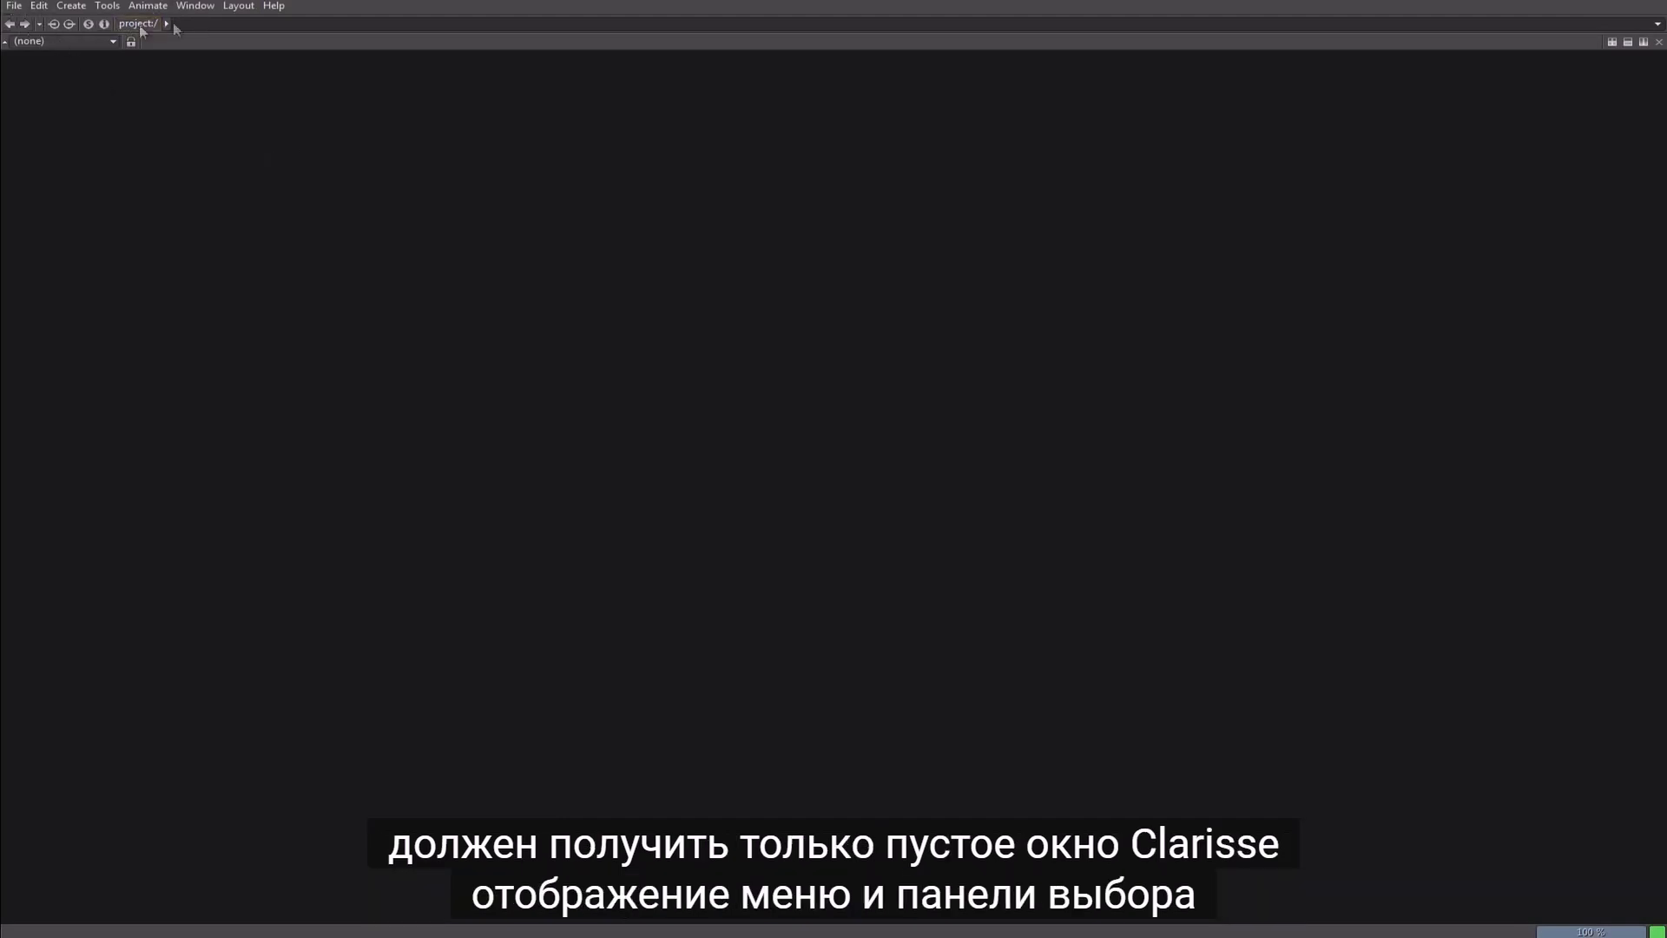
Step: Review the available editing, object creation, tool, layout and widget window commands
left_click(16, 6)
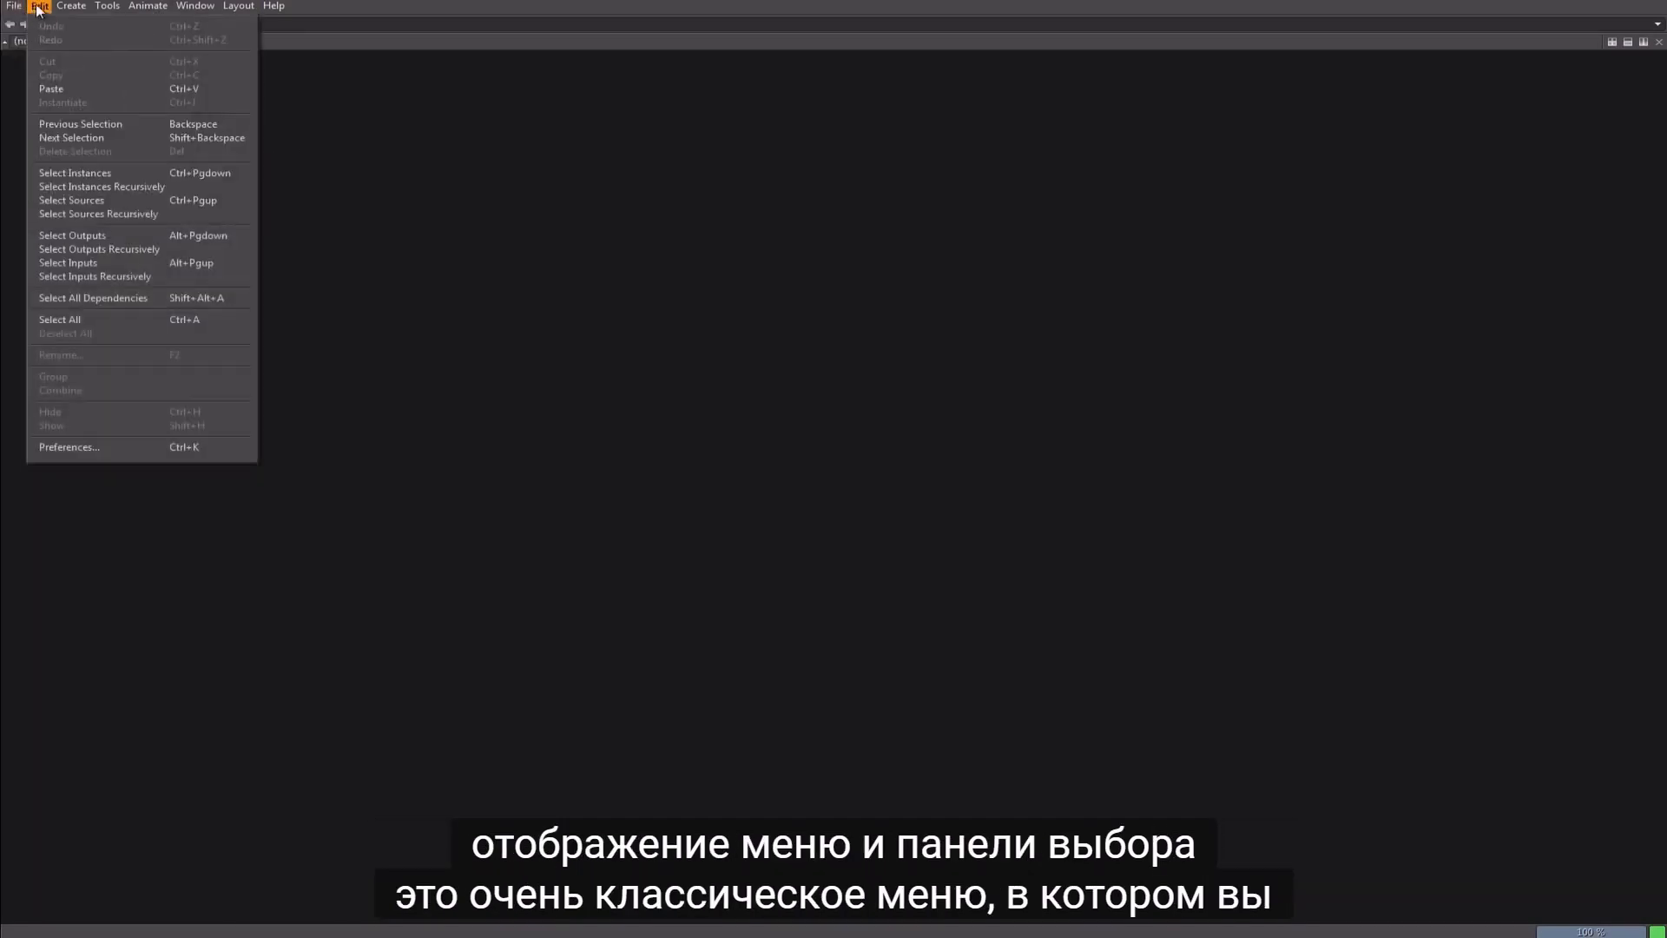
mouse_move(96, 9)
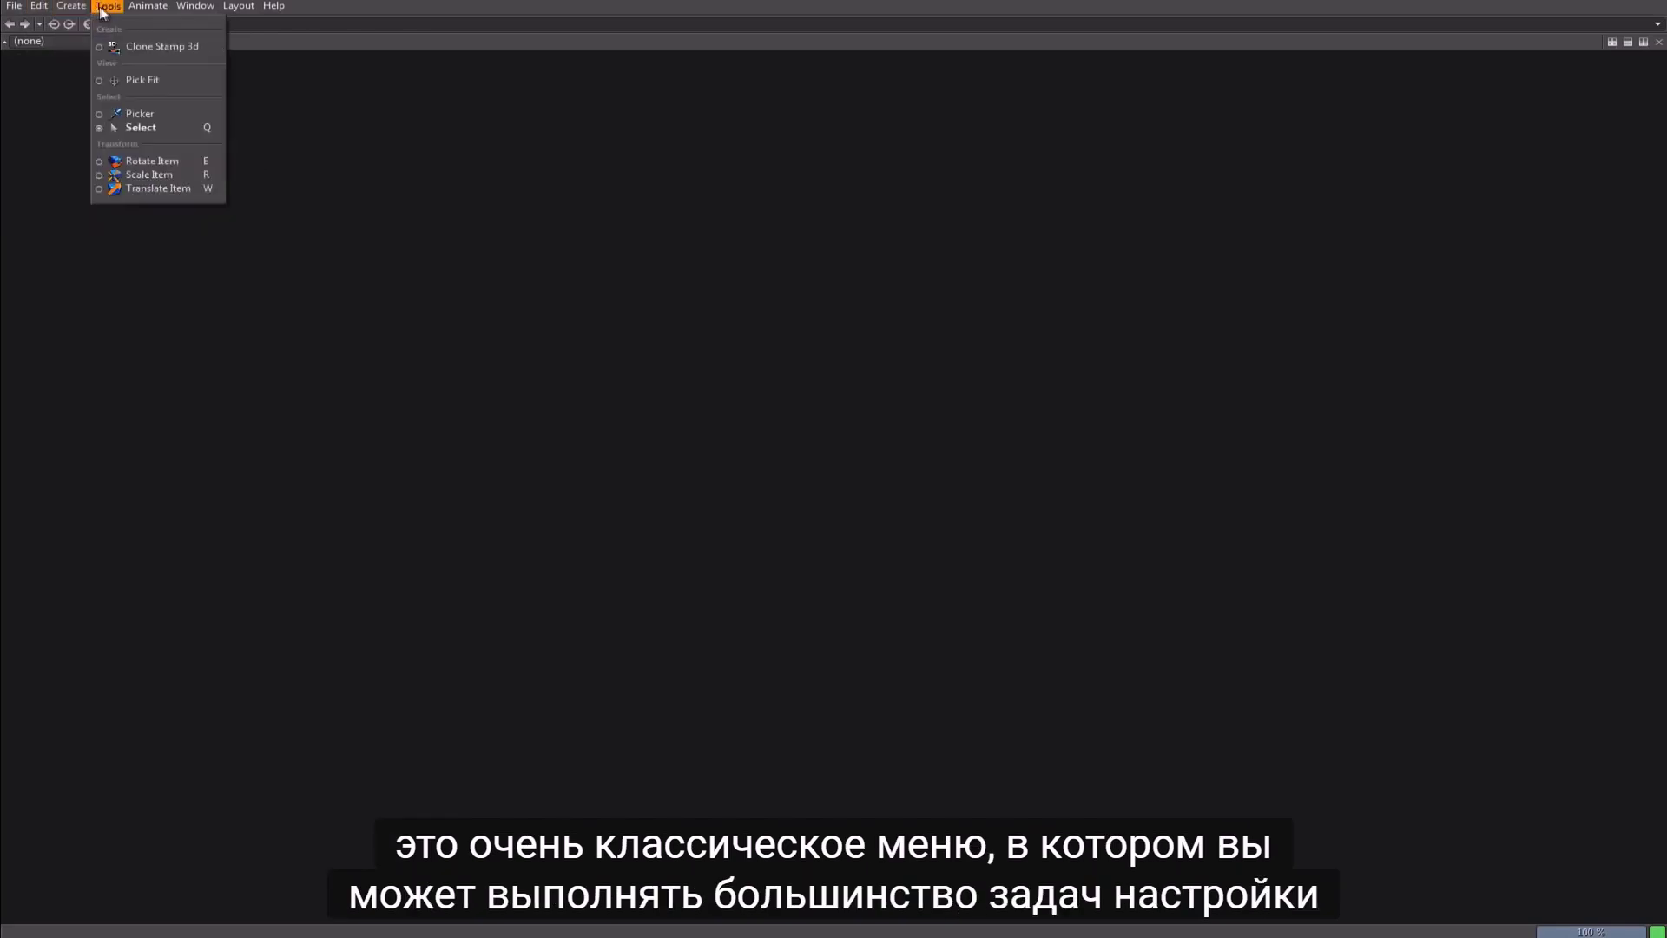
mouse_move(40, 6)
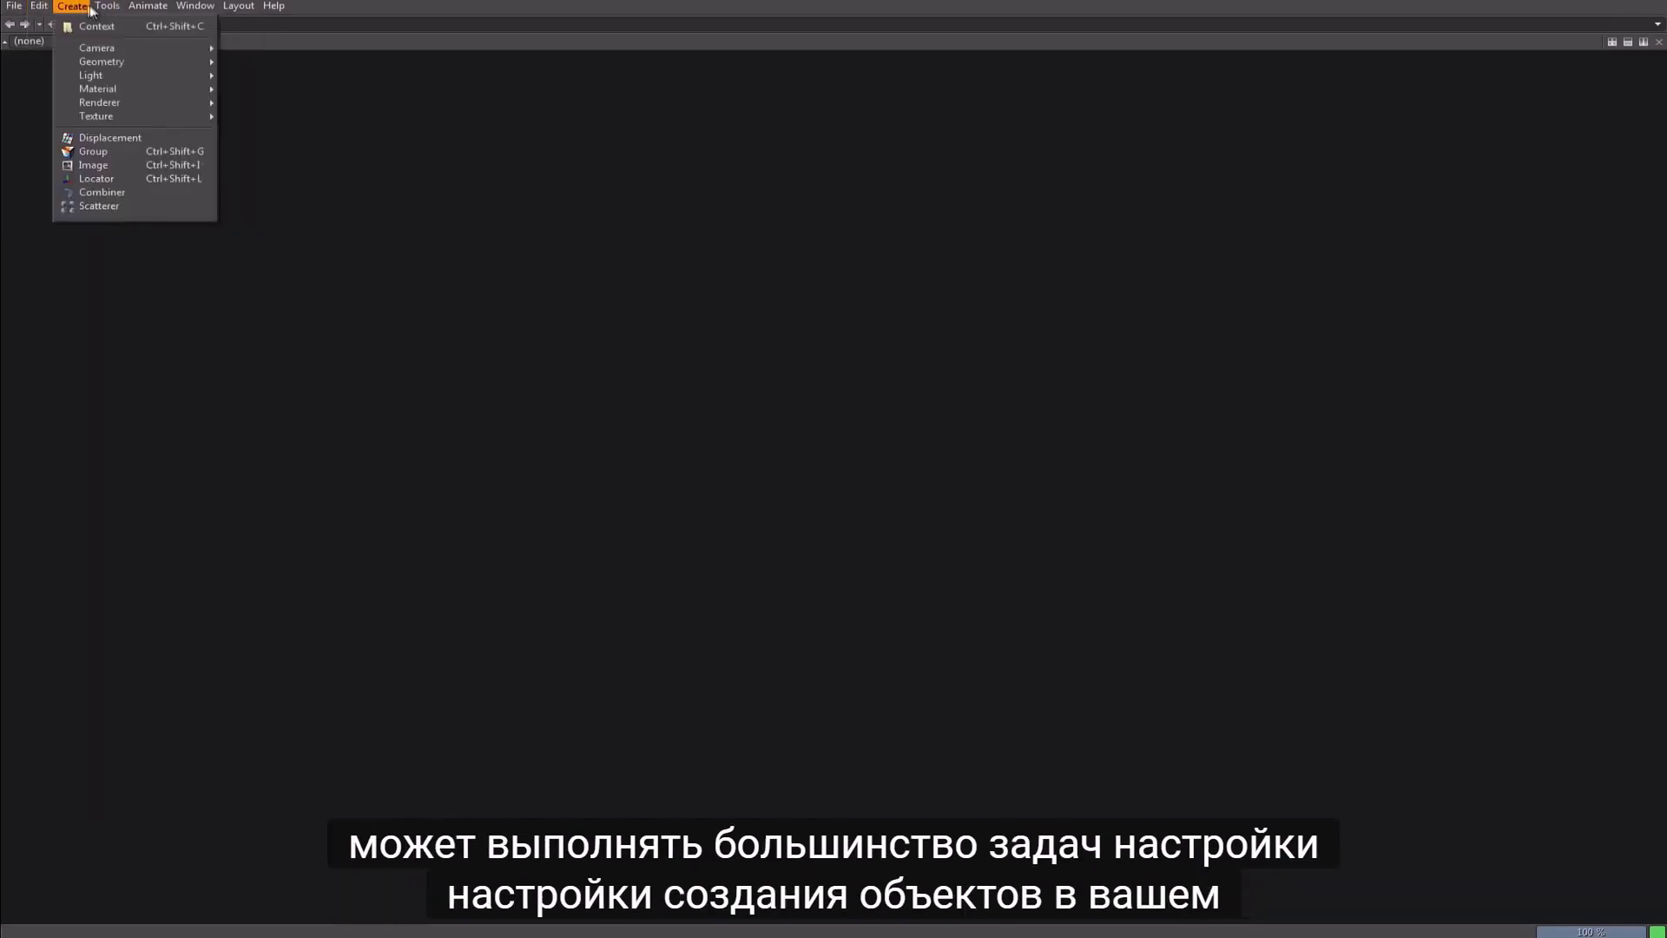
mouse_move(120, 104)
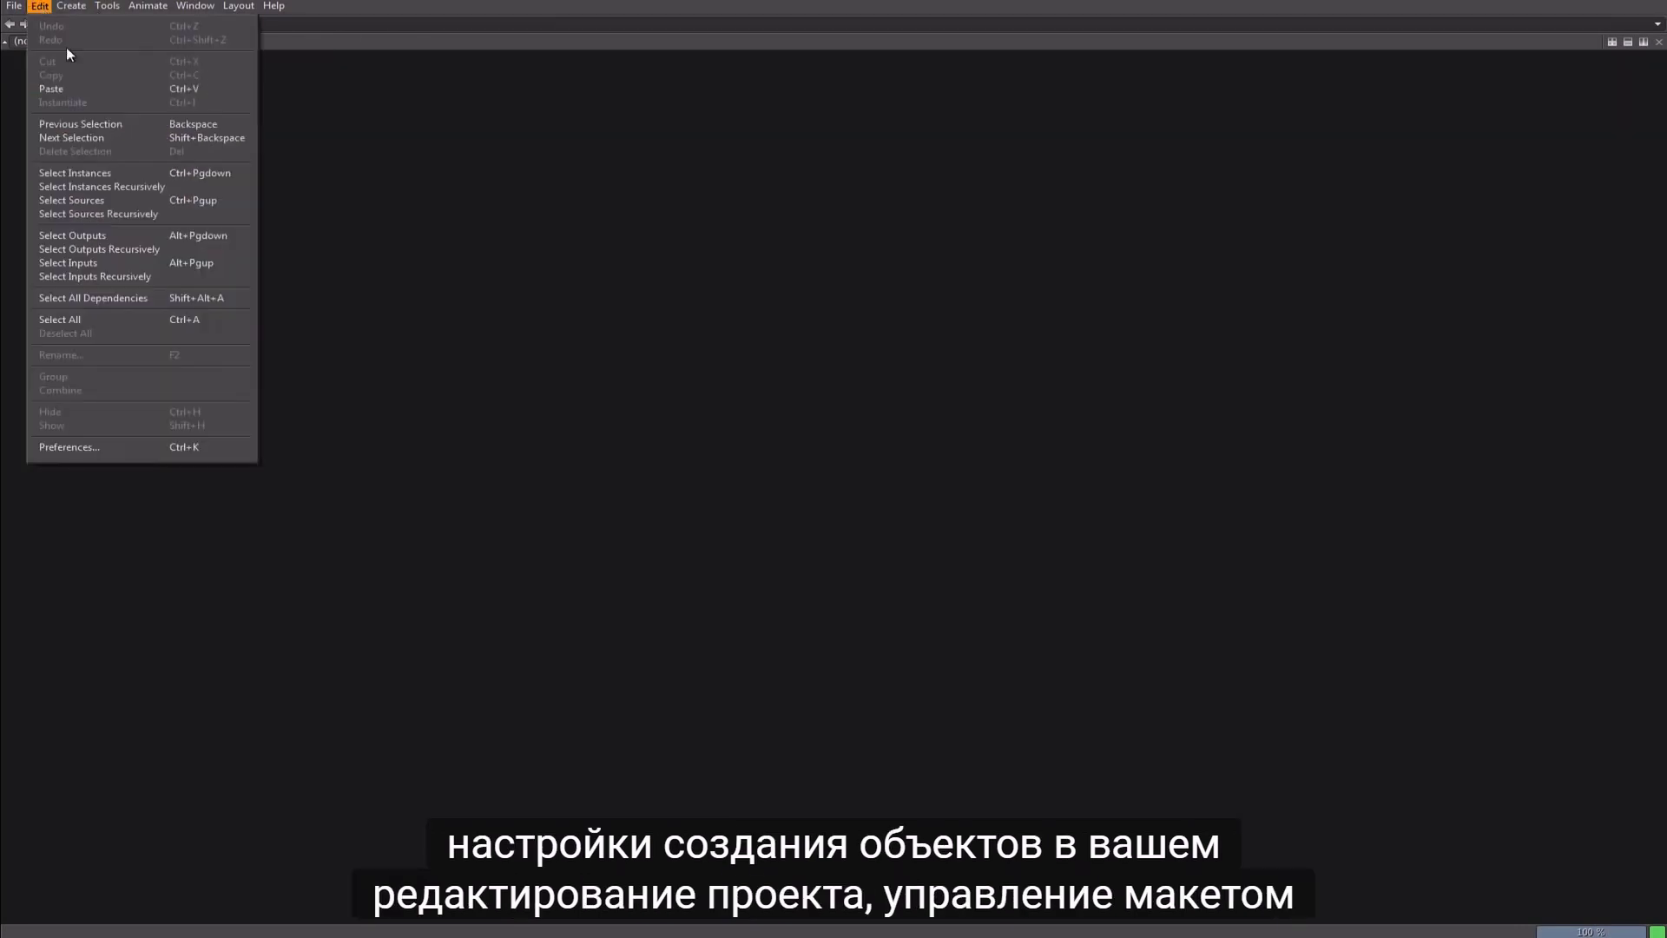
mouse_move(236, 7)
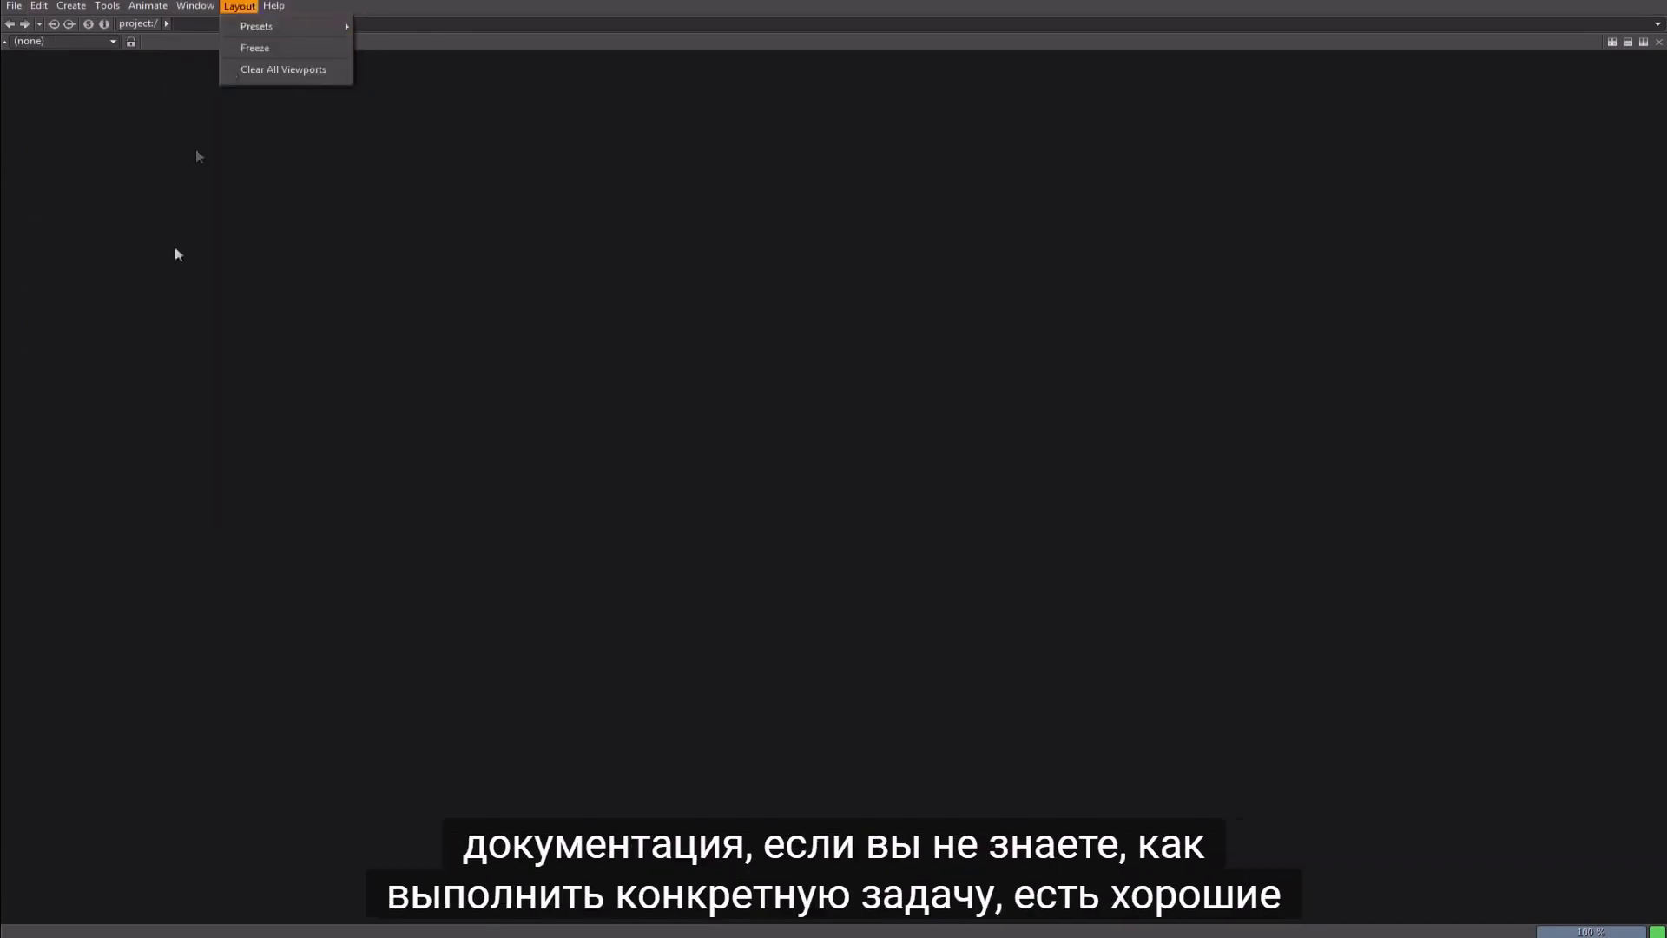
left_click(228, 268)
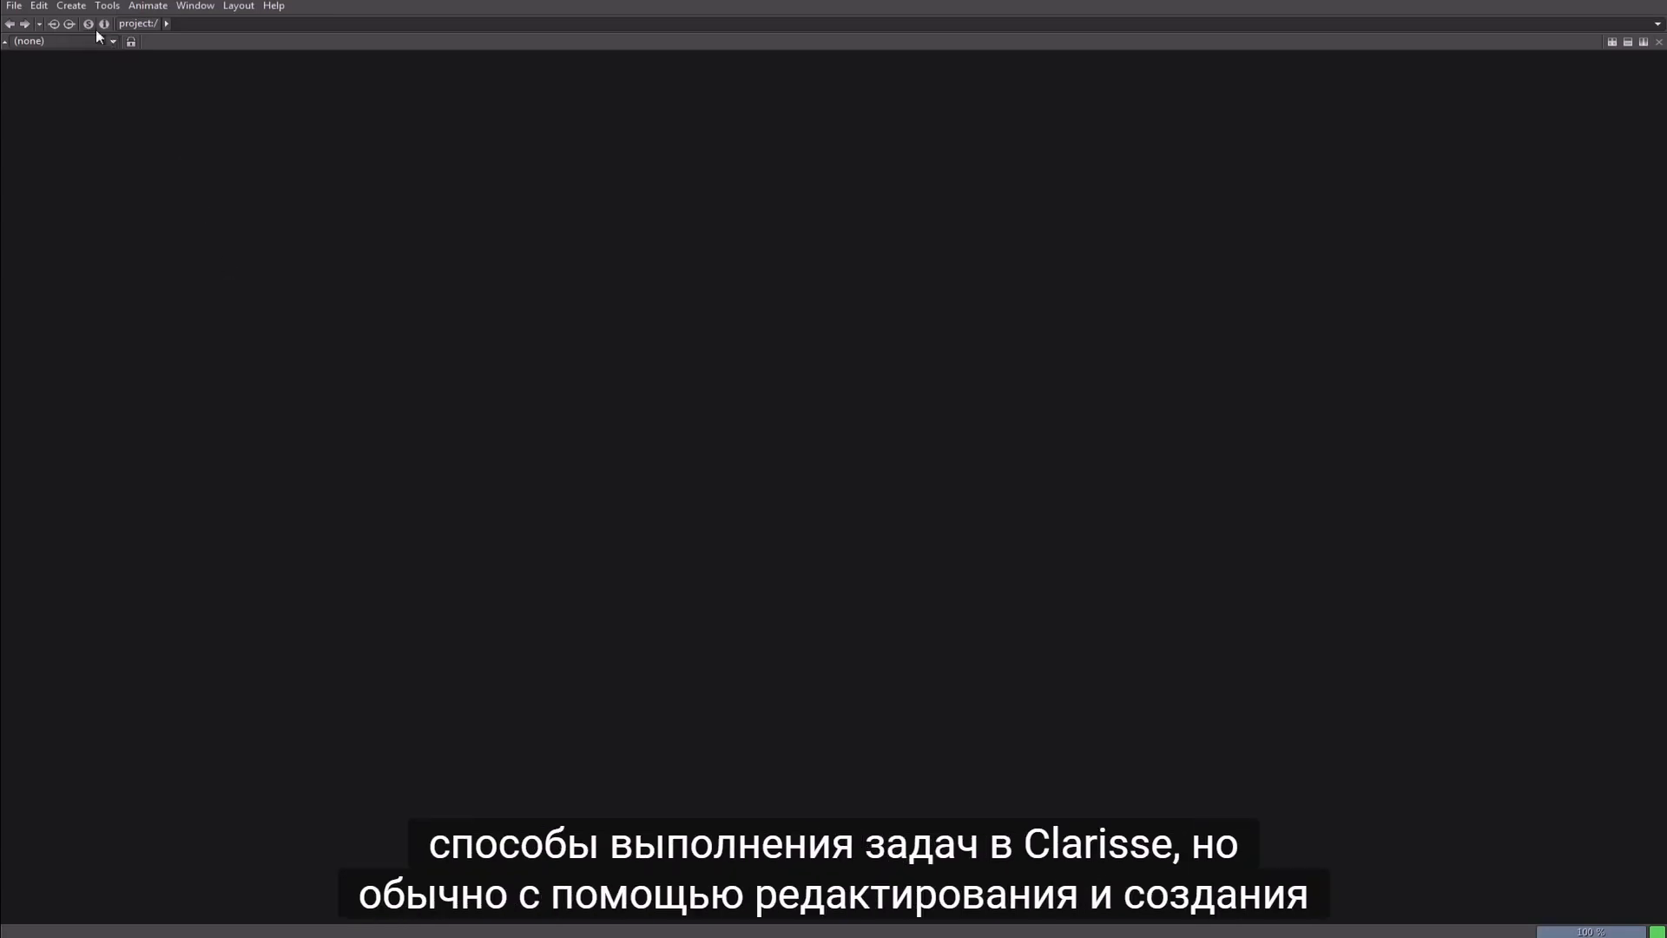
left_click(40, 6)
mouse_move(66, 9)
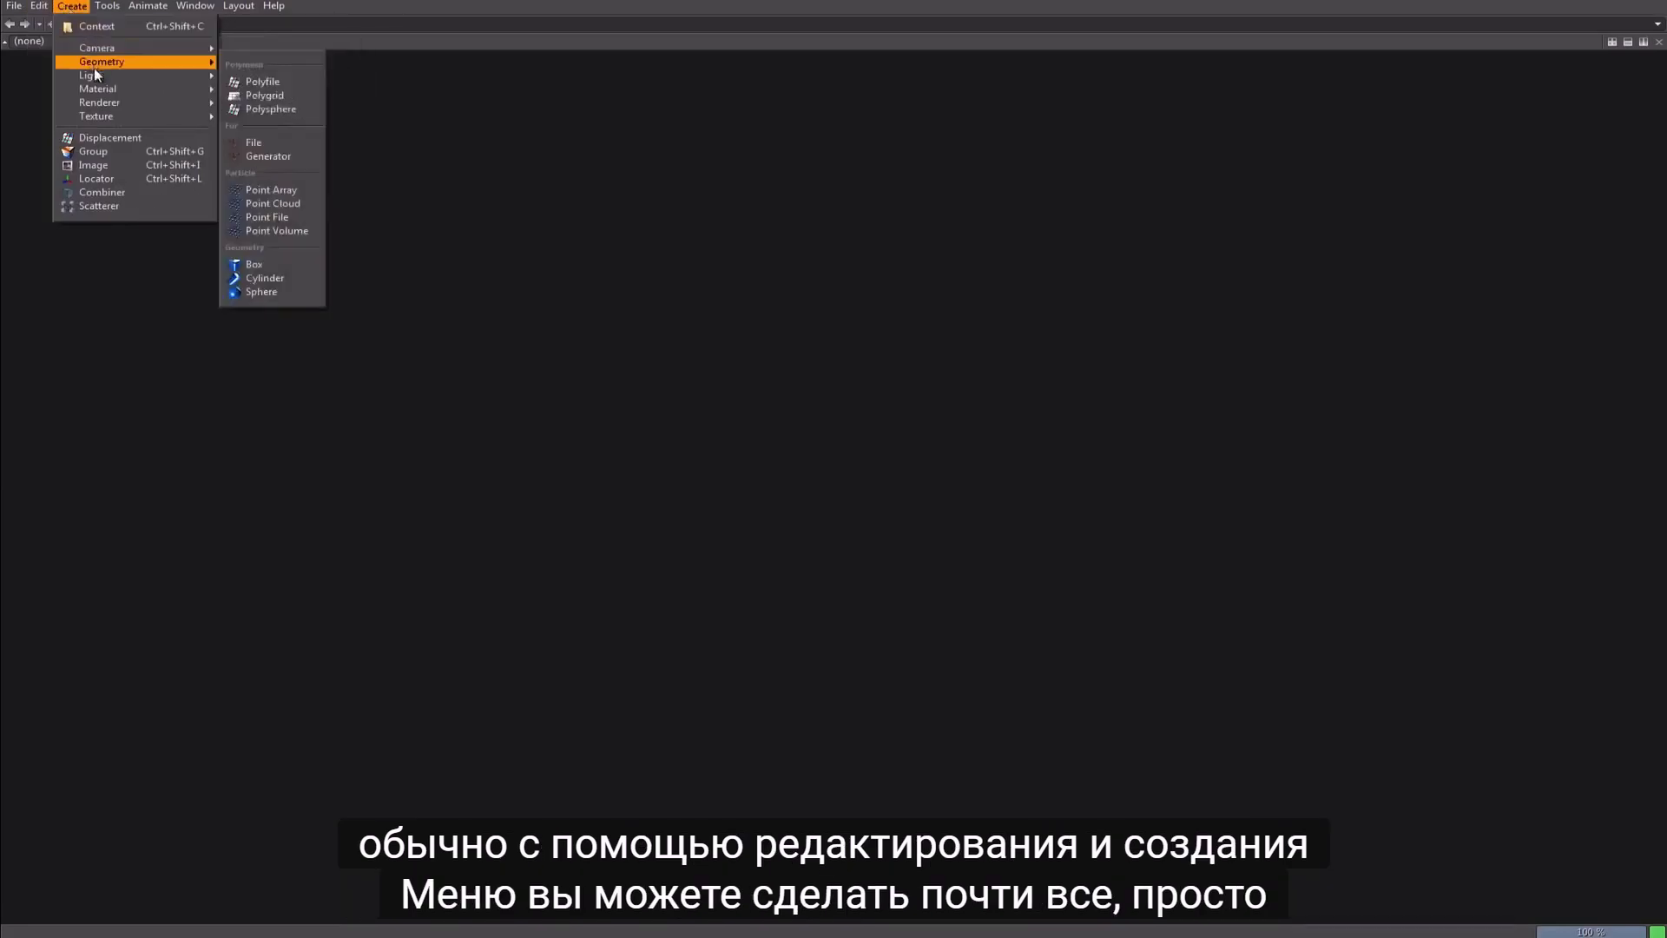
left_click(130, 187)
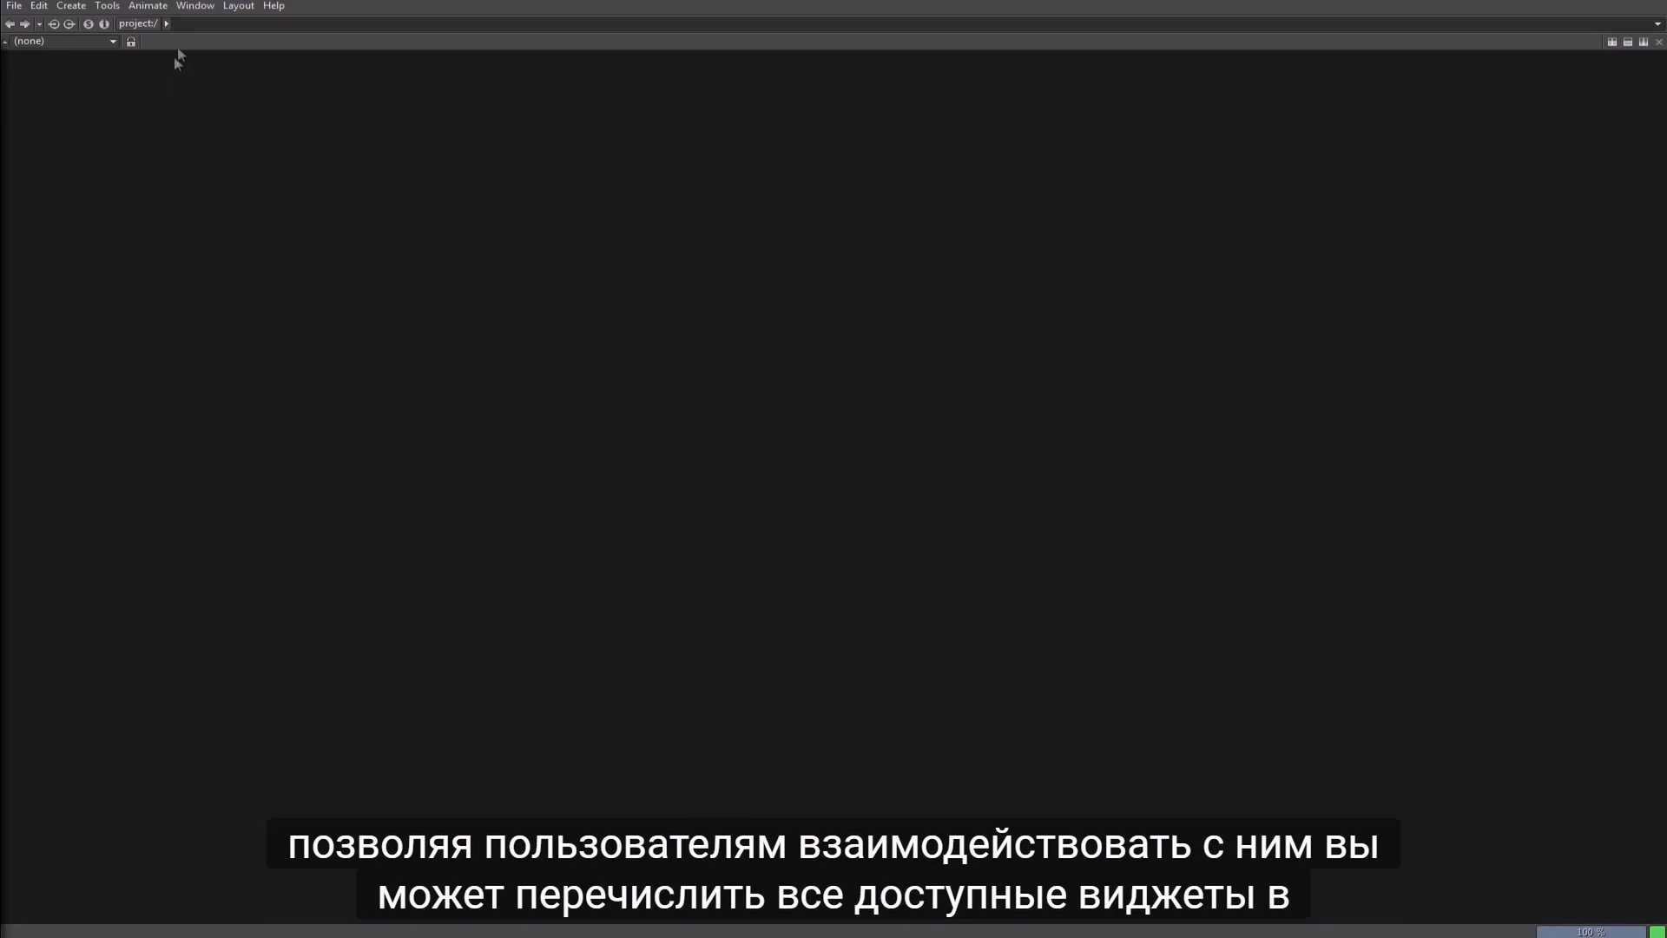
left_click(195, 6)
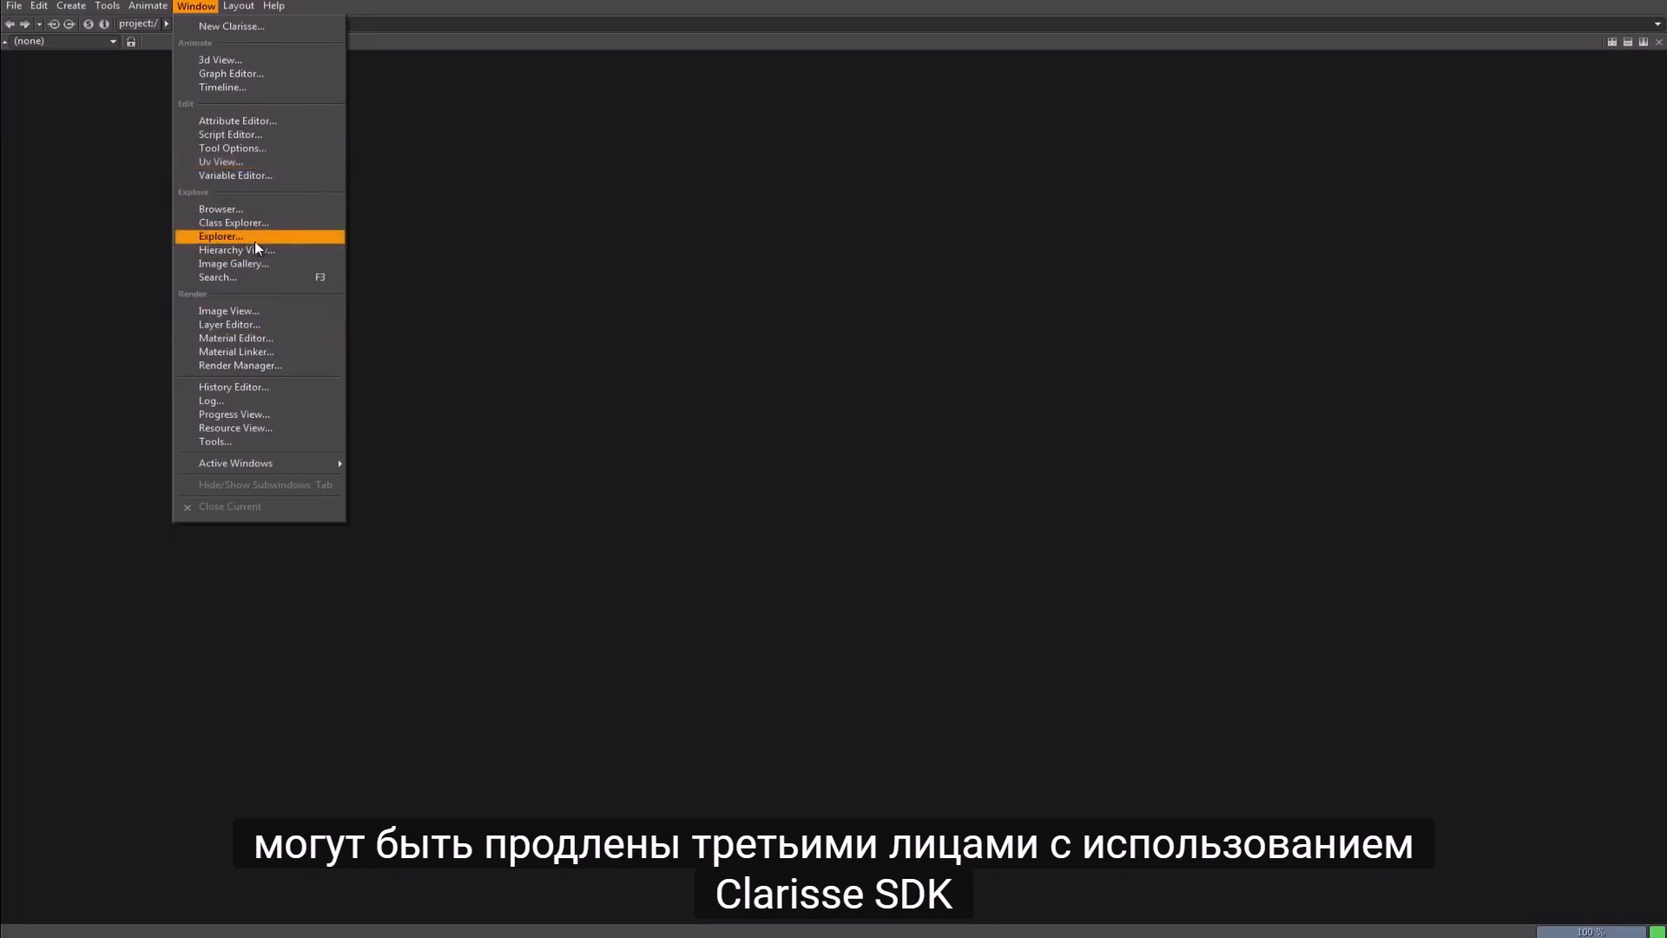
left_click(380, 247)
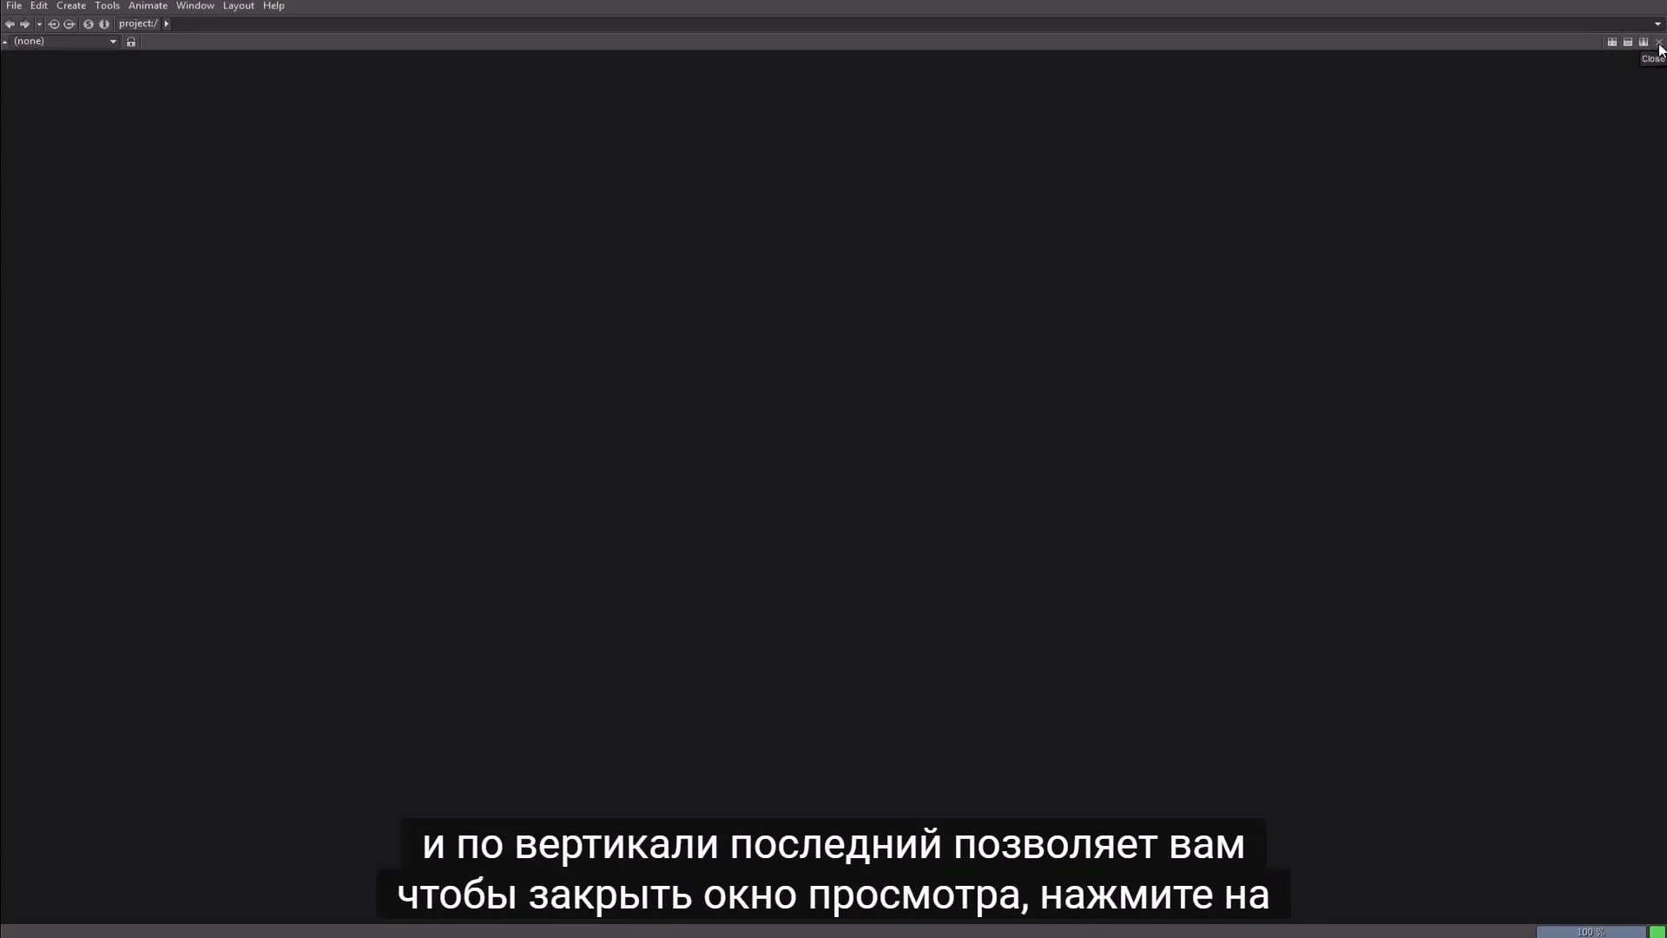
Step: Split the empty viewport horizontally and assign the Timeline widget to the lower part
left_click(1629, 45)
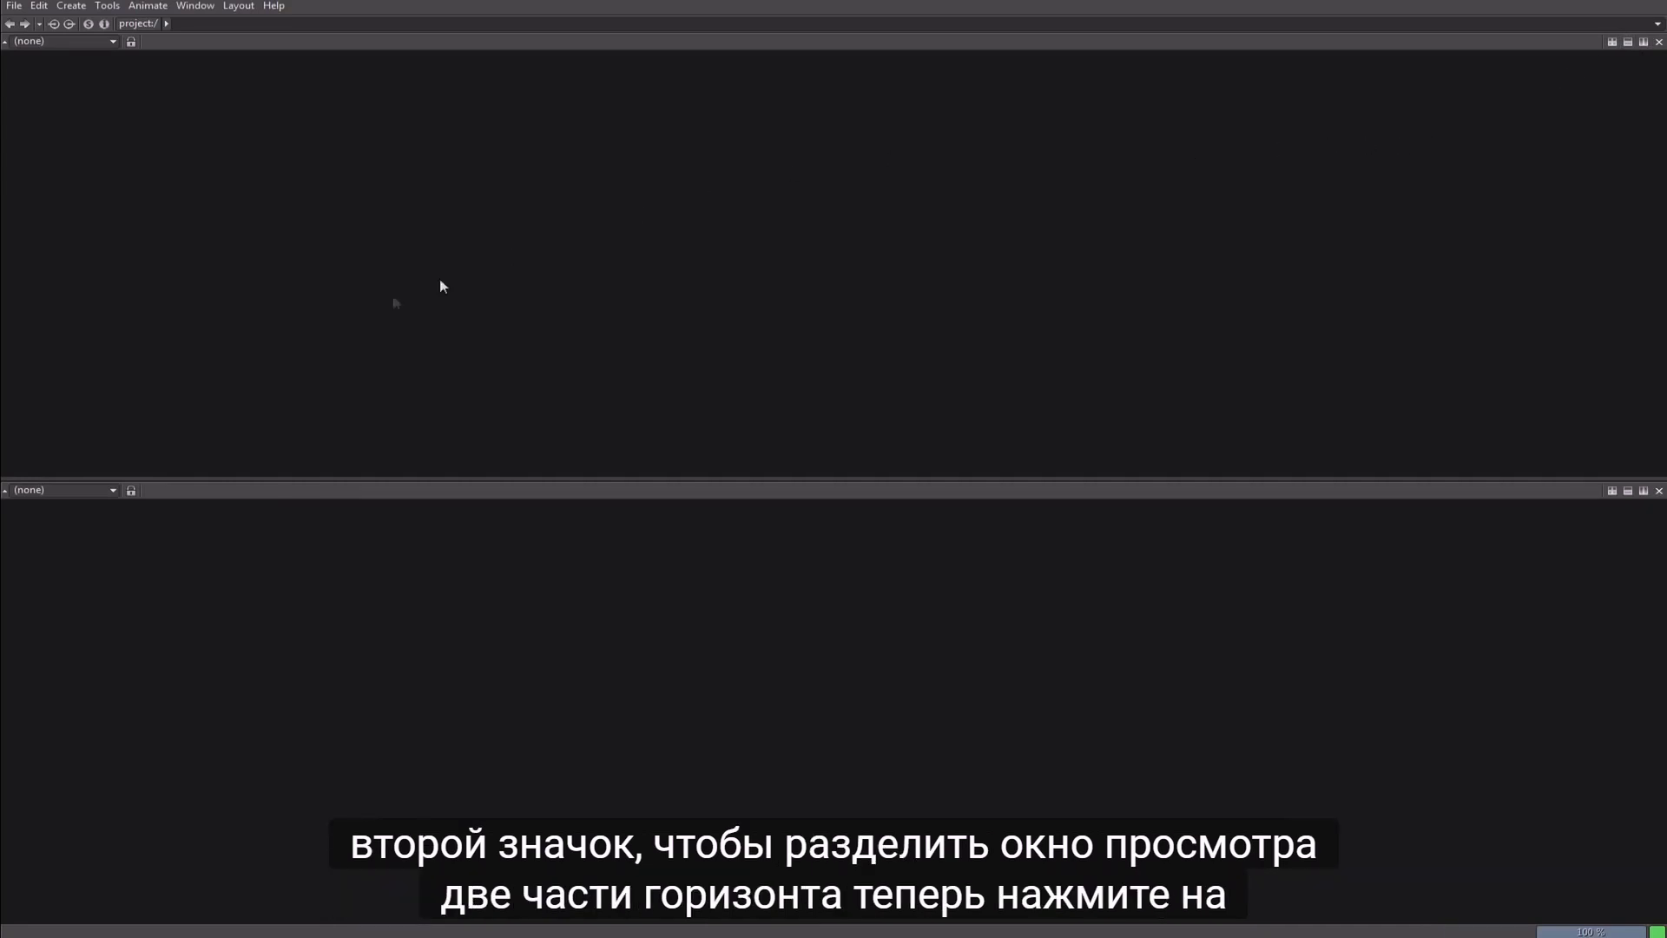
left_click(75, 491)
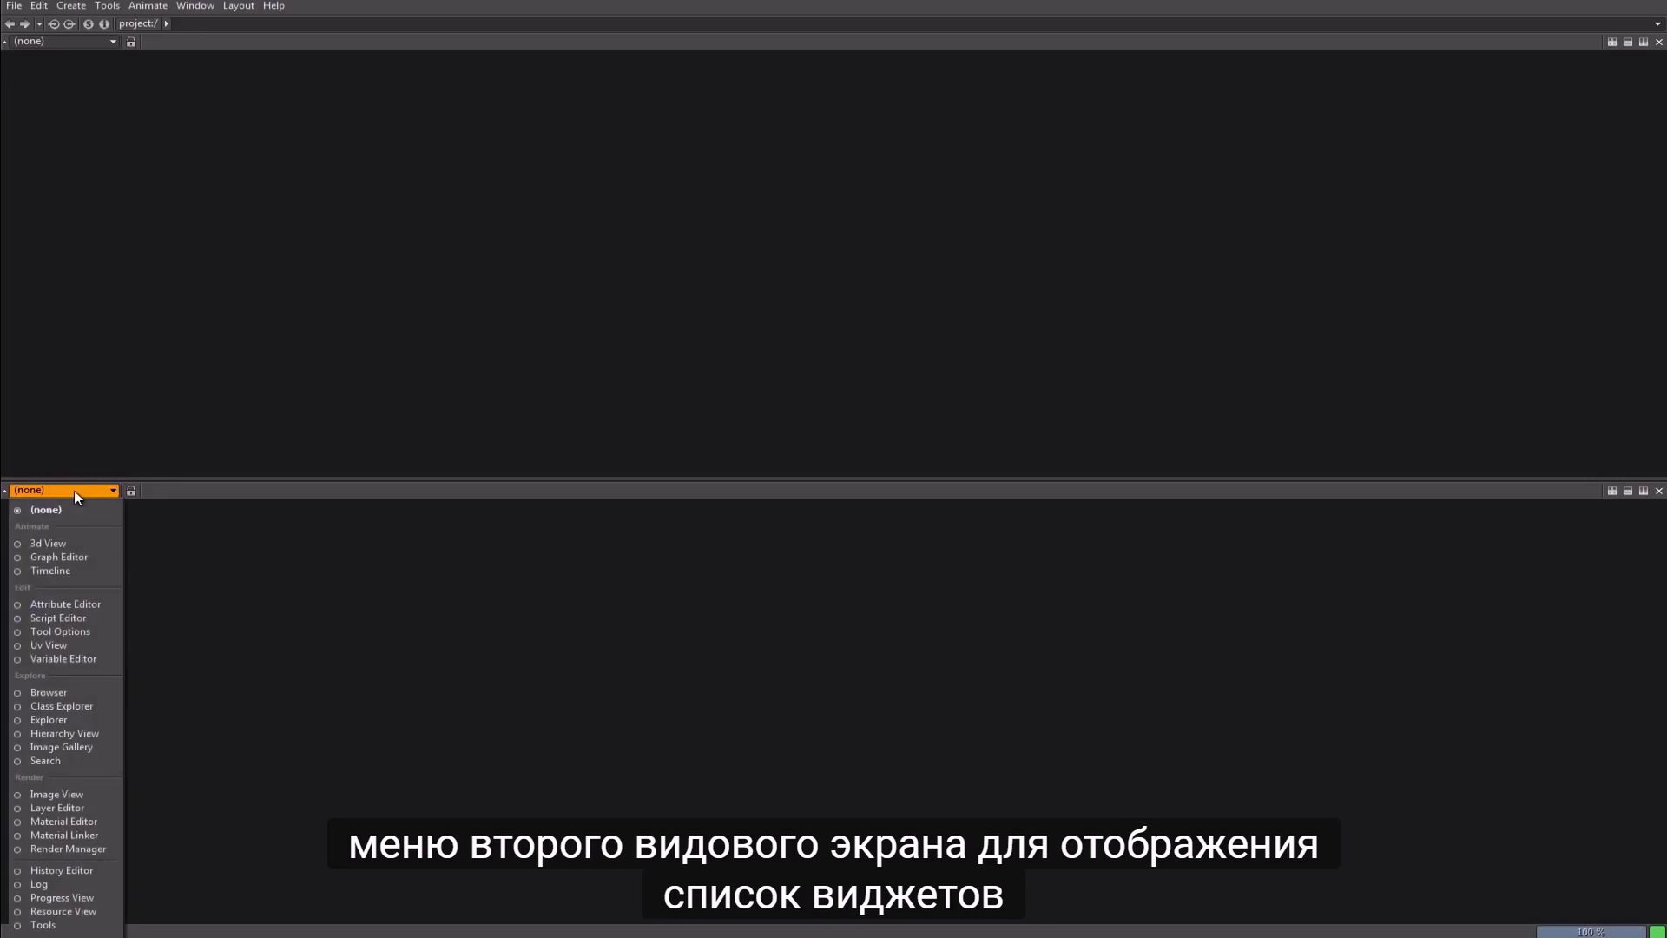
left_click(55, 573)
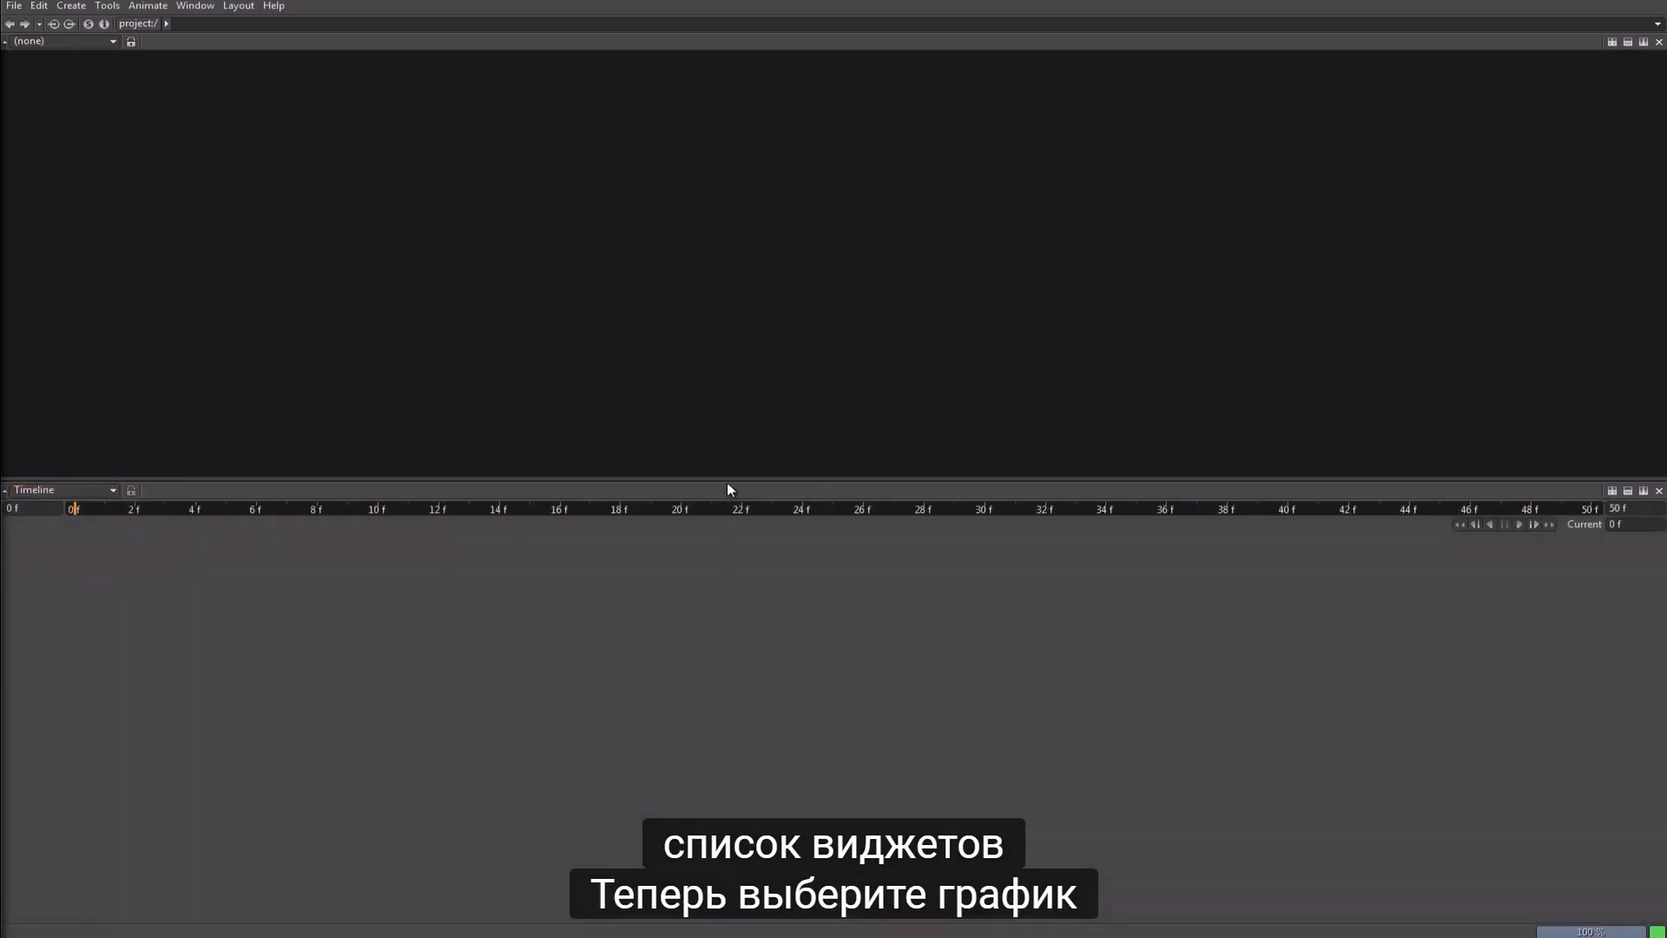
Step: Shrink the Timeline viewport to a thin strip and collapse its title bar
left_click_drag(729, 478, 745, 885)
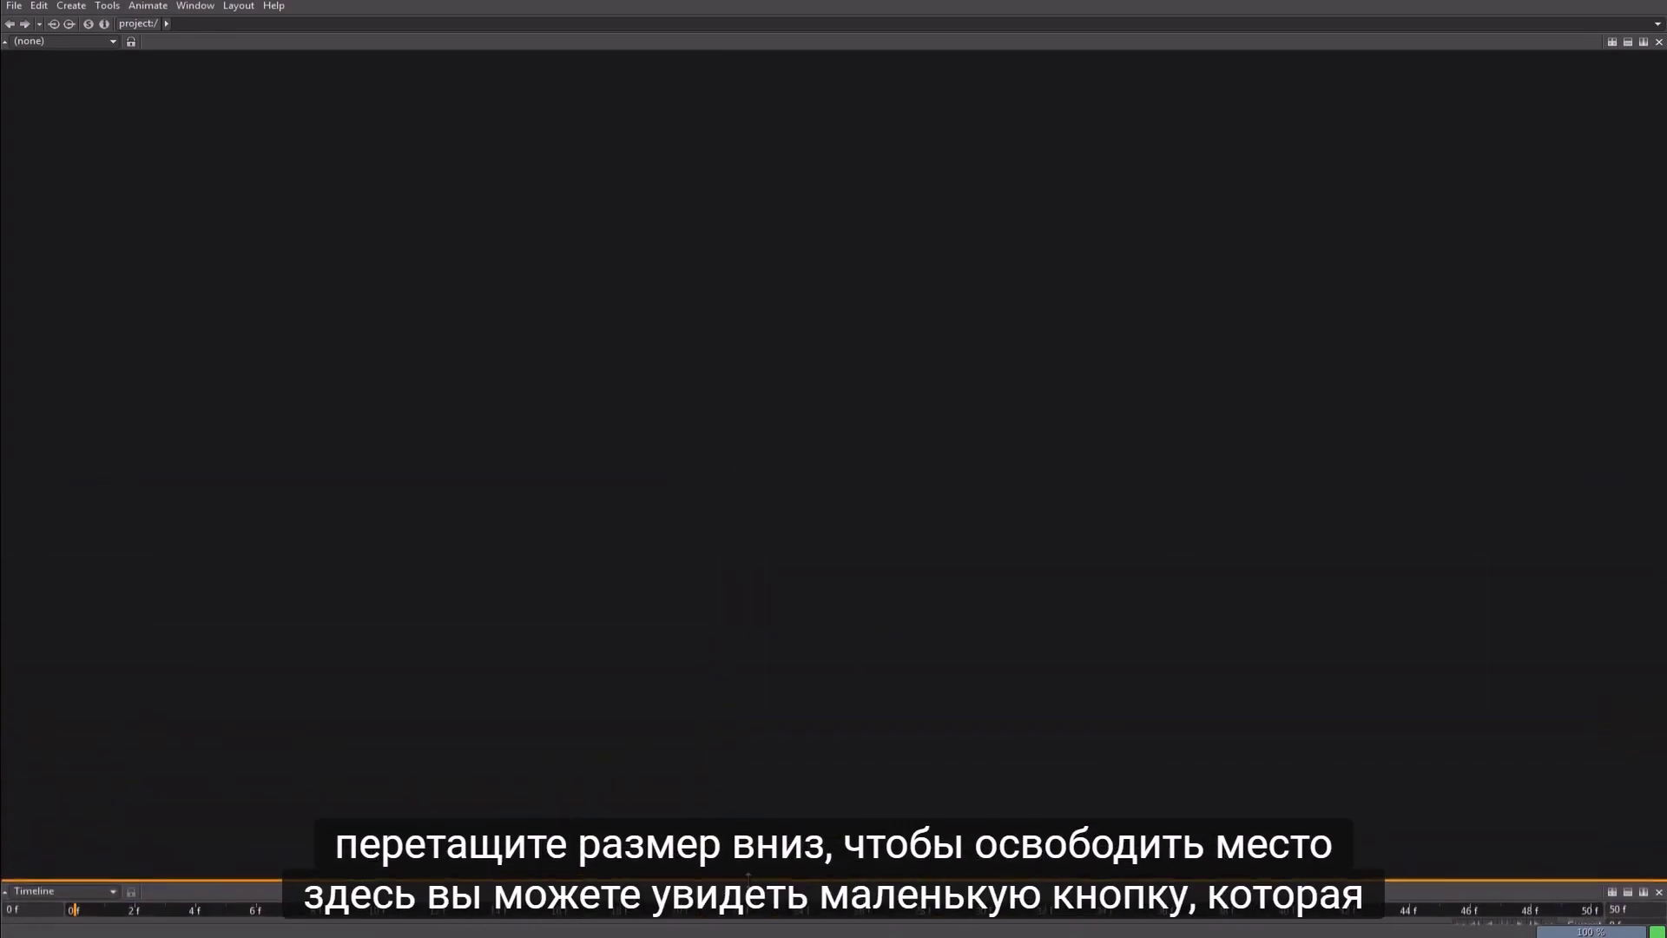
left_click(6, 897)
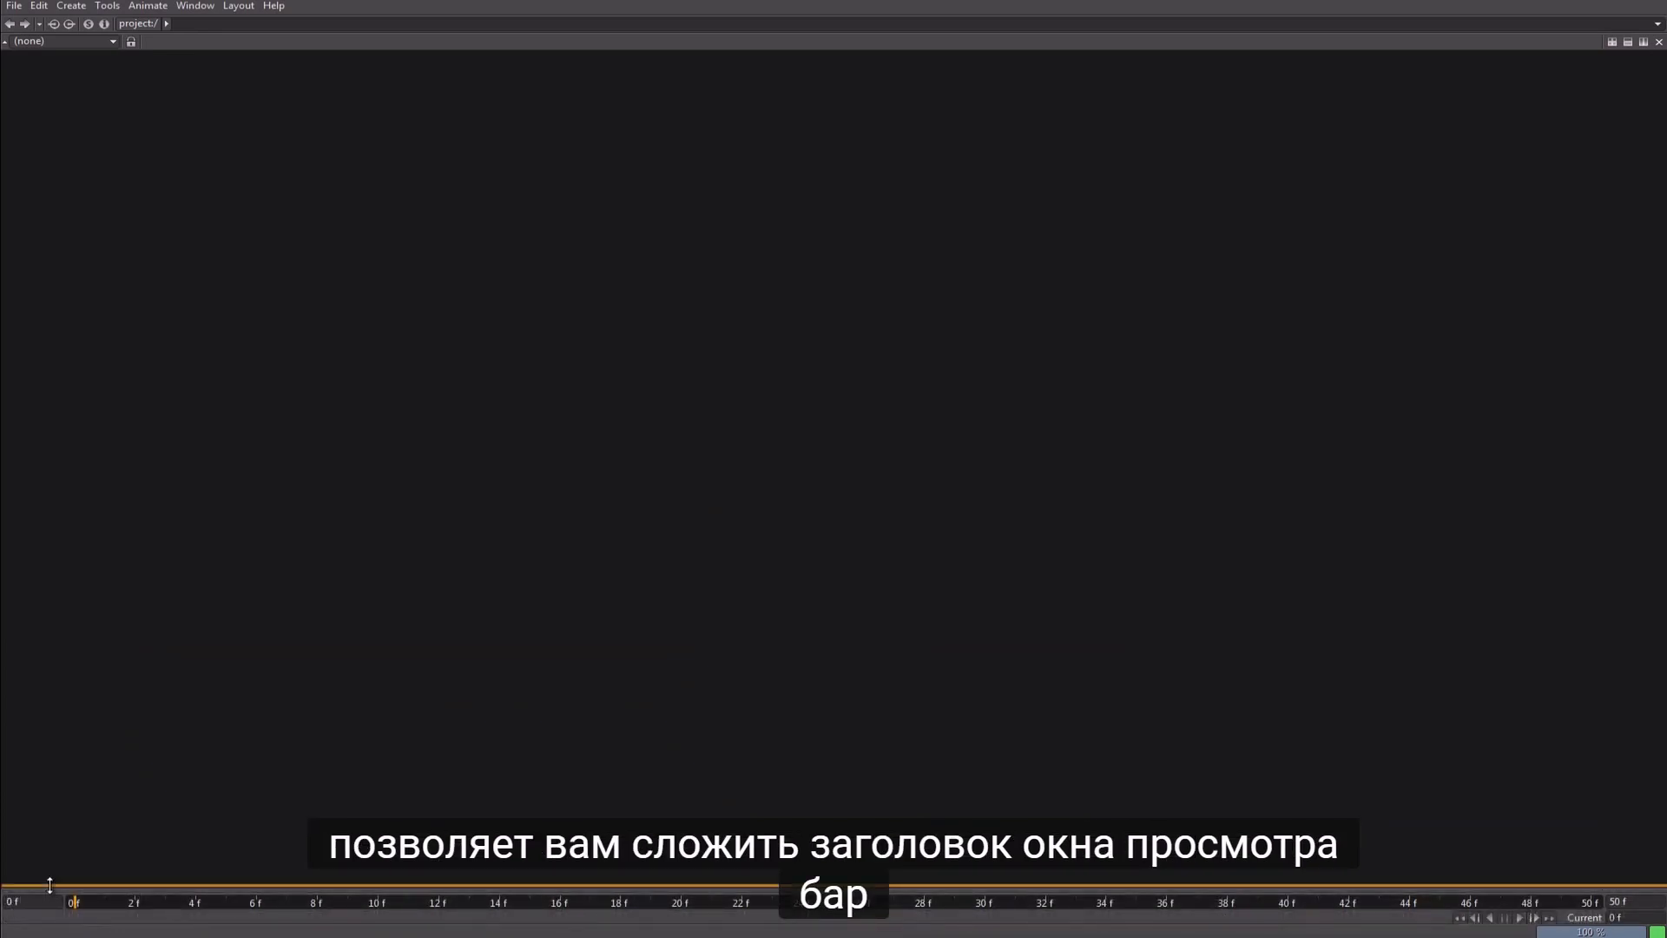
left_click_drag(50, 885, 52, 897)
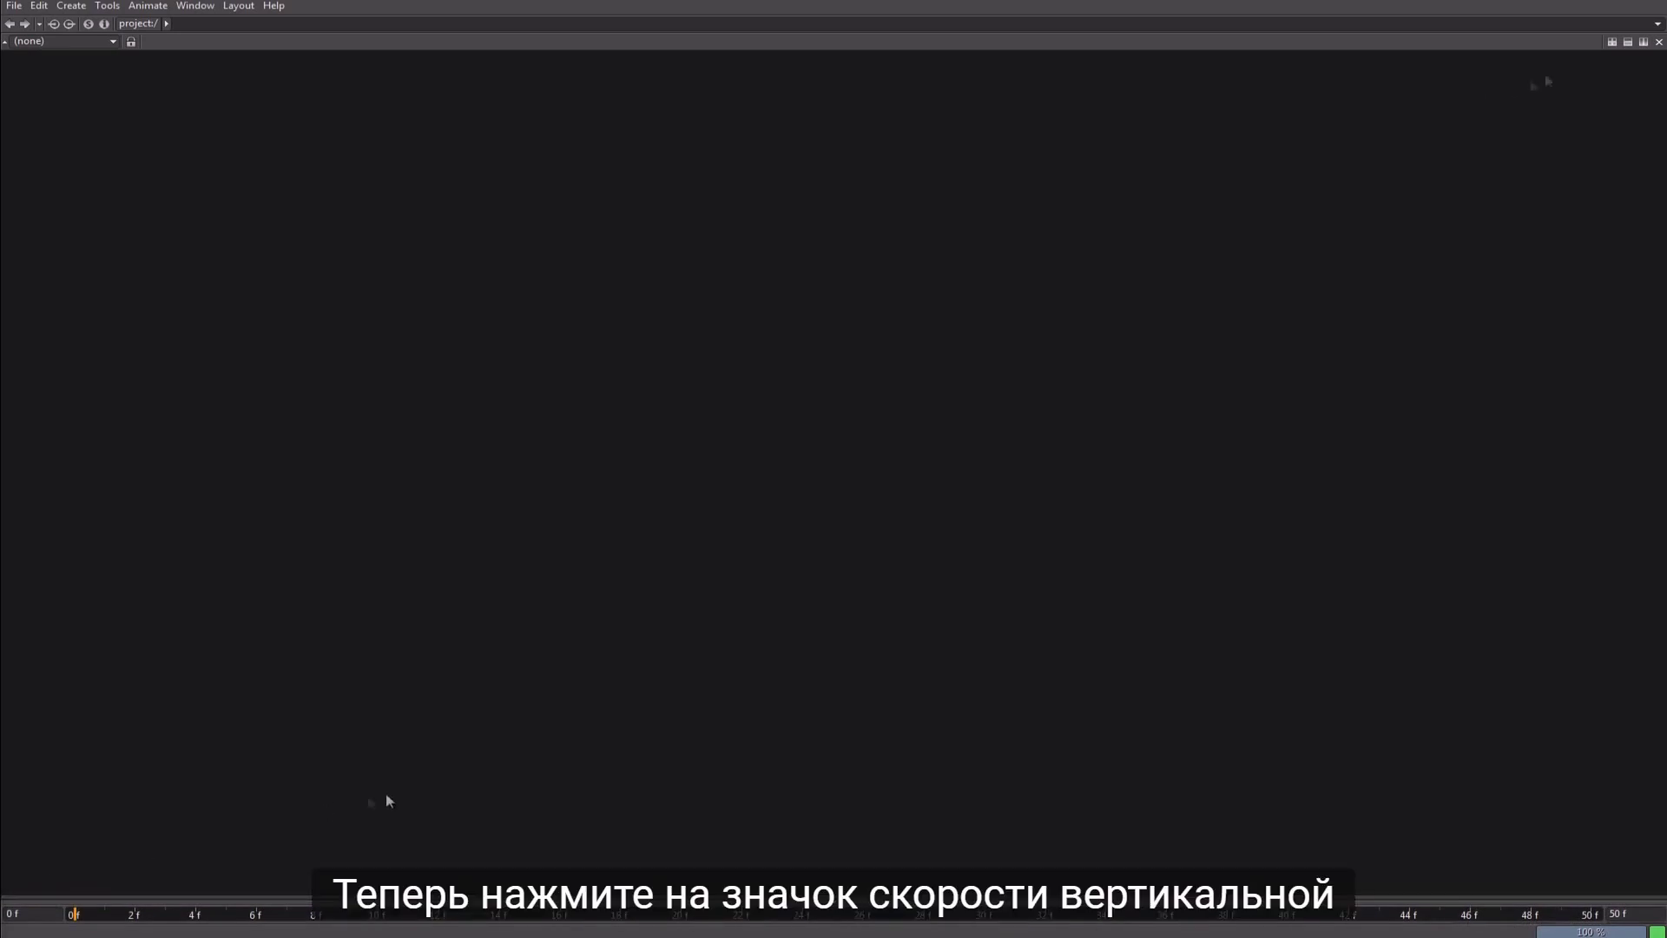
Step: Divide the empty viewport above the timeline into a wide left pane and a narrower right column split horizontally in two
left_click(1643, 45)
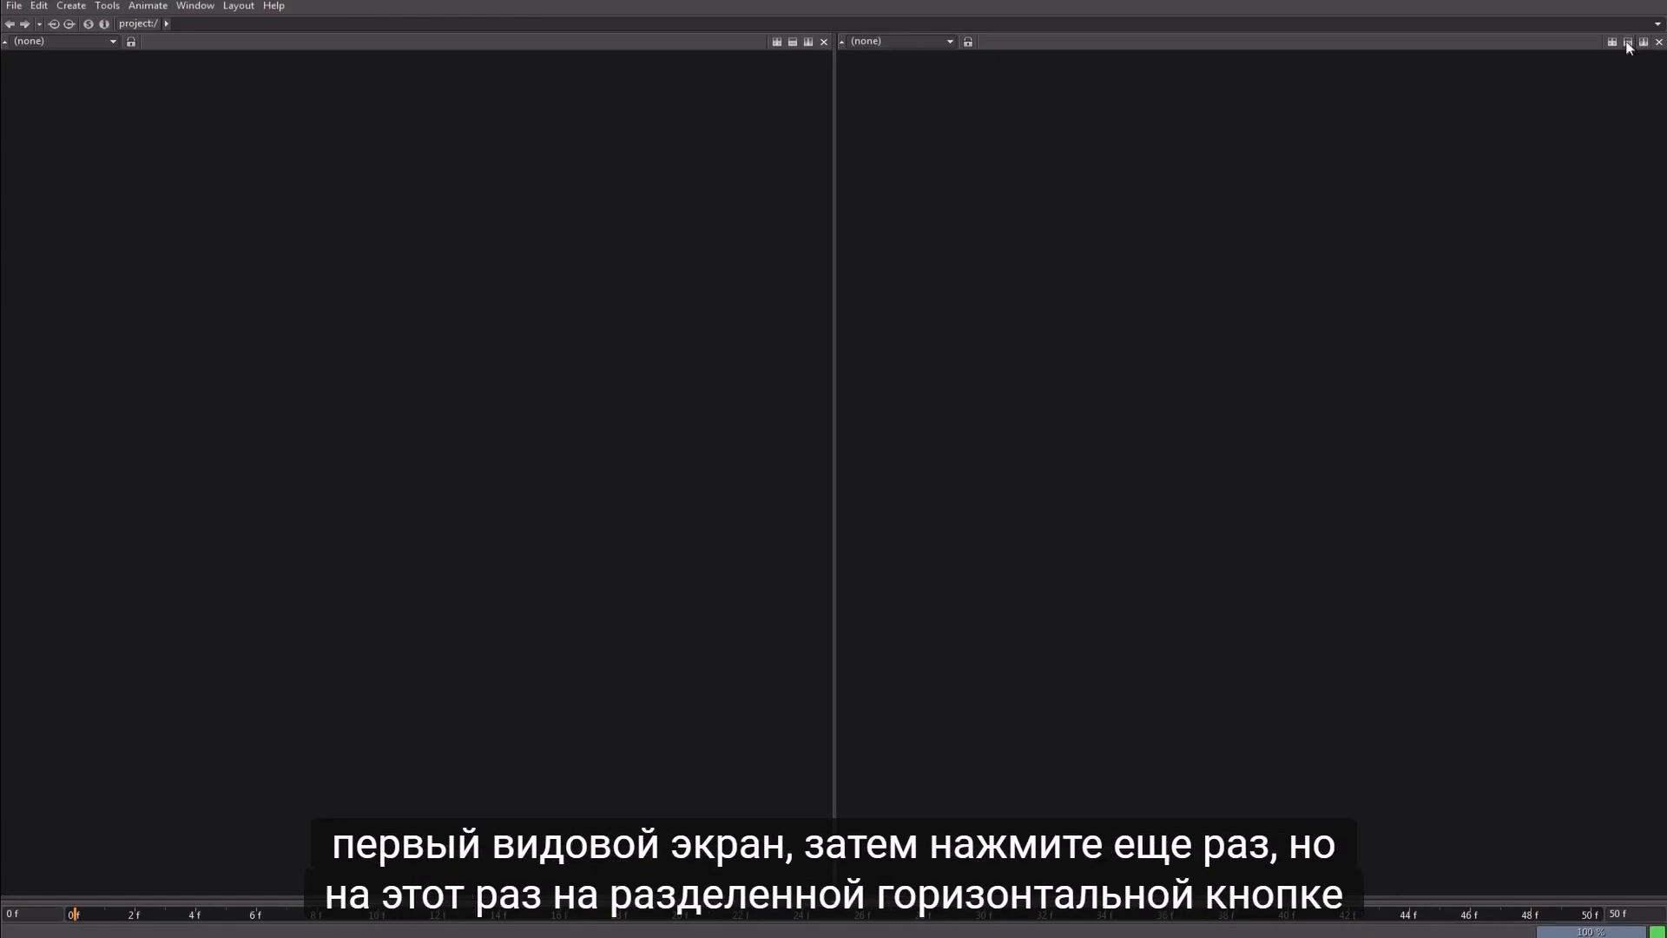
left_click(1628, 43)
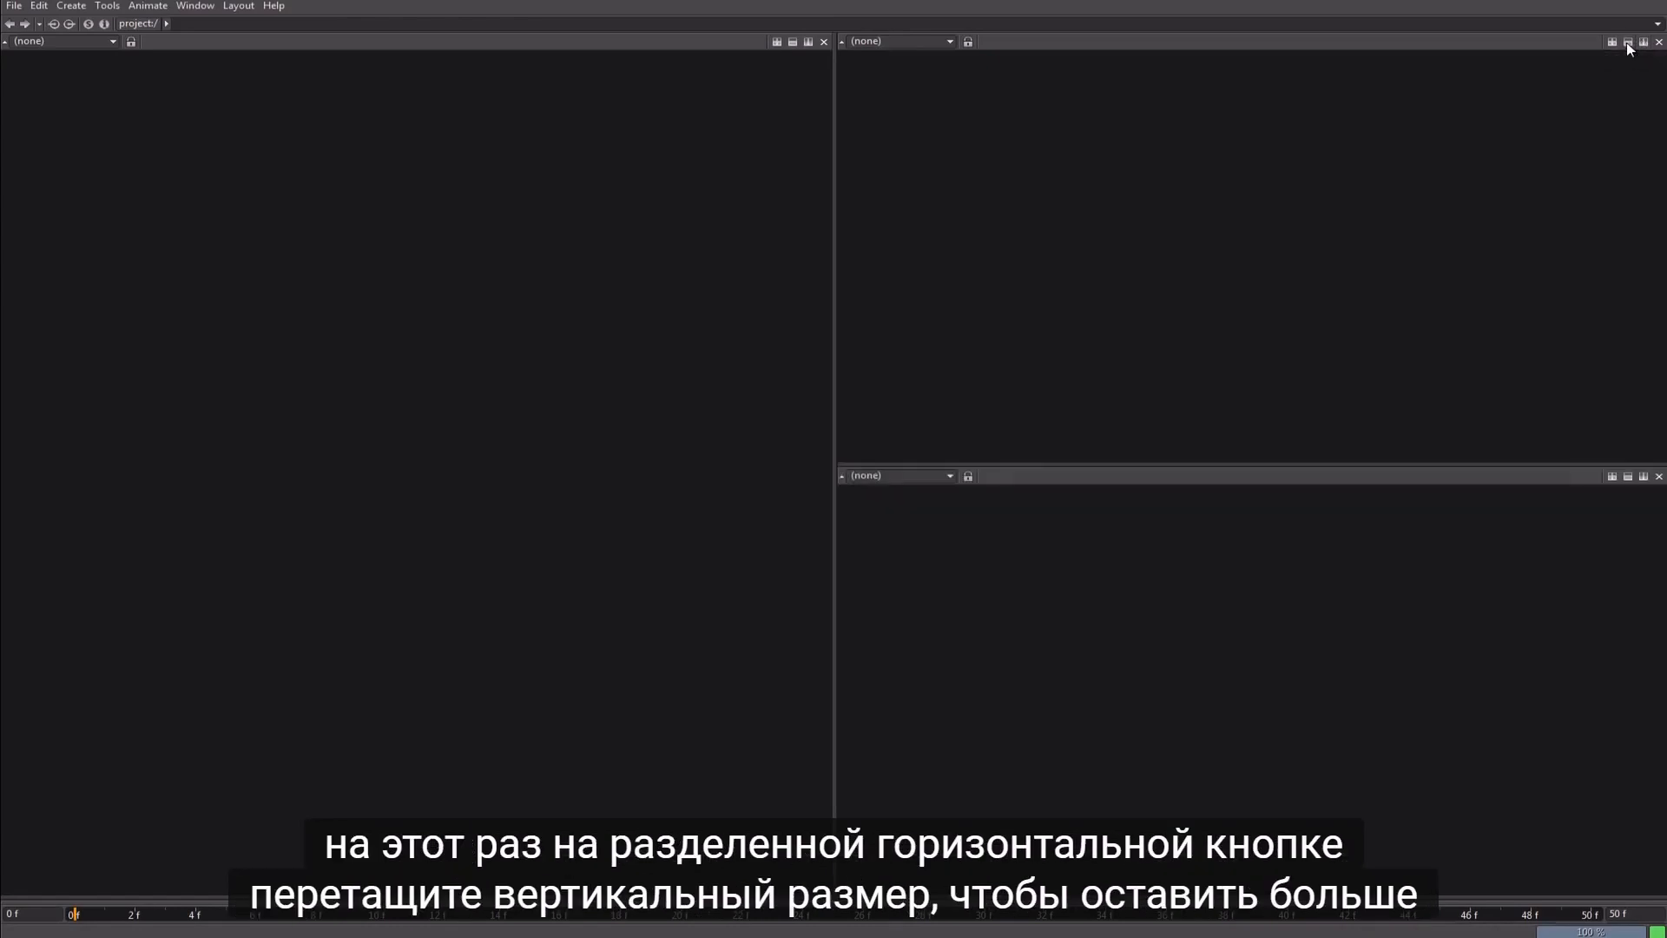
left_click_drag(836, 186, 1167, 194)
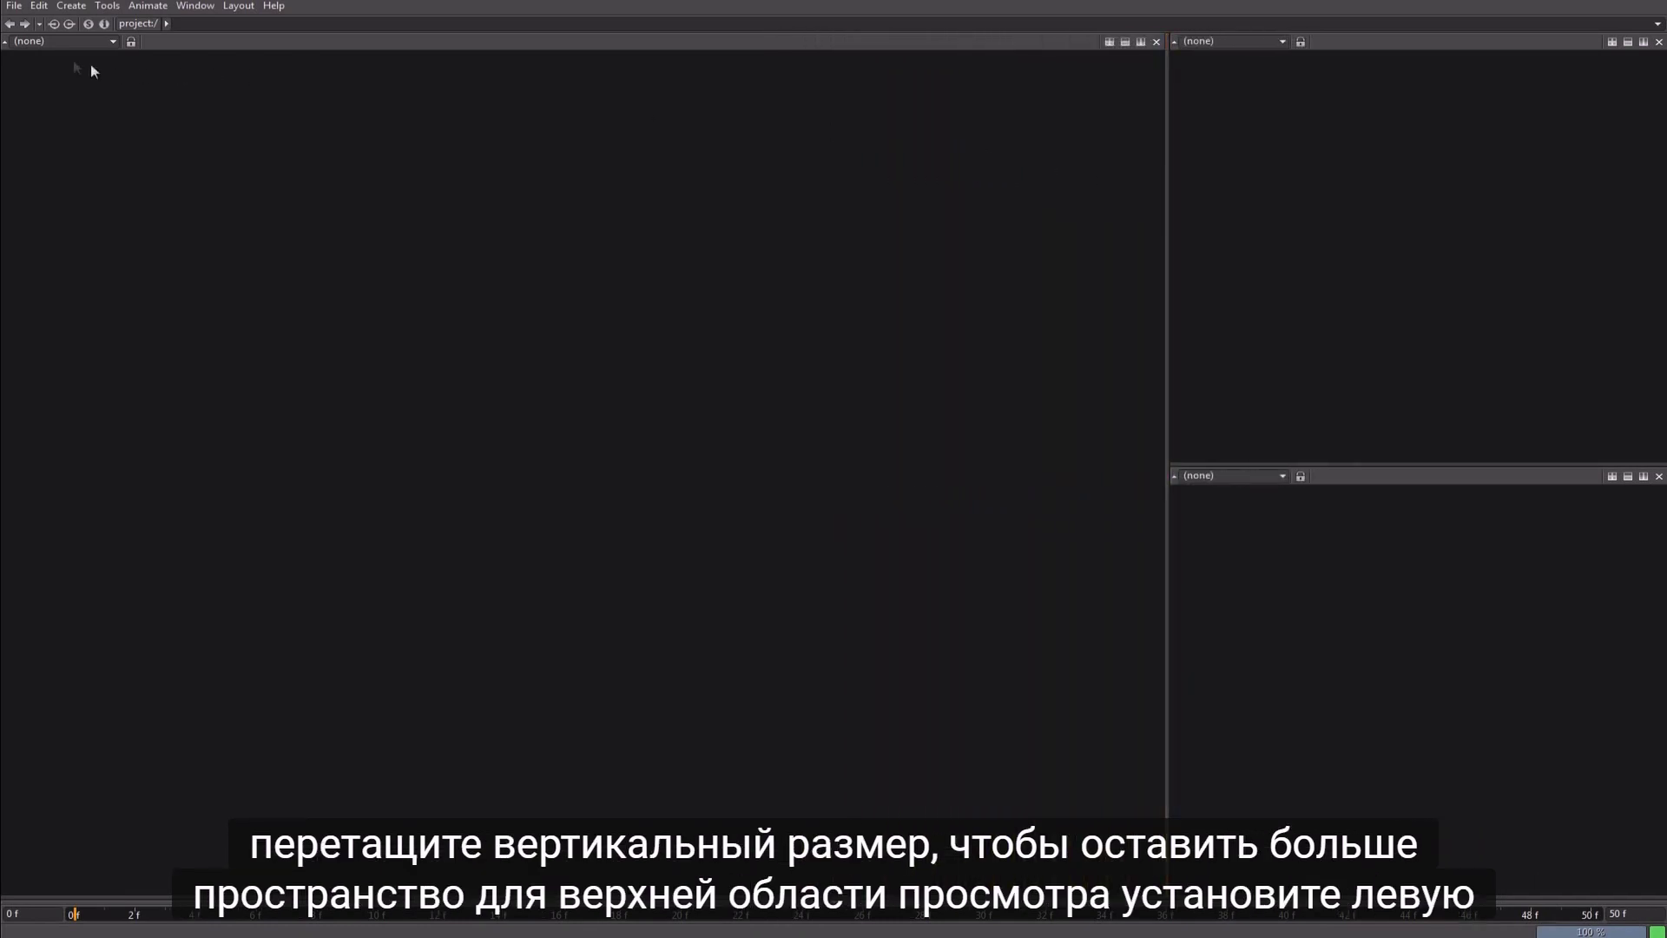
Step: Assign 3d View to the wide viewport, Attribute Editor to the upper narrow one and Browser to the lower narrow one
left_click(49, 43)
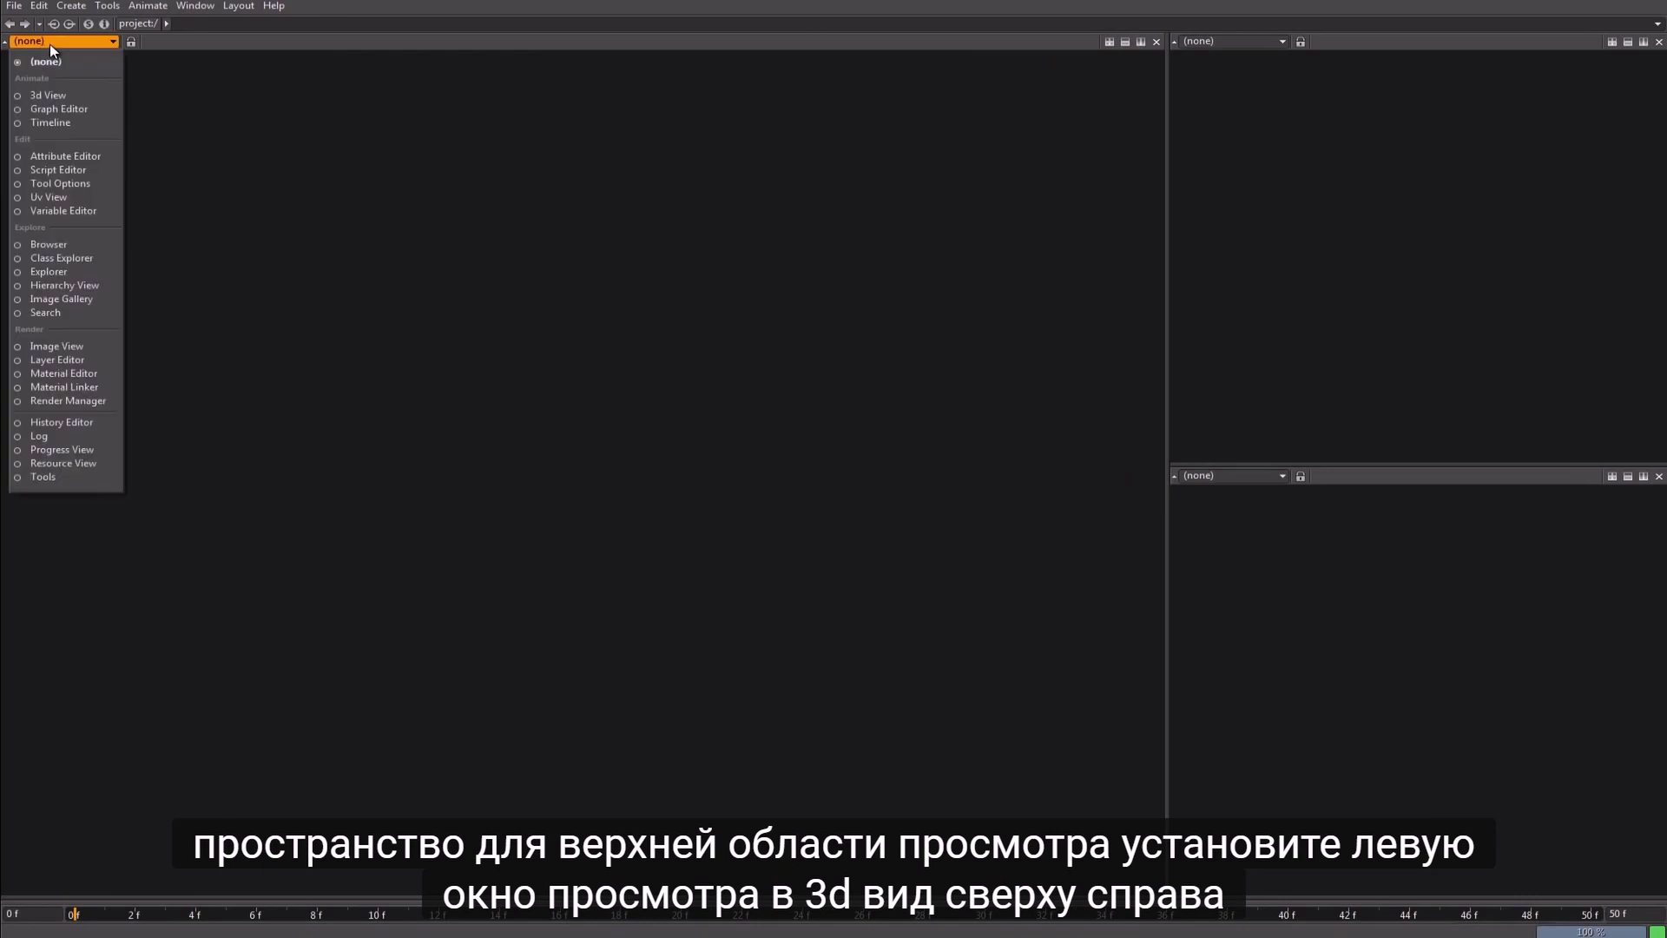
left_click(70, 95)
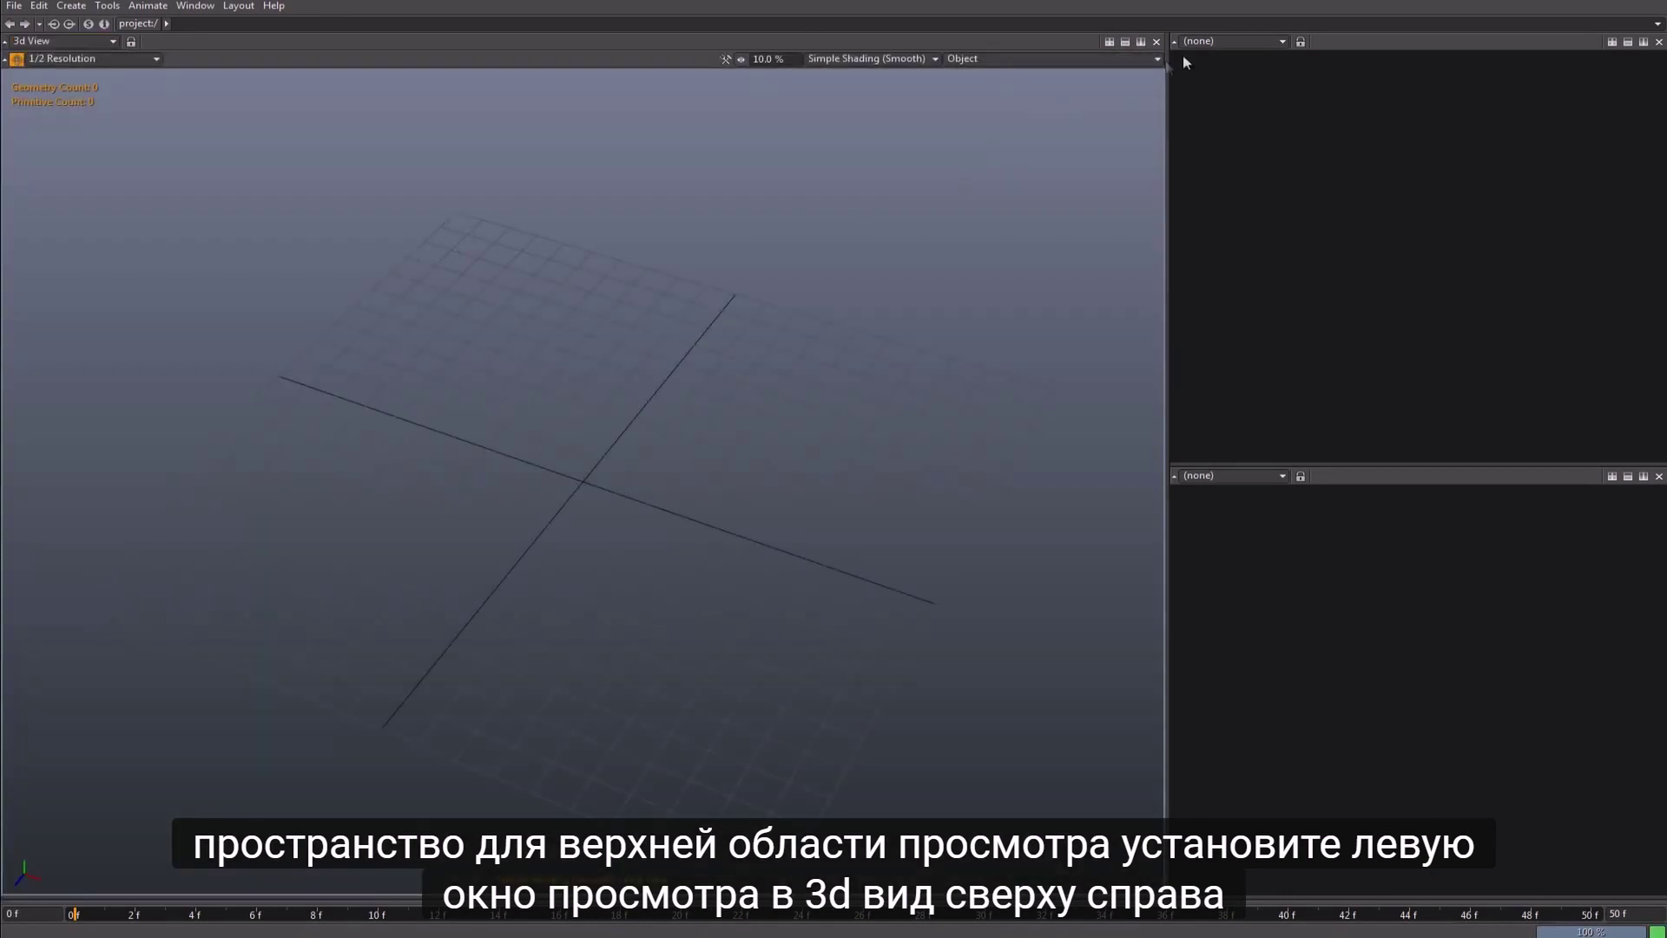
left_click(1211, 41)
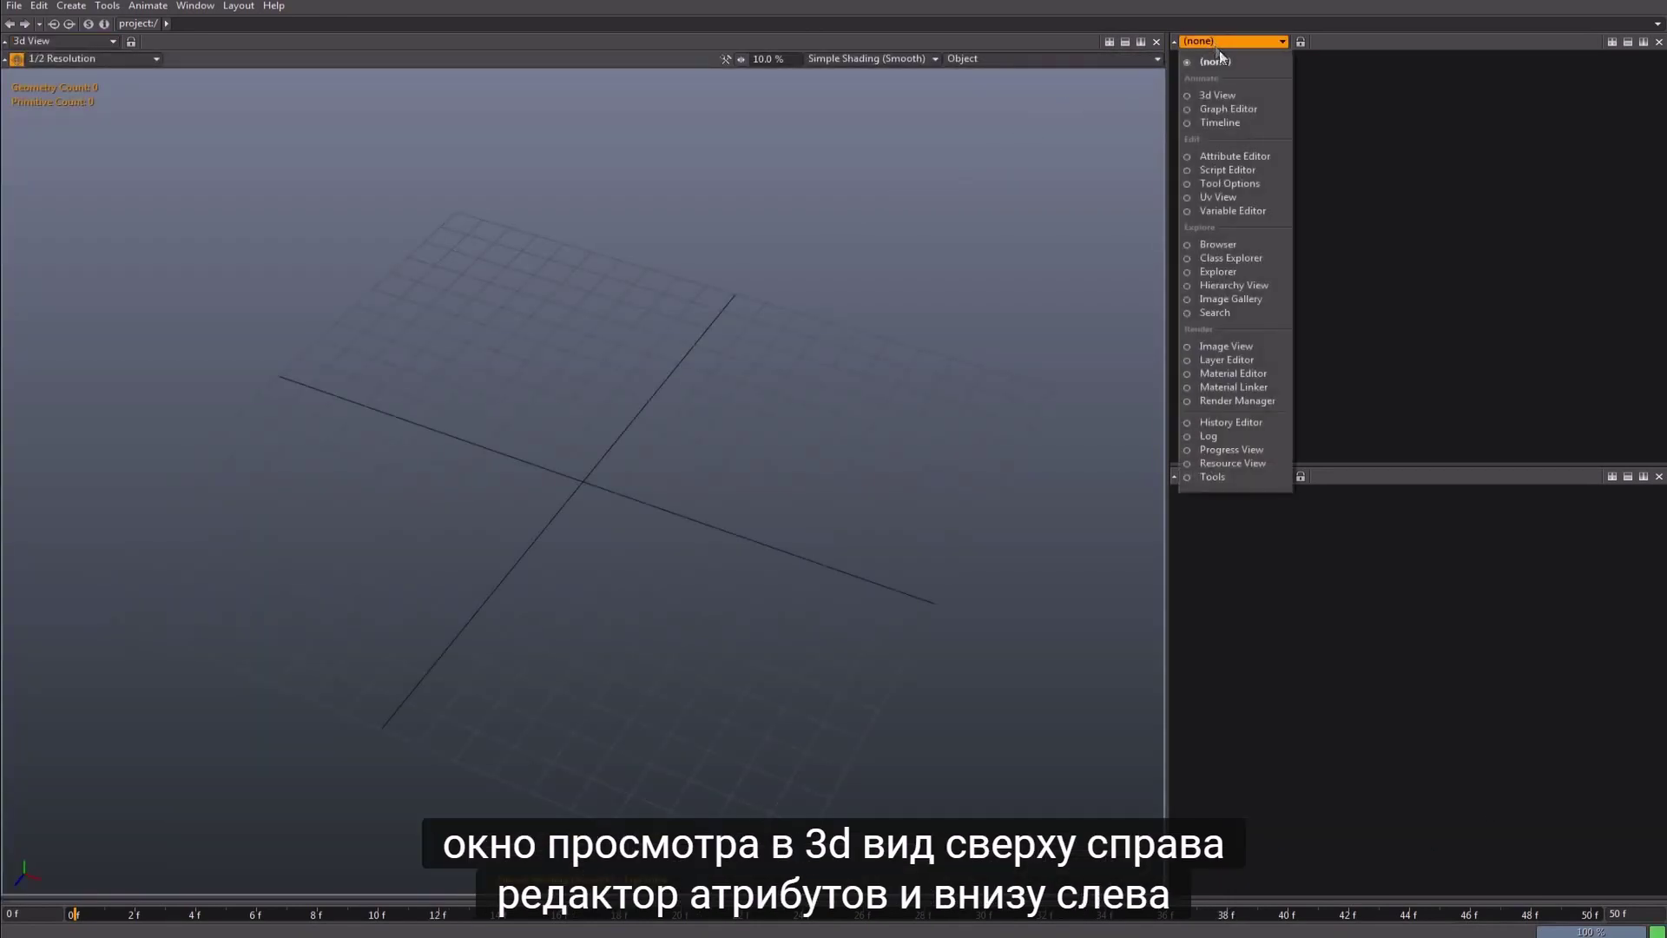
left_click(1251, 159)
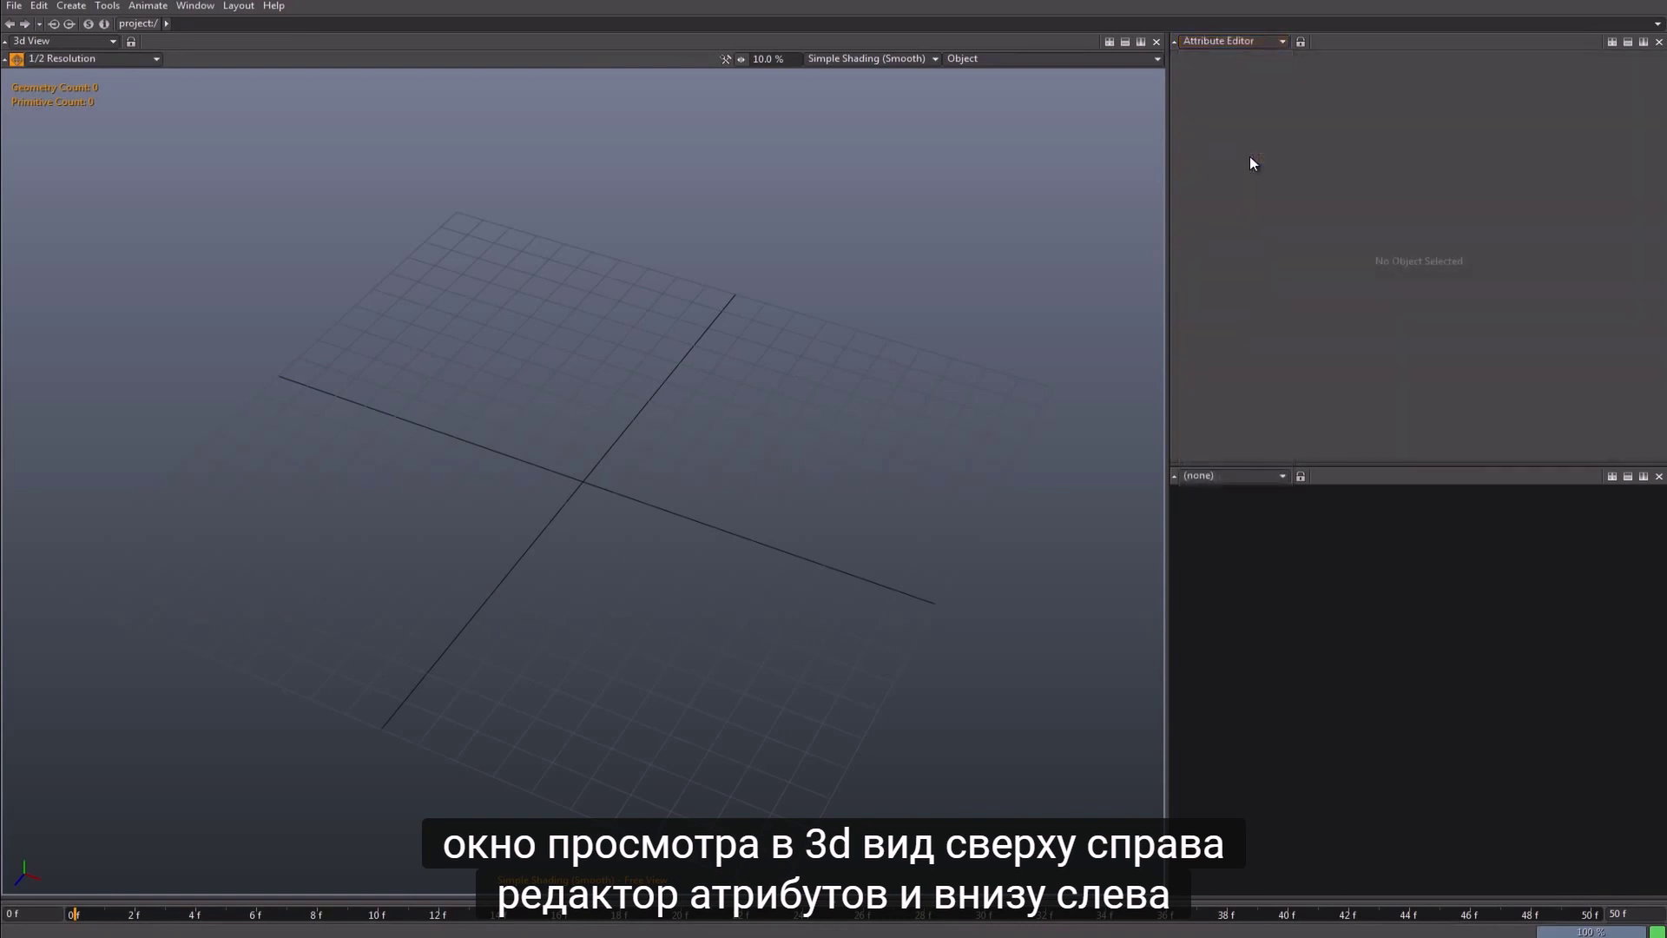
left_click(1226, 474)
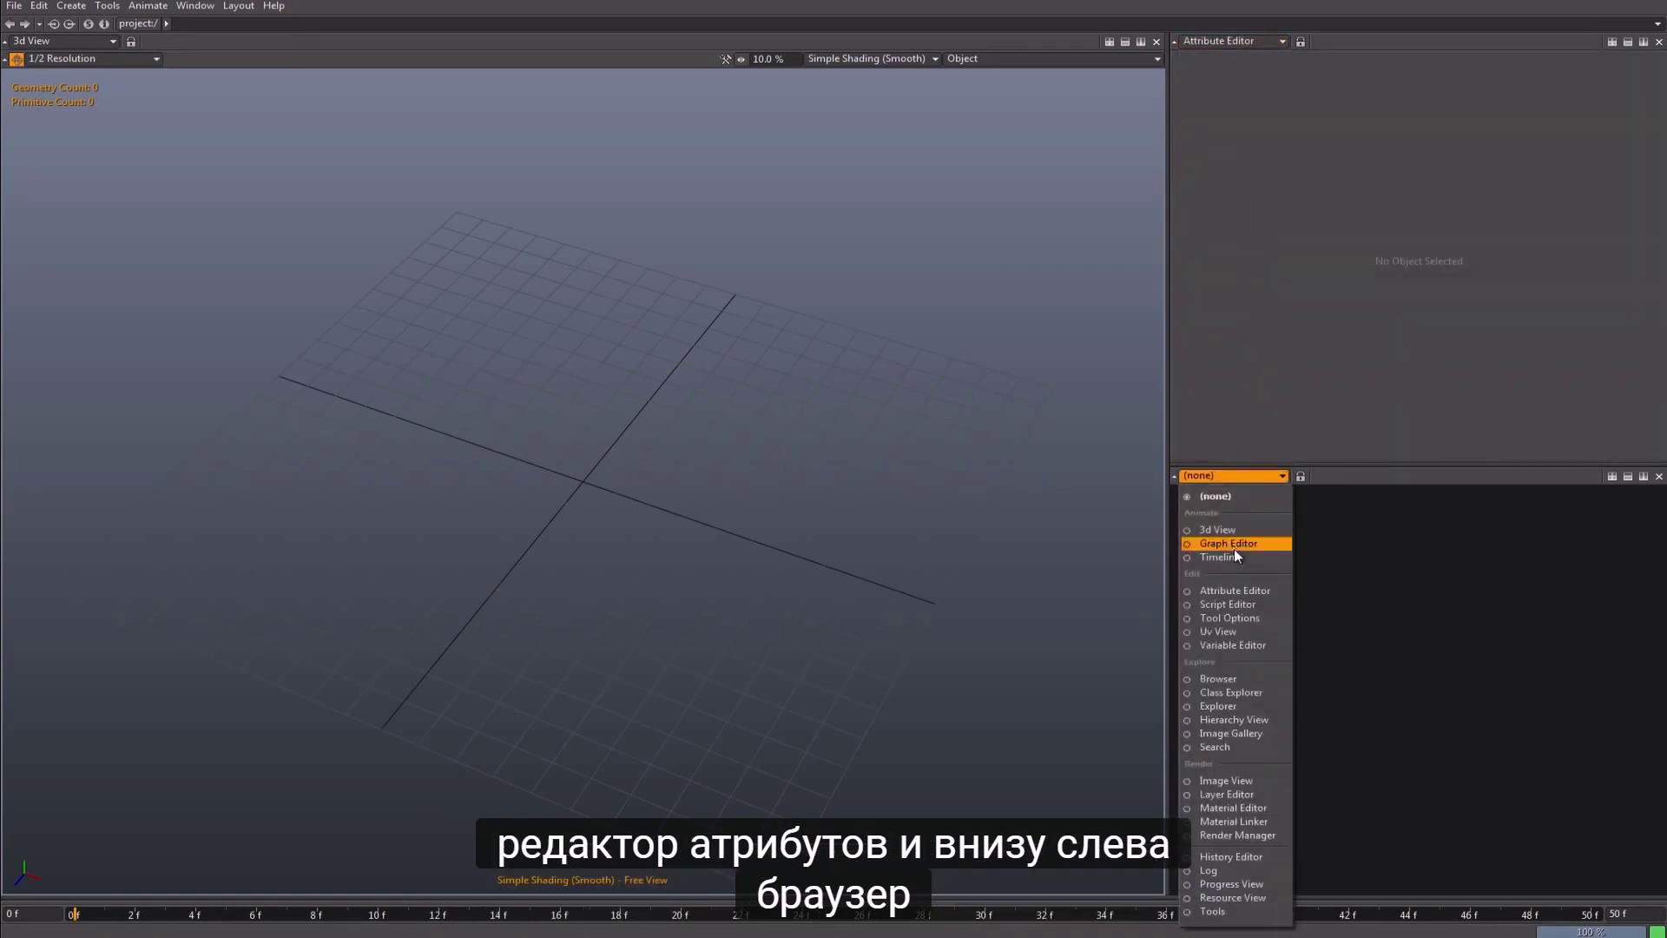
left_click(1240, 679)
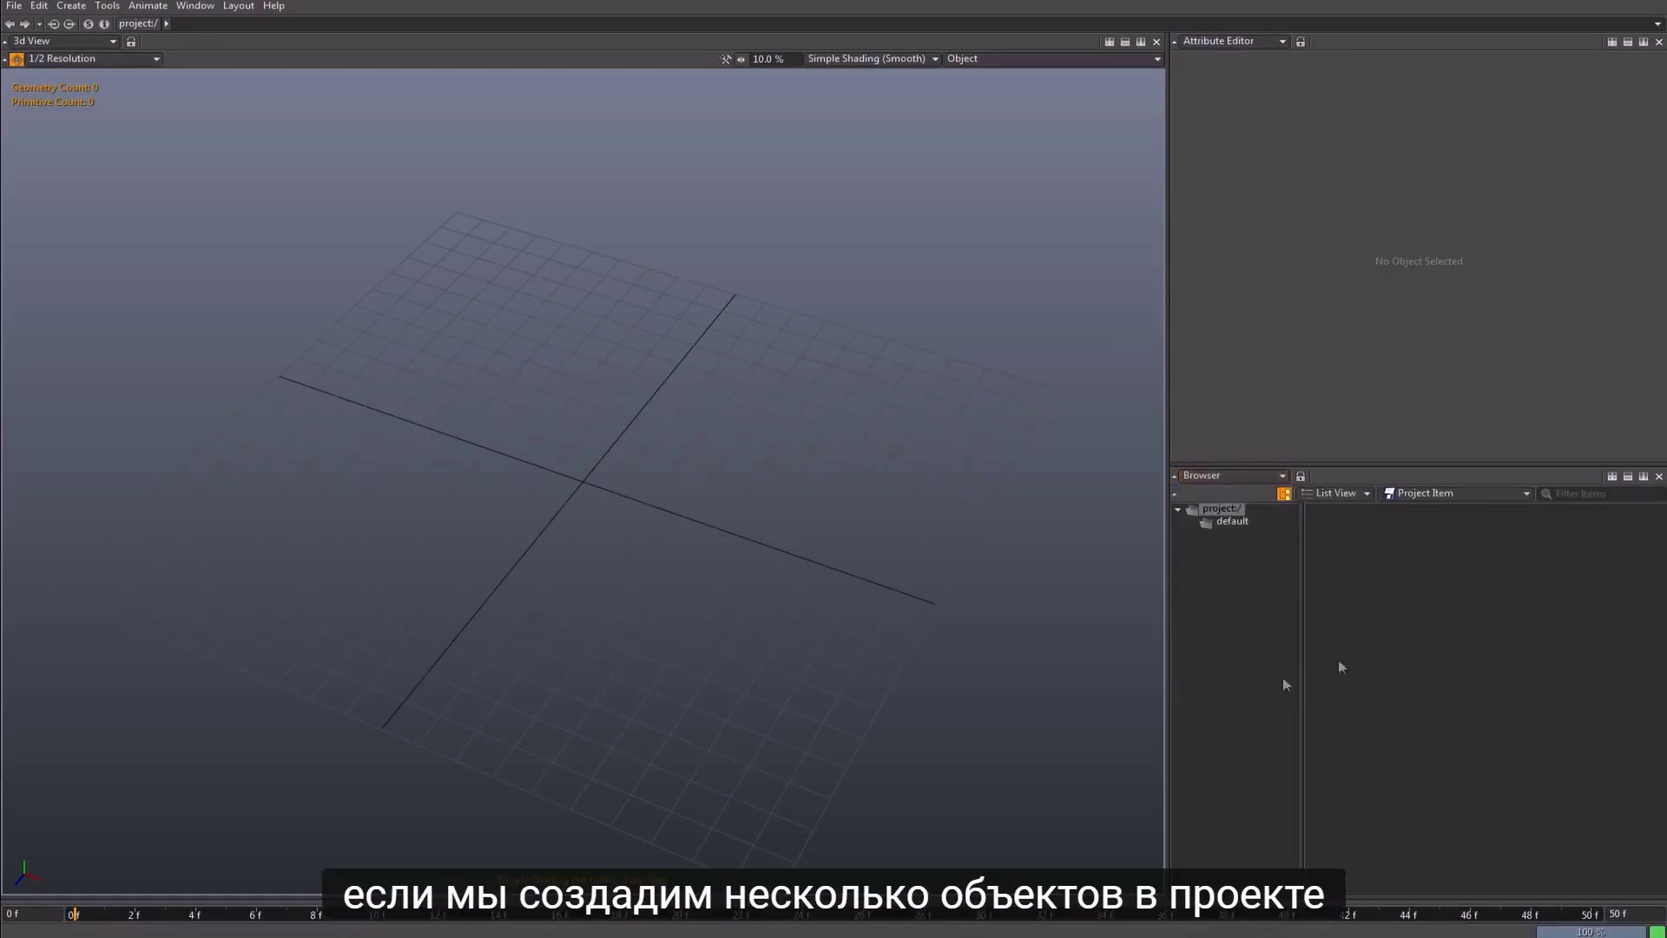
Step: Create a Polygrid geometry in the project root and look through its attributes down to the Geometry settings
right_click(1406, 545)
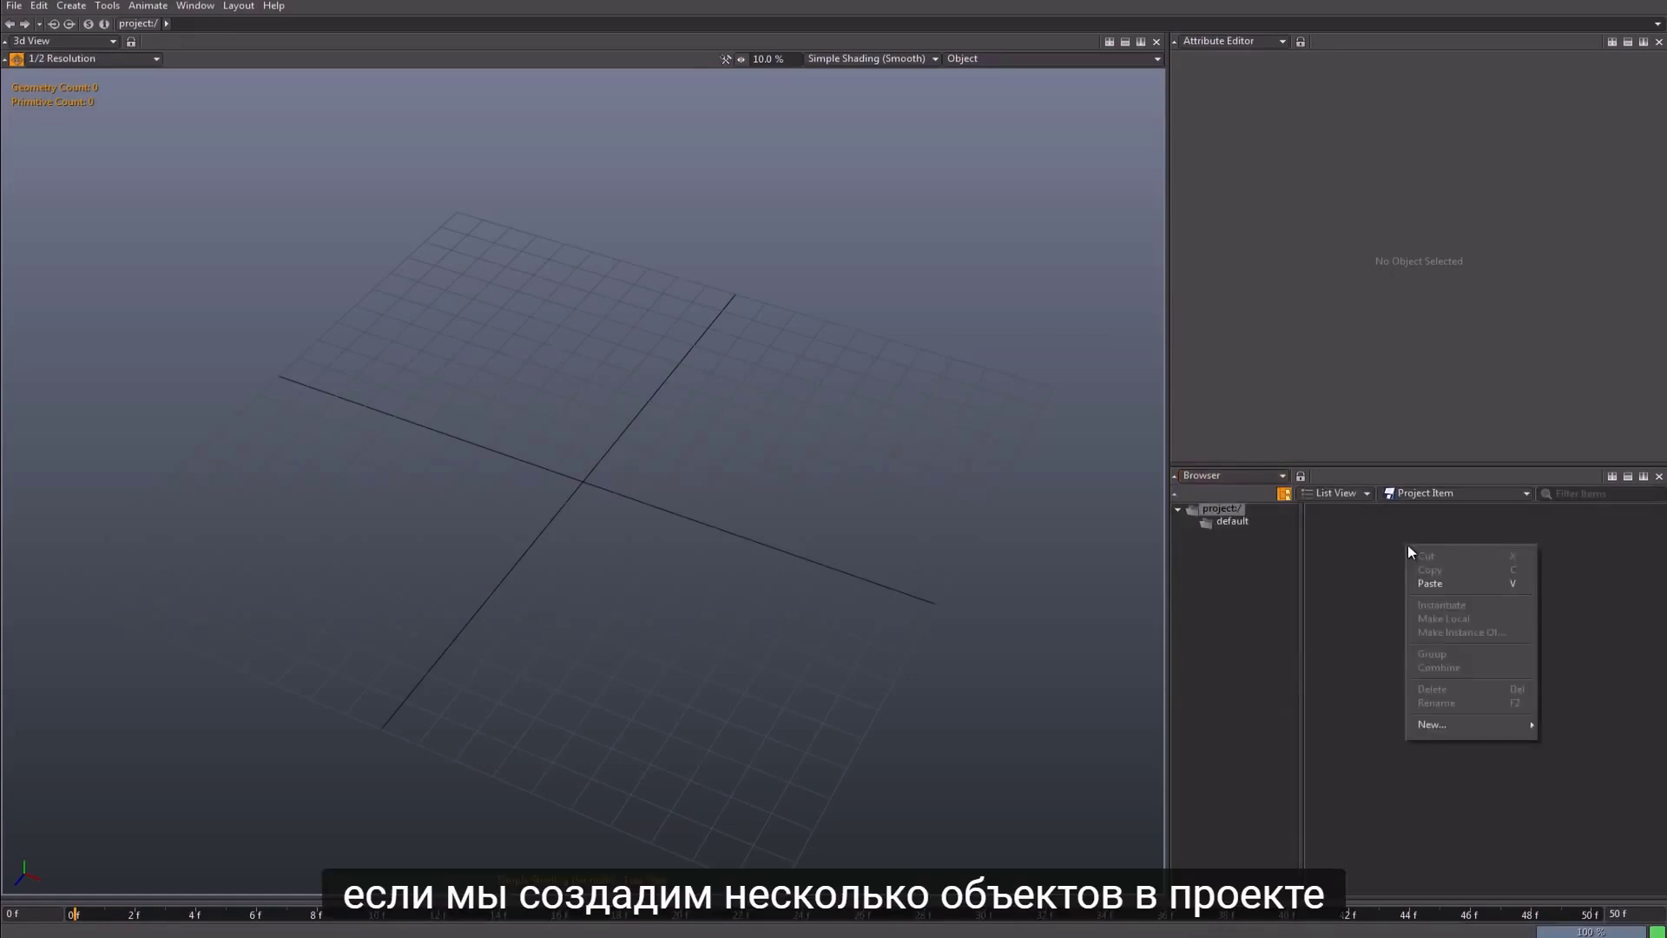
mouse_move(1441, 725)
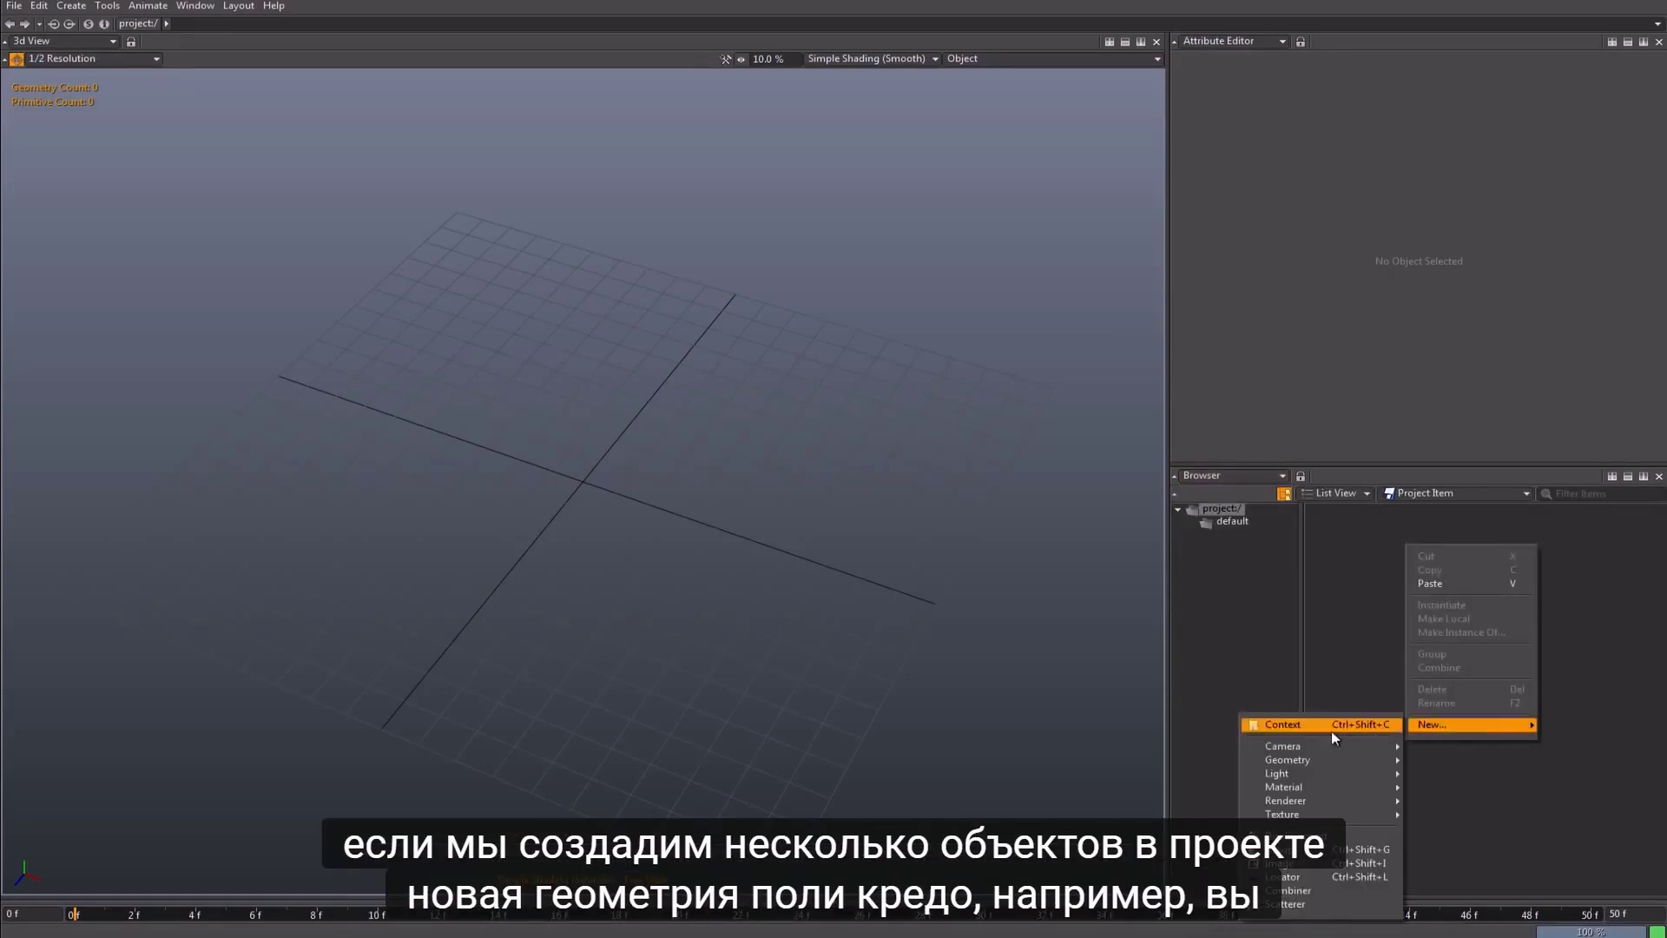
mouse_move(1293, 760)
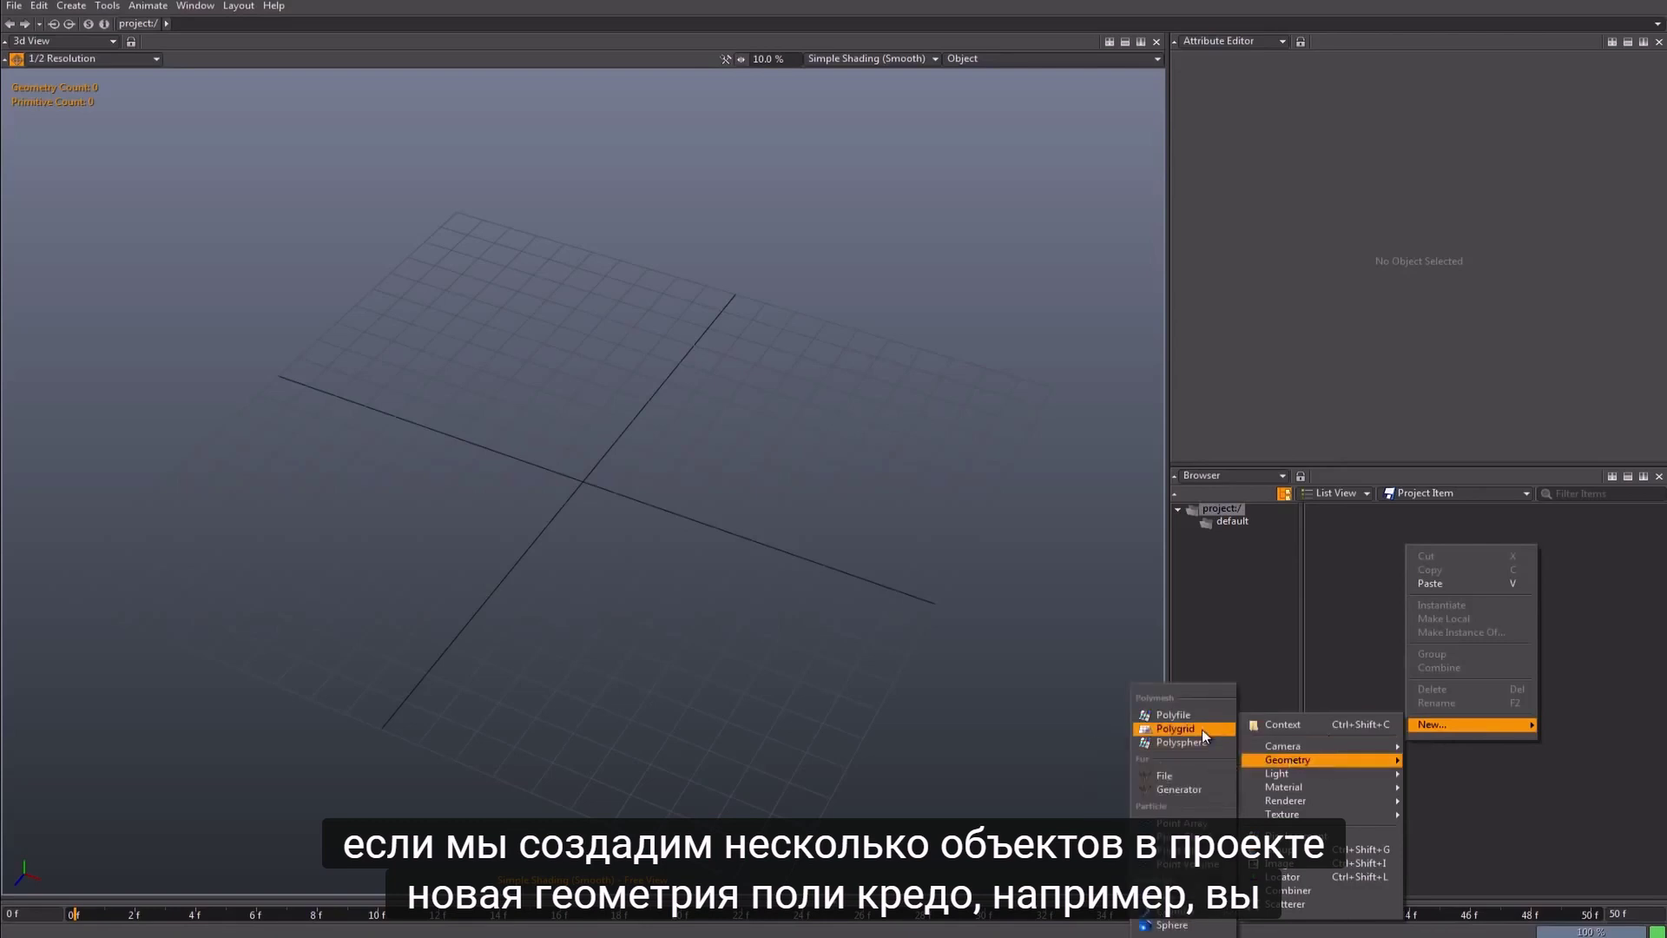
left_click(1201, 729)
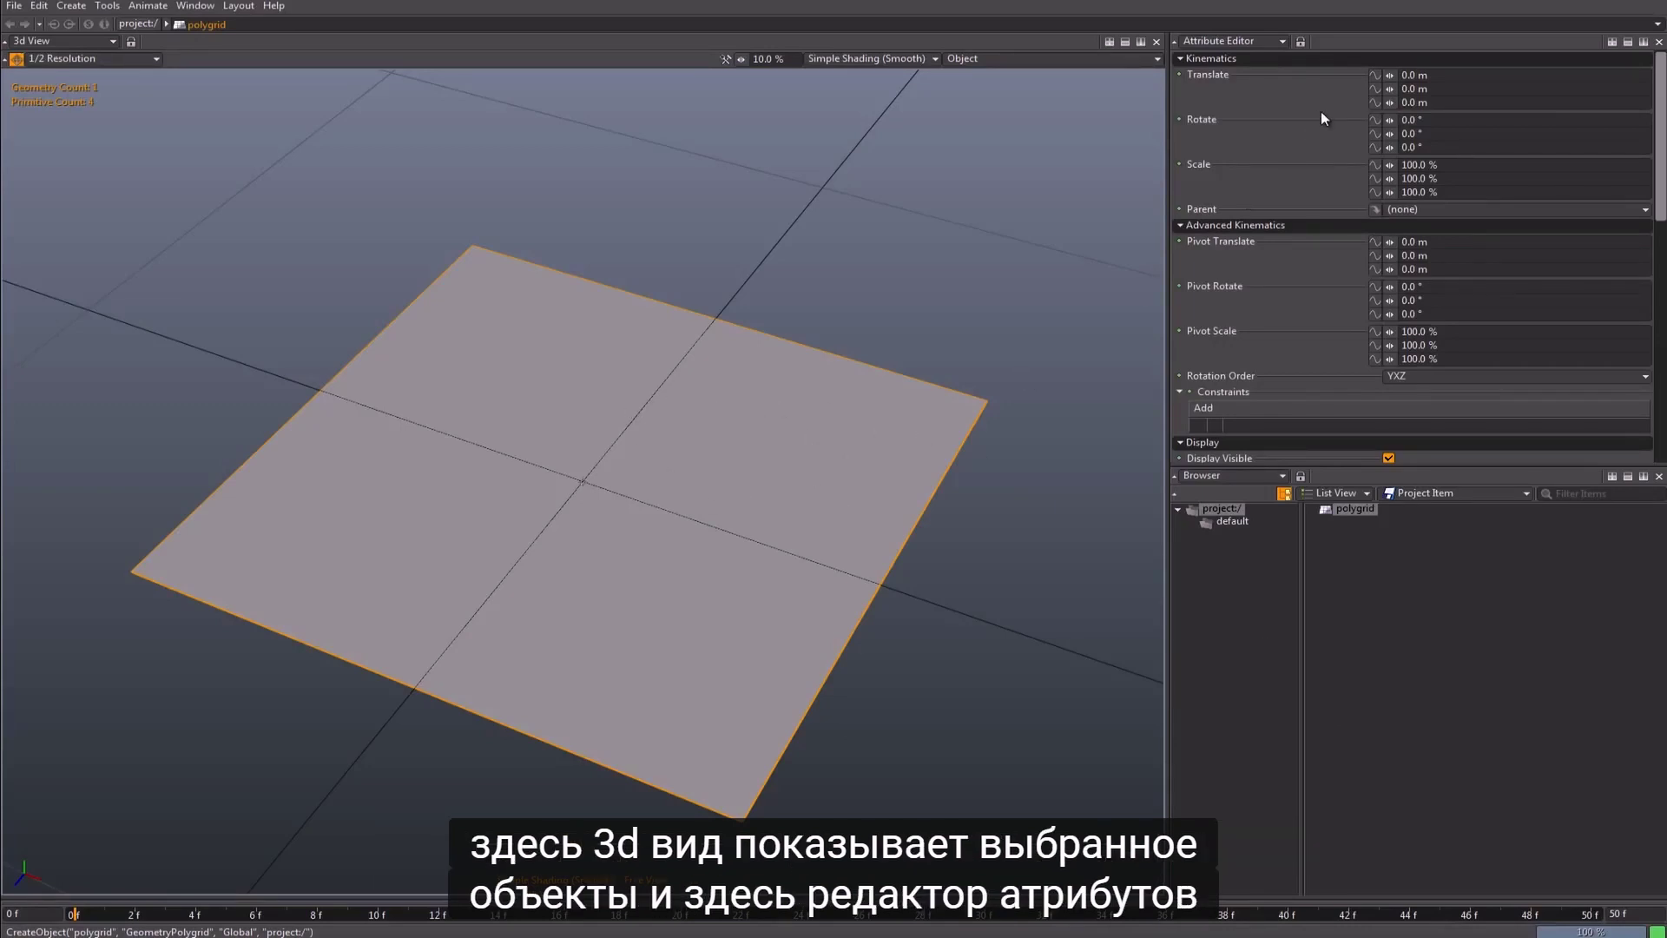
left_click_drag(1660, 117, 1660, 359)
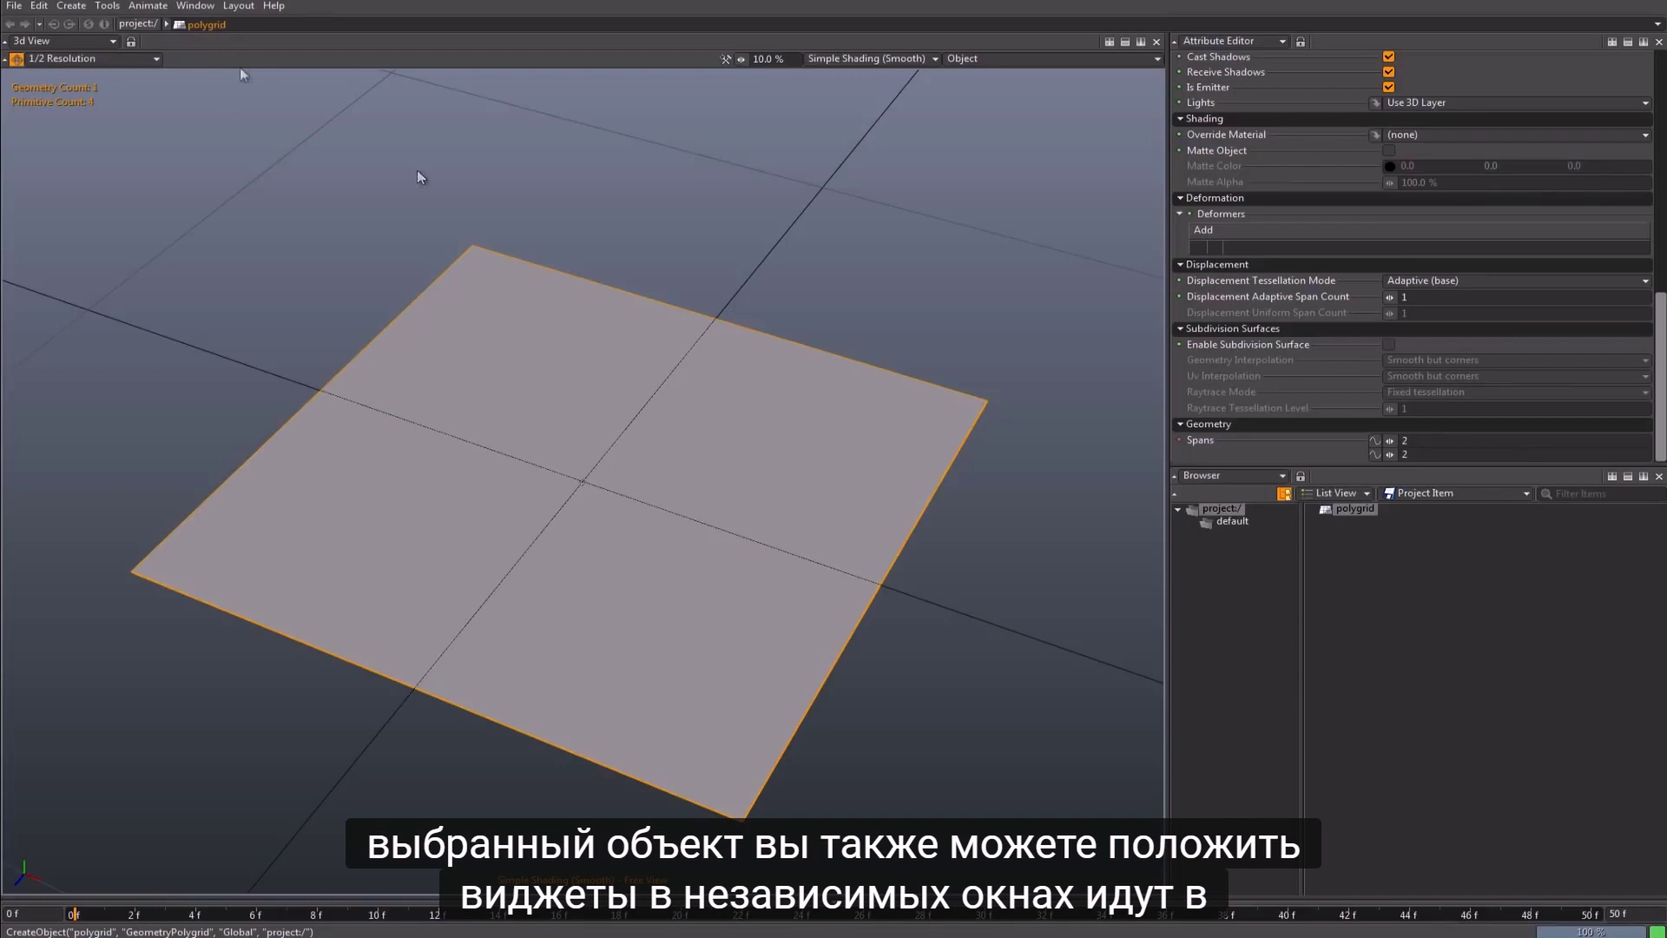
Step: Open the Tools widget in an independent window, move it to the 3D view's upper-left corner and shrink it to a compact palette
left_click(200, 8)
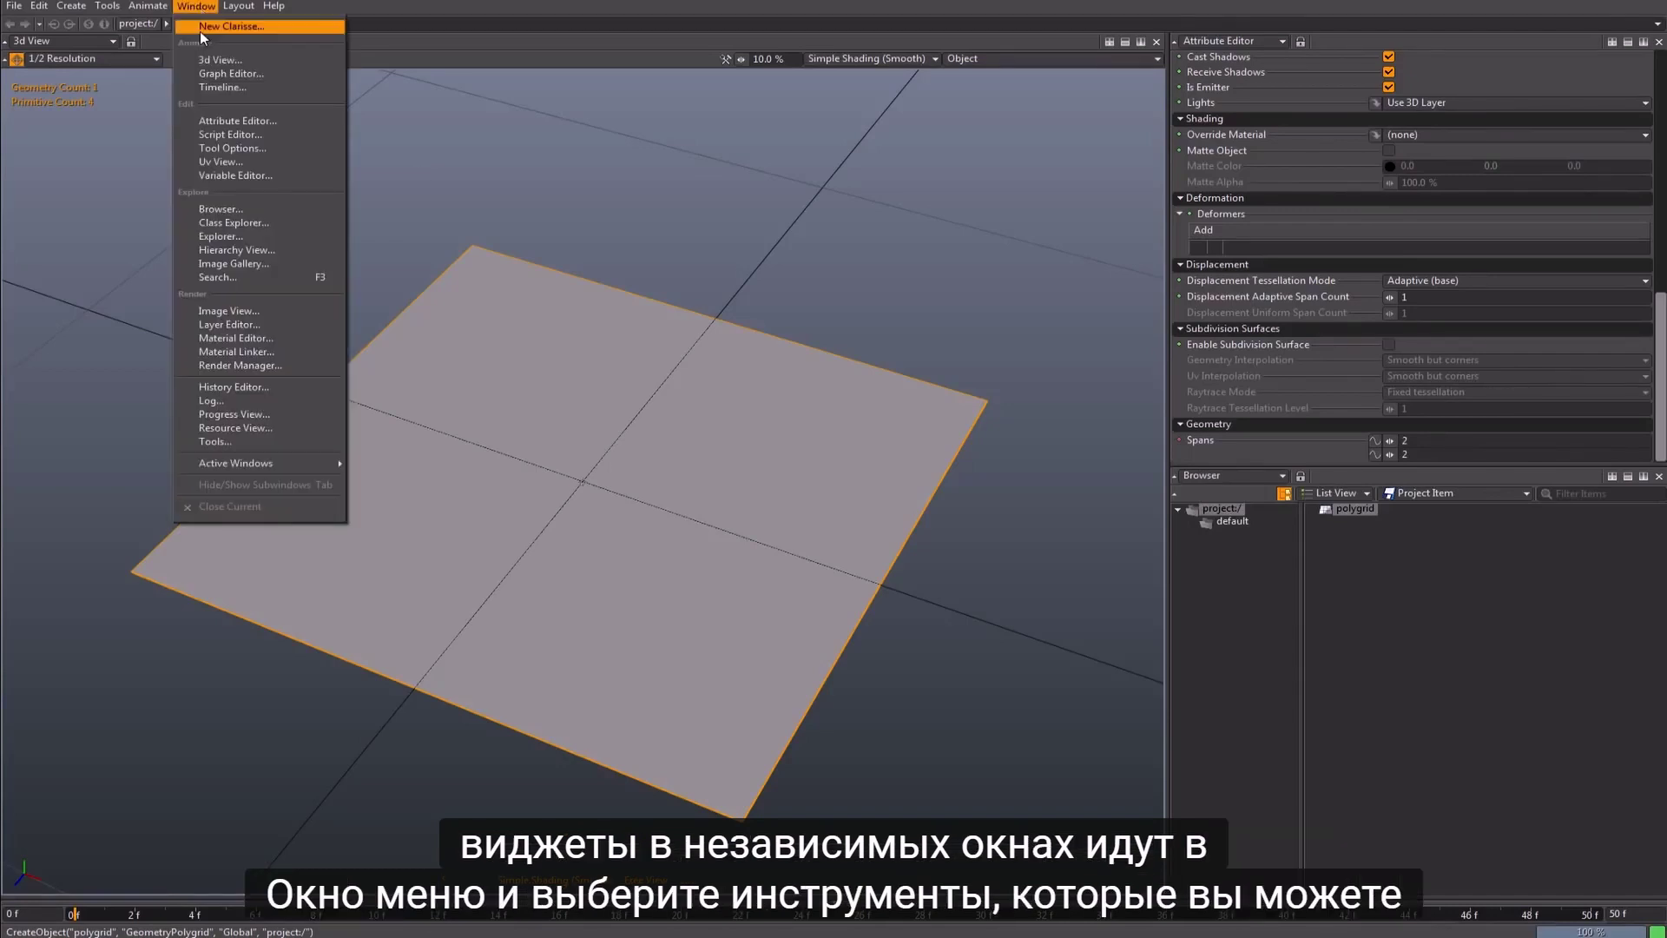
left_click(225, 445)
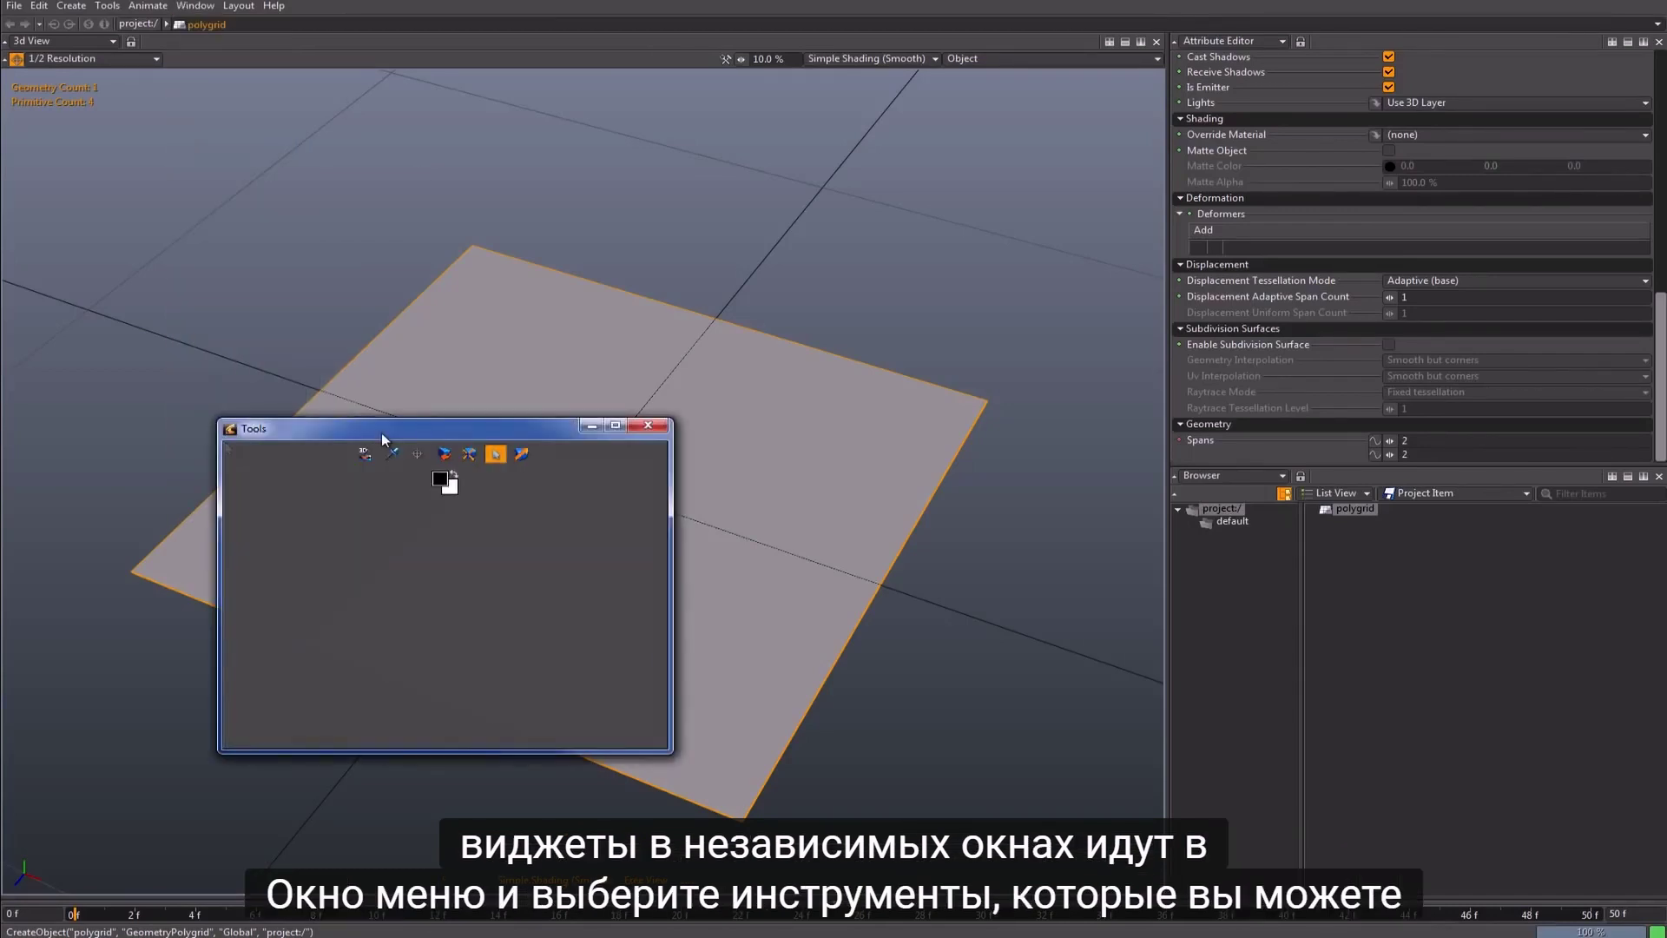
left_click_drag(382, 436, 202, 116)
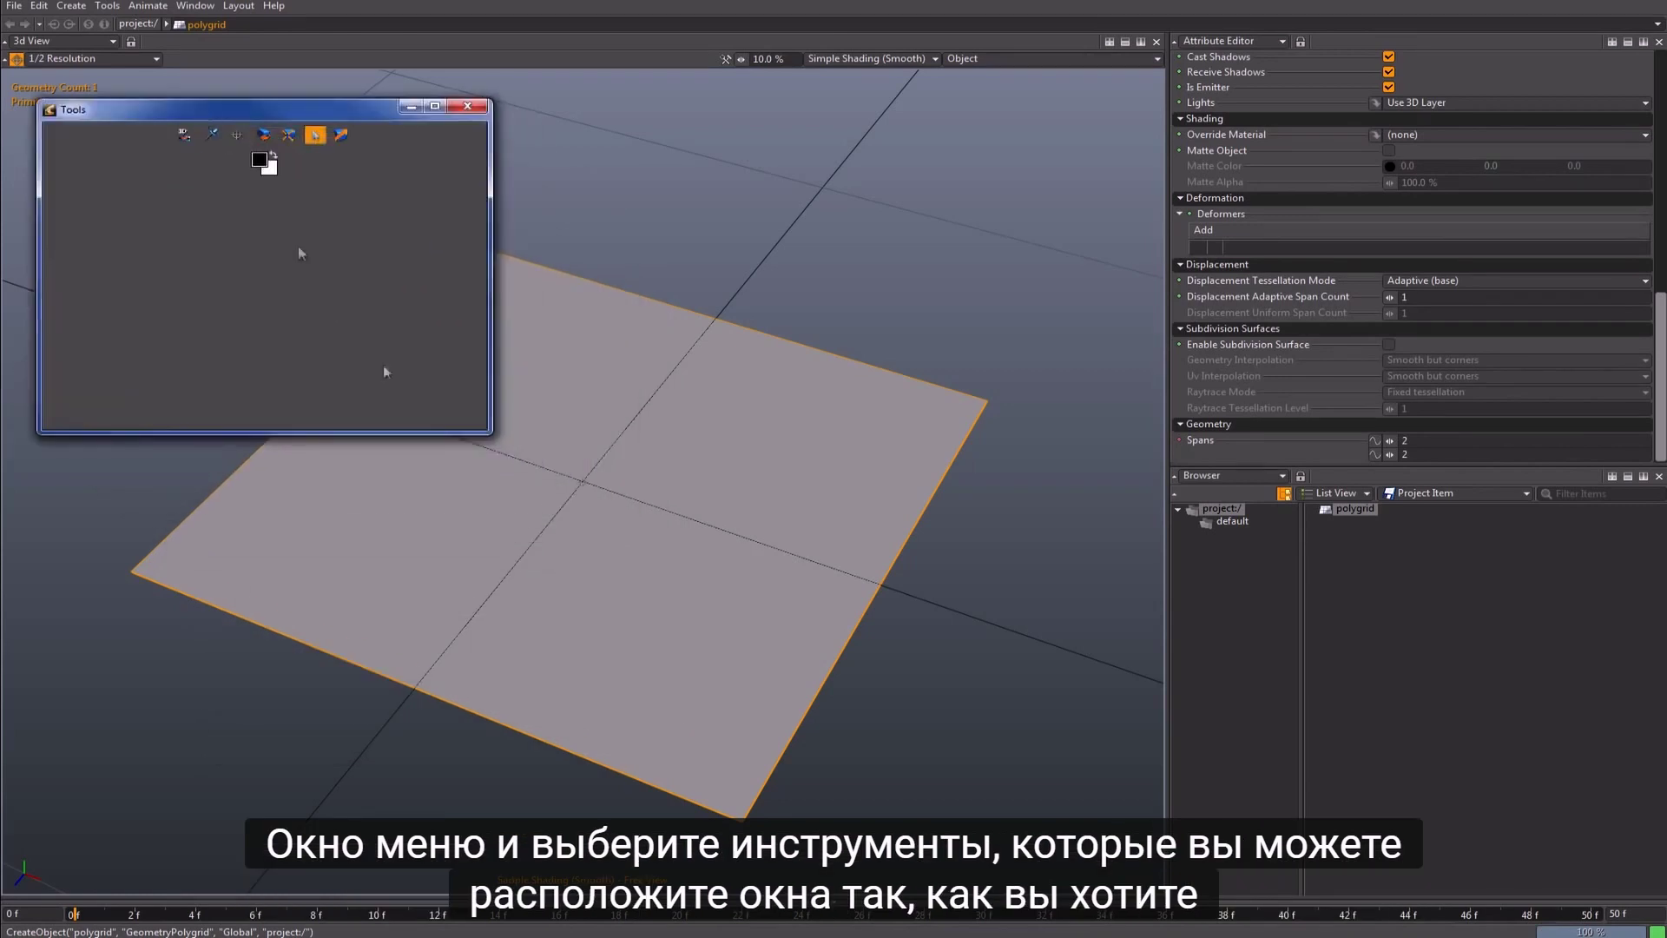
left_click_drag(490, 448, 495, 436)
left_click_drag(328, 227, 146, 233)
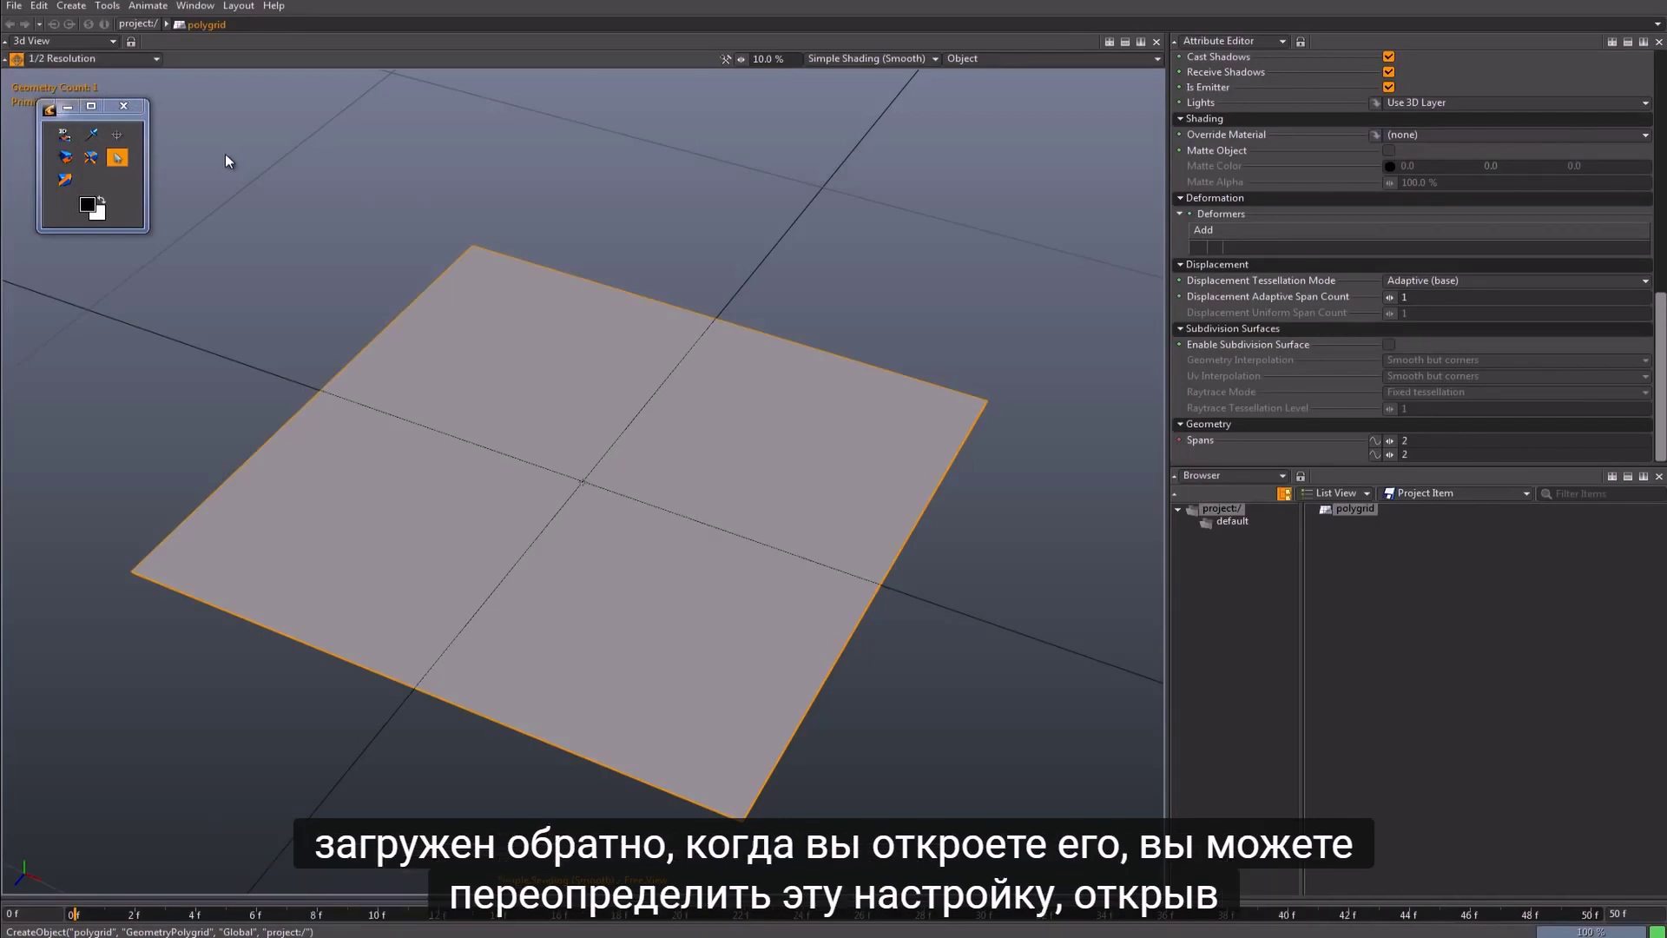
Step: Turn off Load Preferences and Save Preferences in the Project section of the preferences
left_click(40, 6)
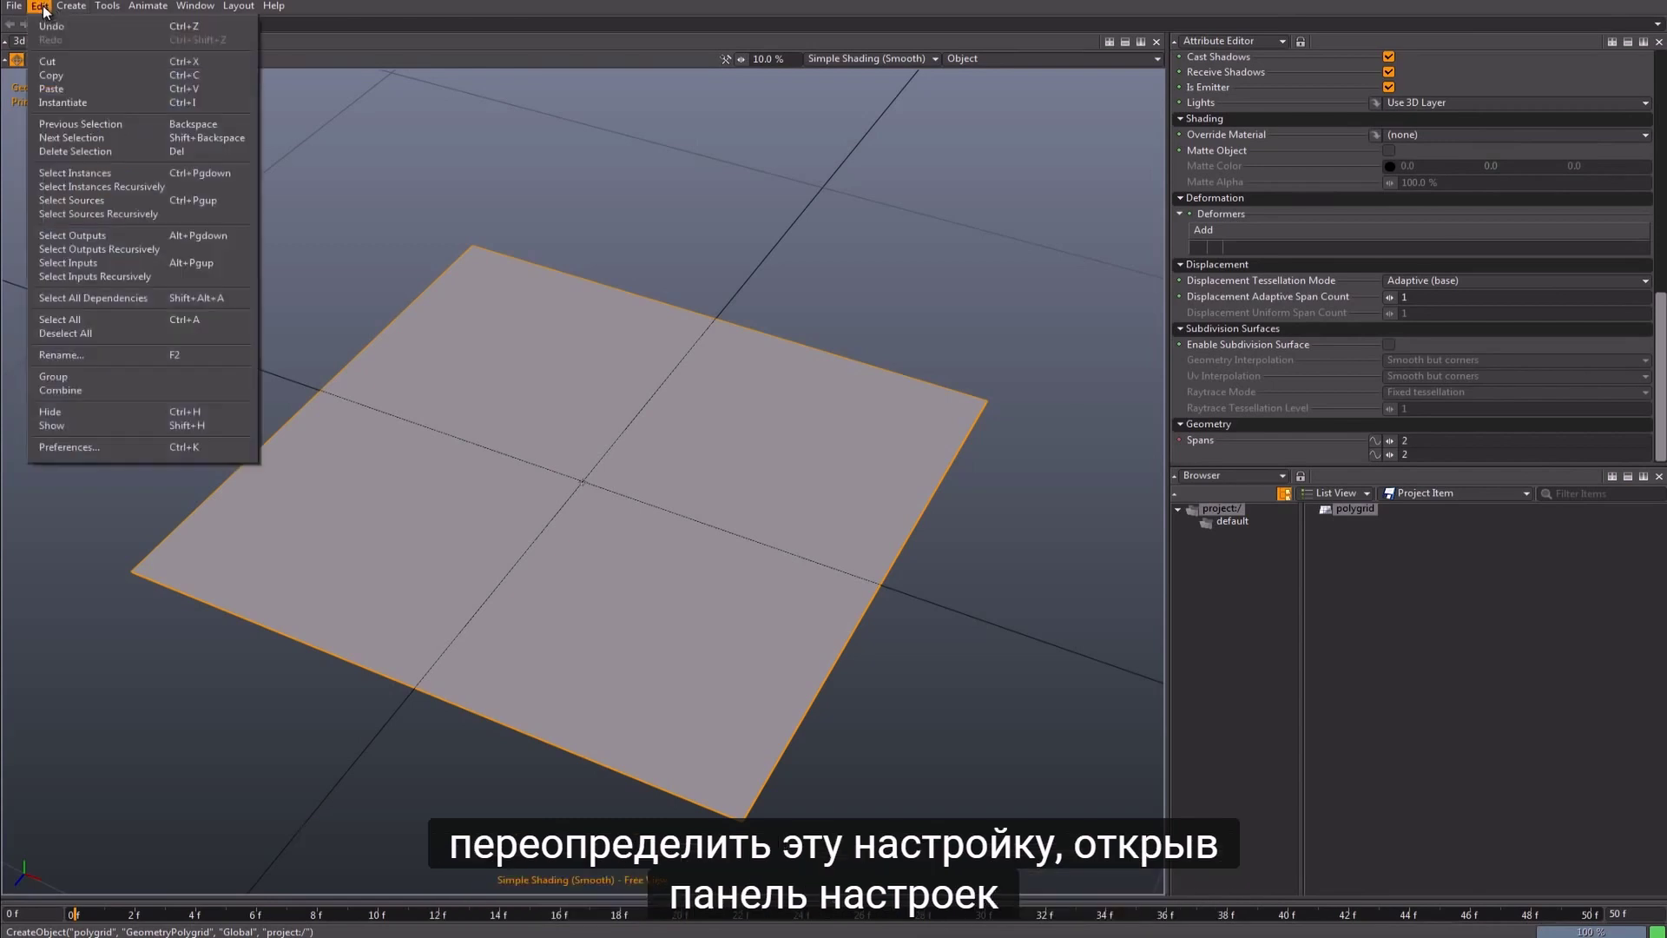
left_click(69, 447)
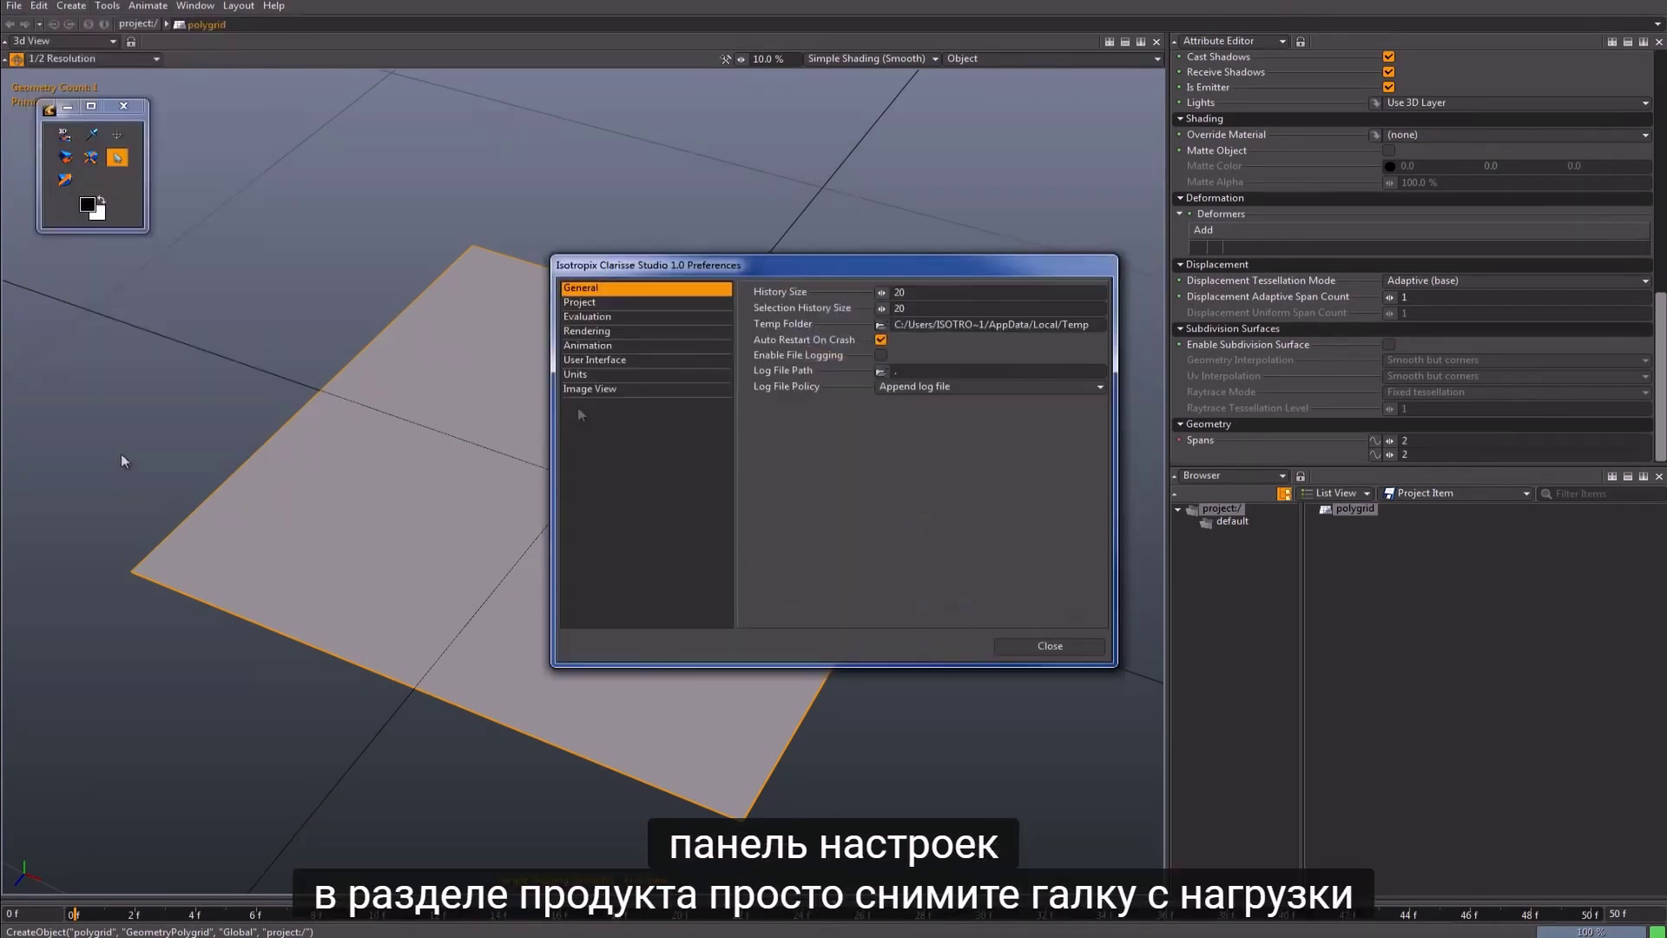
left_click(627, 304)
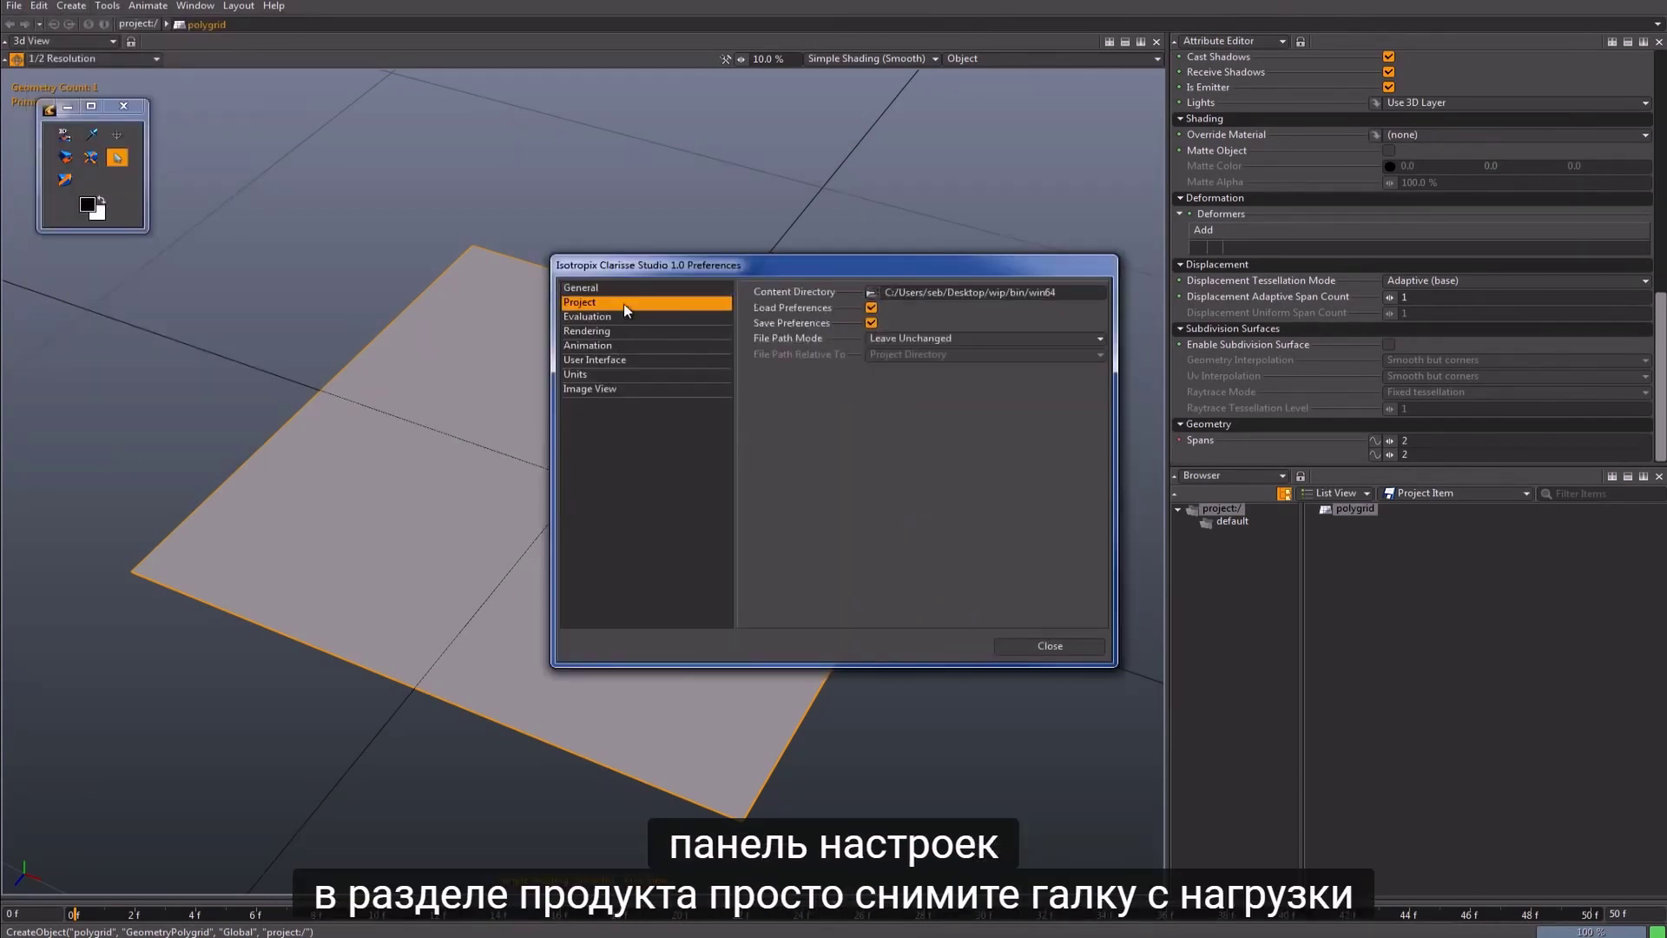
left_click(871, 309)
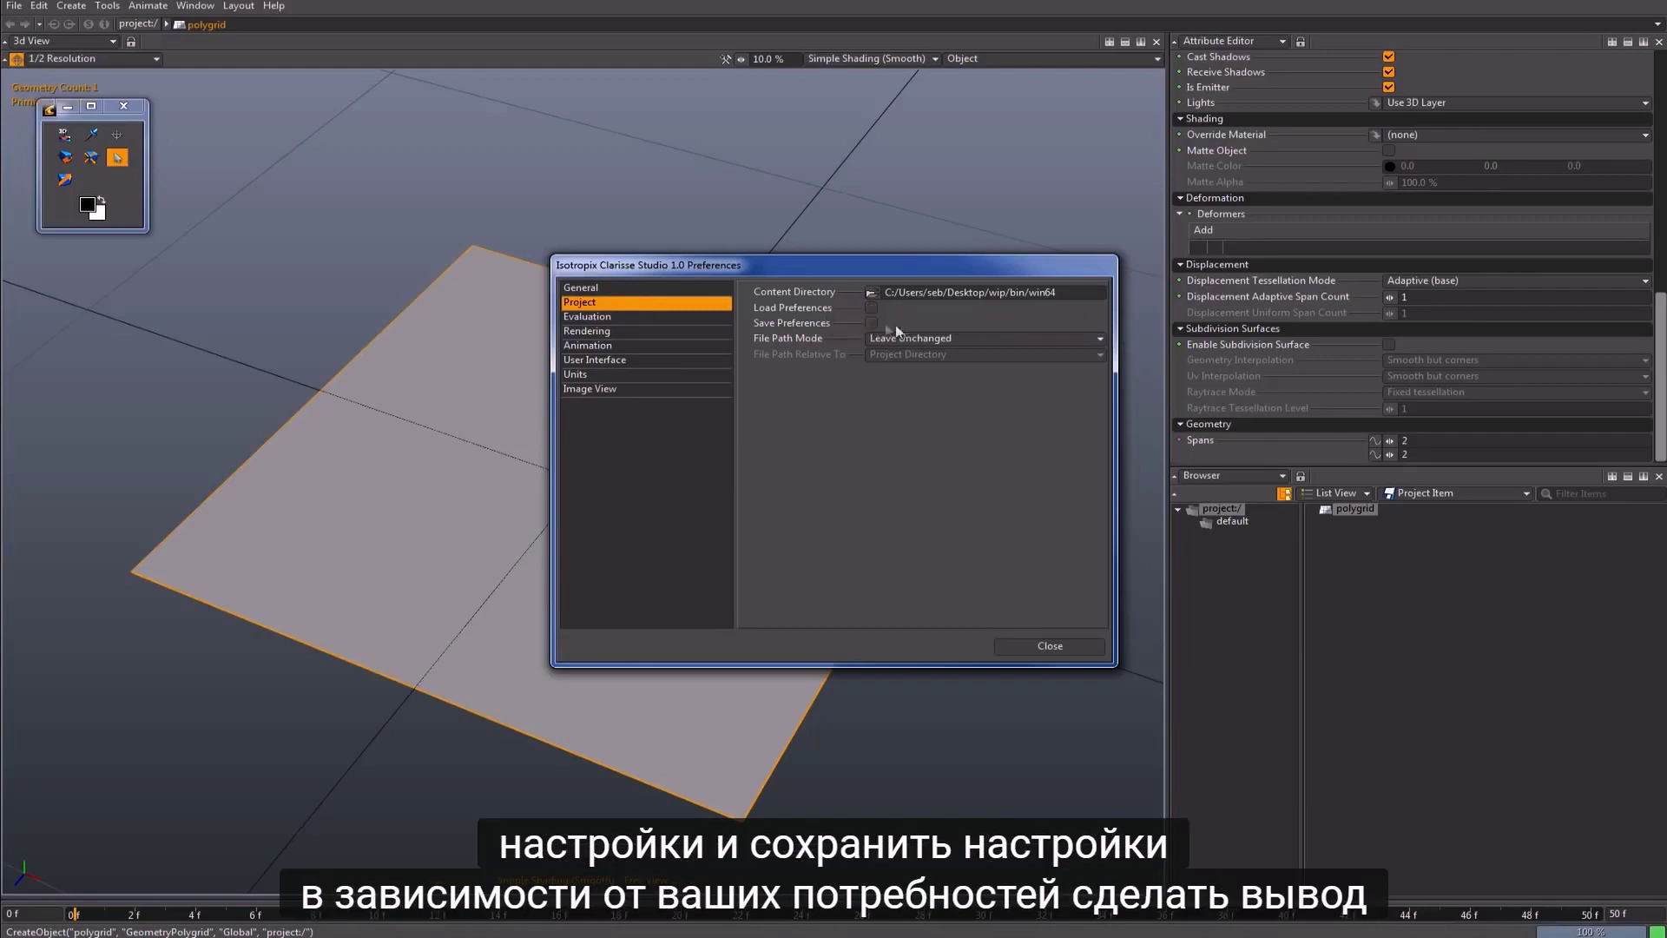
left_click(1041, 647)
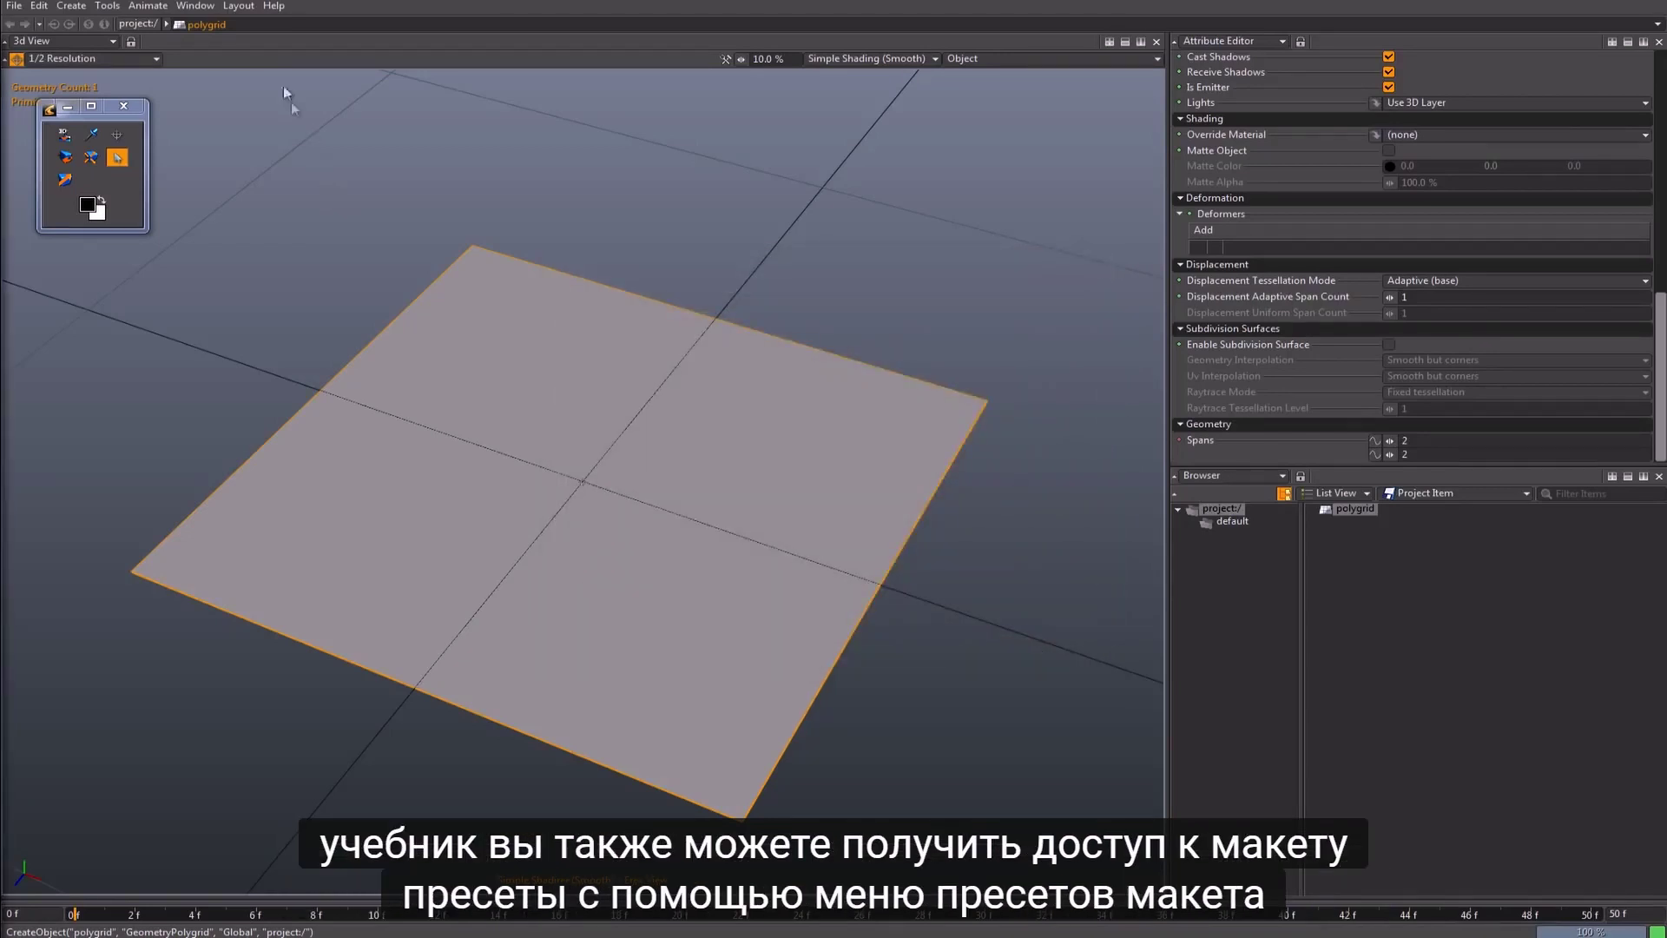
Step: Switch the workspace to the Animation Workshop layout preset and close the floating tools window
left_click(241, 7)
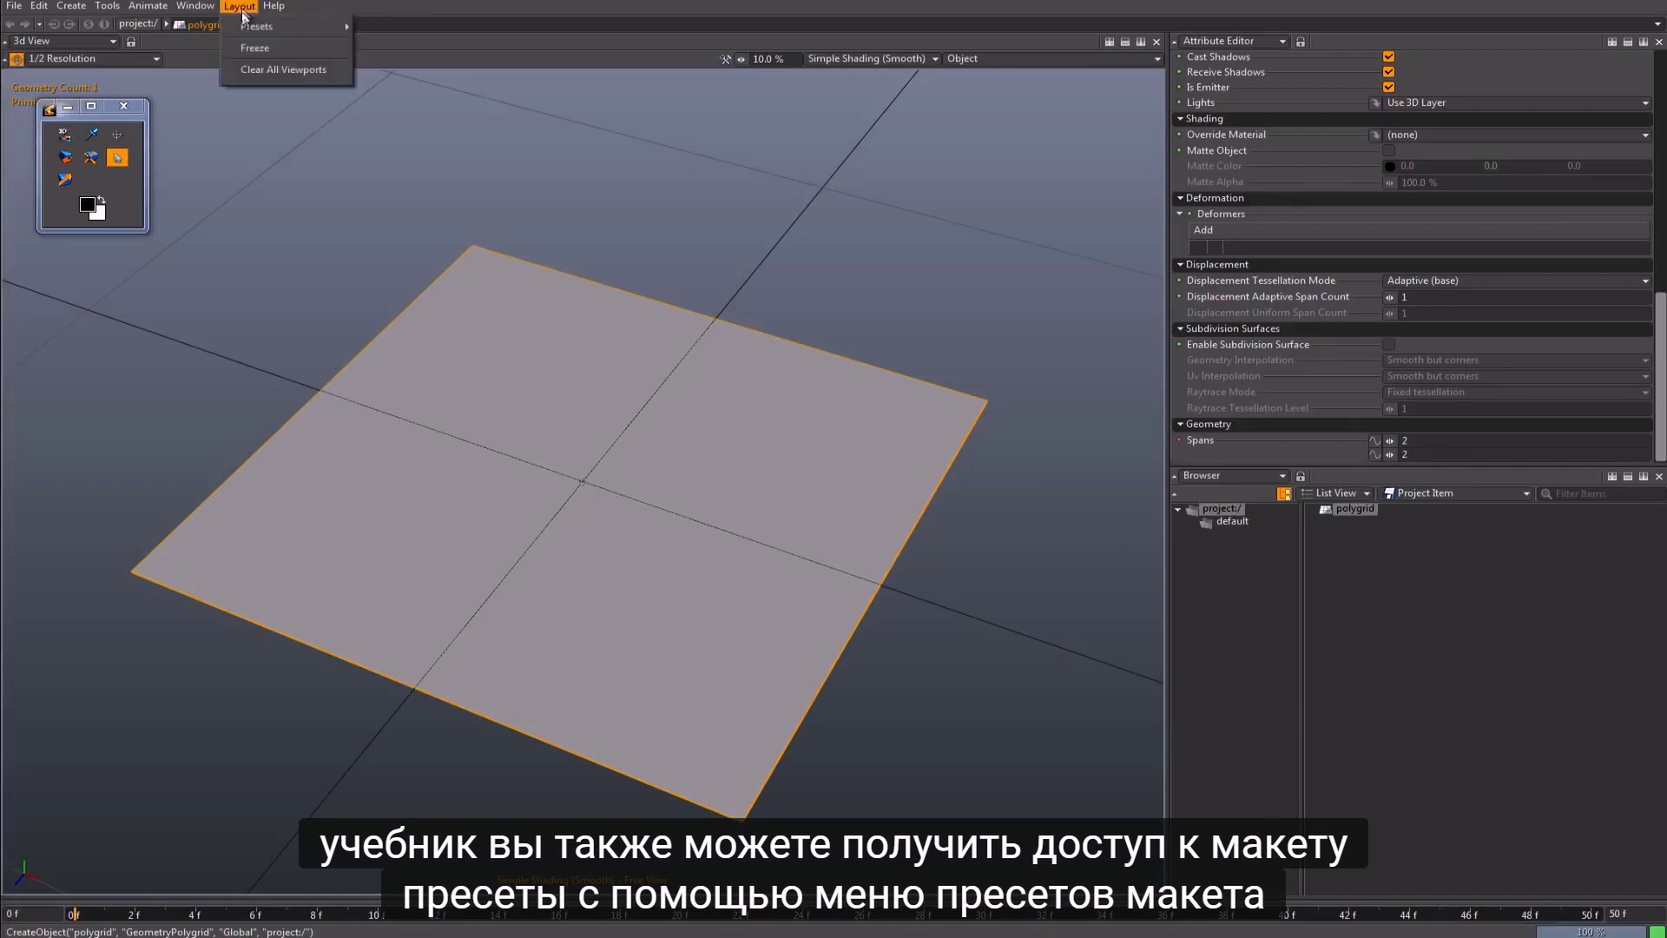
mouse_move(252, 31)
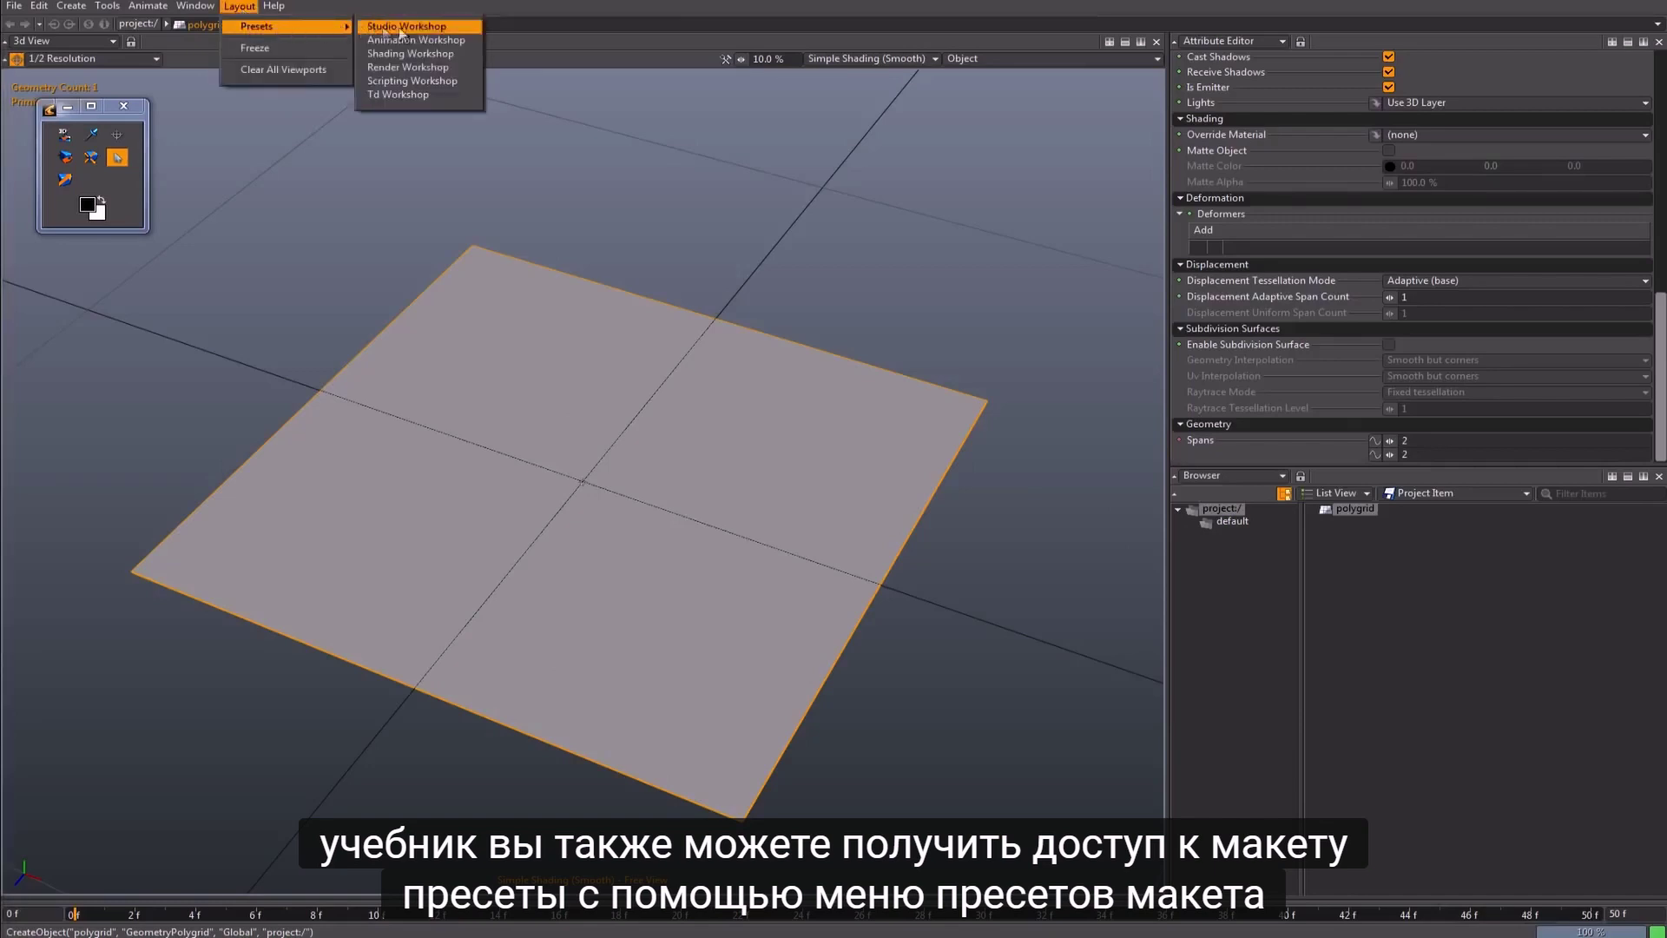
left_click(447, 42)
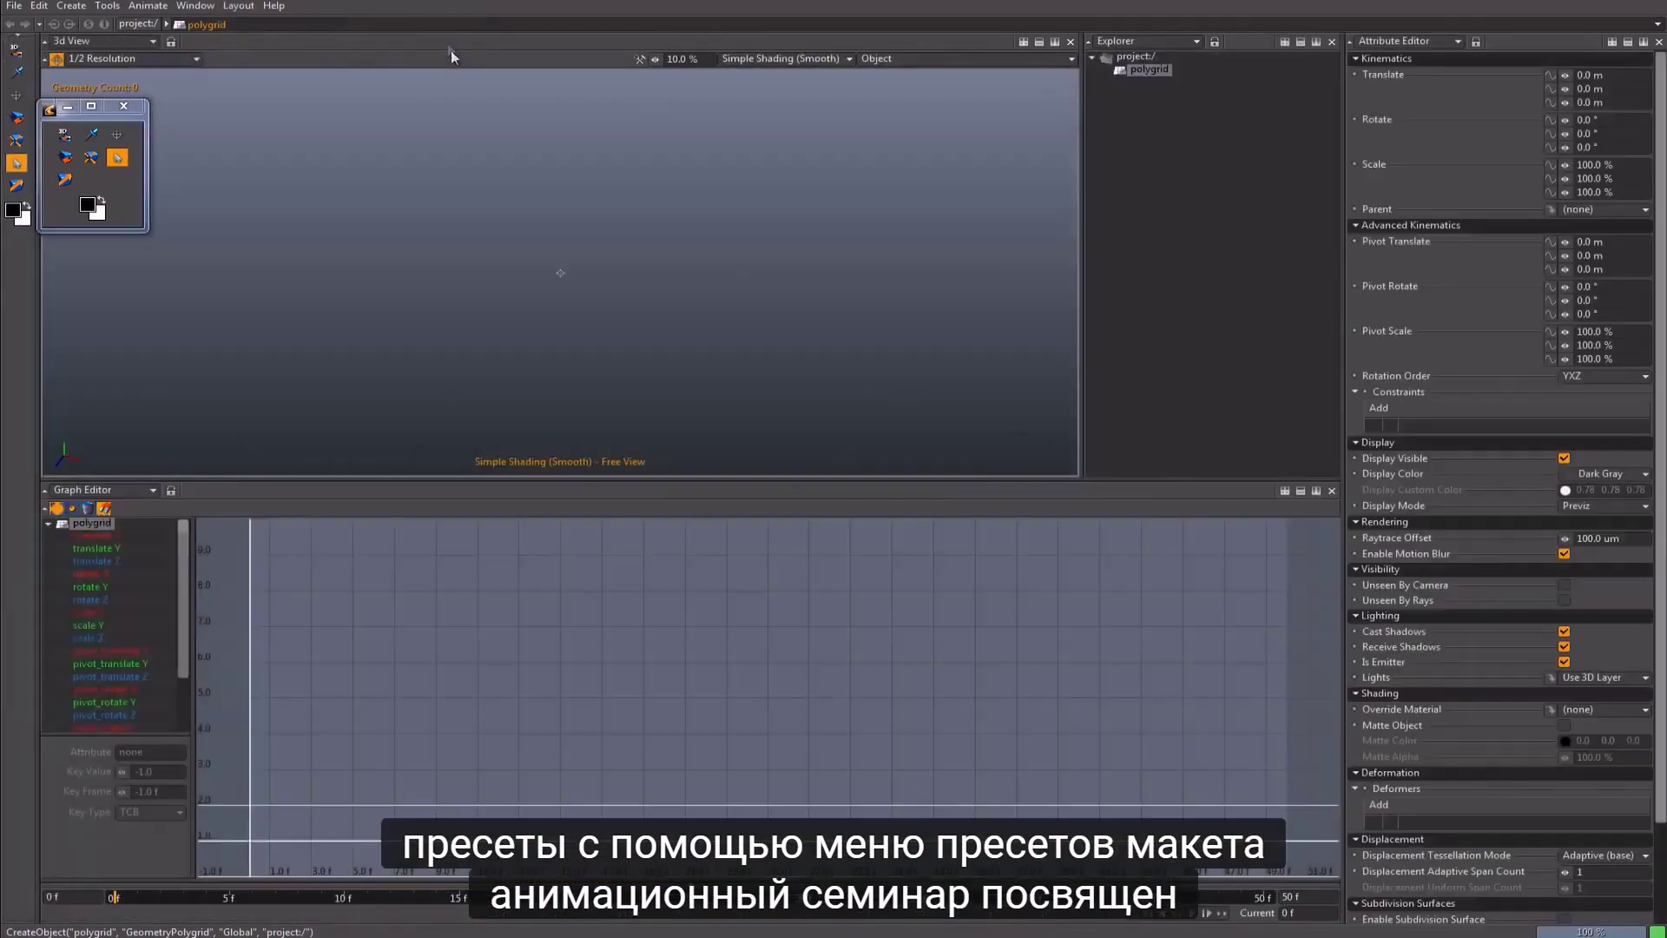
left_click(126, 107)
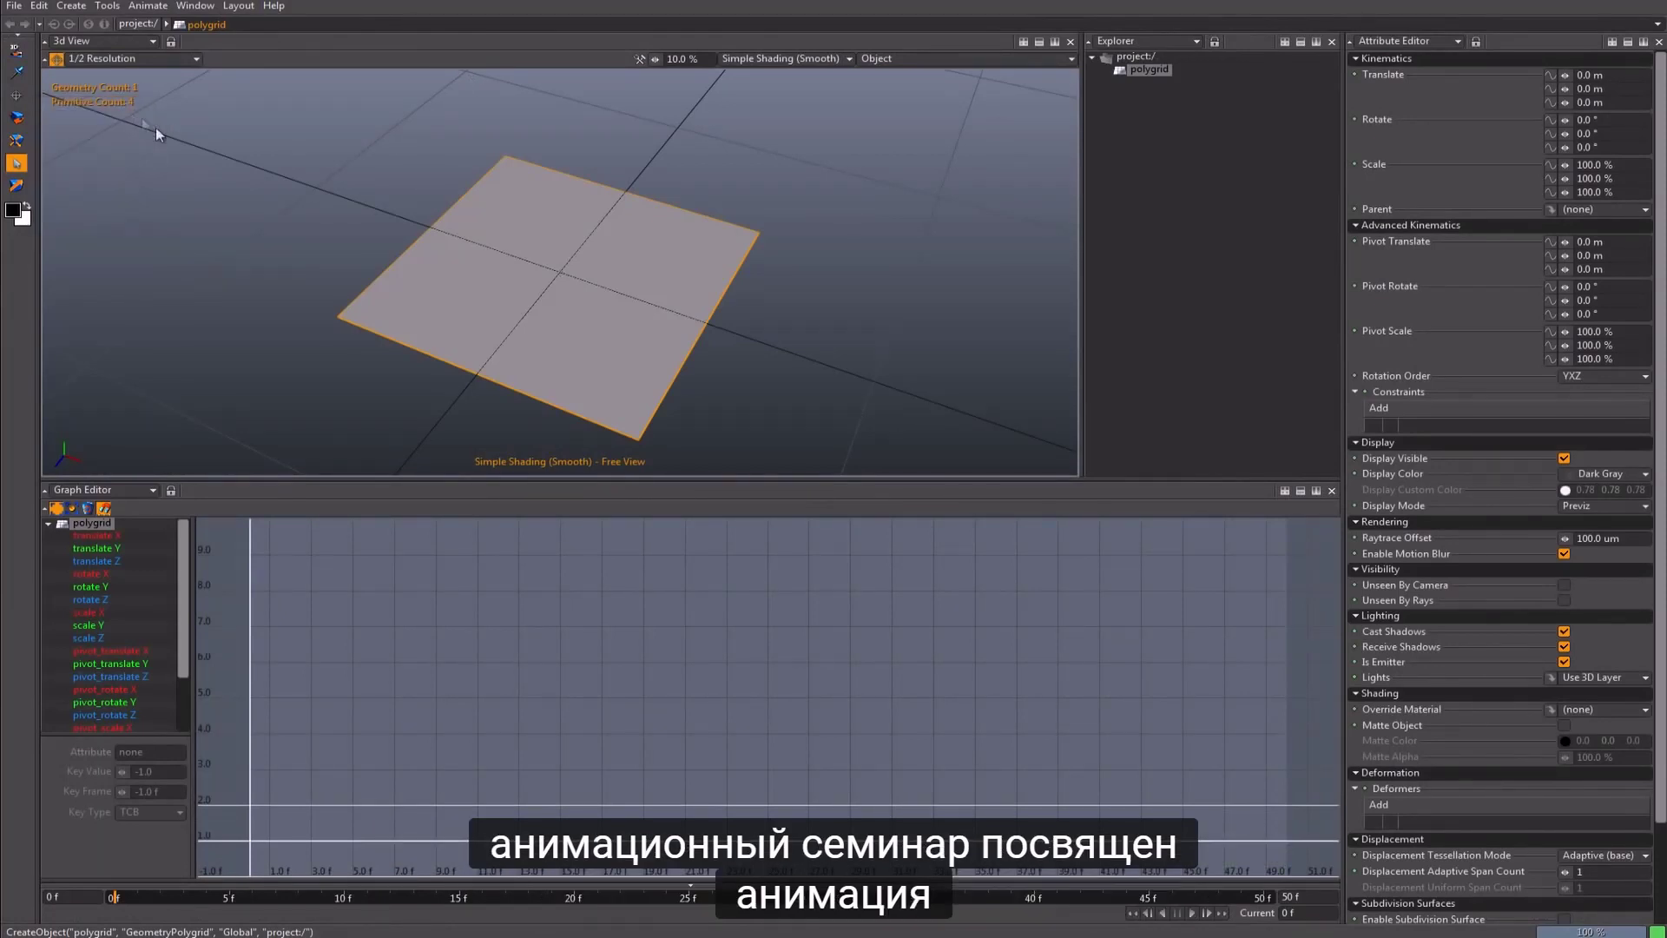
Step: Switch the workspace to the Shading Workshop preset, followed by the Render Workshop preset
left_click(240, 6)
mouse_move(261, 26)
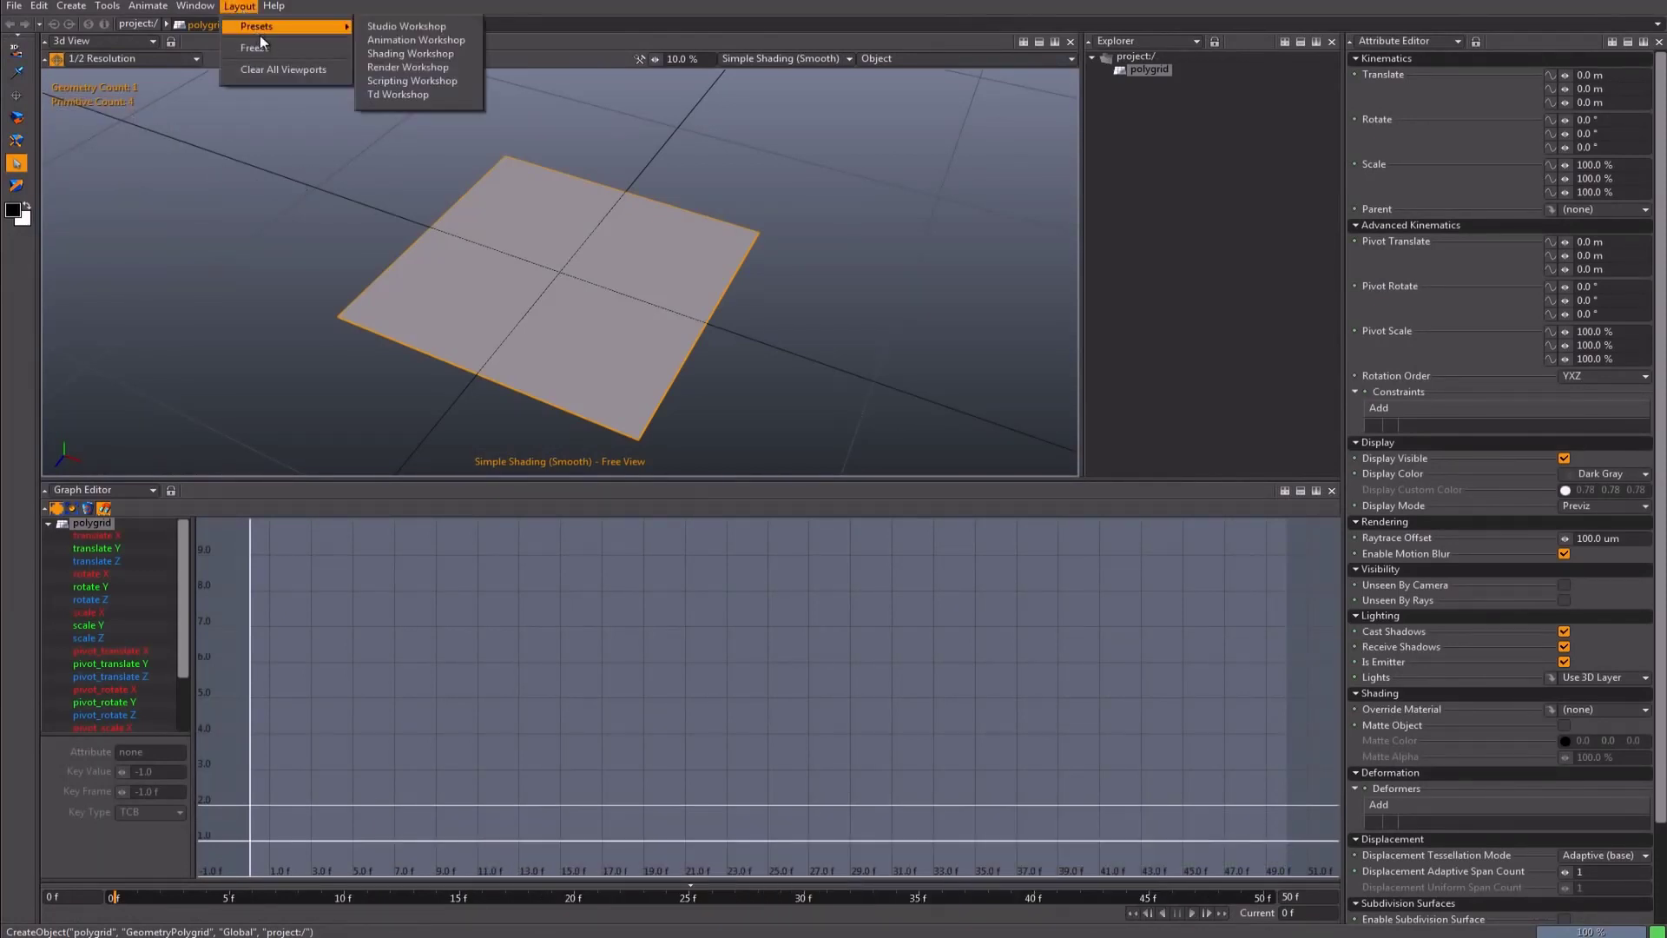
left_click(429, 58)
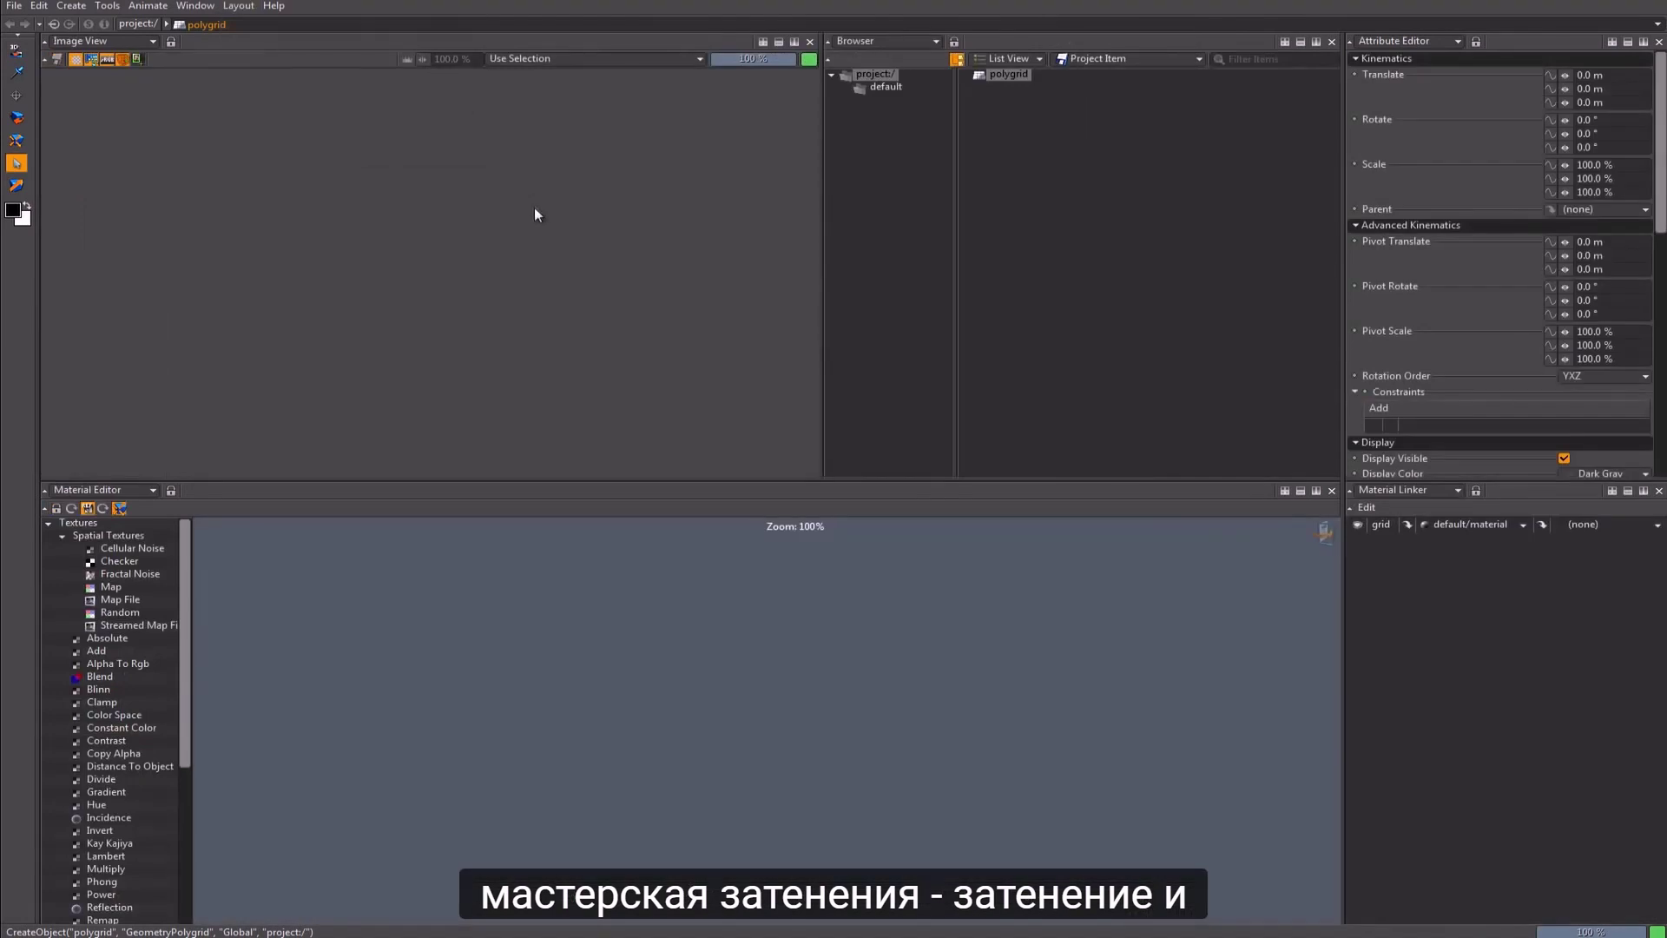
left_click(240, 6)
mouse_move(316, 30)
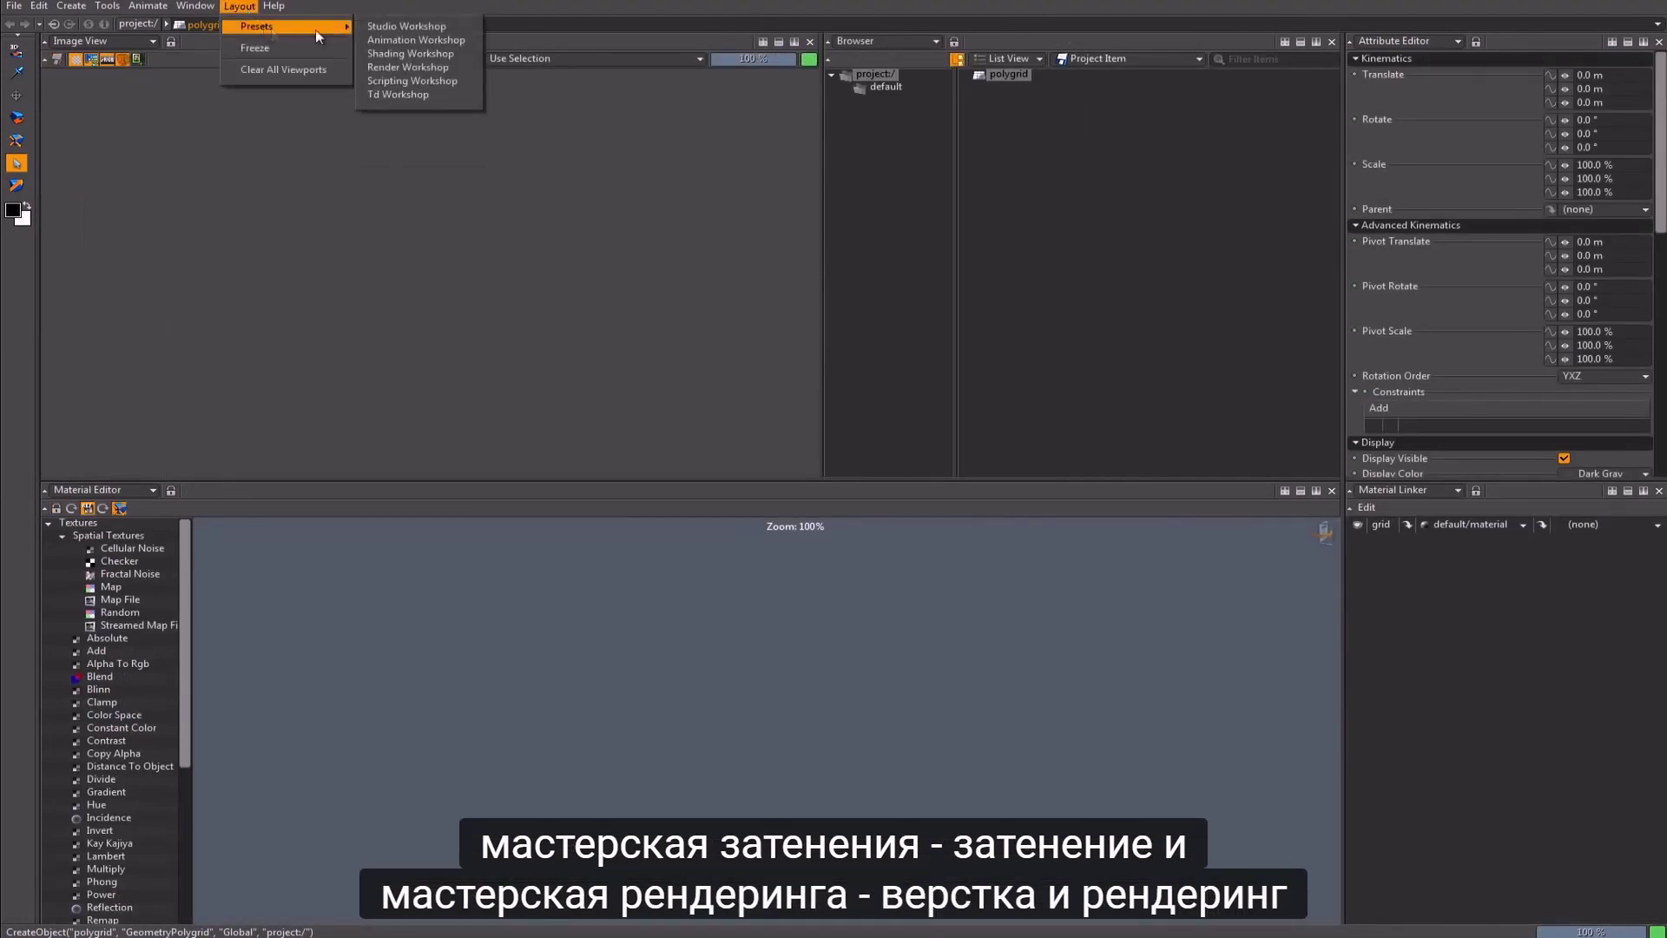
left_click(417, 70)
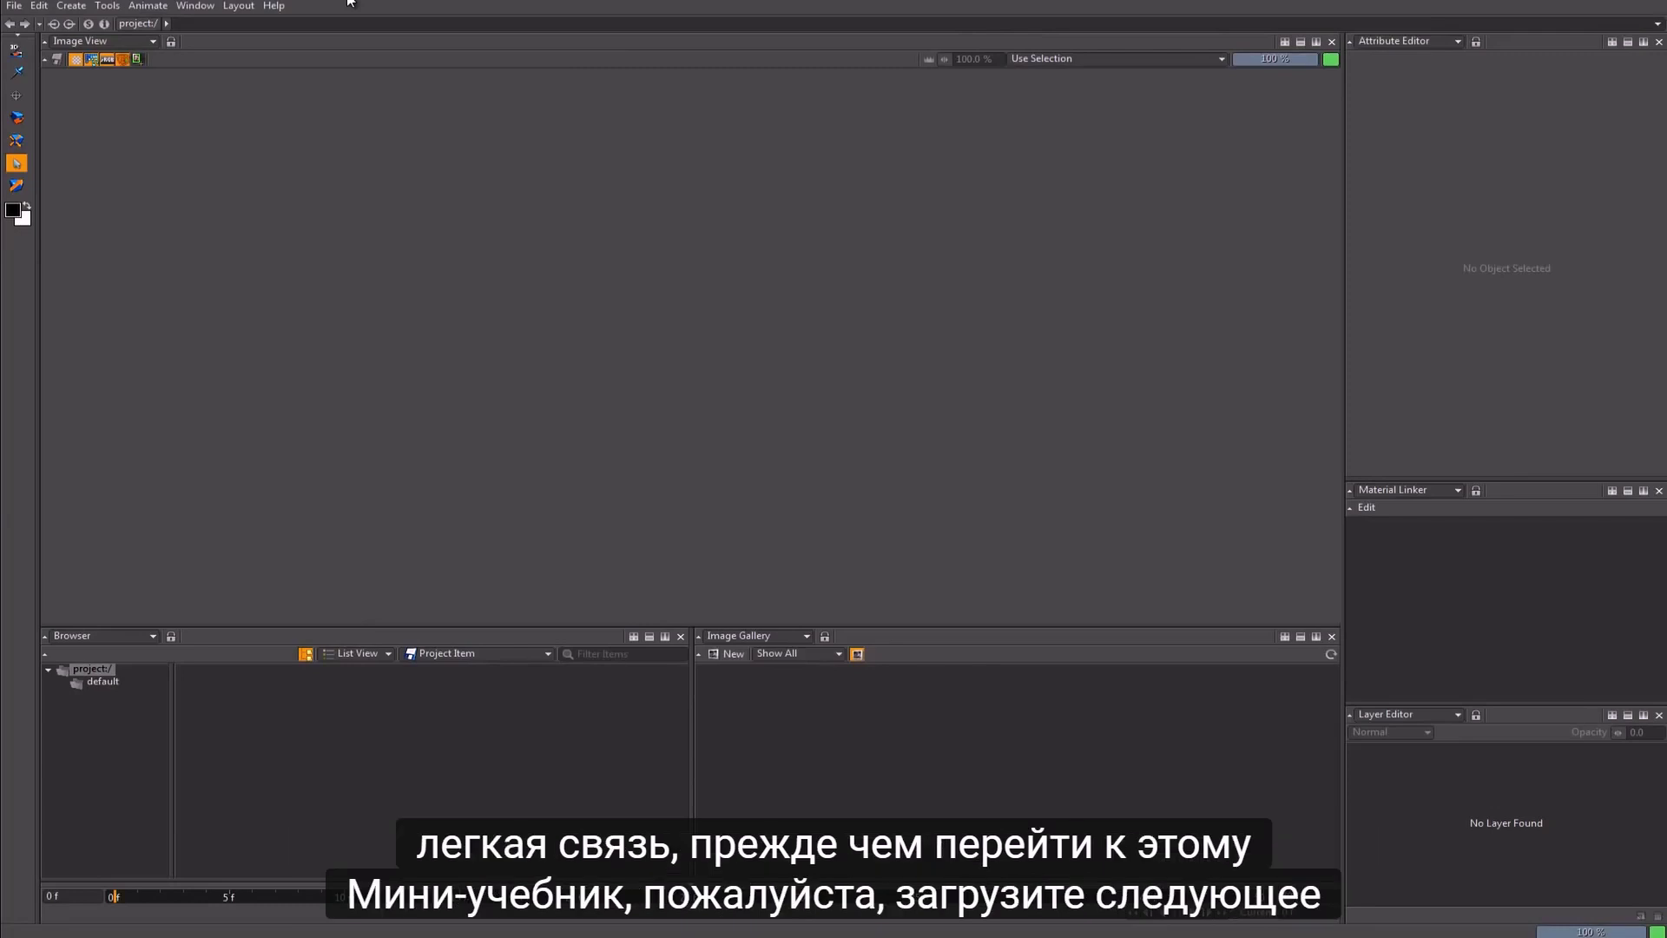
Step: Open the project file group_basics.project from the minituts folder
left_click(15, 6)
left_click(37, 40)
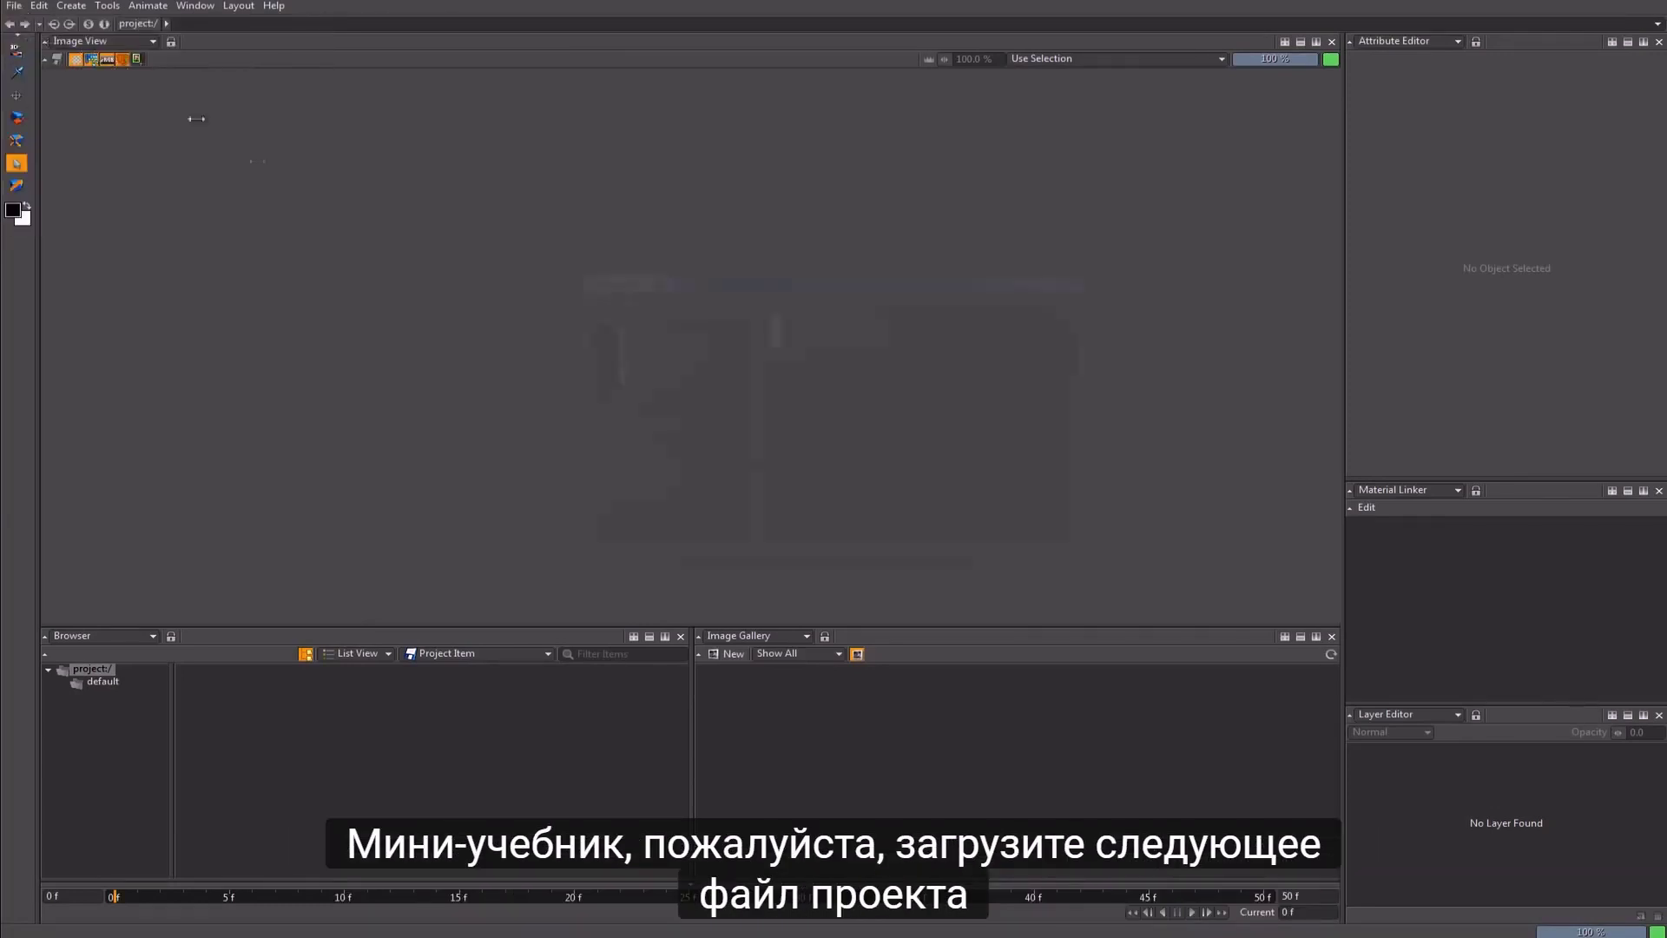
left_click(622, 379)
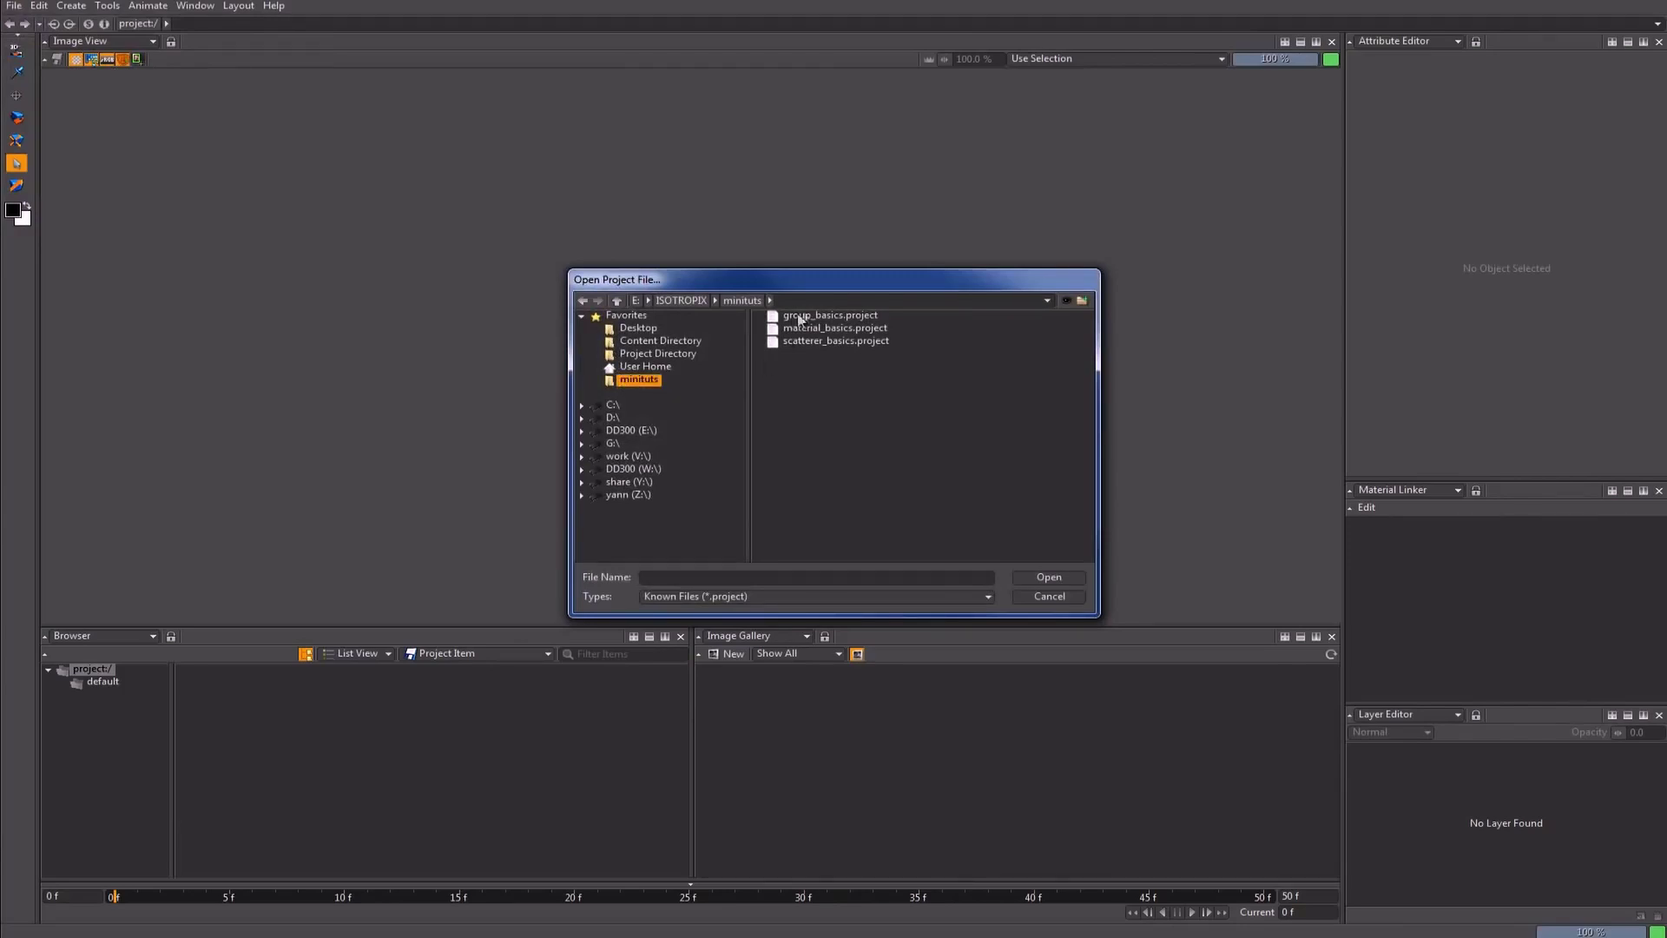
left_click(829, 315)
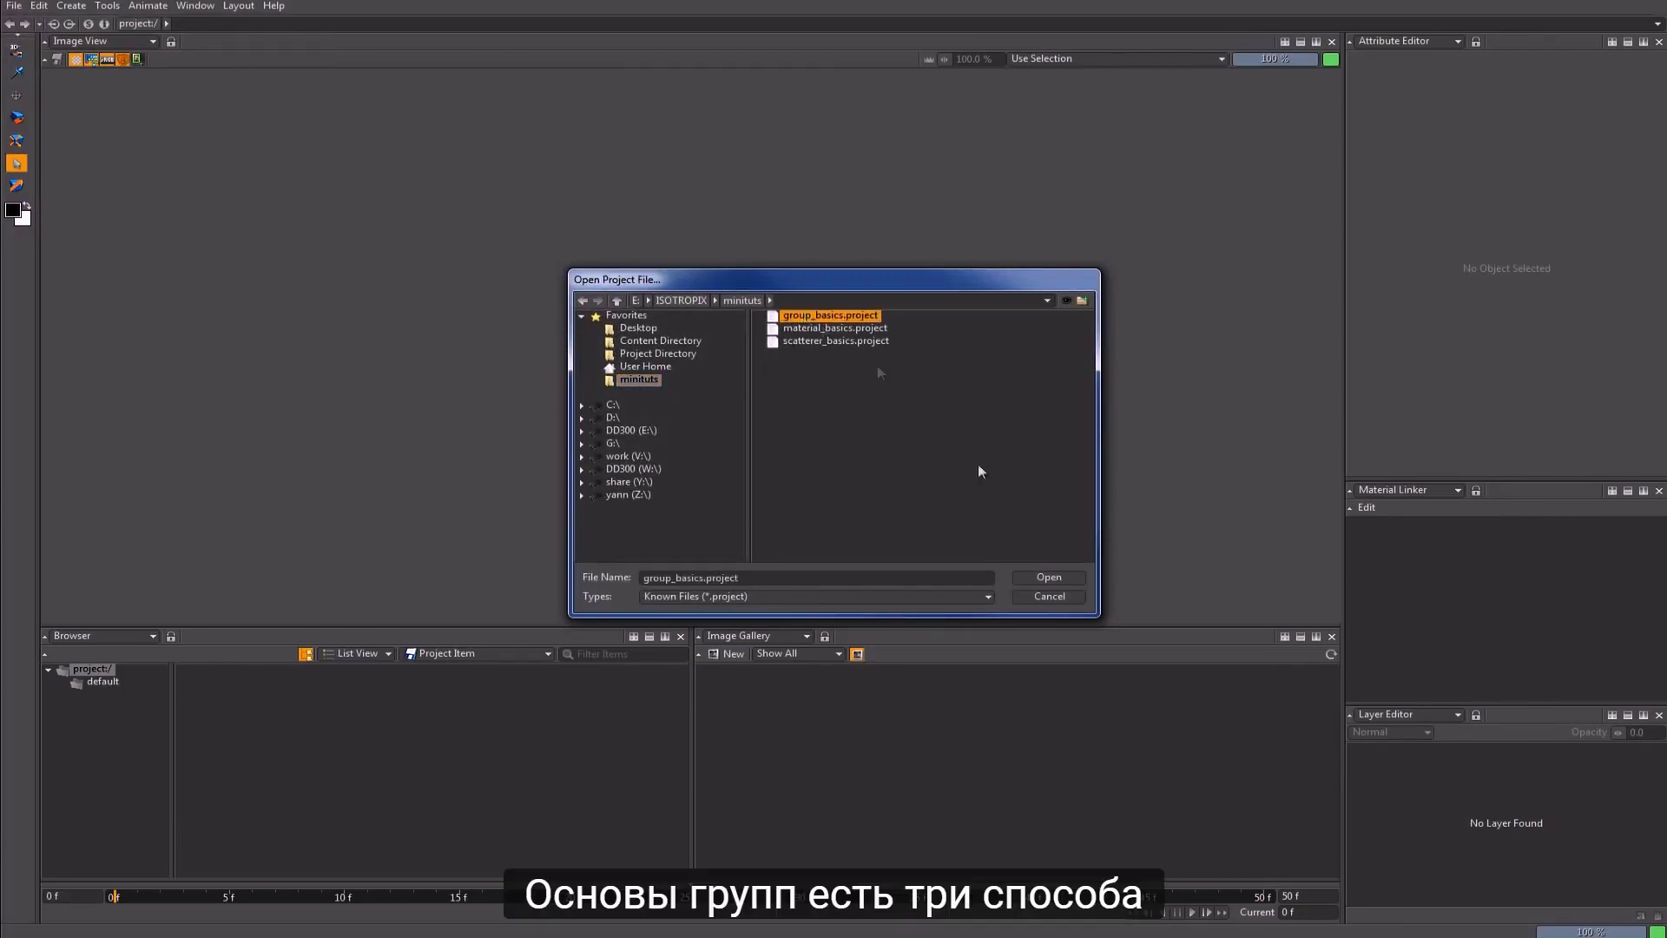
left_click(1049, 579)
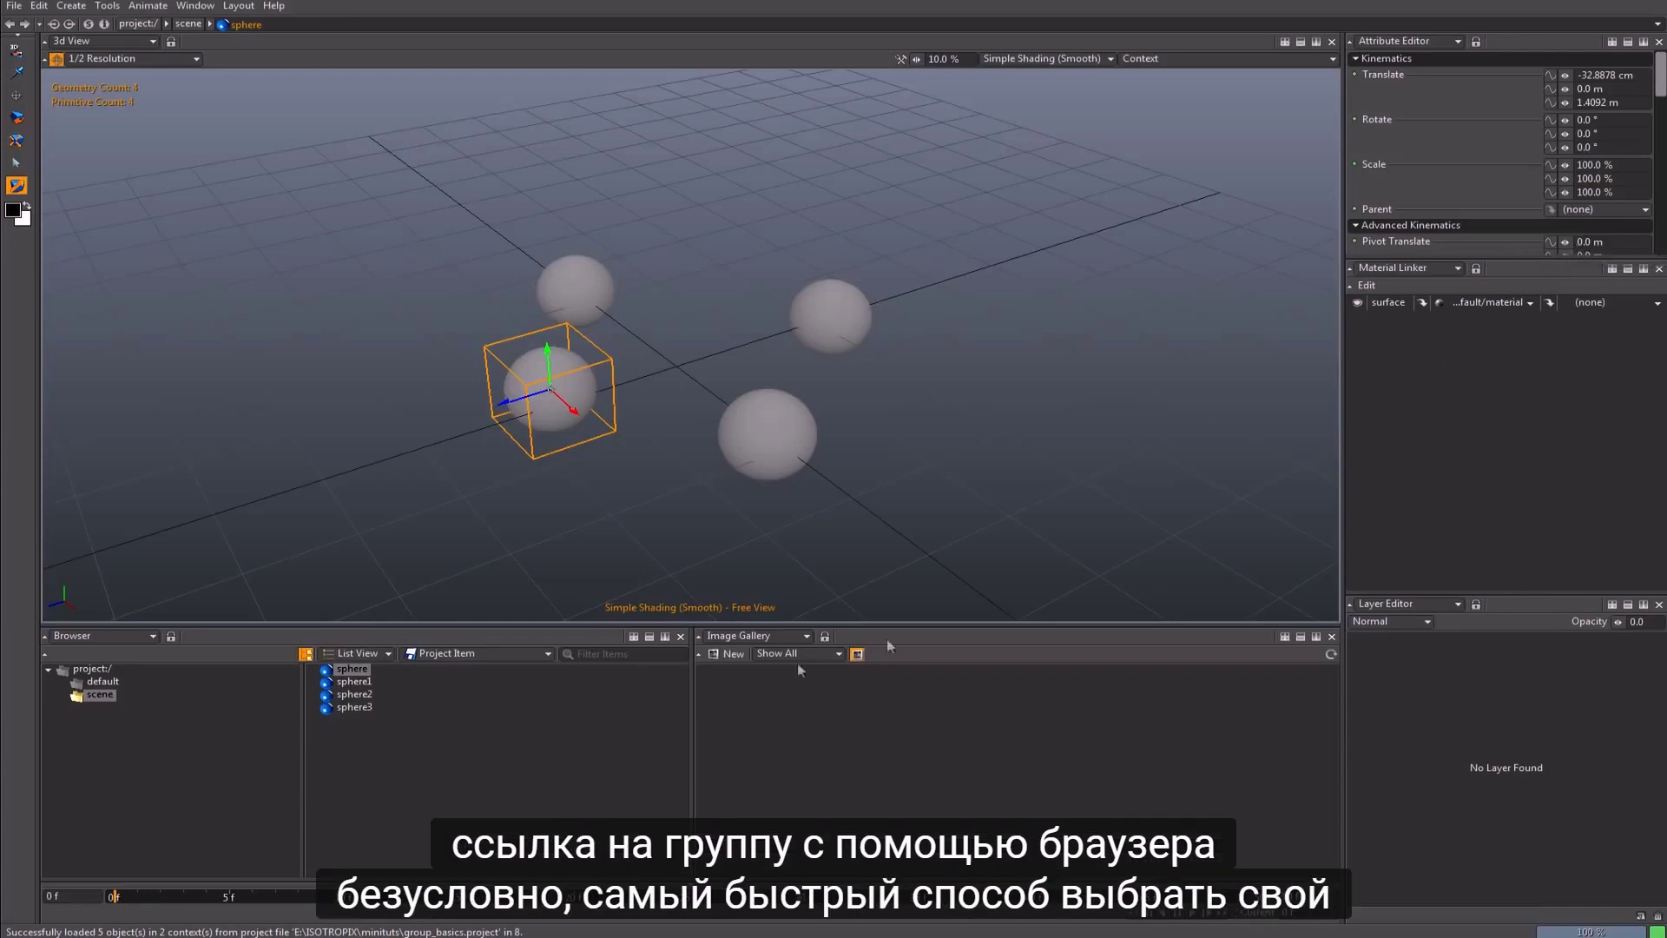
Step: Select sphere, sphere1, sphere2 and sphere3 in the Browser and group them
left_click(356, 671)
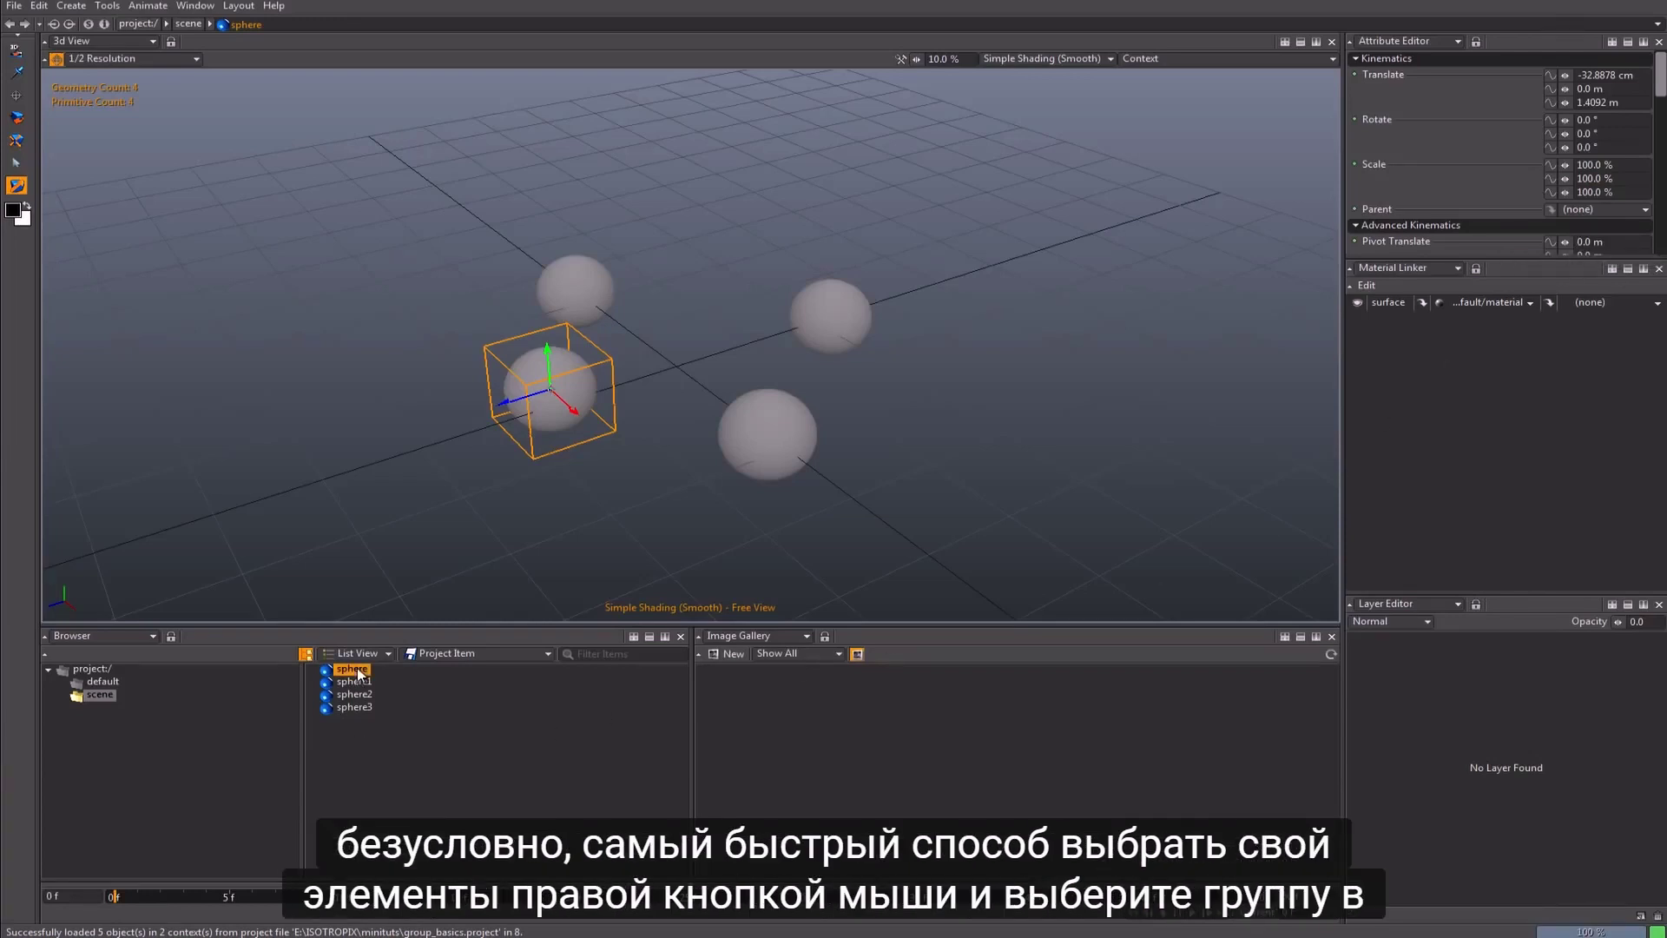
left_click(351, 706, "shift")
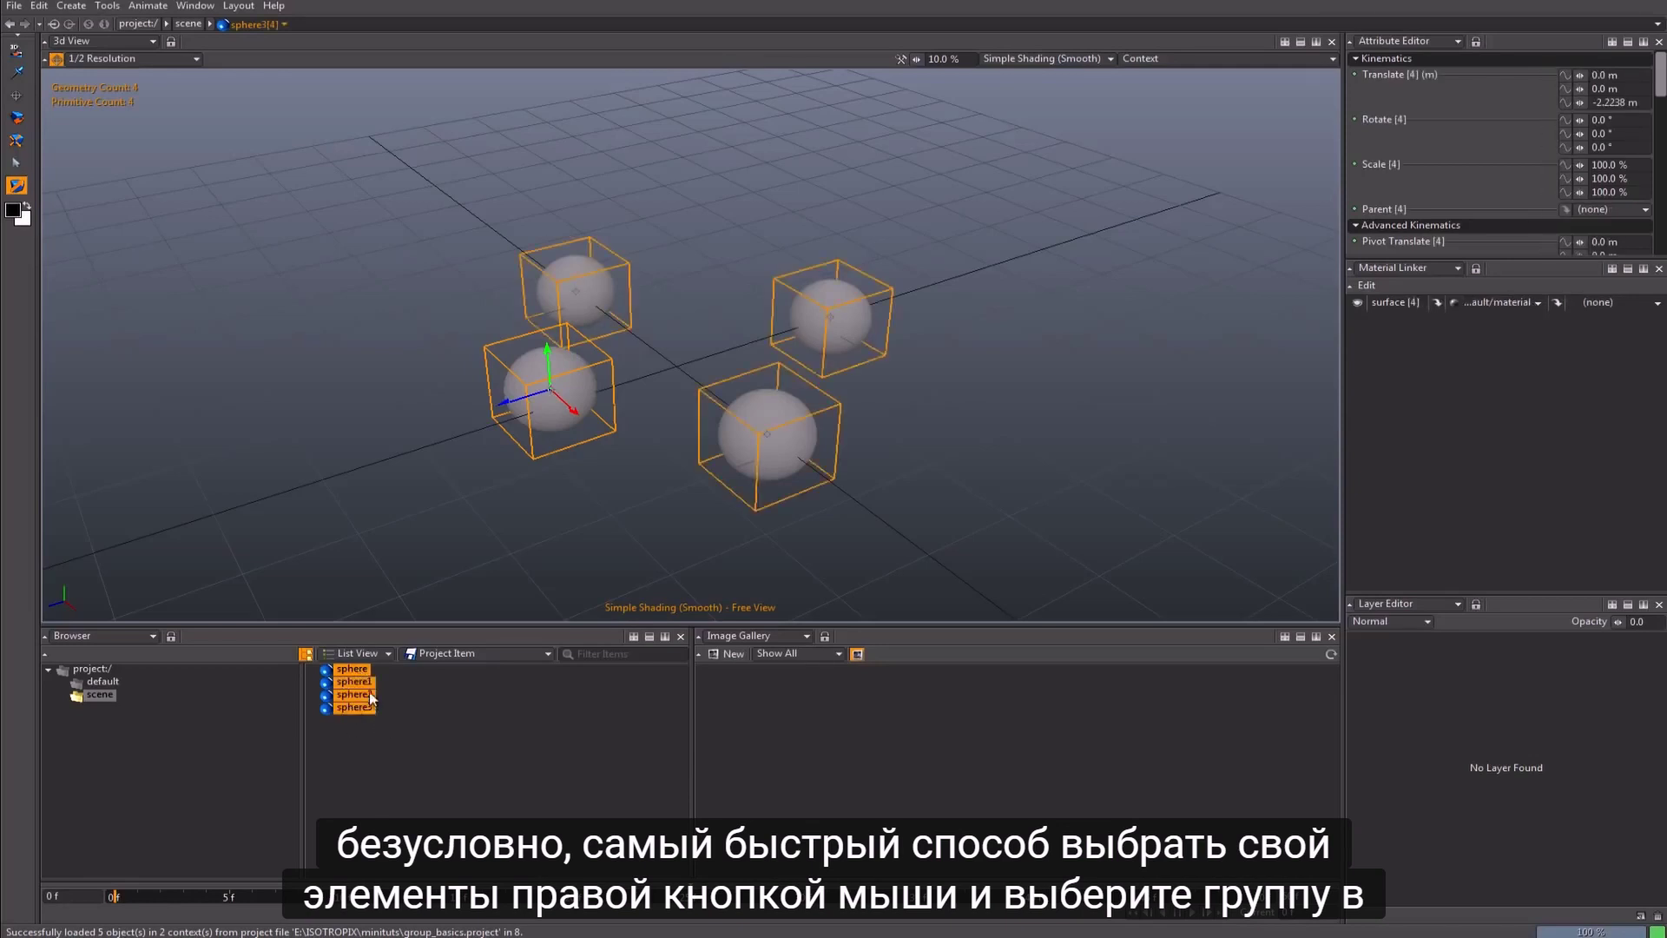
right_click(369, 693)
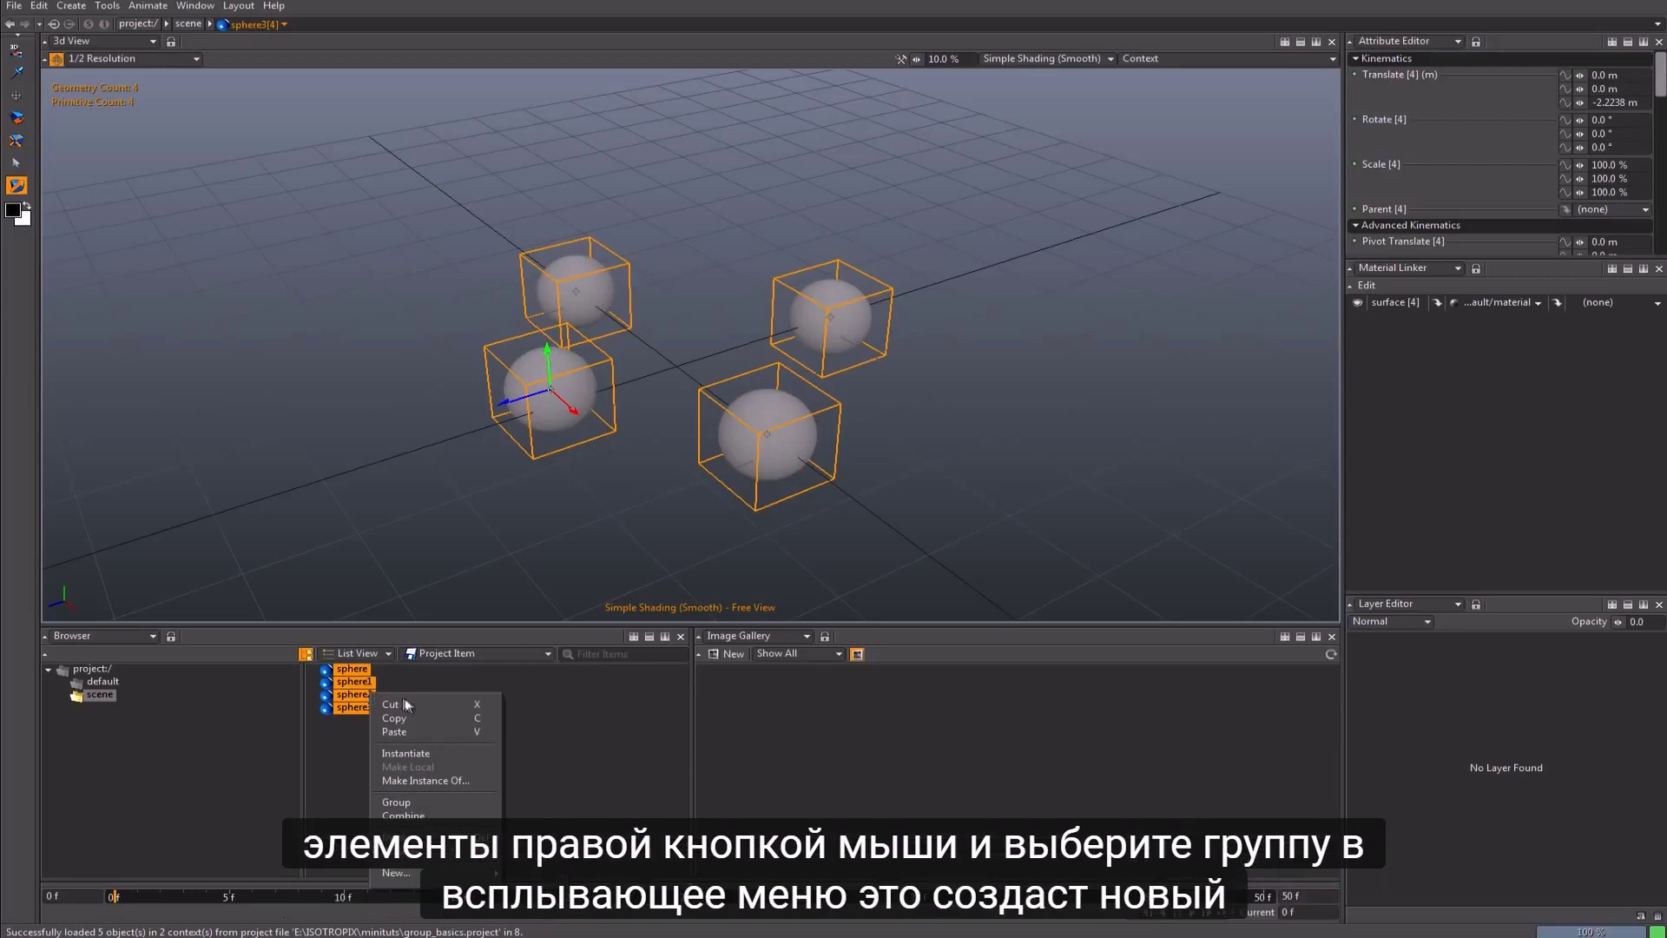
left_click(421, 804)
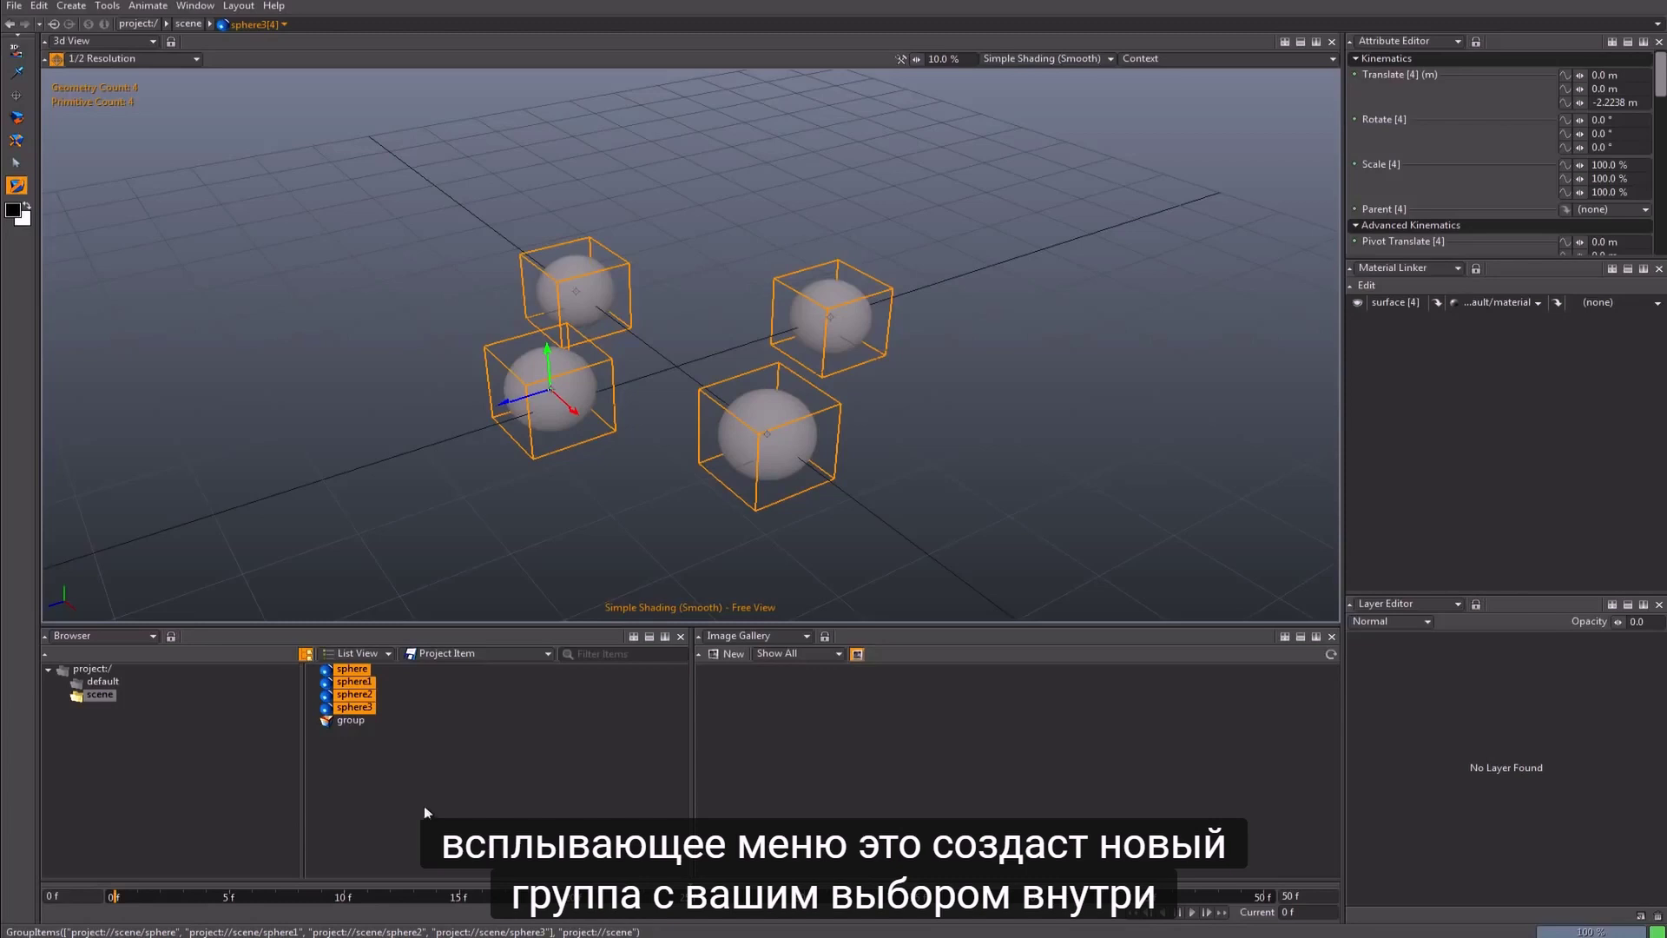
Step: Check the new group's references, delete that group and create an empty group in the scene context instead
left_click(347, 721)
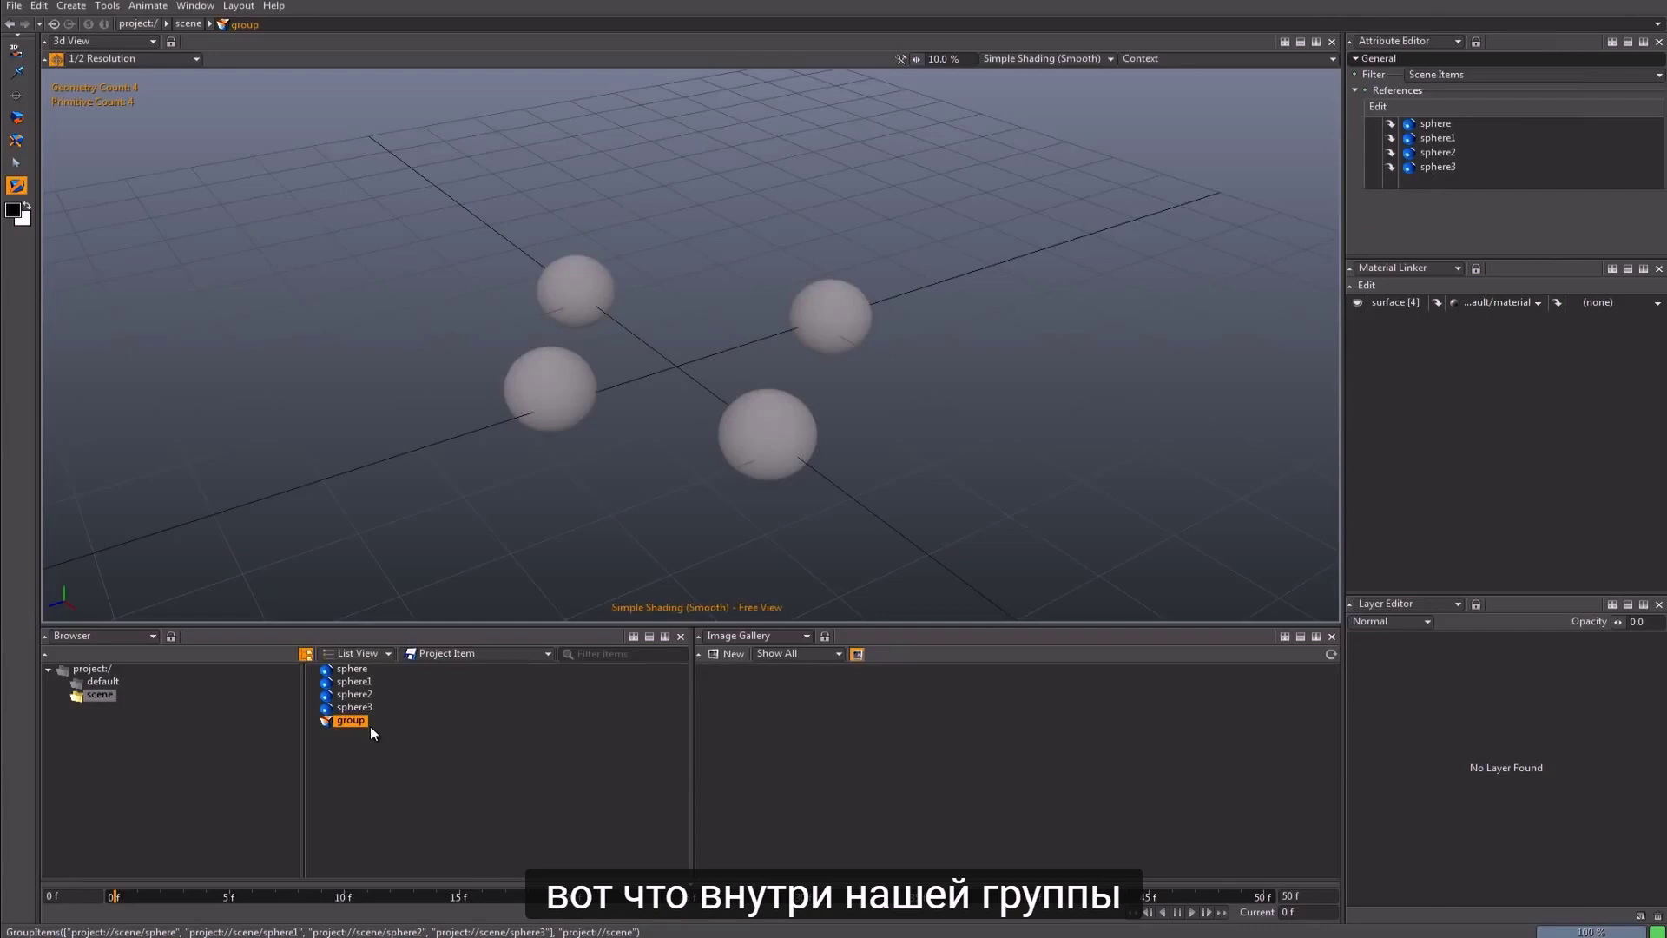
key("Delete")
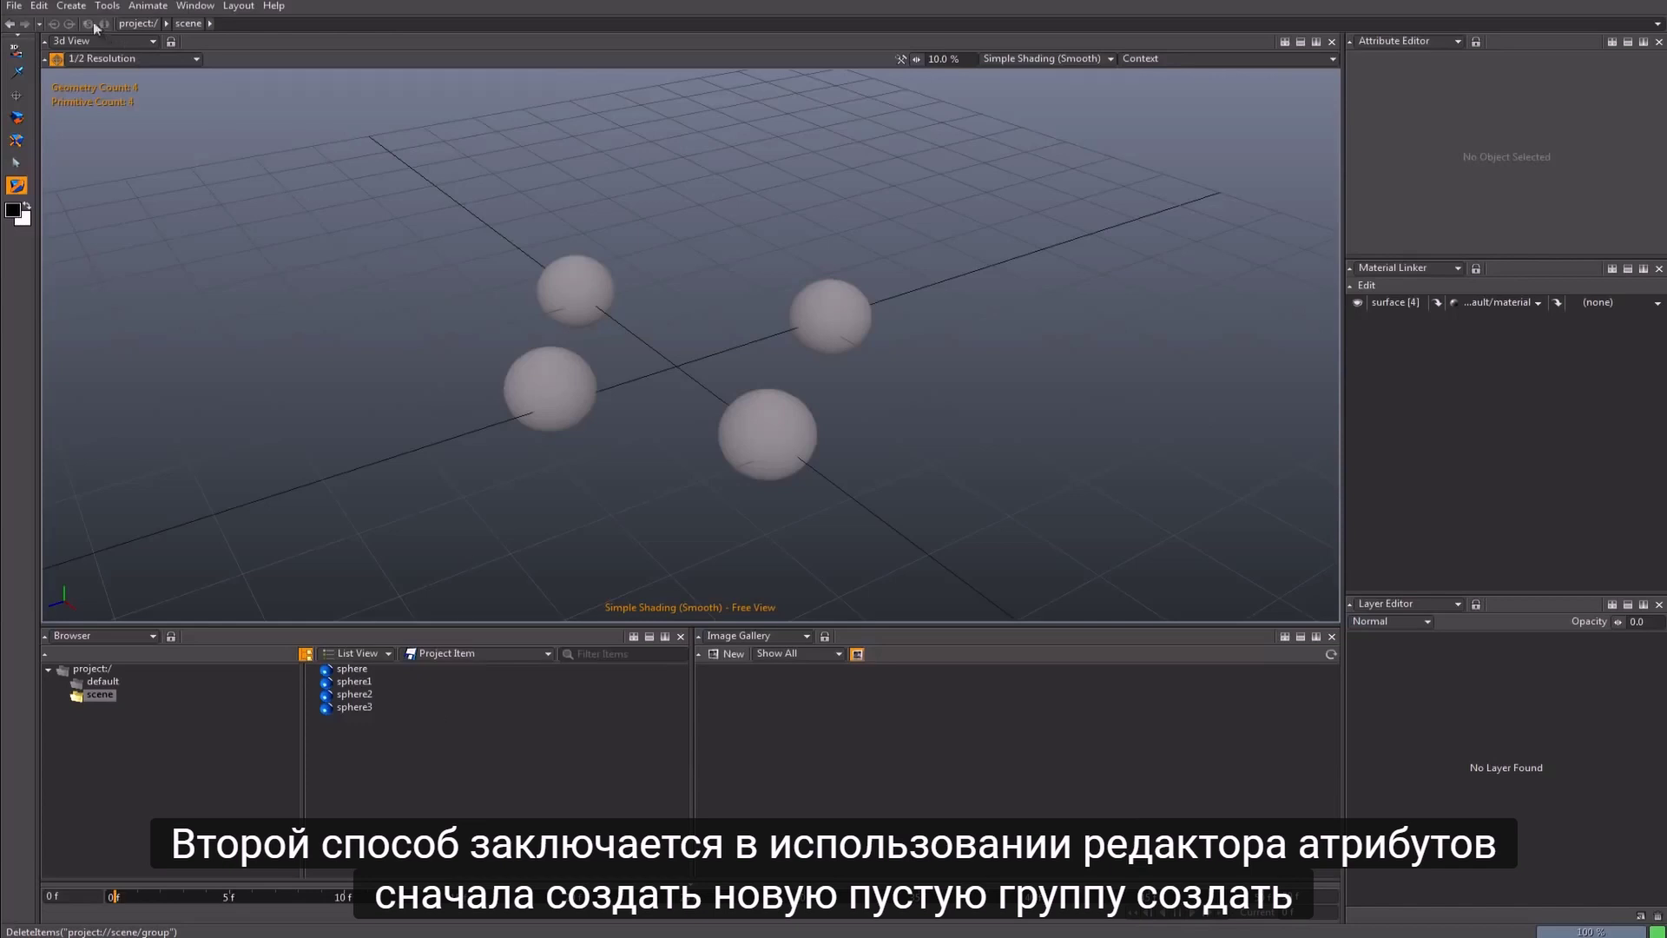
left_click(72, 6)
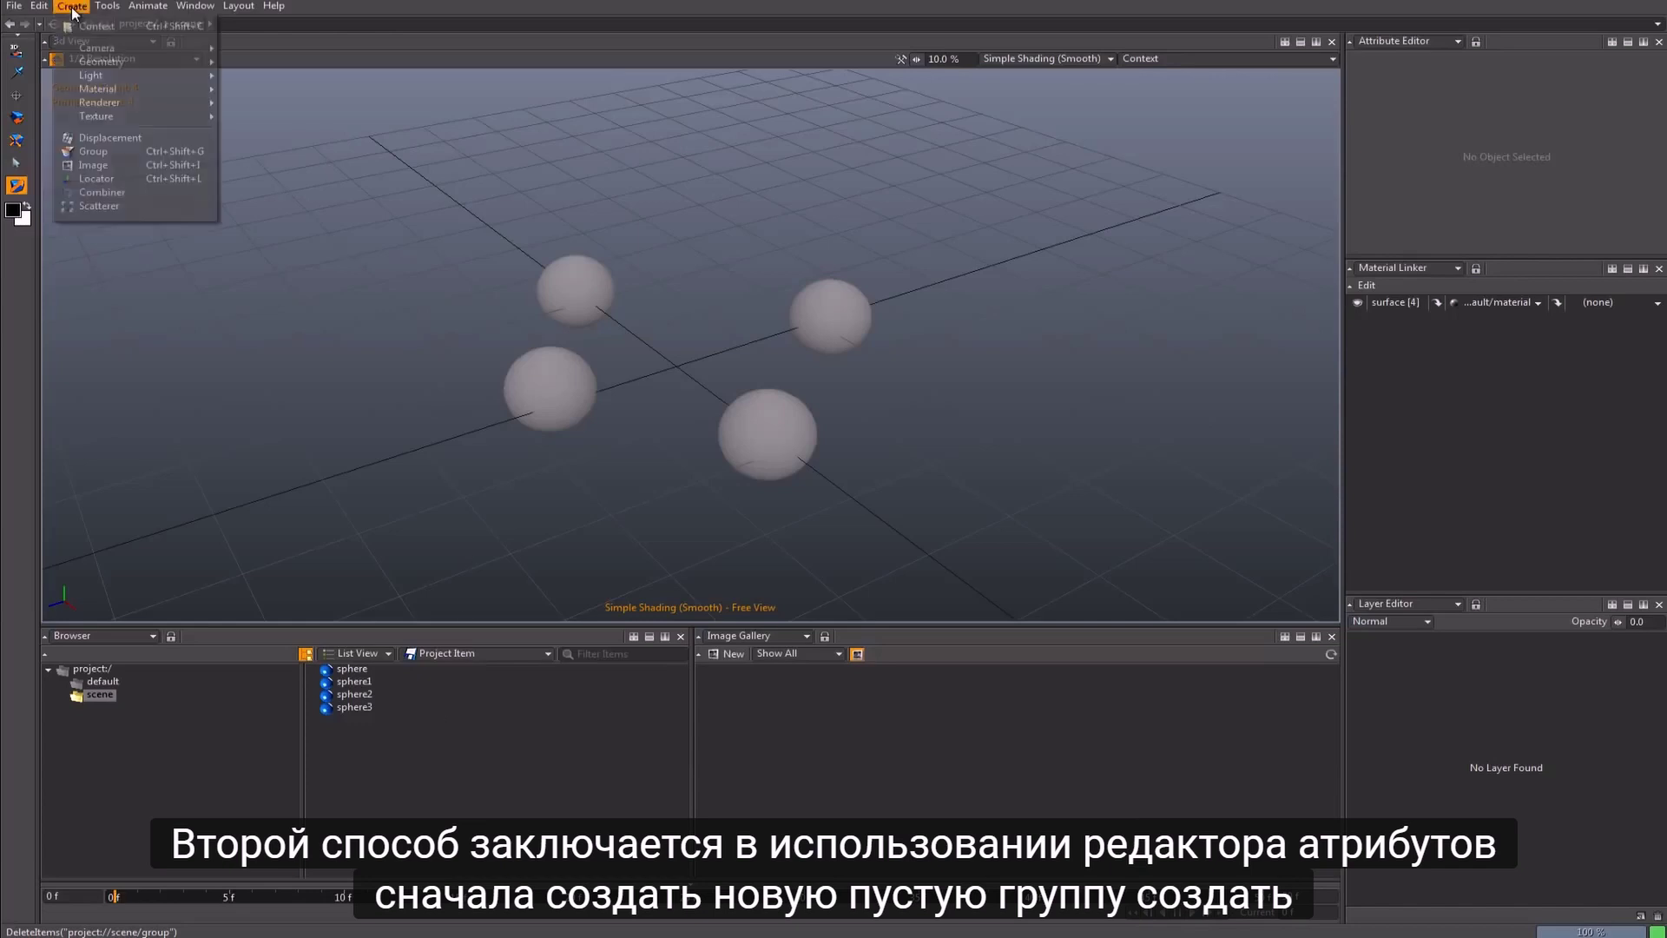
left_click(121, 157)
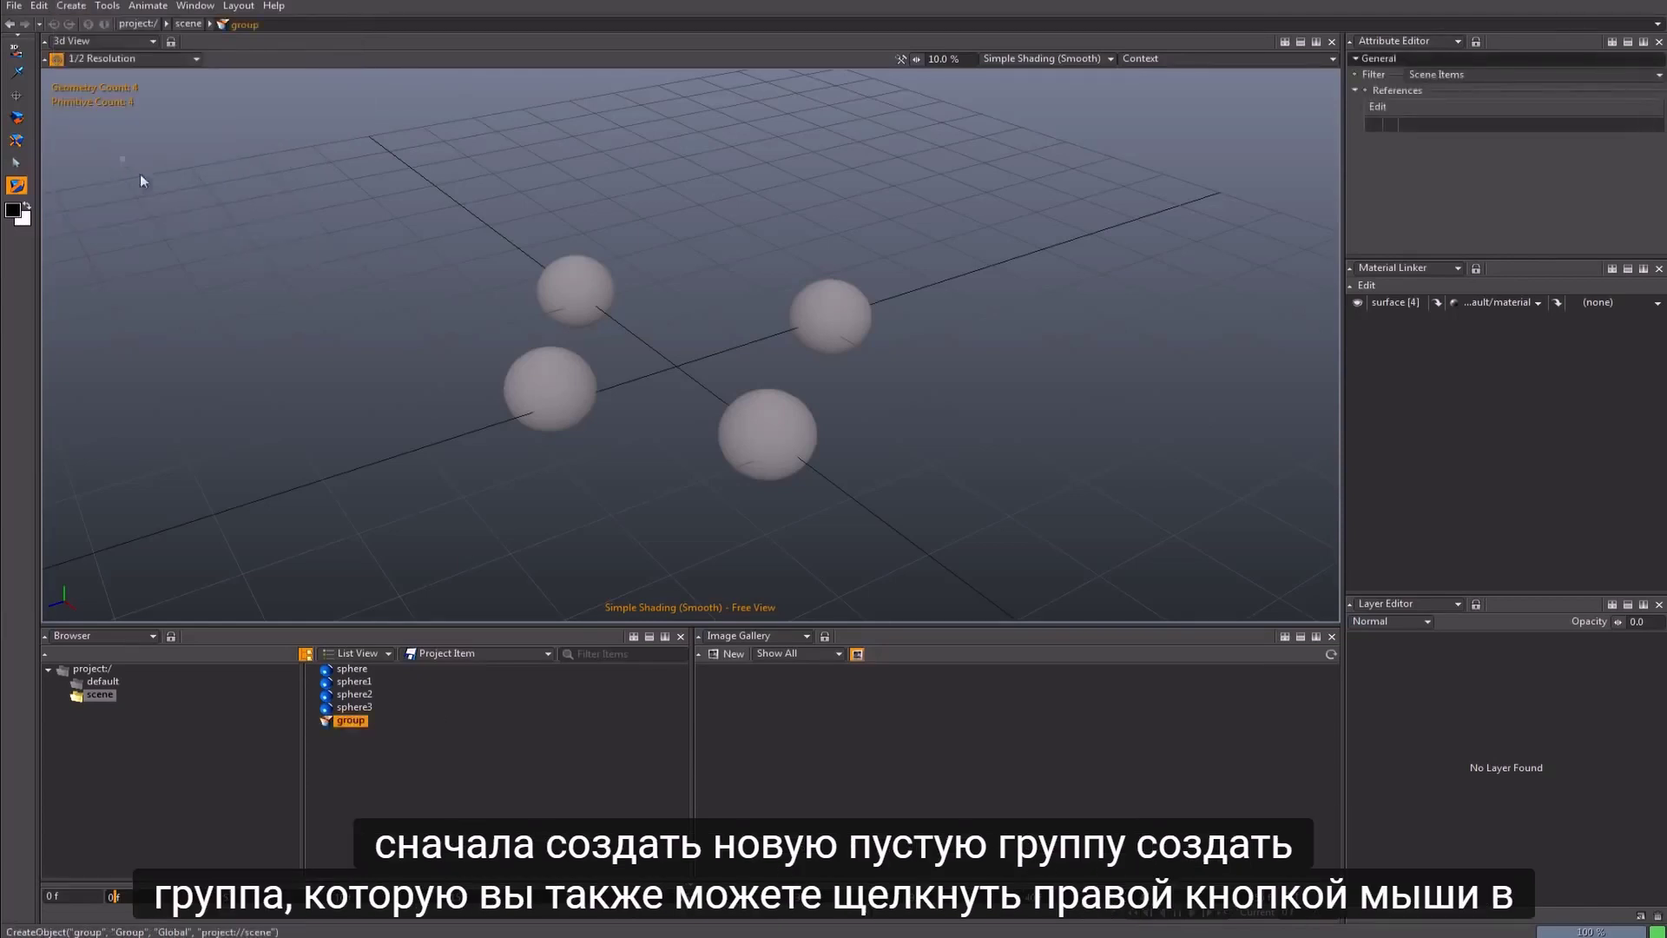
right_click(444, 751)
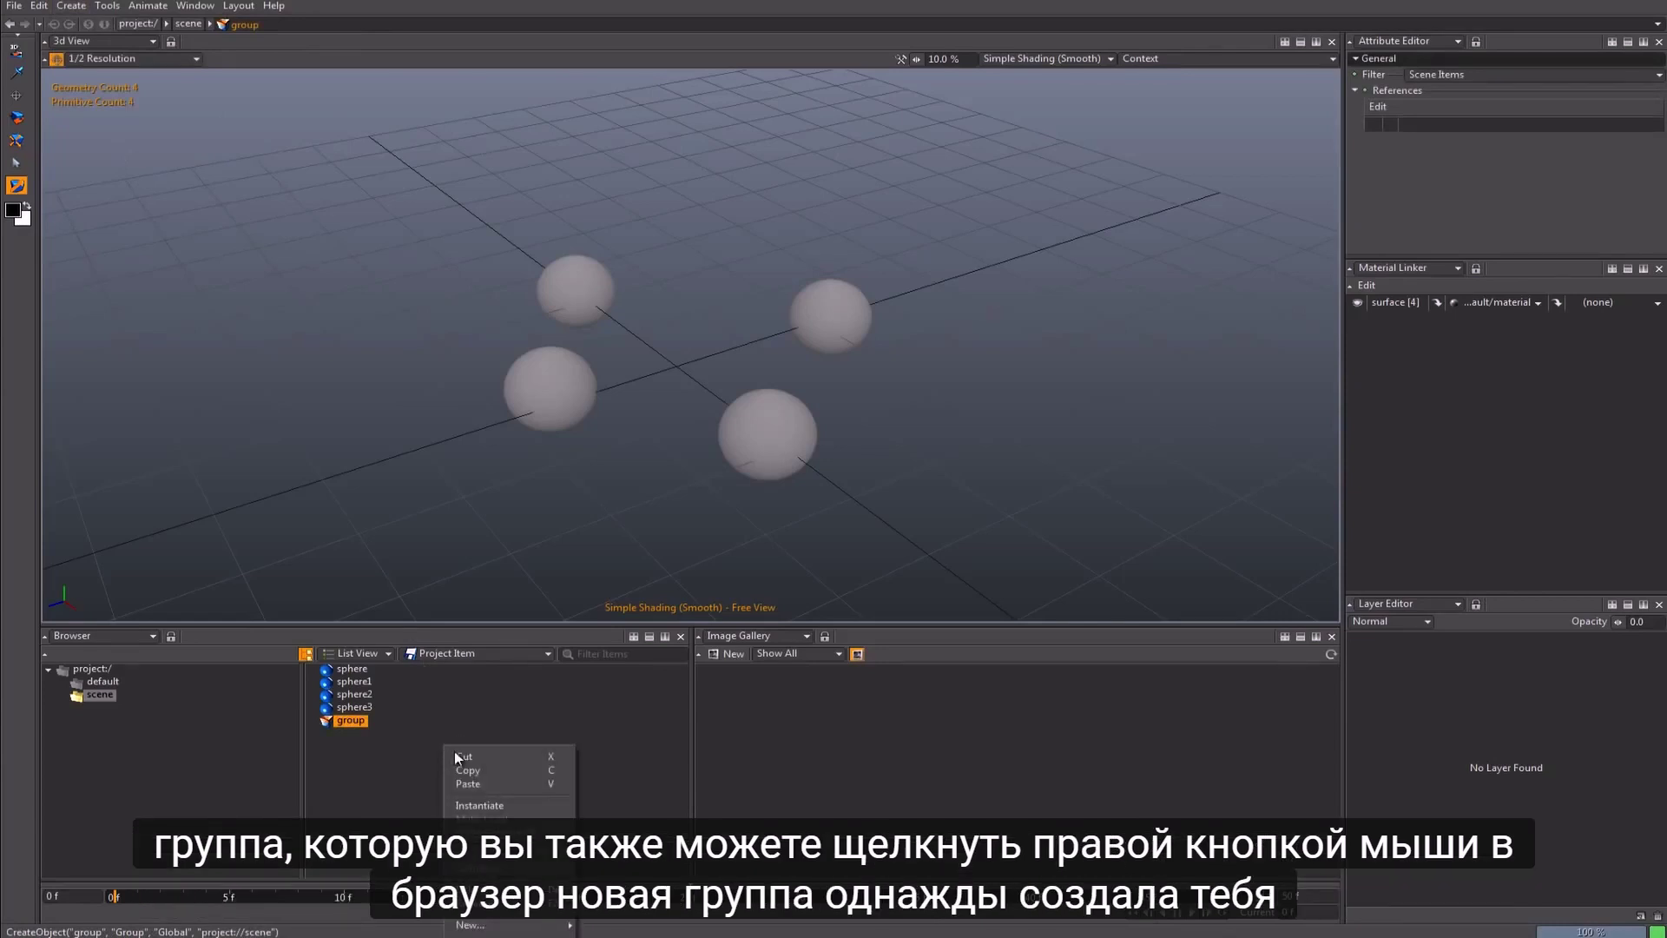
mouse_move(469, 924)
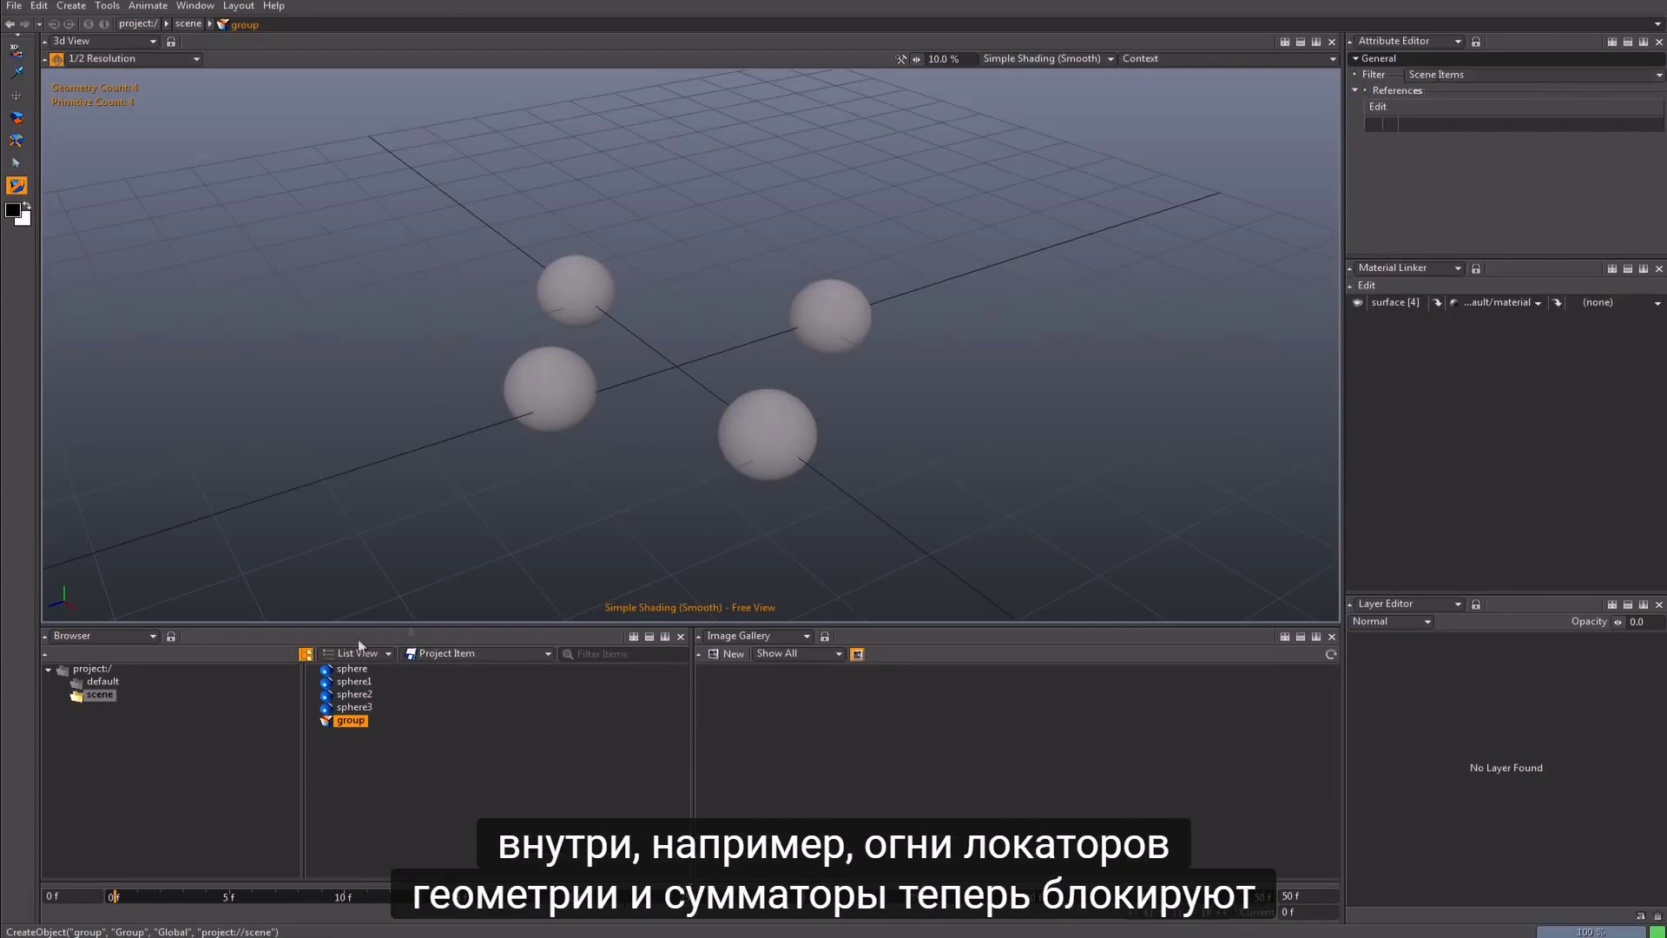
Step: Lock the Browser and add sphere, sphere1, sphere2 and sphere3 to the empty group's References attribute
left_click(171, 639)
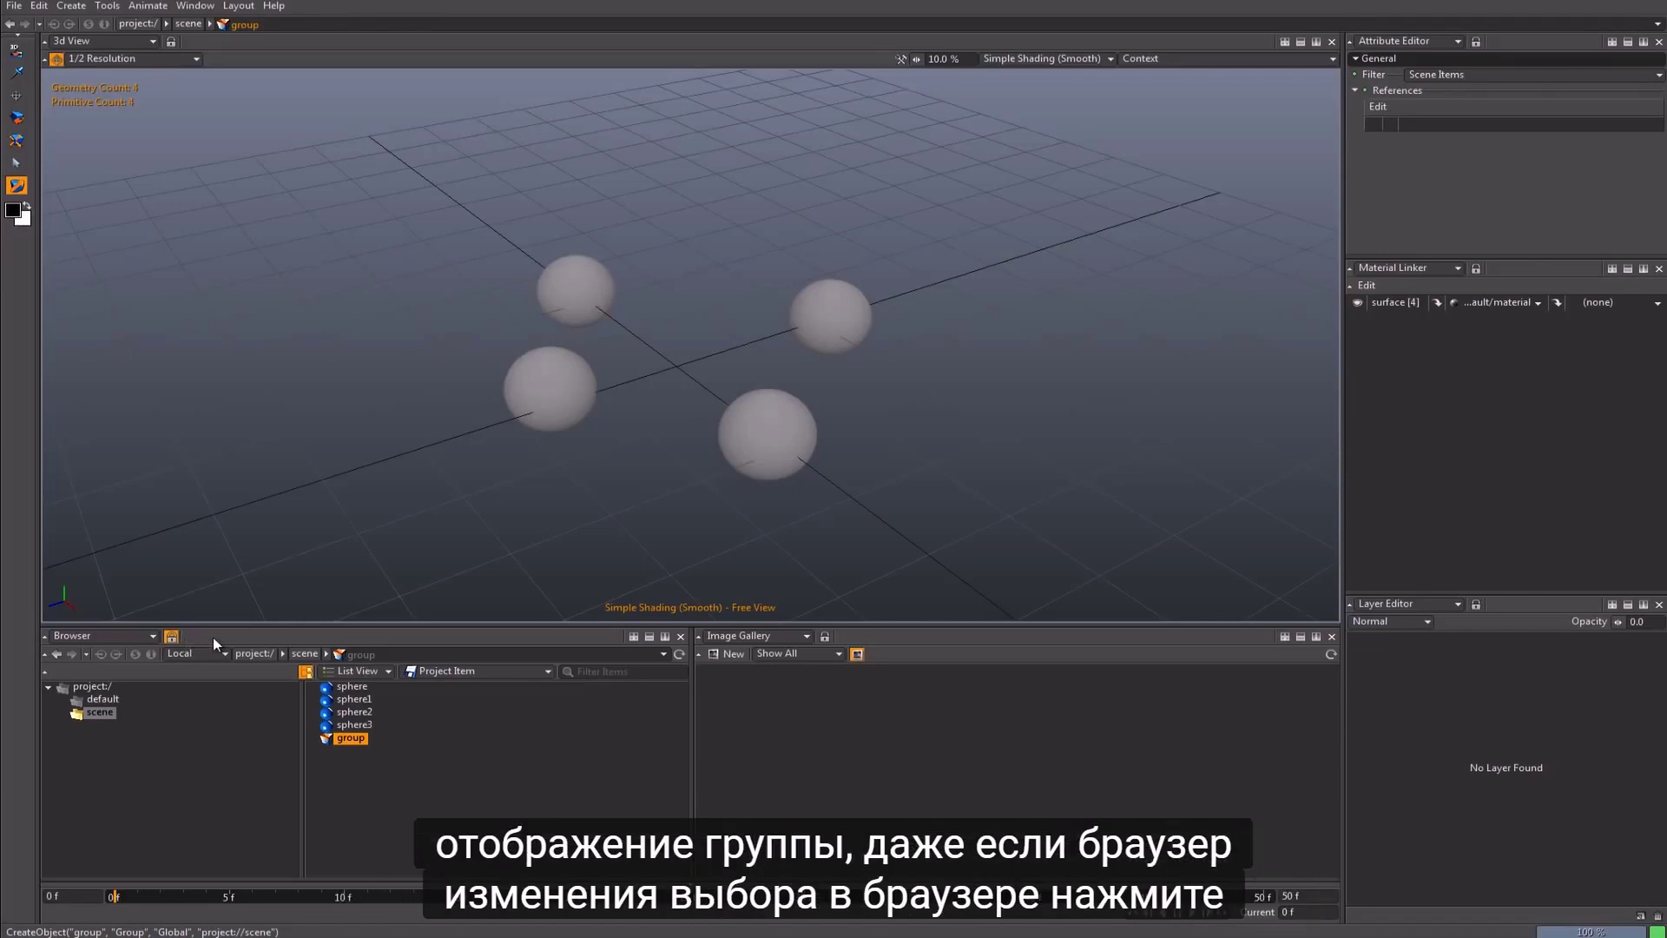
left_click(424, 750)
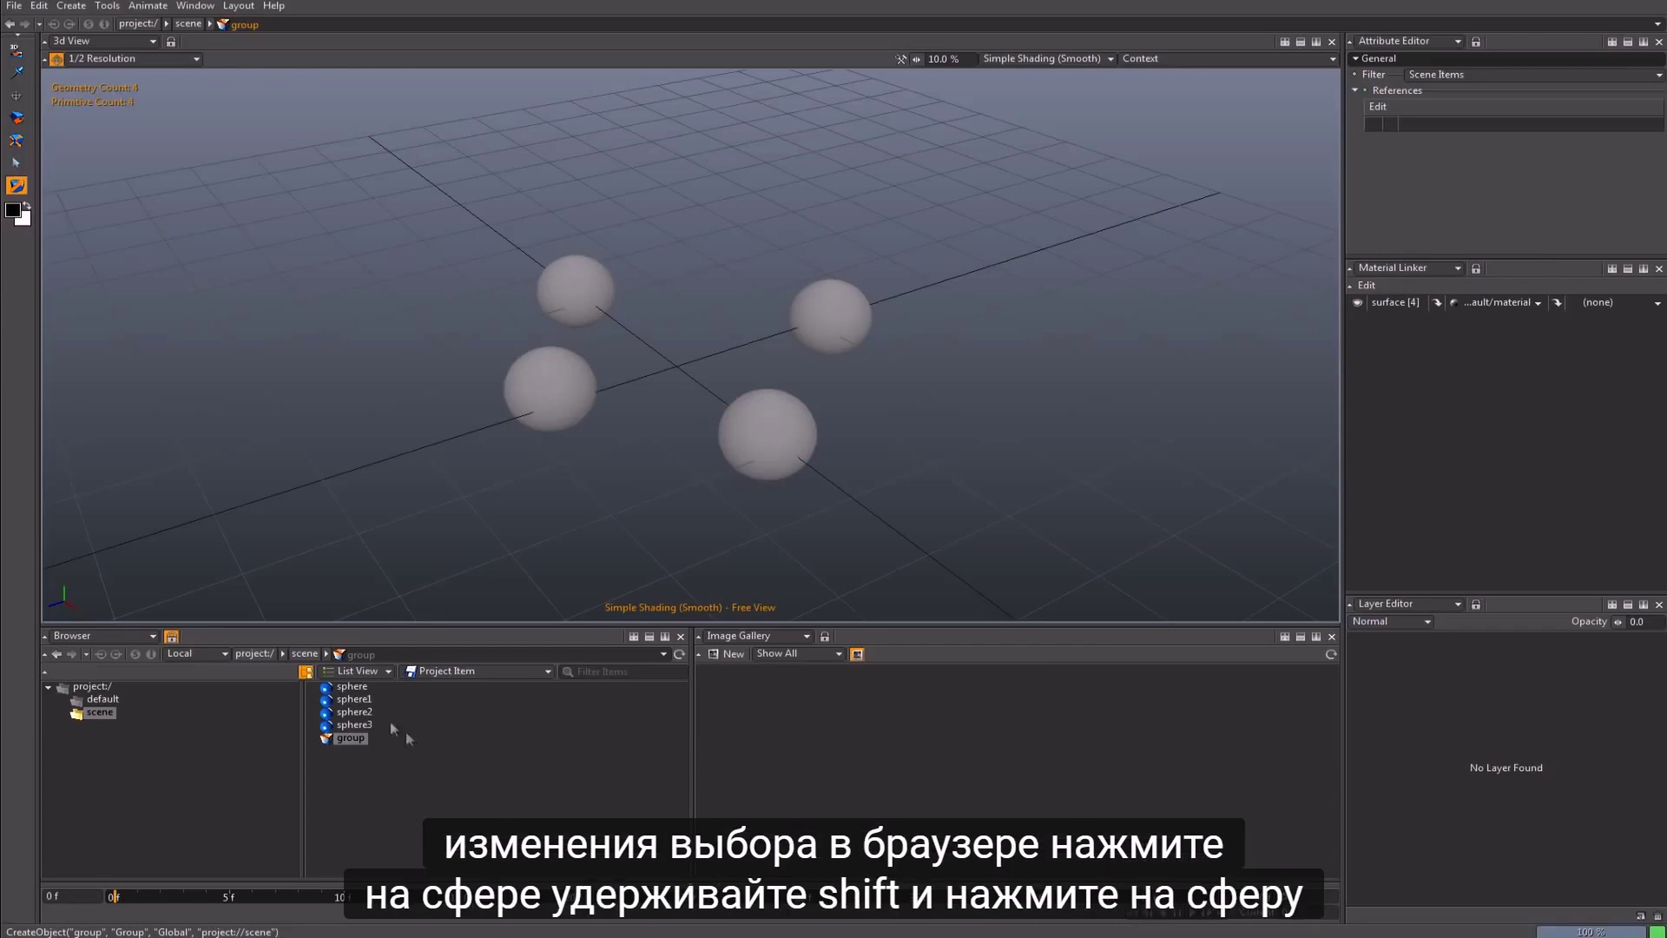
left_click(347, 688)
left_click(363, 726, "shift")
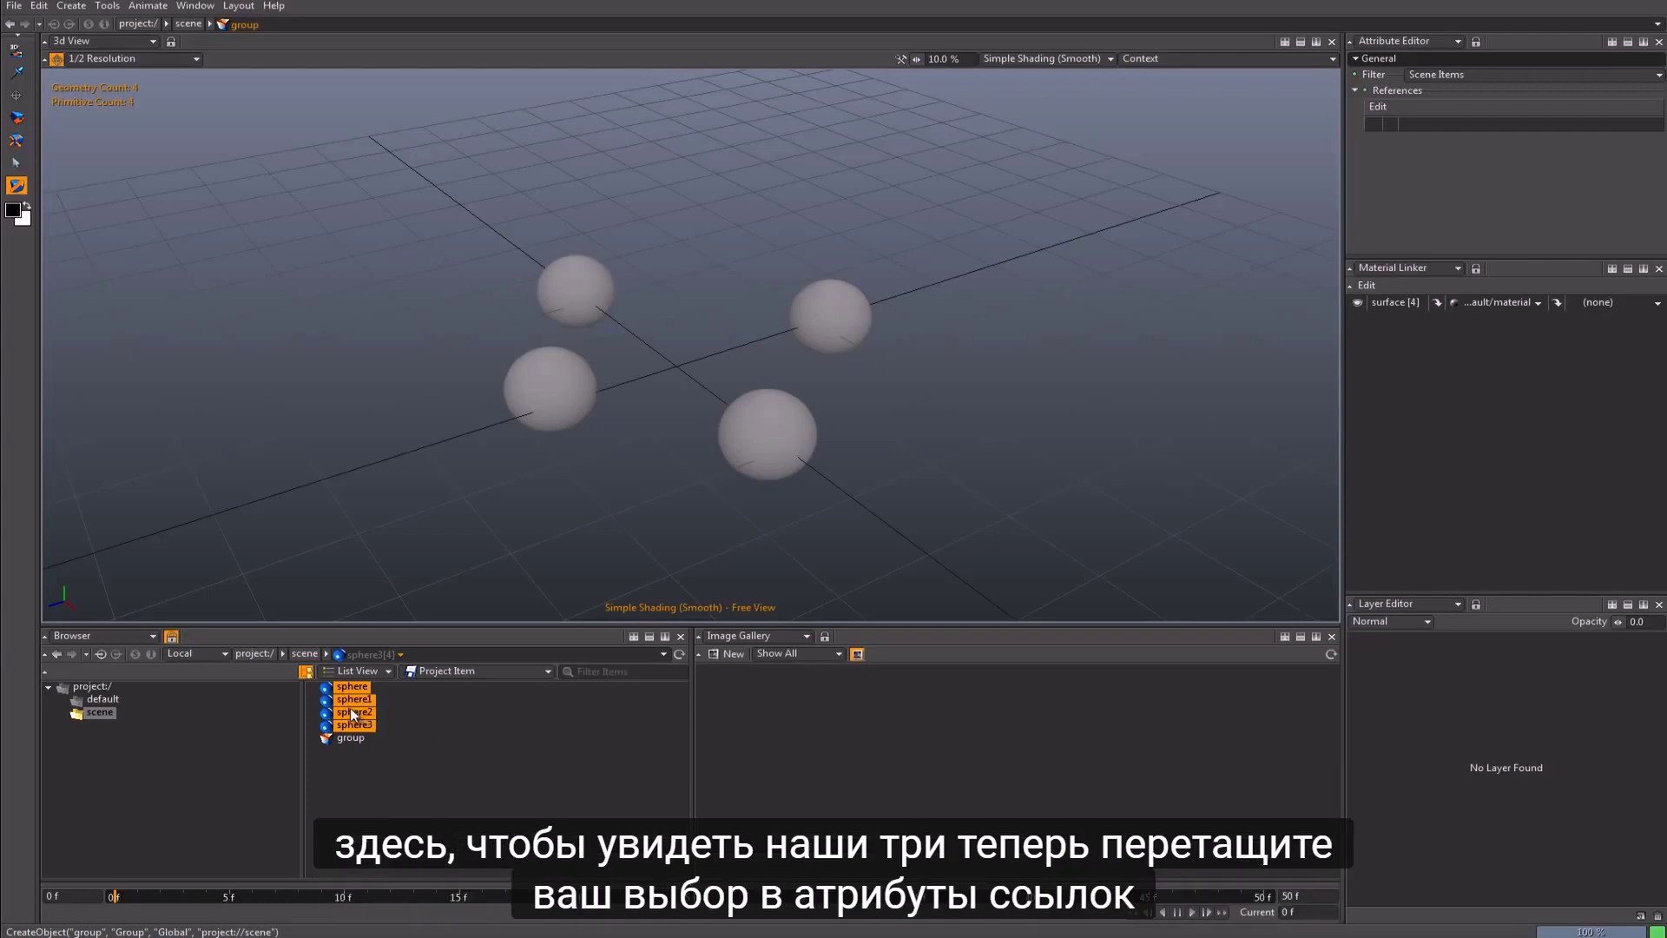
left_click_drag(351, 706, 1423, 132)
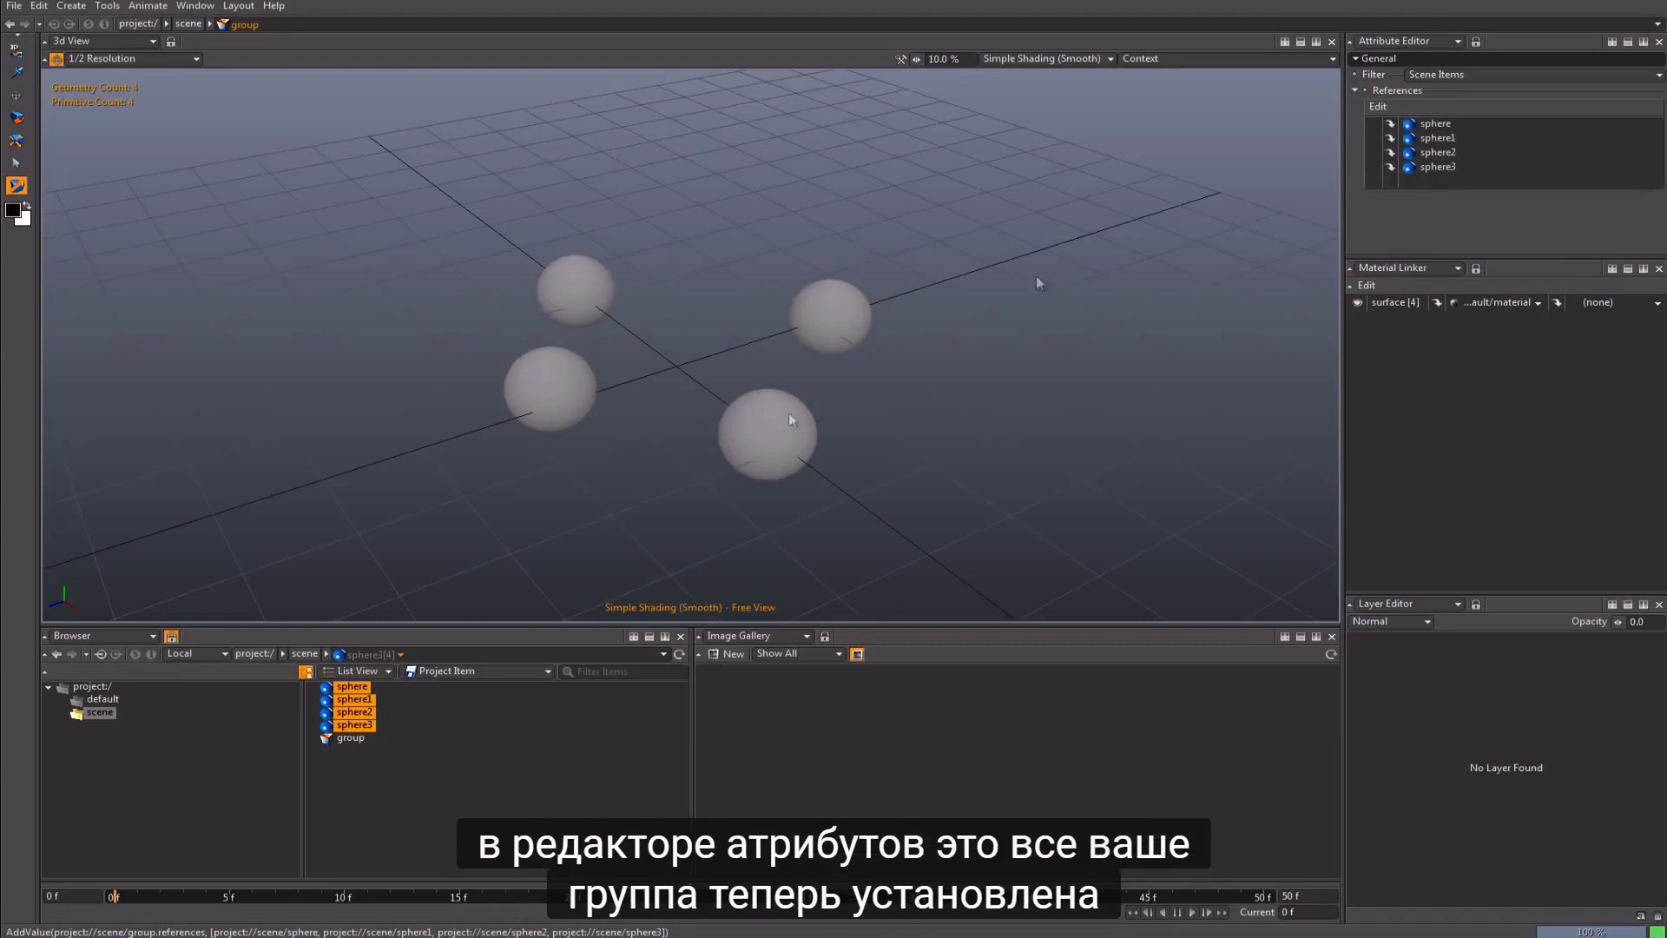
Step: Delete the group from the scene context and unlock the Browser
left_click(345, 740)
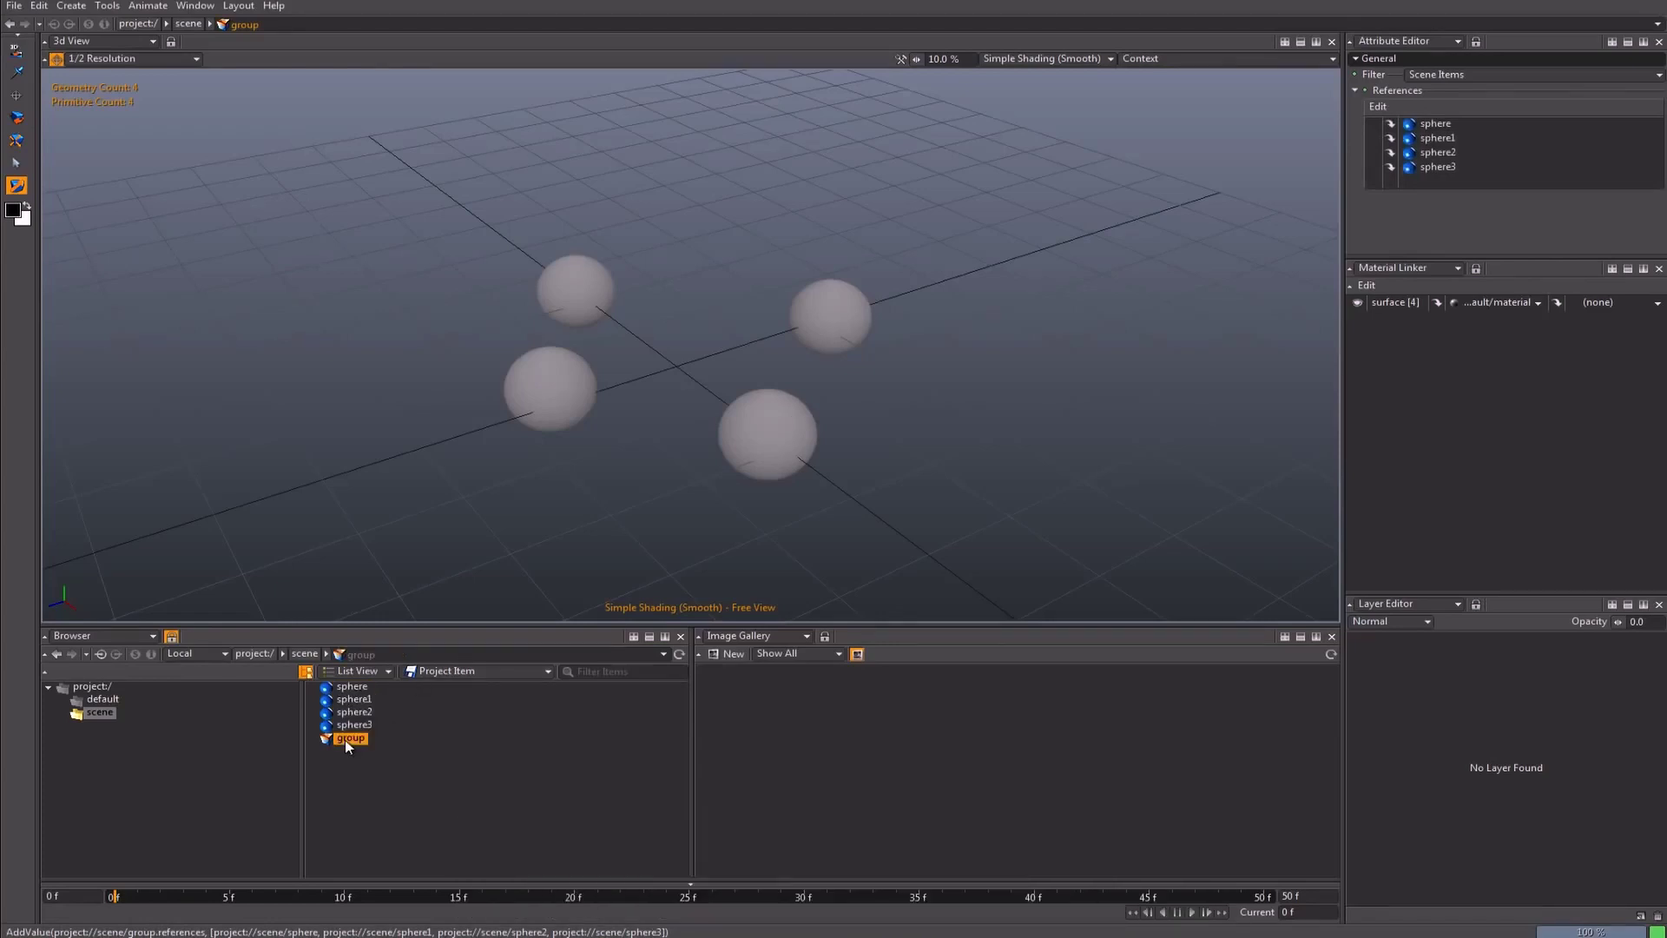
key("Delete")
left_click(171, 638)
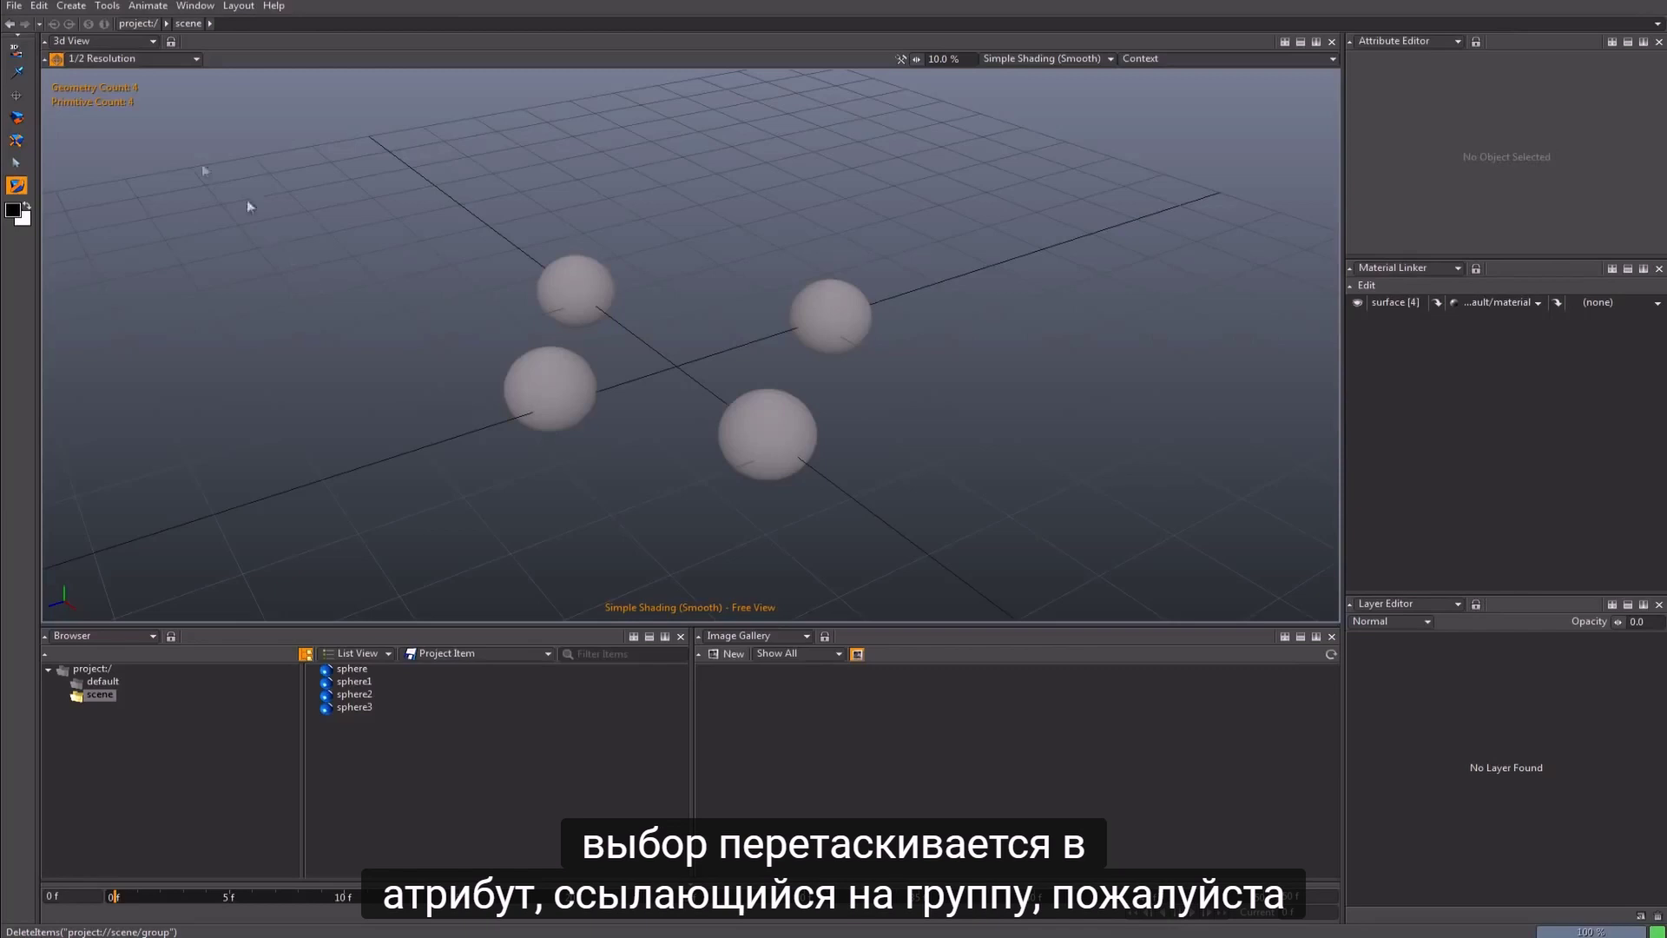
Step: Open the project file group_basics_2.project from the minituts folder
left_click(15, 7)
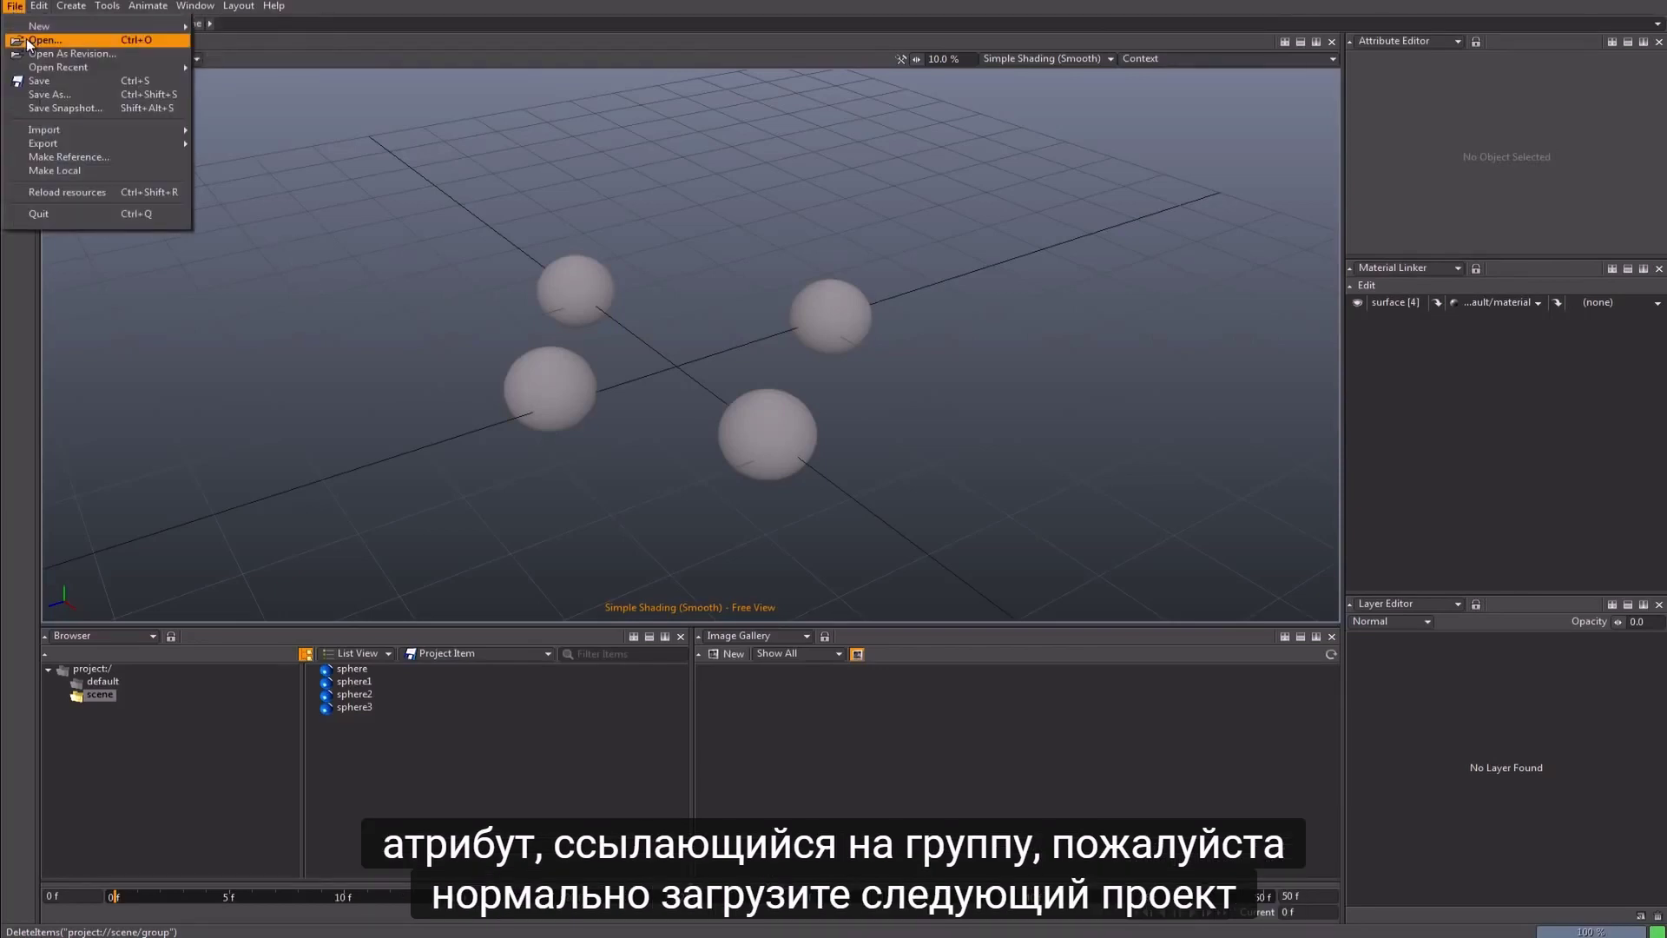
left_click(41, 40)
left_click(882, 488)
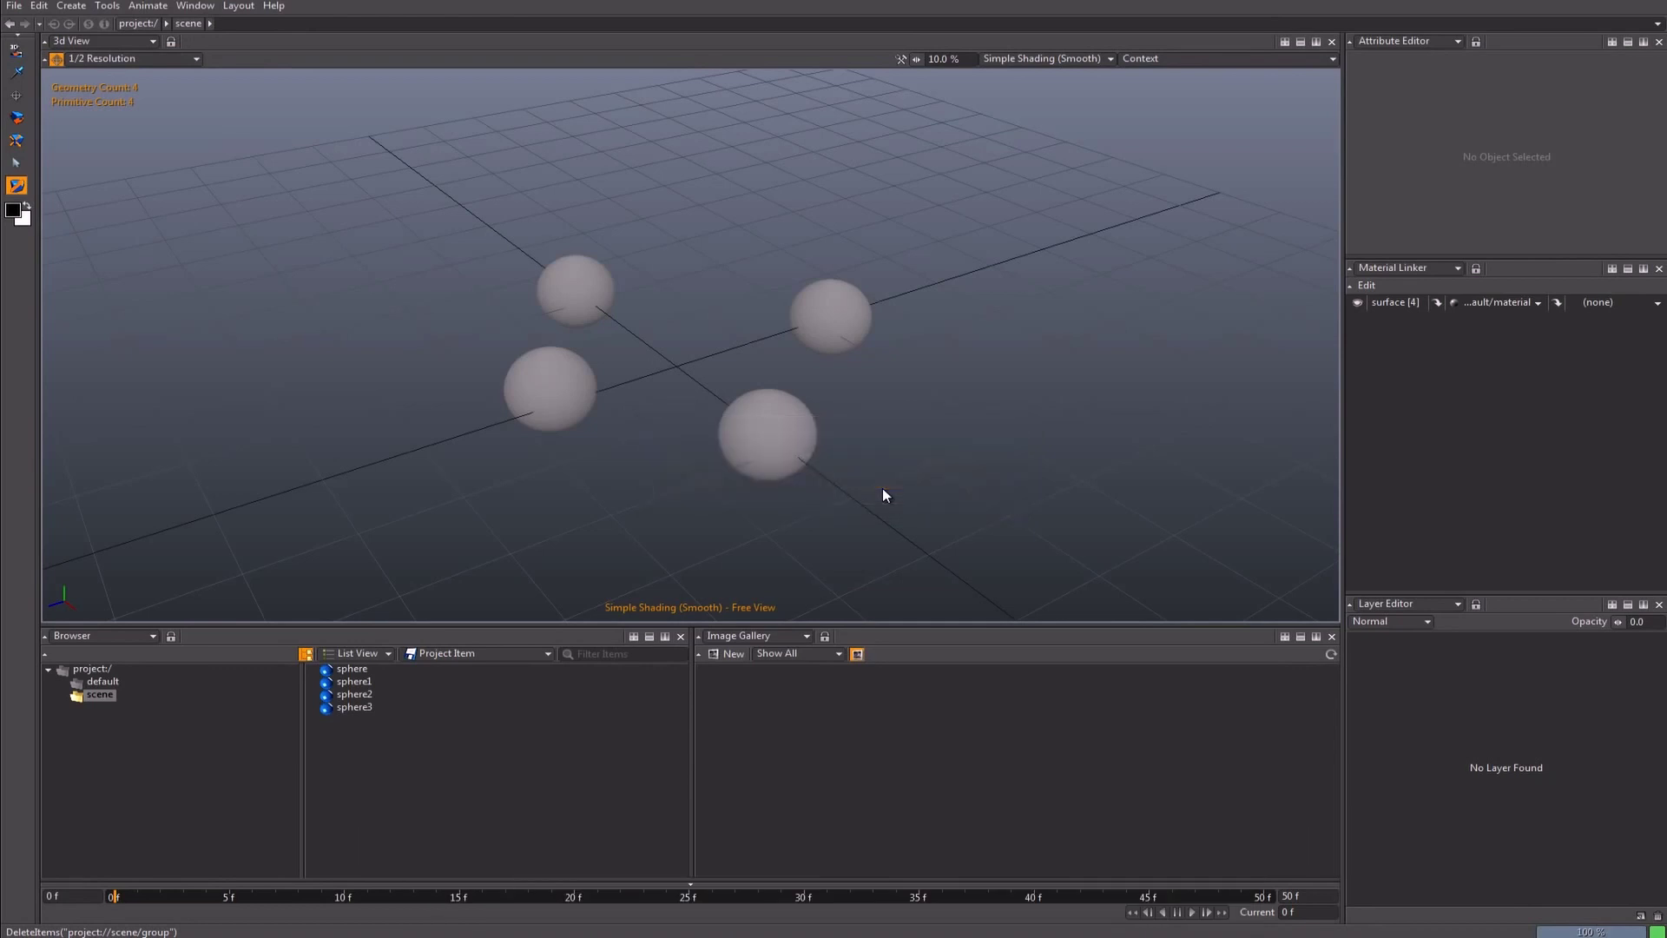
left_click(856, 329)
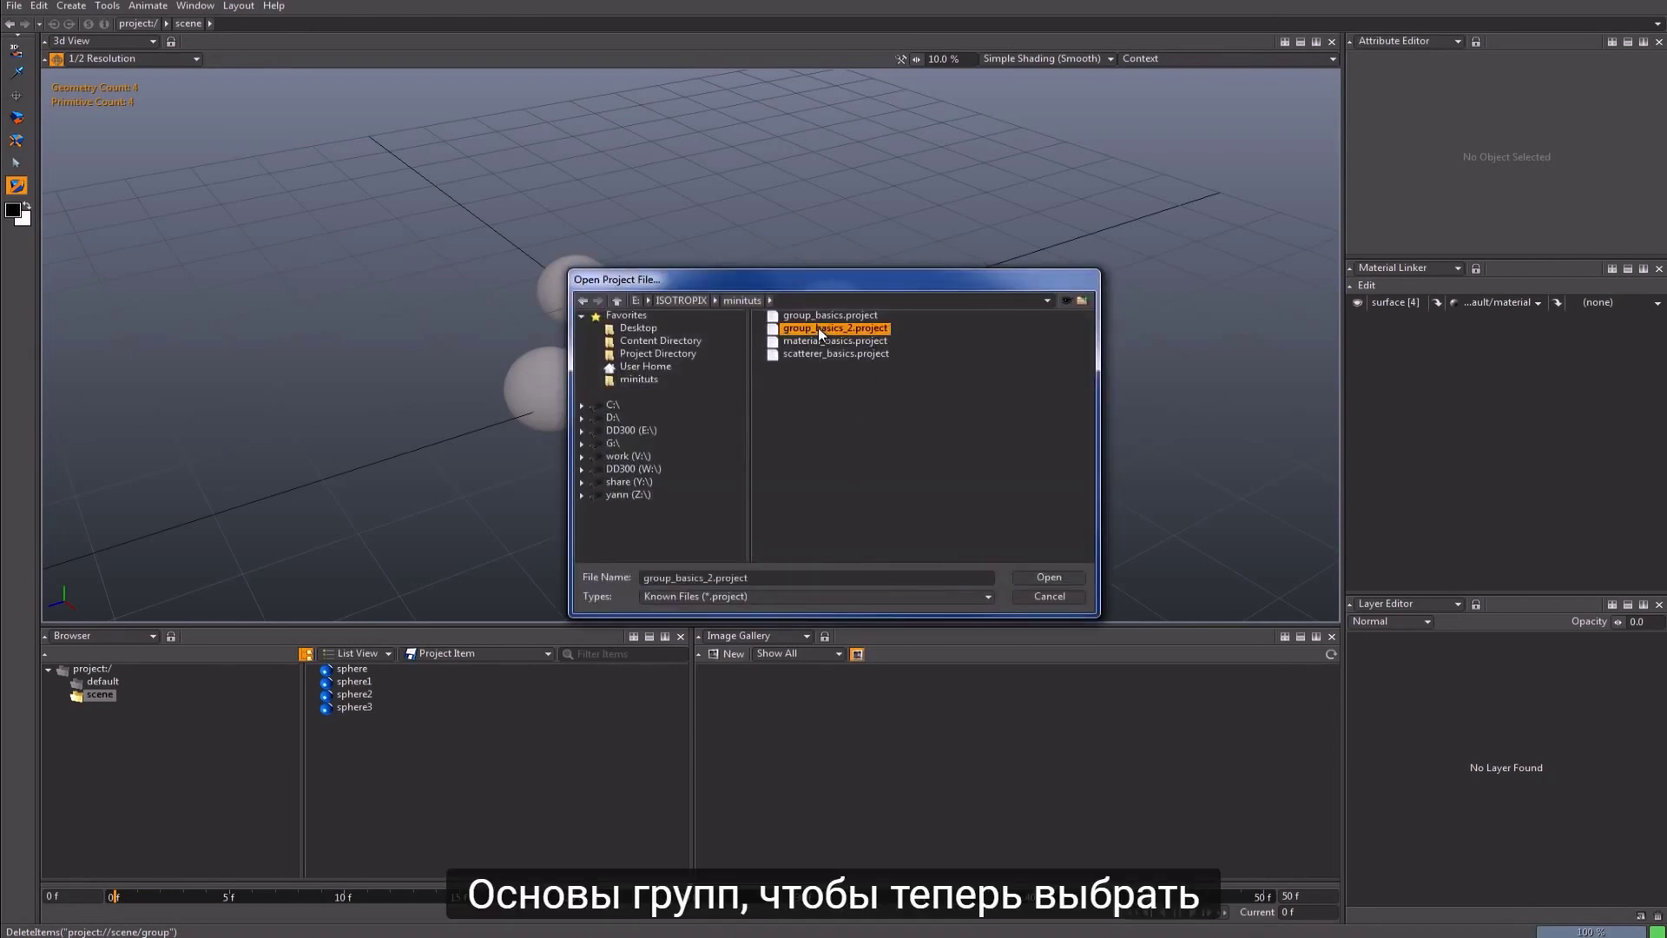
left_click(1035, 577)
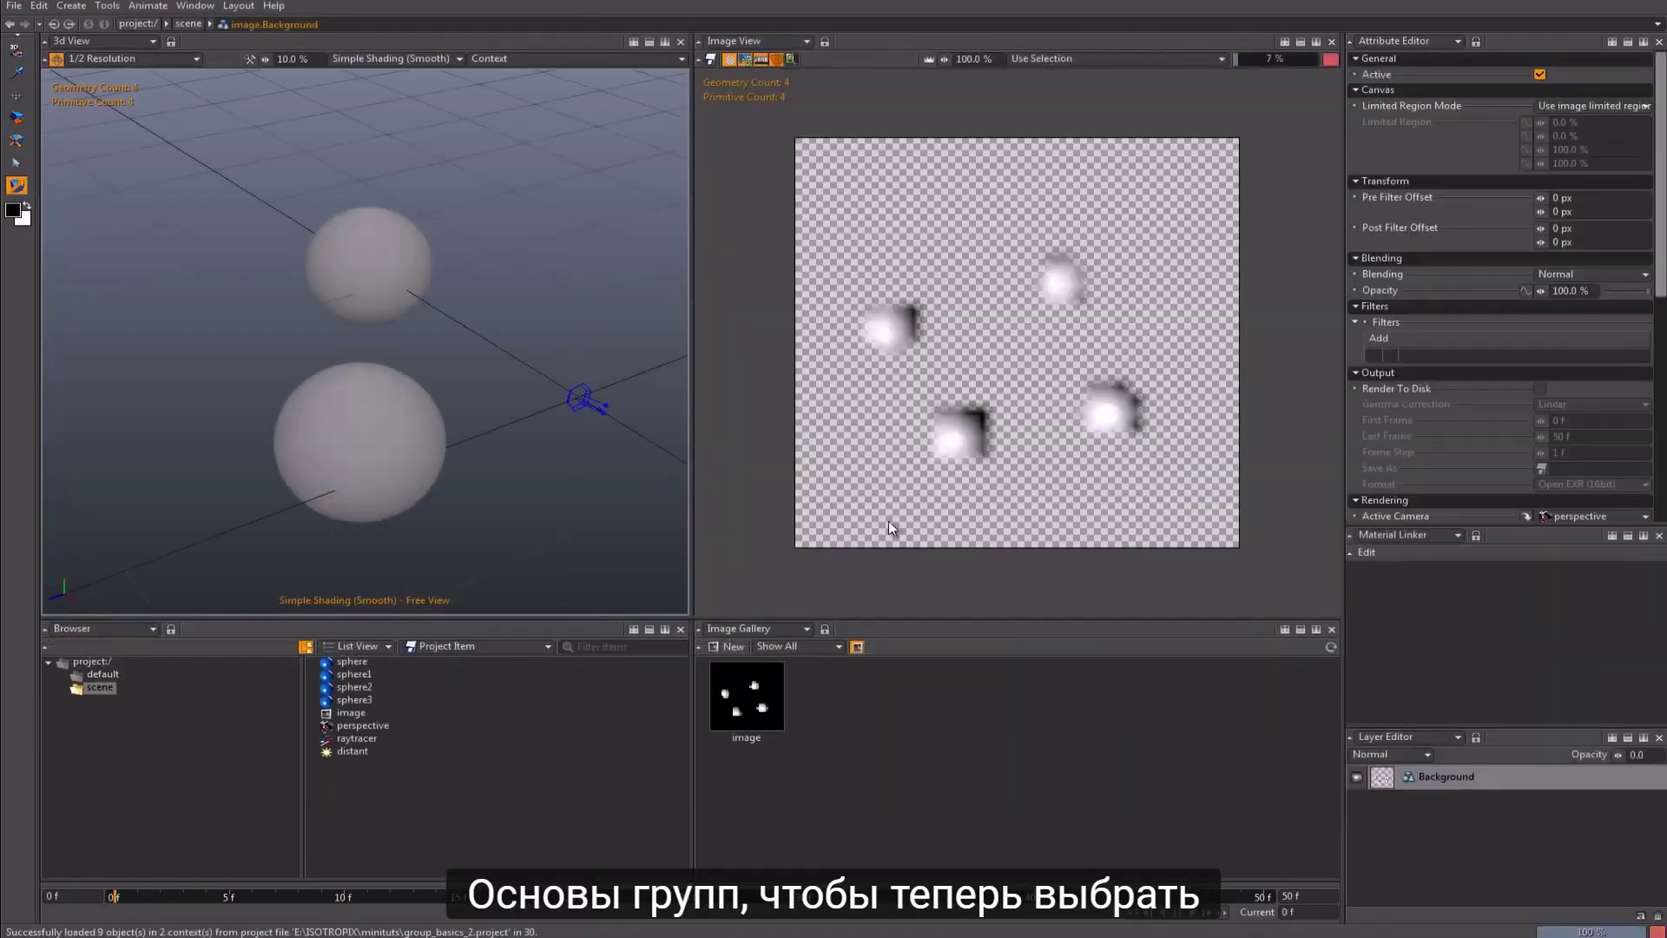
Step: Select the image's Background layer and lock the Attribute Editor on its attributes
left_click(1467, 772)
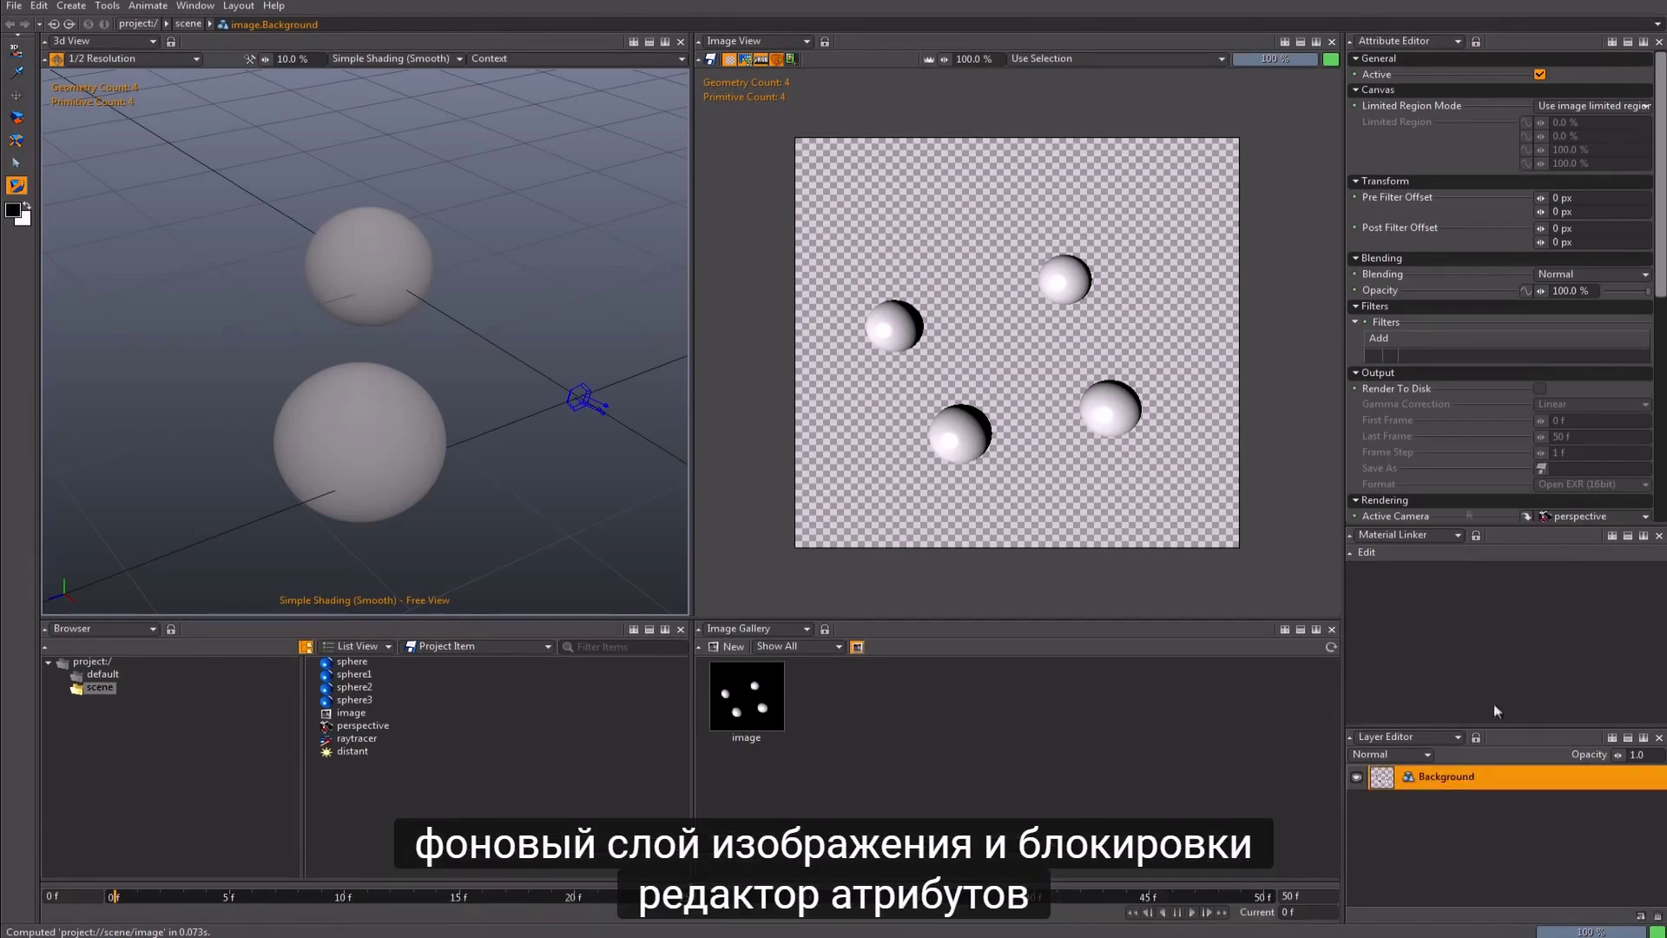
left_click(1476, 43)
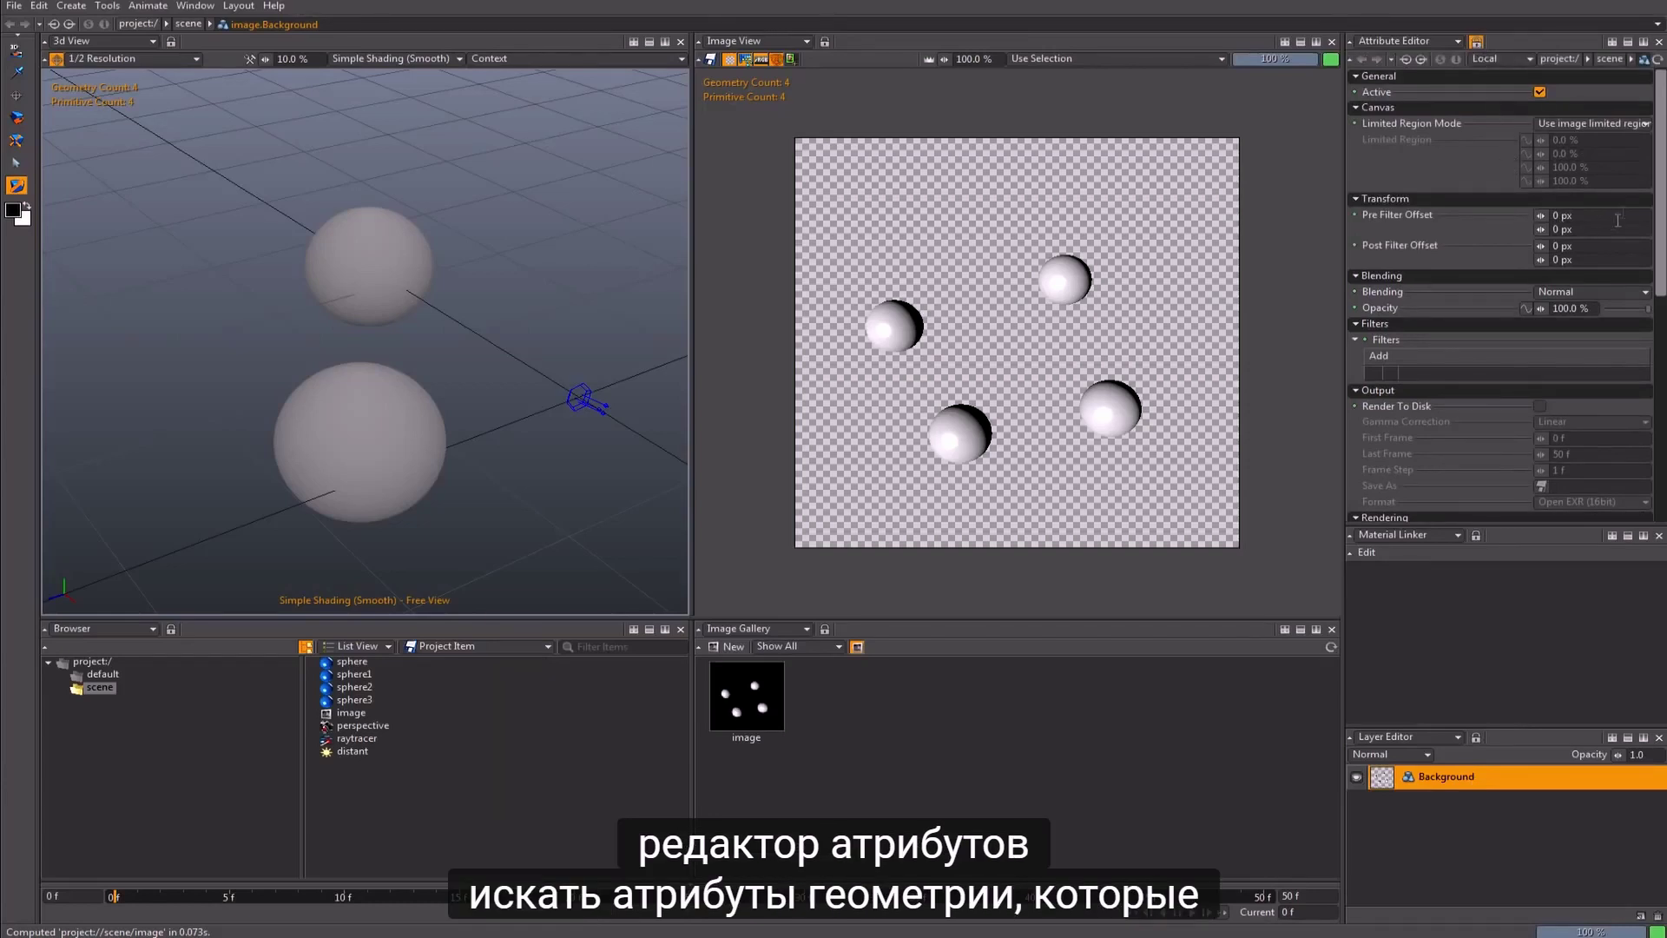
left_click_drag(1660, 208, 1662, 393)
scroll(1586, 336, "down", 3)
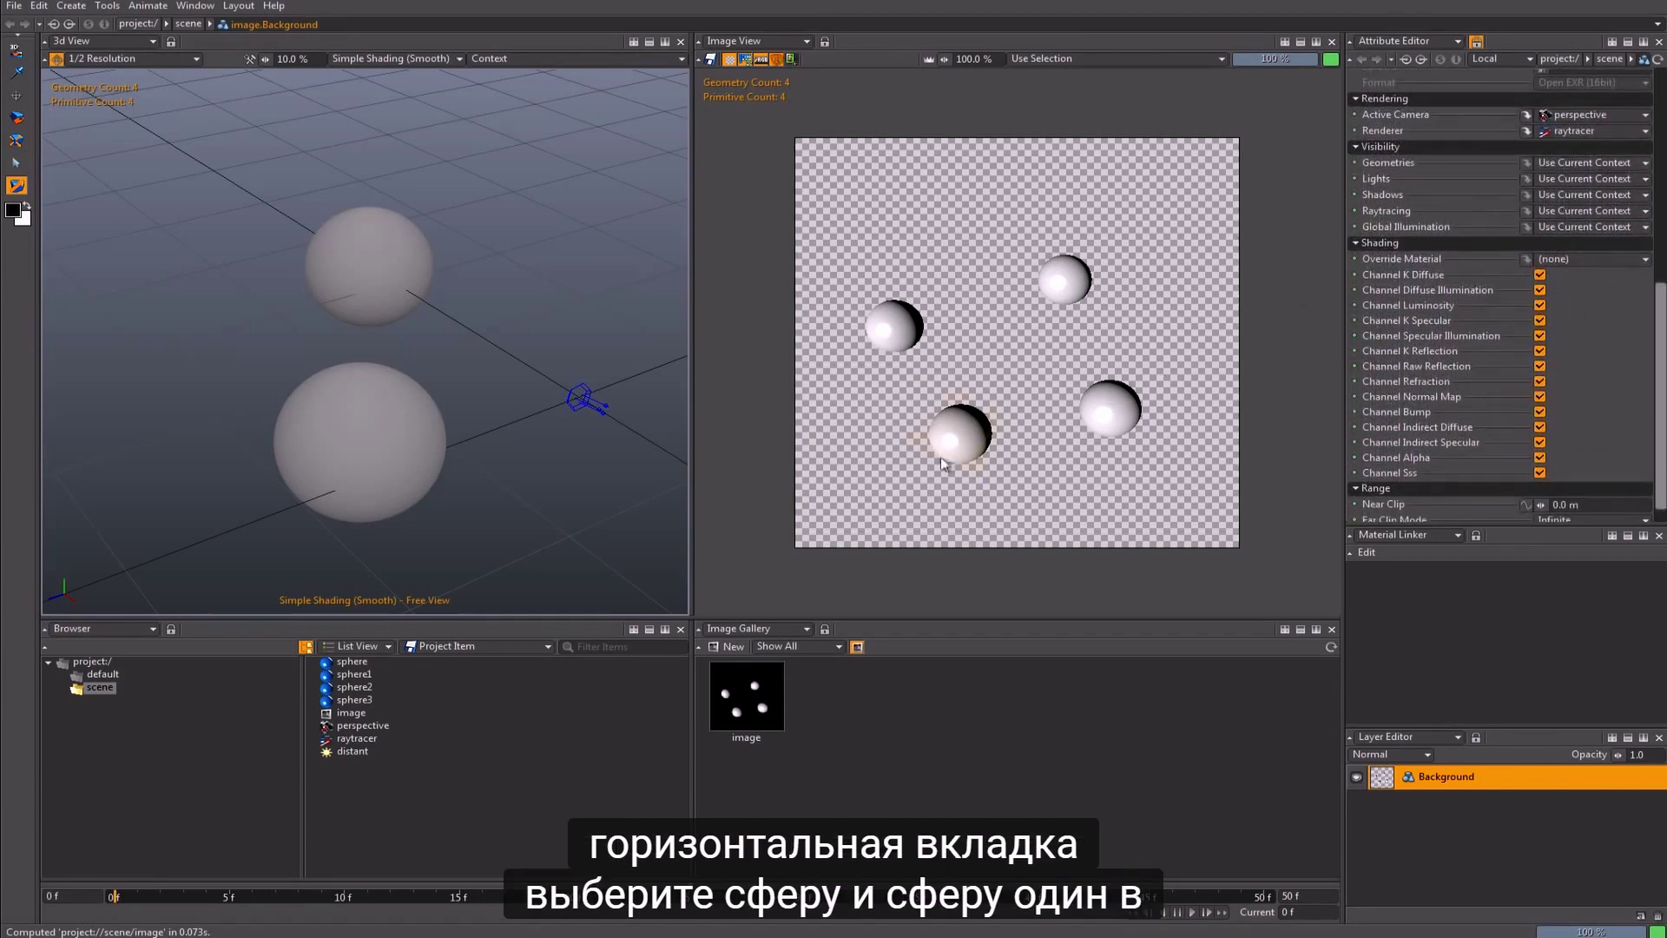
Step: Assign sphere and sphere1 from the scene context to the Background layer's Geometries visibility attribute
left_click(351, 661)
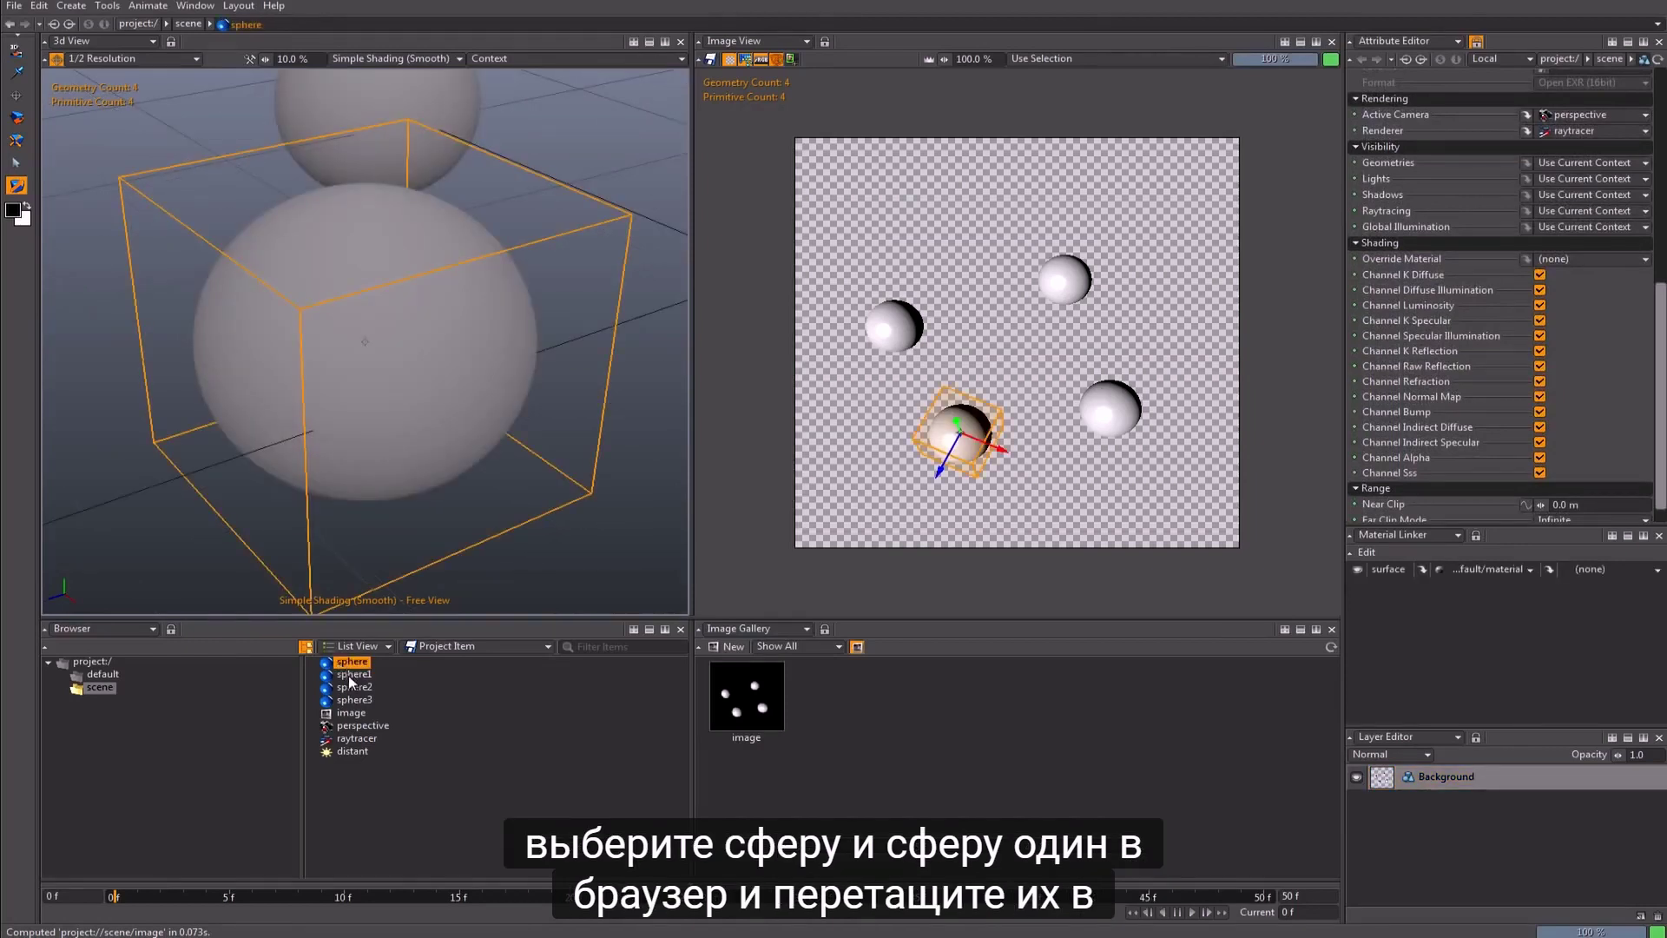
left_click(347, 675, "ctrl")
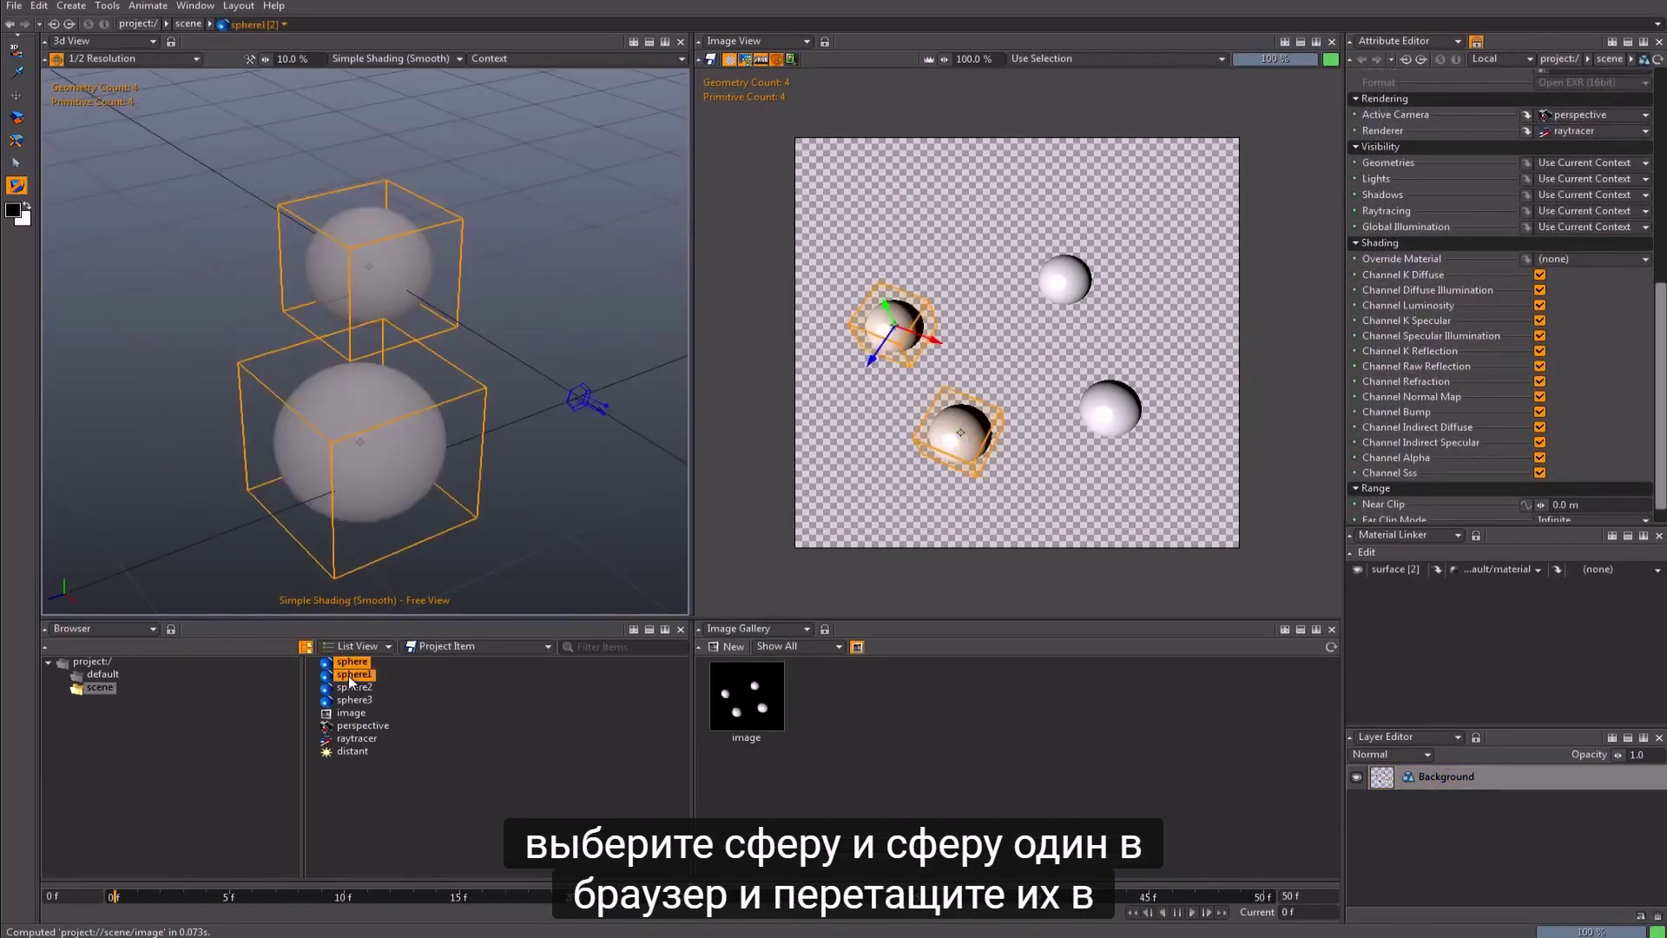
left_click_drag(343, 675, 1566, 163)
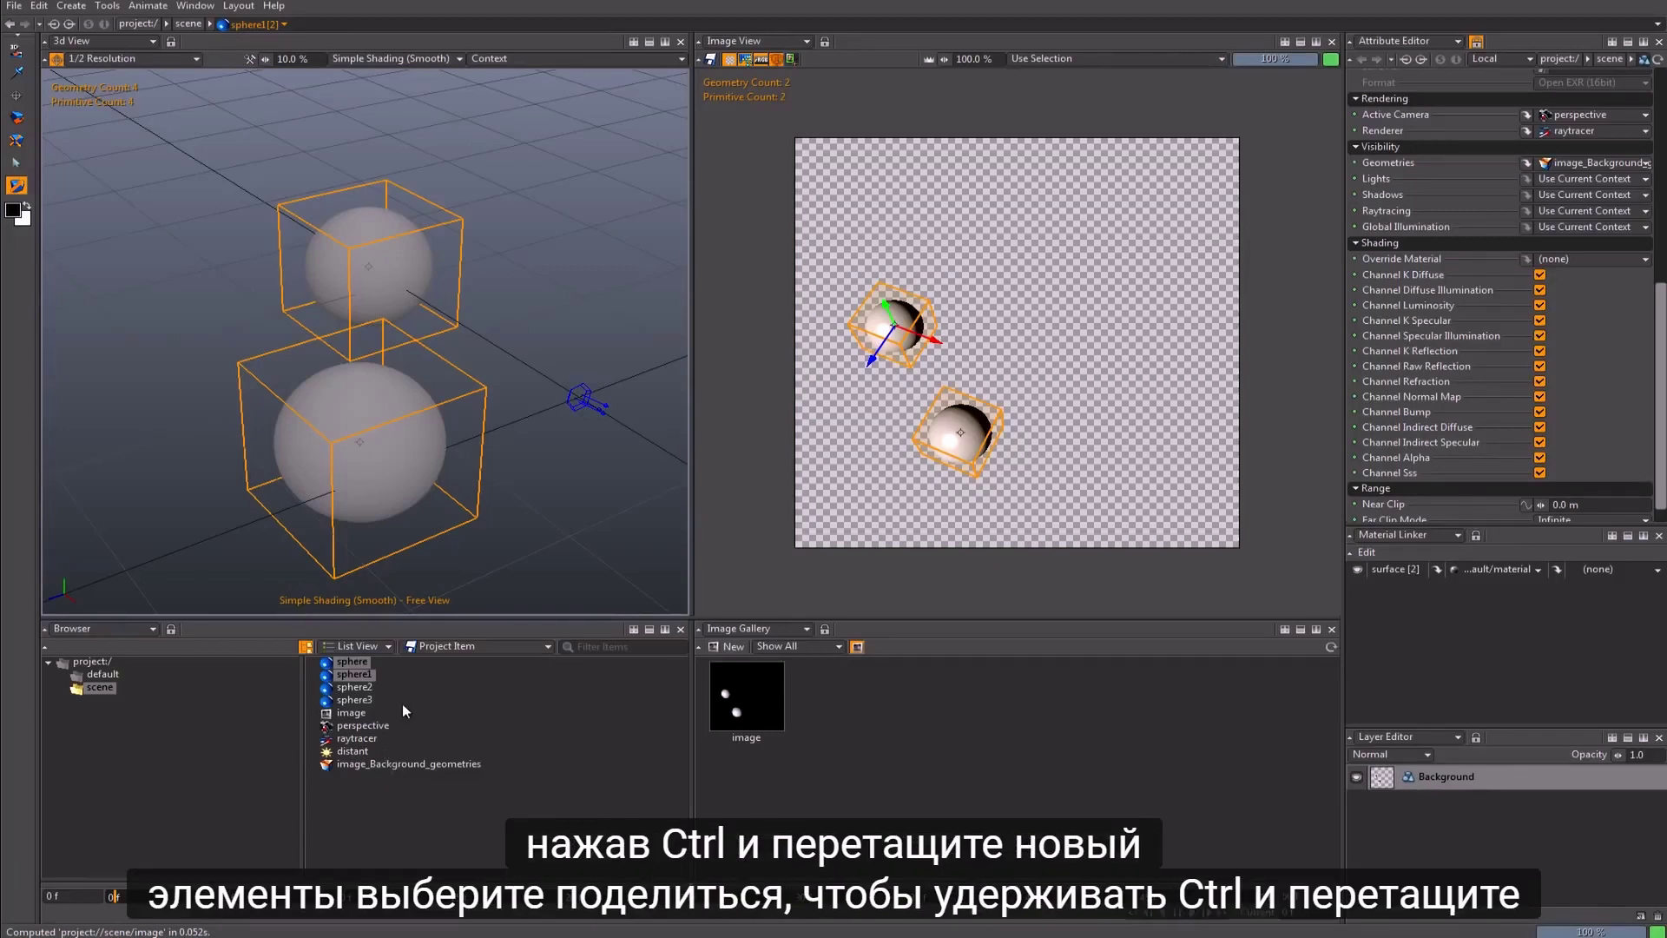
Step: Add sphere2 to the layer's existing Geometries group and replace that assignment with a new group containing only sphere3
left_click(355, 689)
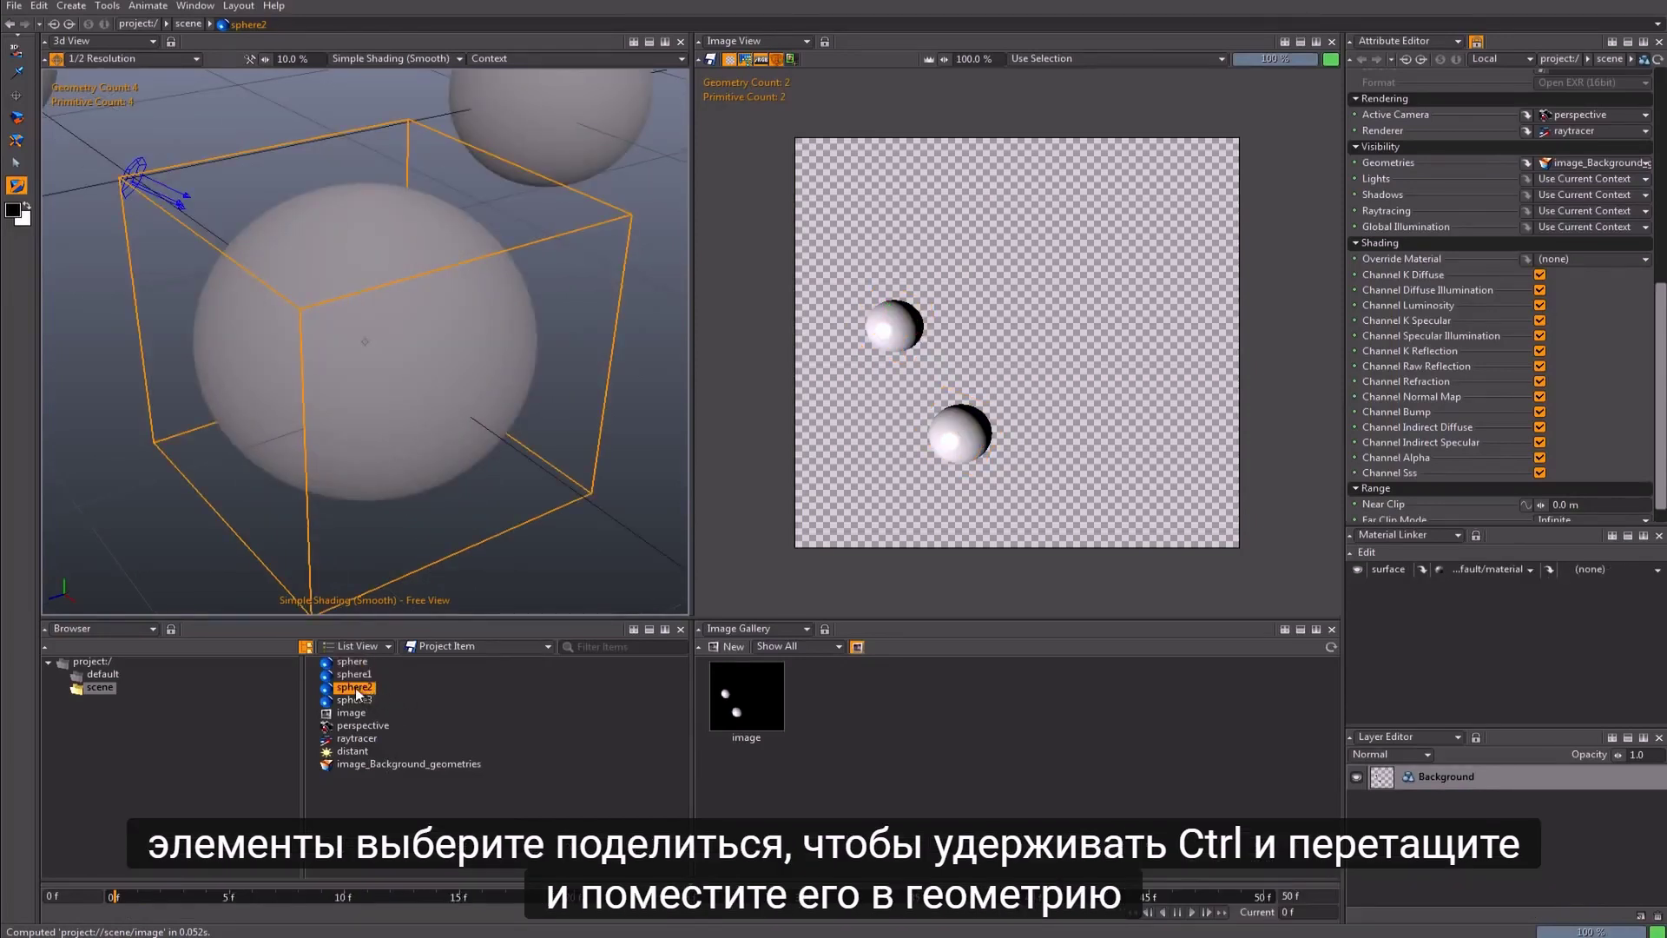
left_click_drag(355, 692, 1563, 163, "ctrl")
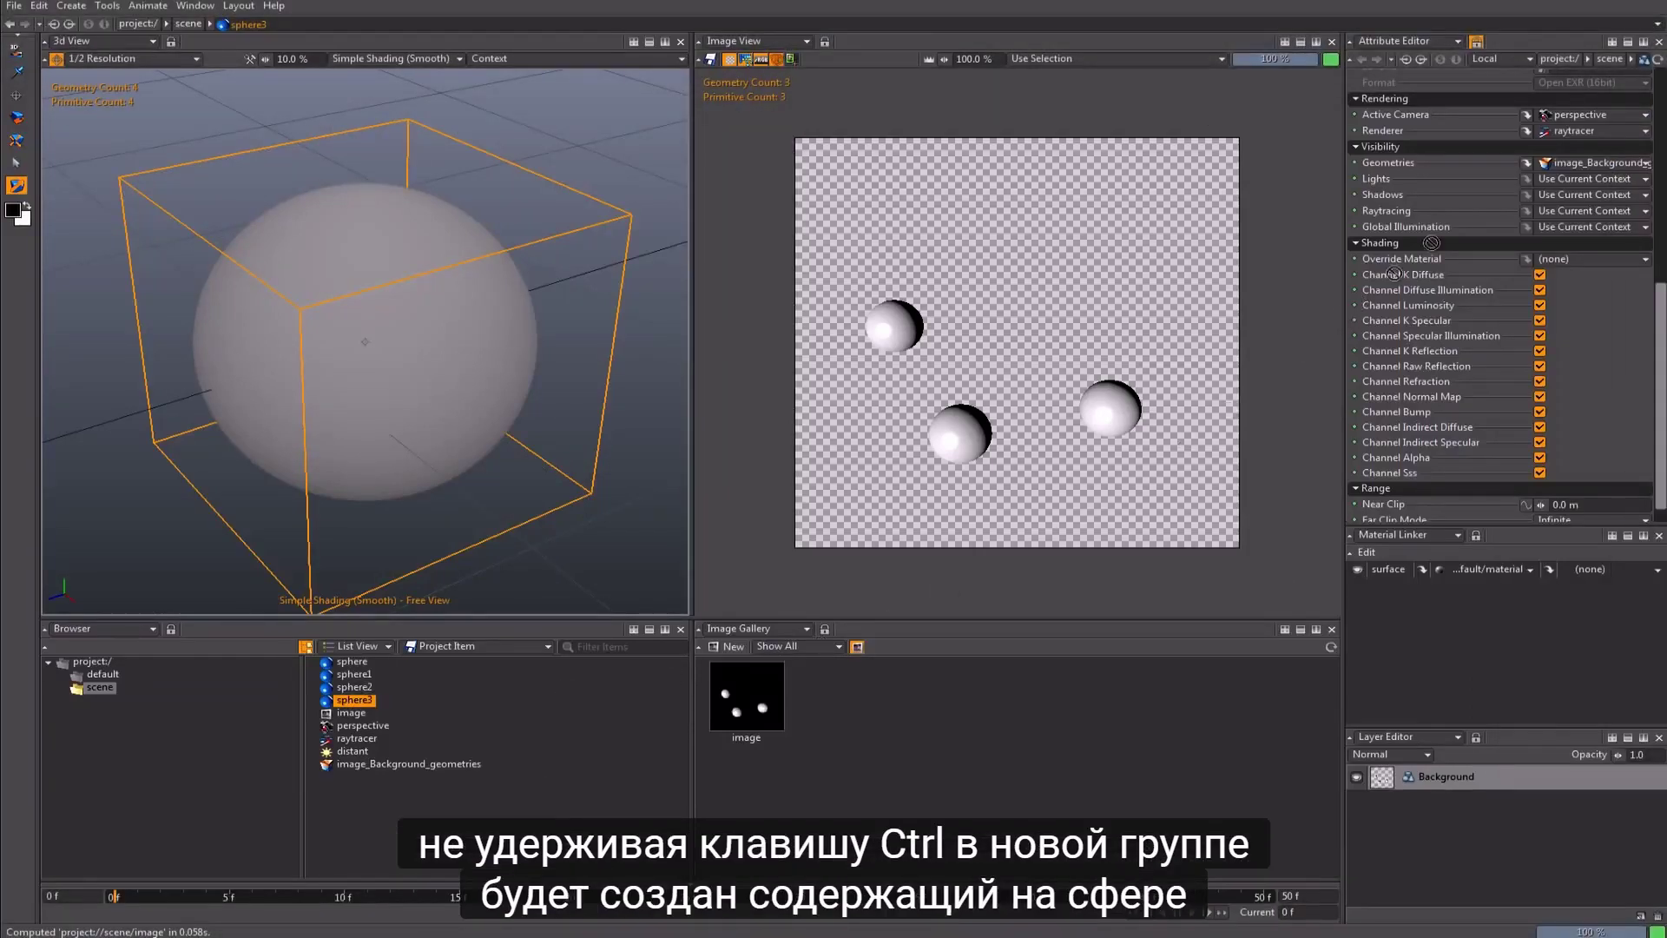
left_click_drag(1432, 243, 1552, 170)
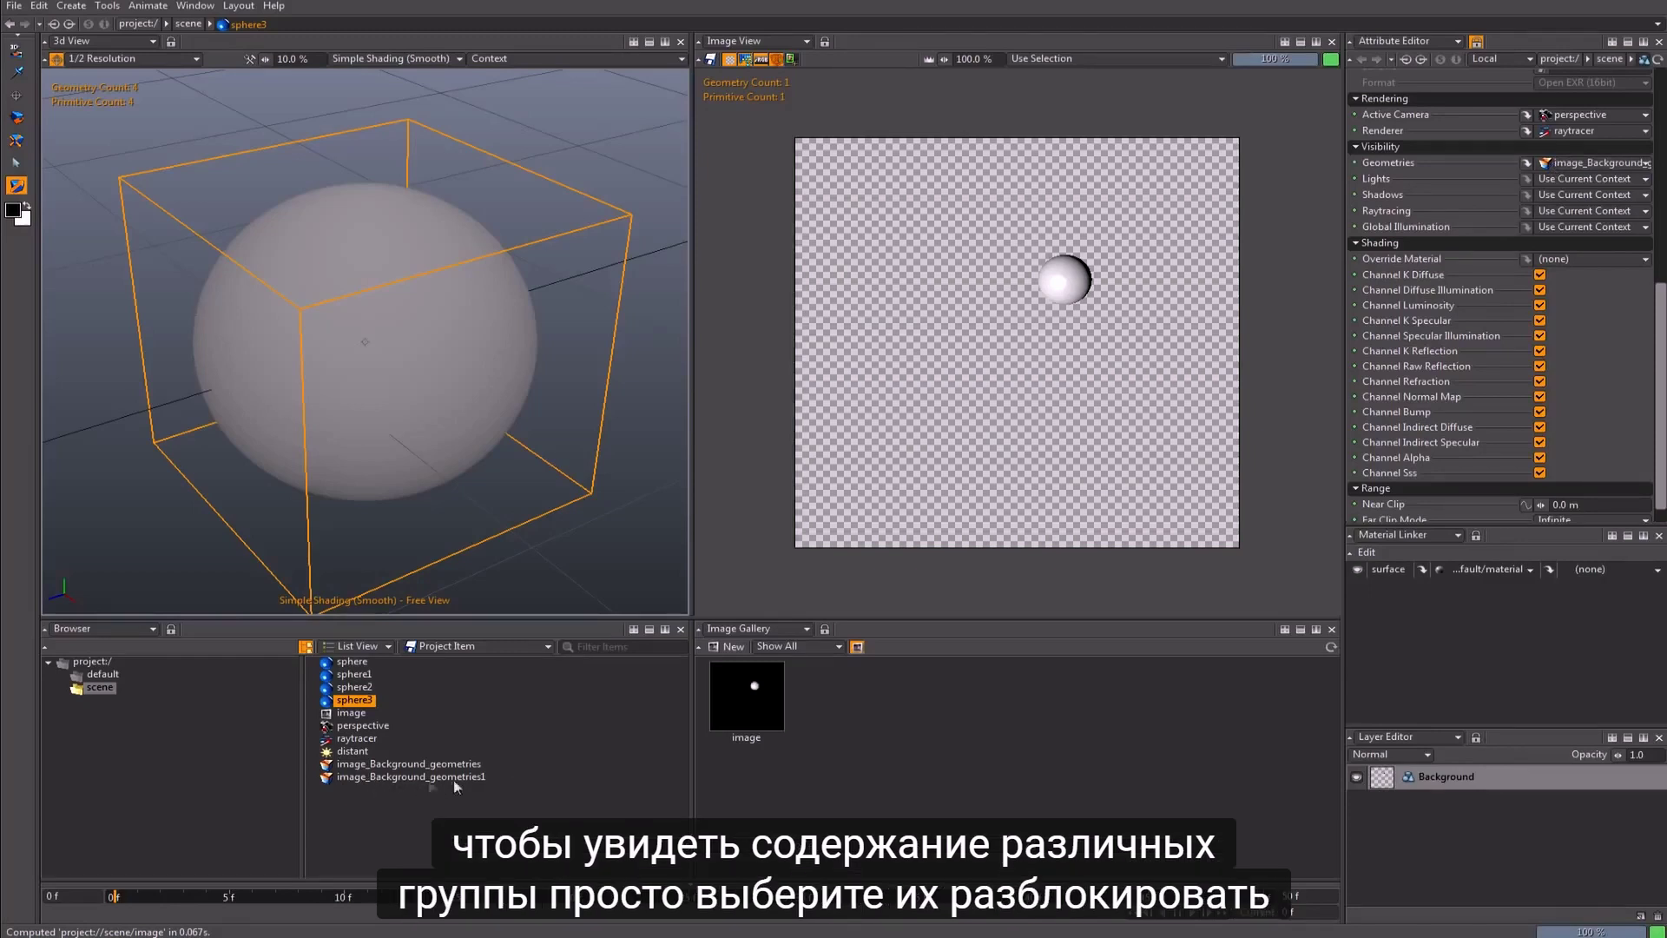
Step: Unlock the Attribute Editor and examine the references of image_Background_geometries1 and image_Background_geometries
left_click(424, 778)
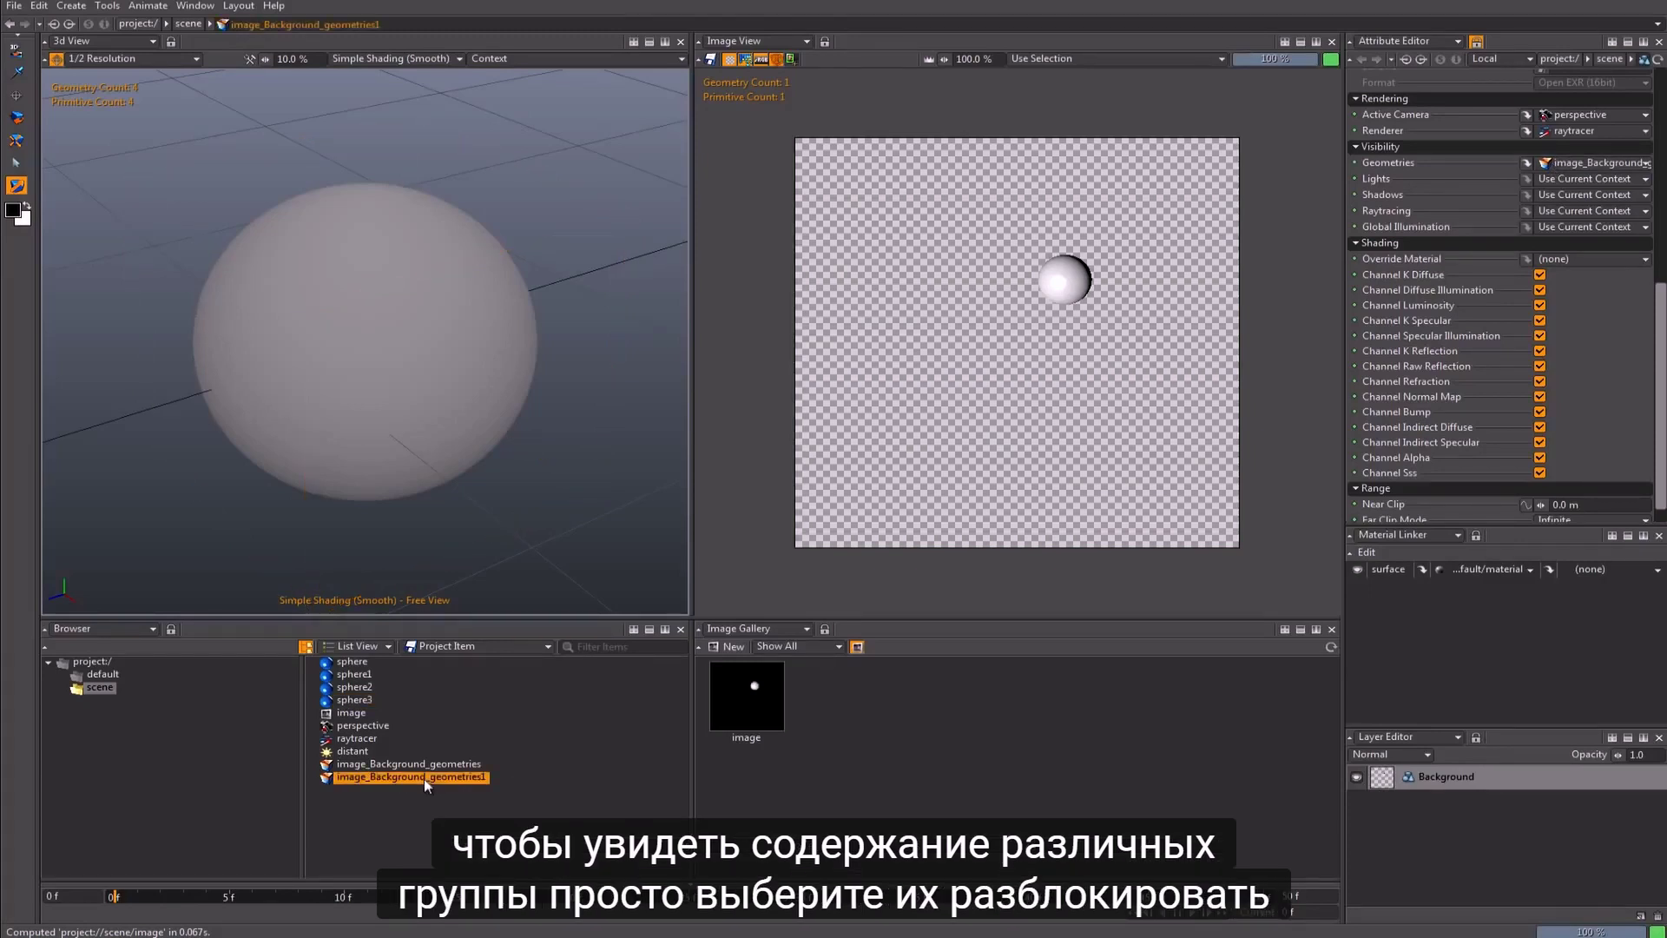
left_click(1476, 41)
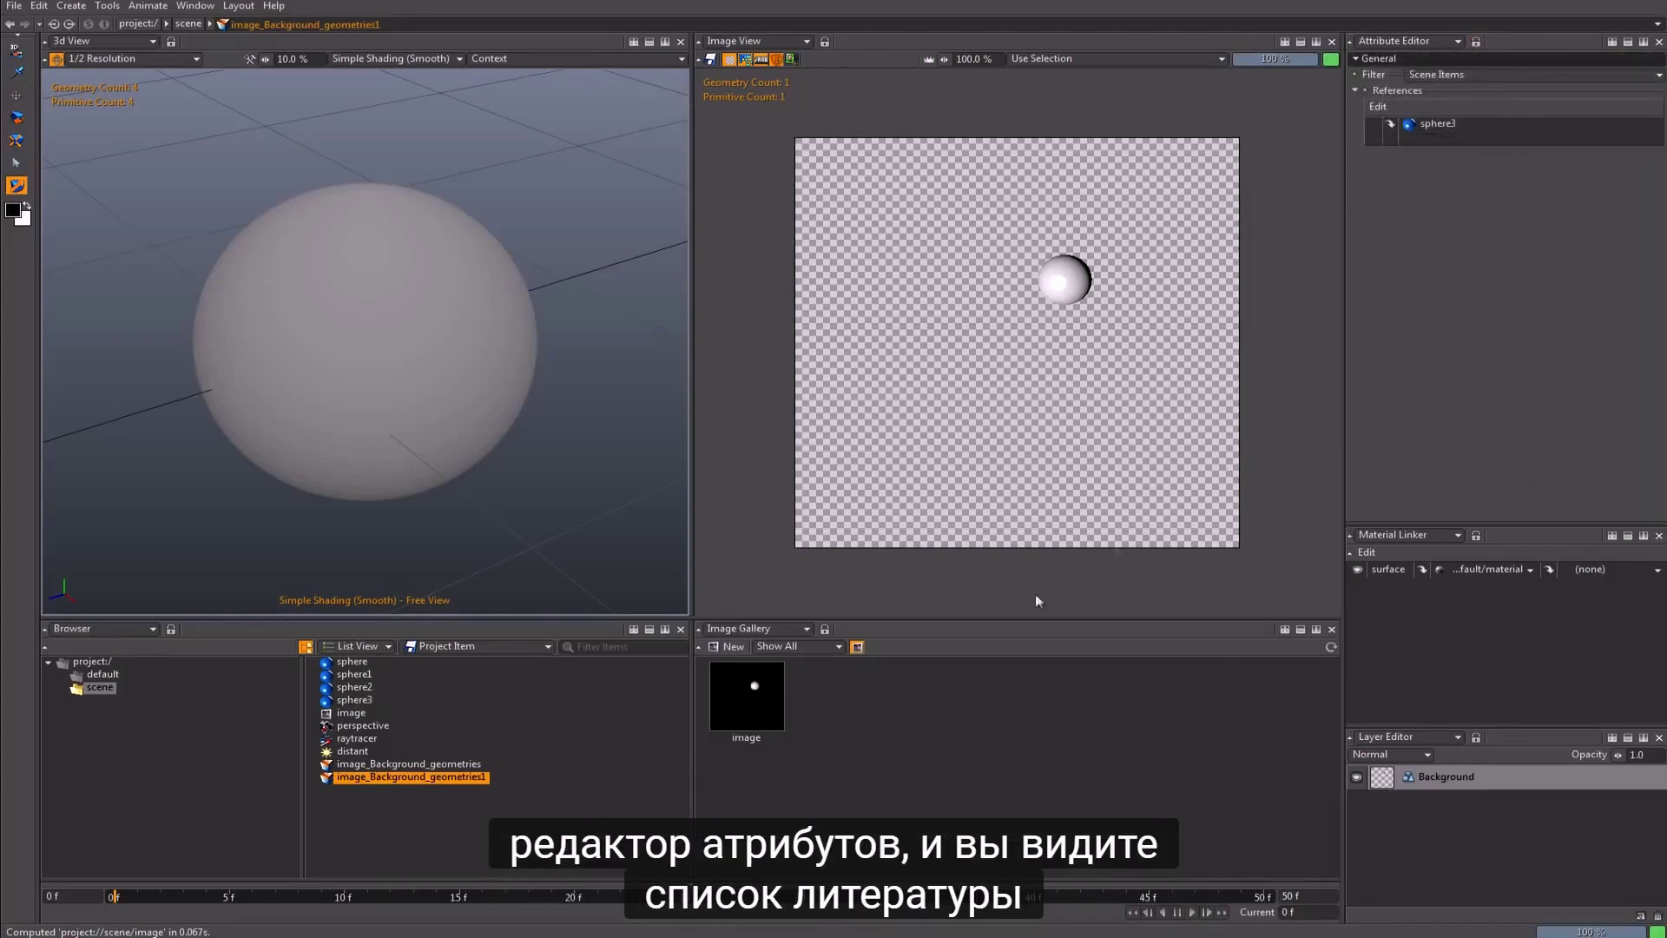
left_click(469, 764)
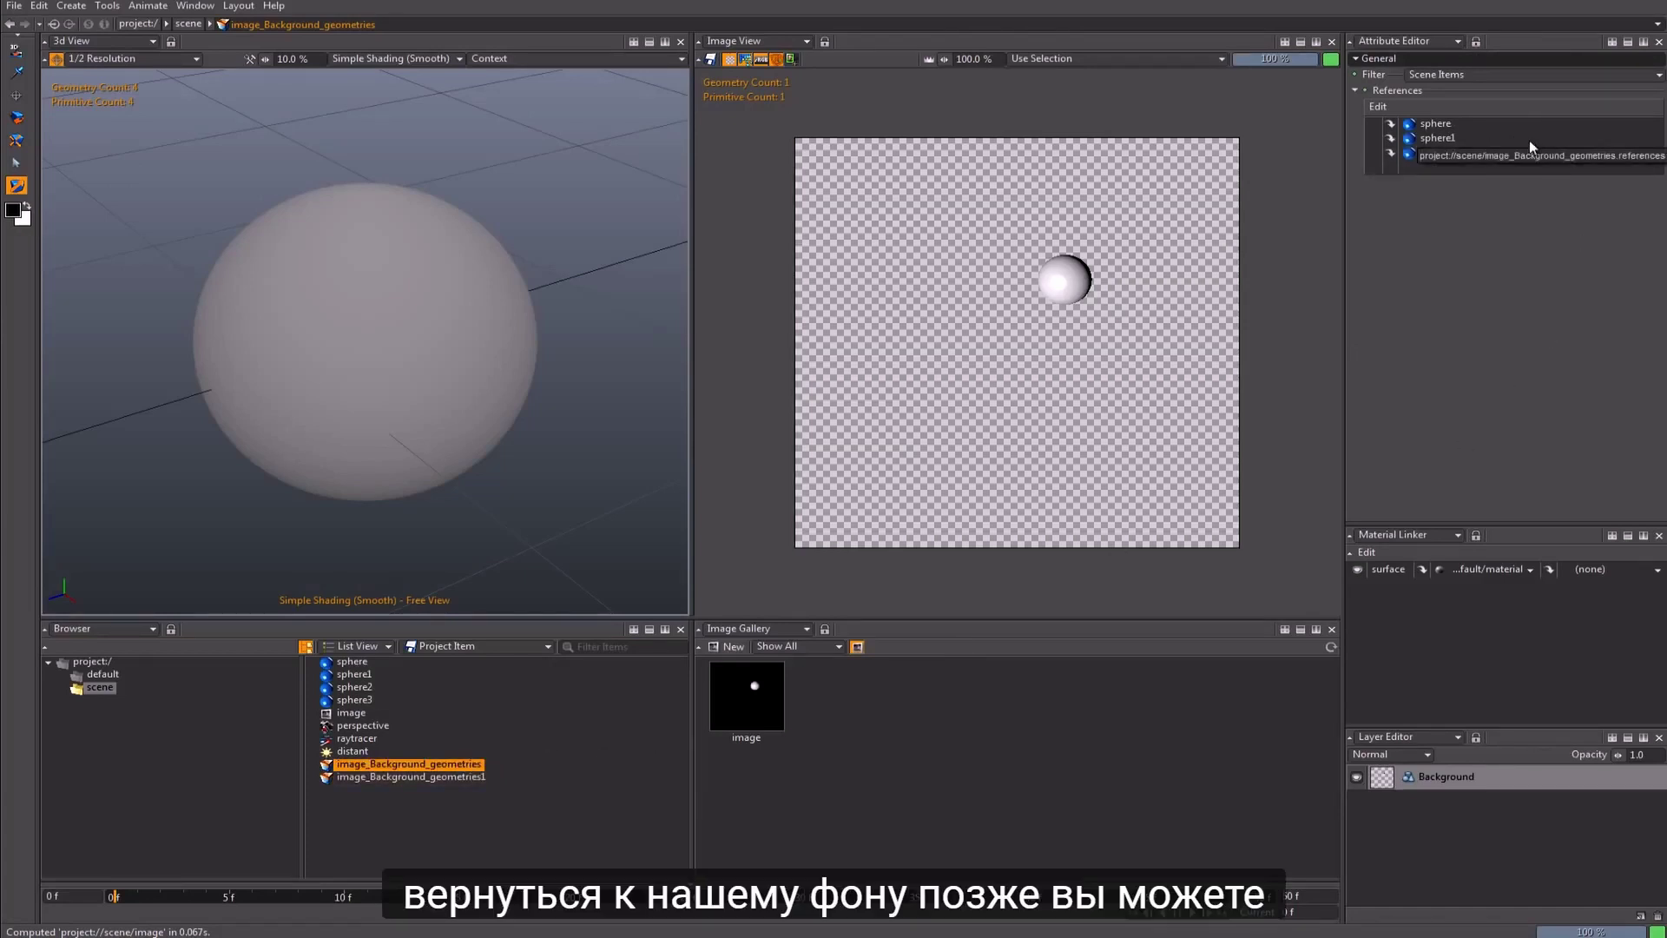
Step: Set the Background layer's Geometries attribute to the group image_Background_geometries
left_click(1490, 779)
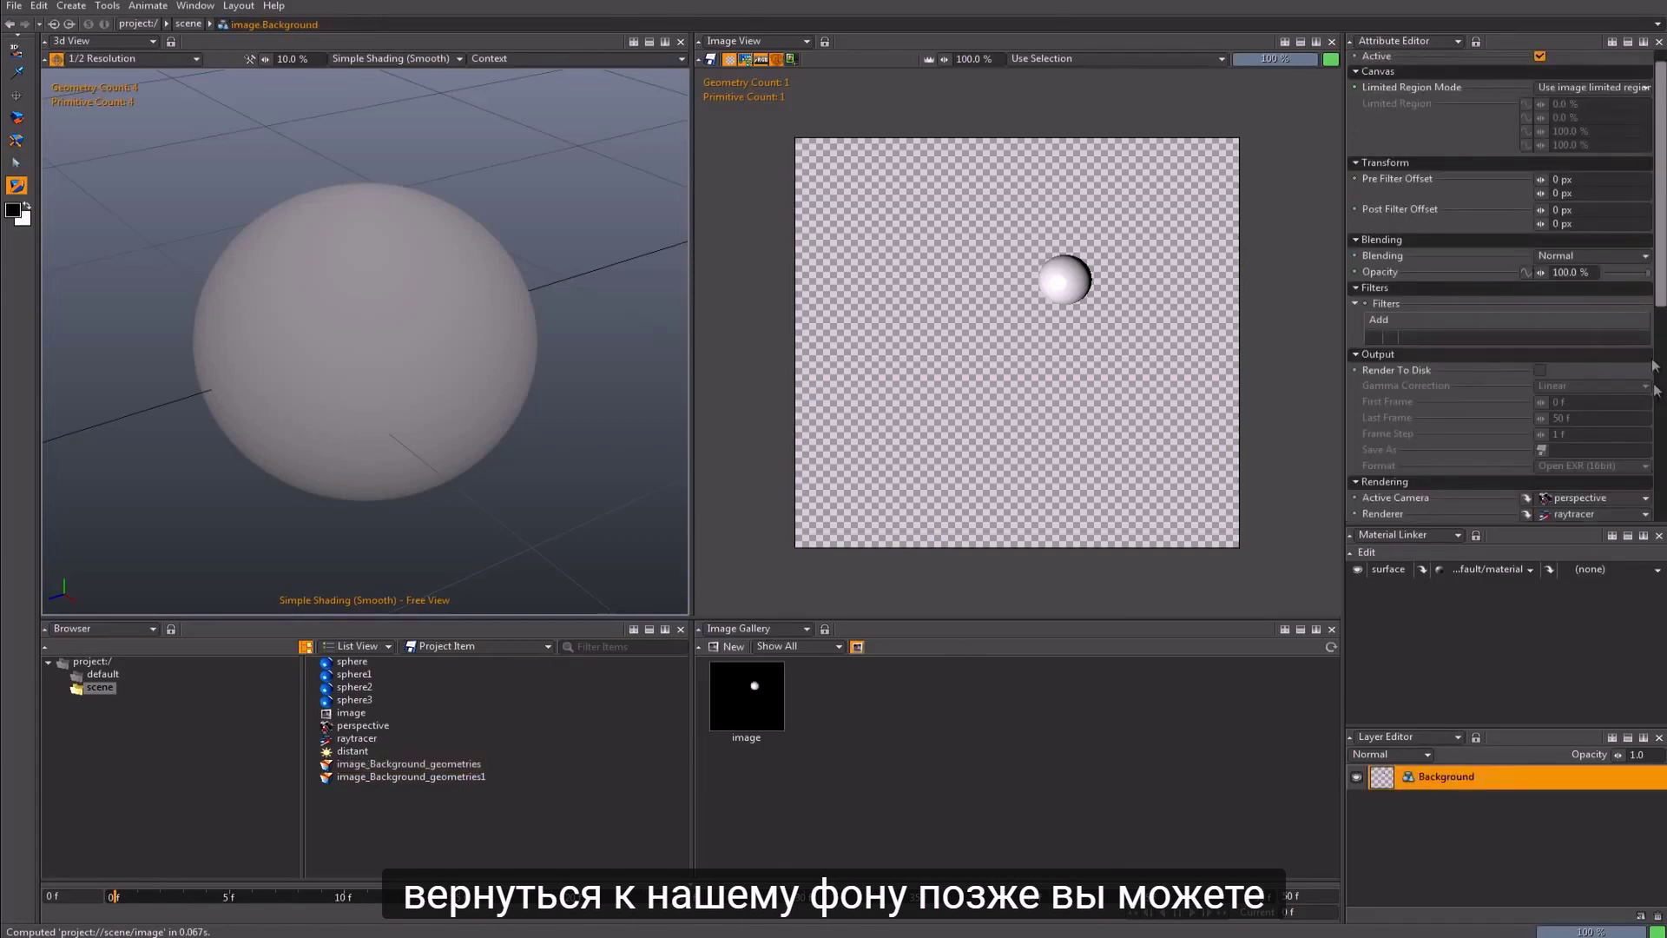
left_click_drag(1662, 286, 1664, 473)
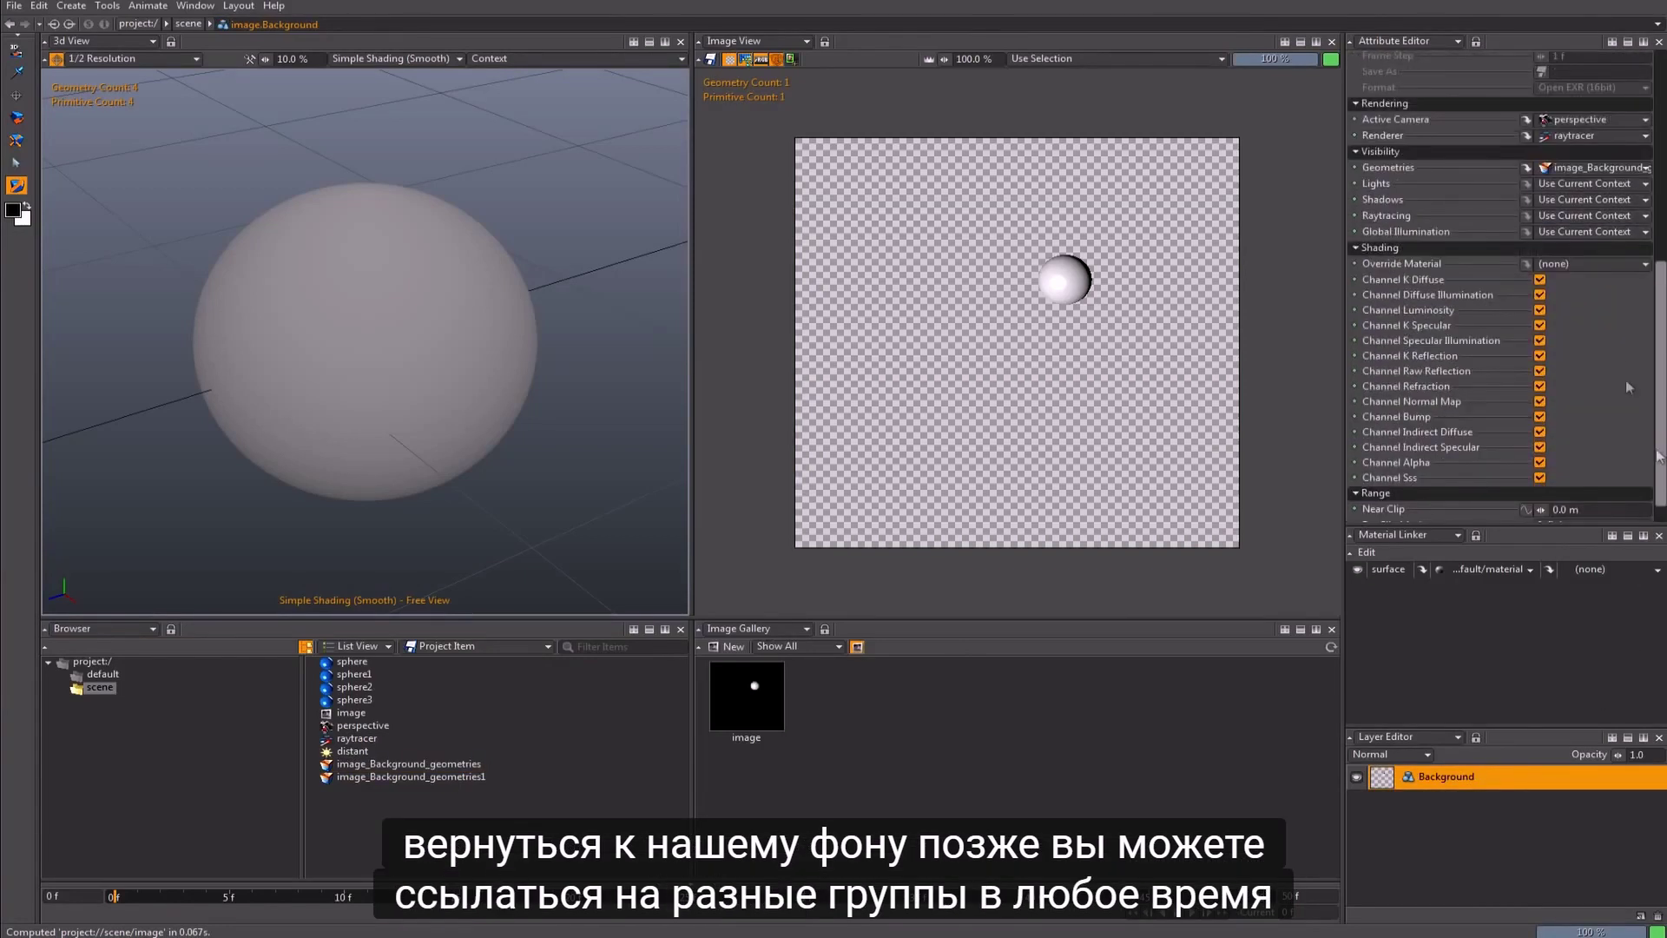
left_click(1586, 170)
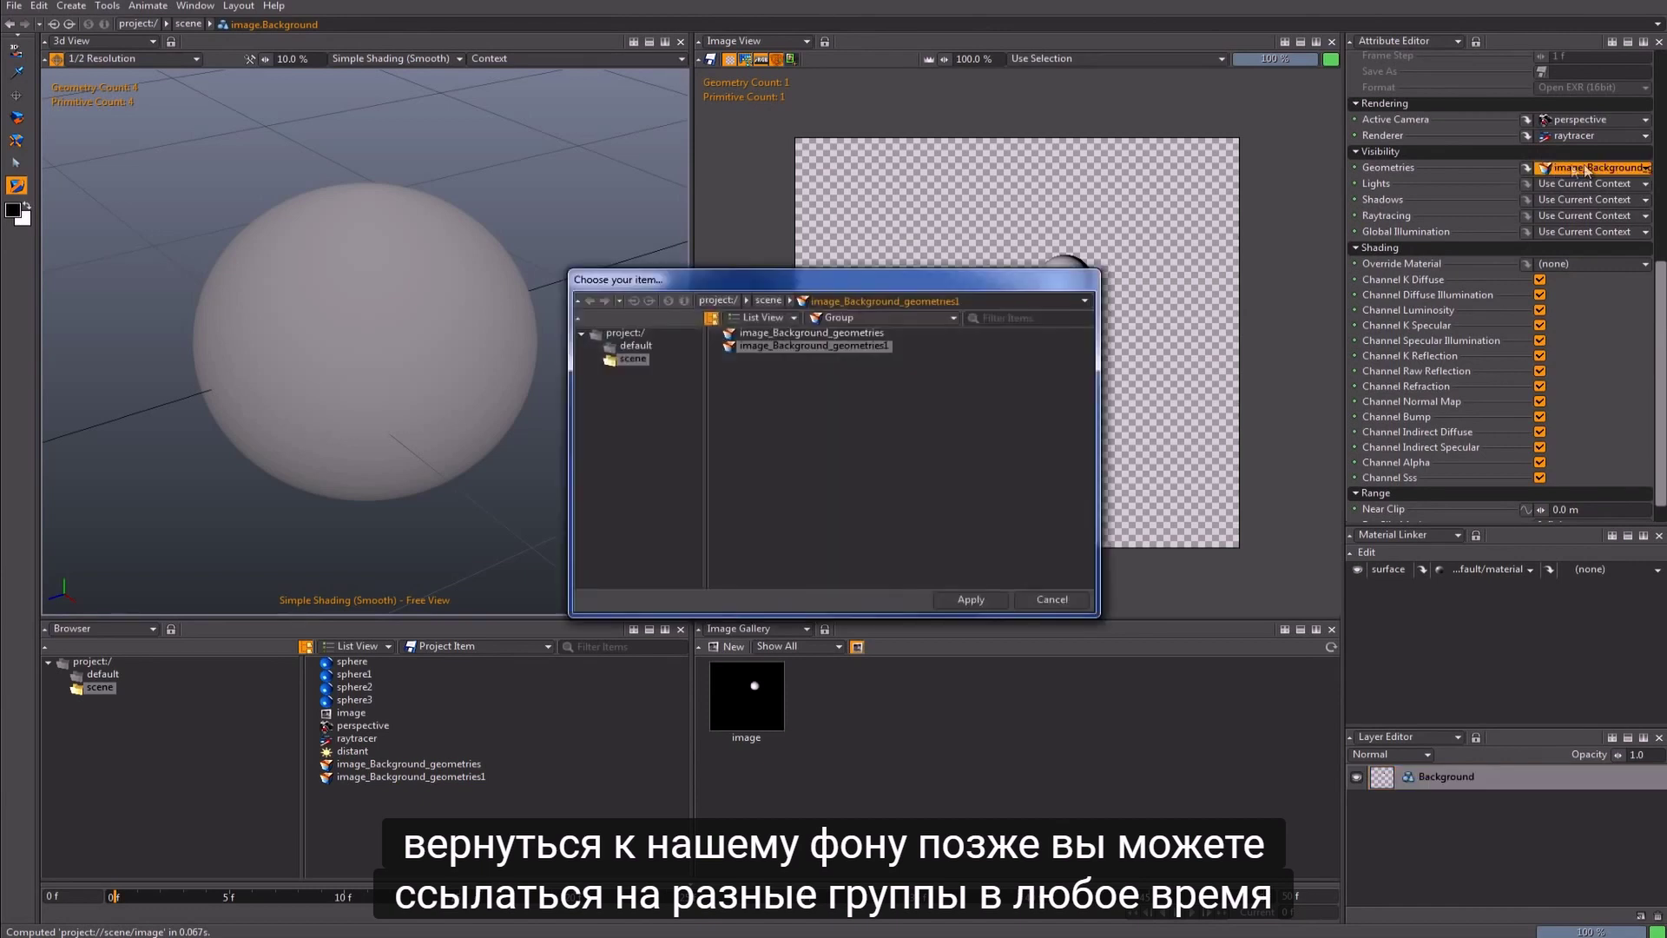
left_click(853, 333)
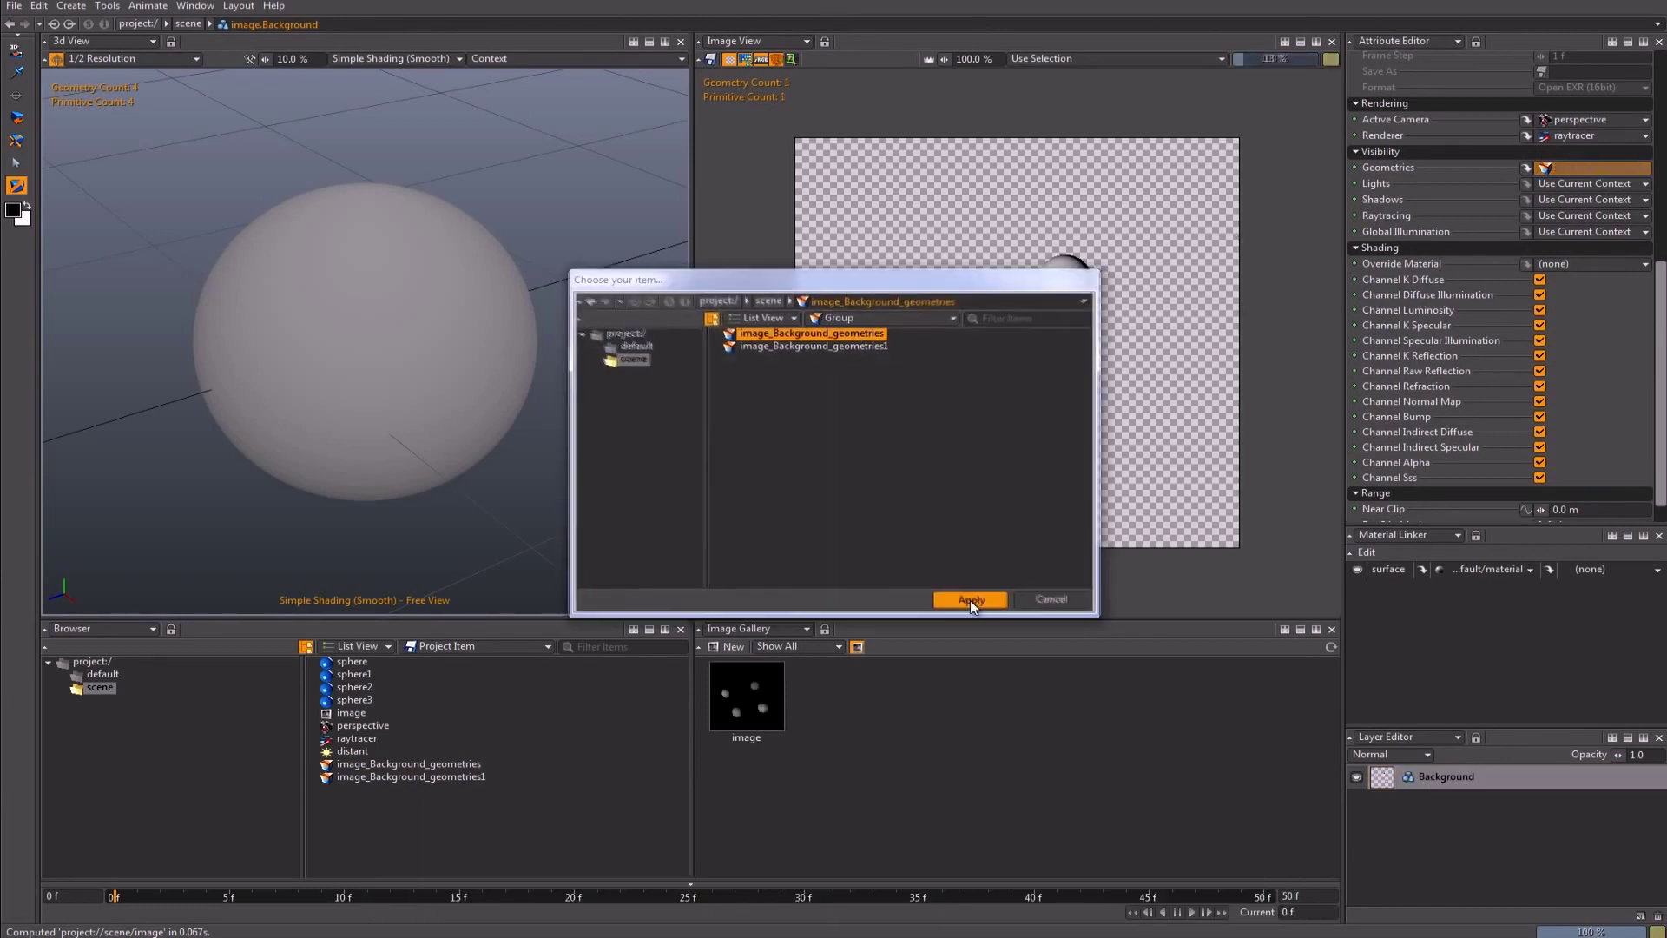
left_click(971, 599)
Step: Switch the Background layer's Geometries attribute to the group image_Background_geometries1
left_click(1584, 169)
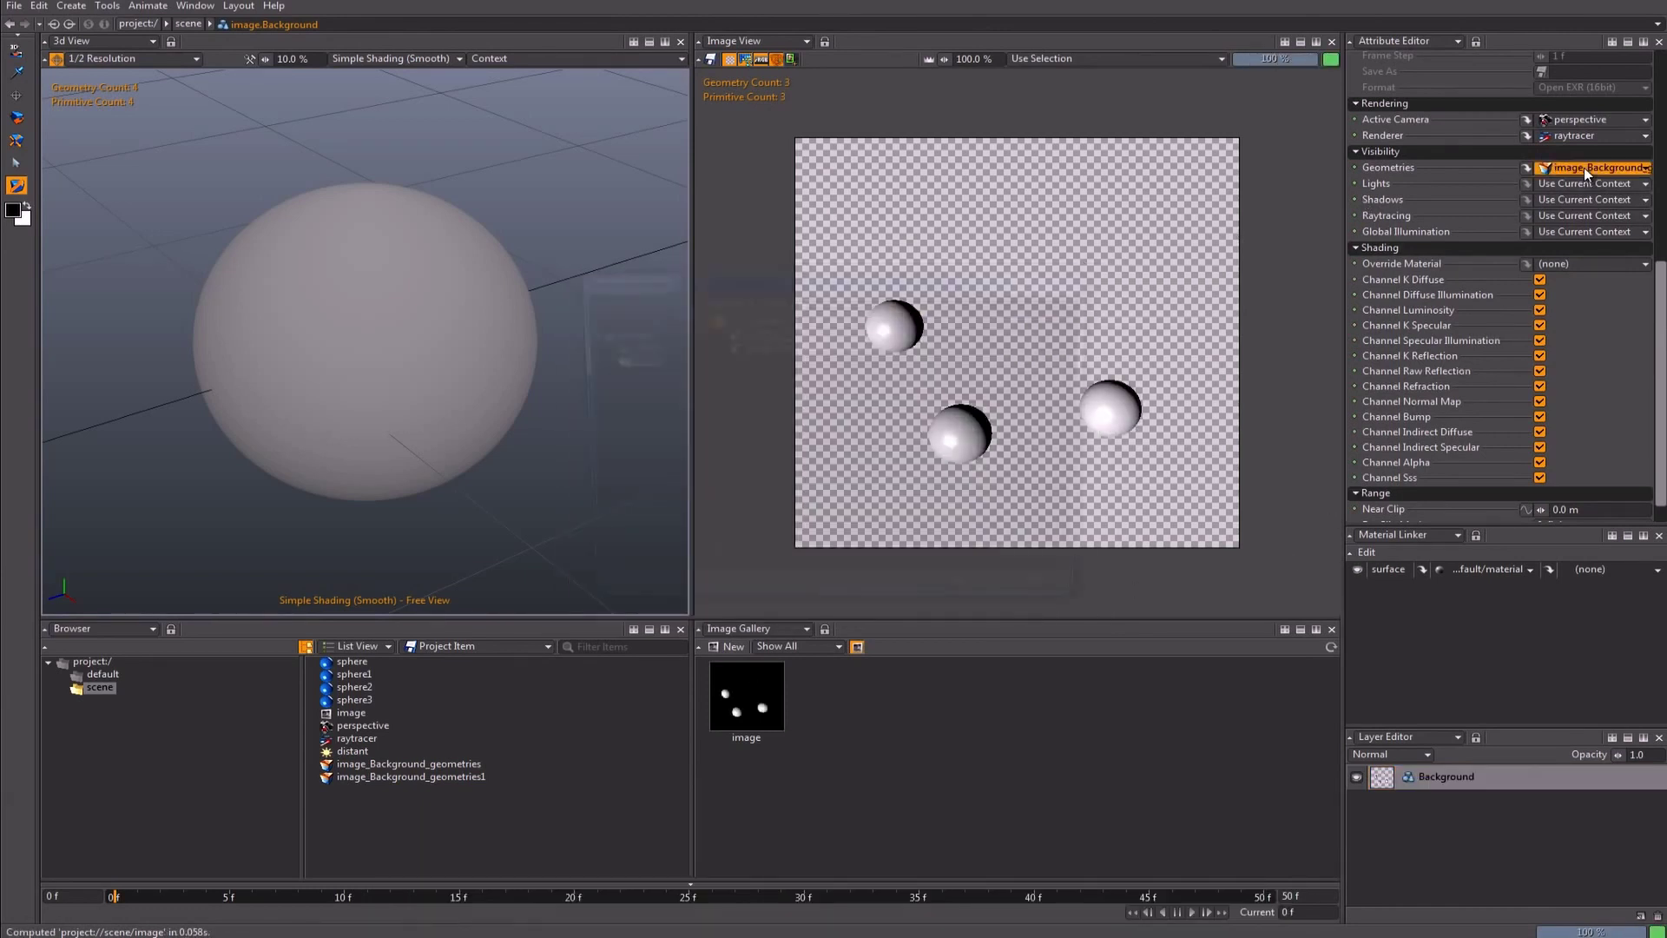
left_click(845, 347)
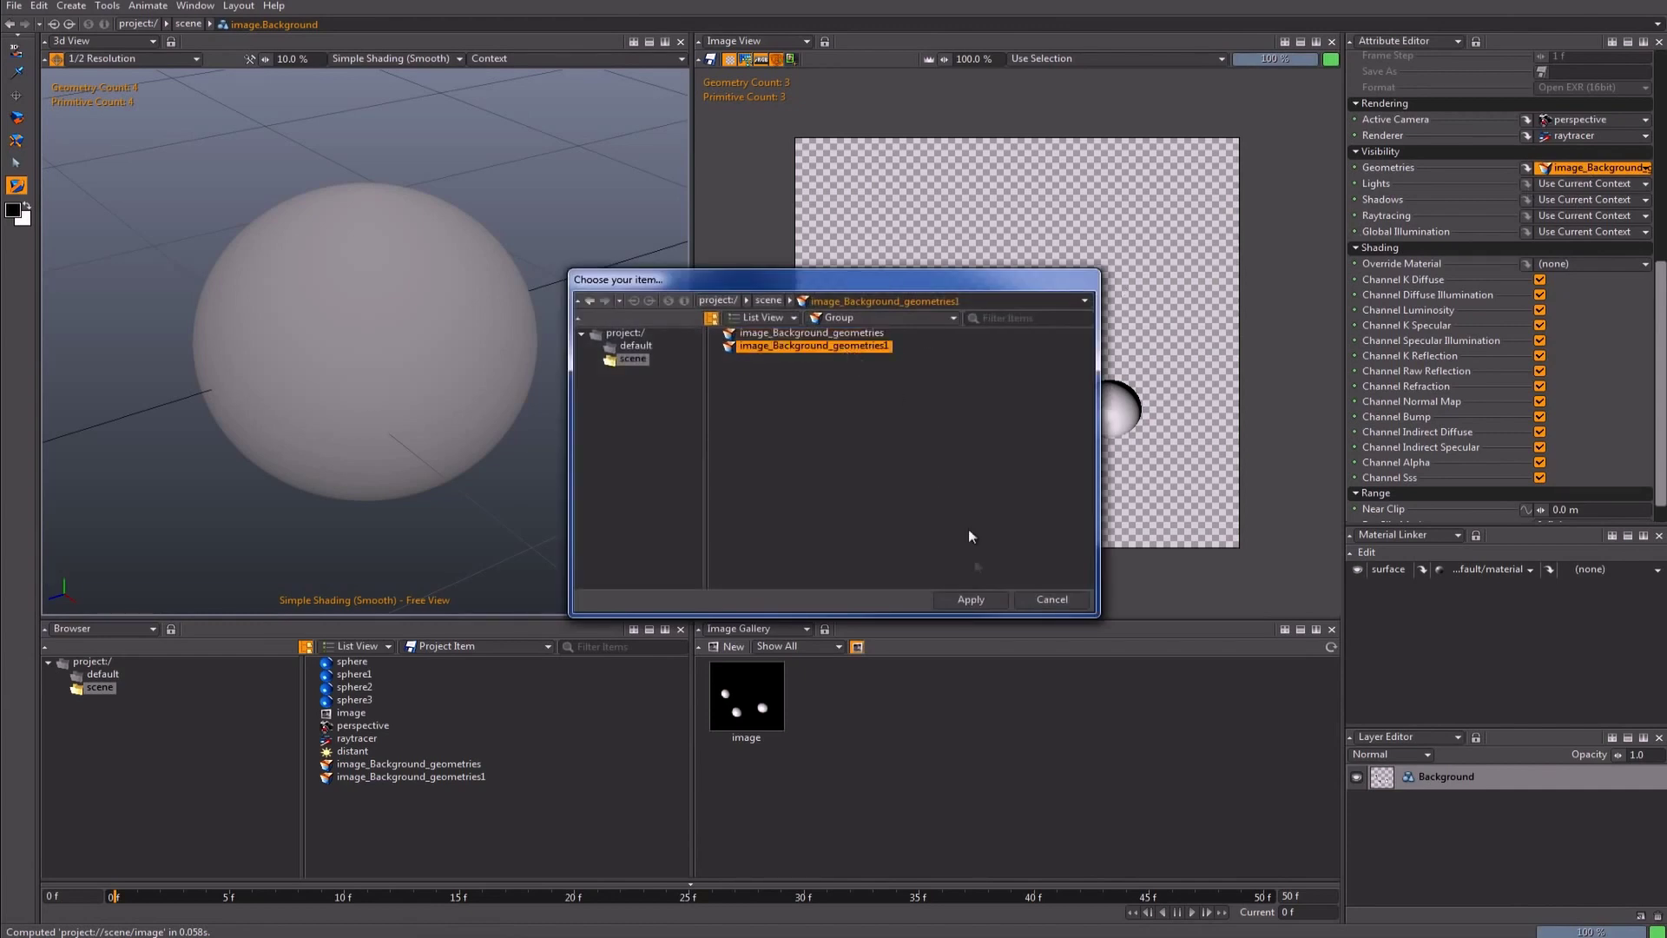
left_click(971, 599)
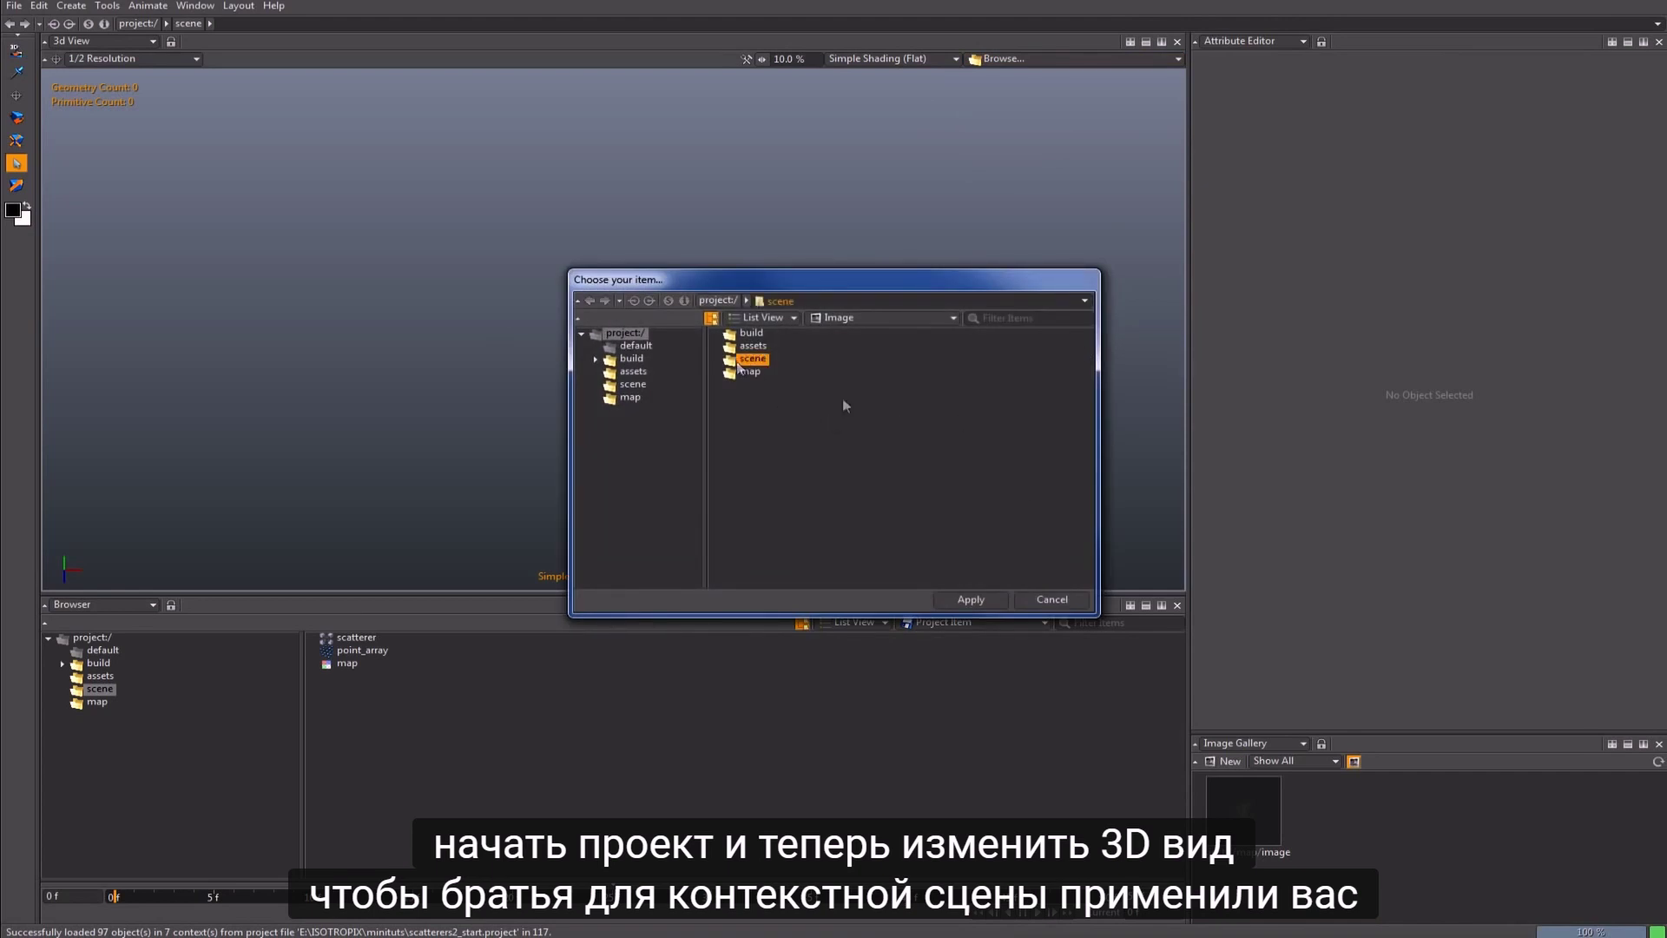
Step: Display the scene context in the 3D View and lock the Attribute Editor on the scatterer's attributes
left_click(971, 599)
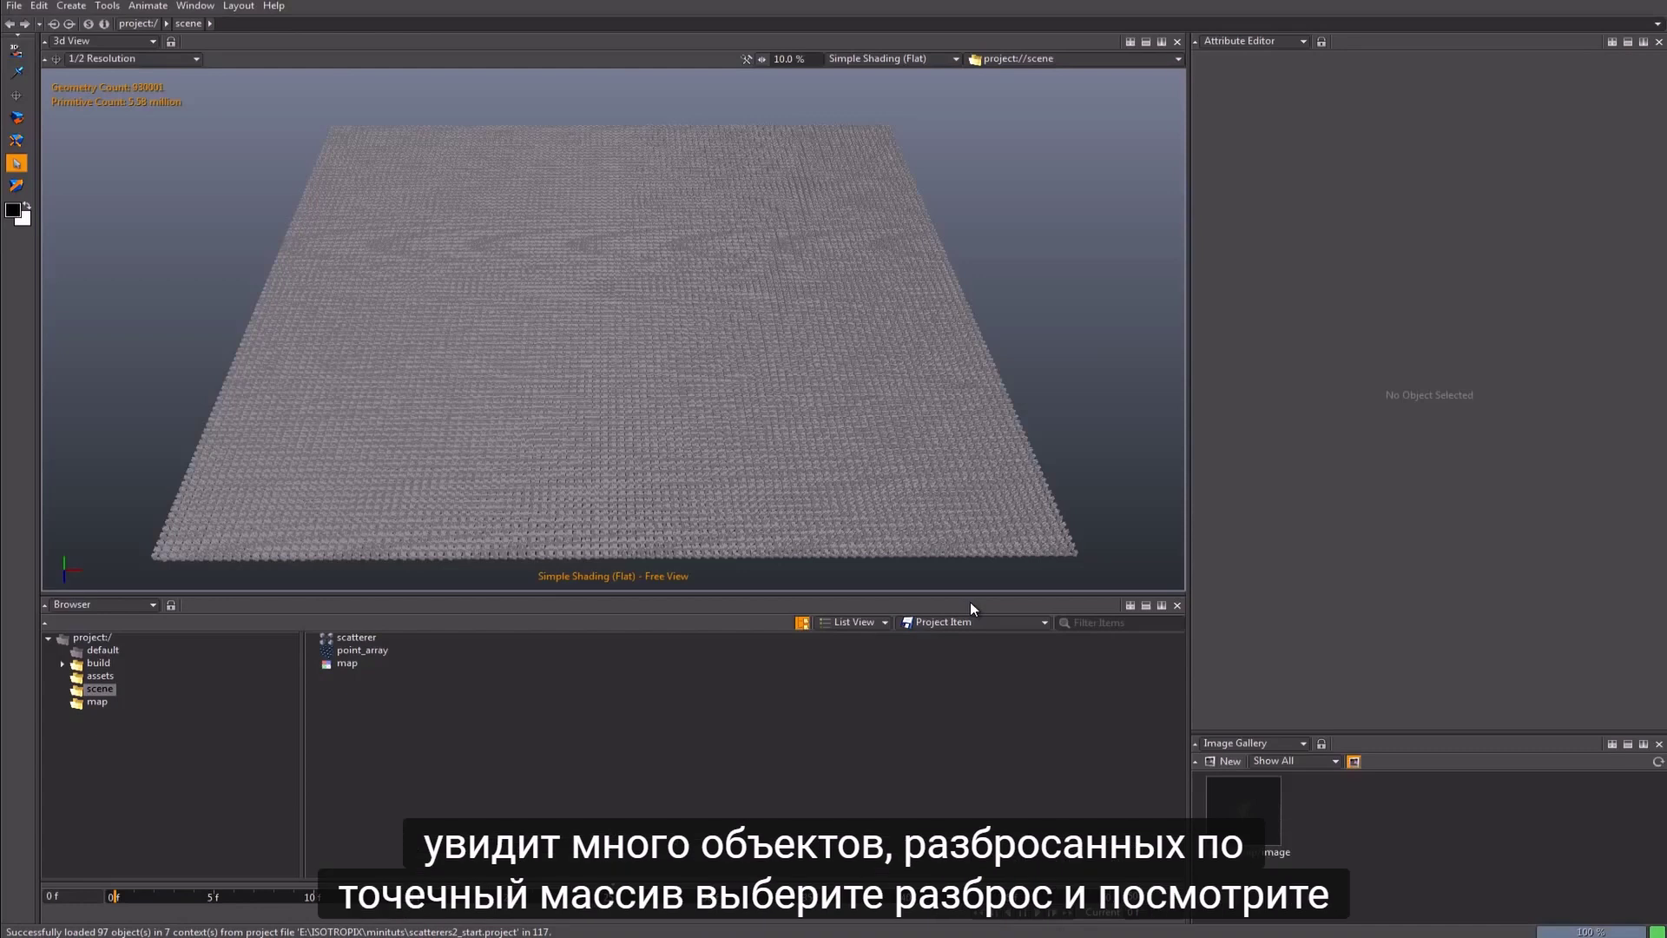
left_click(356, 637)
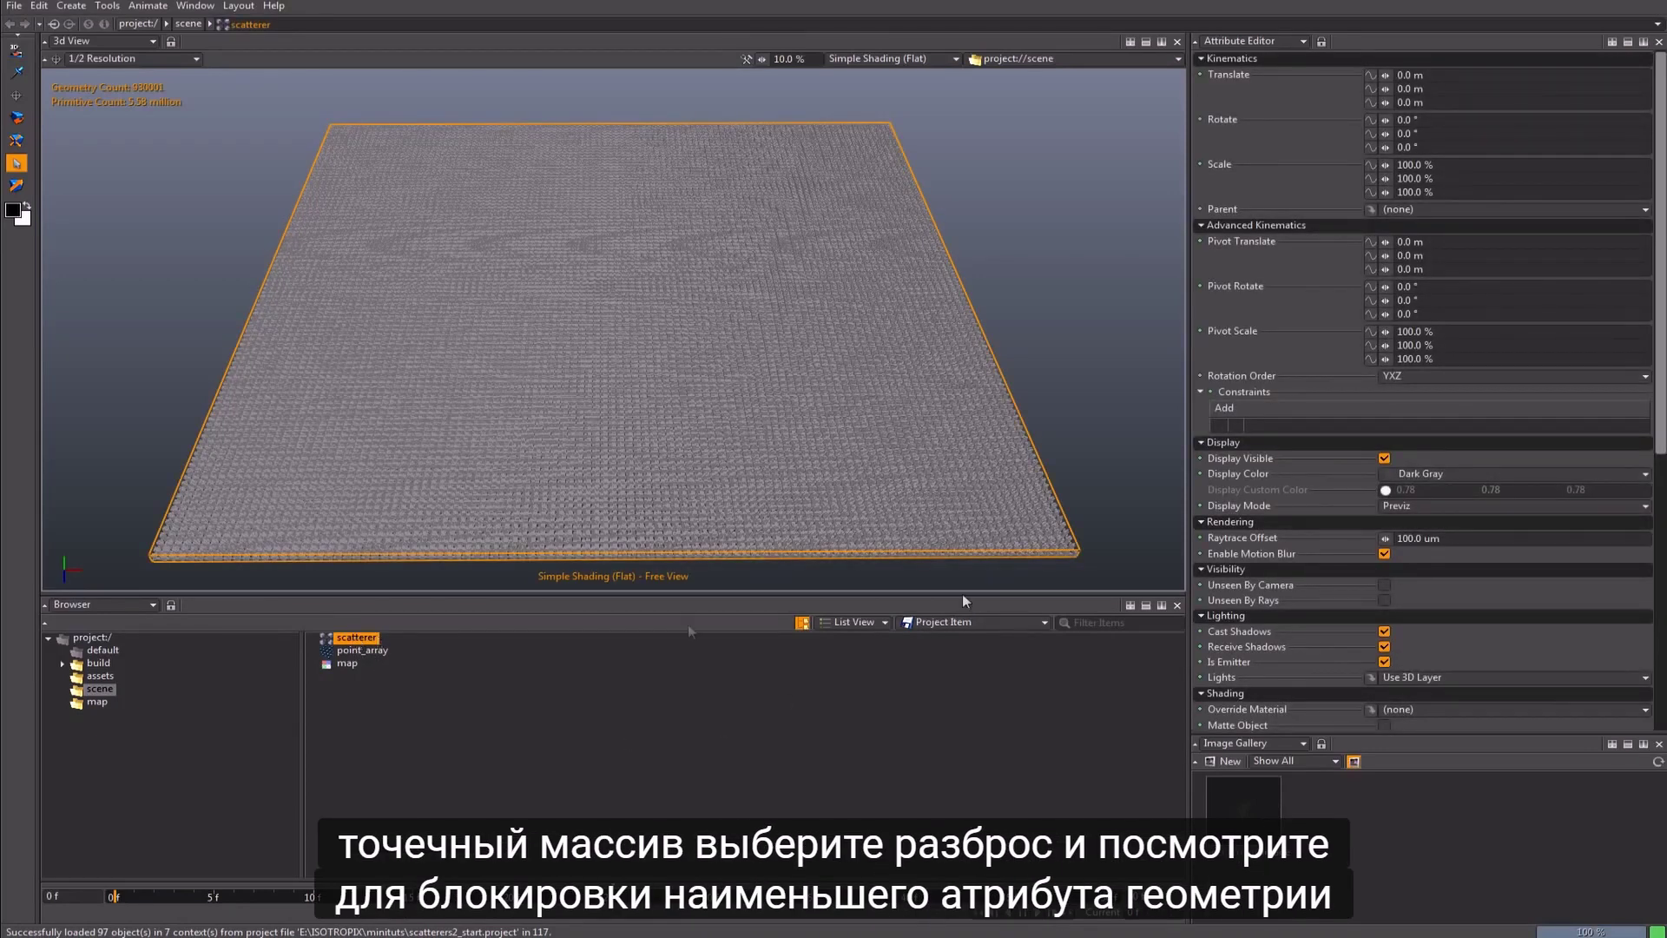
scroll(1612, 401, "down", 5)
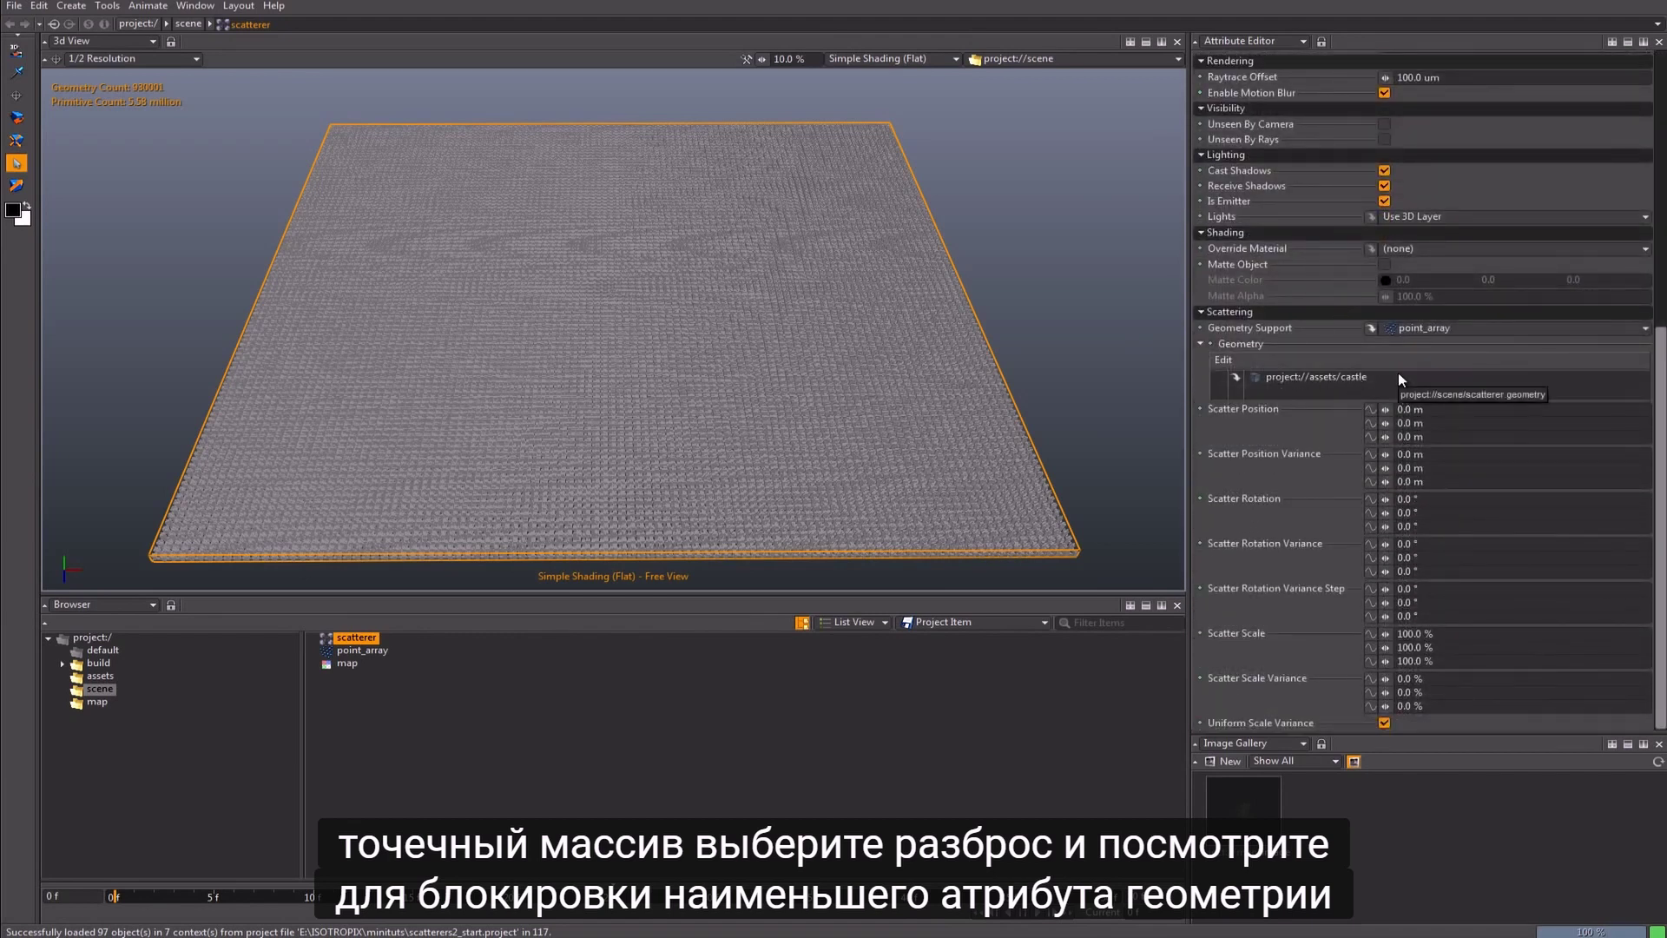
left_click(1321, 42)
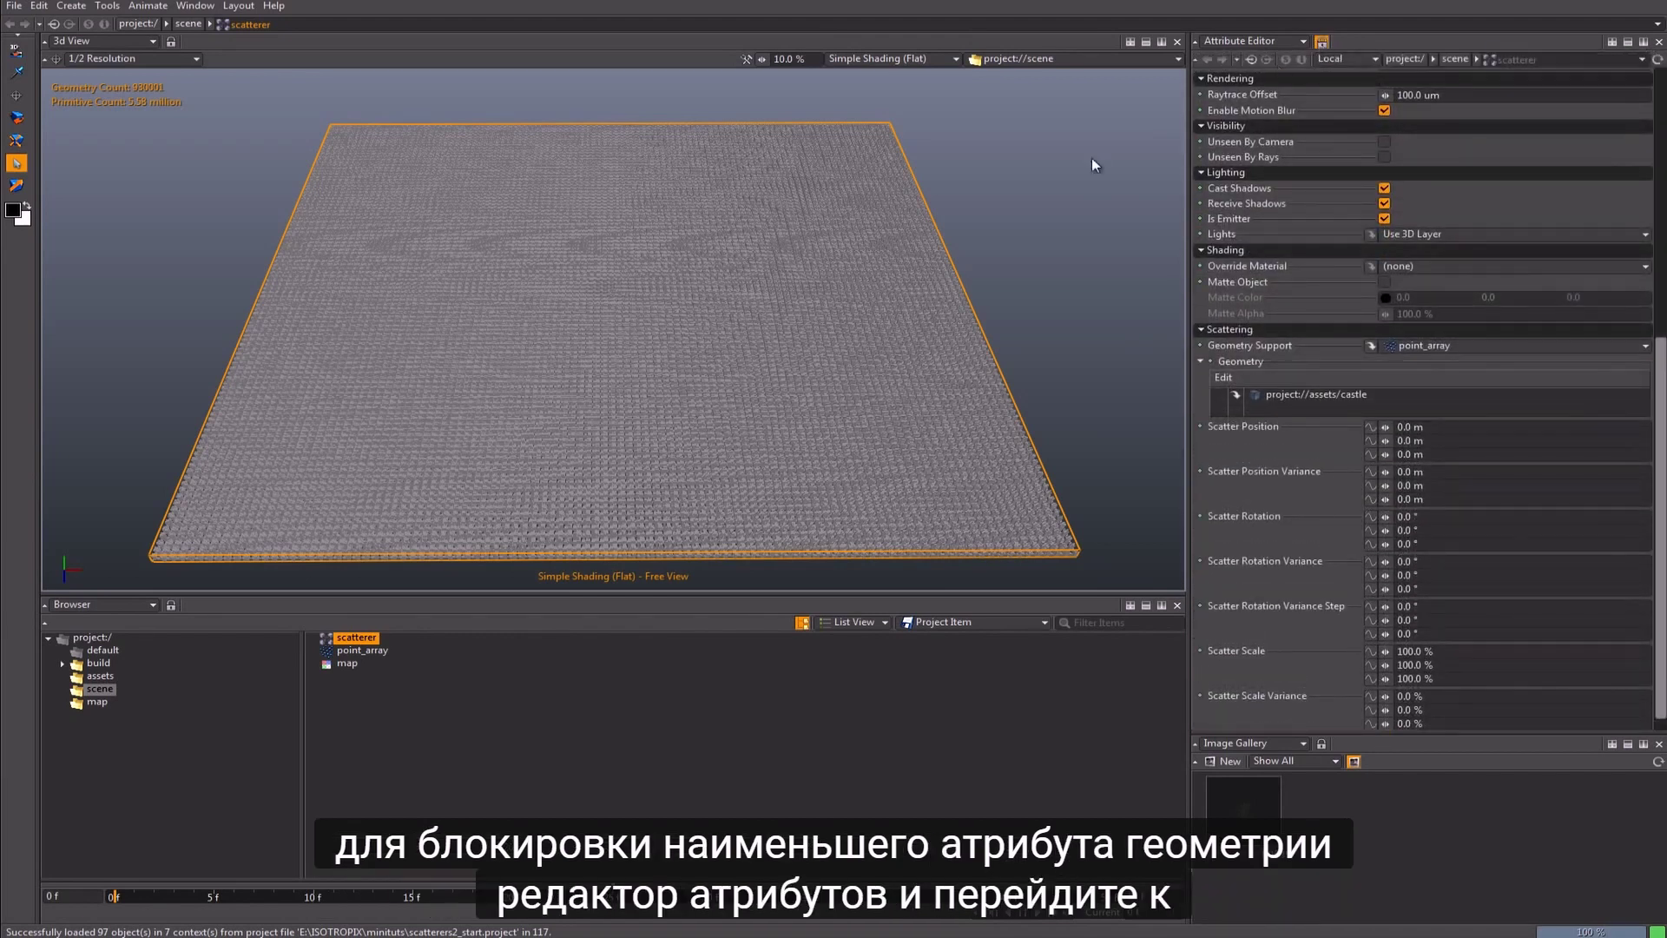
Step: Add the house from the assets context to the scatterer's Geometry list
left_click(100, 676)
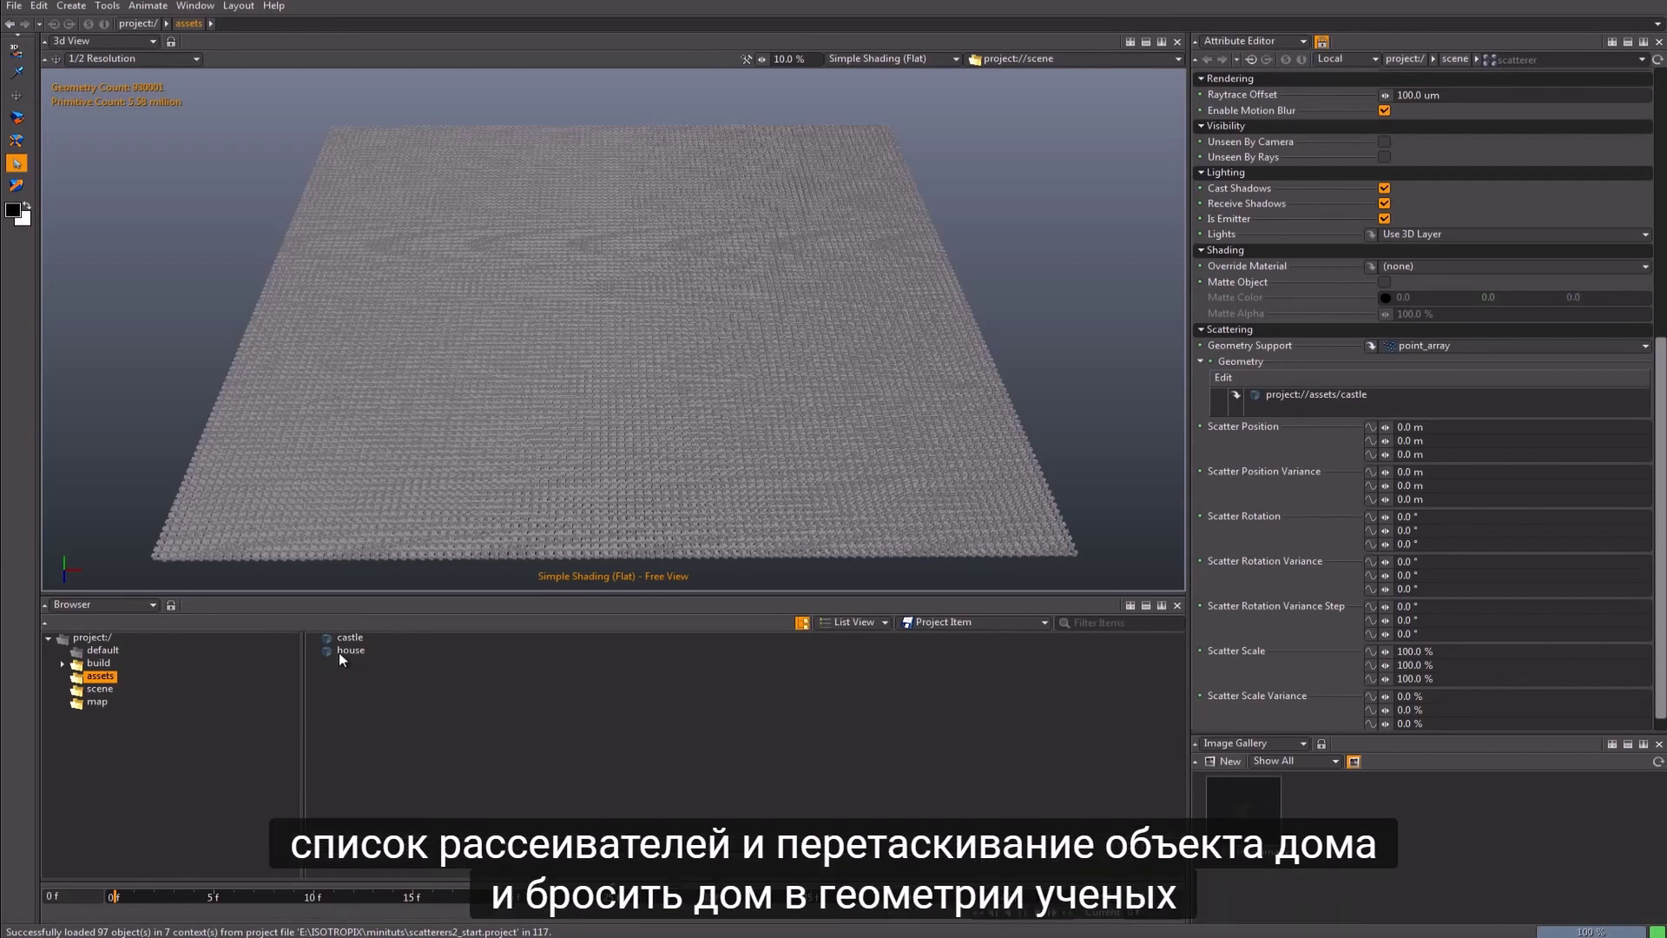
left_click_drag(335, 650, 1343, 405)
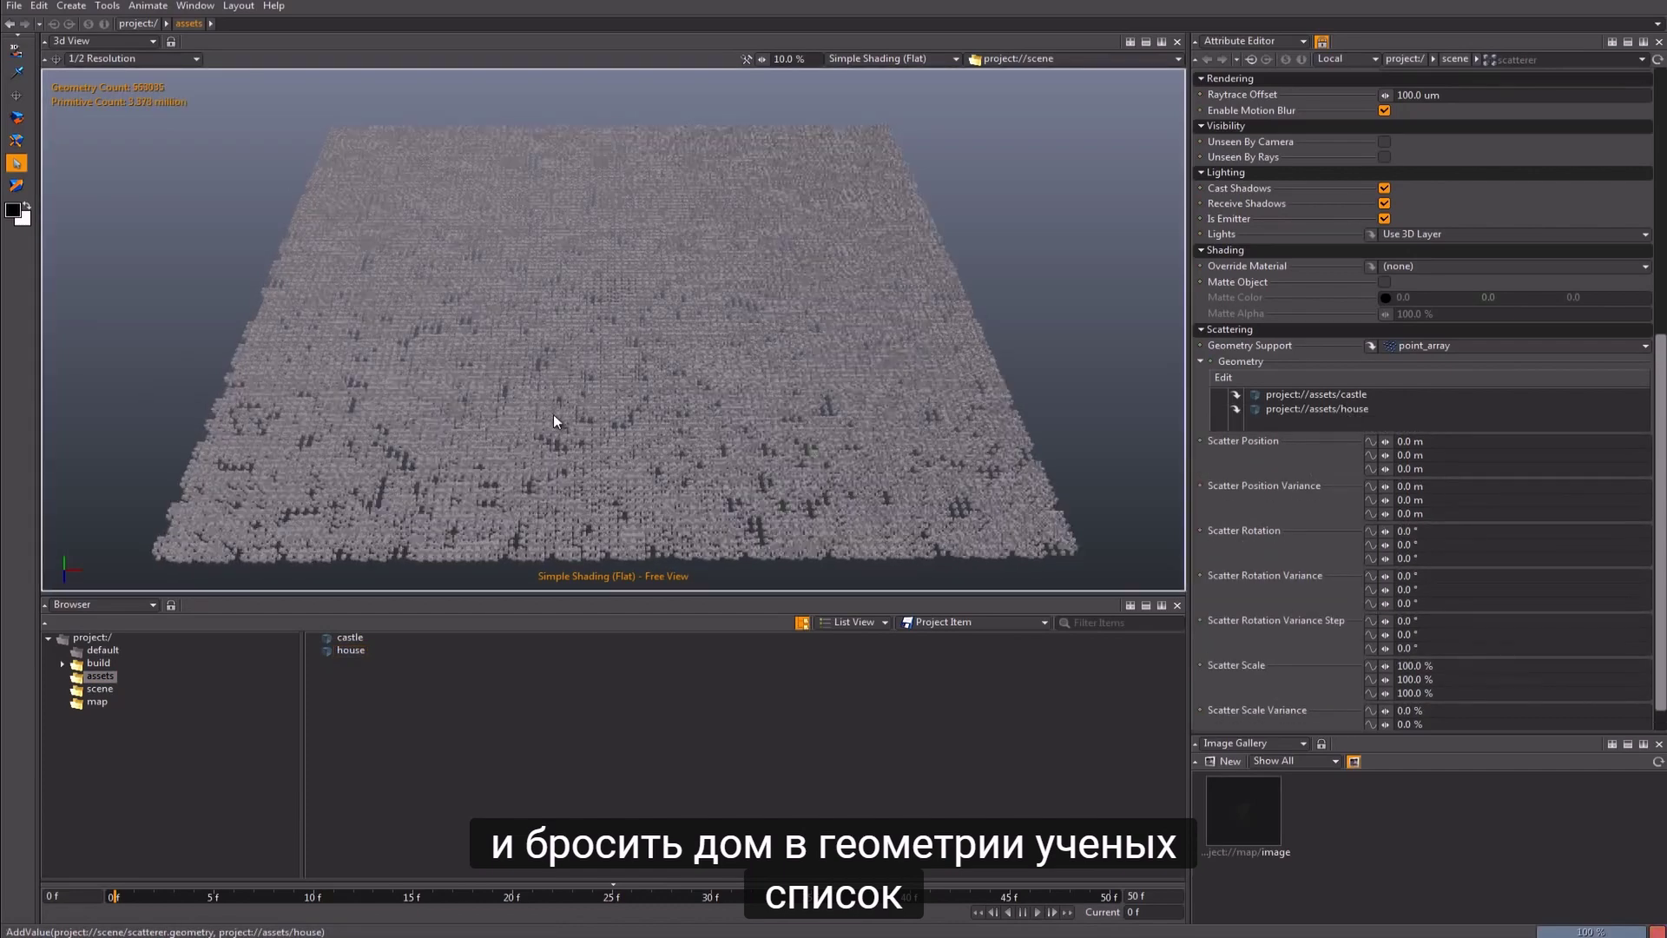
Step: Add the house five more times to the scatterer's Geometry list to increase the share of houses
scroll(565, 415, "up", 5)
scroll(564, 422, "up", 10)
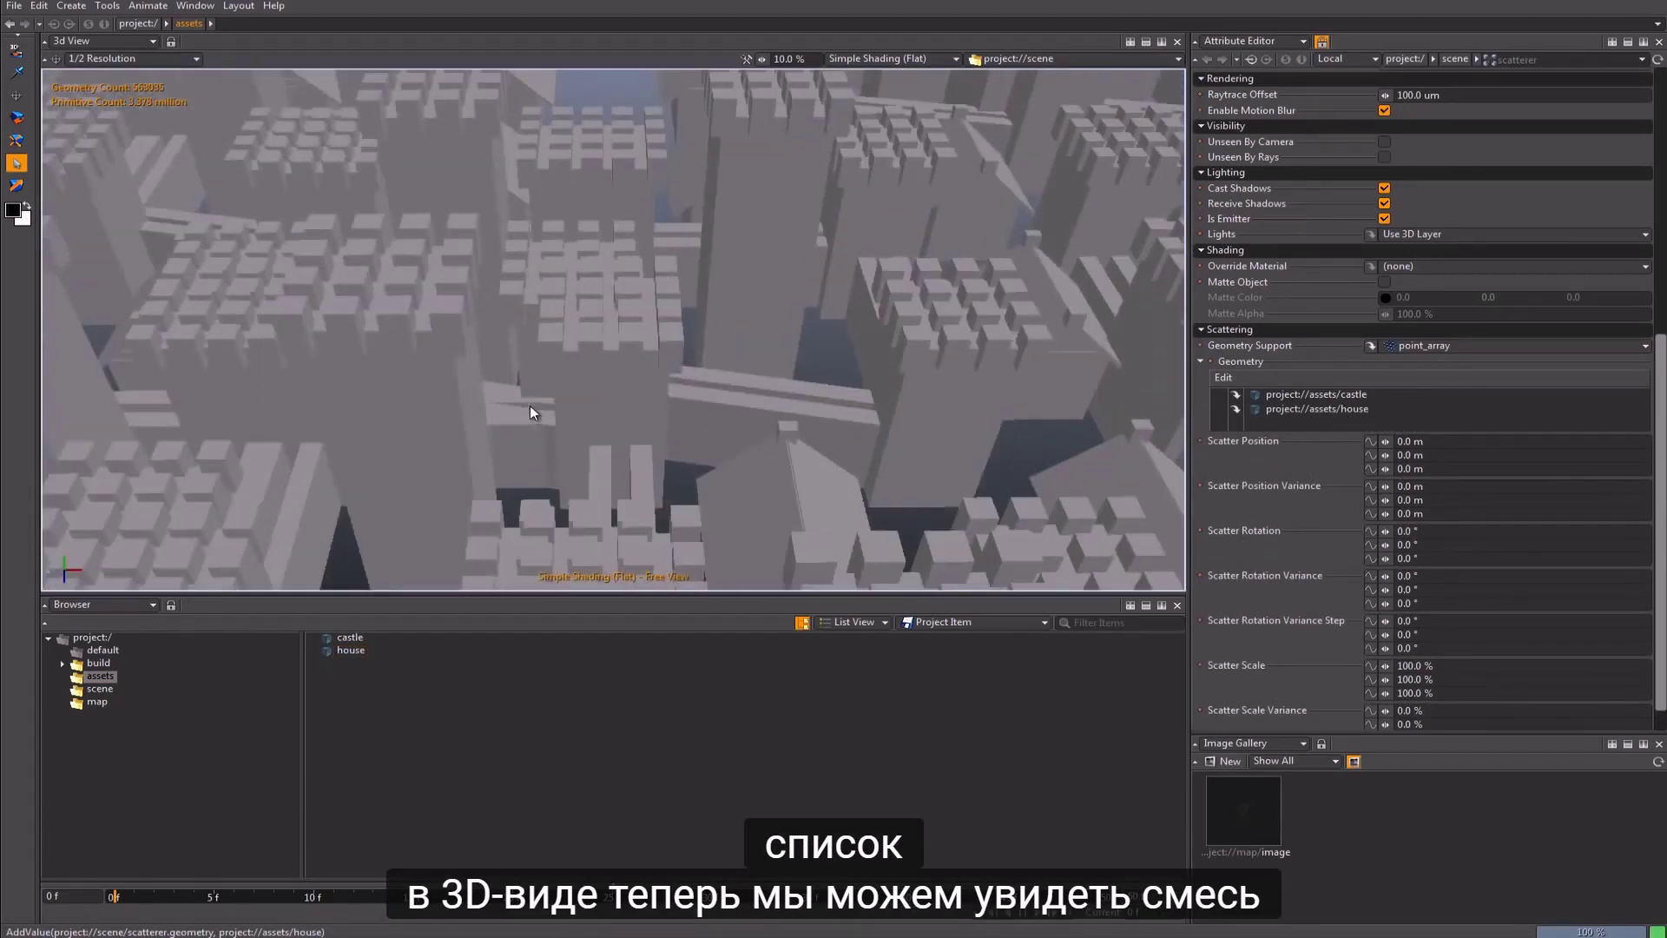
left_click_drag(639, 414, 759, 389, "alt")
scroll(899, 356, "down", 10)
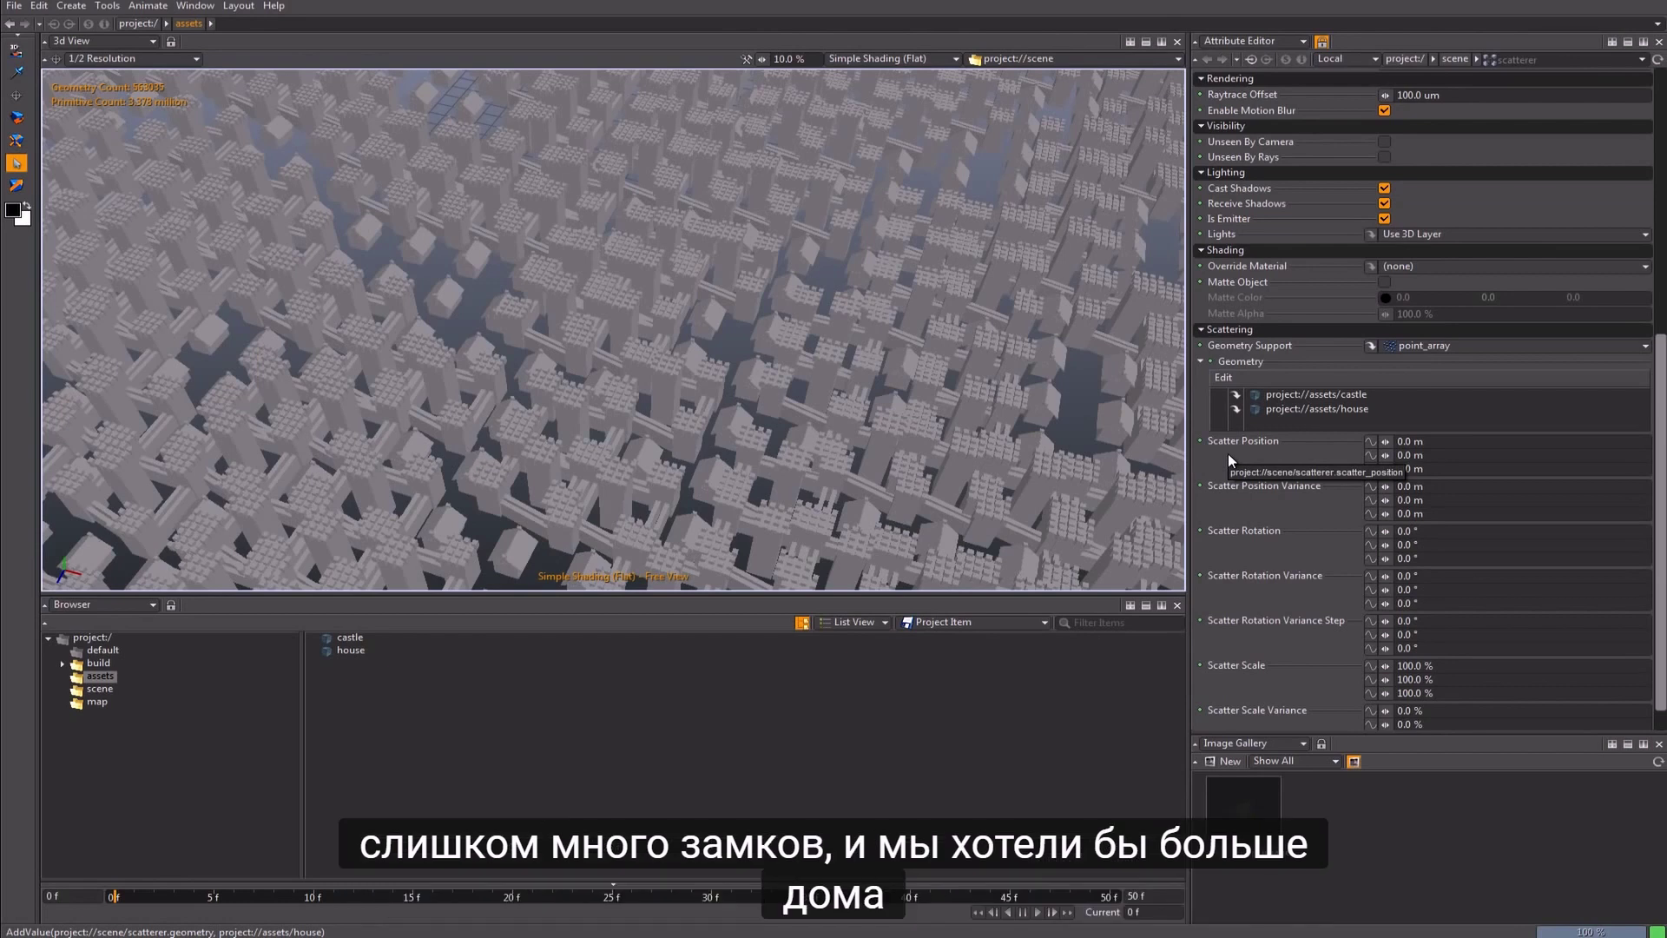
left_click(332, 649)
left_click_drag(331, 648, 1448, 430)
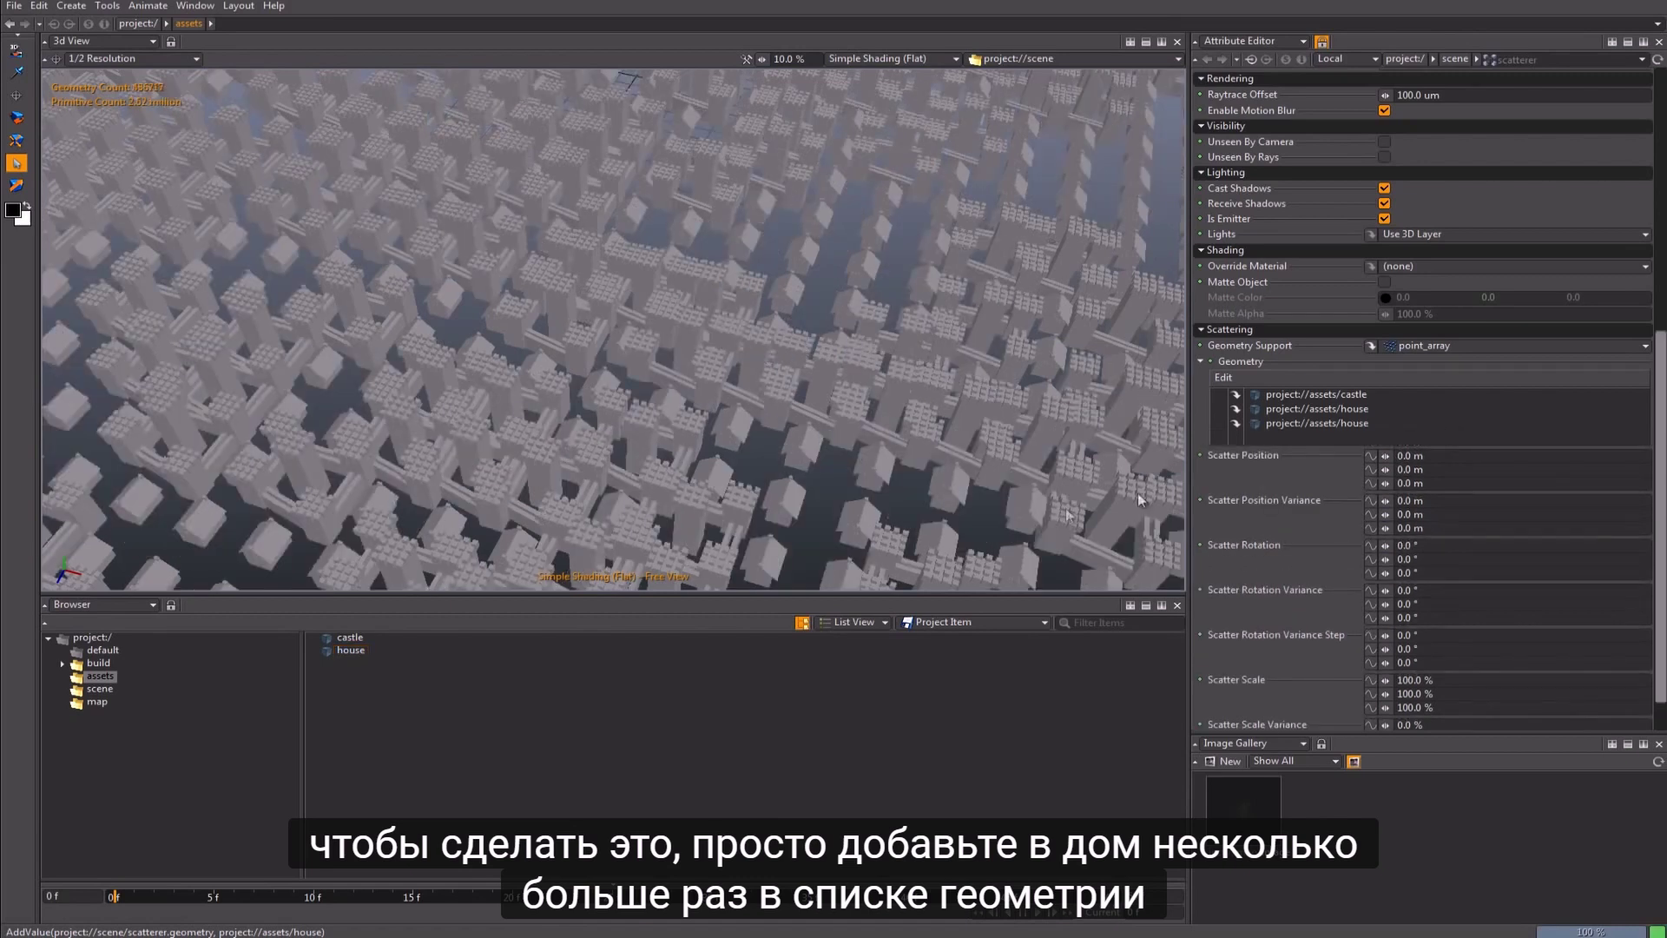
left_click_drag(344, 650, 1438, 437)
left_click_drag(349, 650, 1434, 467)
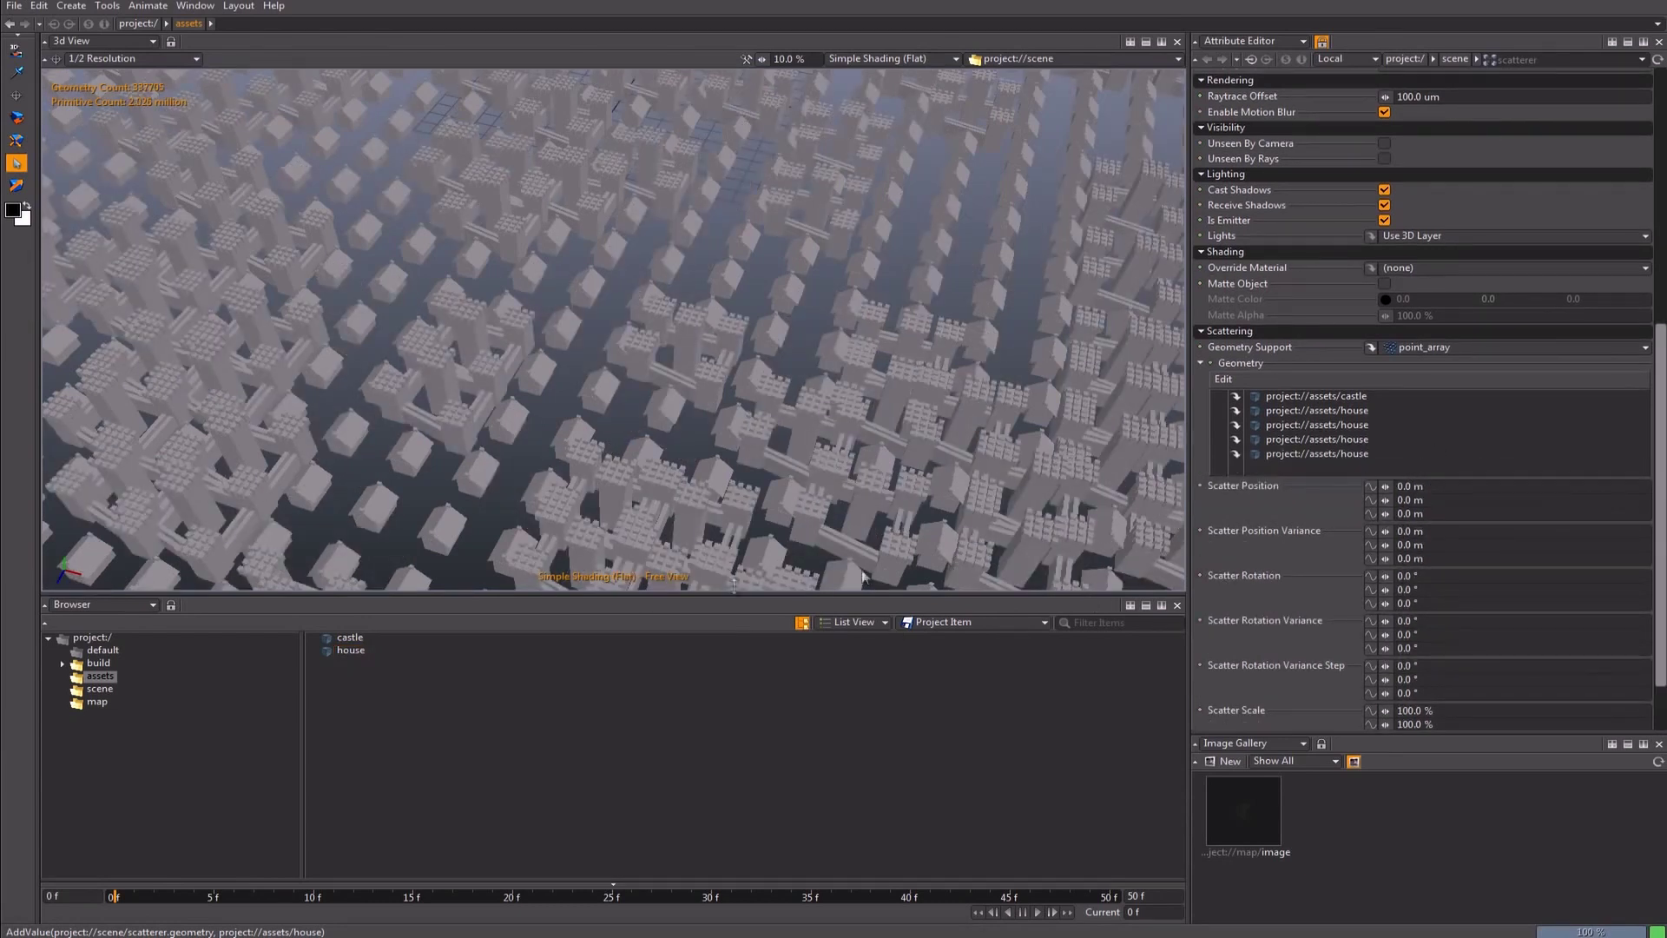
left_click_drag(354, 650, 1377, 486)
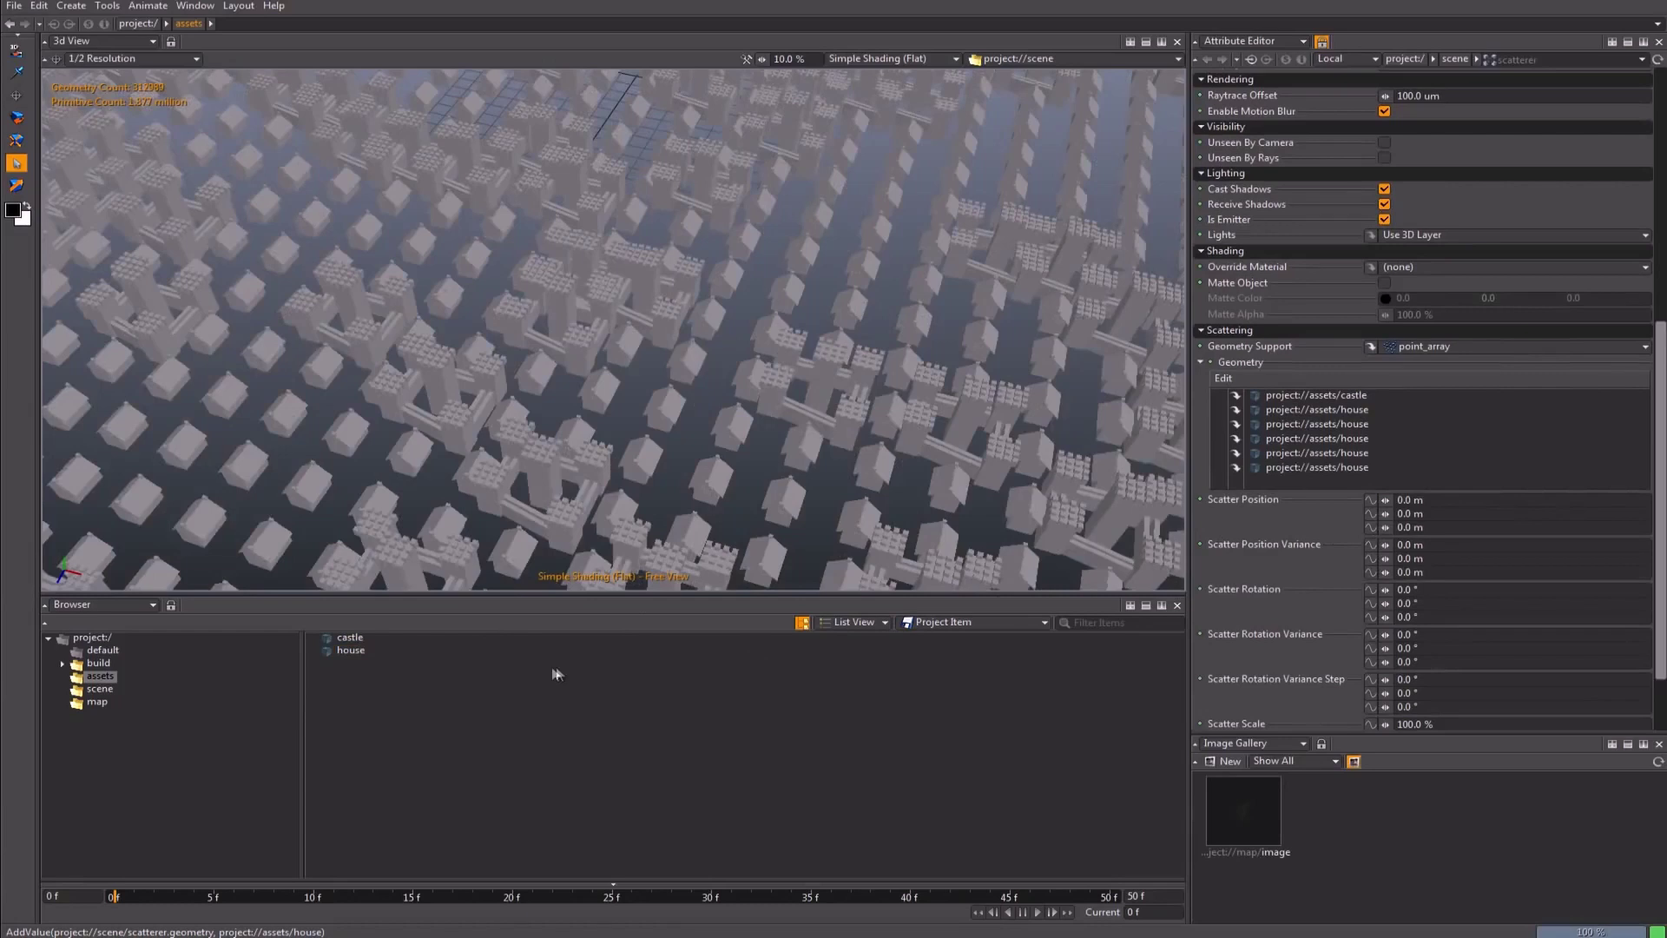
left_click_drag(321, 653, 1466, 460)
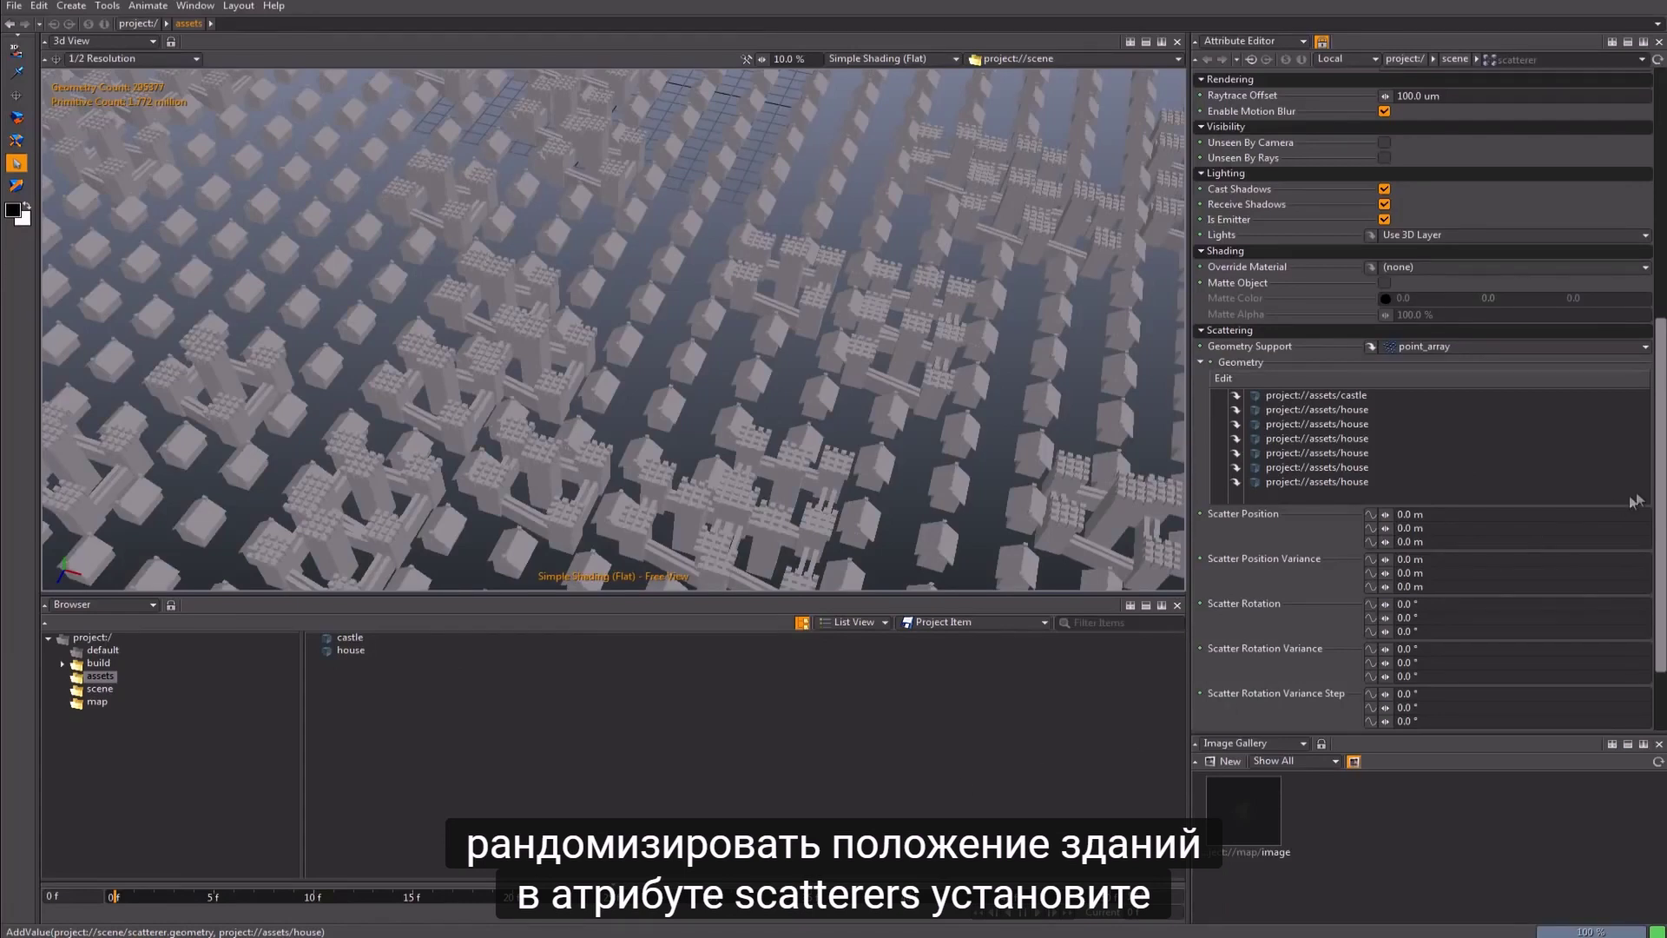
Step: Set the scatterer's Scatter Position Variance to 1 m on the X and Z axes
scroll(1660, 628, "down", 3)
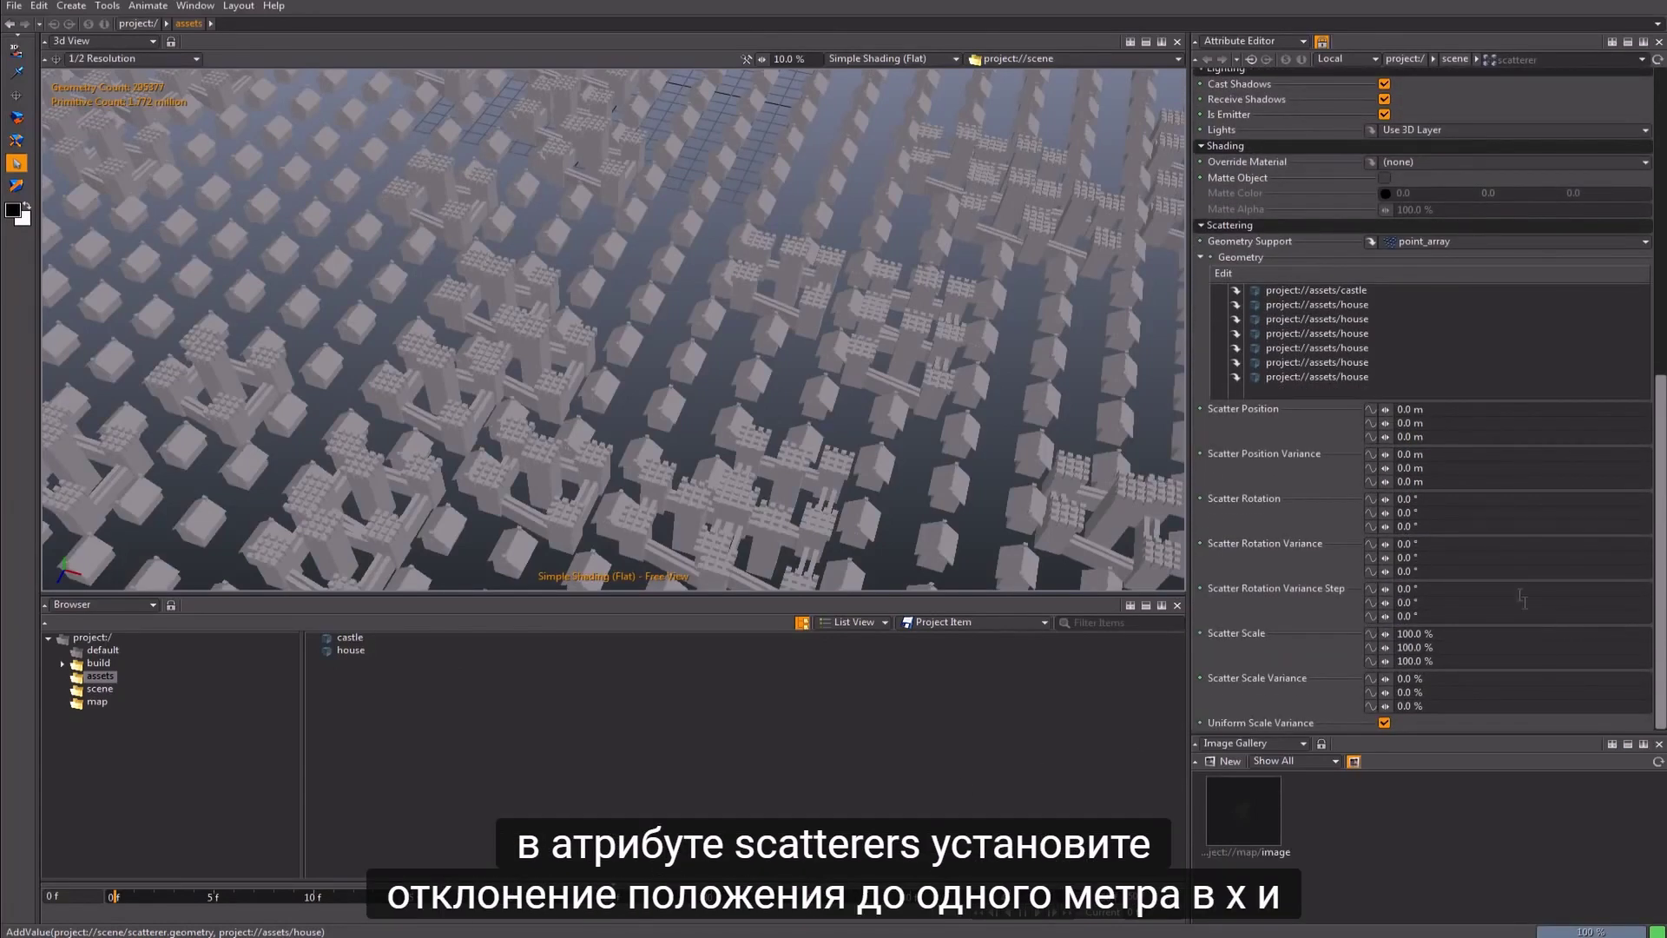
left_click(1408, 454)
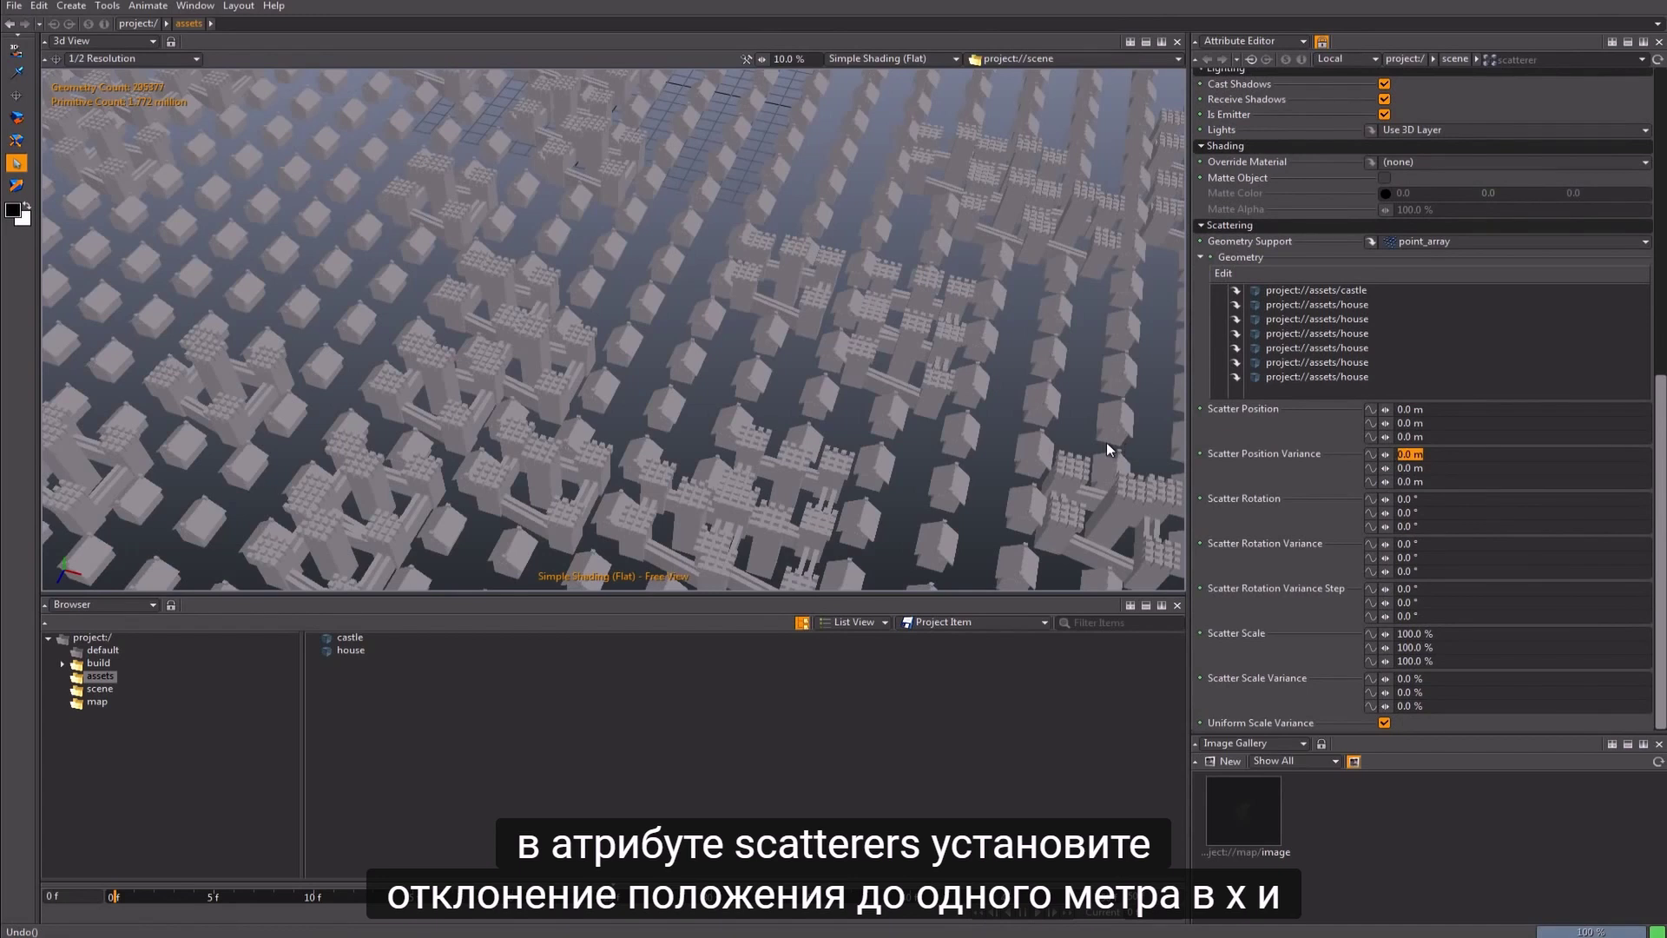
type("1")
left_click(1410, 481)
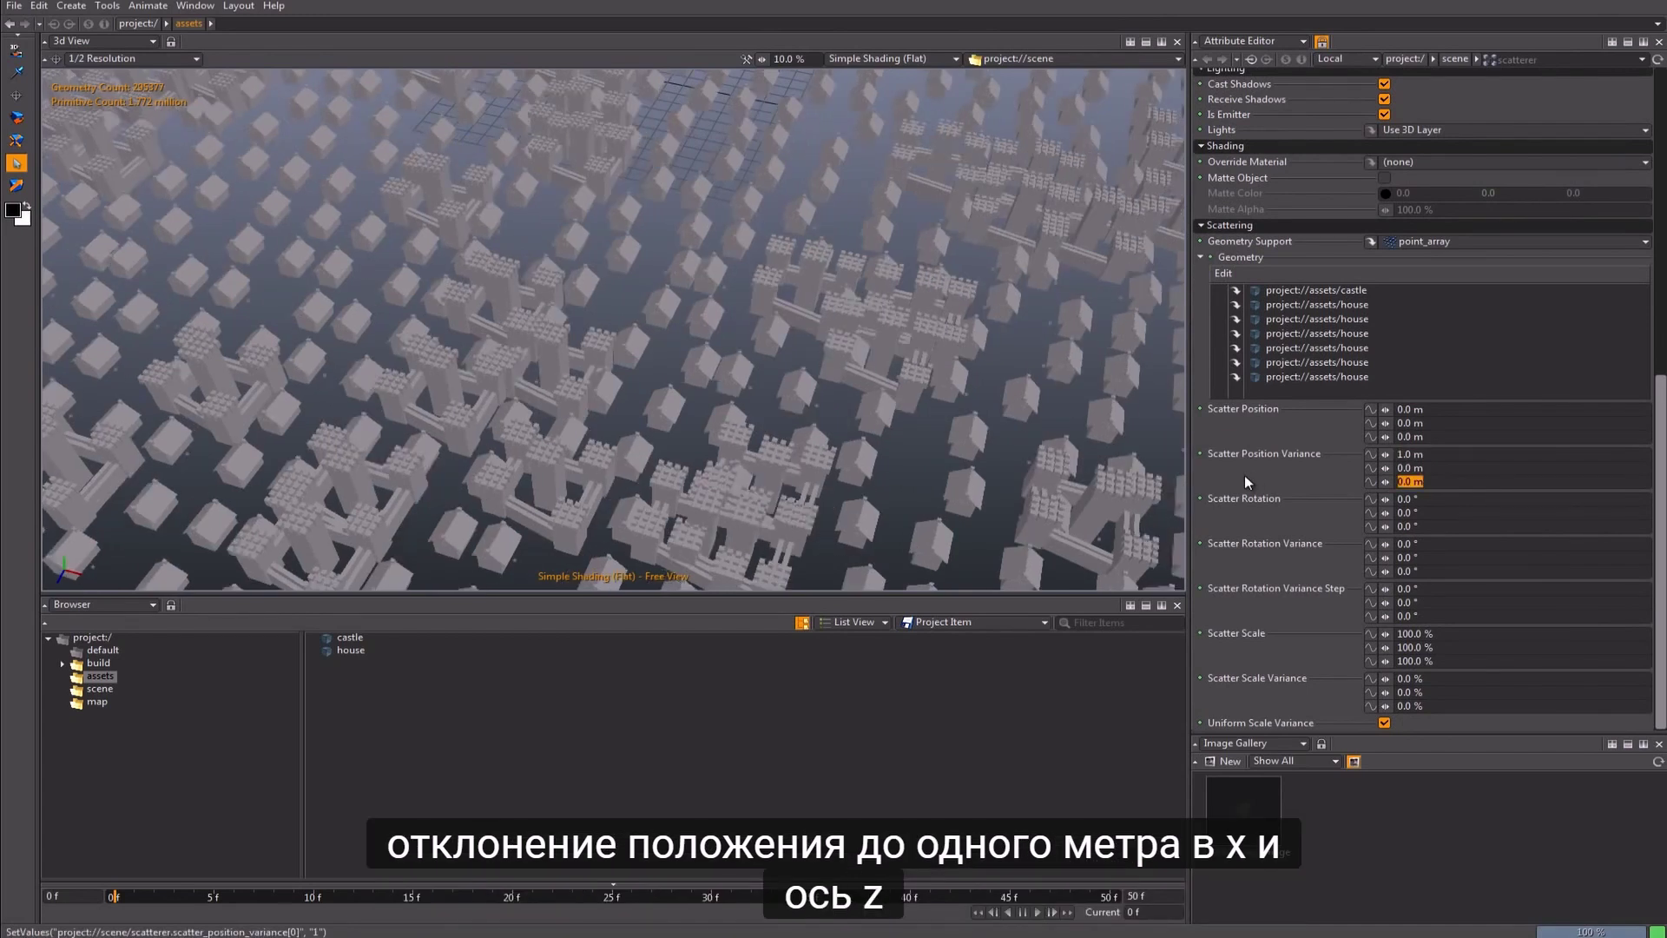
type("1")
key("Return")
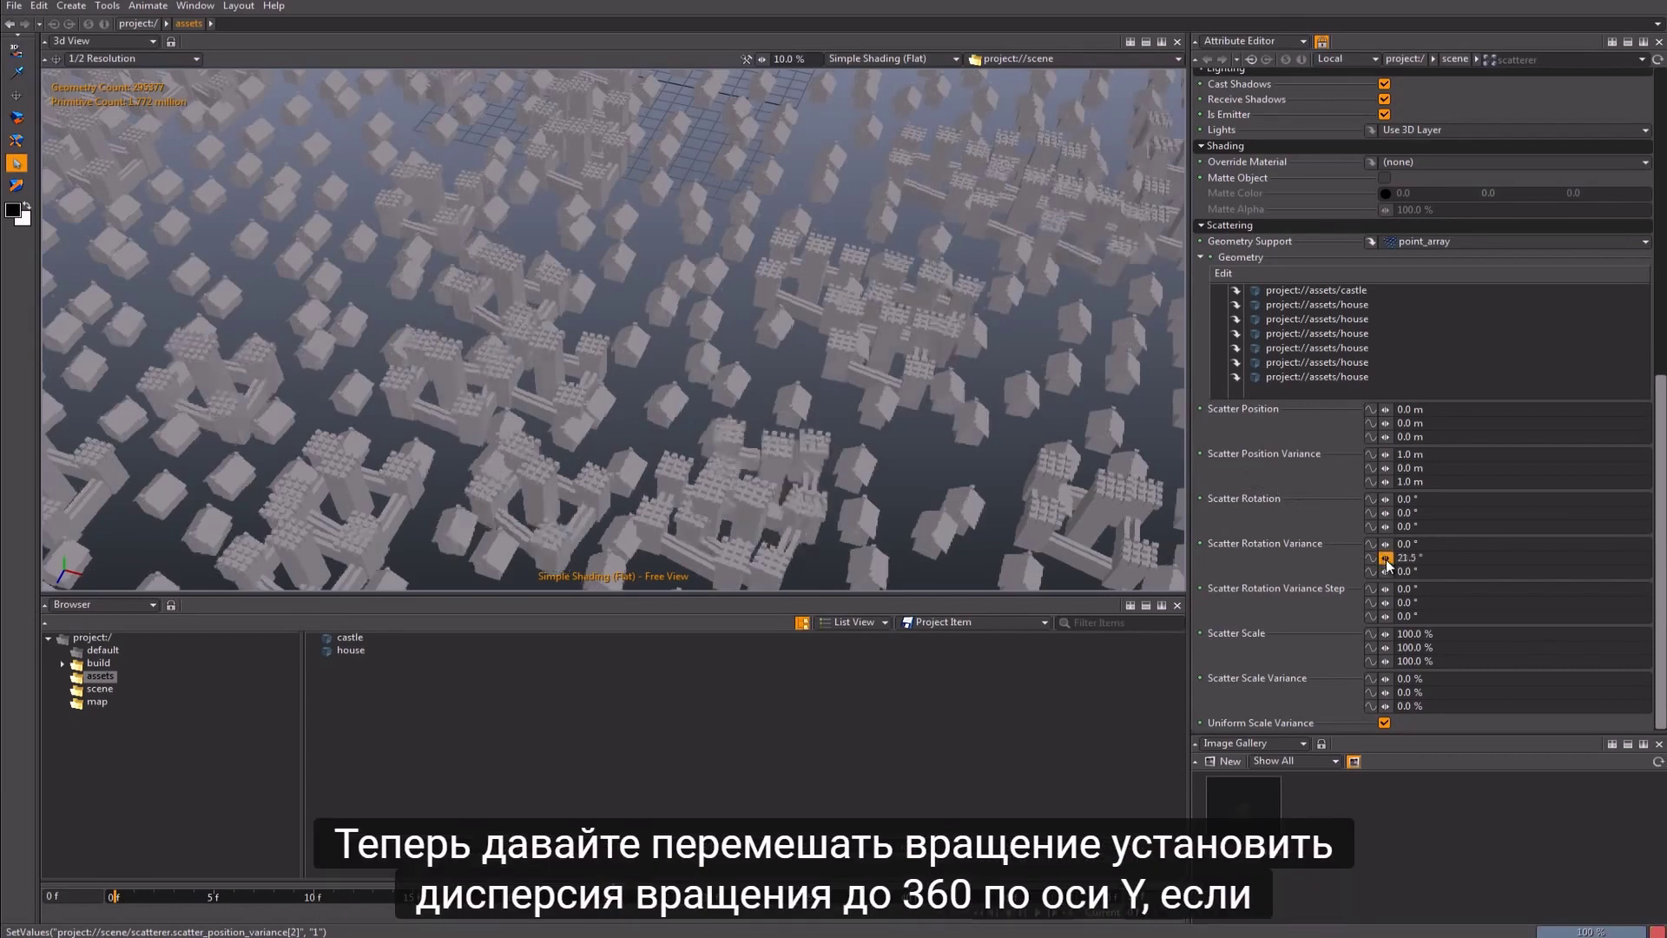
Step: Set the scatterer's Scatter Rotation Variance to 360° and its Scatter Rotation Variance Step to 90° on the Y axis
left_click_drag(1386, 559, 1440, 559)
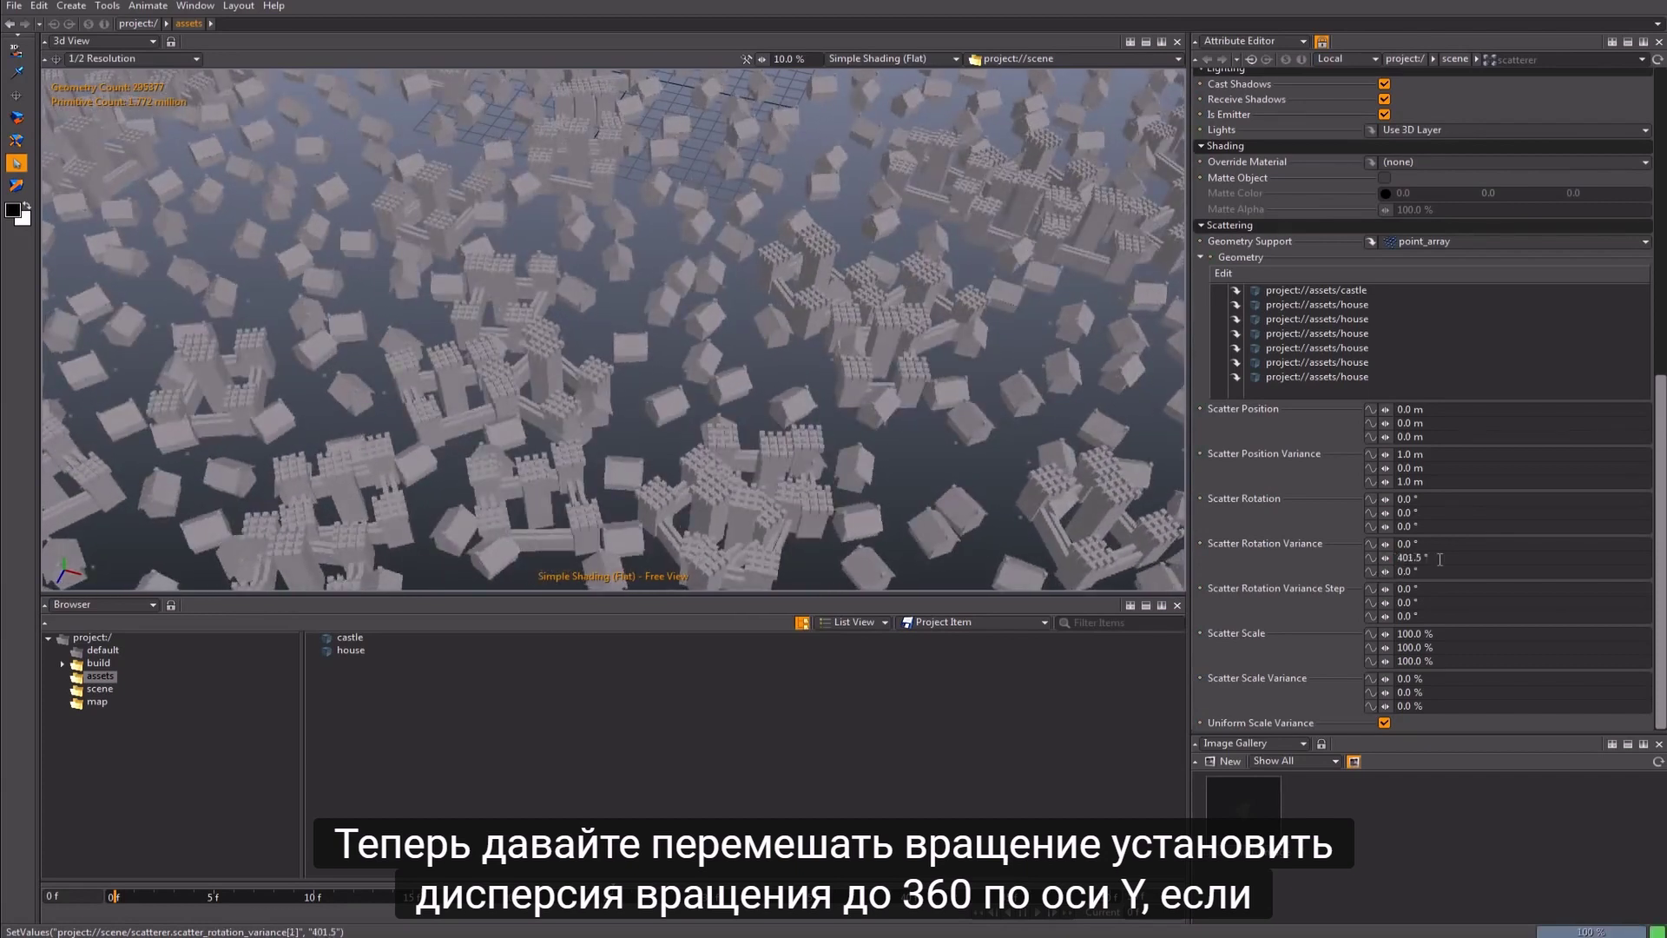
double_click(1428, 558)
type("360")
key("Return")
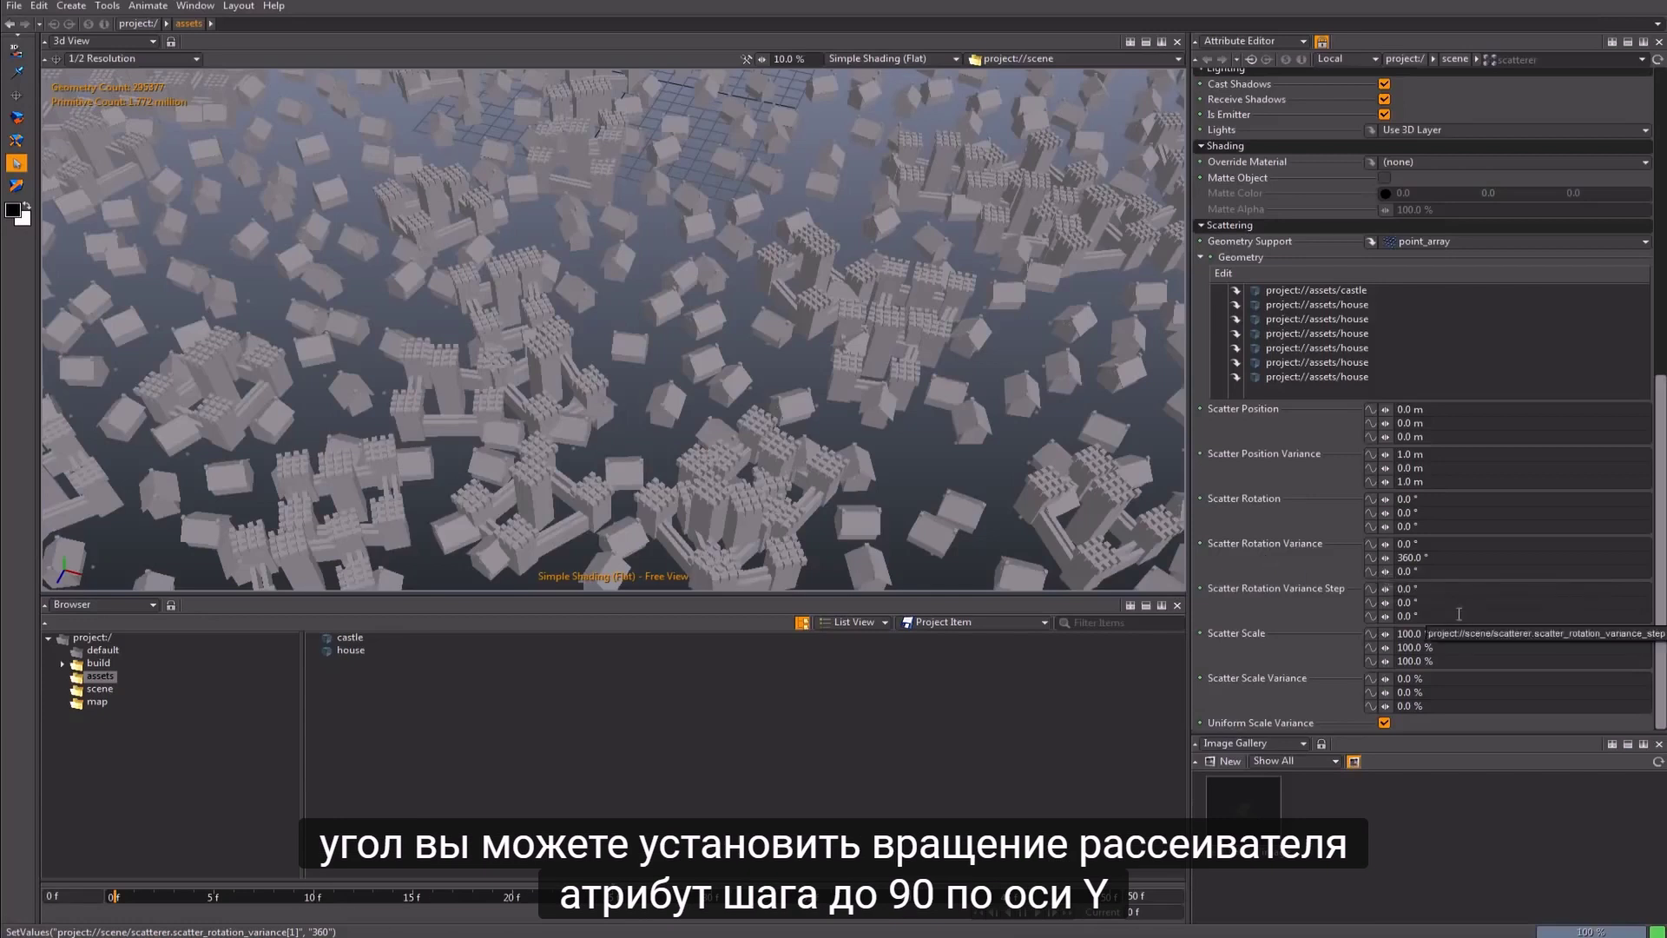
left_click_drag(1437, 602, 1271, 596)
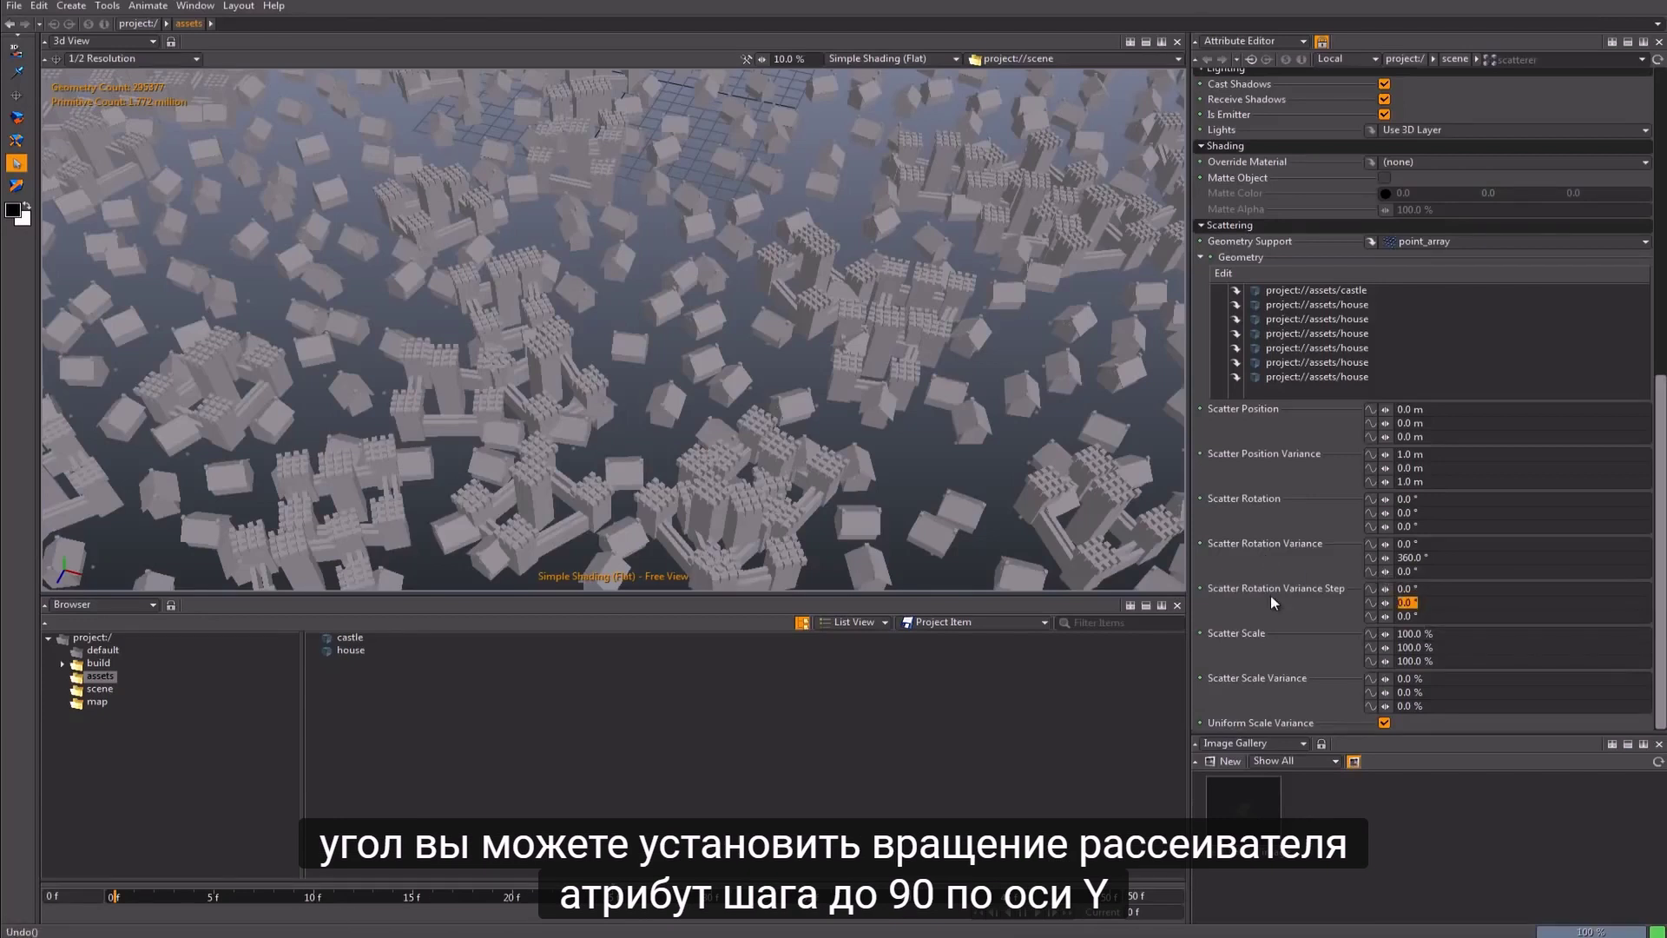
type("90")
key("Return")
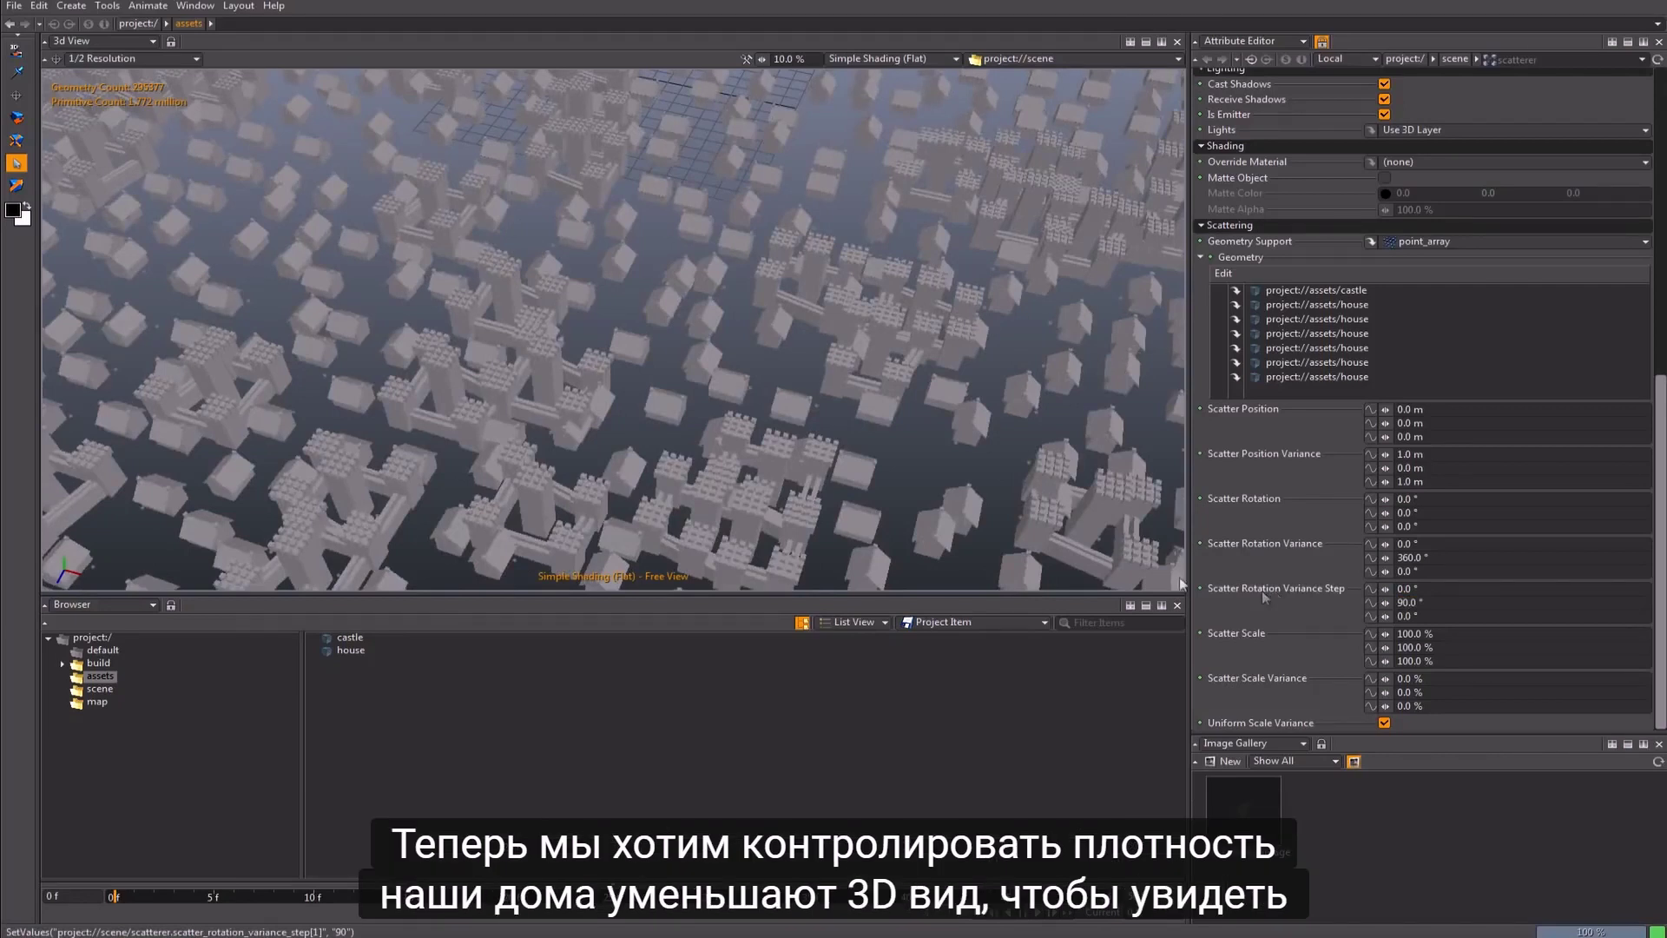
Step: Select point_array in the scene context and load its attributes into the locked Attribute Editor
scroll(647, 374, "down", 5)
scroll(649, 374, "down", 8)
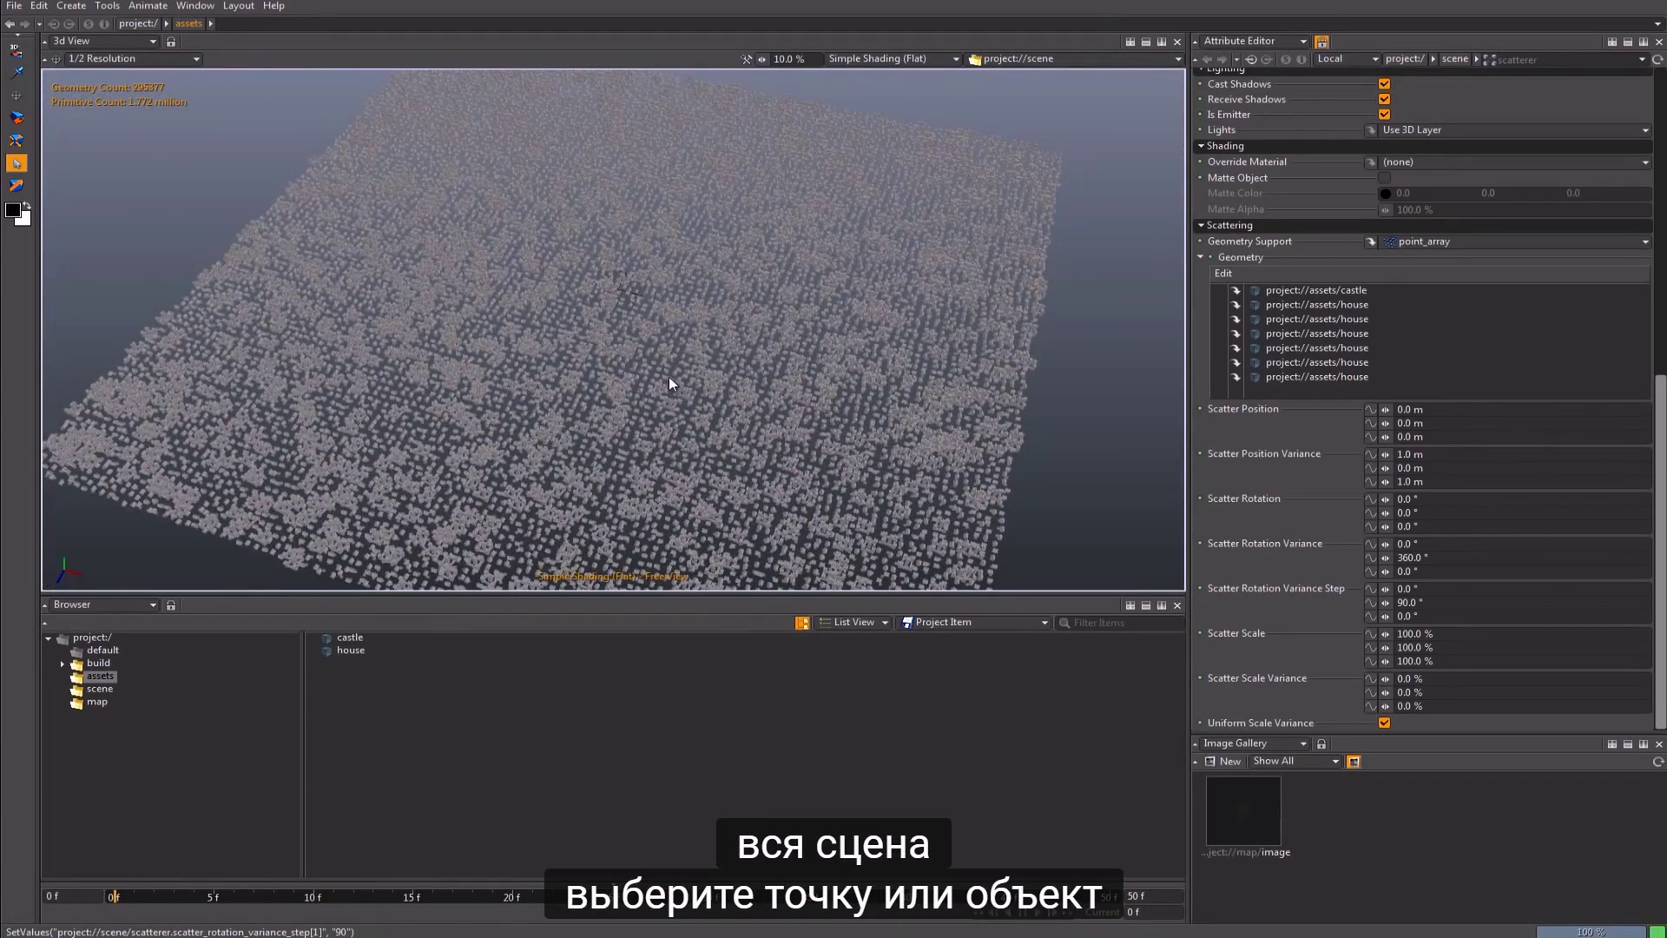
left_click(99, 688)
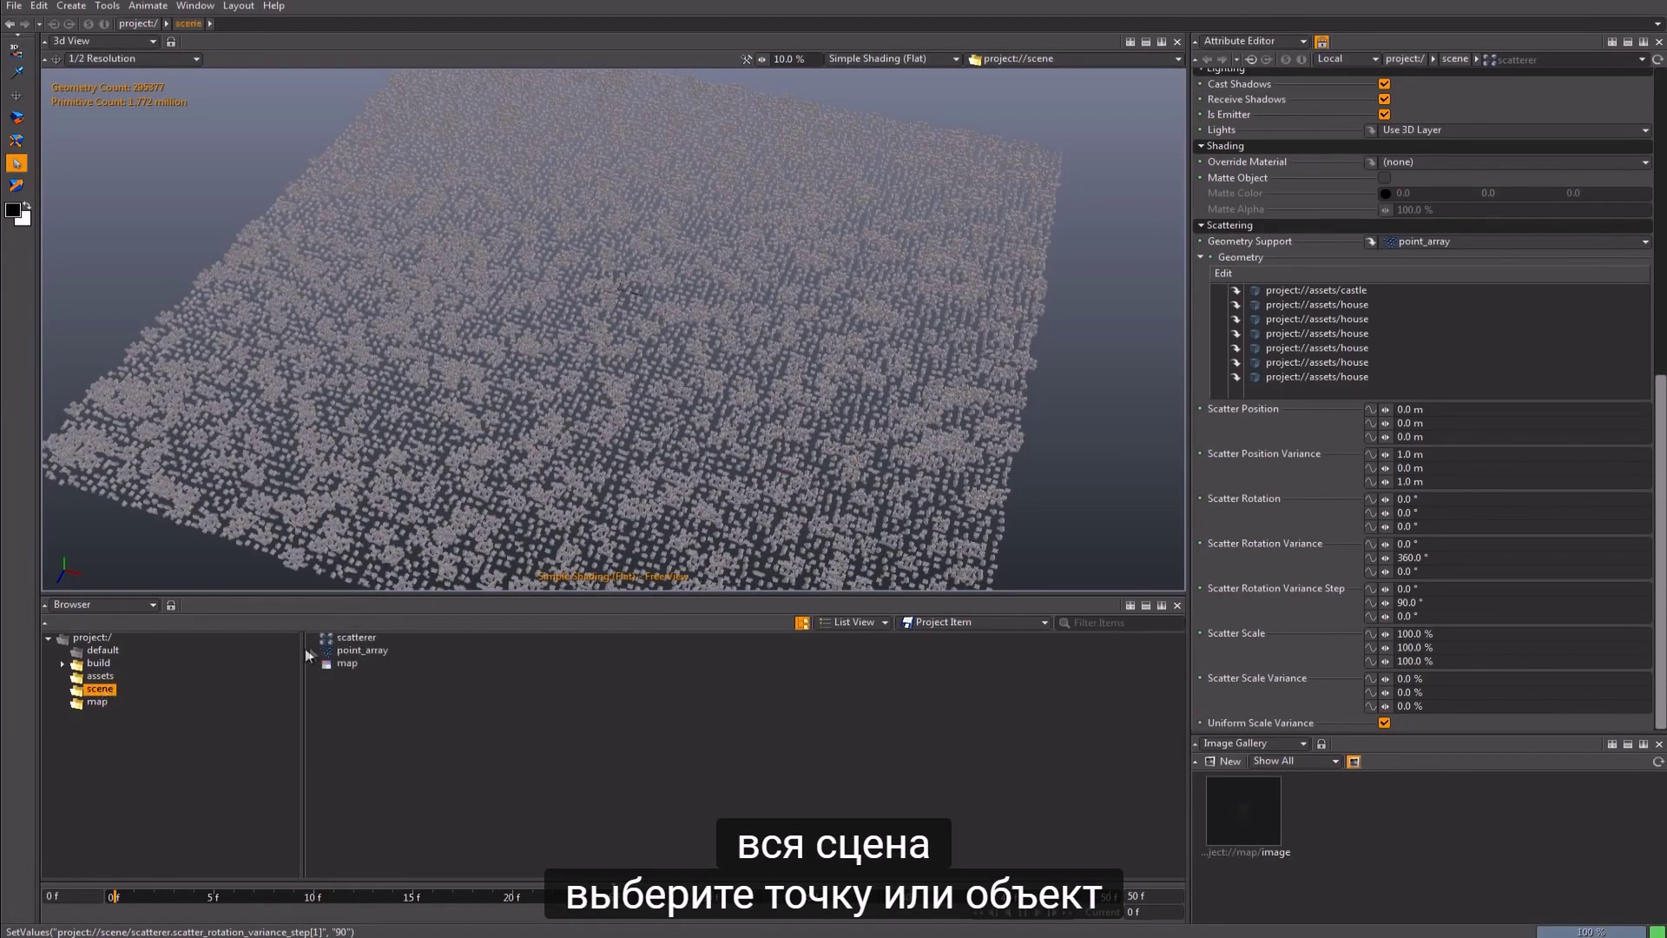
left_click(353, 651)
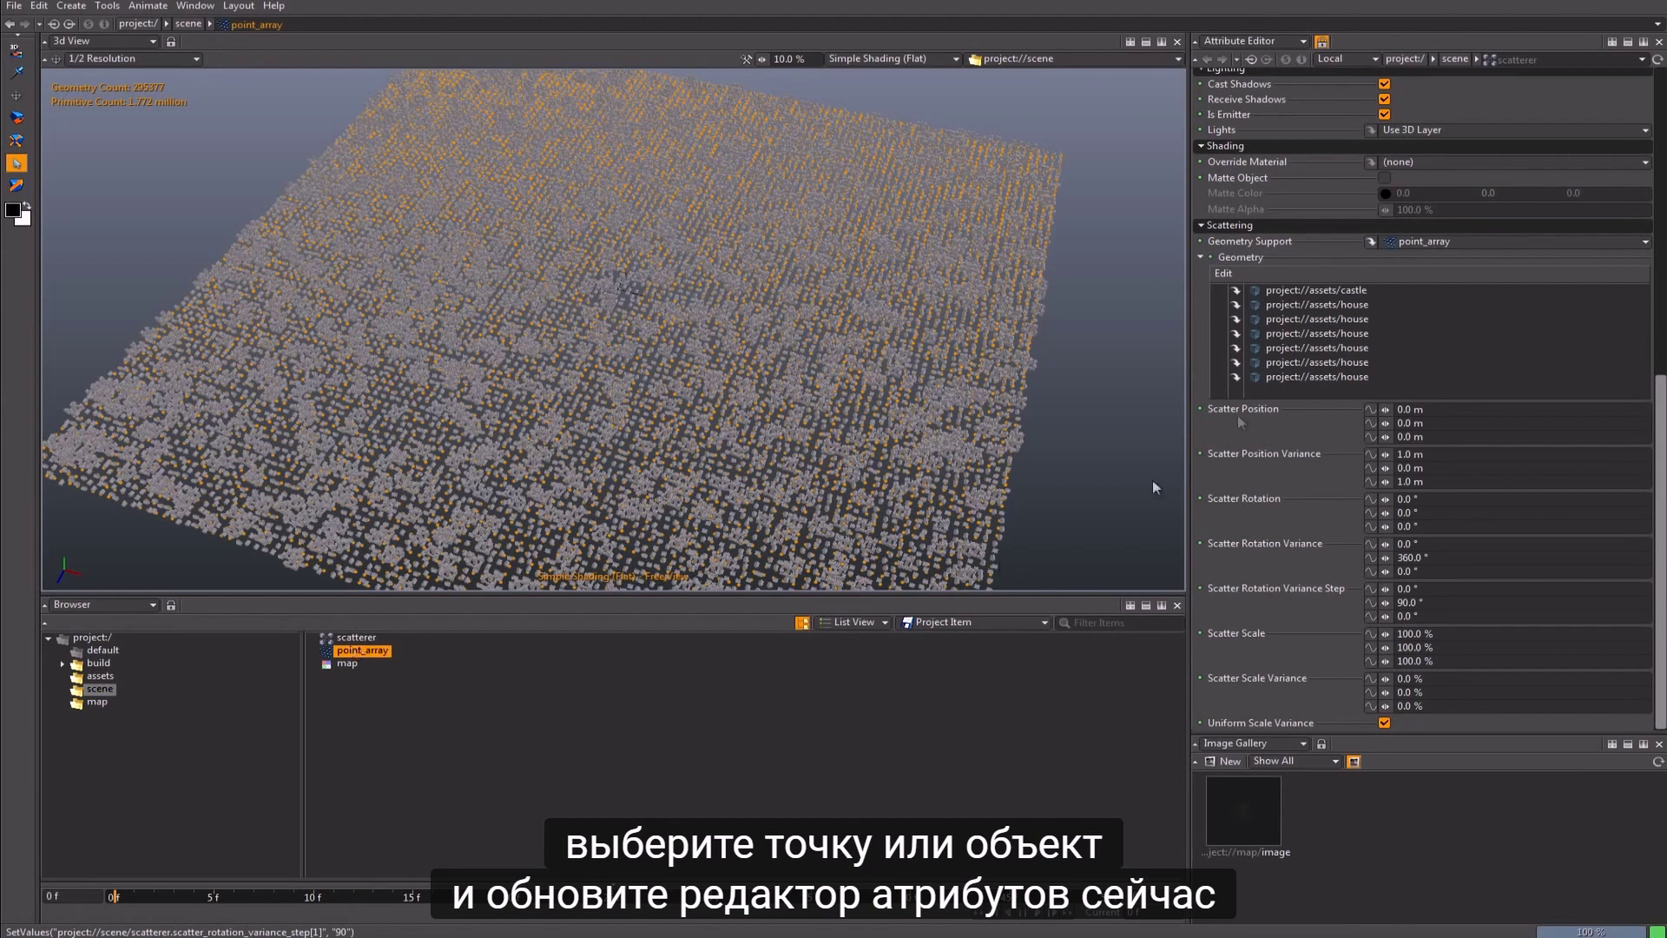
left_click(1658, 62)
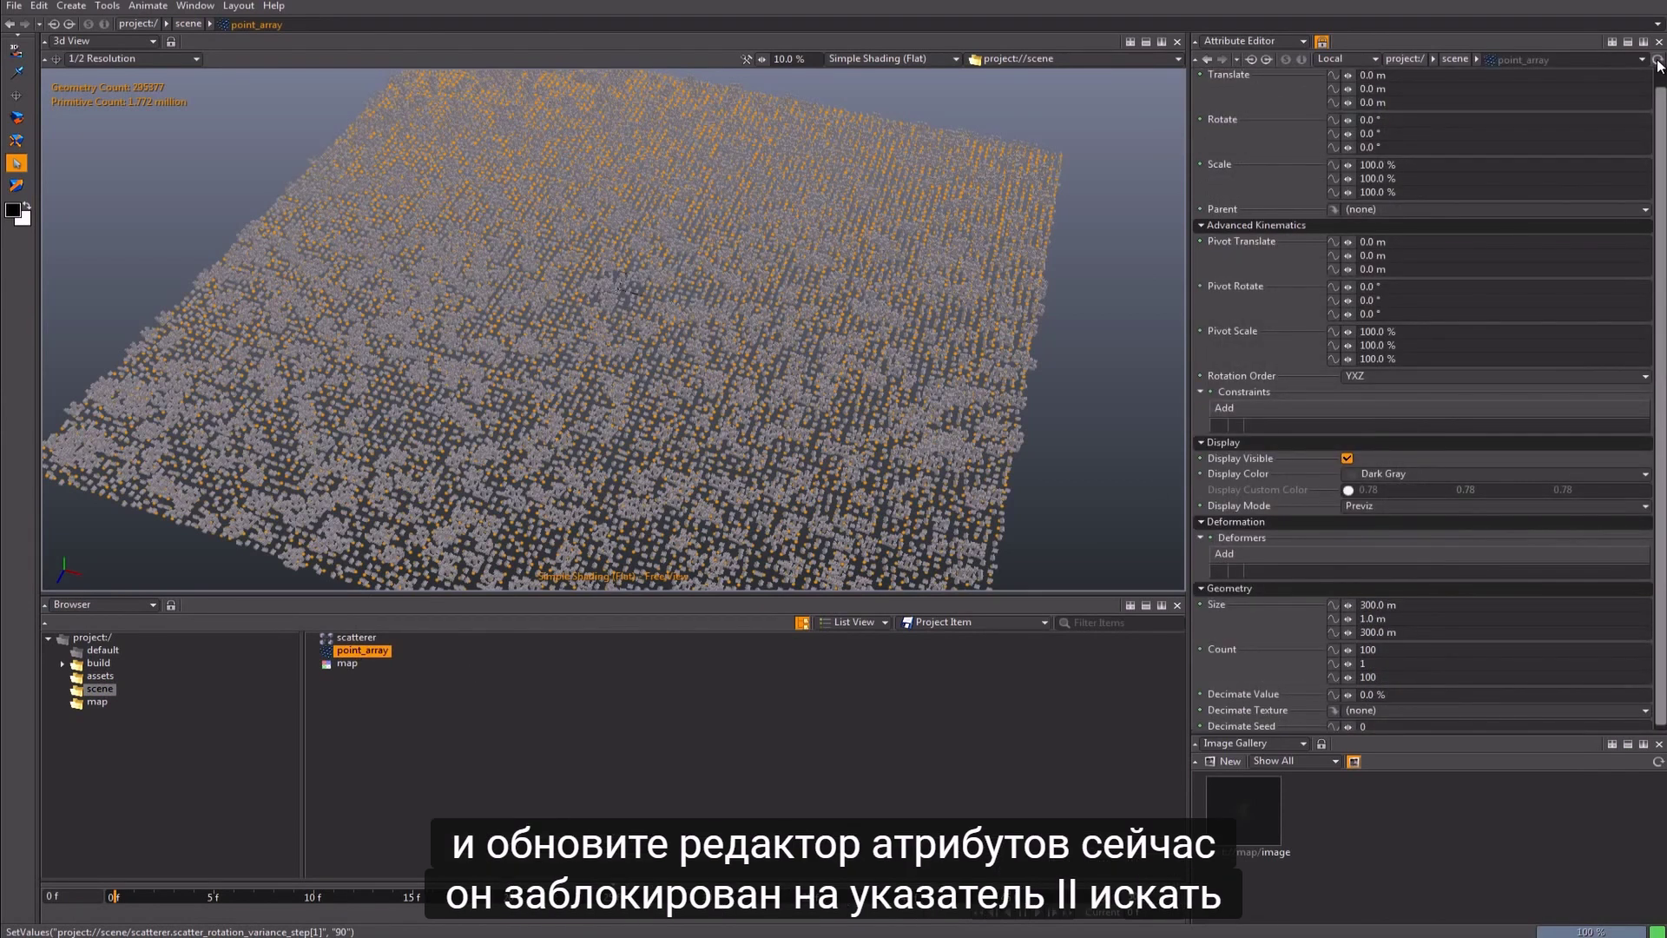
left_click_drag(1661, 126, 1660, 331)
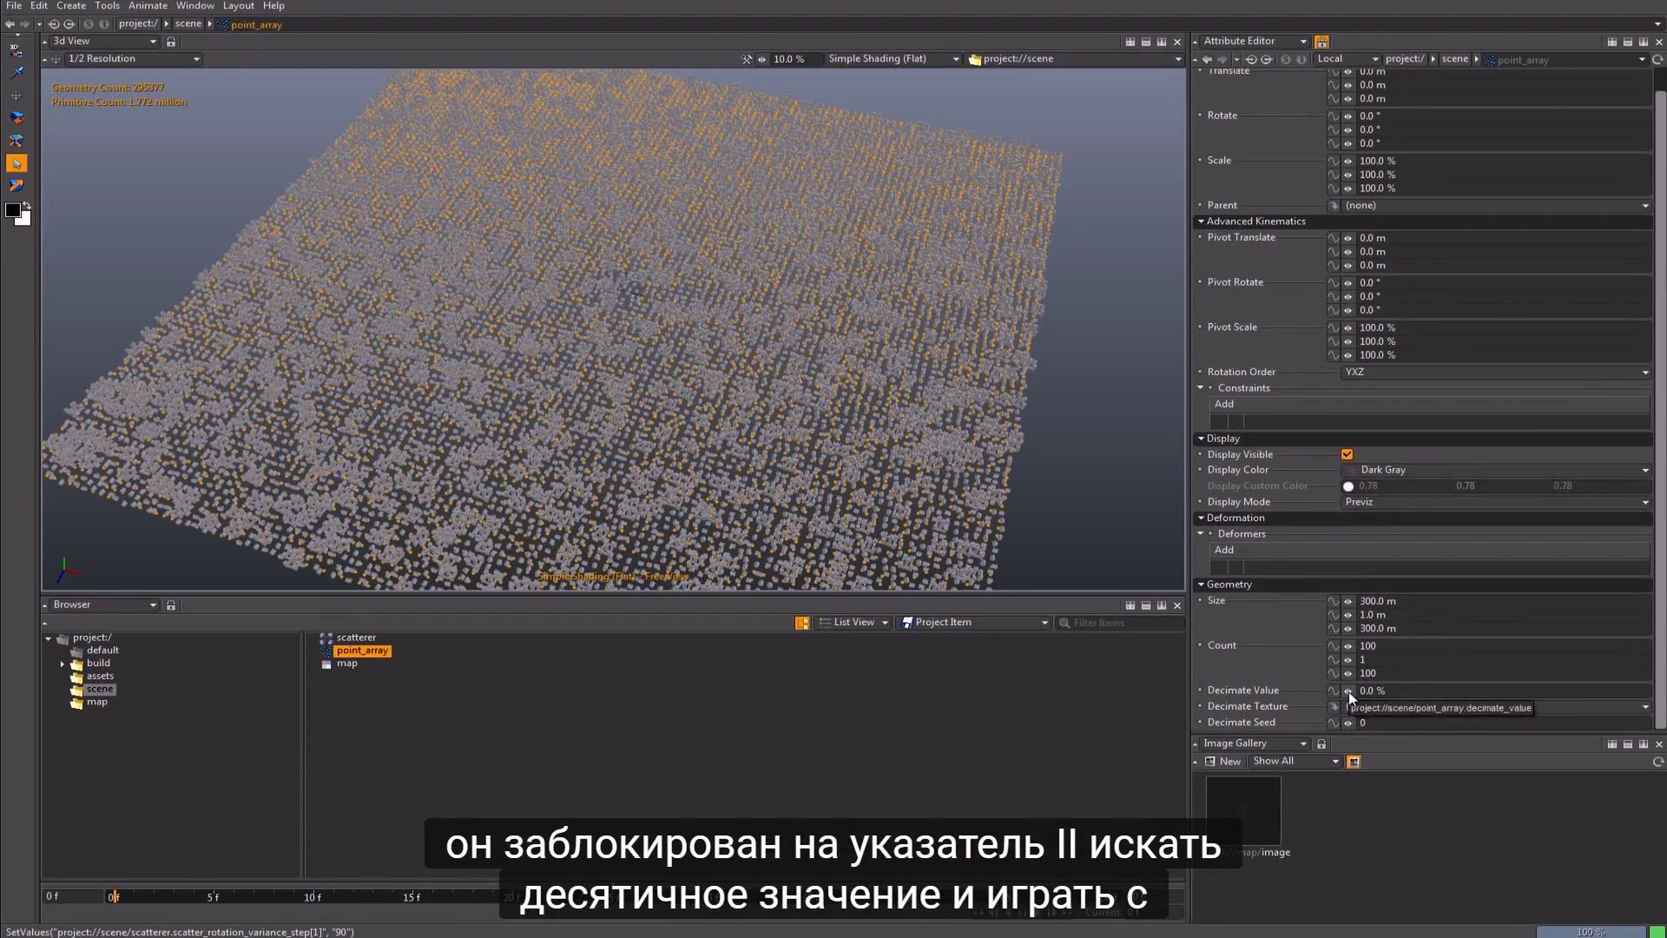
Step: Try adjusting the point array's Decimate Value and assign the scene's map texture as its Decimate Texture
mouse_move(1348, 692)
left_mouse_down()
mouse_move(1363, 699)
mouse_move(1341, 692)
left_mouse_up()
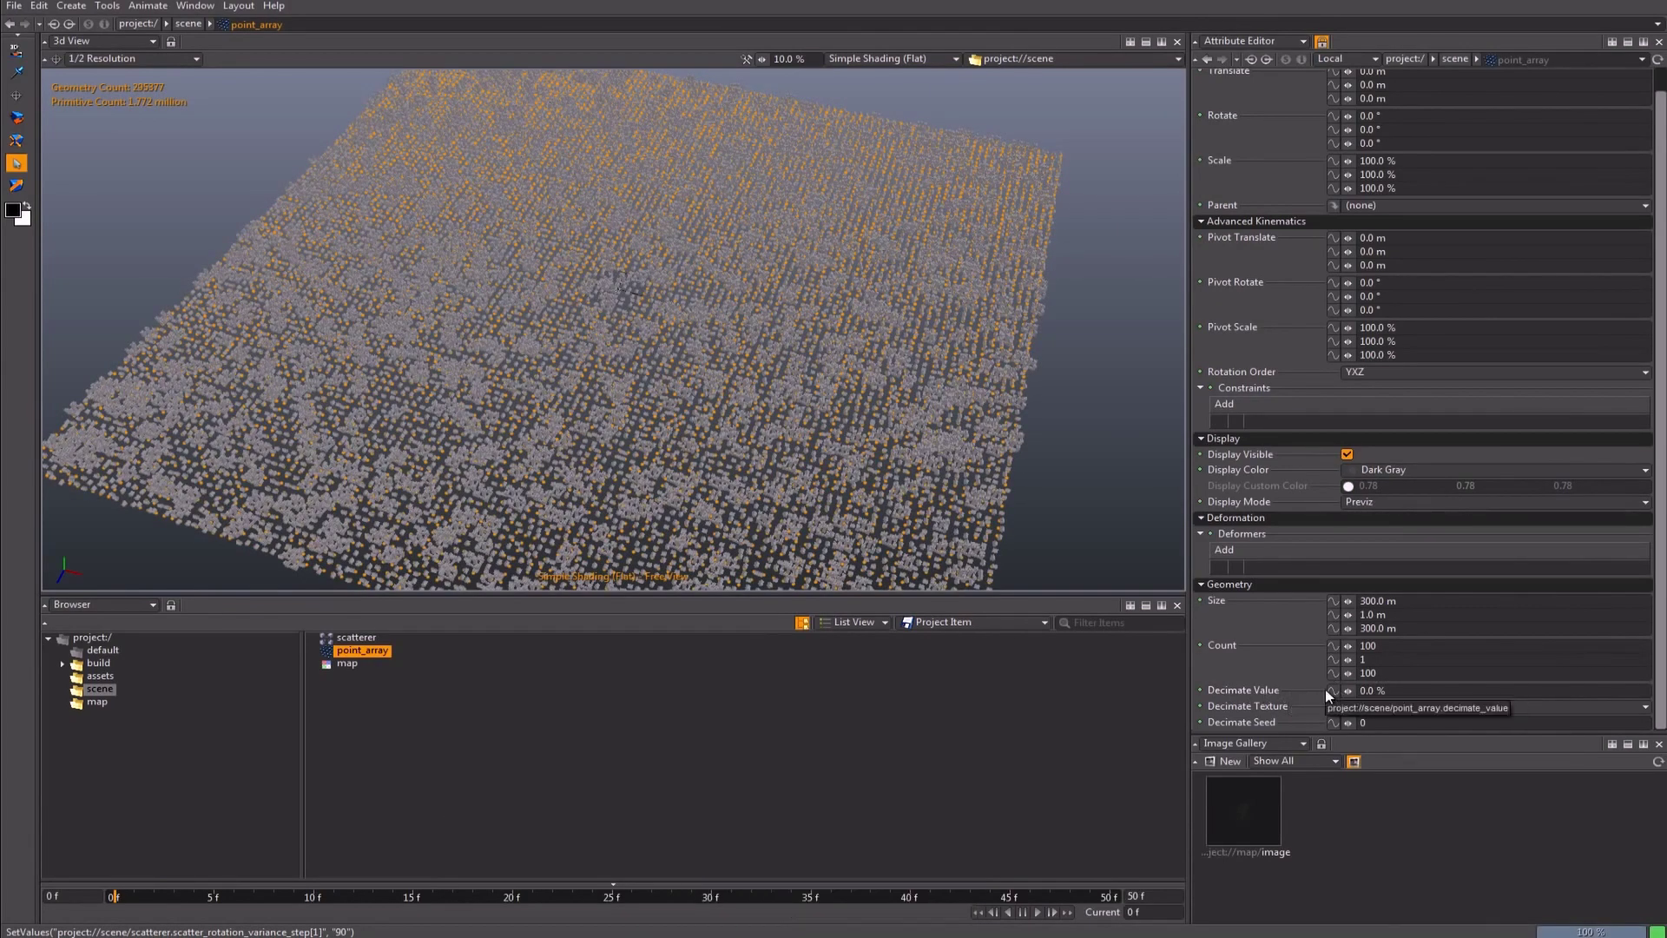
left_click(1394, 691)
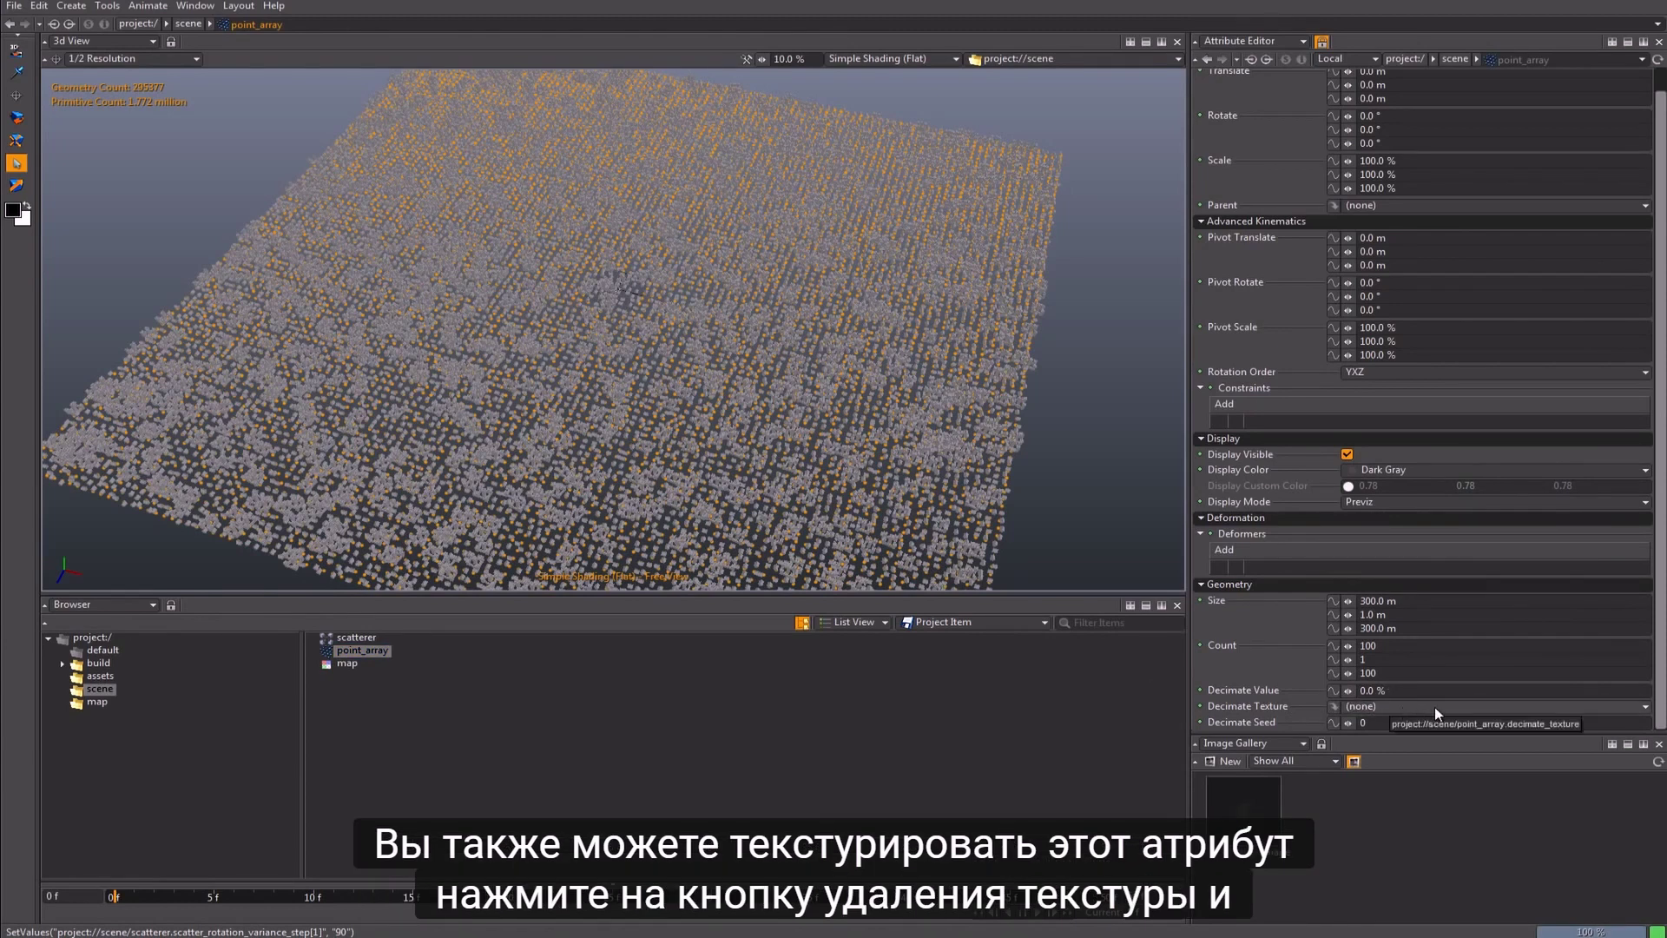
left_click(1440, 706)
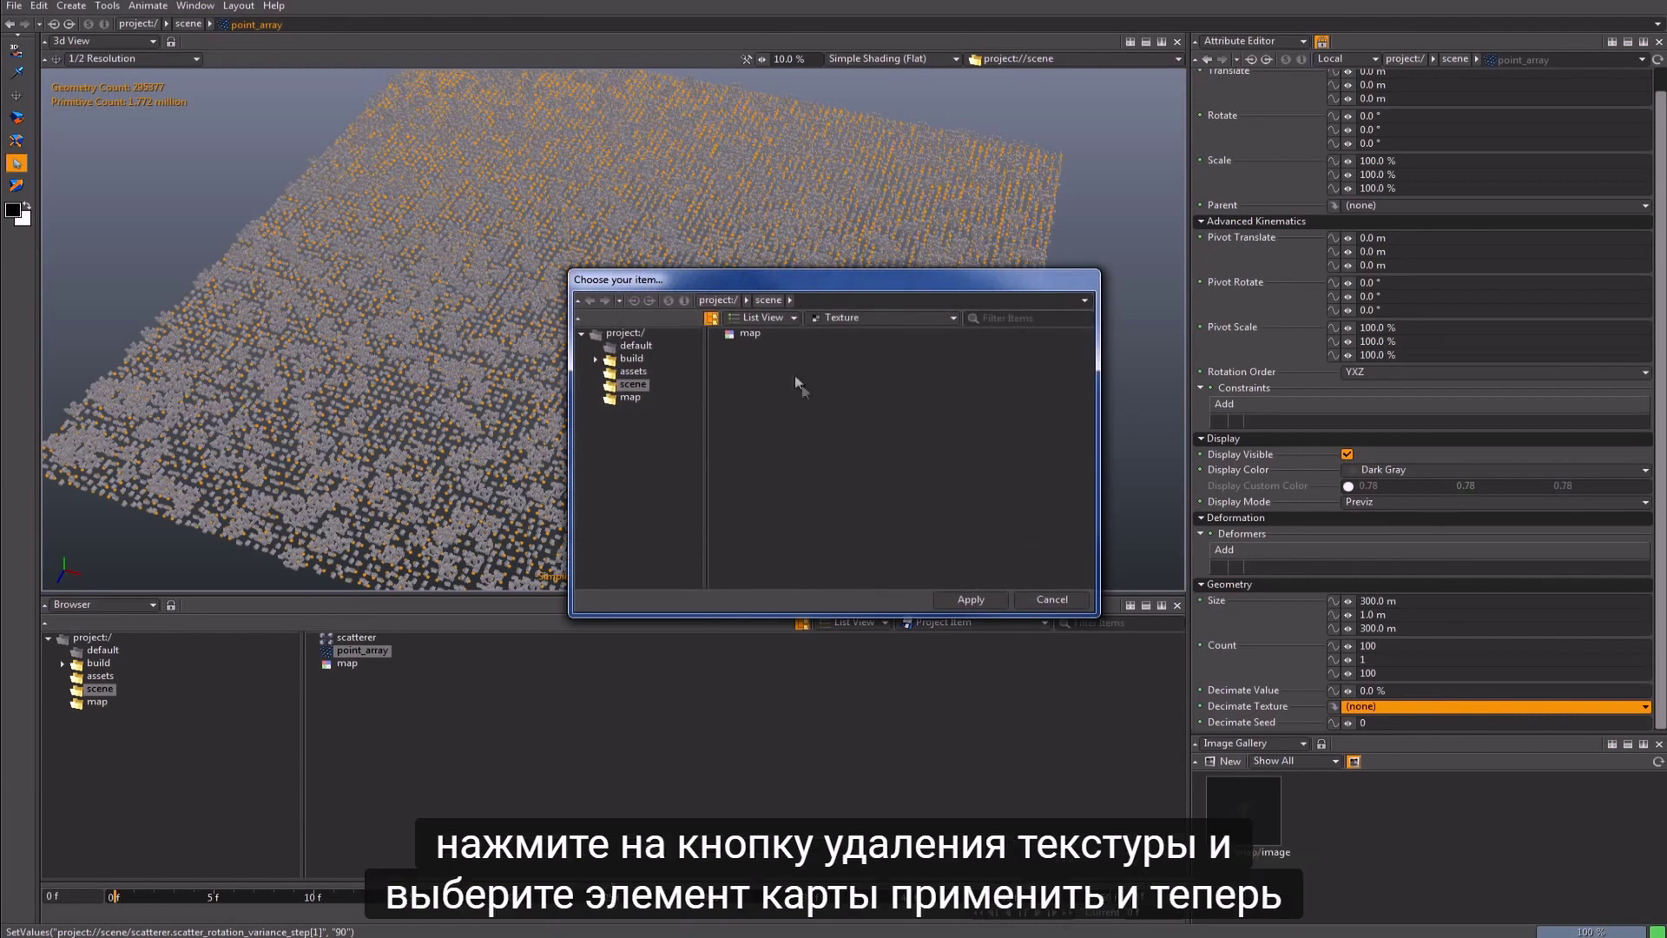
left_click(750, 334)
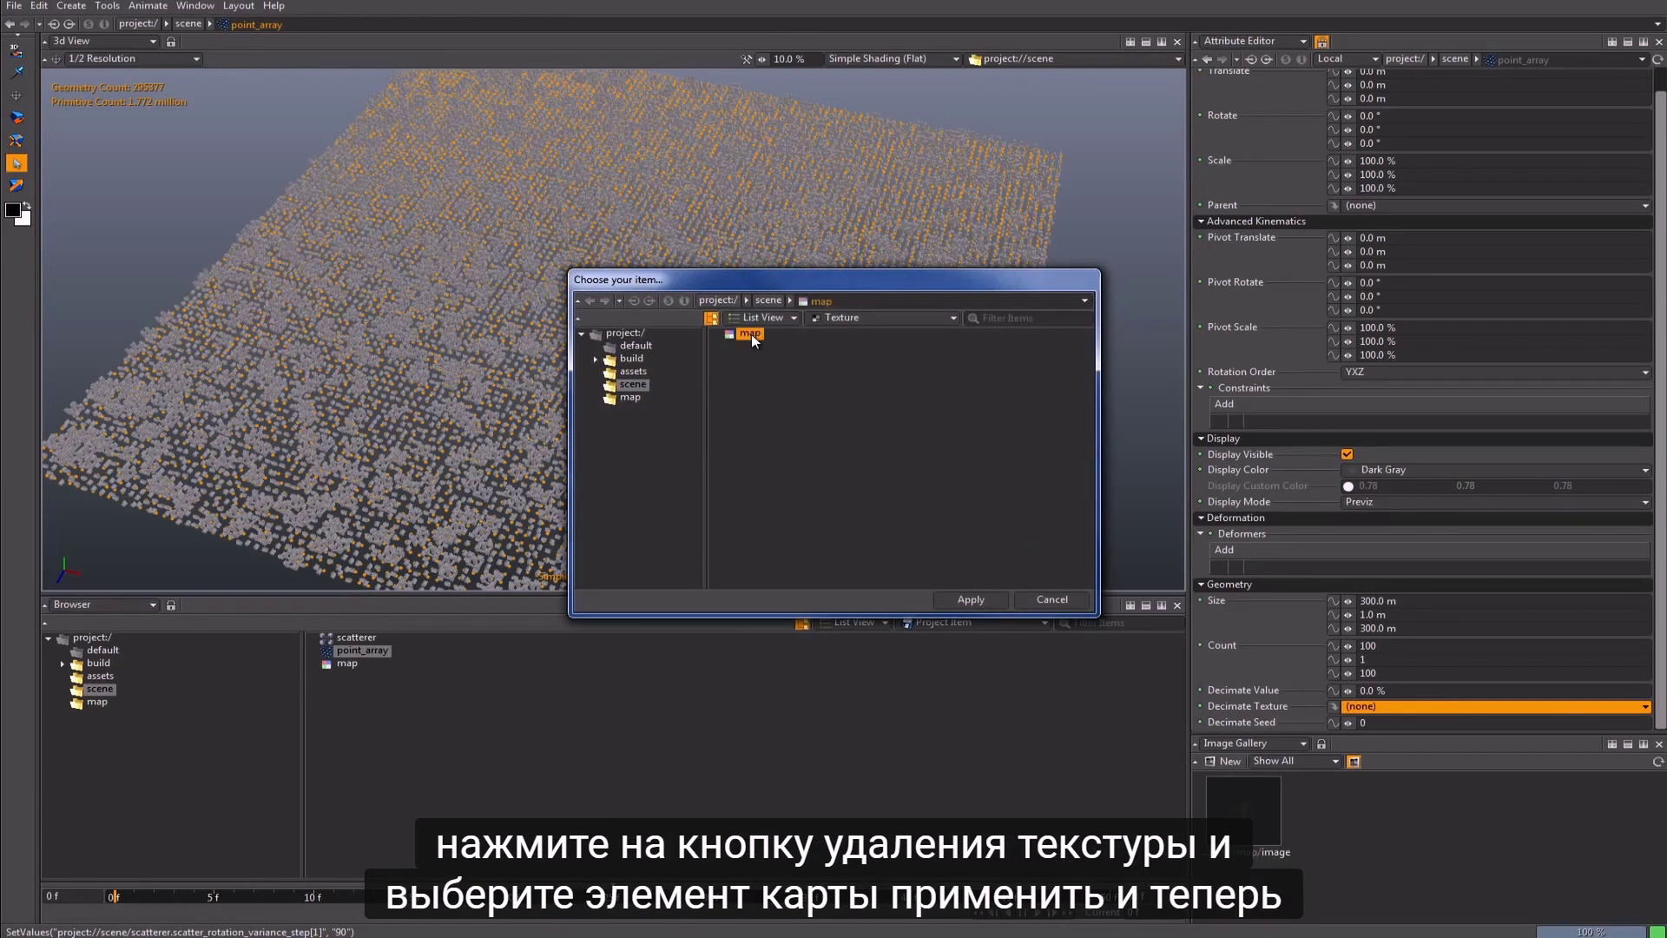
left_click(971, 600)
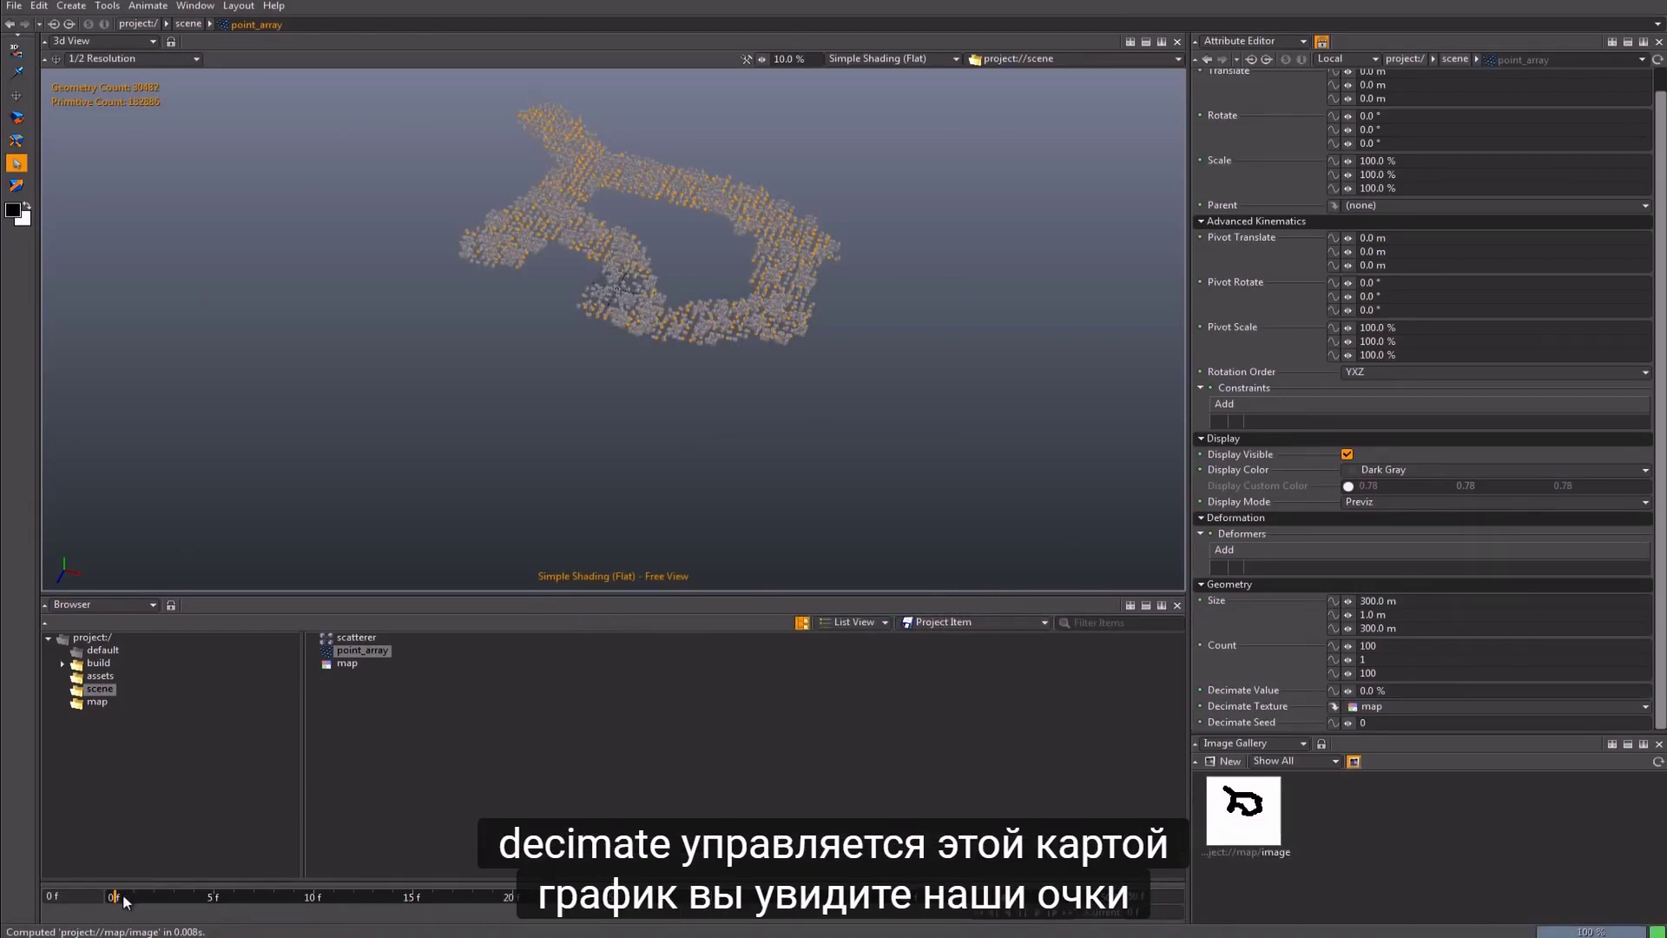
Step: Scrub the timeline to frame 50, play the animation to check the decimated points, and return to frame 0
left_click_drag(125, 896, 1109, 929)
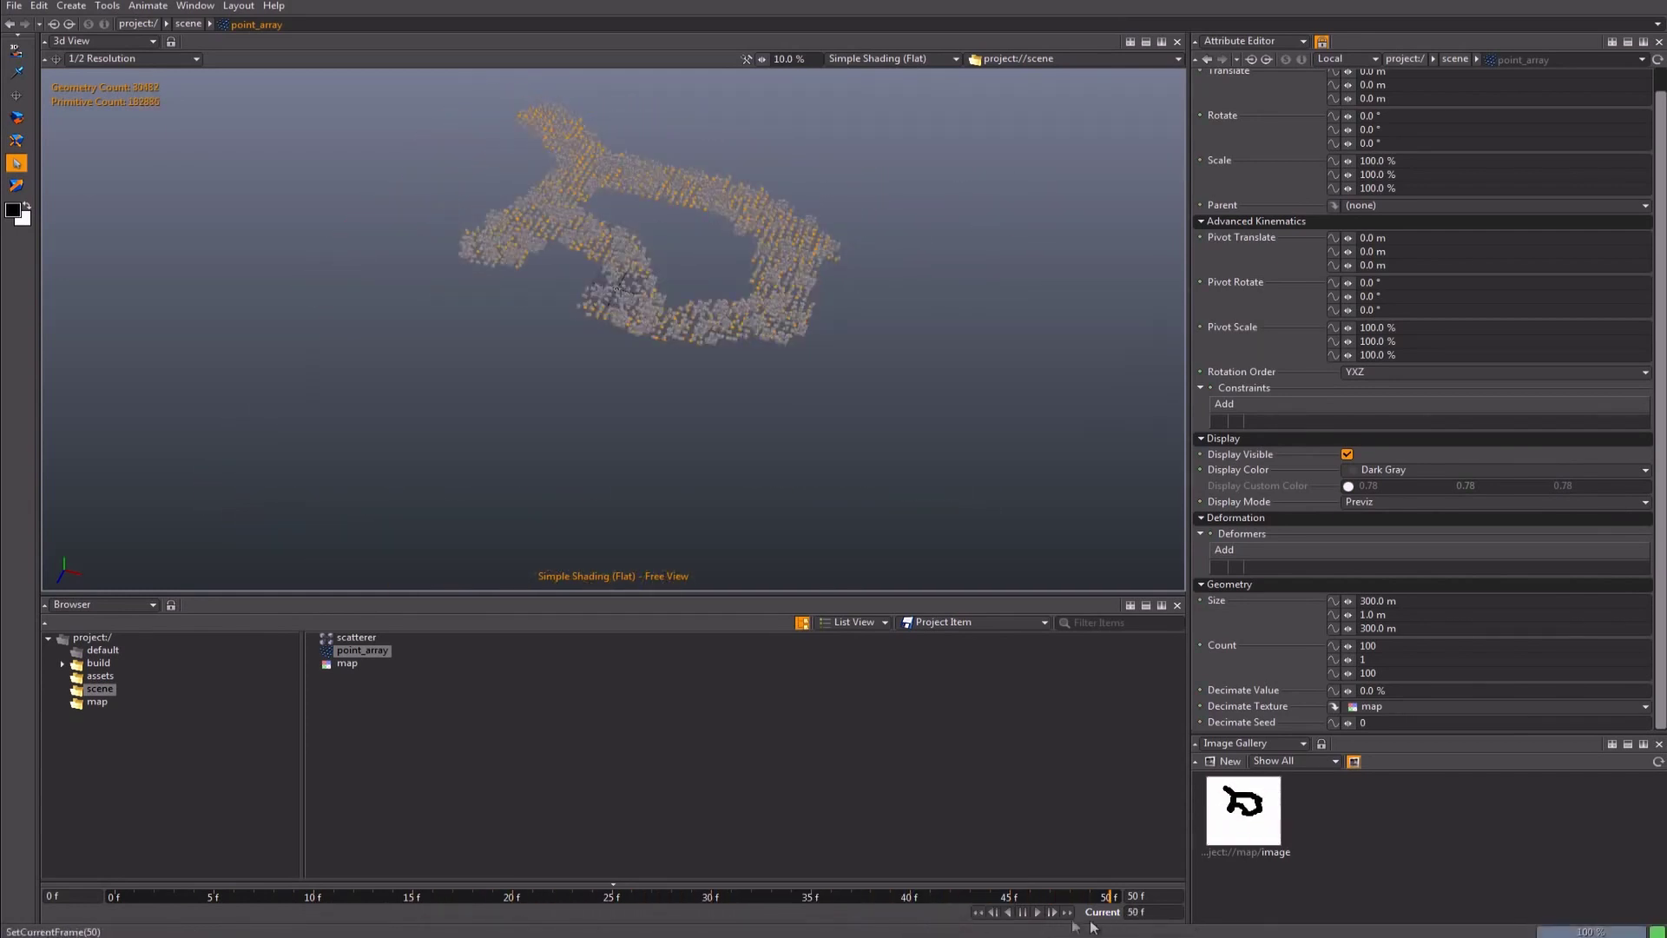
left_click(1039, 913)
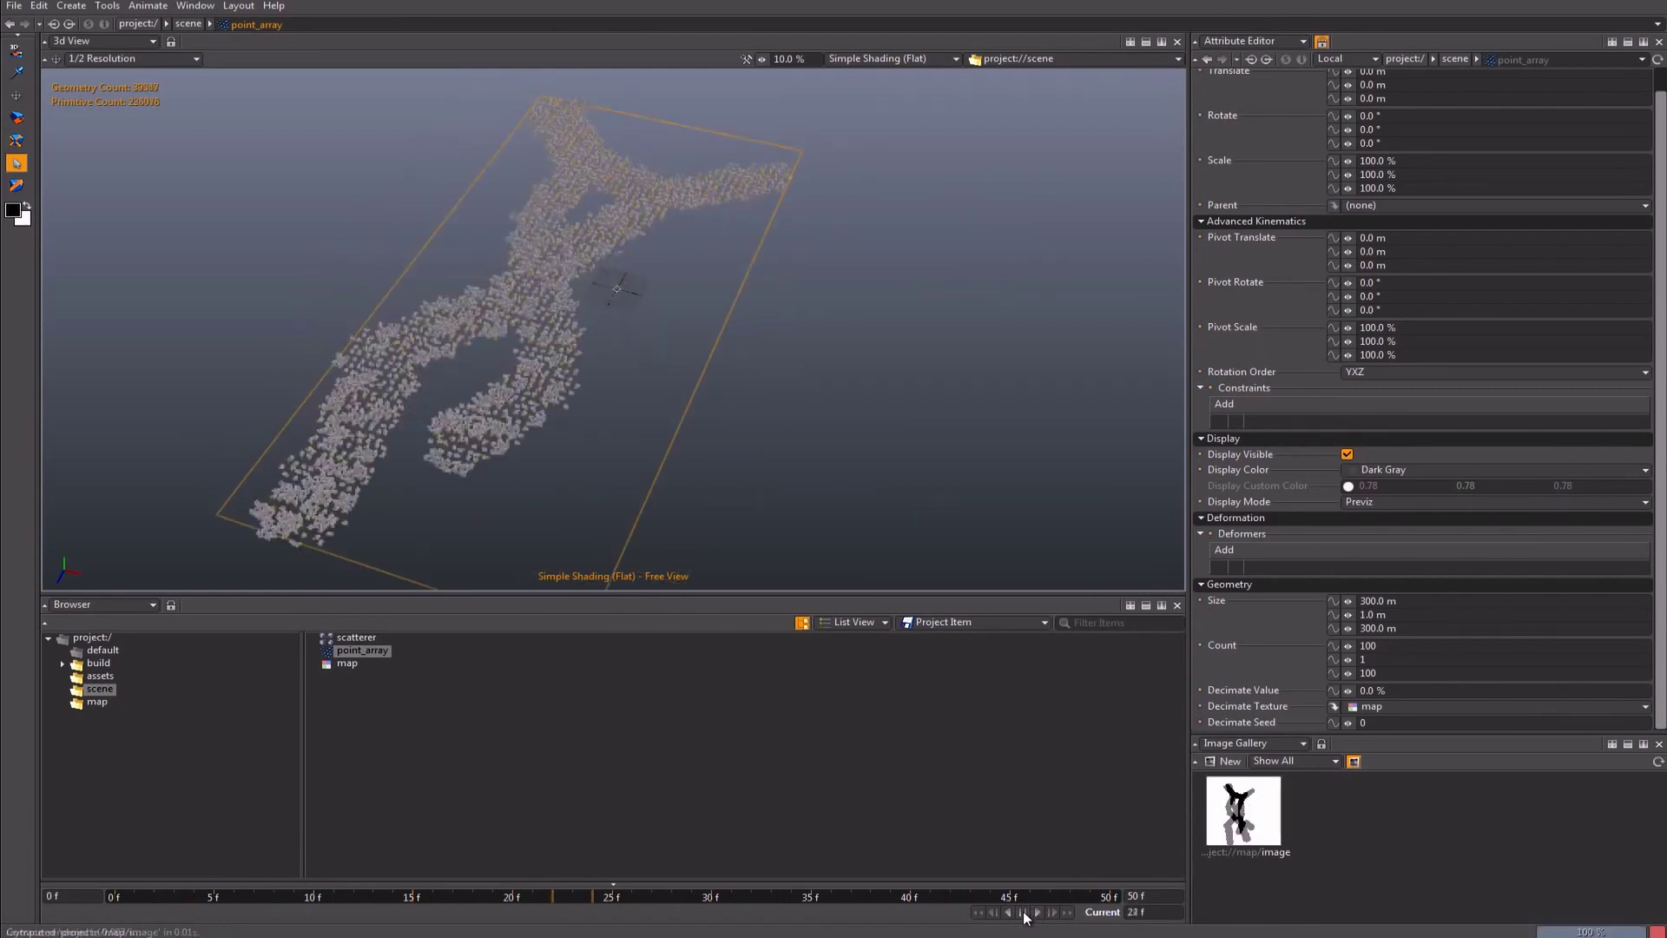
left_click(1024, 912)
left_click(980, 912)
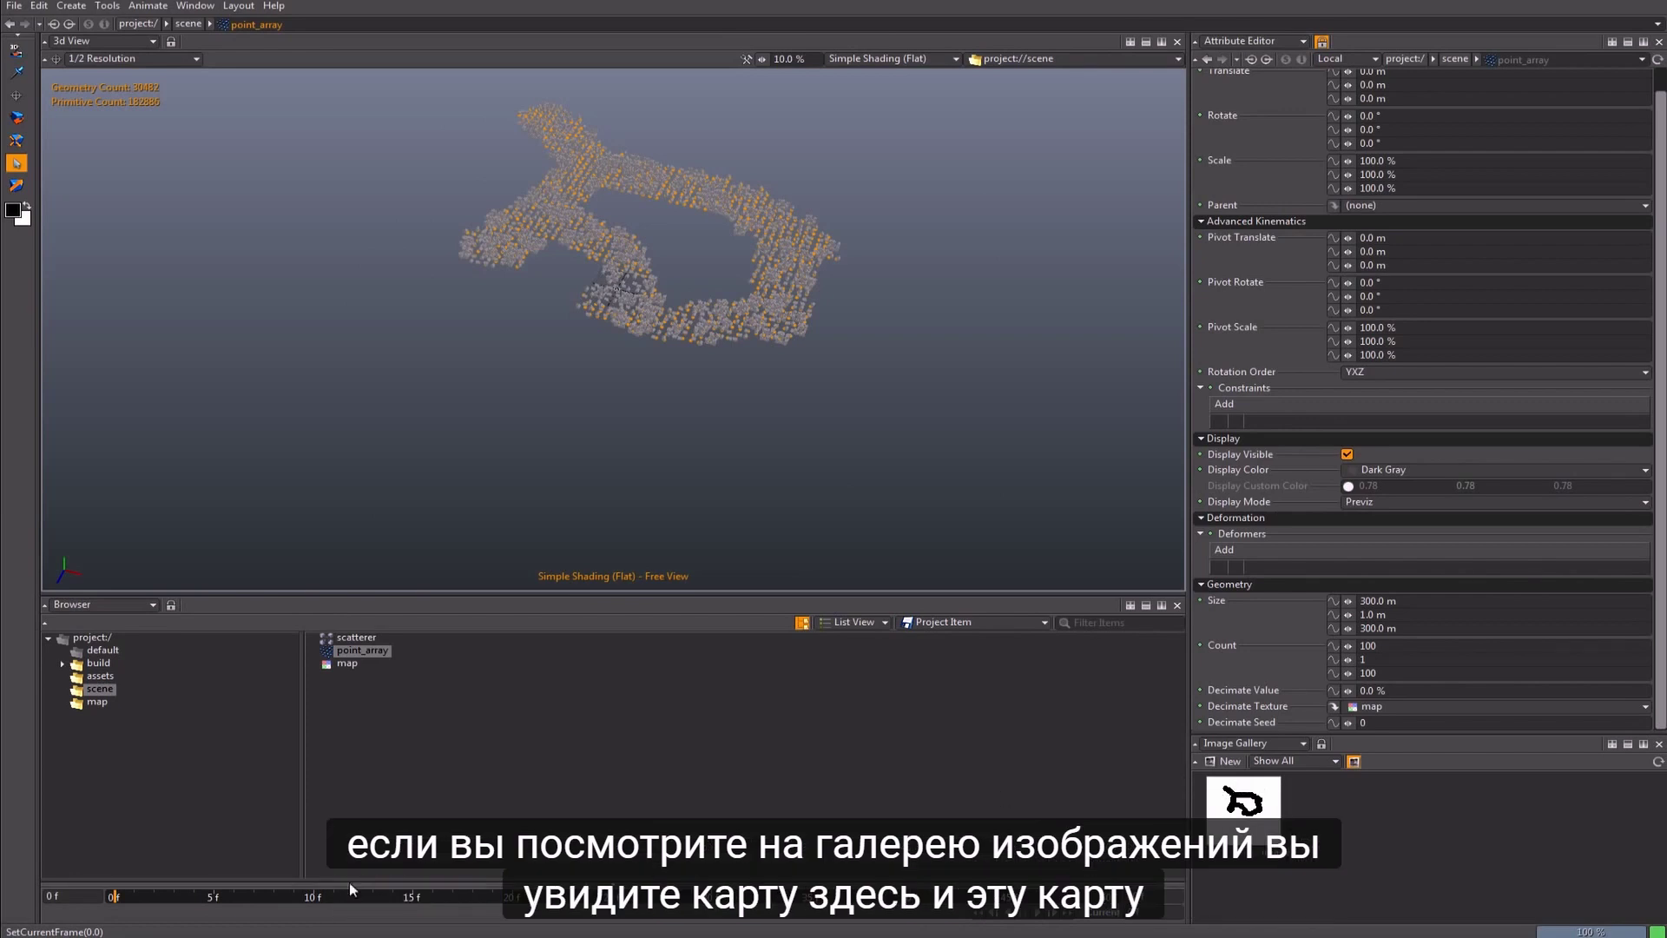
mouse_move(152, 898)
left_mouse_down()
mouse_move(743, 928)
mouse_move(415, 934)
mouse_move(795, 935)
mouse_move(337, 909)
mouse_move(814, 916)
mouse_move(97, 896)
left_mouse_up()
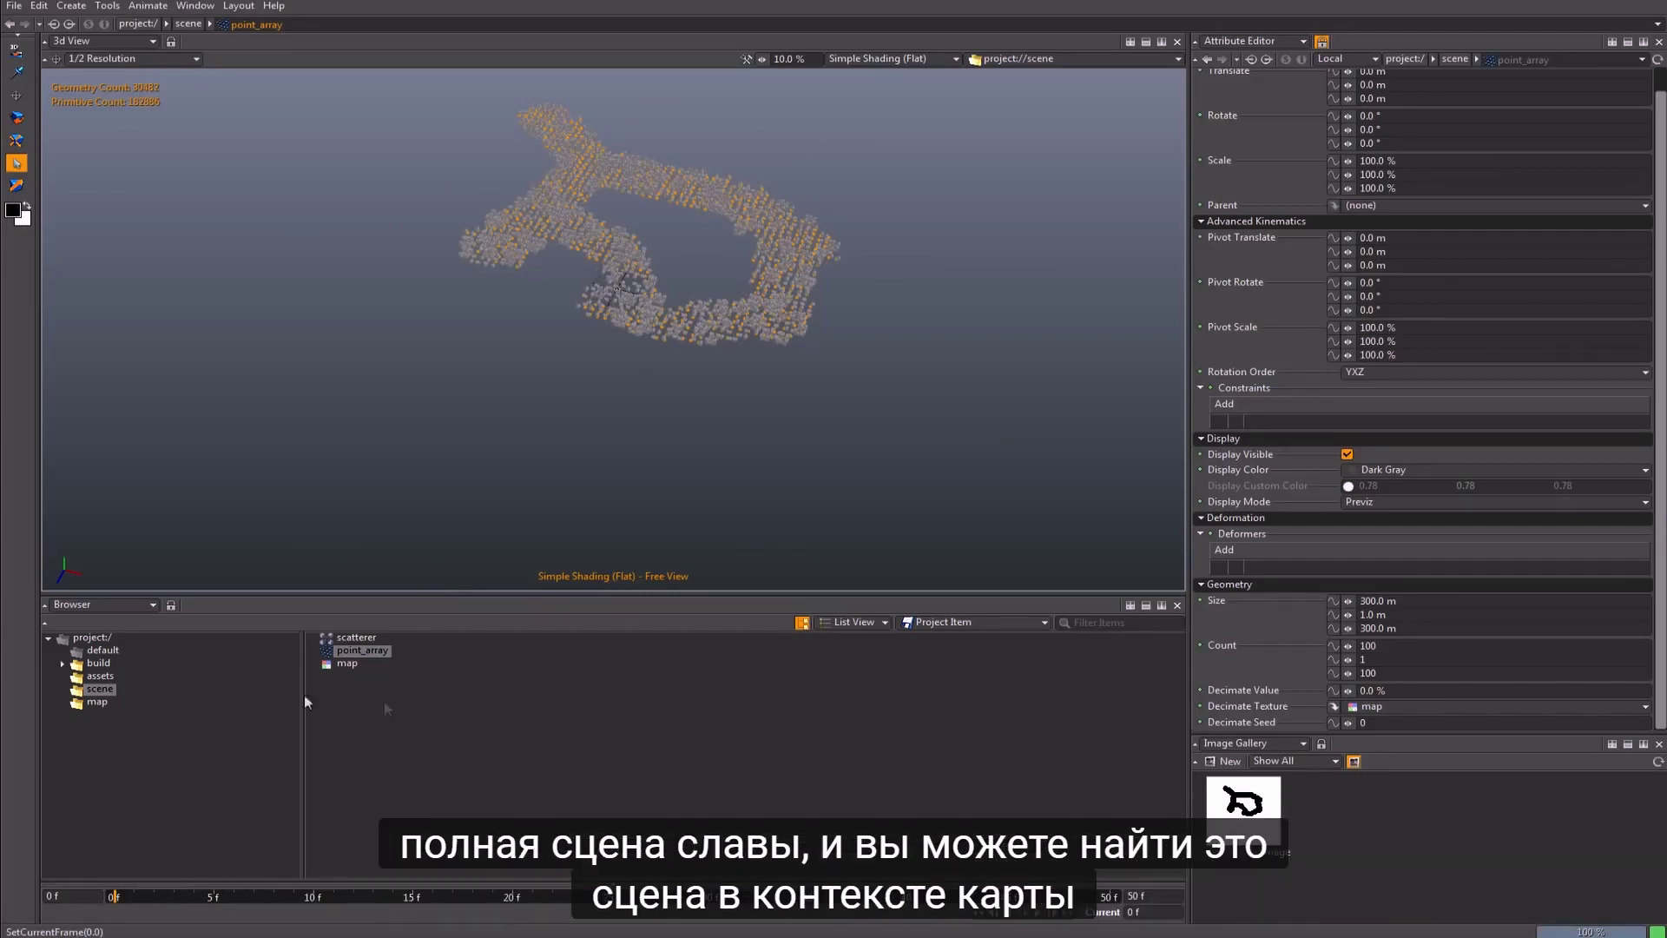
Step: Inspect the animated map context in a separate 3D View, scrub through the timeline, and close that view
left_click(90, 704)
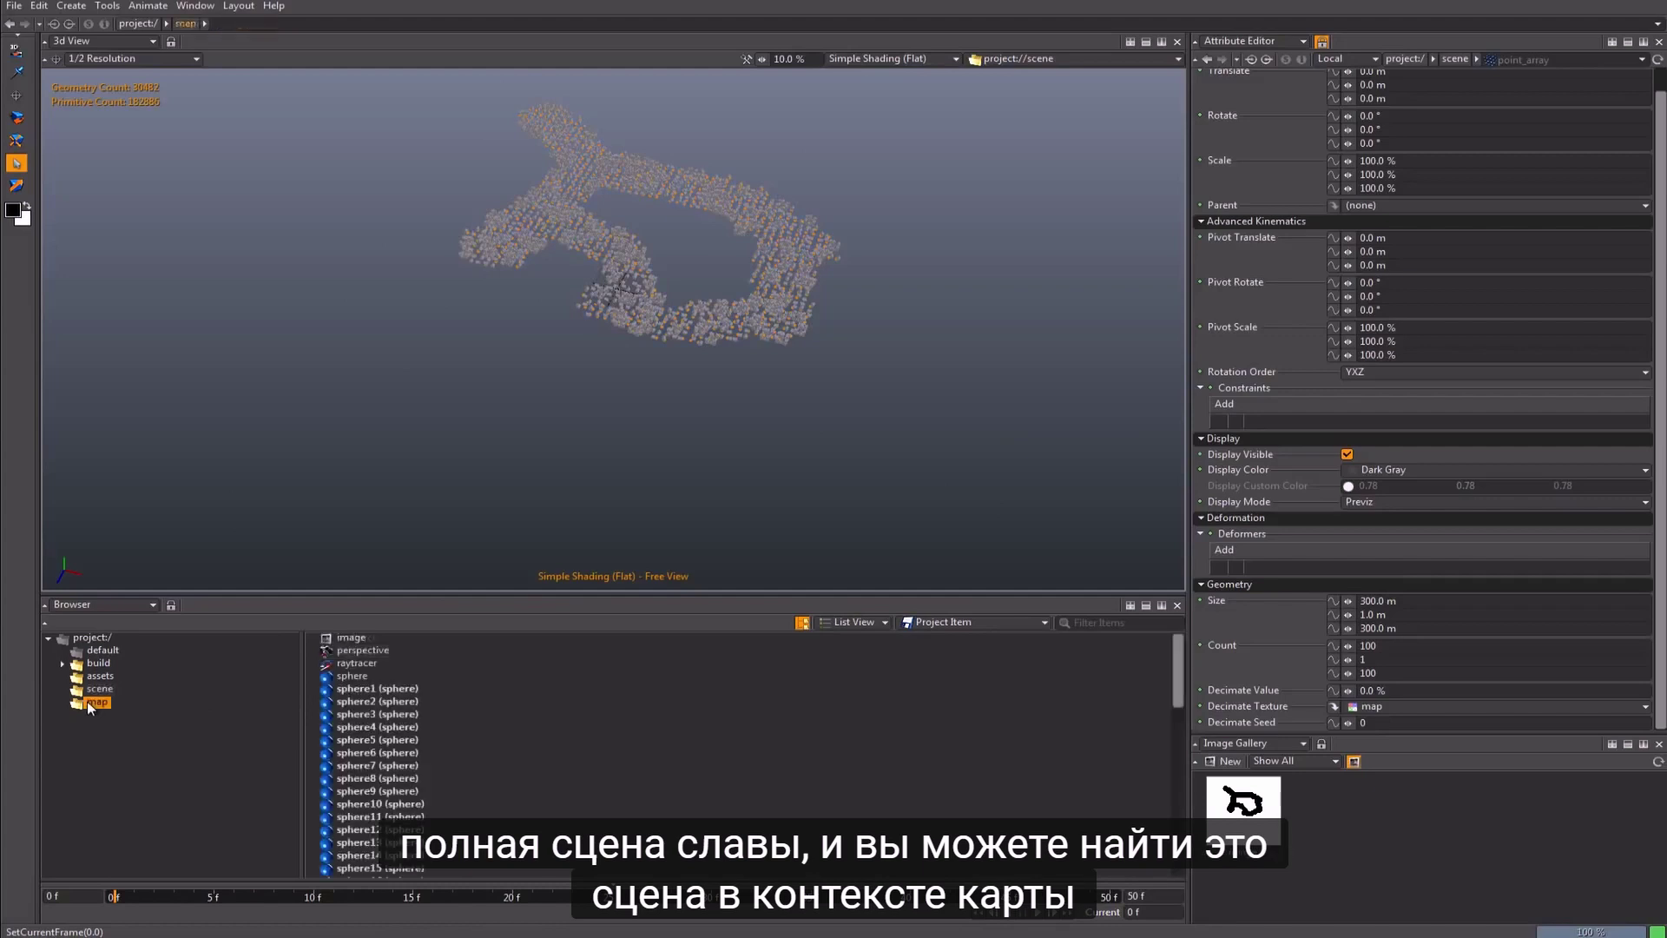
left_click(200, 7)
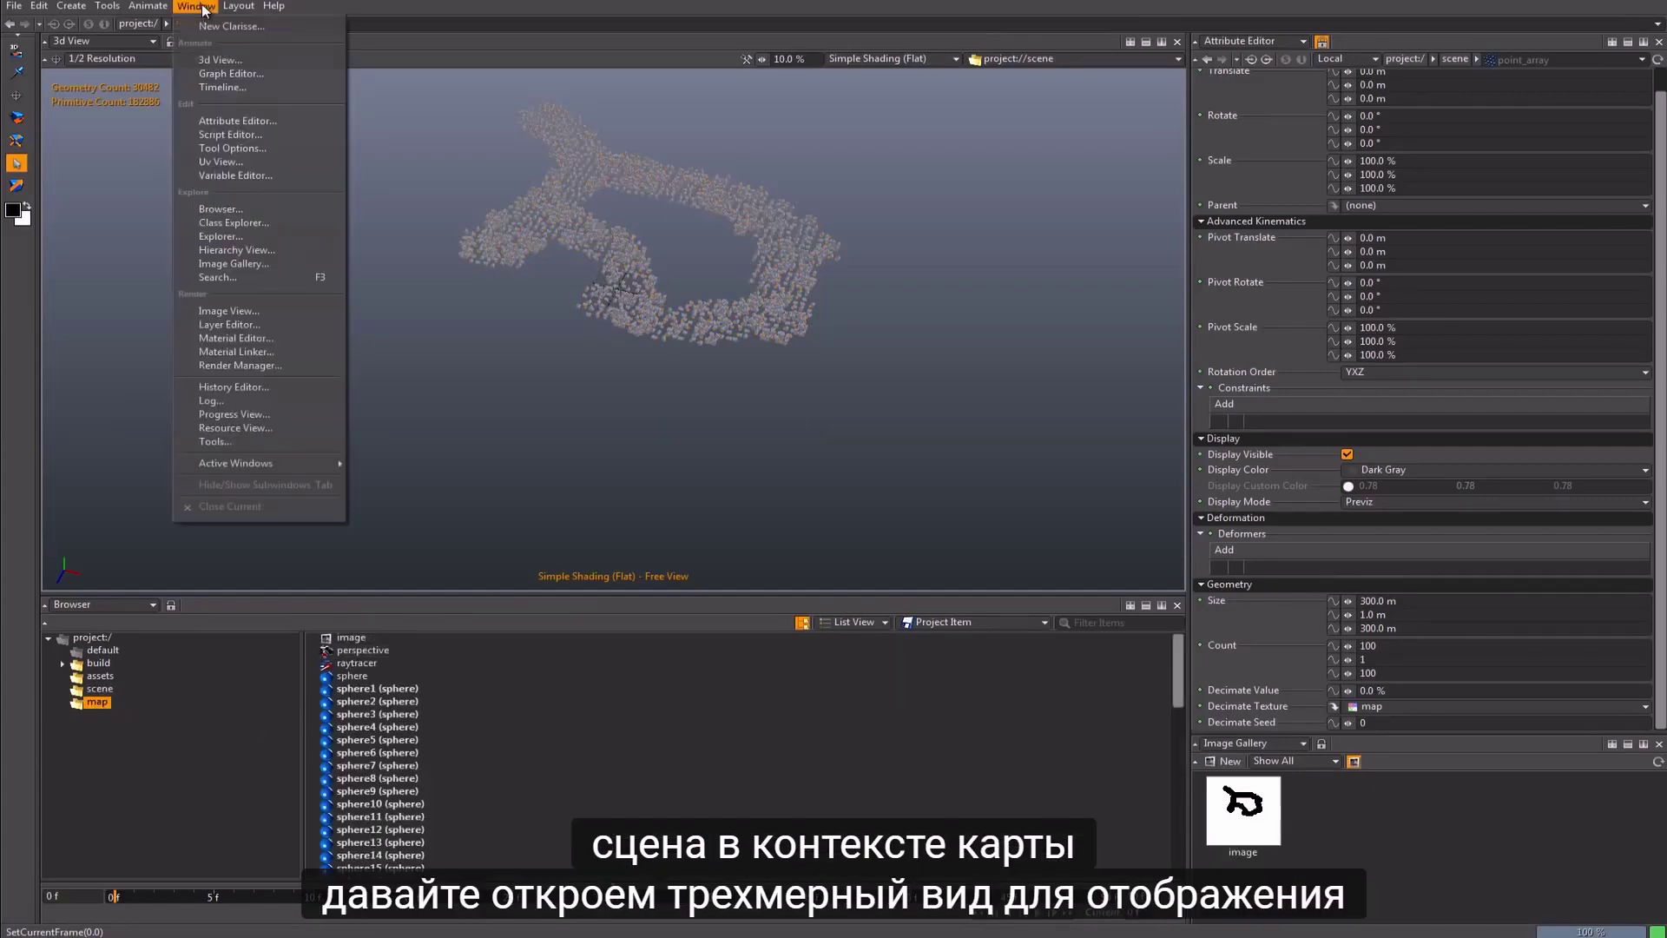
left_click(208, 62)
left_click_drag(419, 53, 773, 405)
left_click_drag(844, 552, 851, 552, "alt")
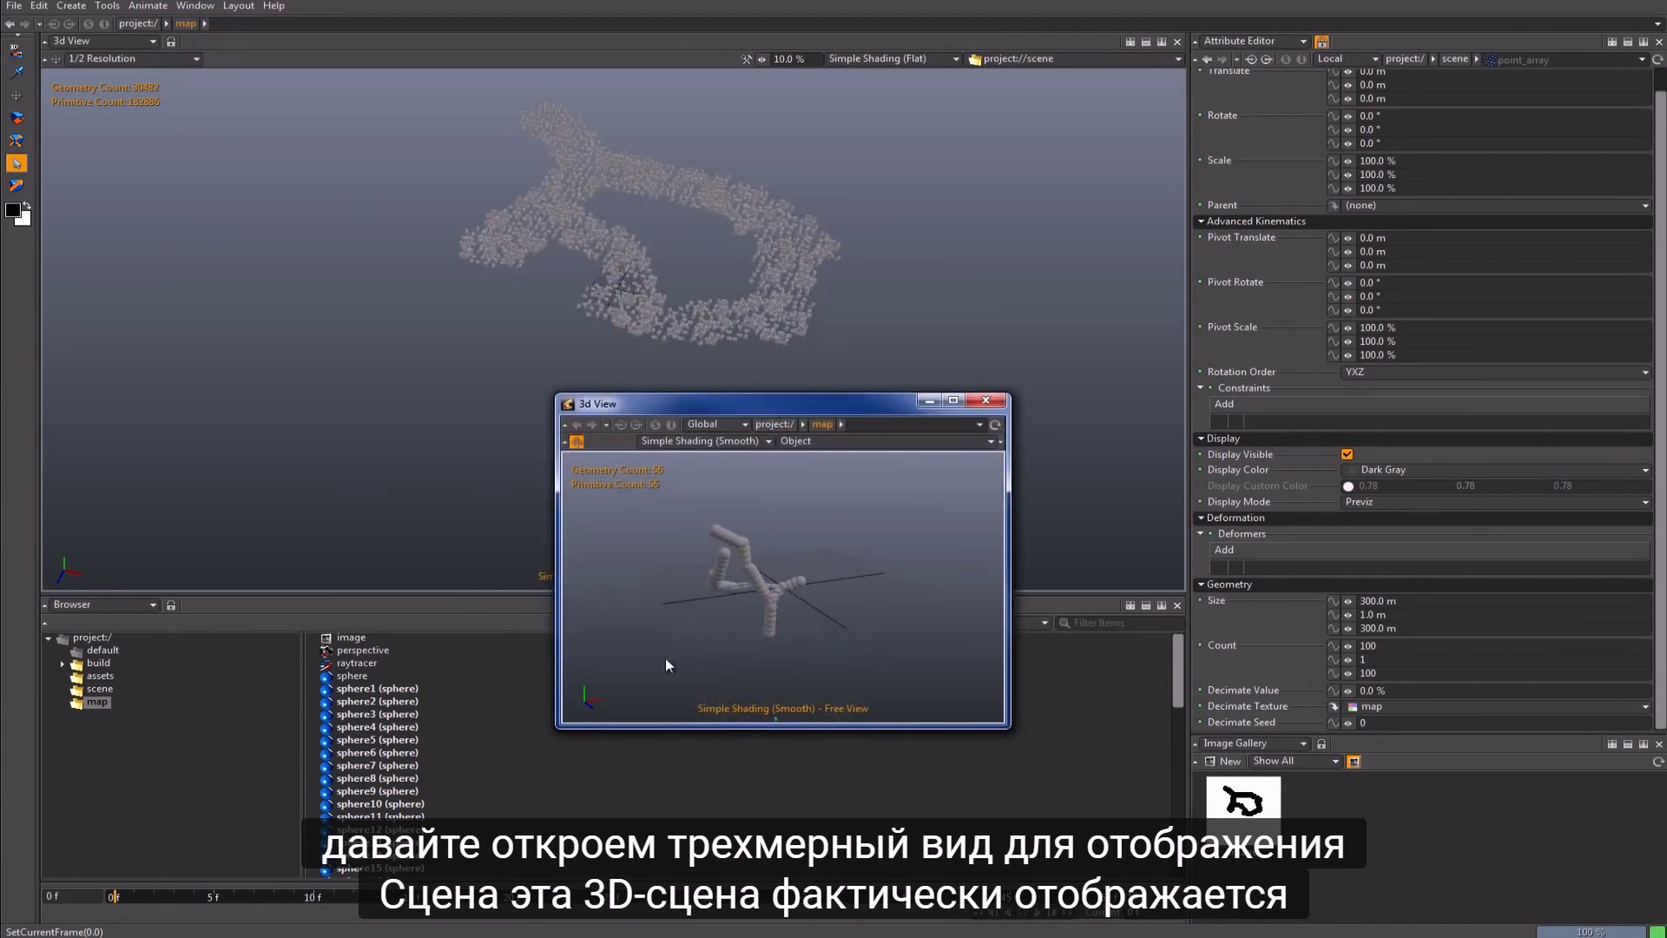
left_click_drag(125, 896, 1101, 903)
left_click(987, 400)
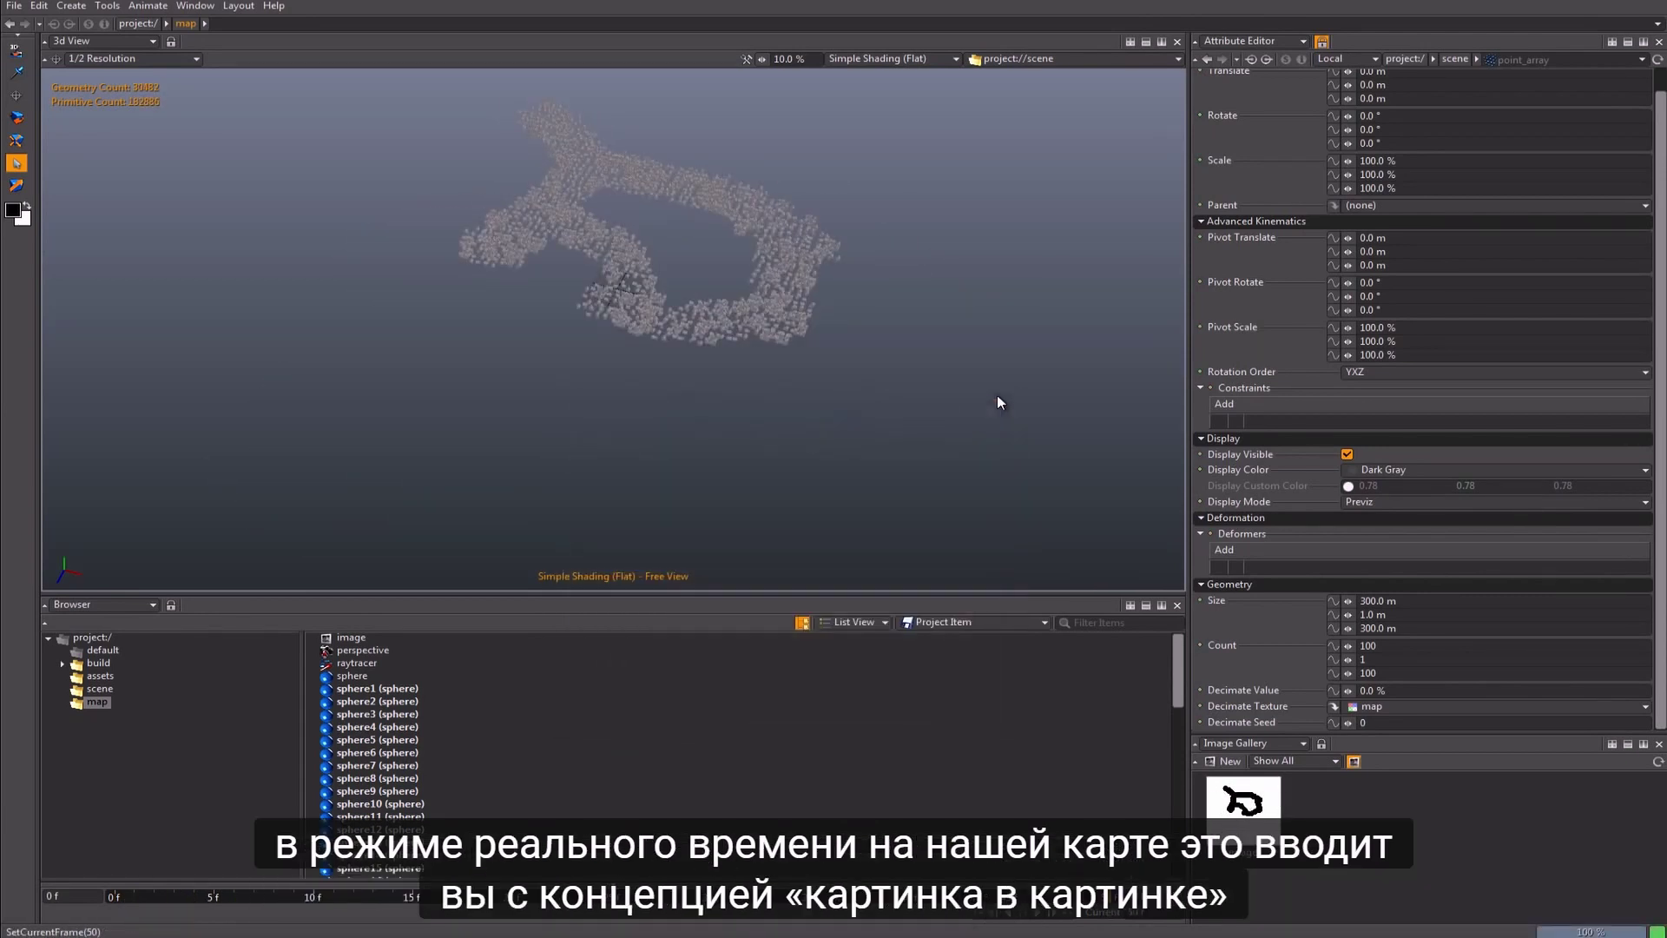
Step: Examine the scattered castles and houses up close in the 3D View while scrubbing the timeline
scroll(651, 224, "up", 5)
scroll(655, 224, "up", 5)
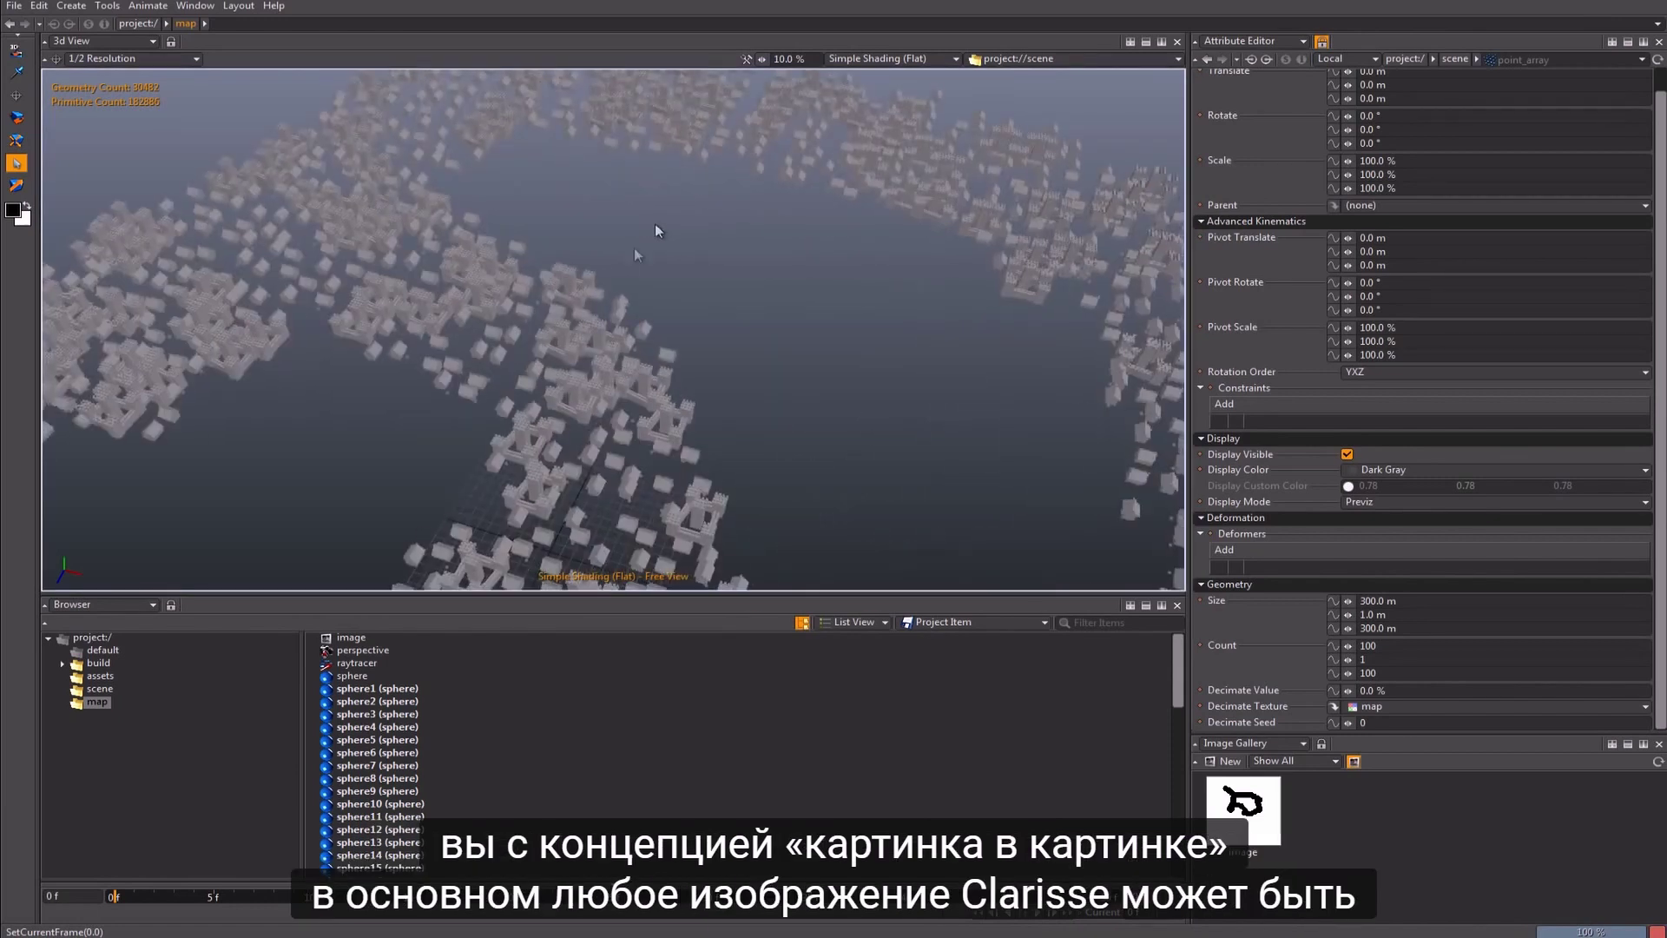
scroll(650, 346, "up", 2)
scroll(624, 344, "up", 6)
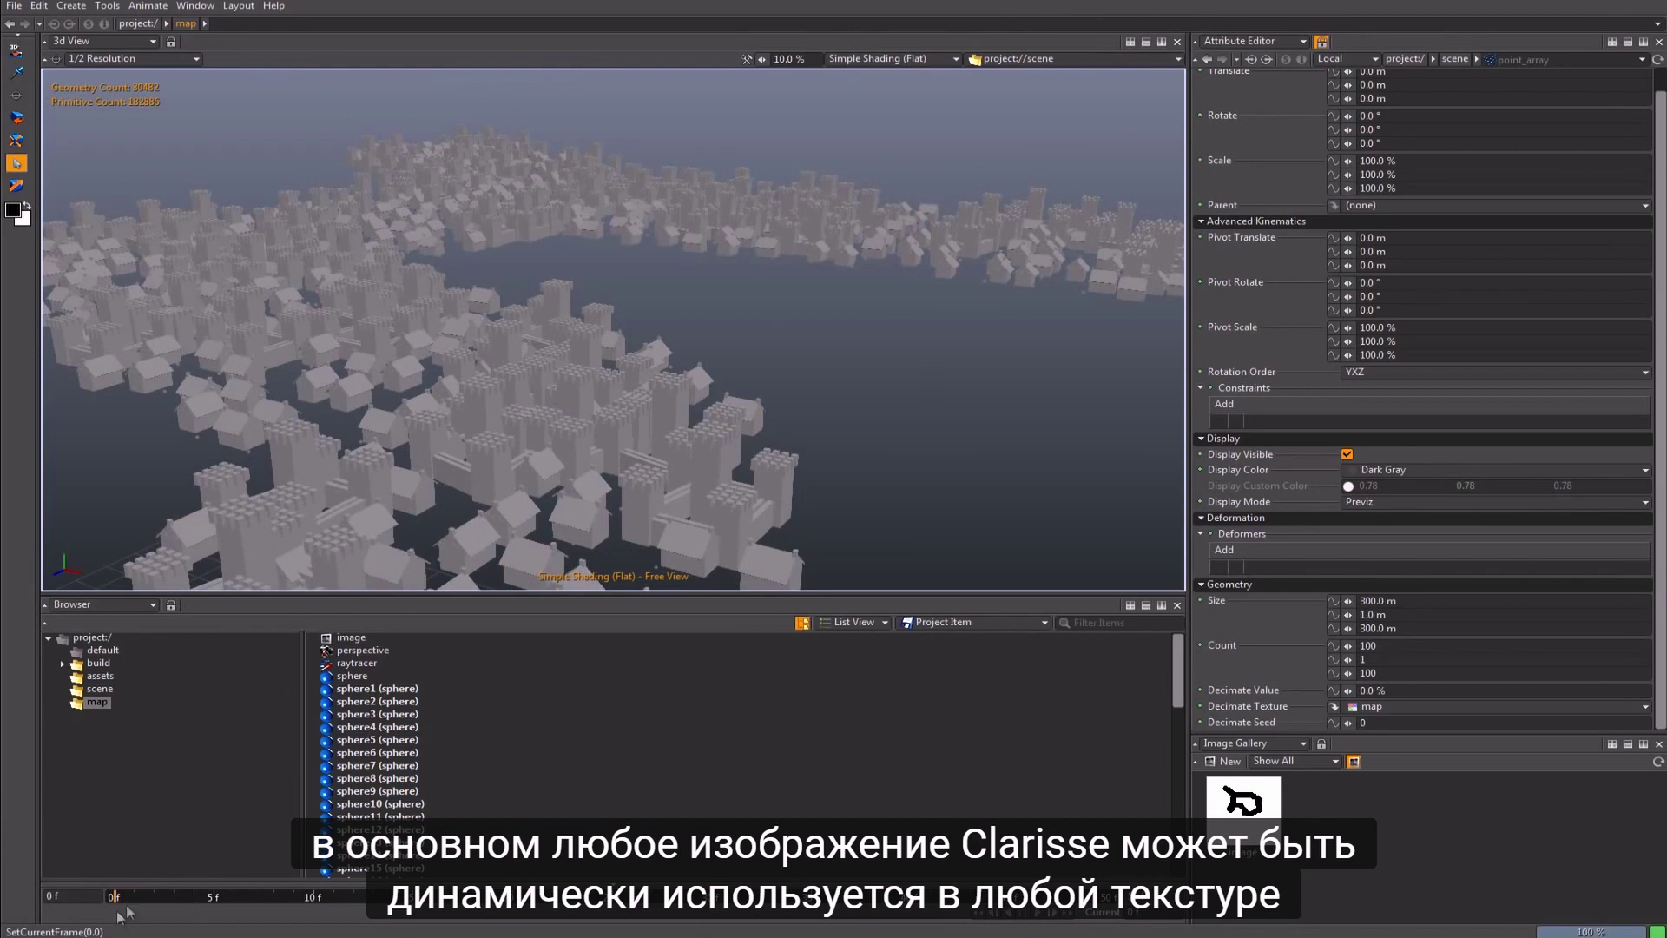
mouse_move(122, 912)
left_mouse_down()
mouse_move(1015, 907)
mouse_move(613, 925)
mouse_move(148, 917)
left_mouse_up()
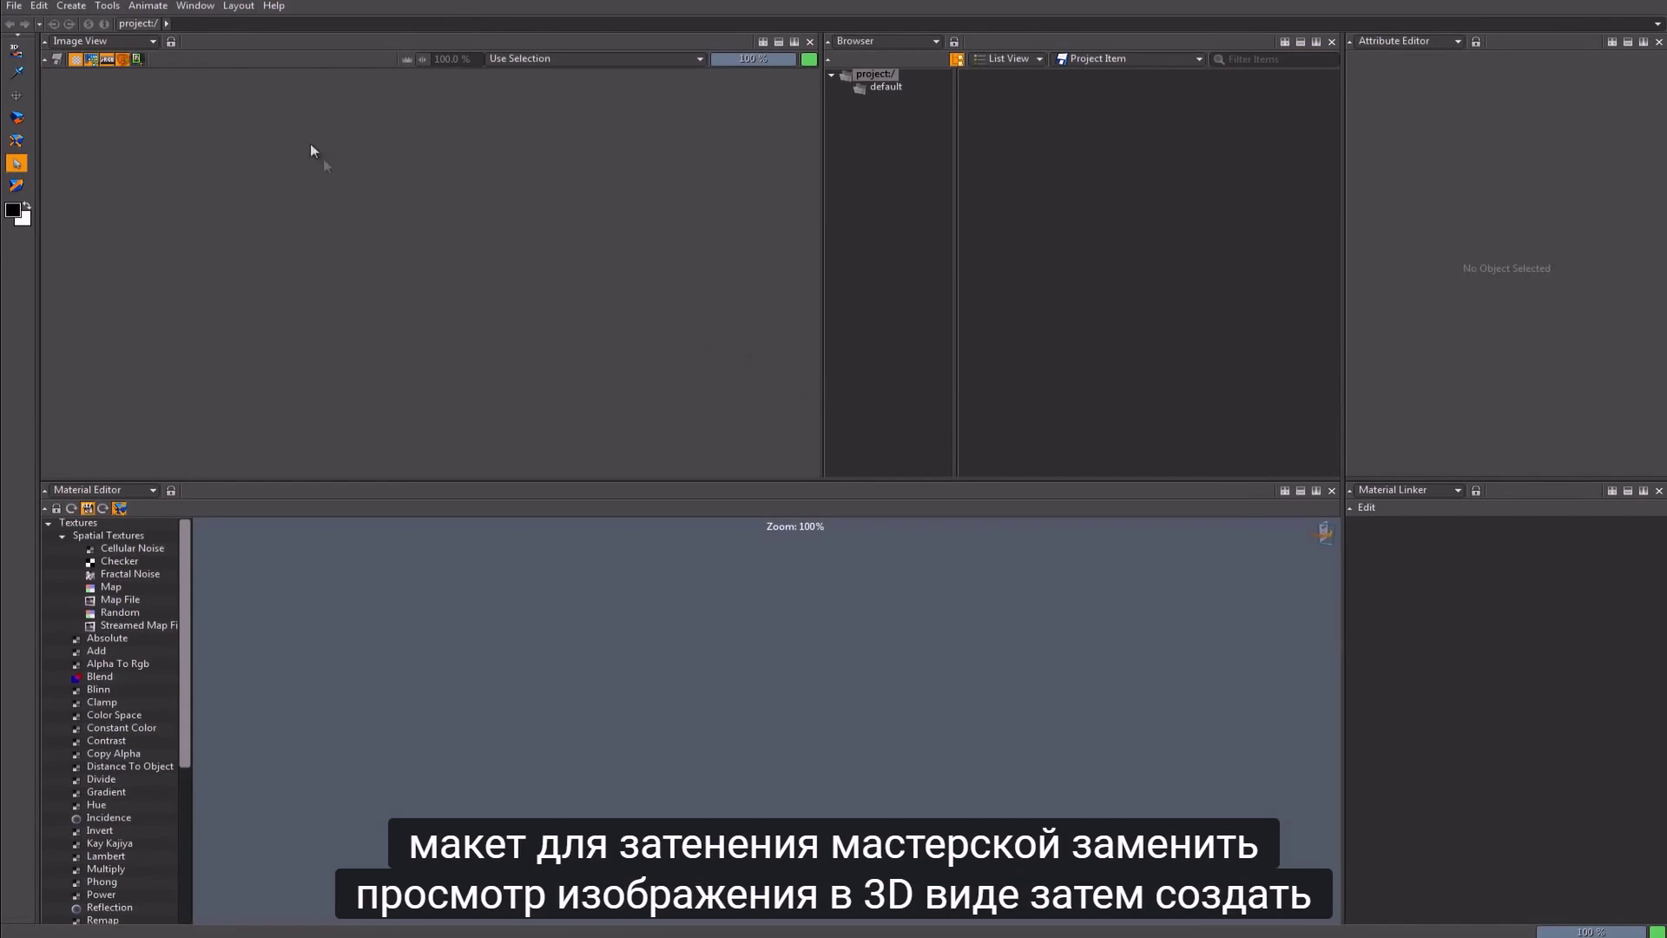
Step: Replace the Image View with a 3D View and create a sphere geometry in the project
left_click(88, 95)
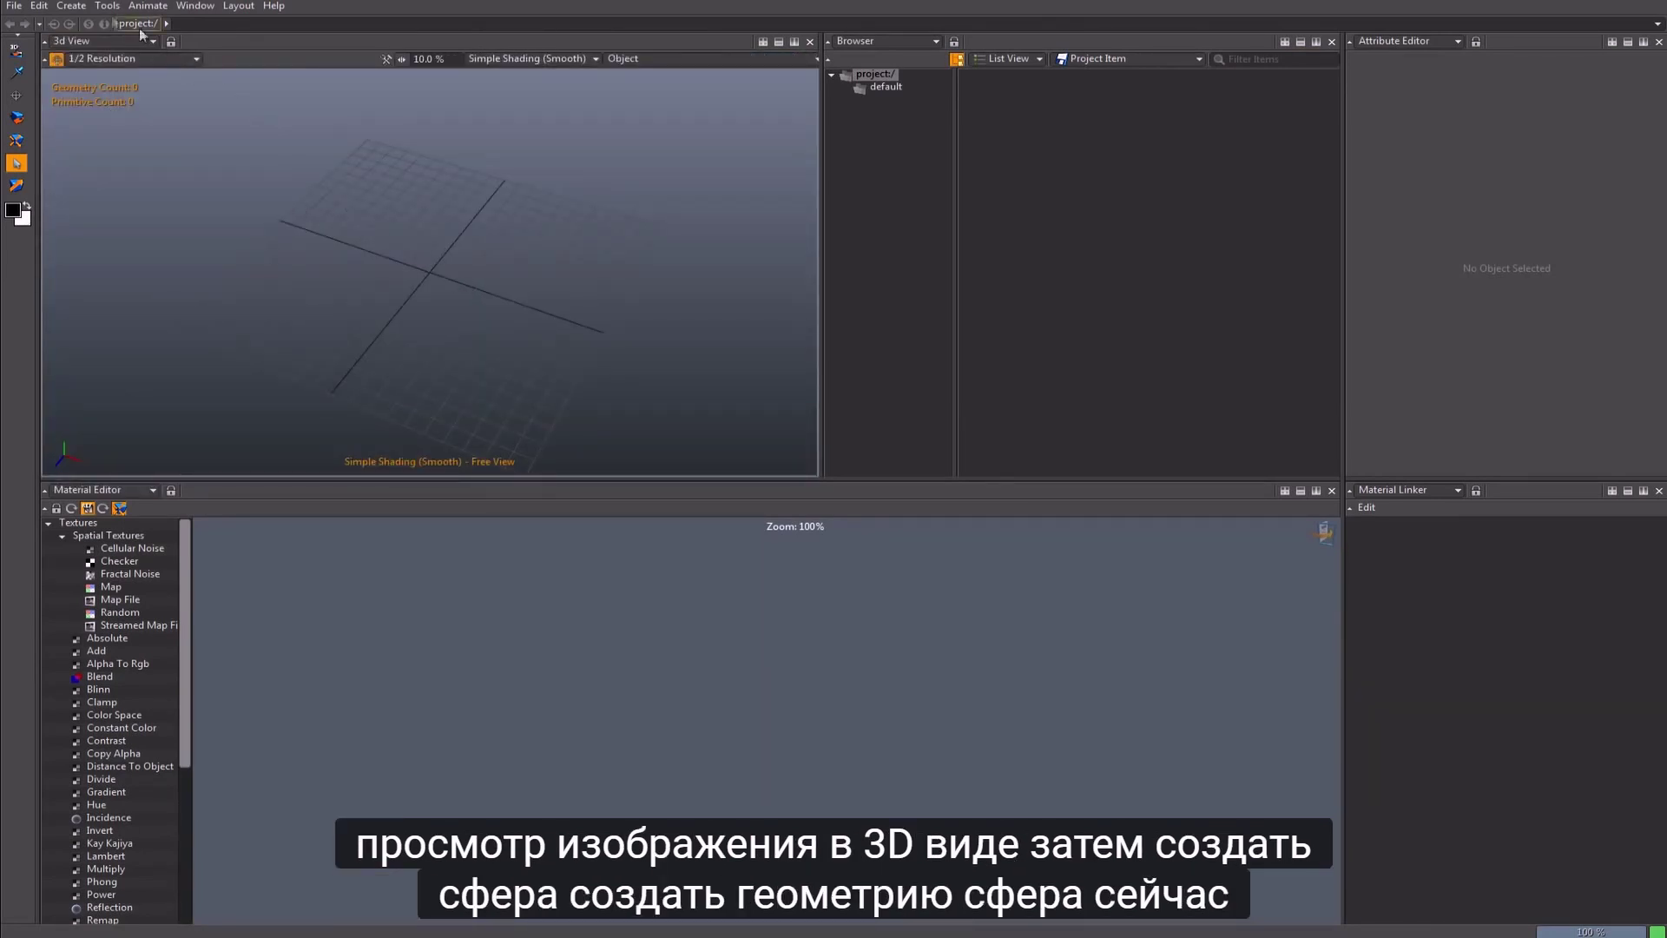
left_click(72, 5)
mouse_move(117, 61)
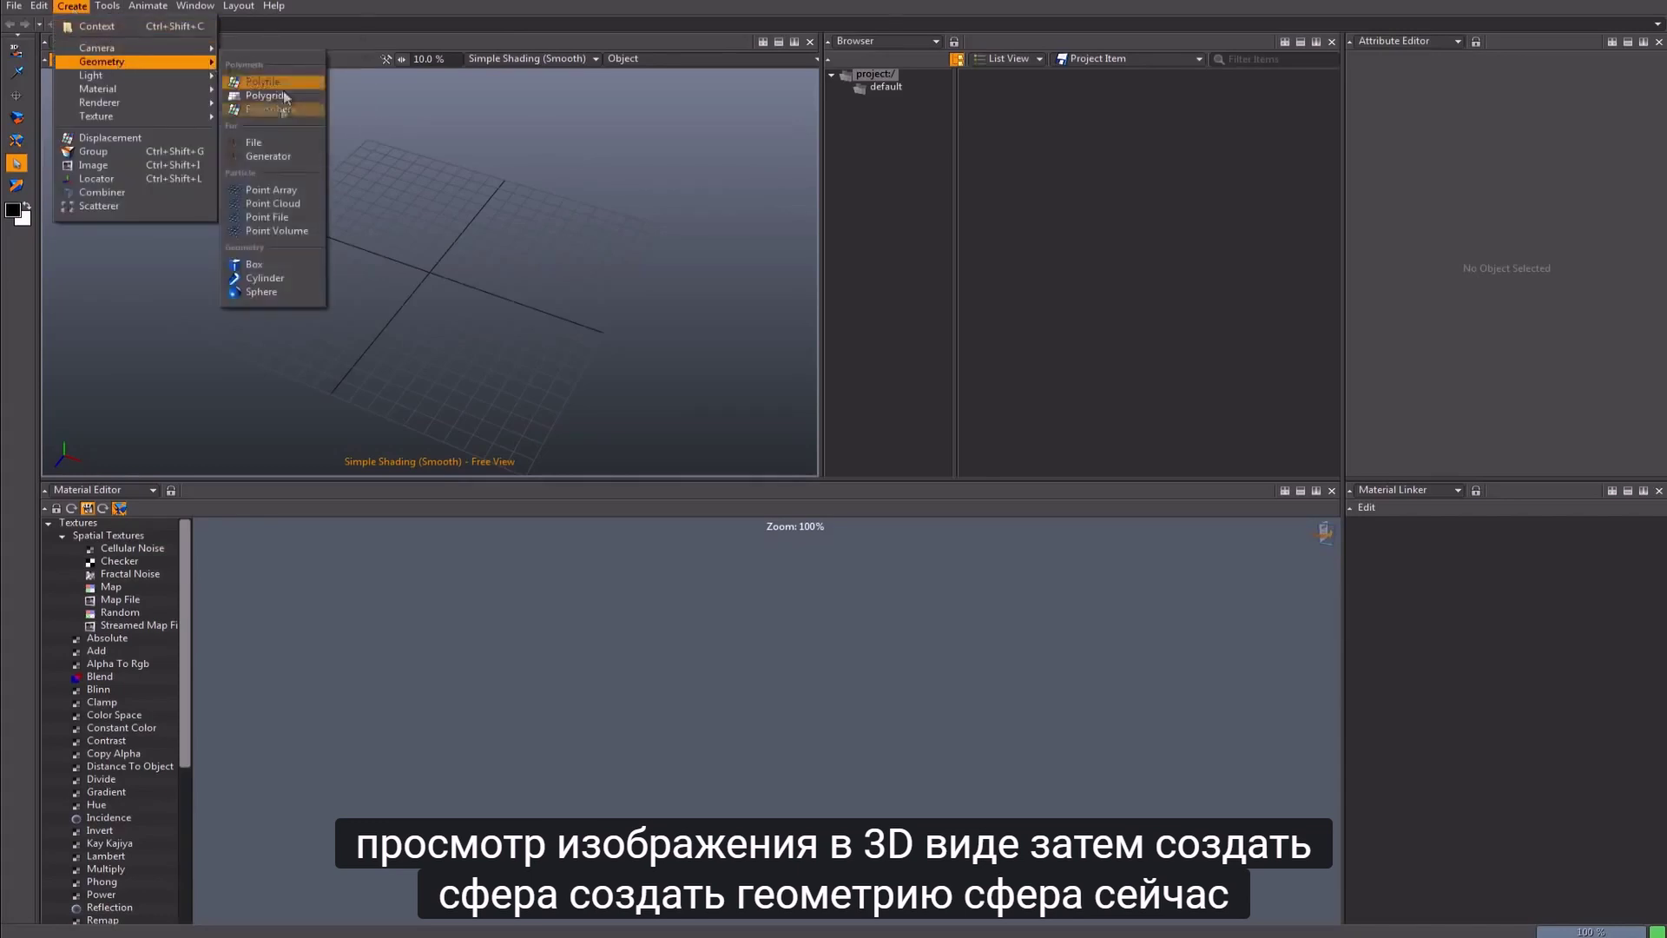
left_click(264, 292)
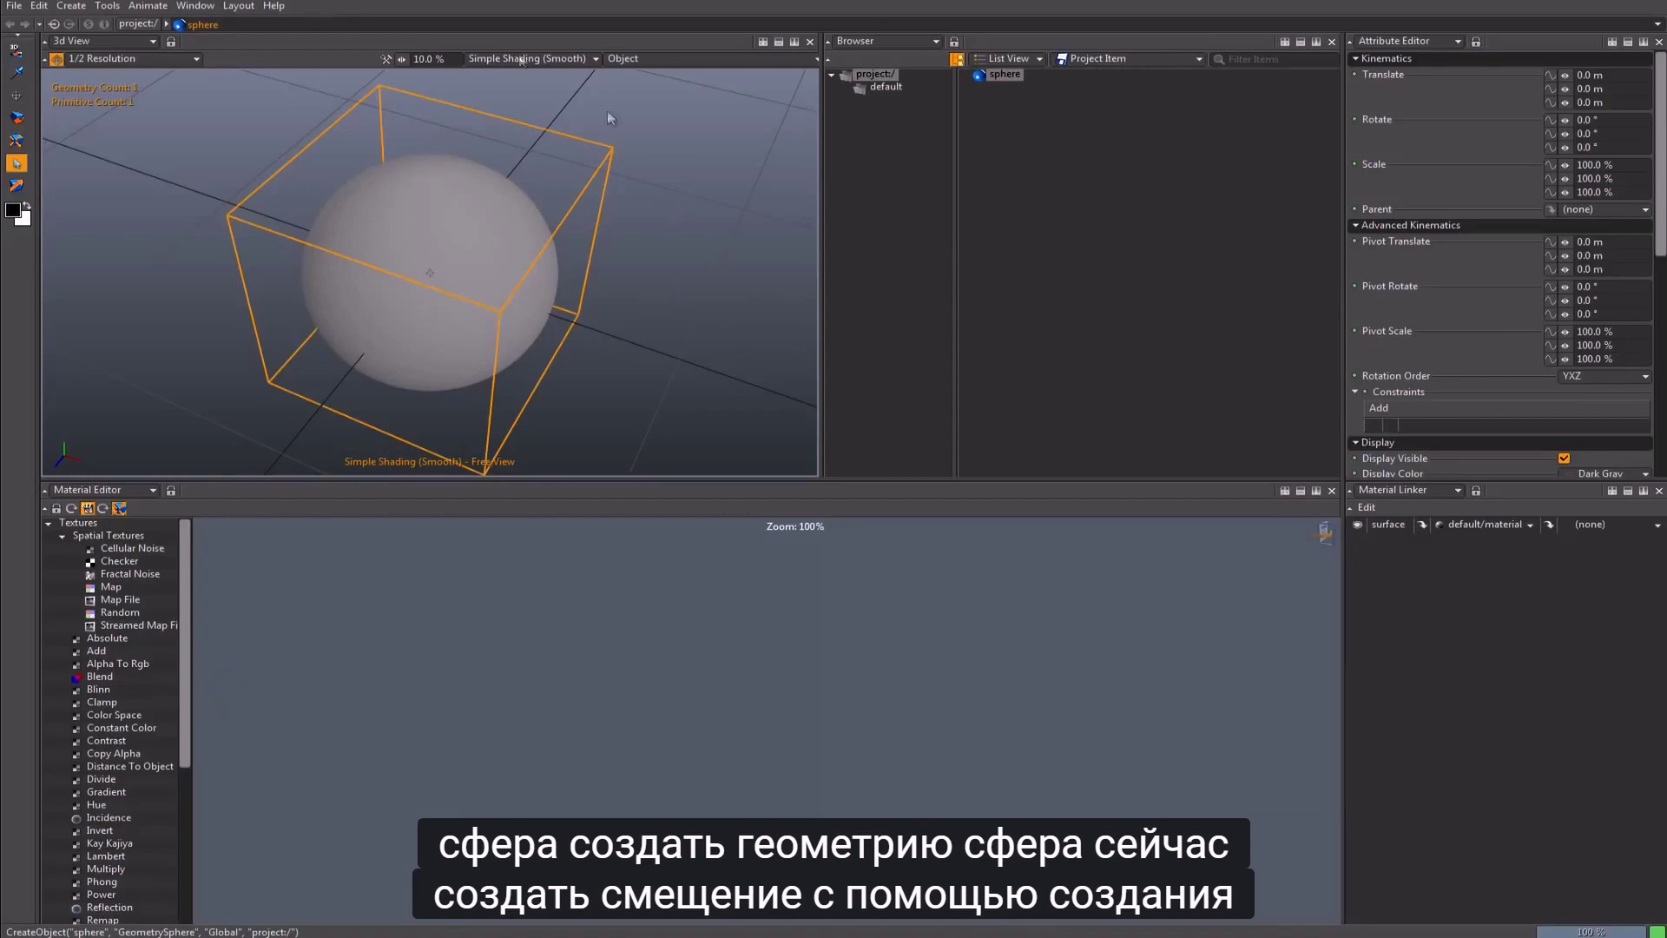
Step: Create a displacement and assign it to the displacement slot of the sphere's surface shading group
left_click(69, 7)
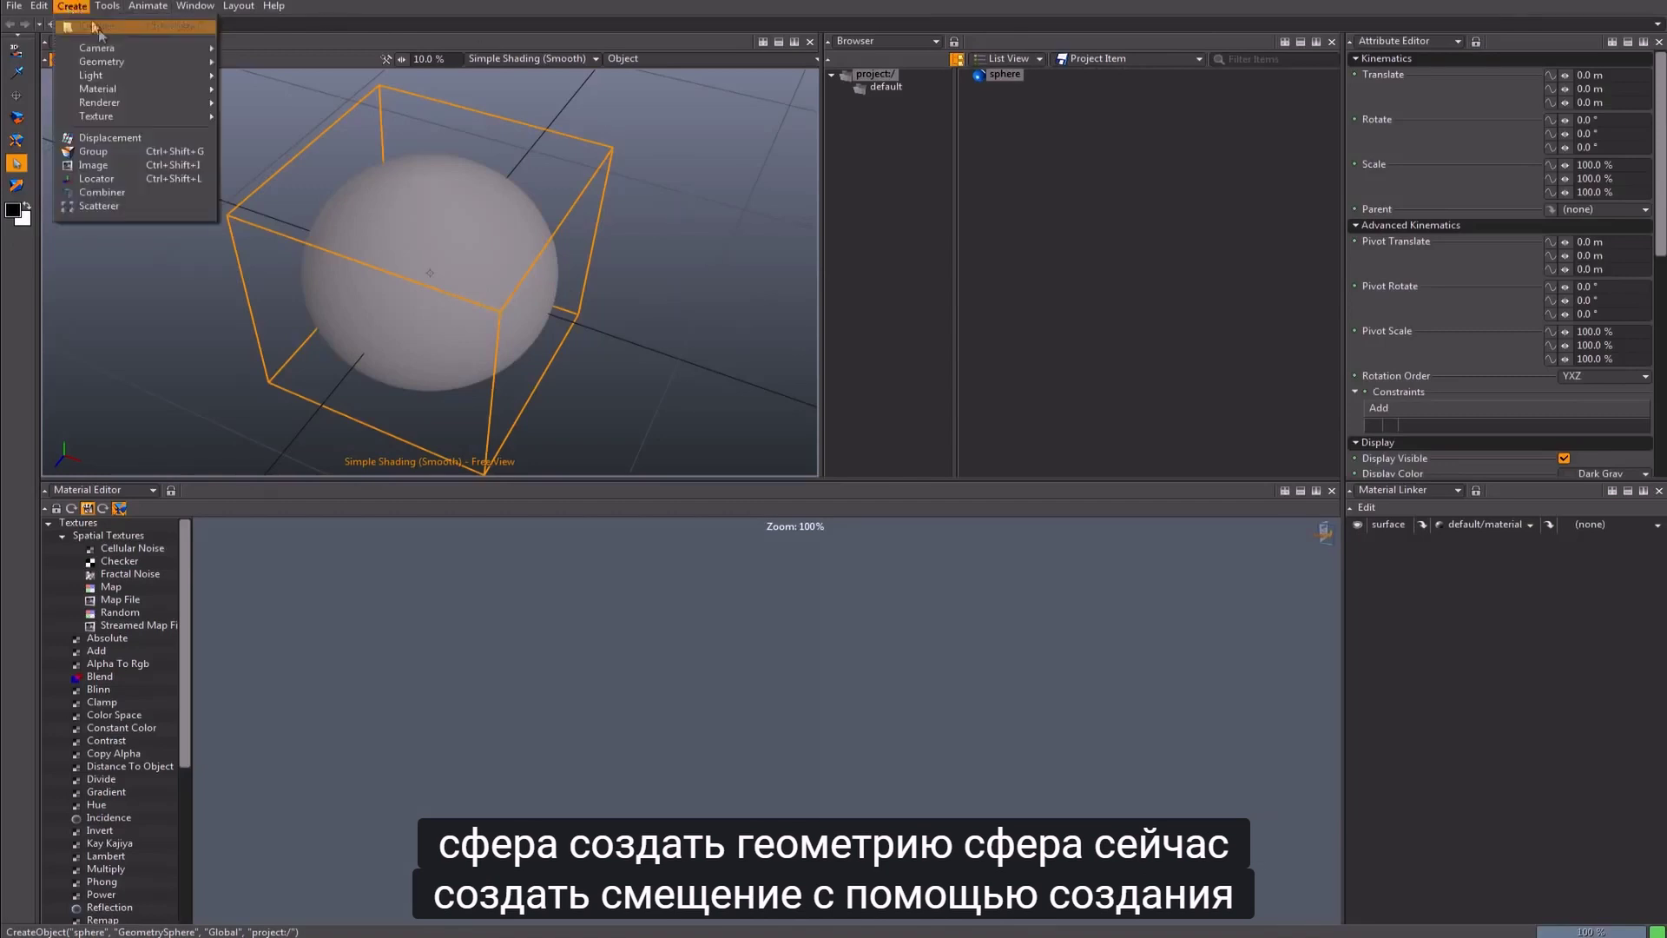
left_click(125, 137)
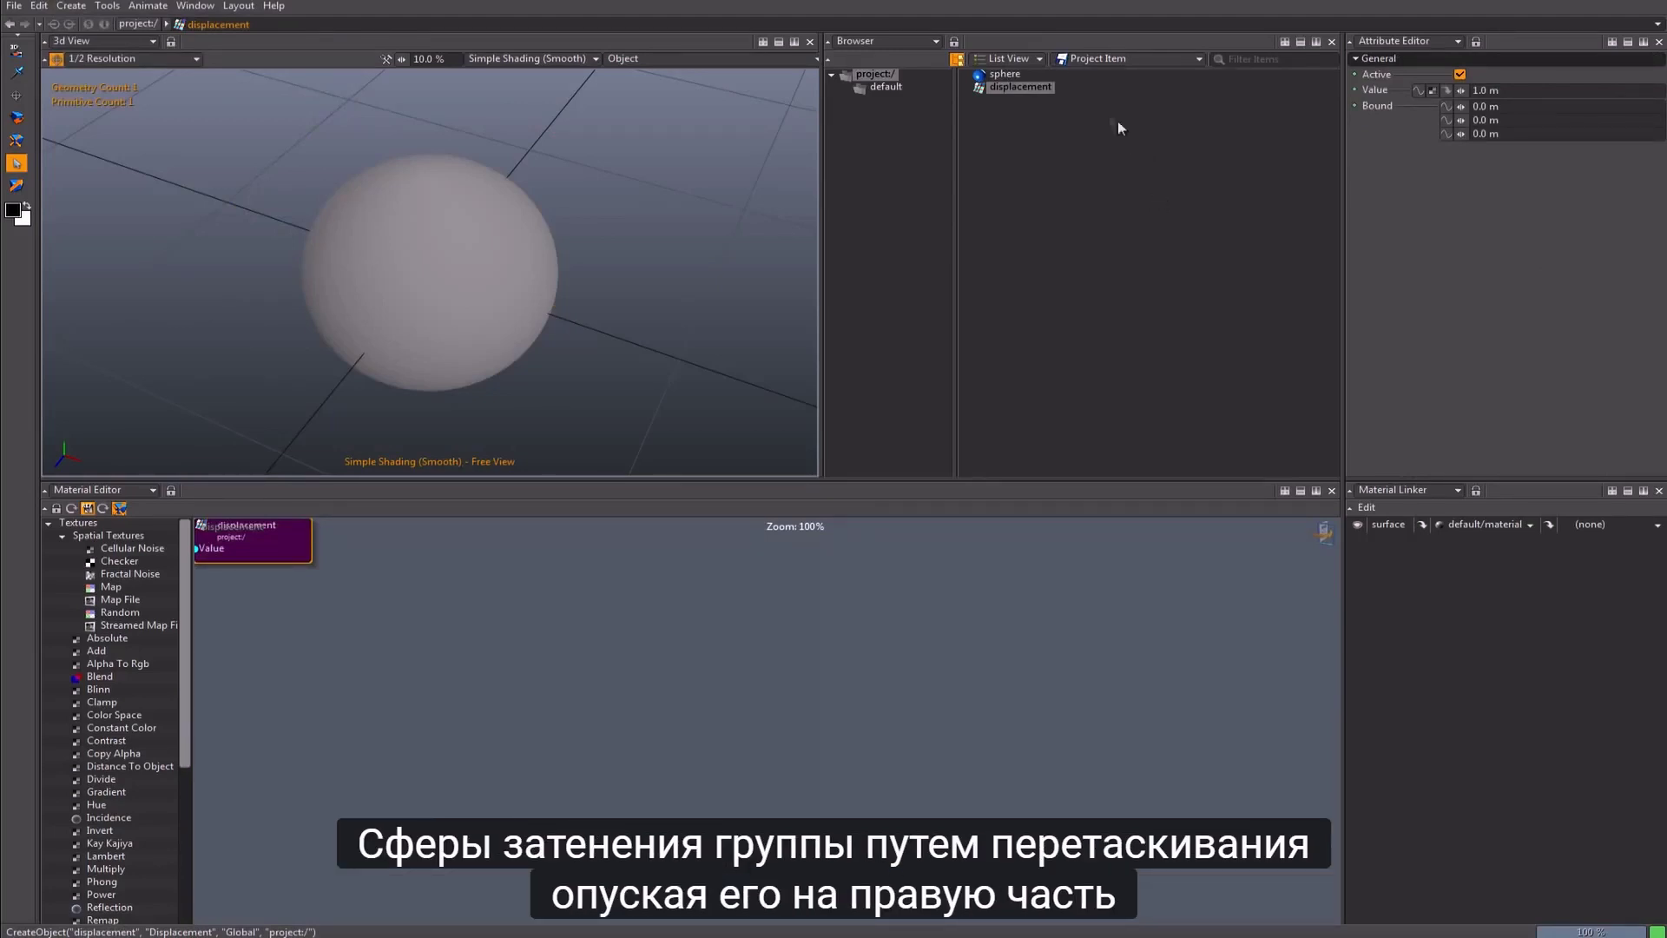
left_click_drag(1023, 86, 1606, 523)
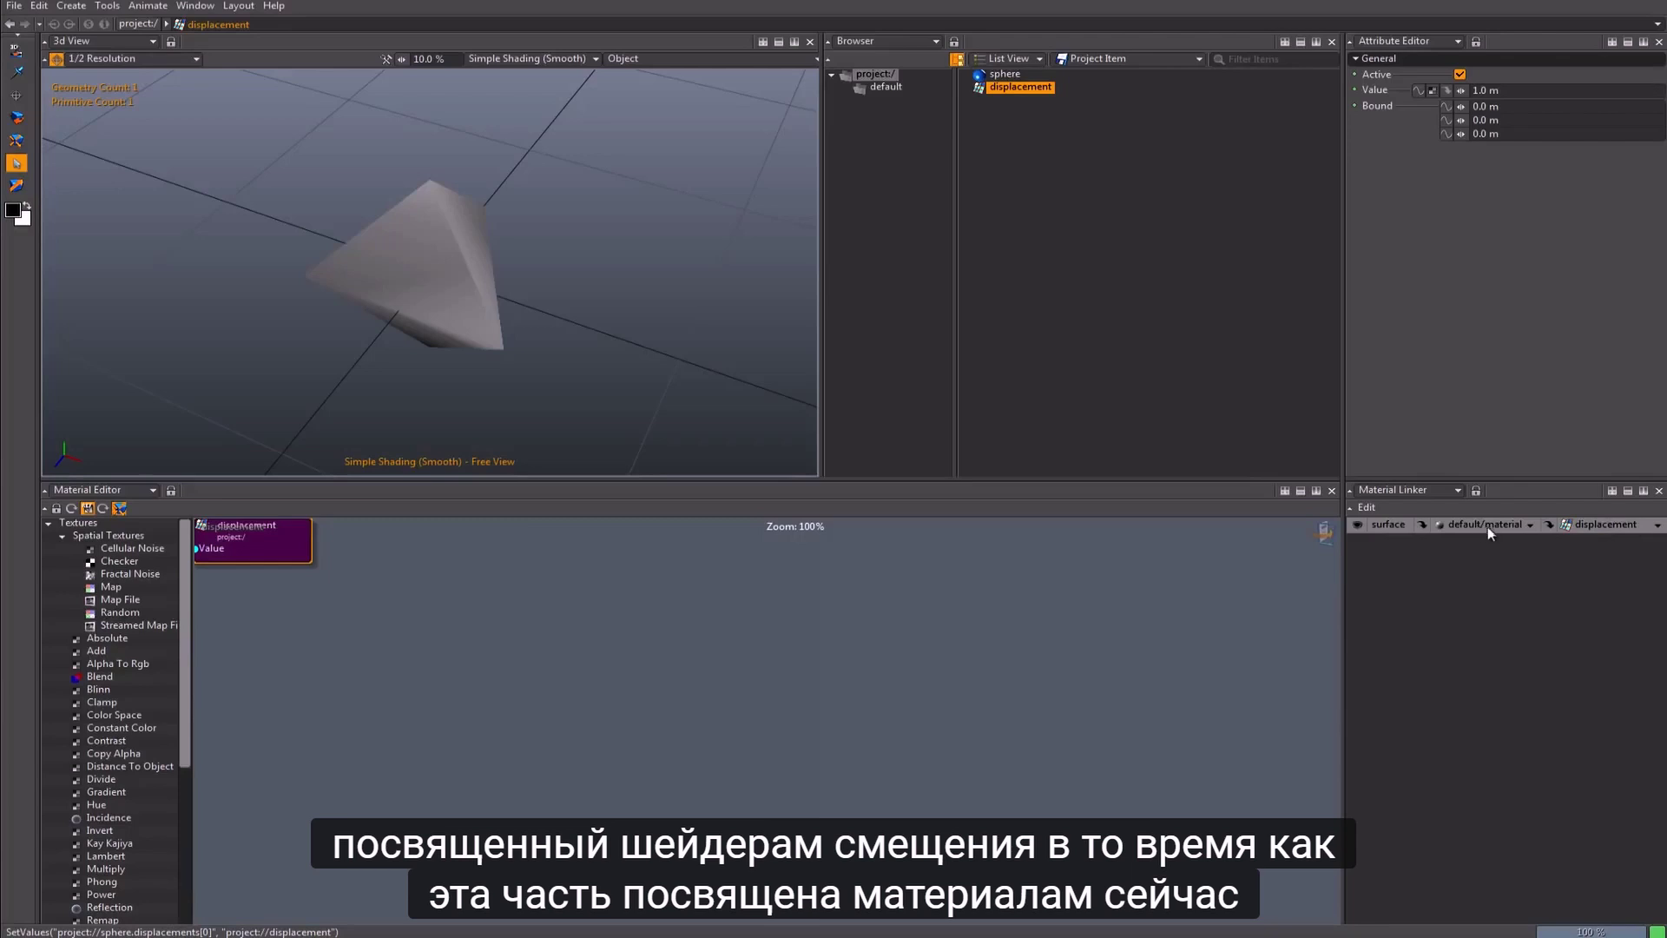
Step: Set the sphere's Displacement Adaptive Span Count to 40
left_click(1014, 76)
left_click_drag(1660, 158, 1660, 363)
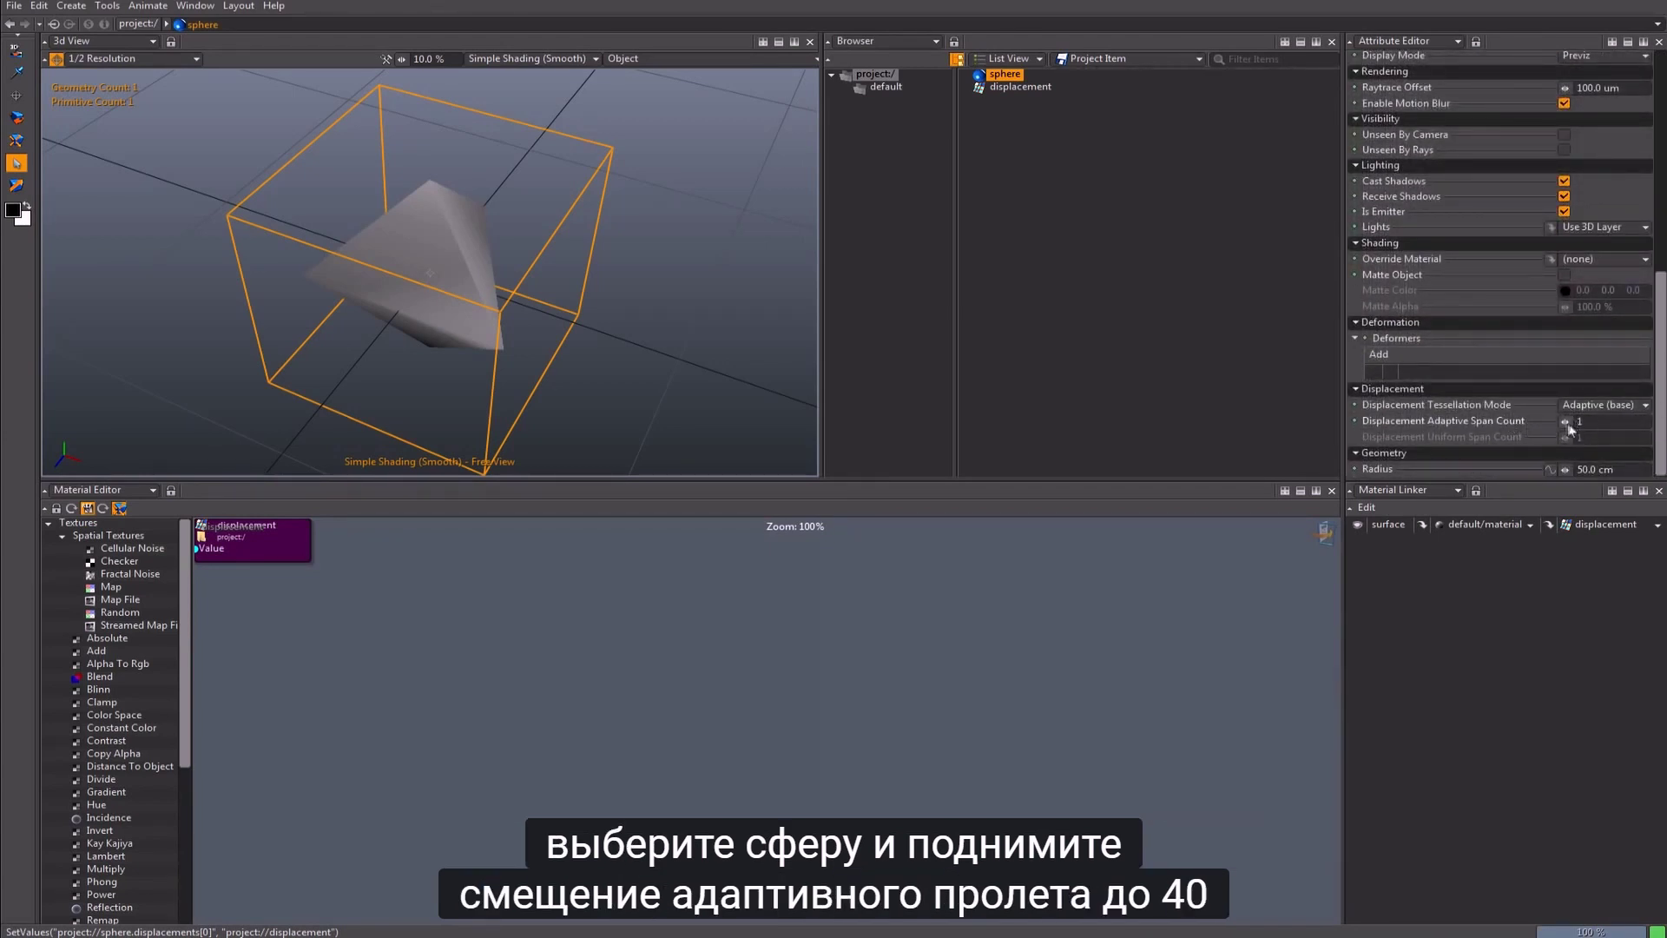
left_click_drag(1568, 427, 1602, 427)
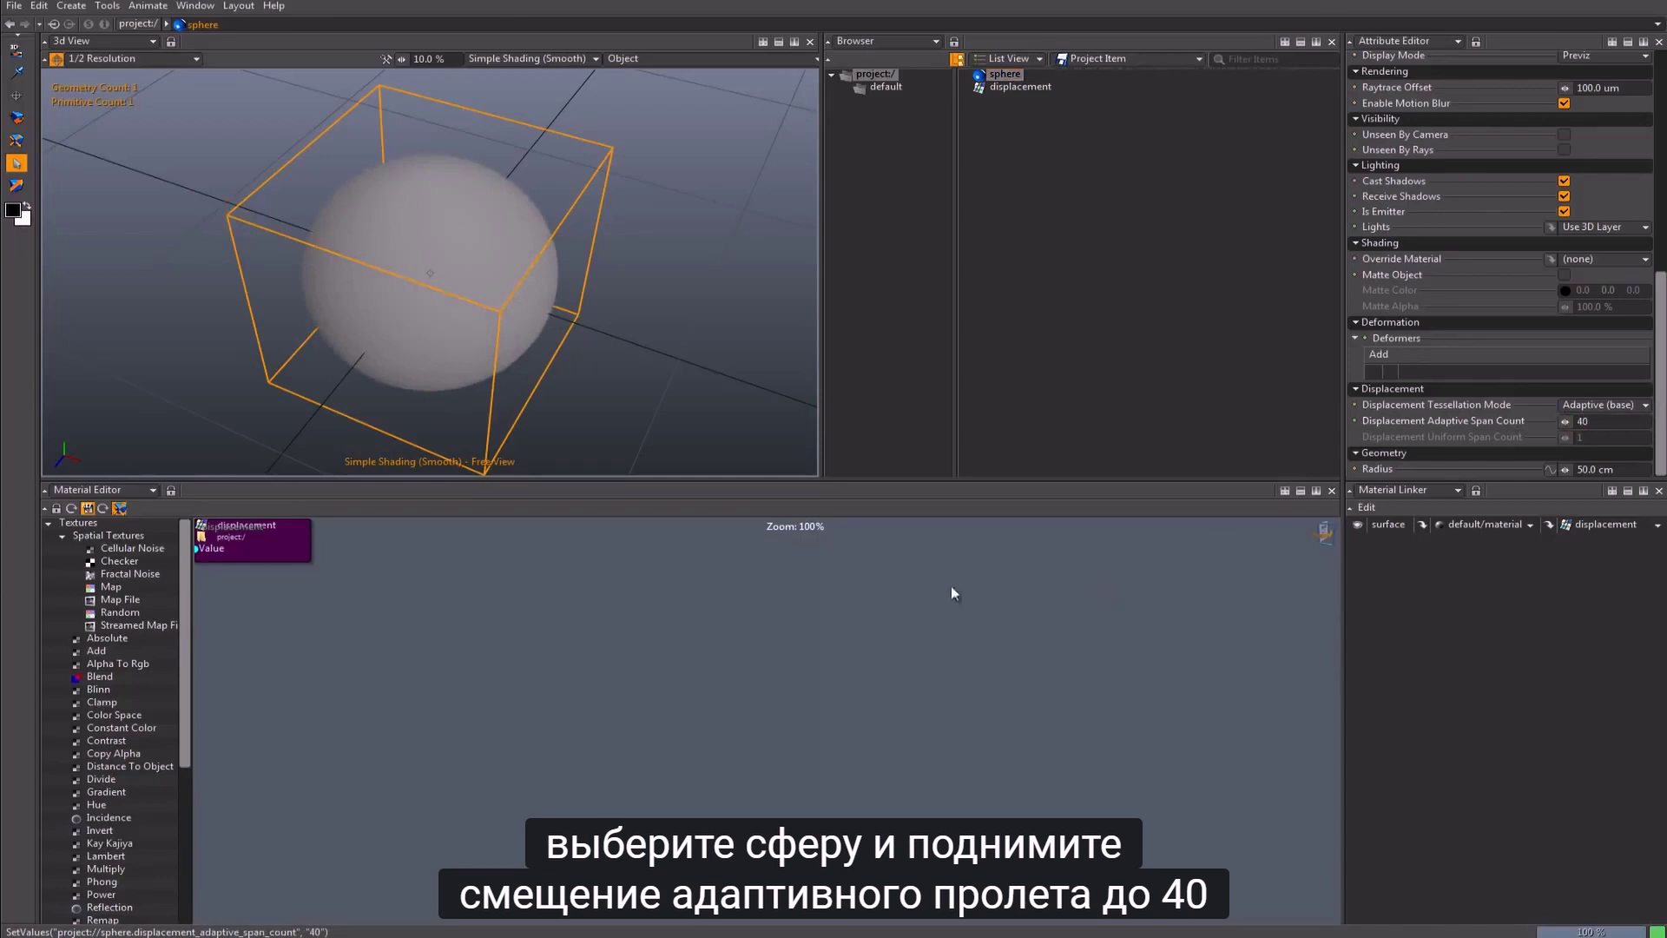
Step: Add a Fractal Noise texture to the material graph and connect its output to the displacement node's Value input
left_click_drag(289, 546, 1092, 726)
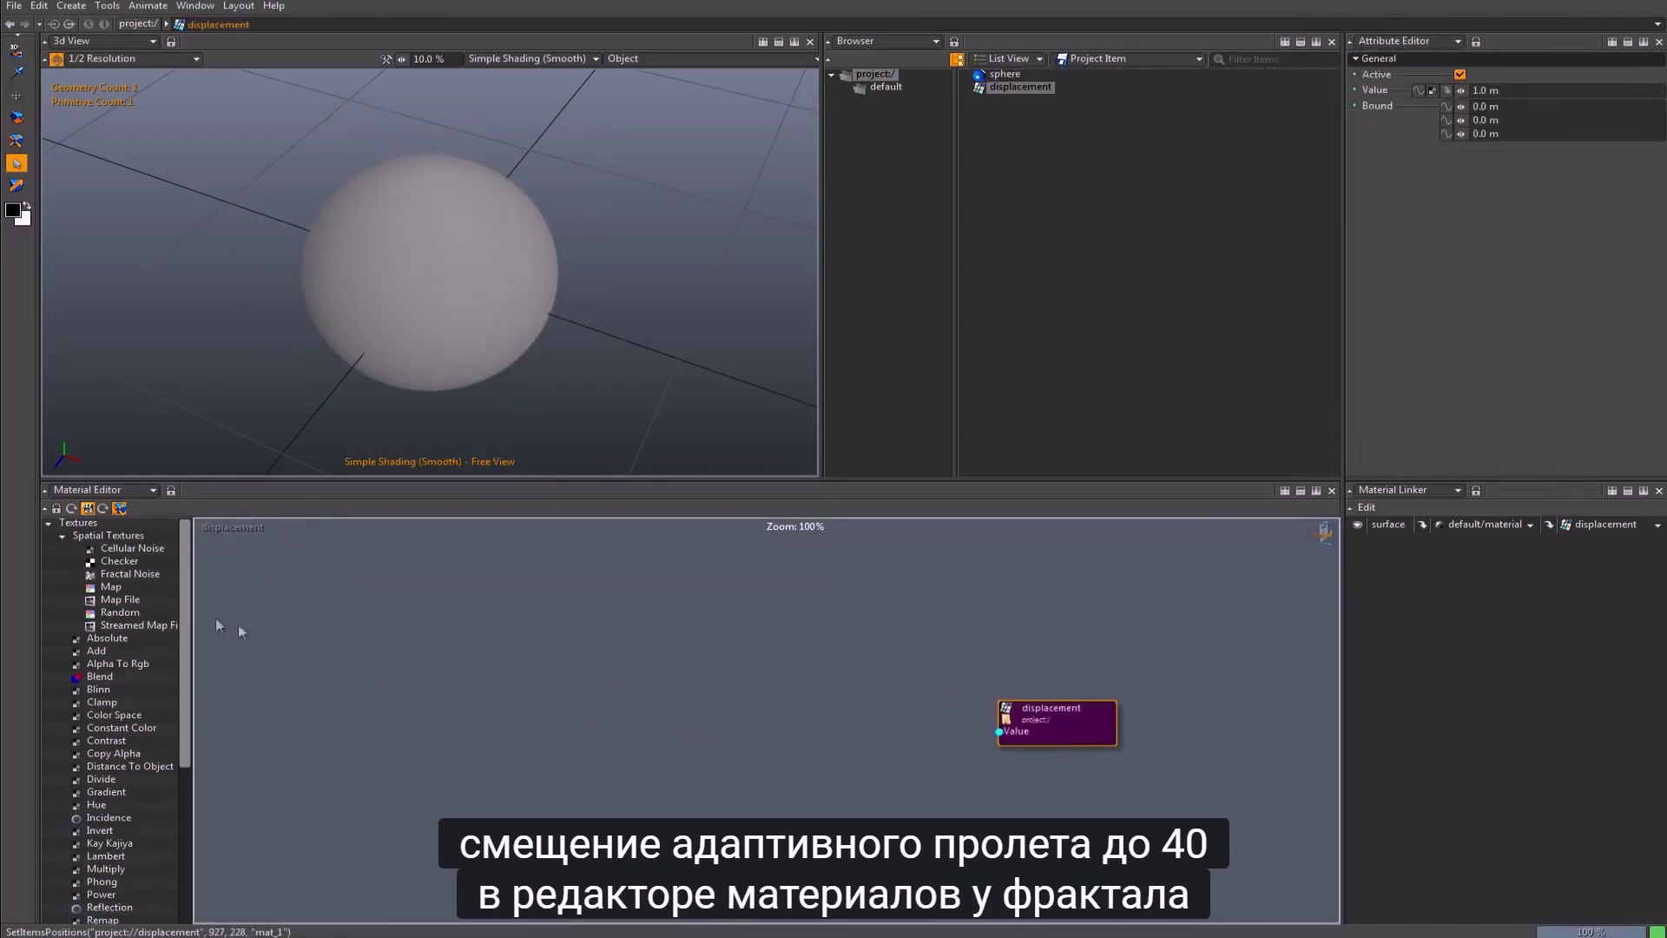
left_click_drag(121, 574, 414, 679)
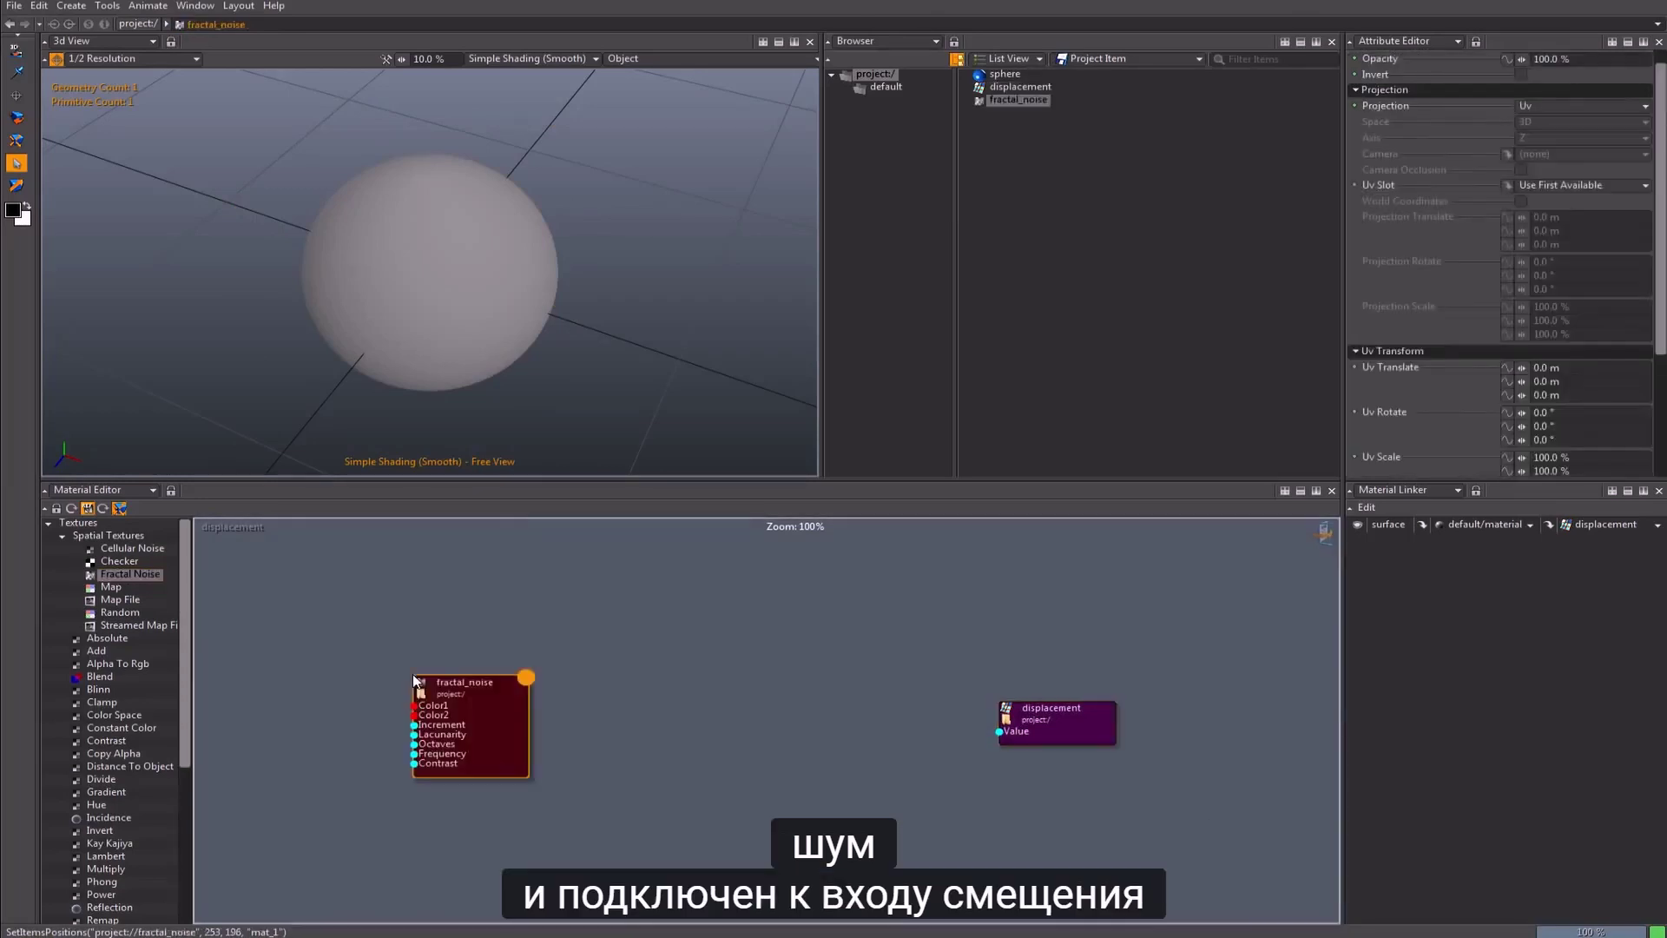
left_click_drag(526, 677, 1014, 731)
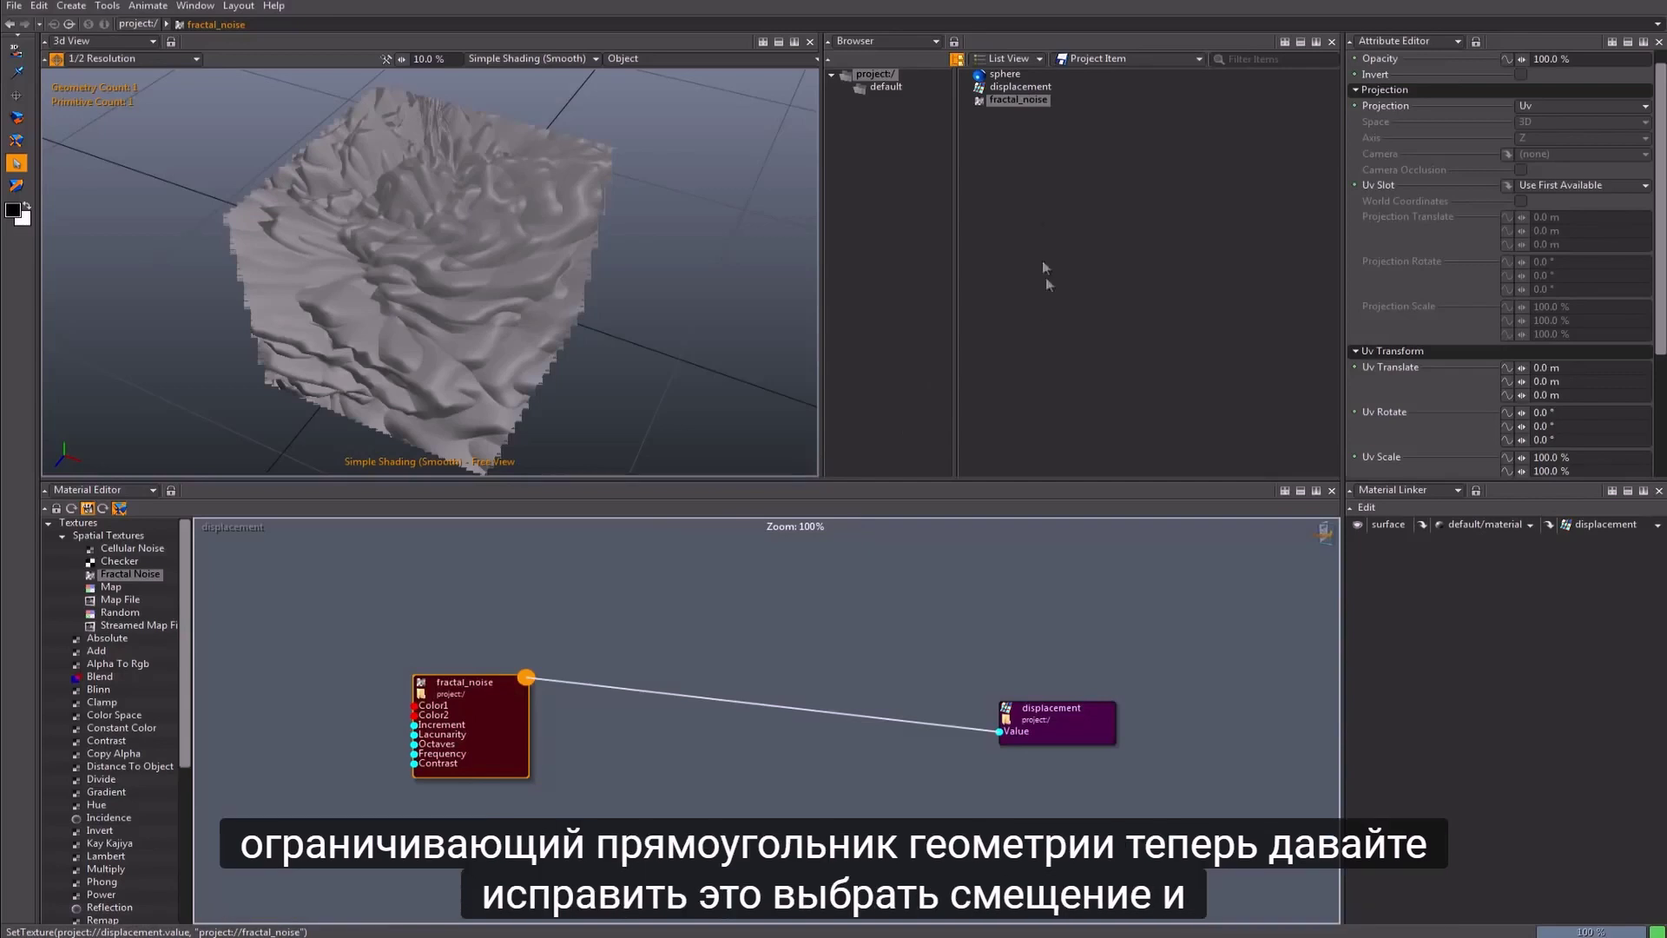
Step: Set all three Bound values of the displacement to 1 m
left_click(1018, 87)
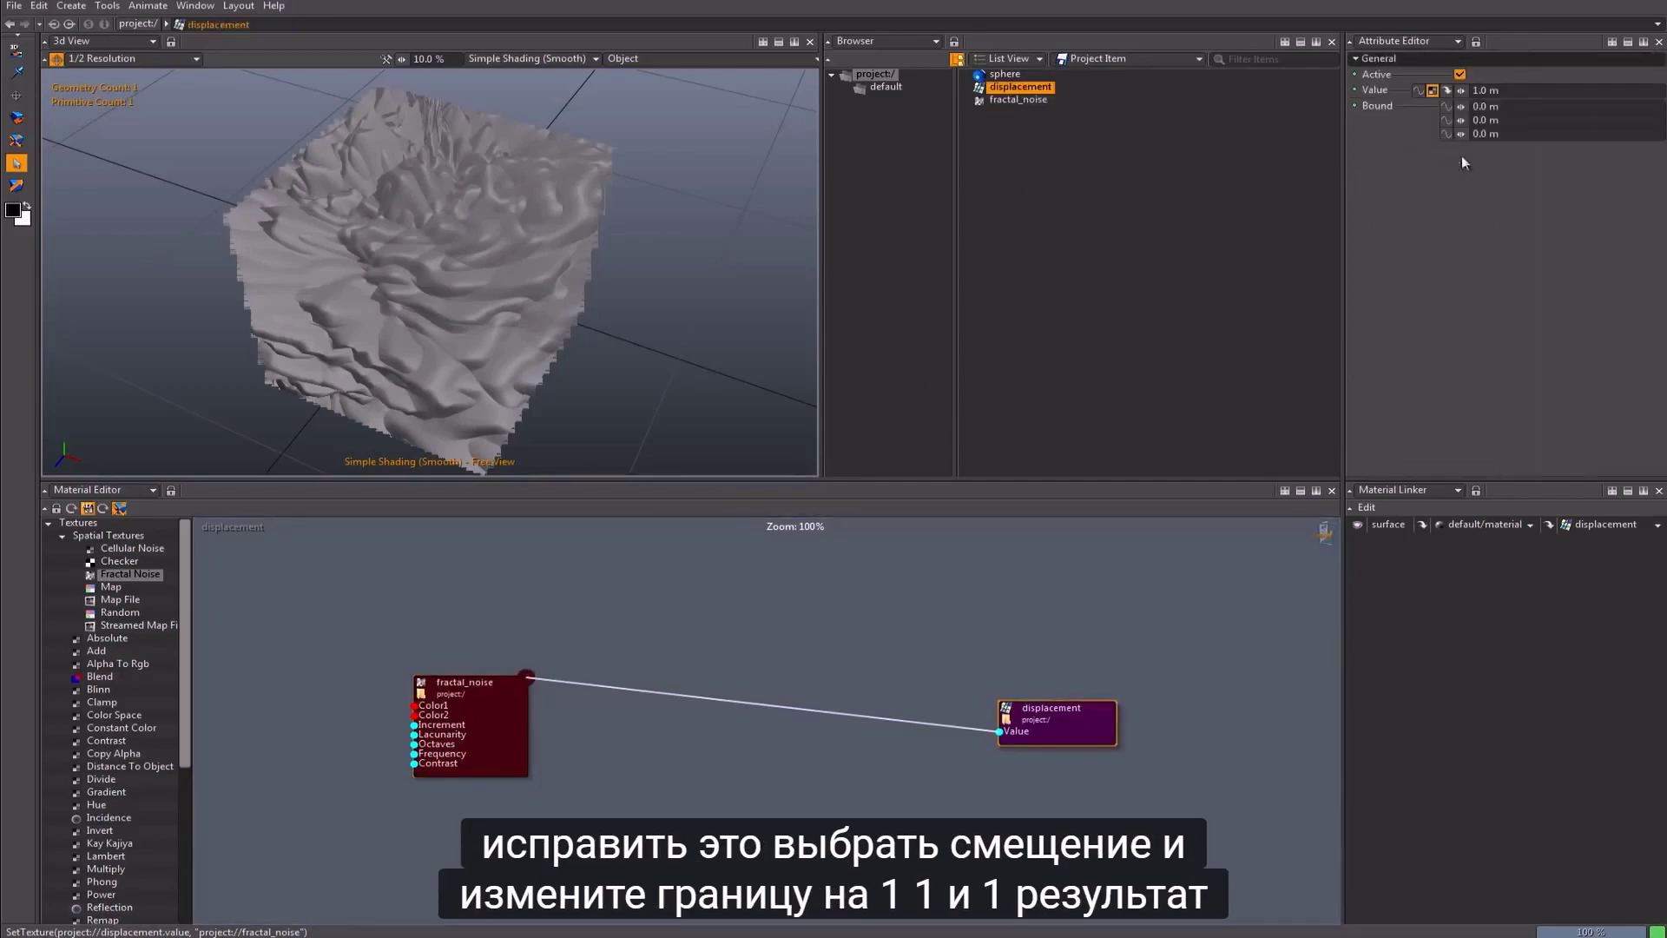
left_click(1513, 105)
type("1")
key("Tab")
type("1")
key("Tab")
type("1")
key("Return")
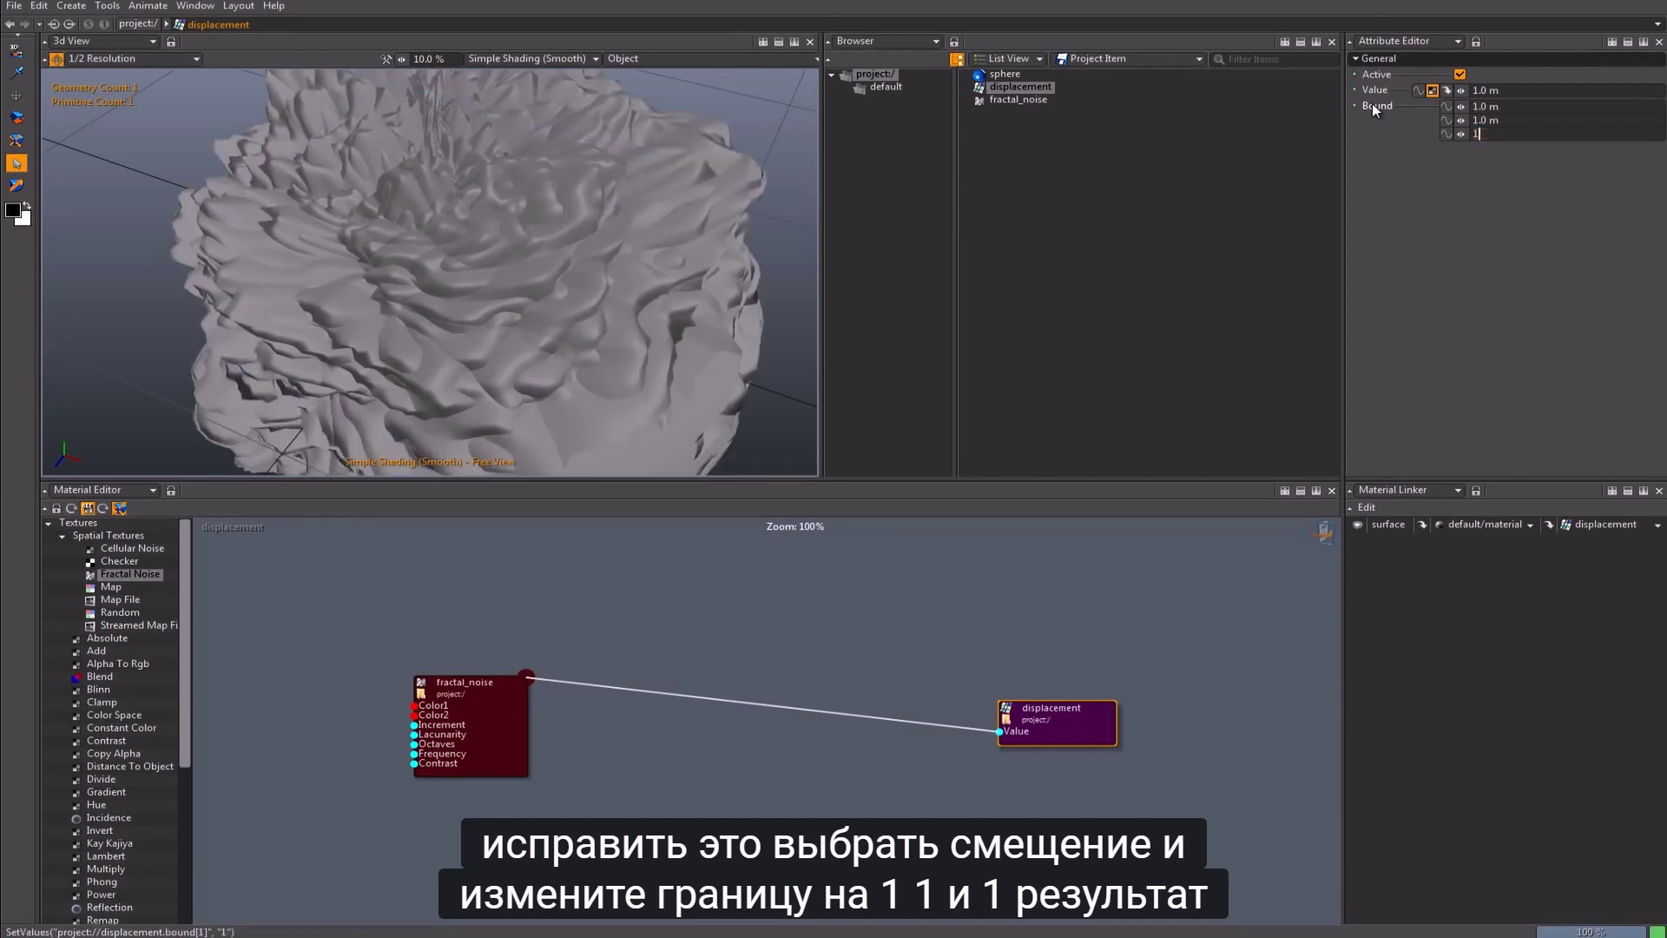
Step: Inspect the crack at the back of the displaced sphere and change the fractal noise's projection to Planar
scroll(561, 301, "down", 5)
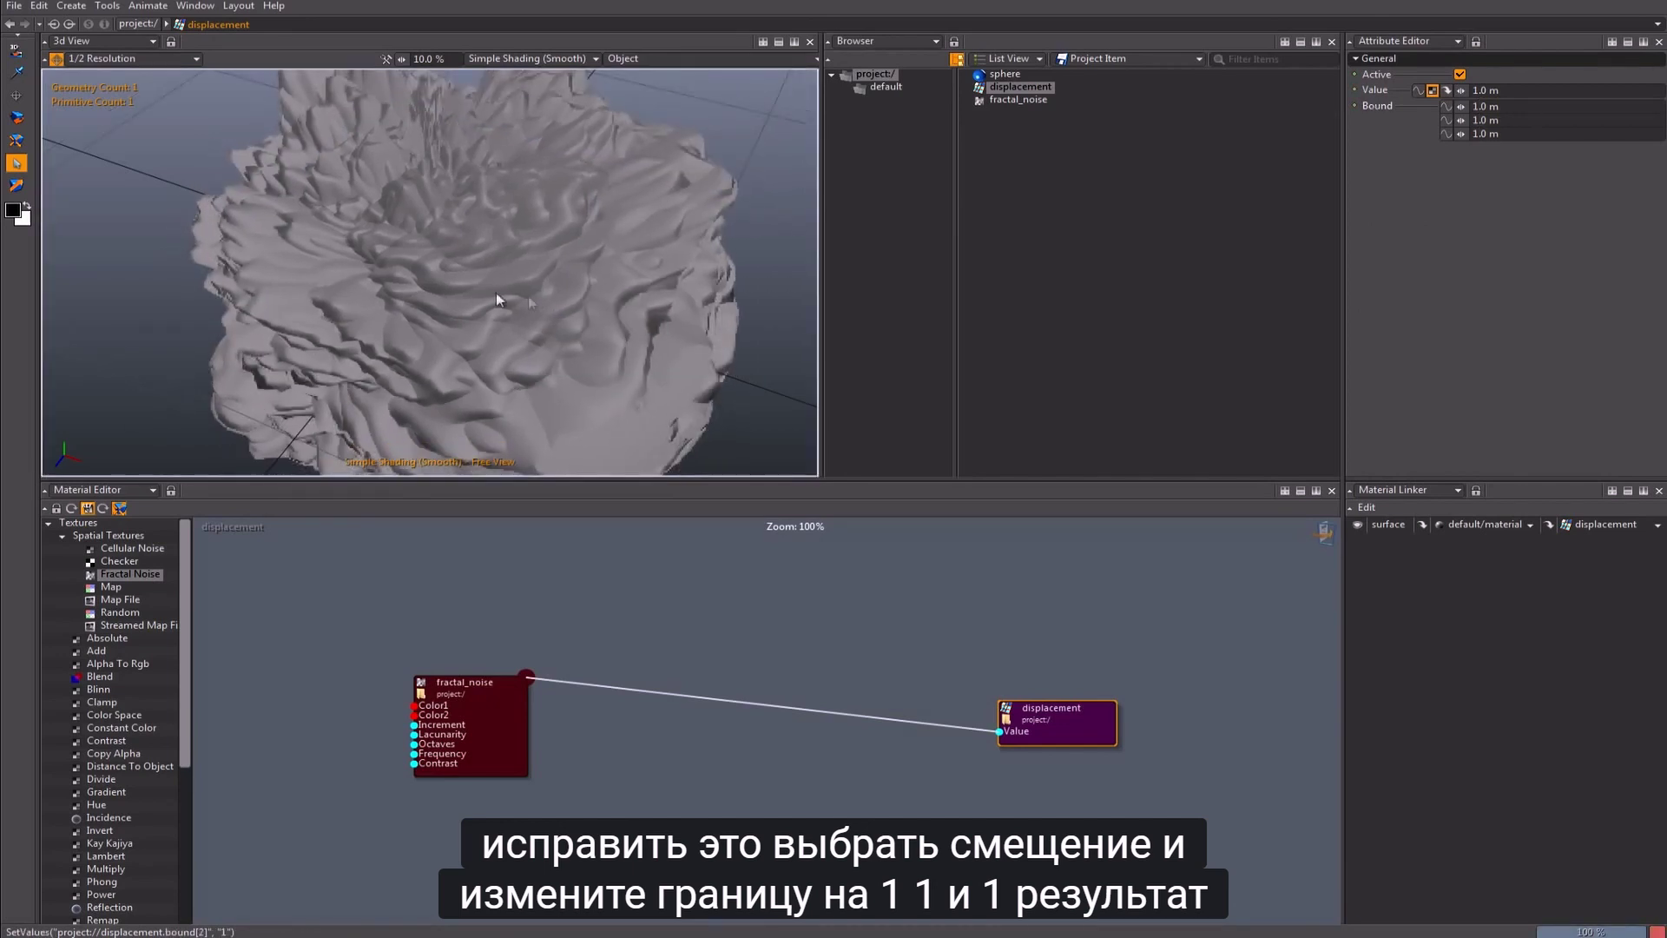
left_click_drag(552, 304, 302, 239, "alt")
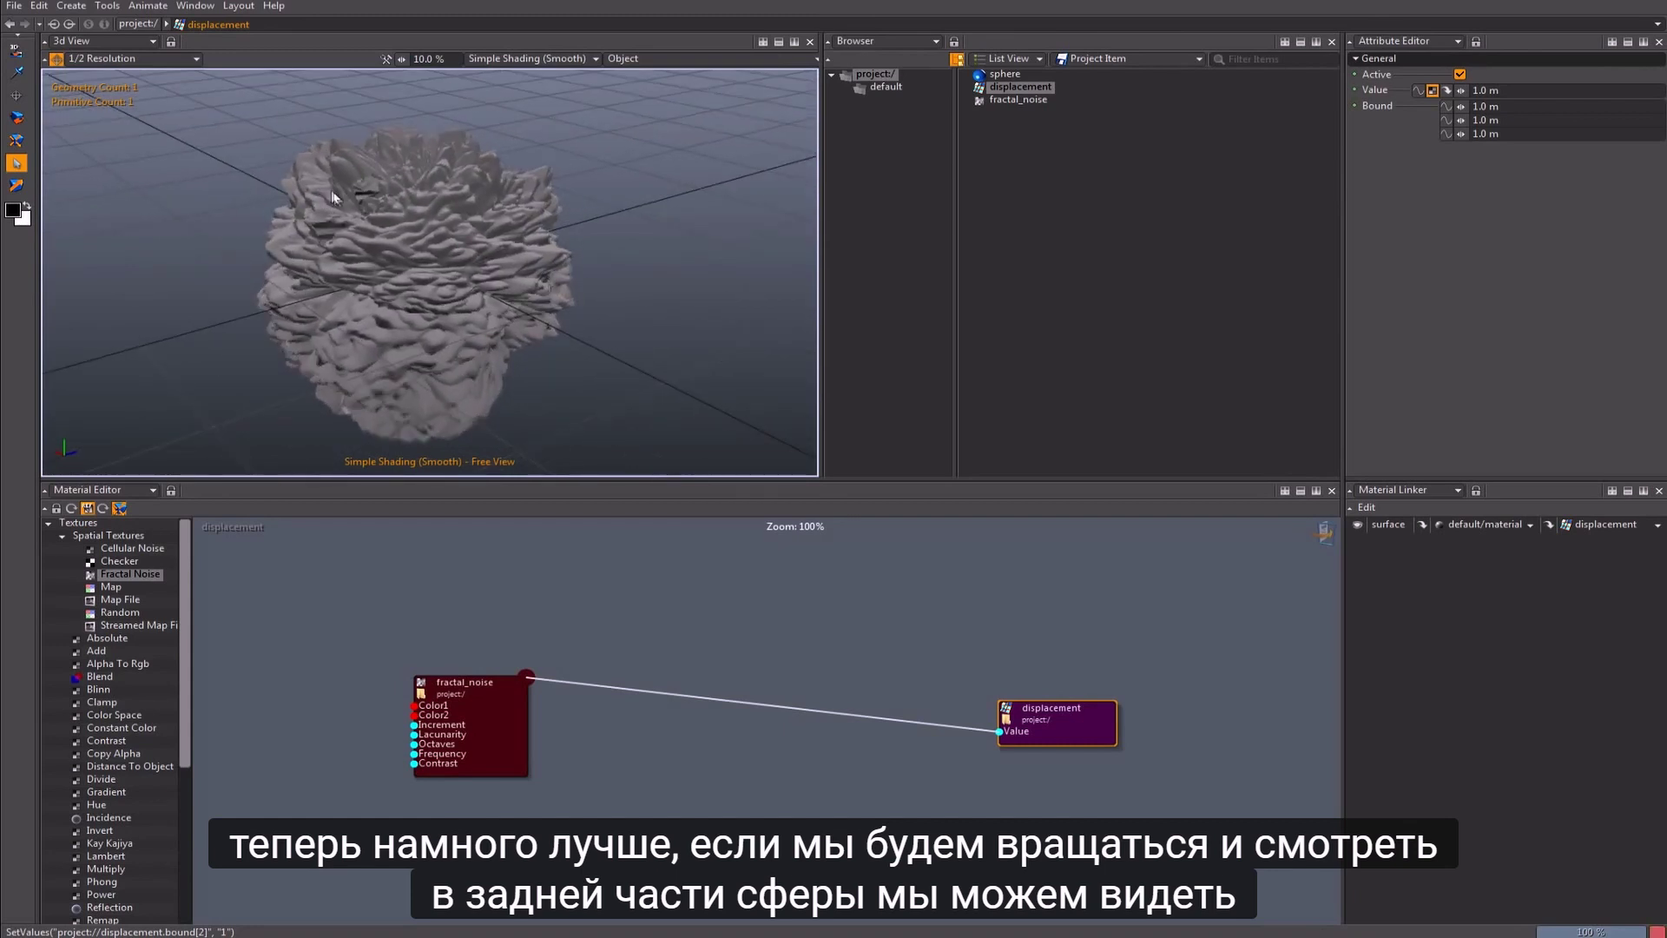
right_click_drag(303, 240, 327, 193, "alt")
left_click_drag(327, 193, 297, 180, "alt")
right_click_drag(297, 181, 309, 228, "alt")
left_click_drag(309, 228, 305, 227, "alt")
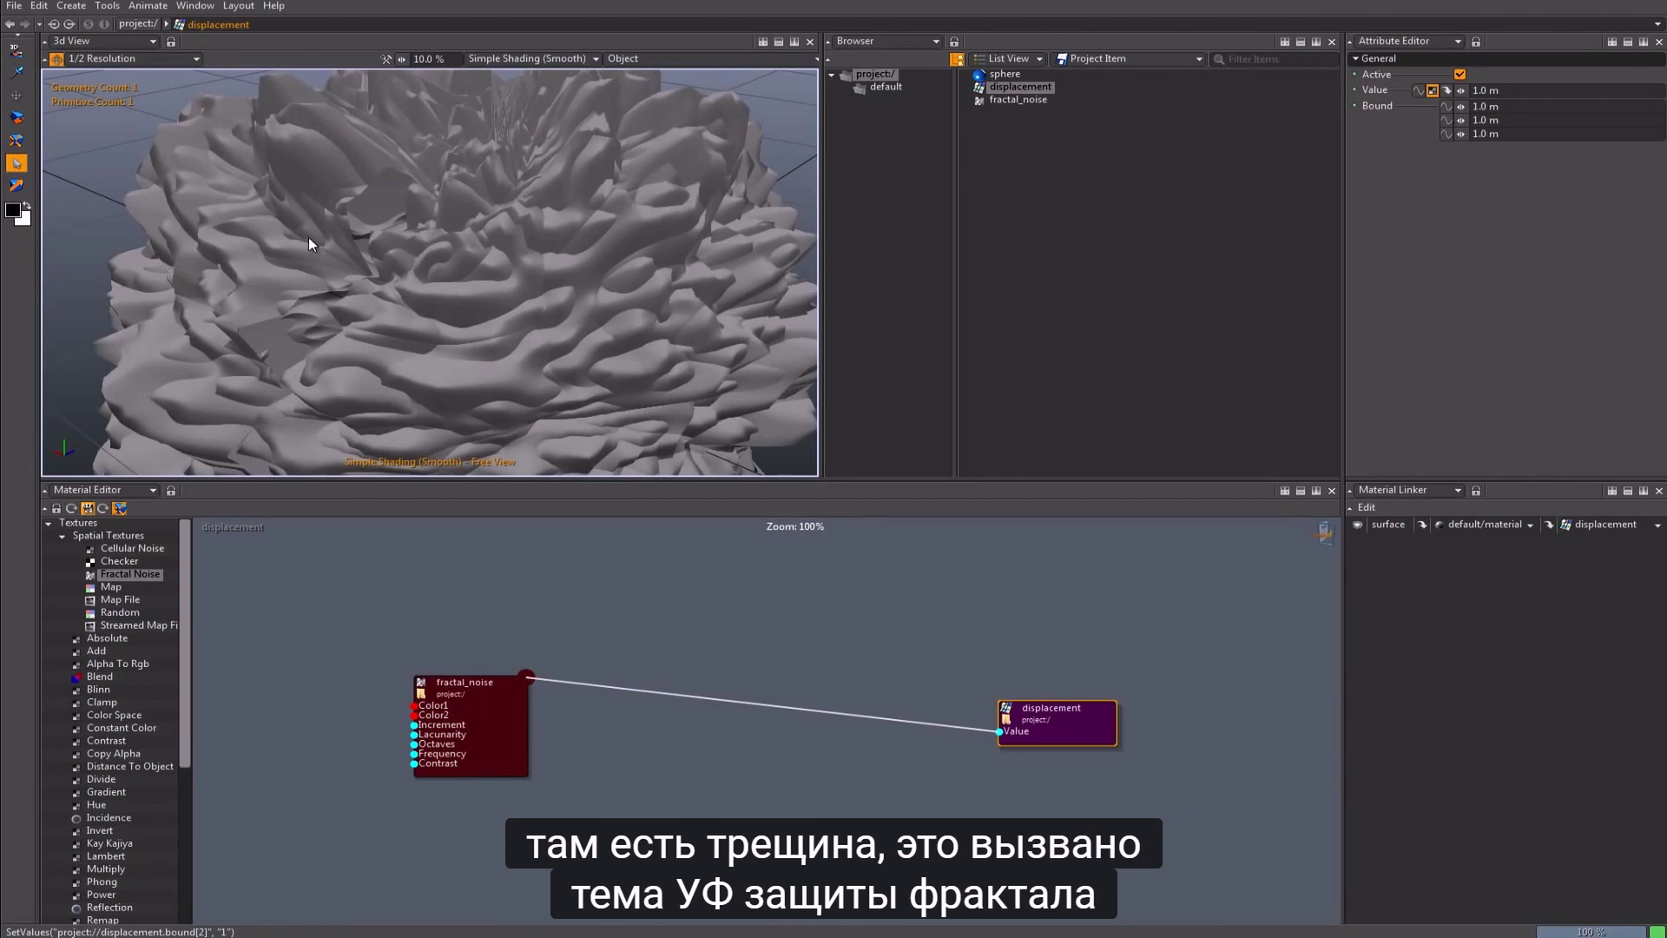
left_click(504, 738)
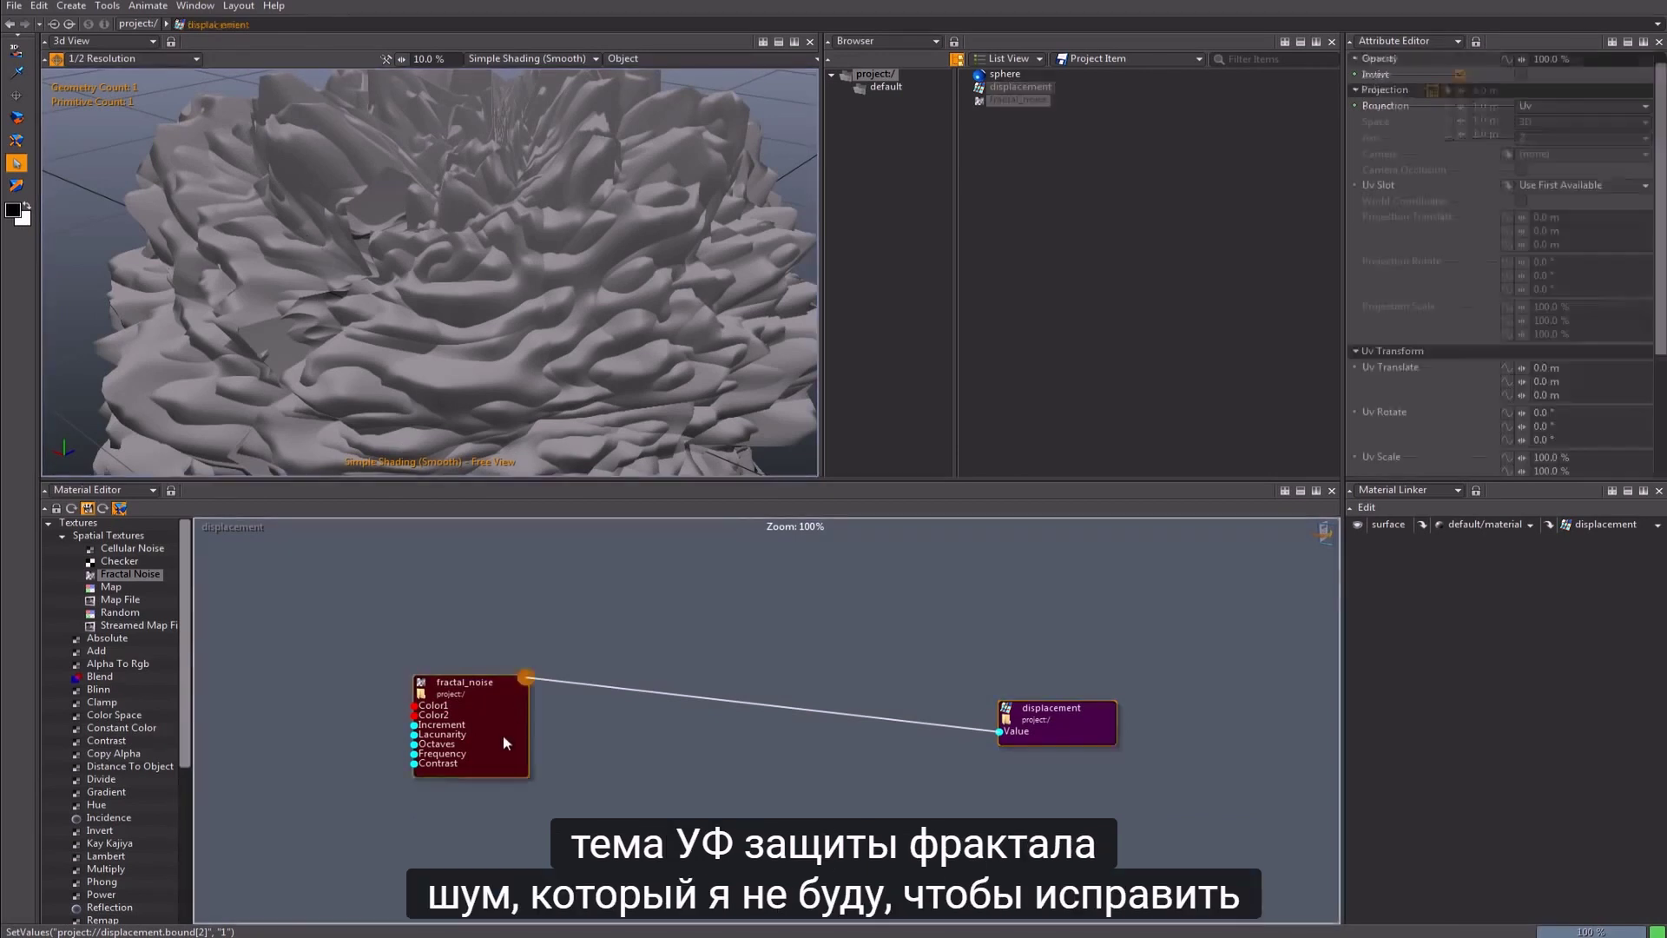
left_click(1566, 106)
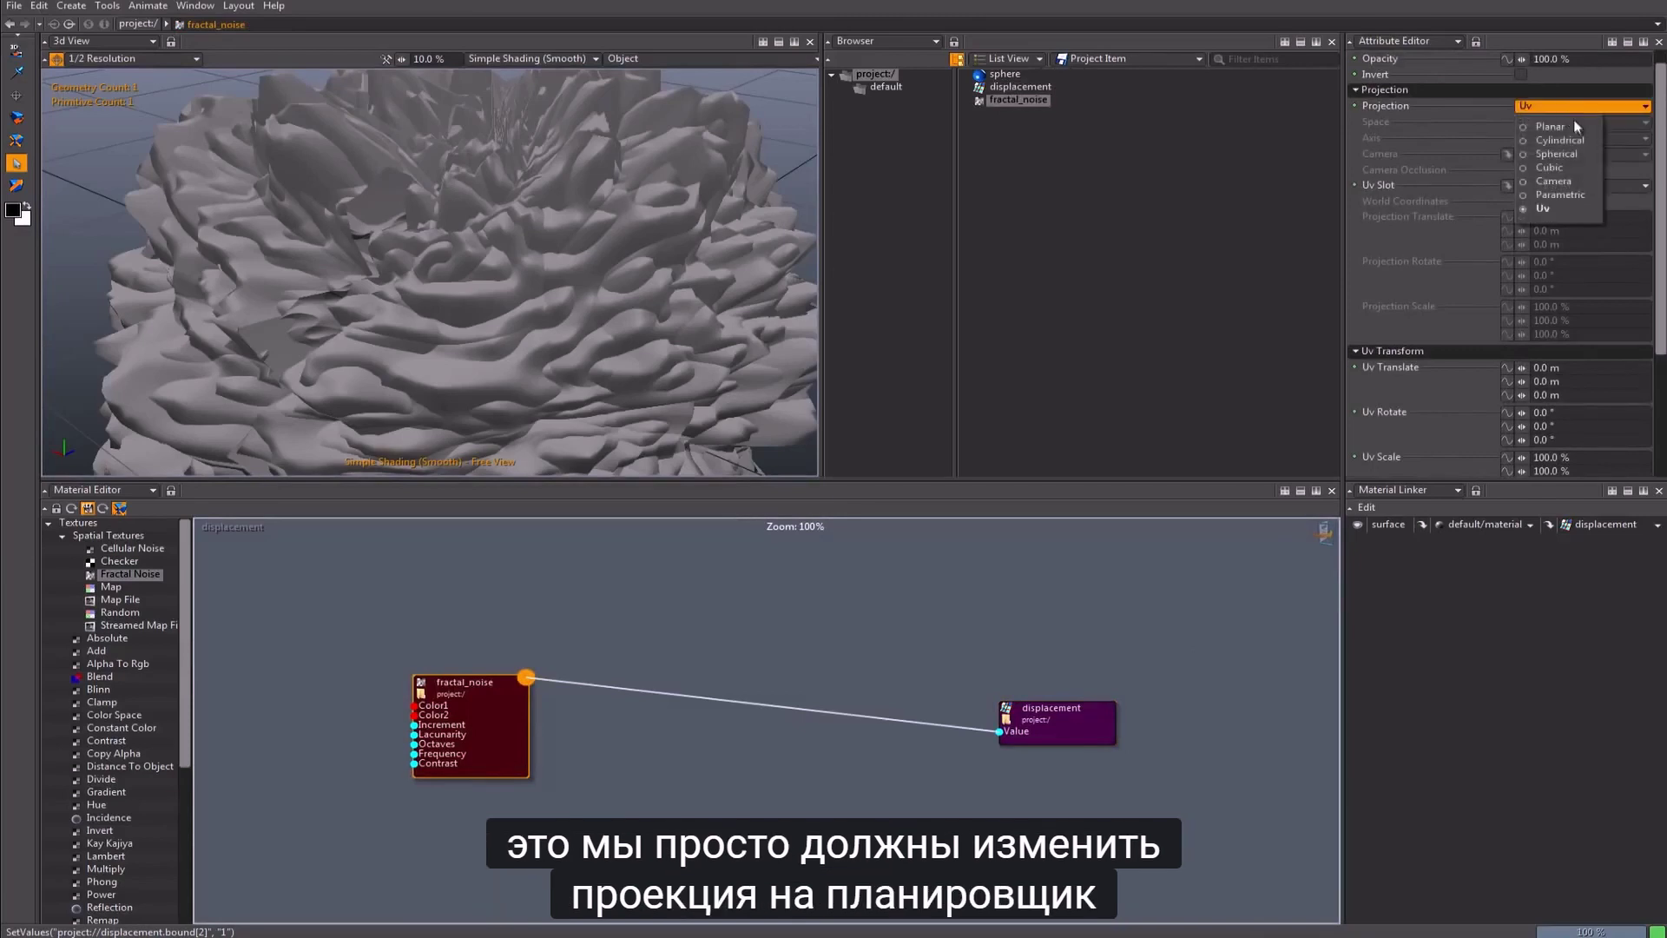
left_click(1571, 127)
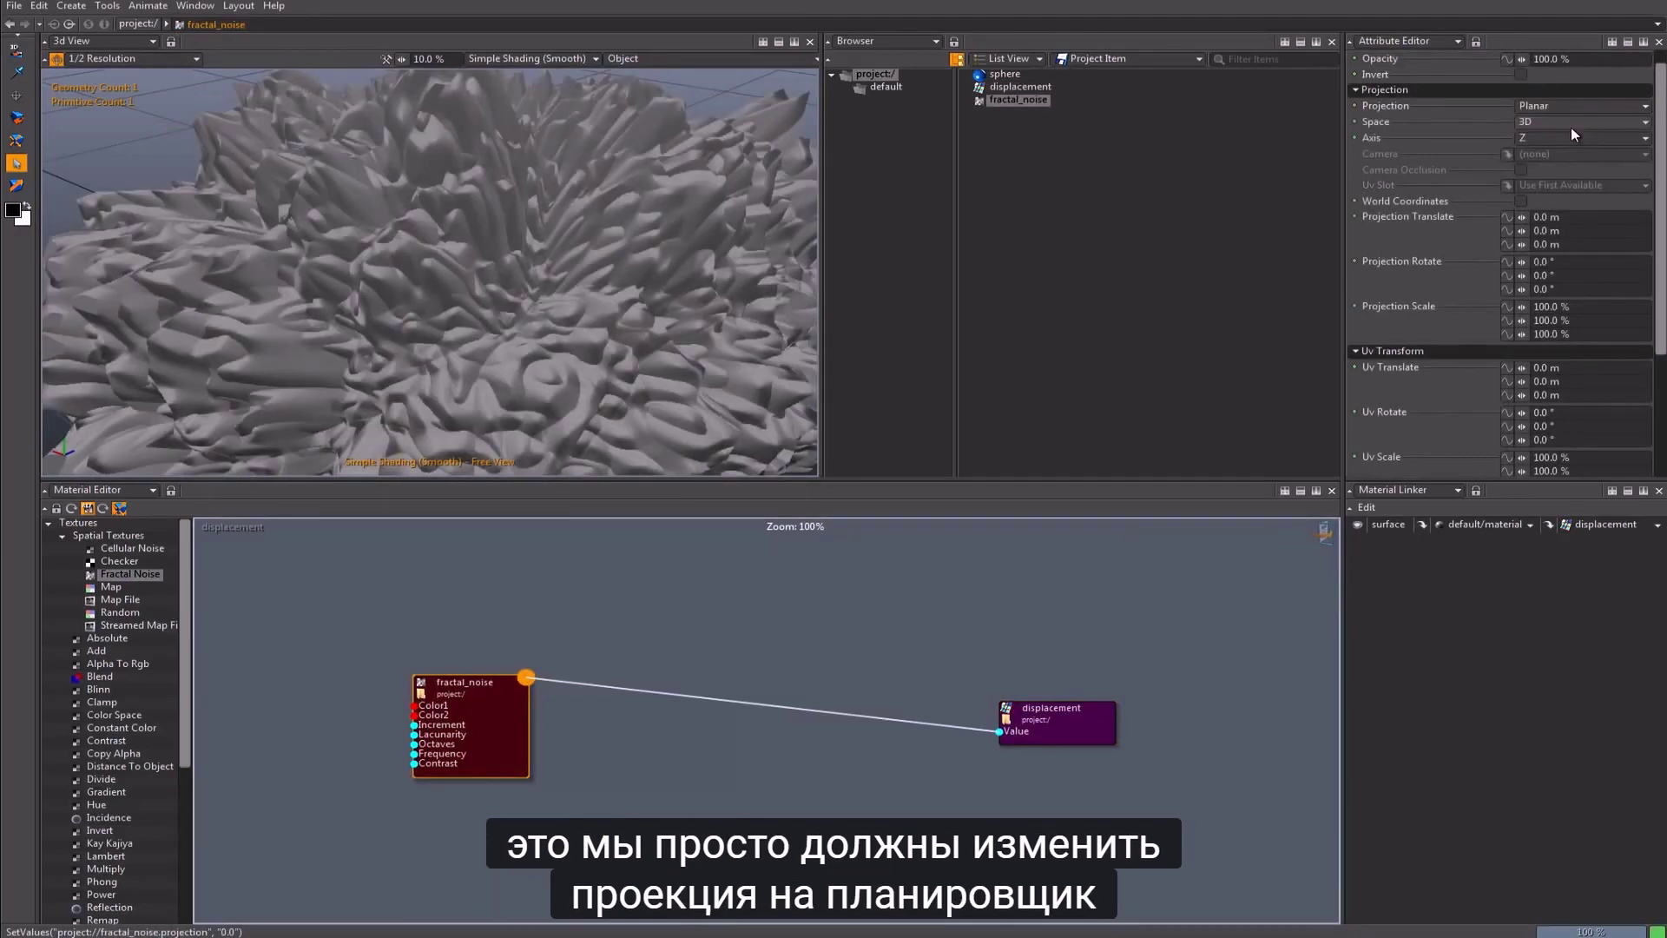
scroll(580, 375, "down", 5)
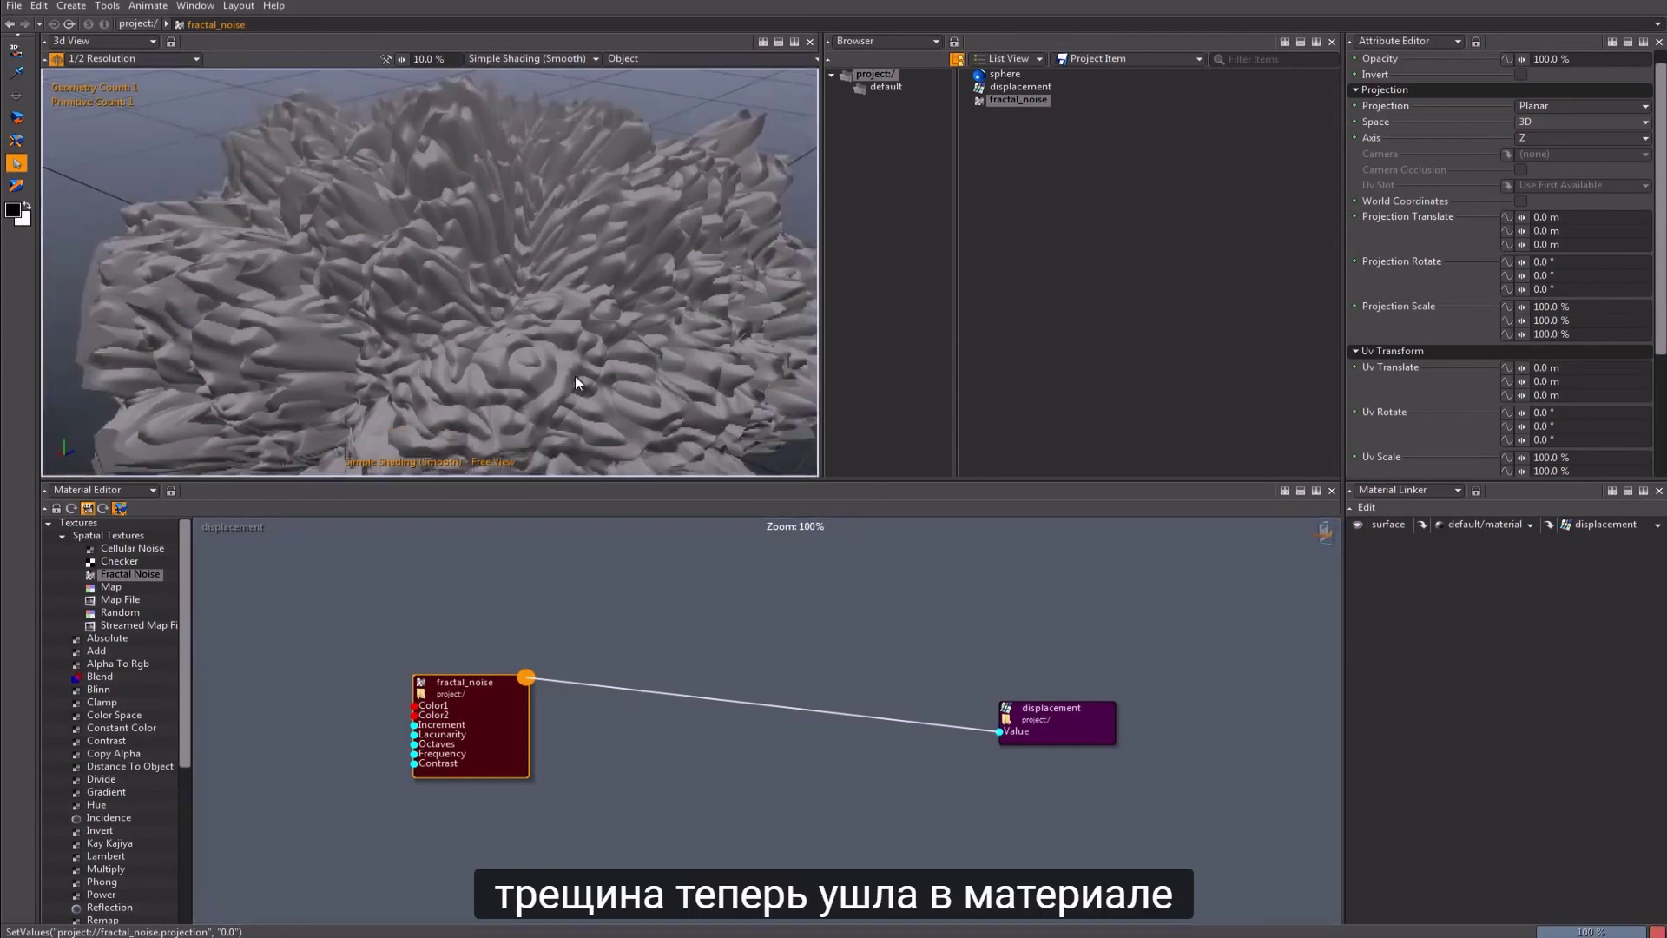
left_click_drag(578, 376, 486, 310, "alt")
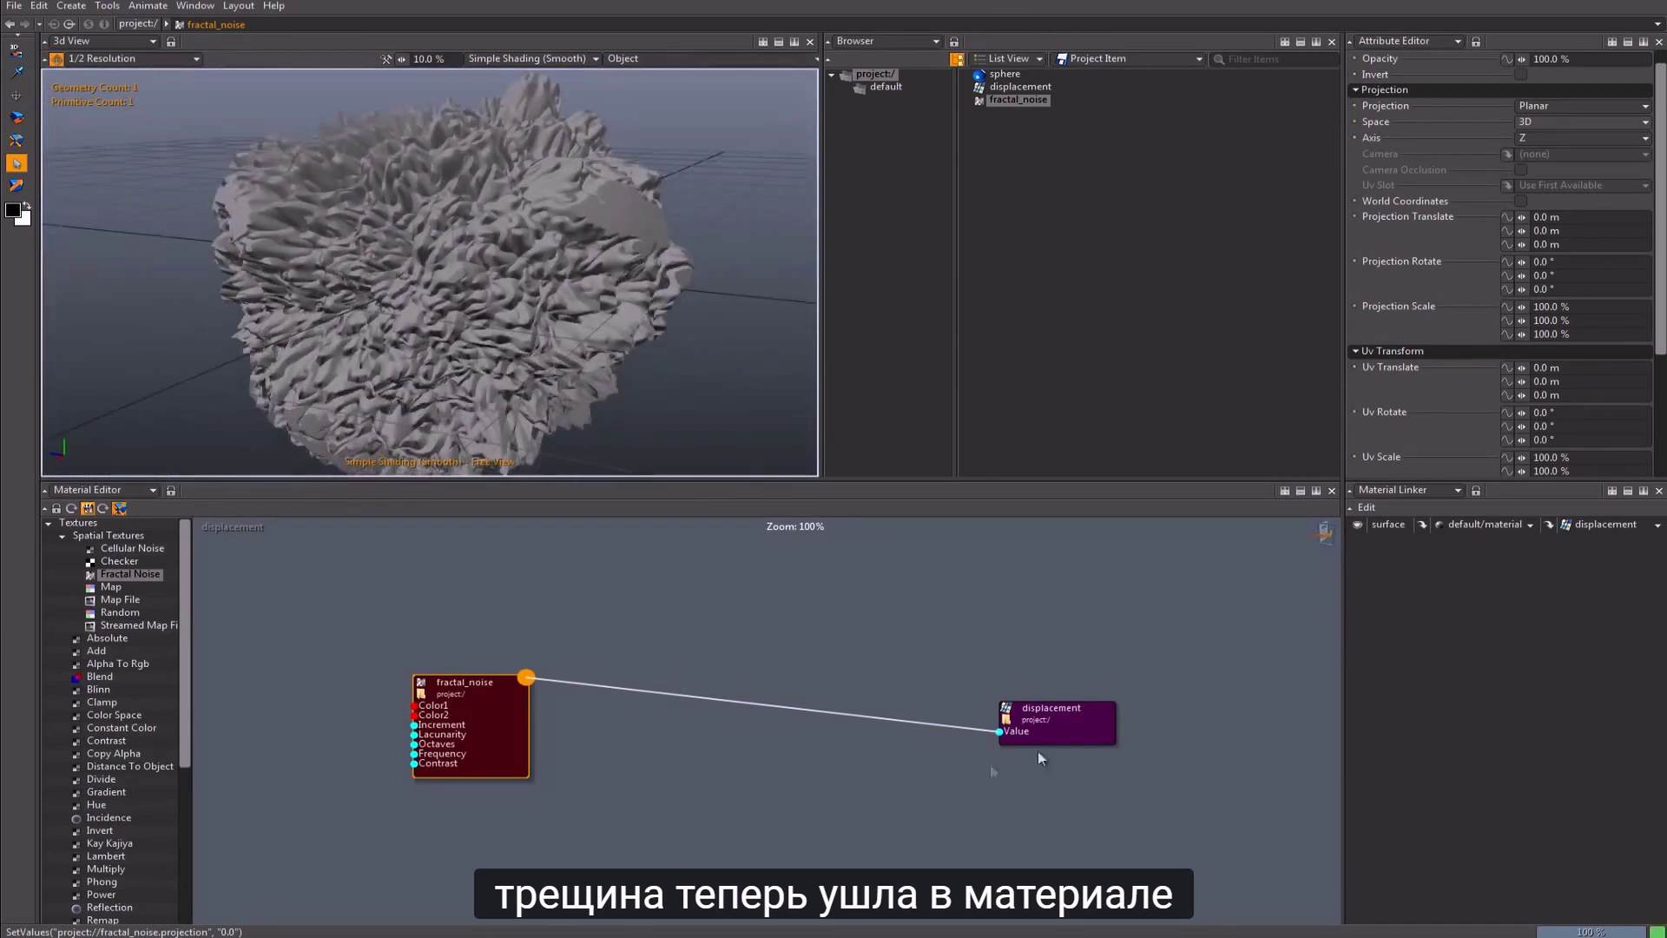
Step: Add a Cellular Noise texture below the fractal noise and rearrange the nodes to make room for a blend
left_click_drag(1038, 736, 1115, 695)
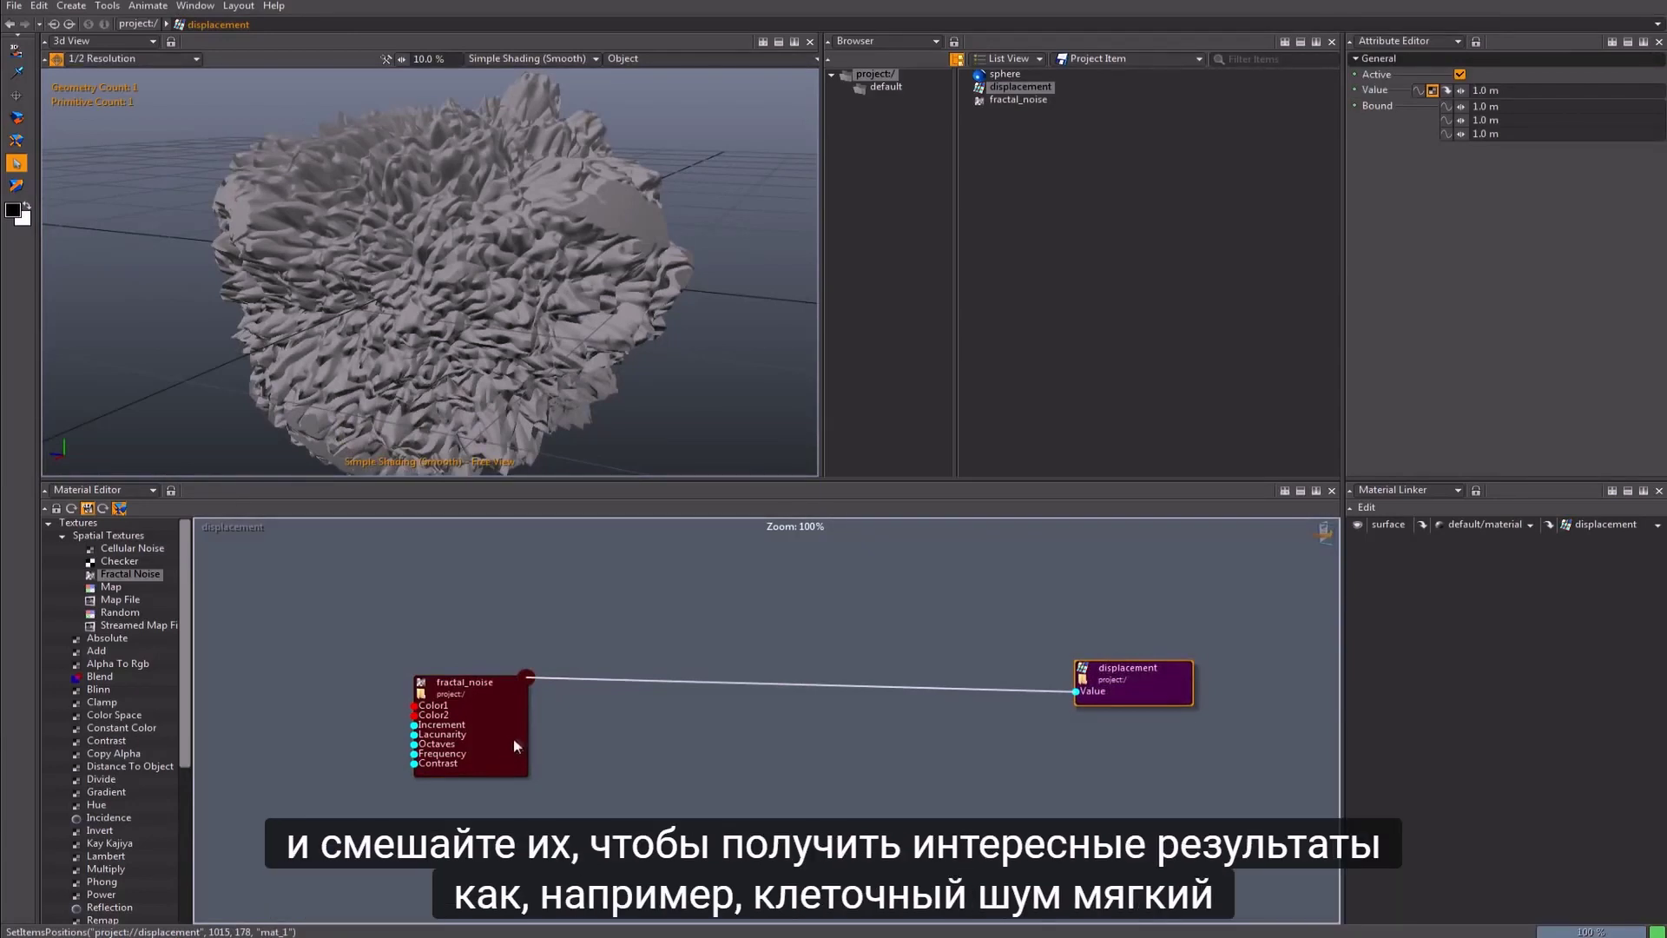
left_click_drag(126, 550, 466, 848)
left_click_drag(502, 742, 510, 701)
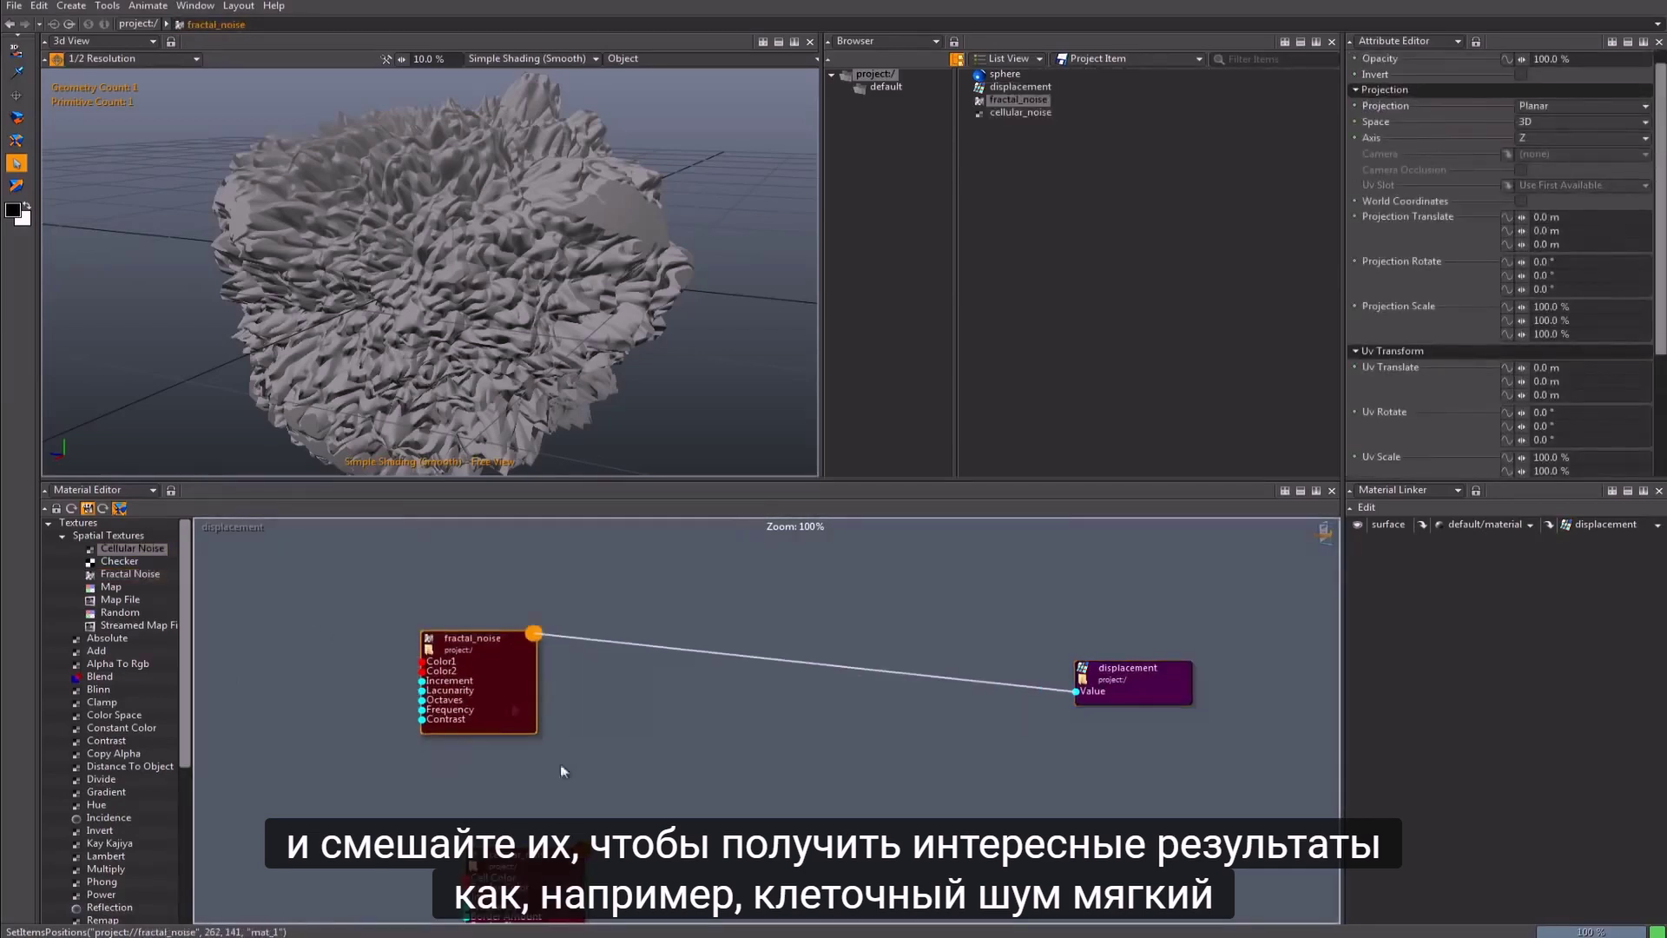
left_click_drag(580, 851, 559, 820)
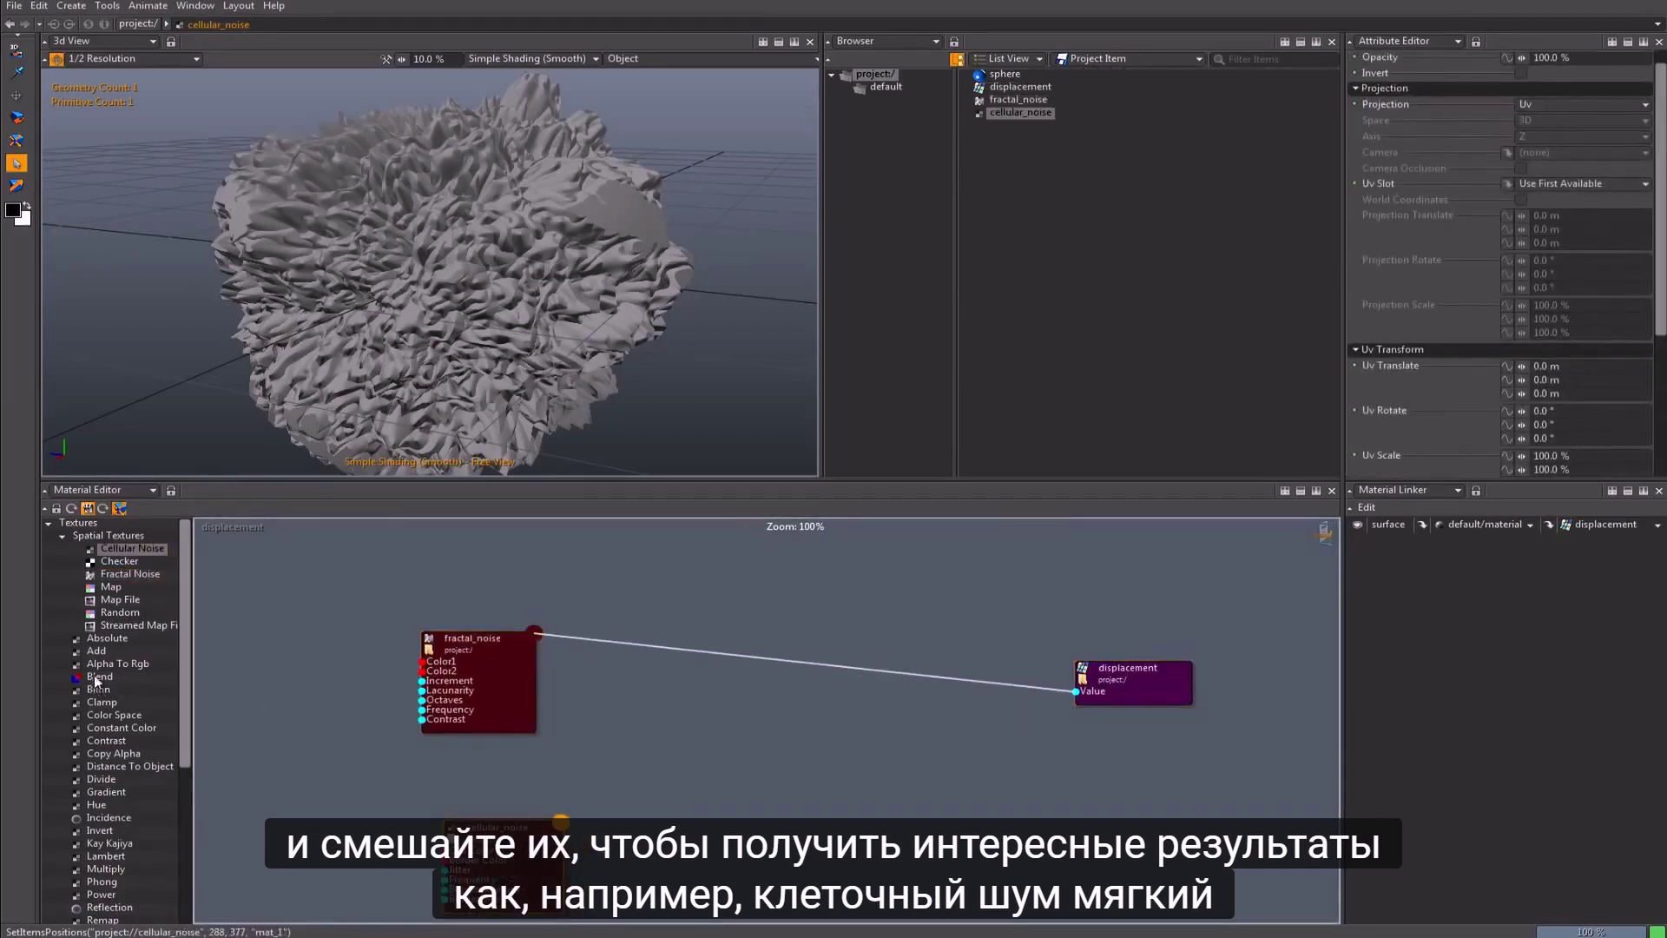
Step: Add a Blend node with fractal noise in Input1 and cellular noise in Input2, feed it into the displacement Value, and adjust its Mix
left_click_drag(100, 676, 535, 633)
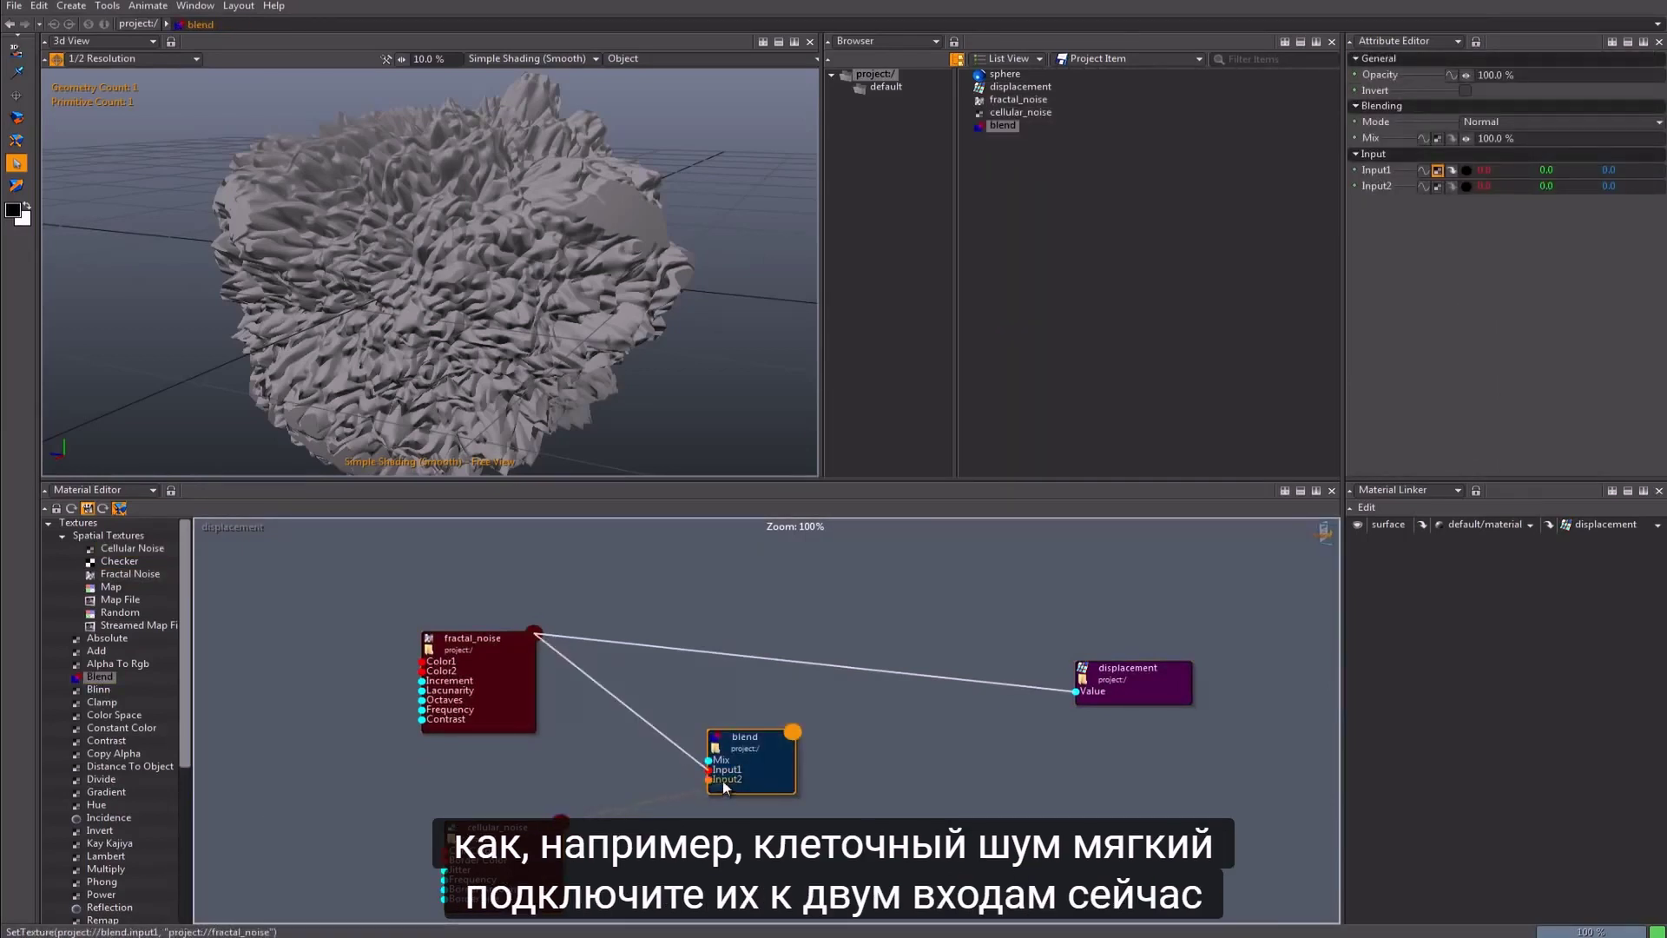
left_click_drag(722, 786, 560, 820)
left_click_drag(793, 732, 1077, 691)
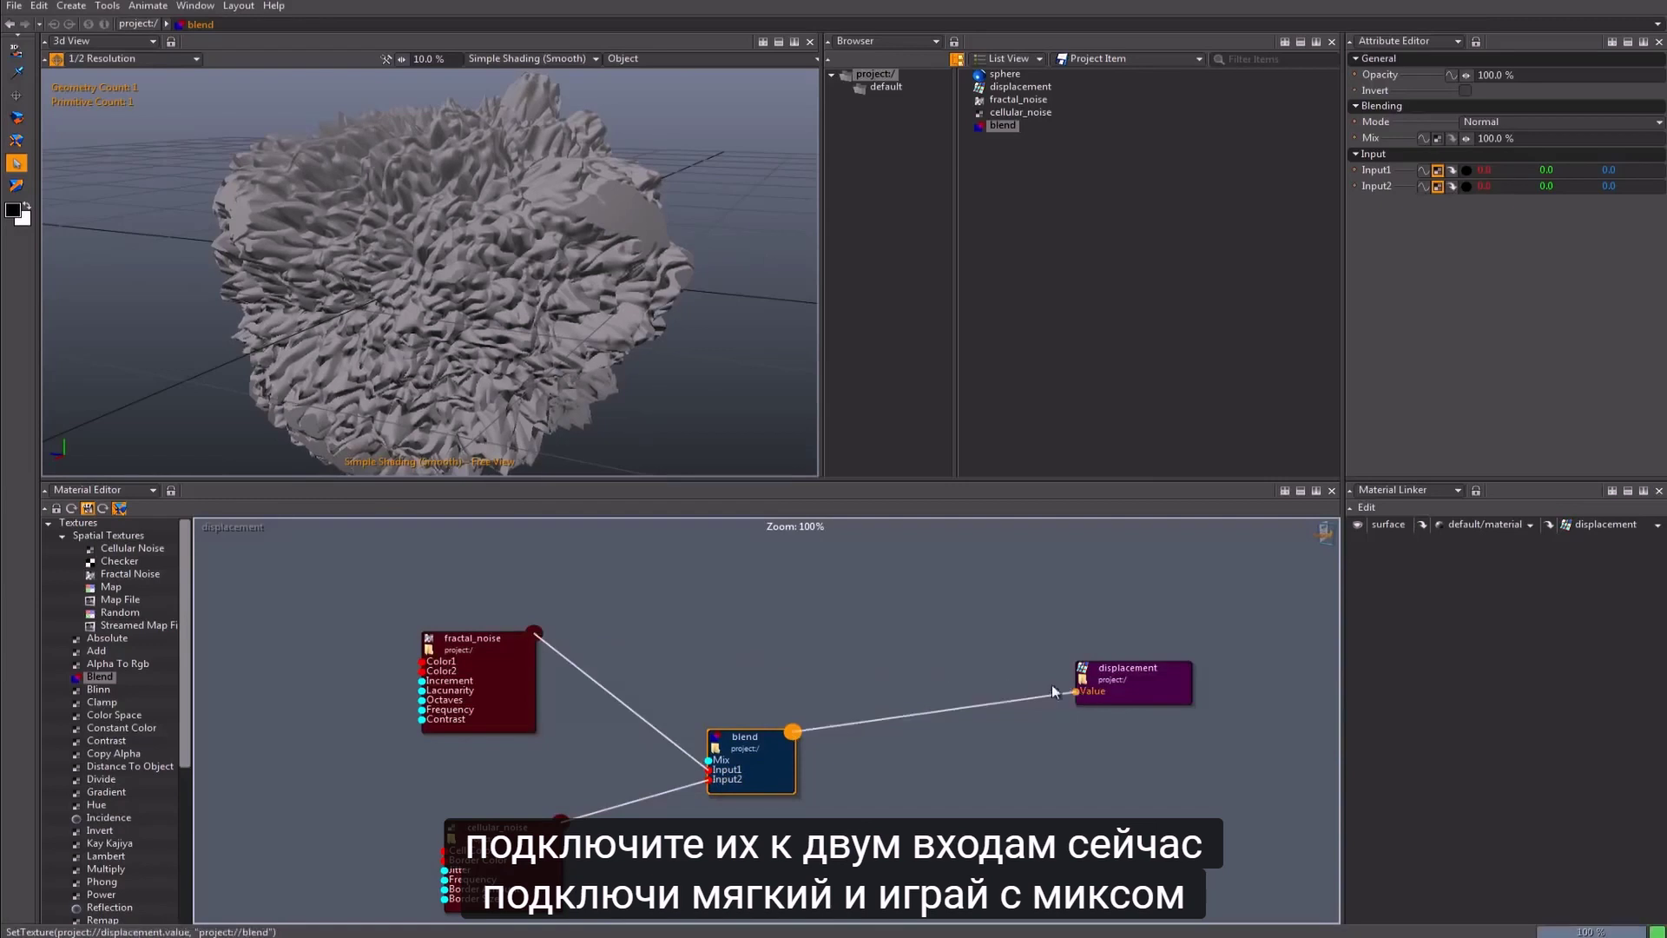
left_click_drag(1465, 138, 1470, 144)
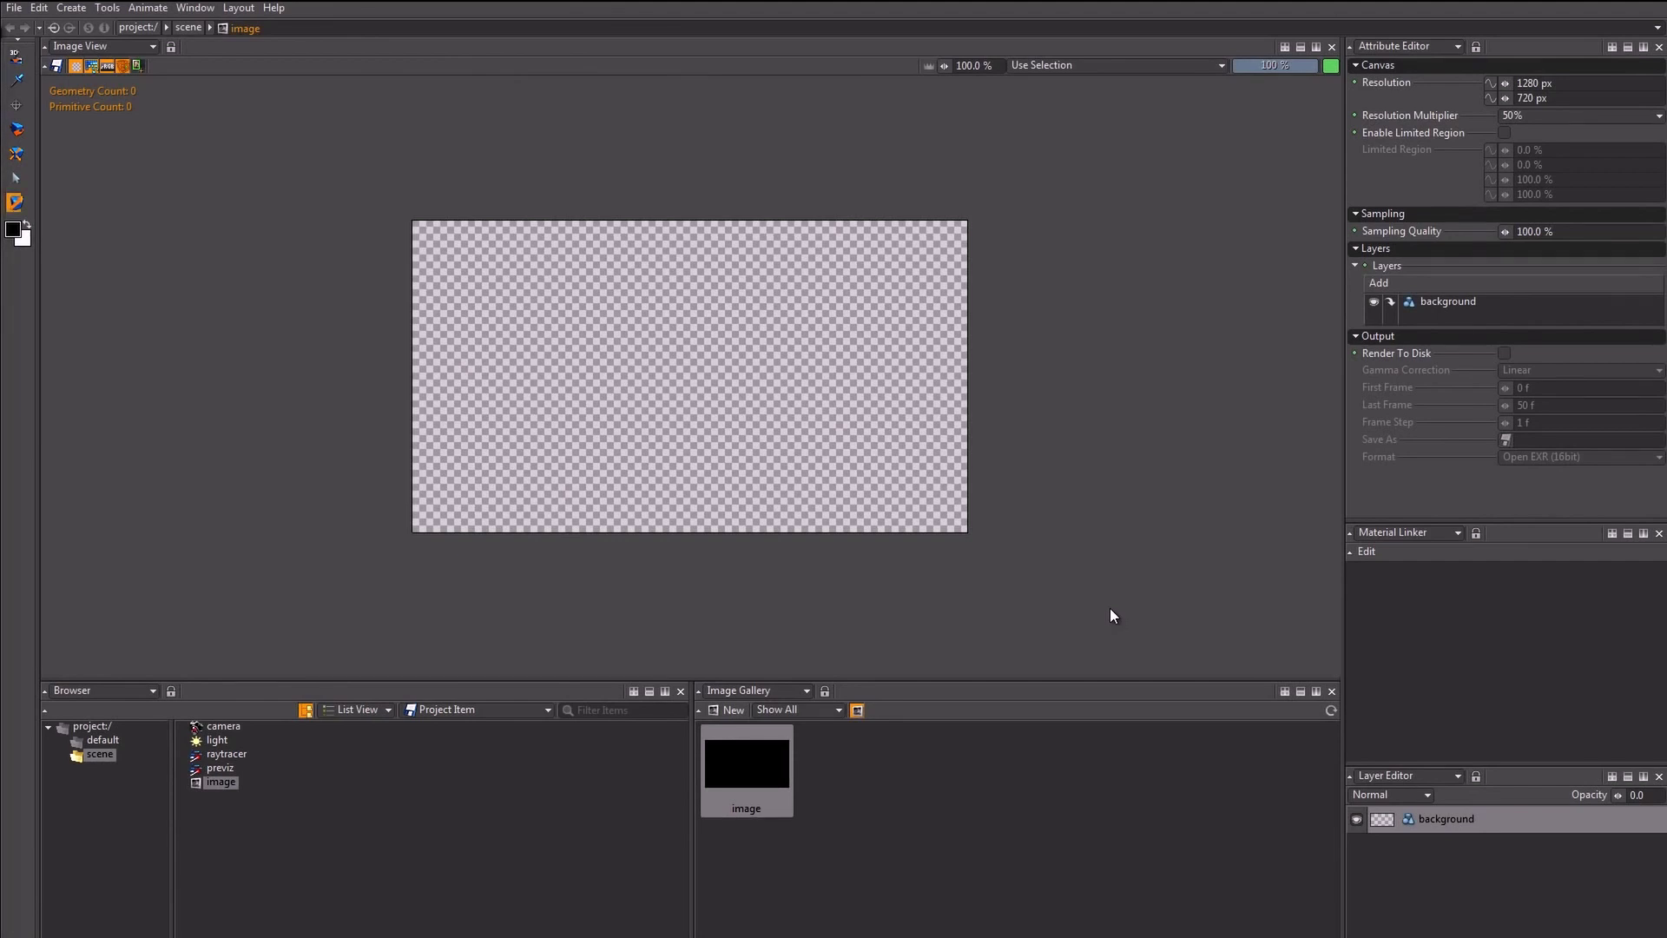
Step: Open the project file material_basics.project from the minituts folder
left_click(15, 8)
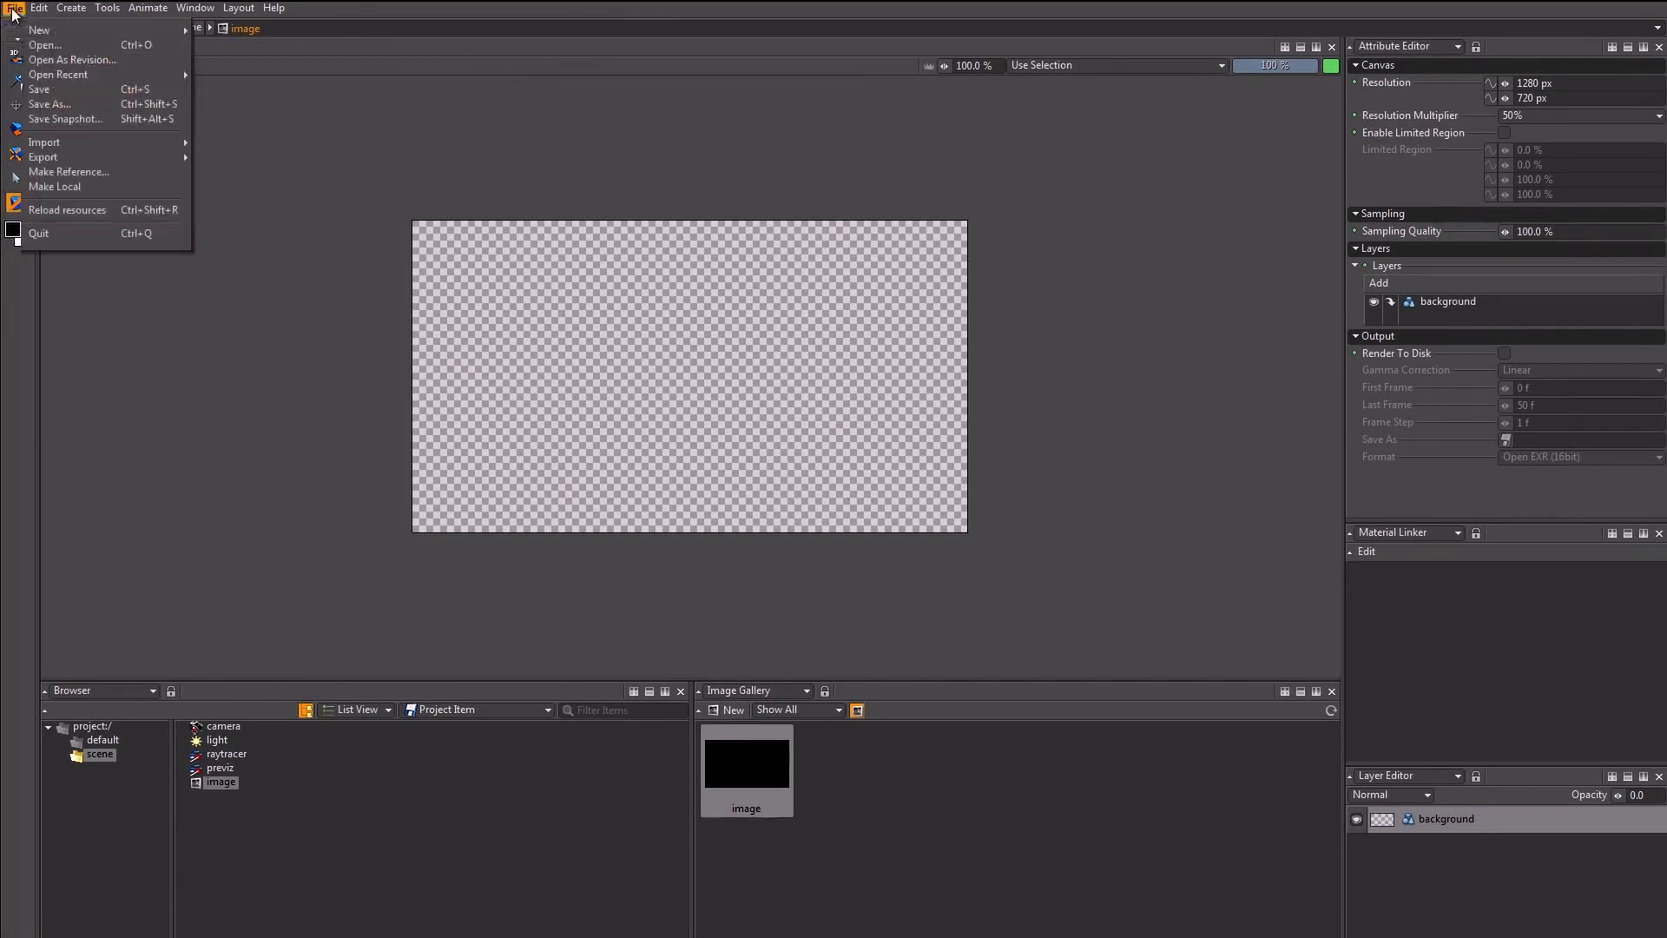
left_click(36, 51)
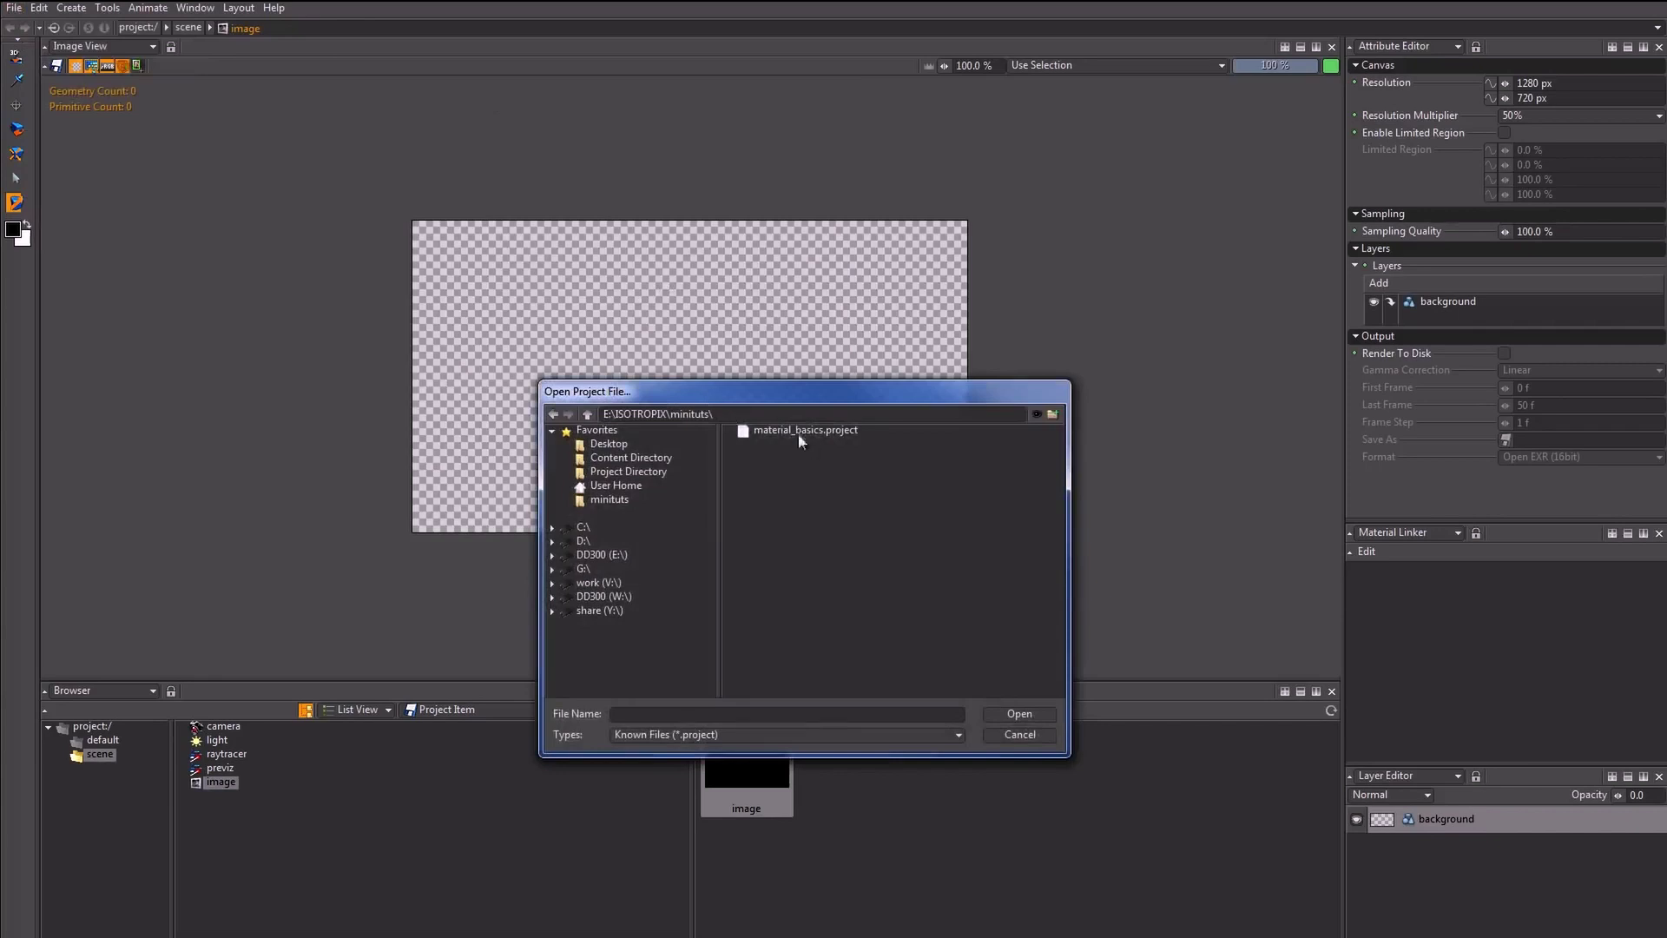
left_click(800, 432)
left_click(1012, 712)
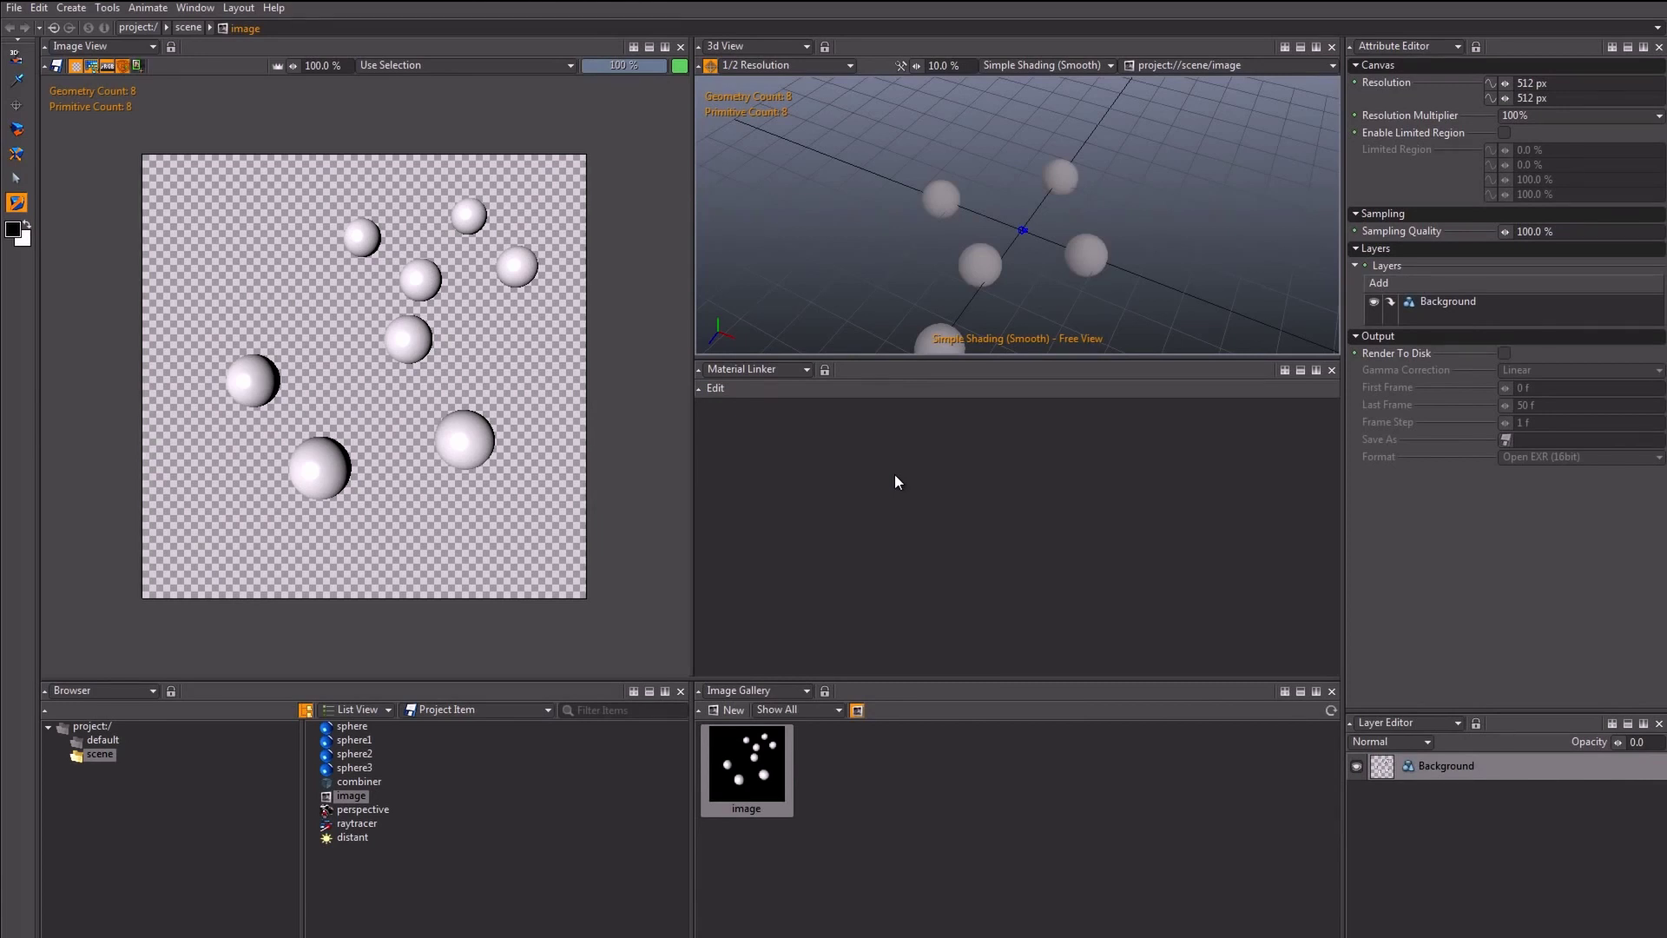
Step: Create a Standard material in the scene context
right_click(485, 767)
mouse_move(543, 935)
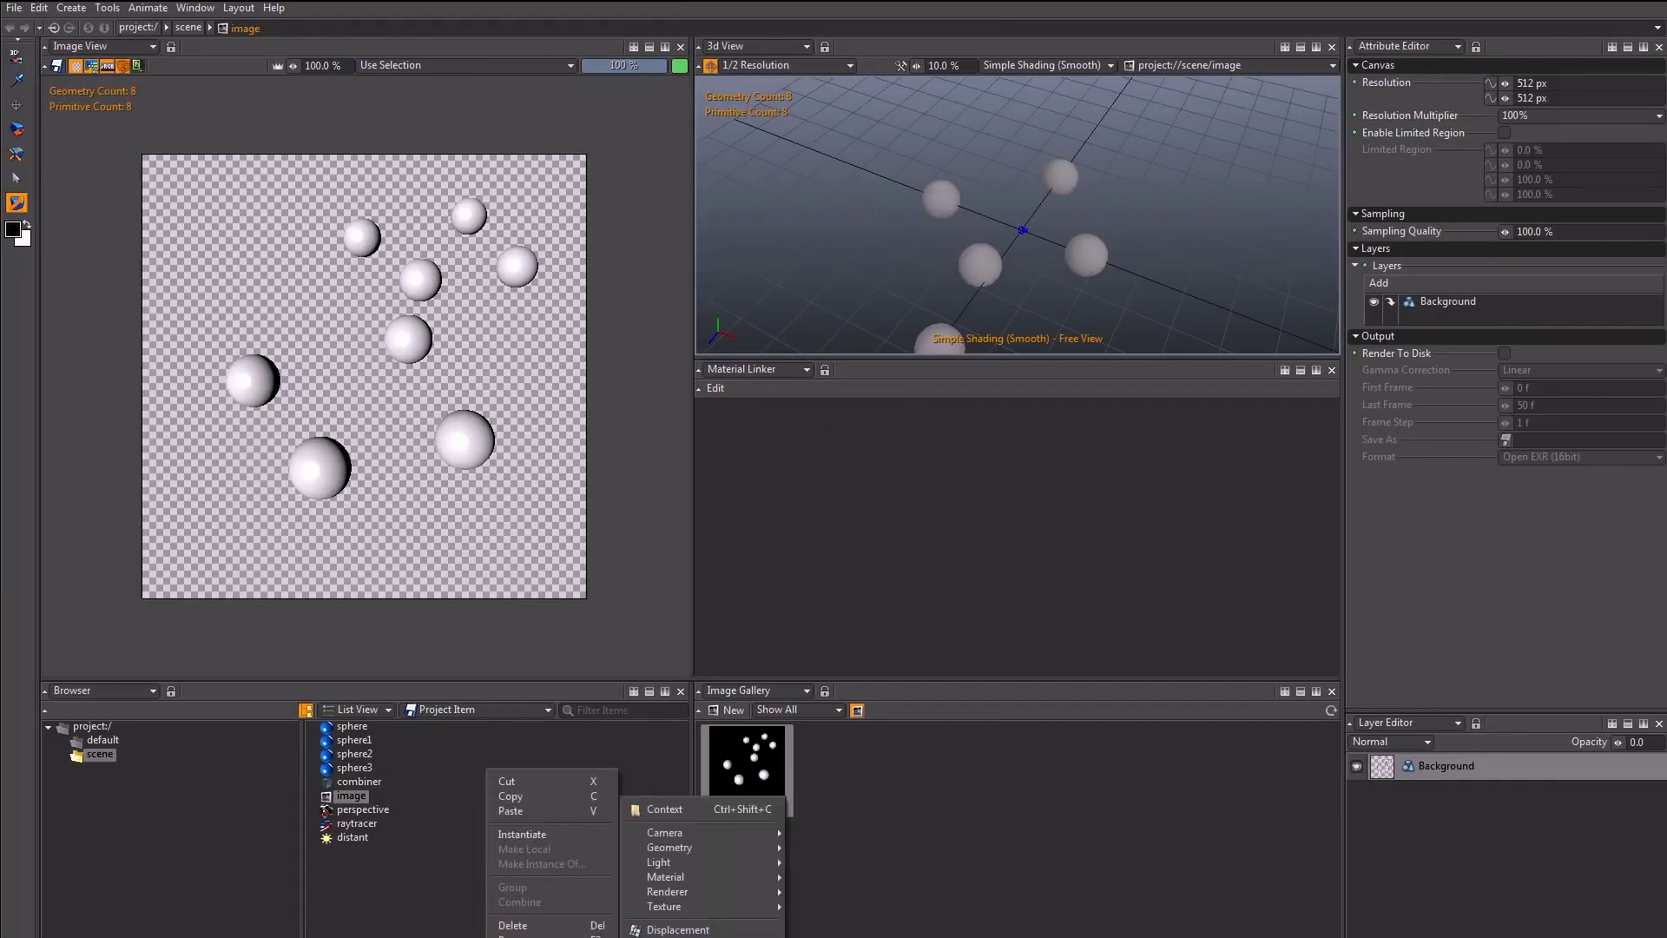
mouse_move(699, 877)
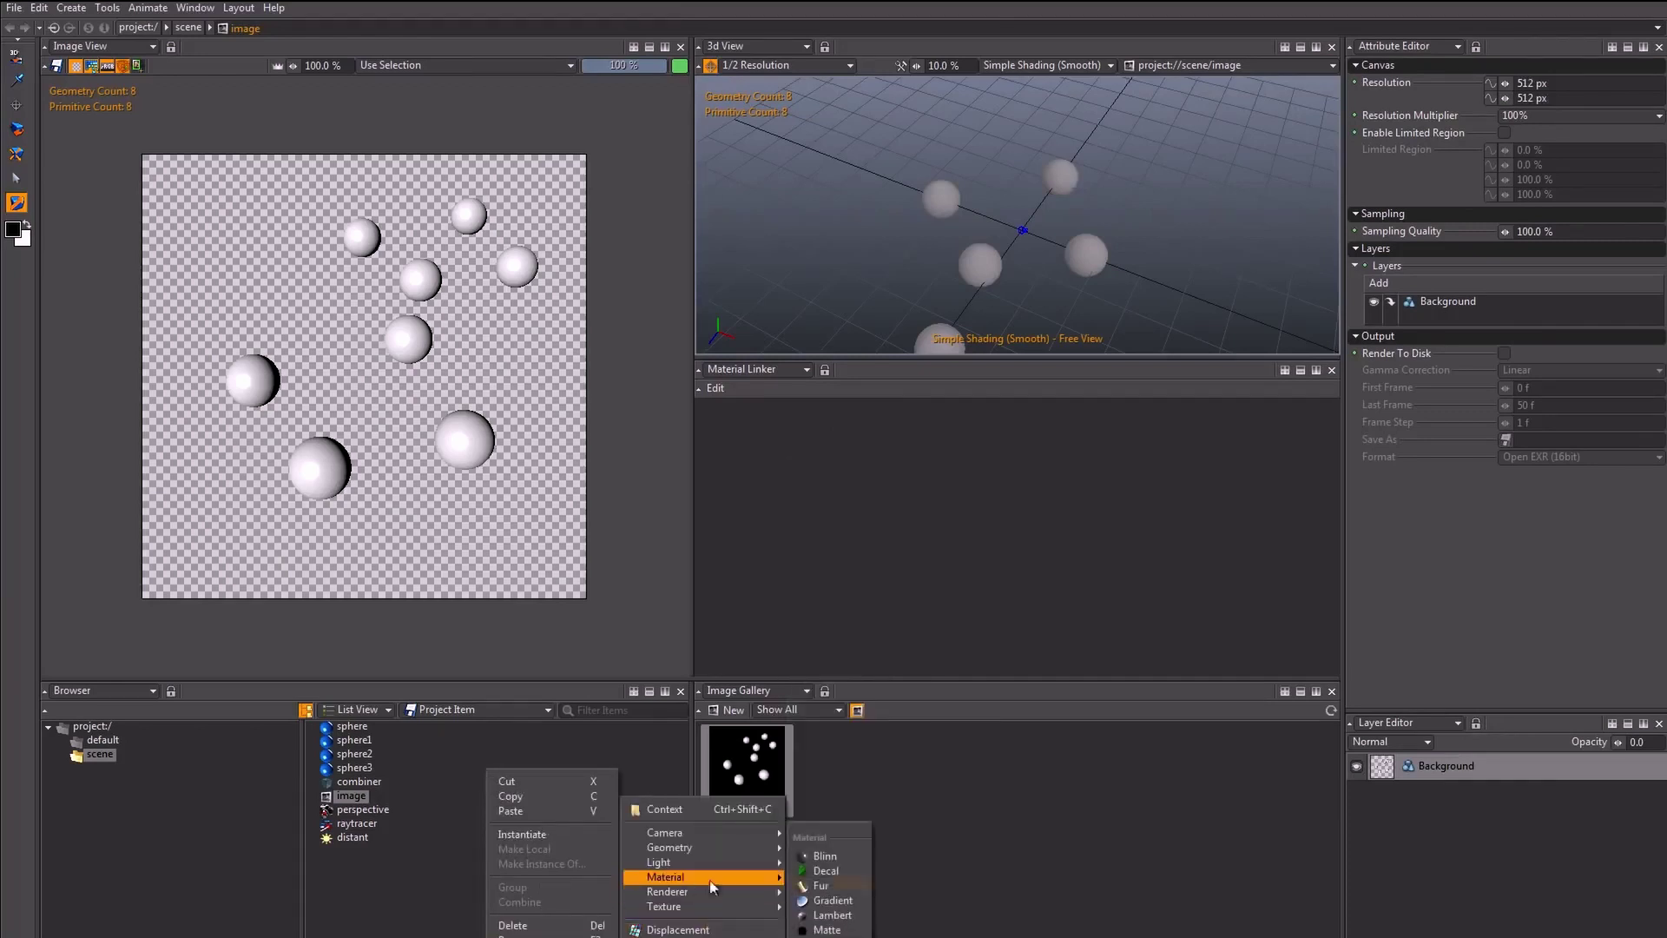
left_click(827, 937)
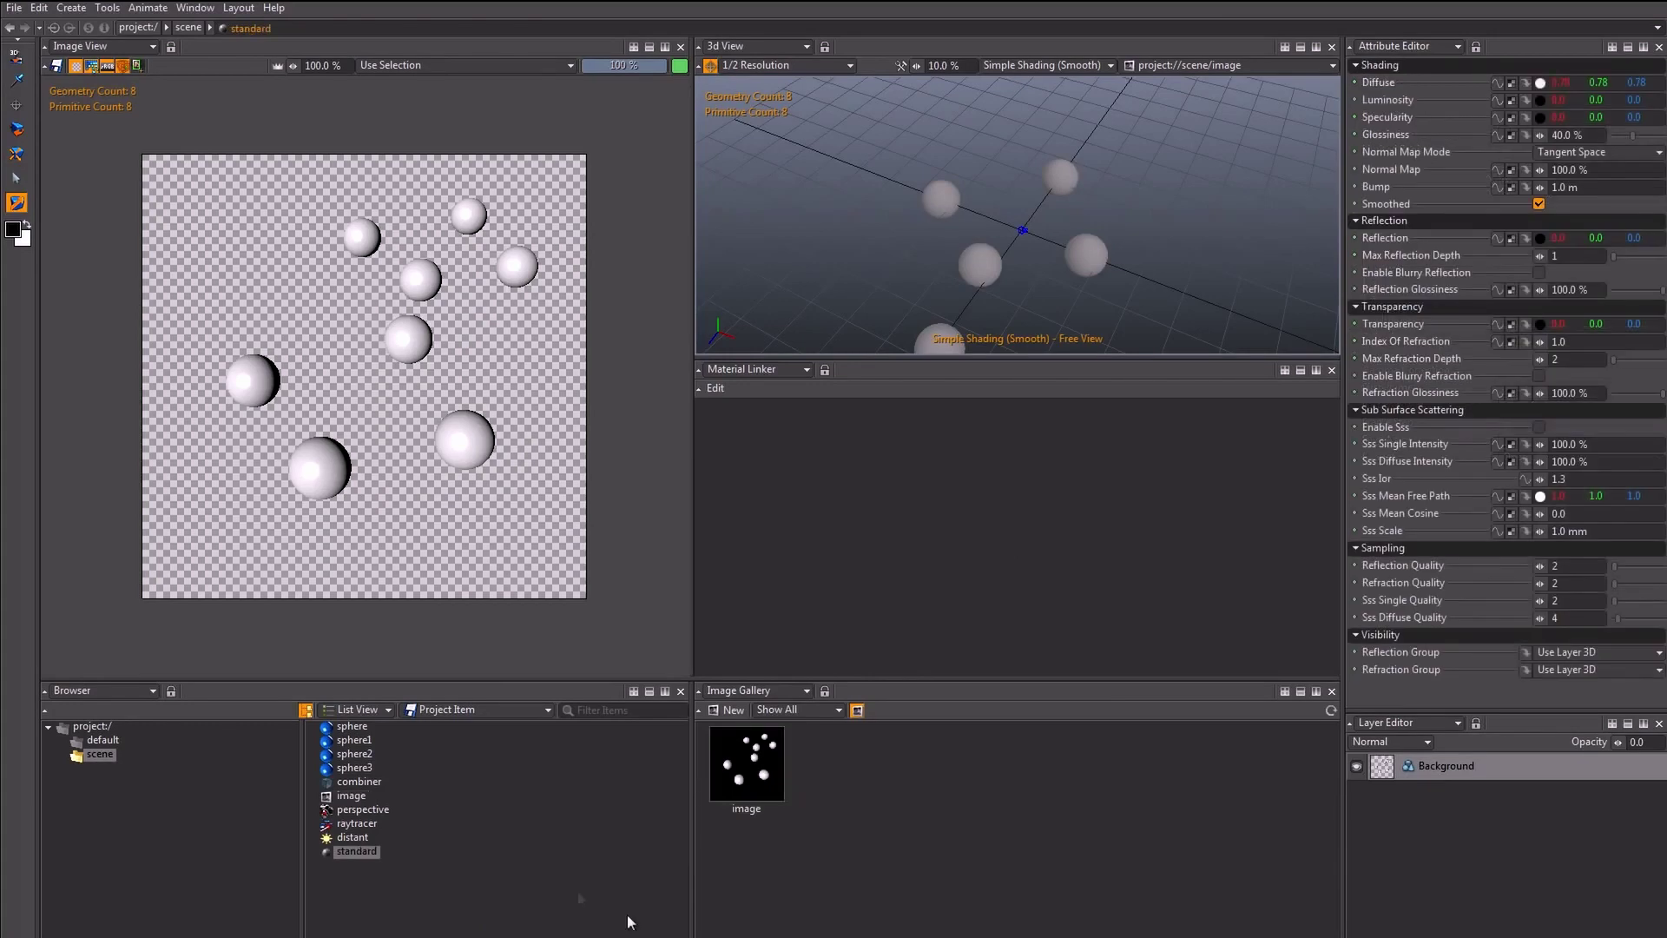
Step: Set the standard material's Diffuse color to pure red with RGB values 1, 0, 0
left_click(1543, 83)
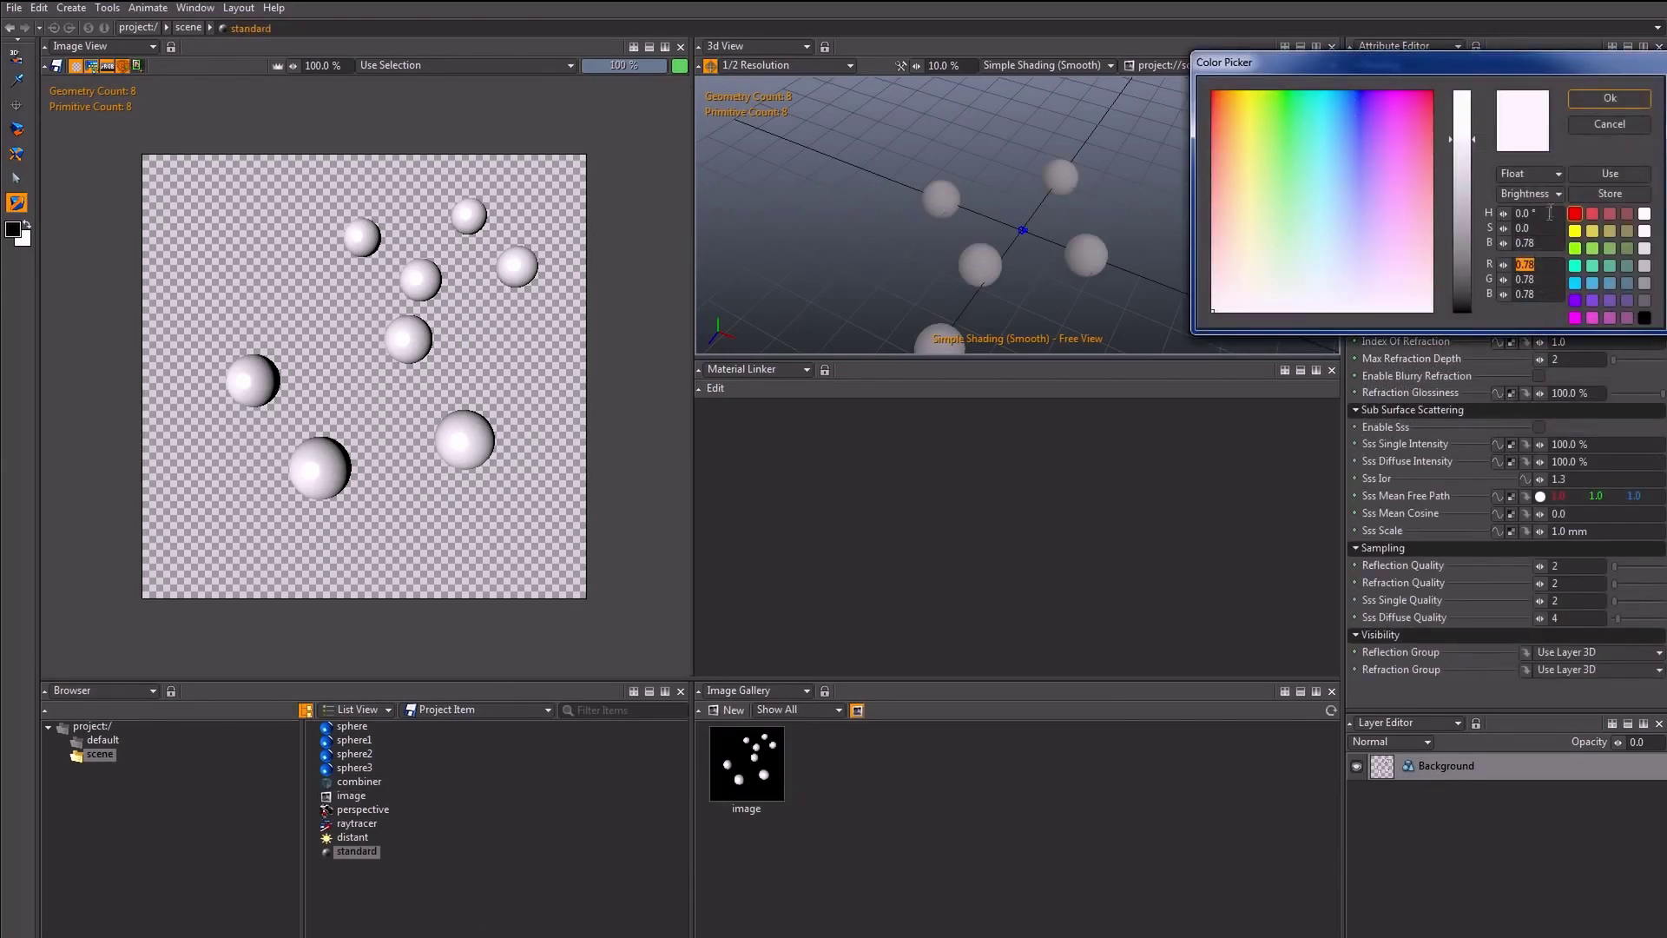
type("1")
key("Tab")
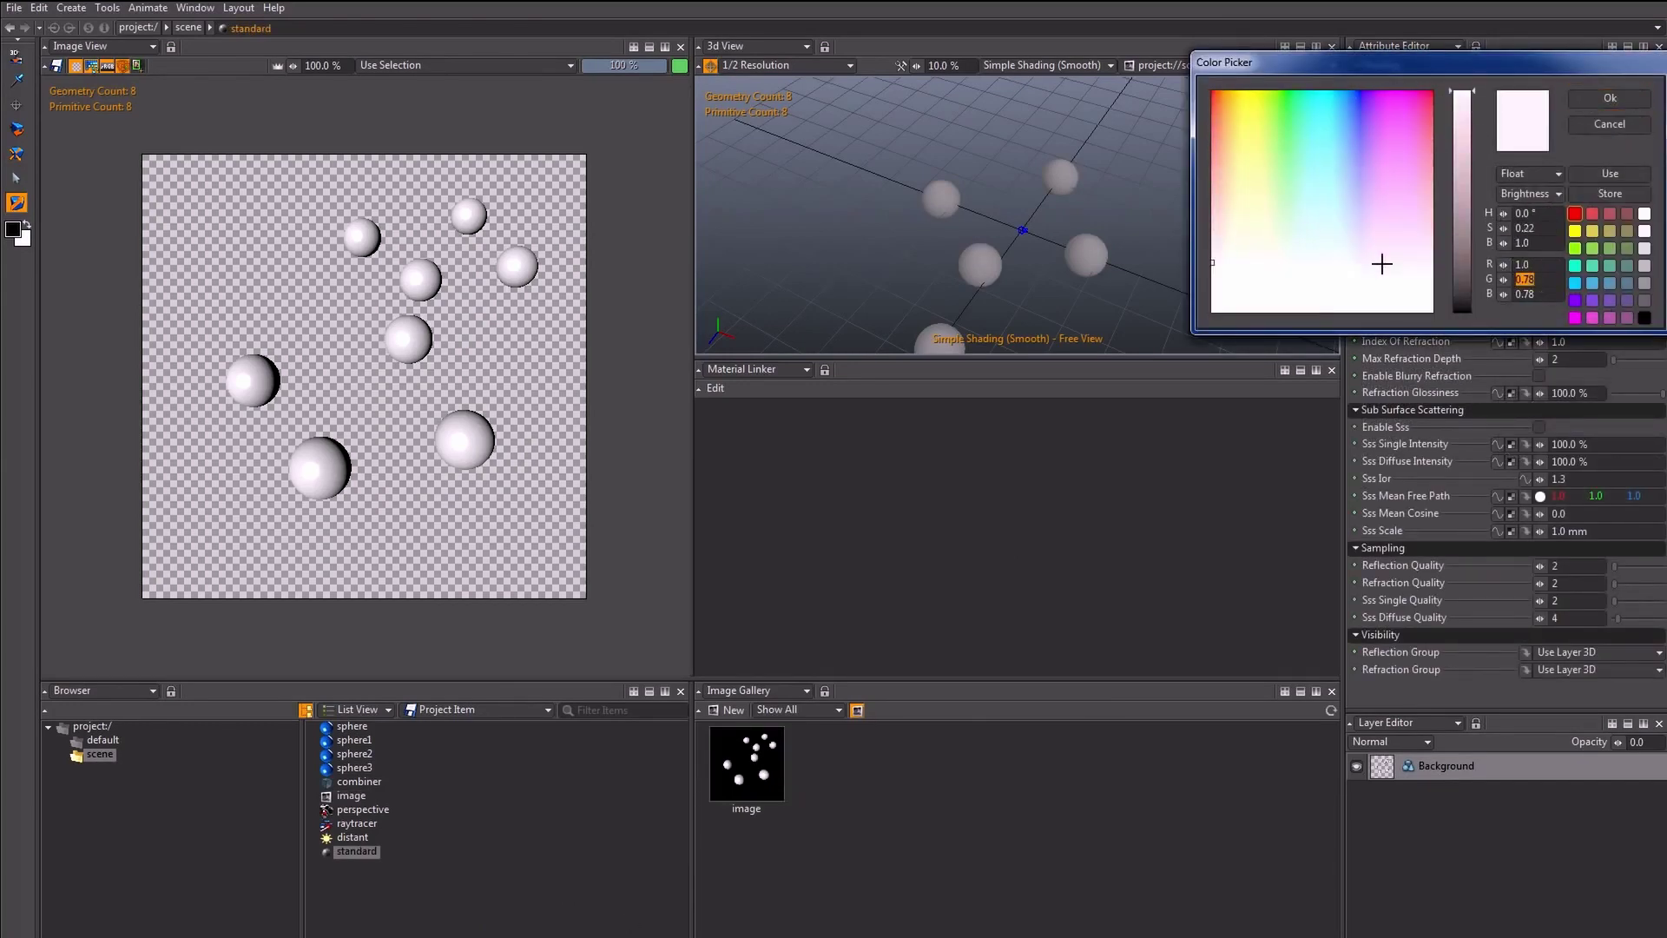
type("0")
key("Tab")
type("0")
key("Return")
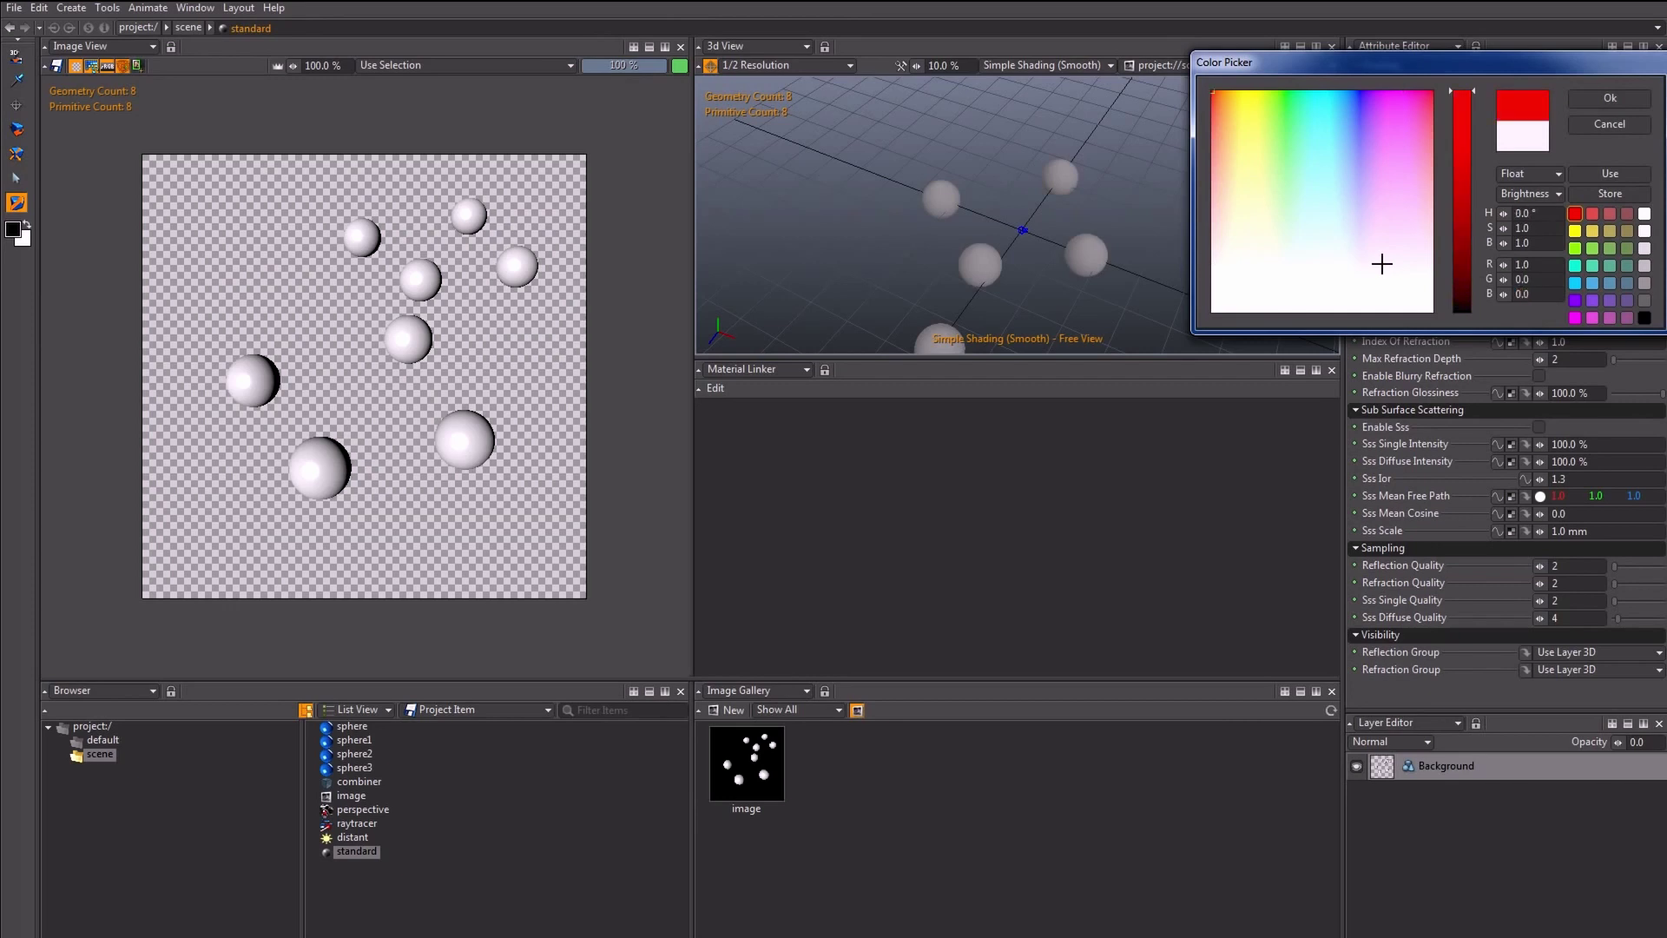
left_click(1586, 99)
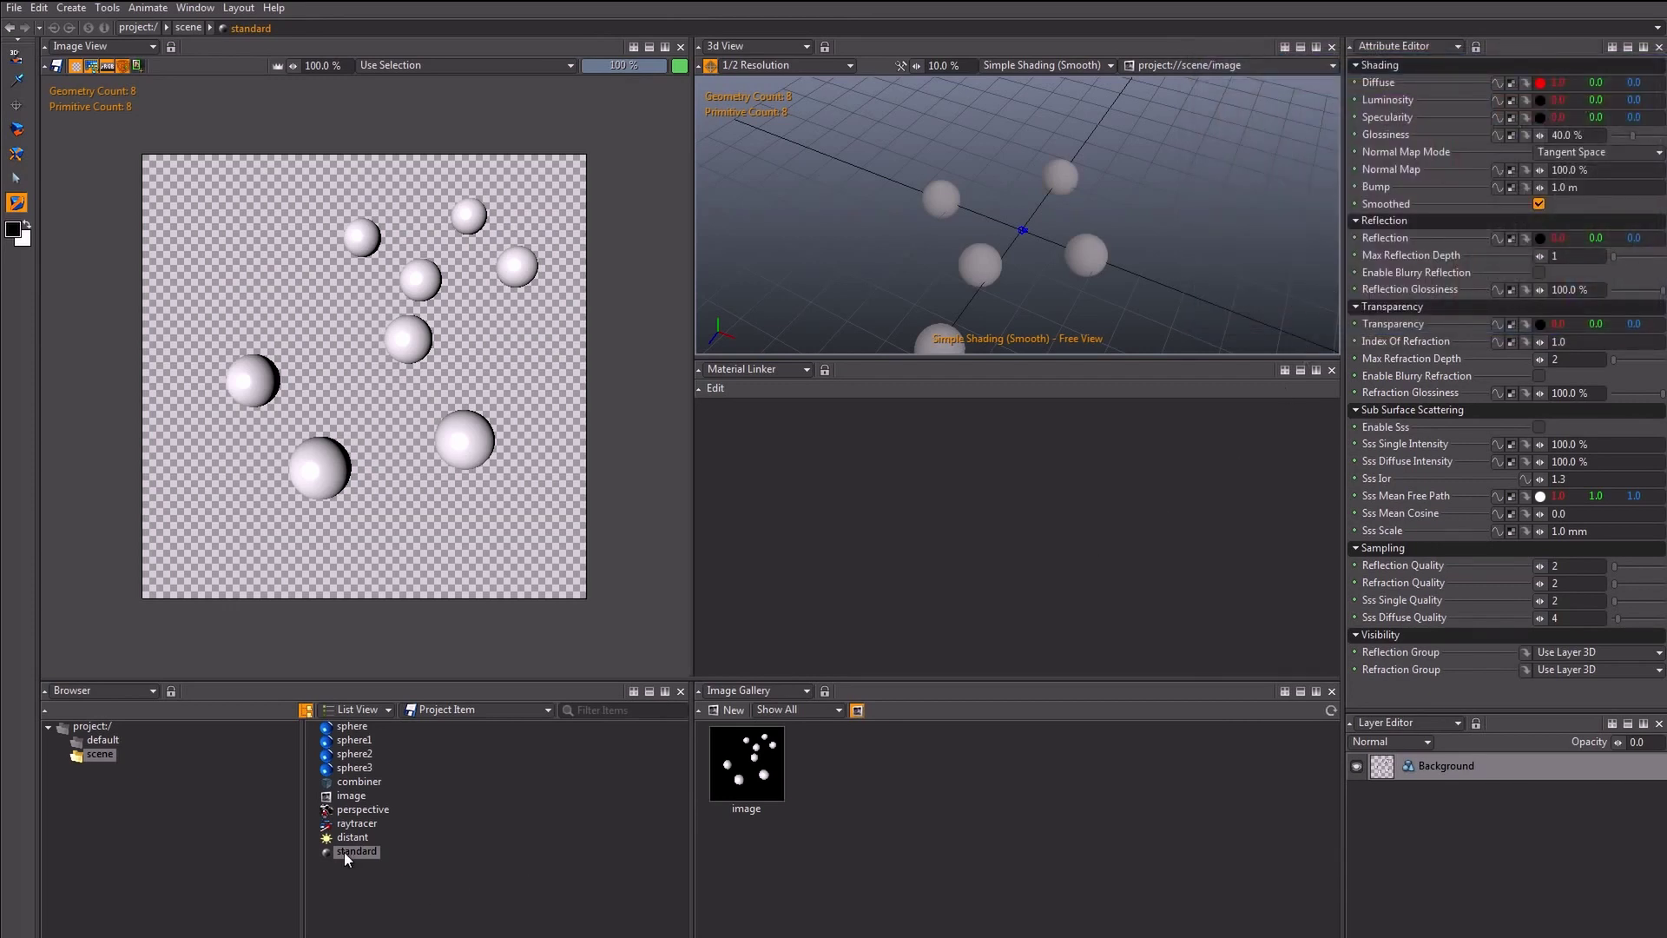
Step: Assign the red standard material to sphere3 in the Image View and select that sphere to check its material link
left_click_drag(352, 852, 467, 217)
left_click(474, 224)
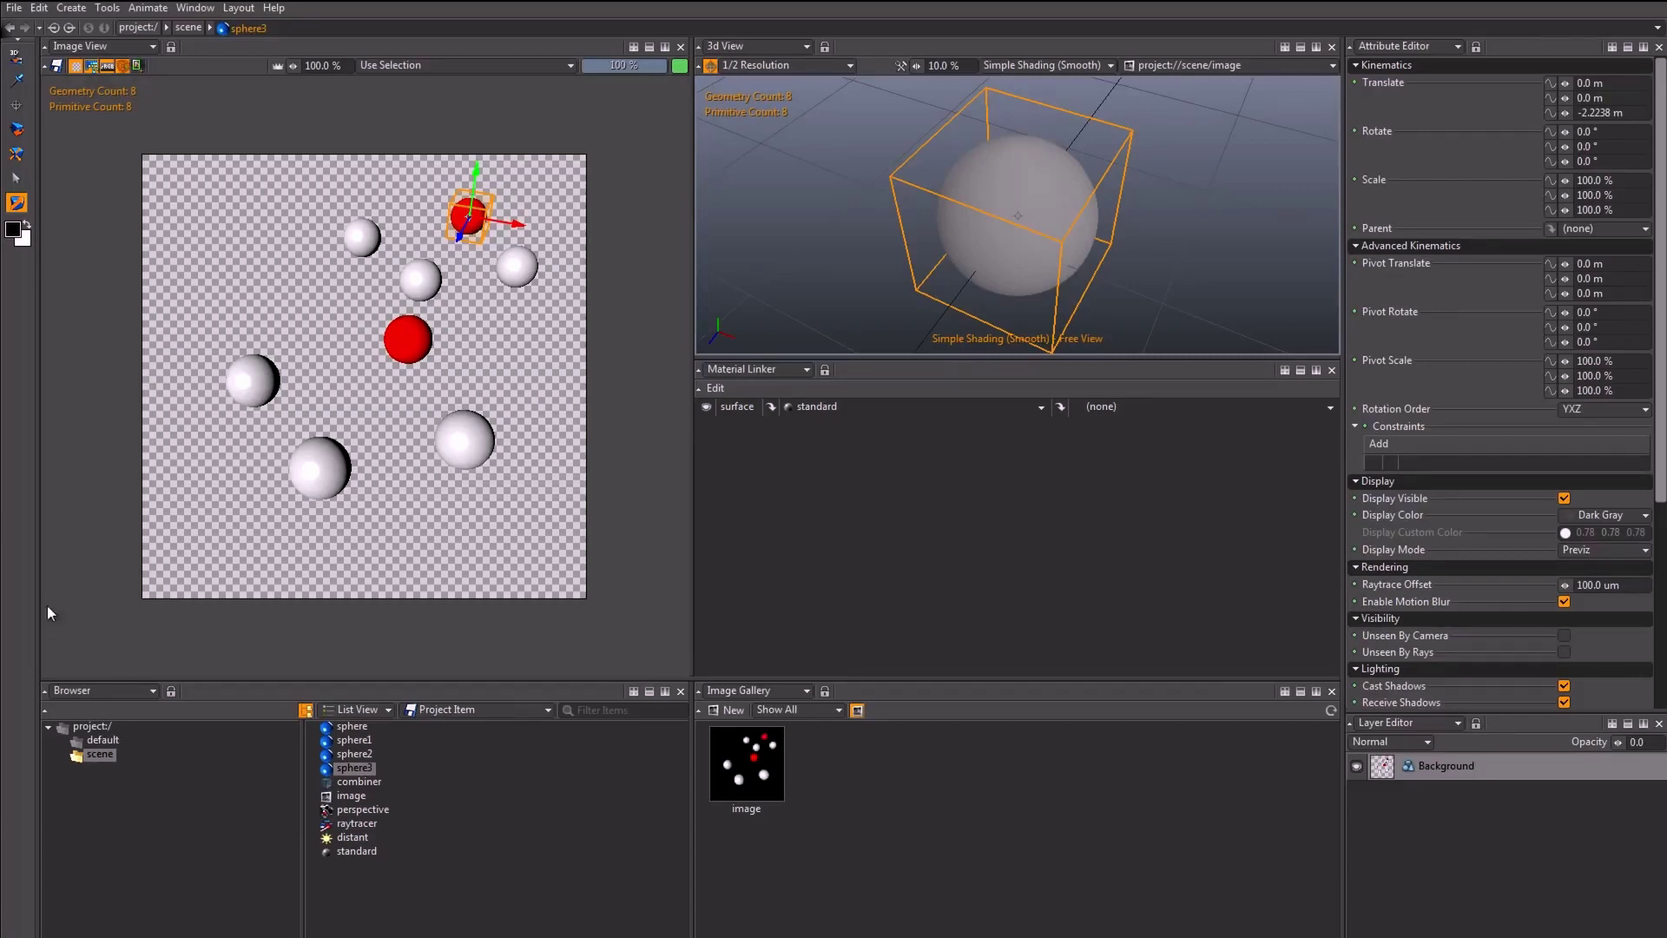
Step: Toggle the surface visibility of sphere, sphere1 and sphere2 together off and on, and assign the standard material to all three
left_click(362, 236)
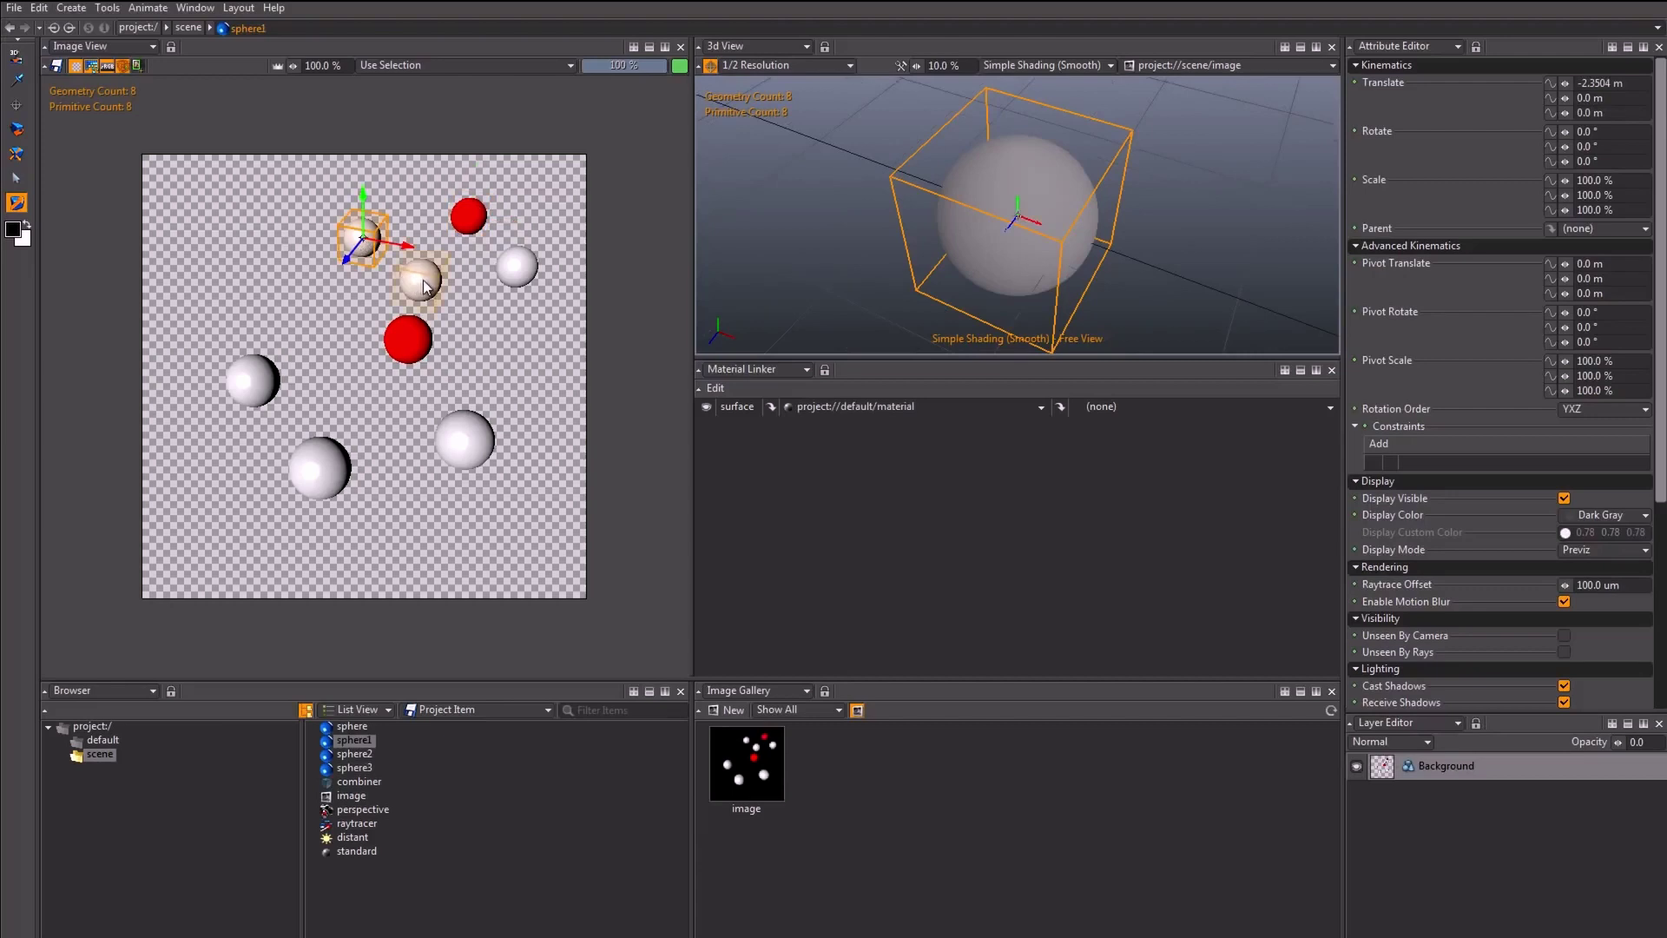
left_click(422, 280, "shift")
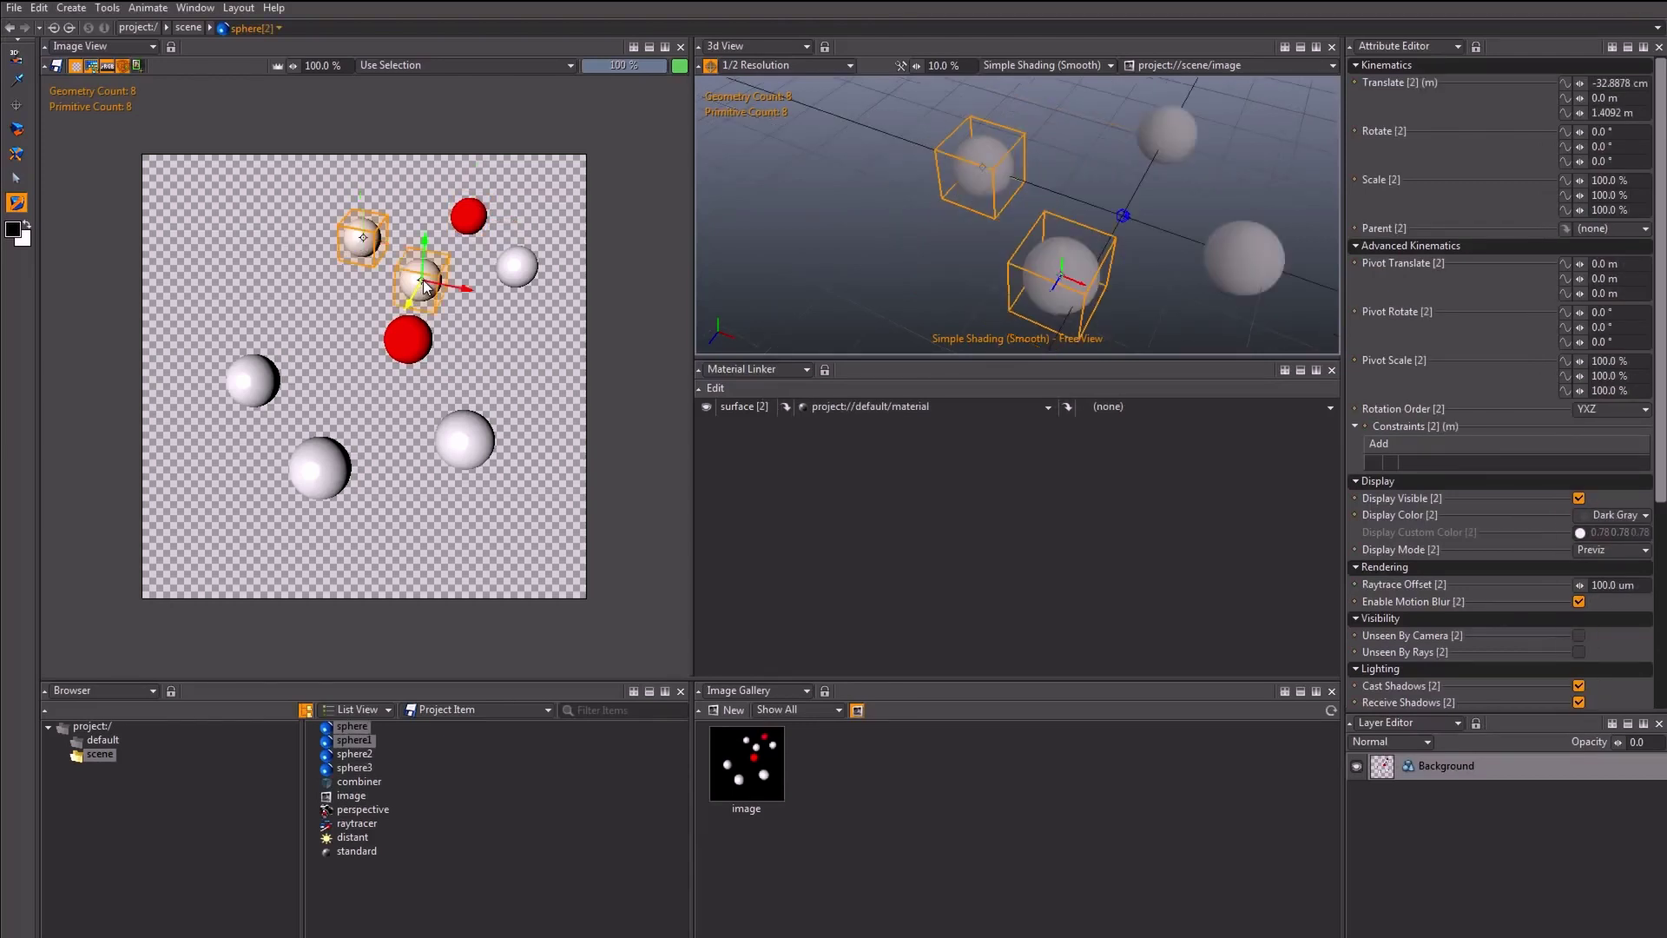
left_click(518, 268, "shift")
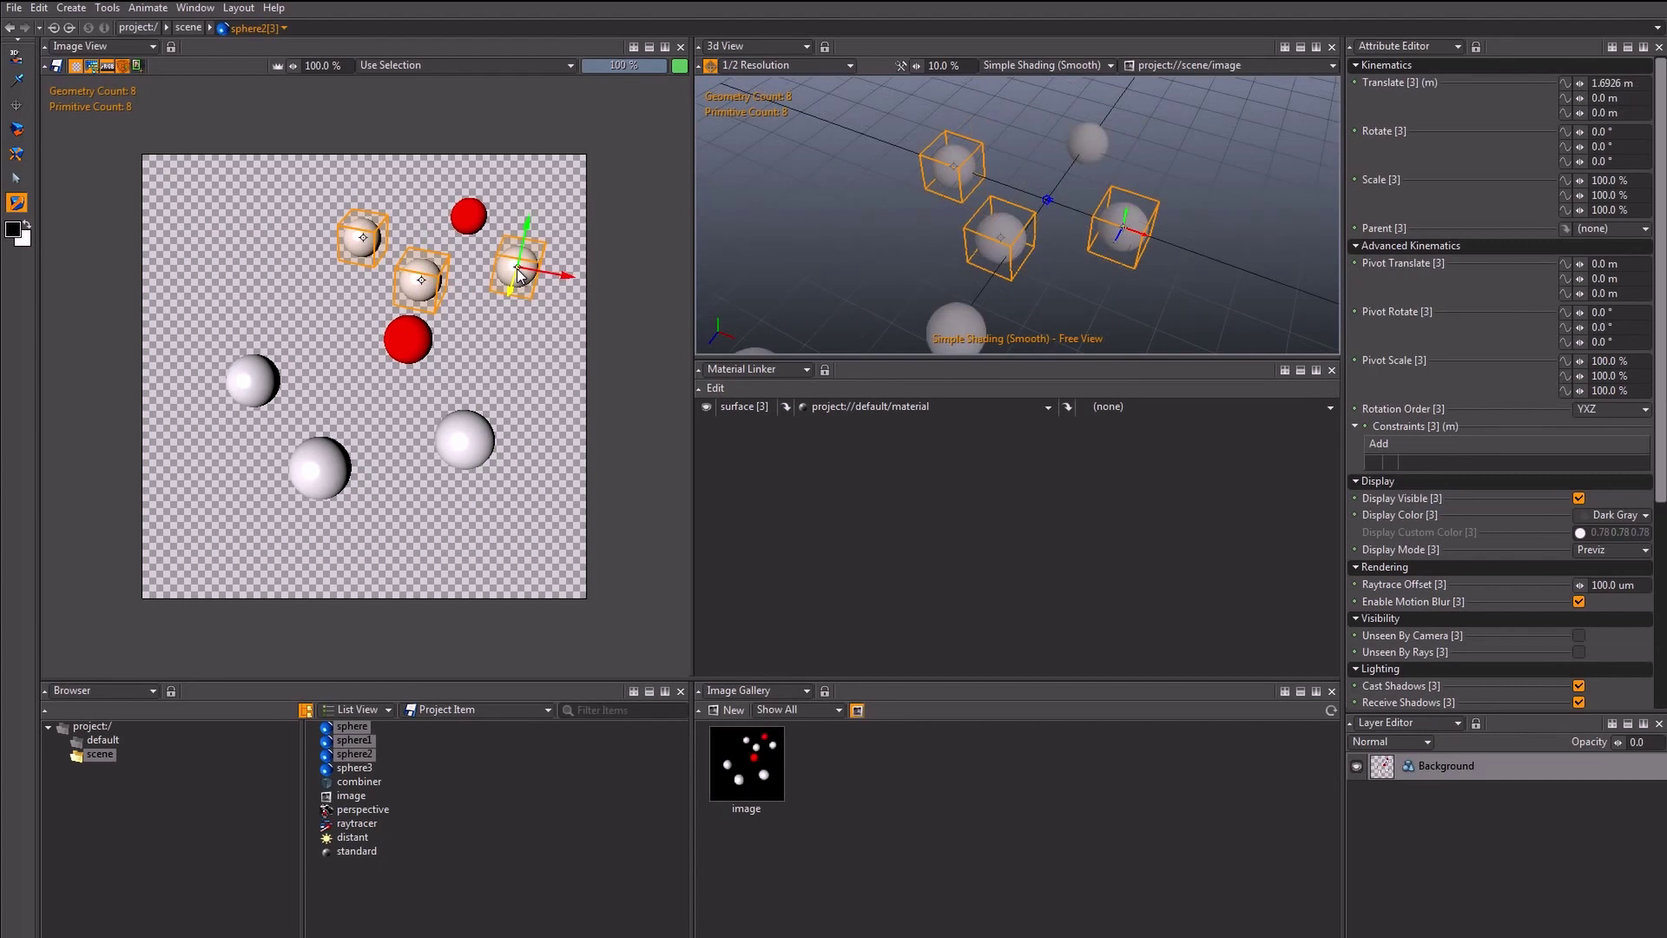
left_click(707, 407)
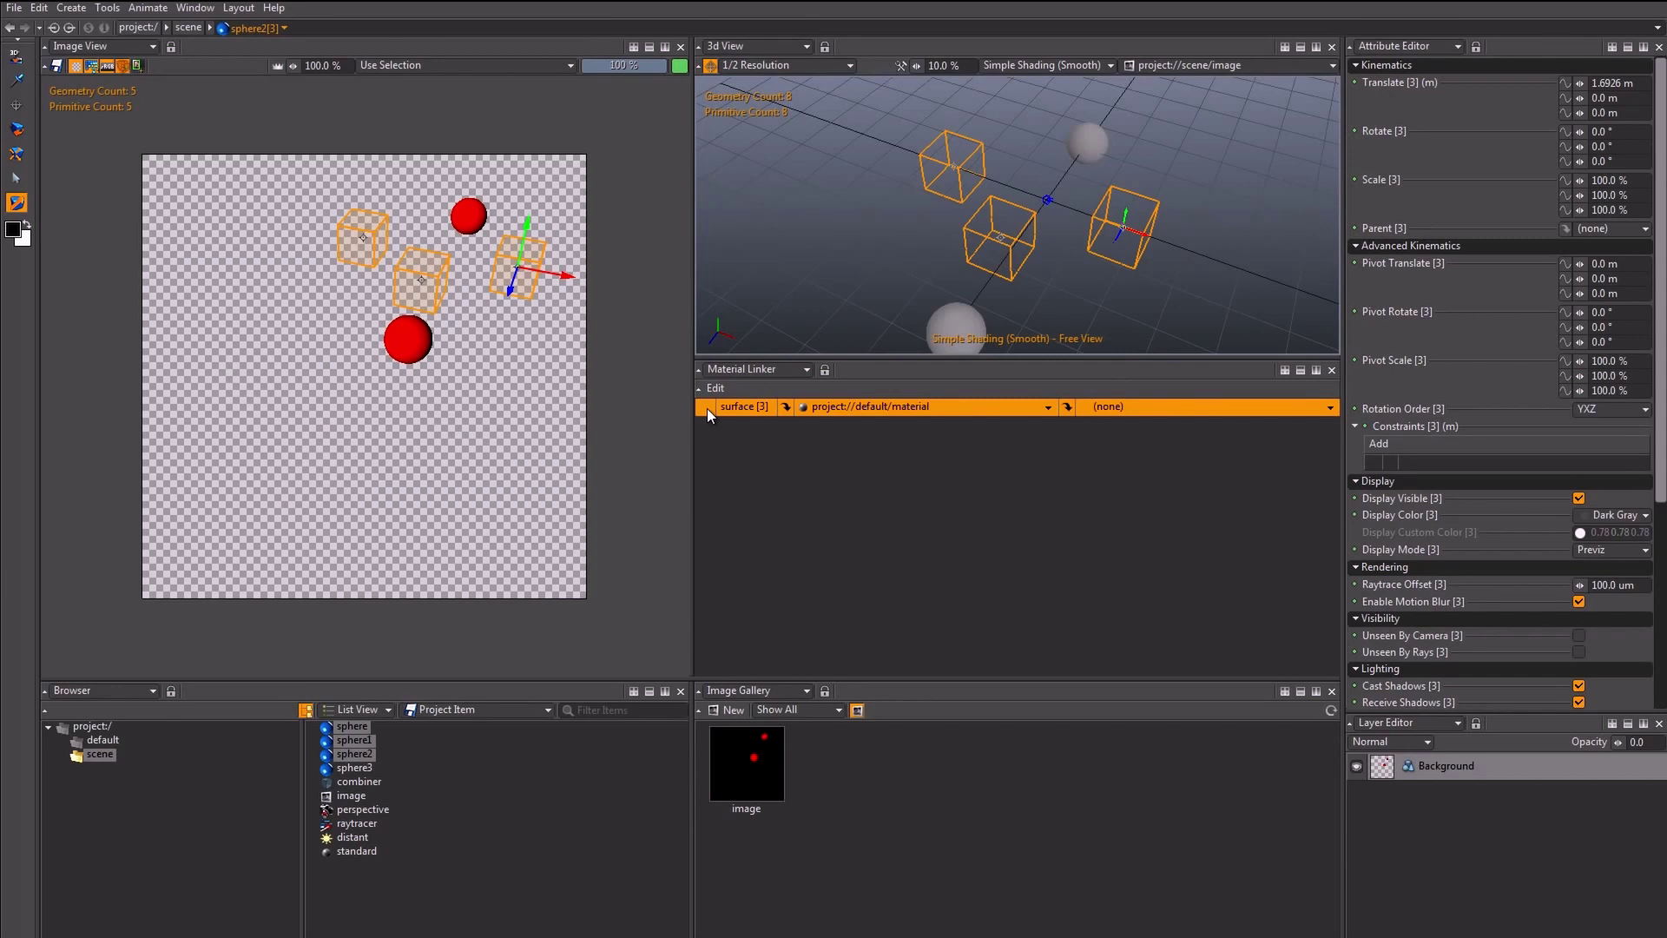
left_click(706, 407)
left_click(707, 407)
left_click(707, 407)
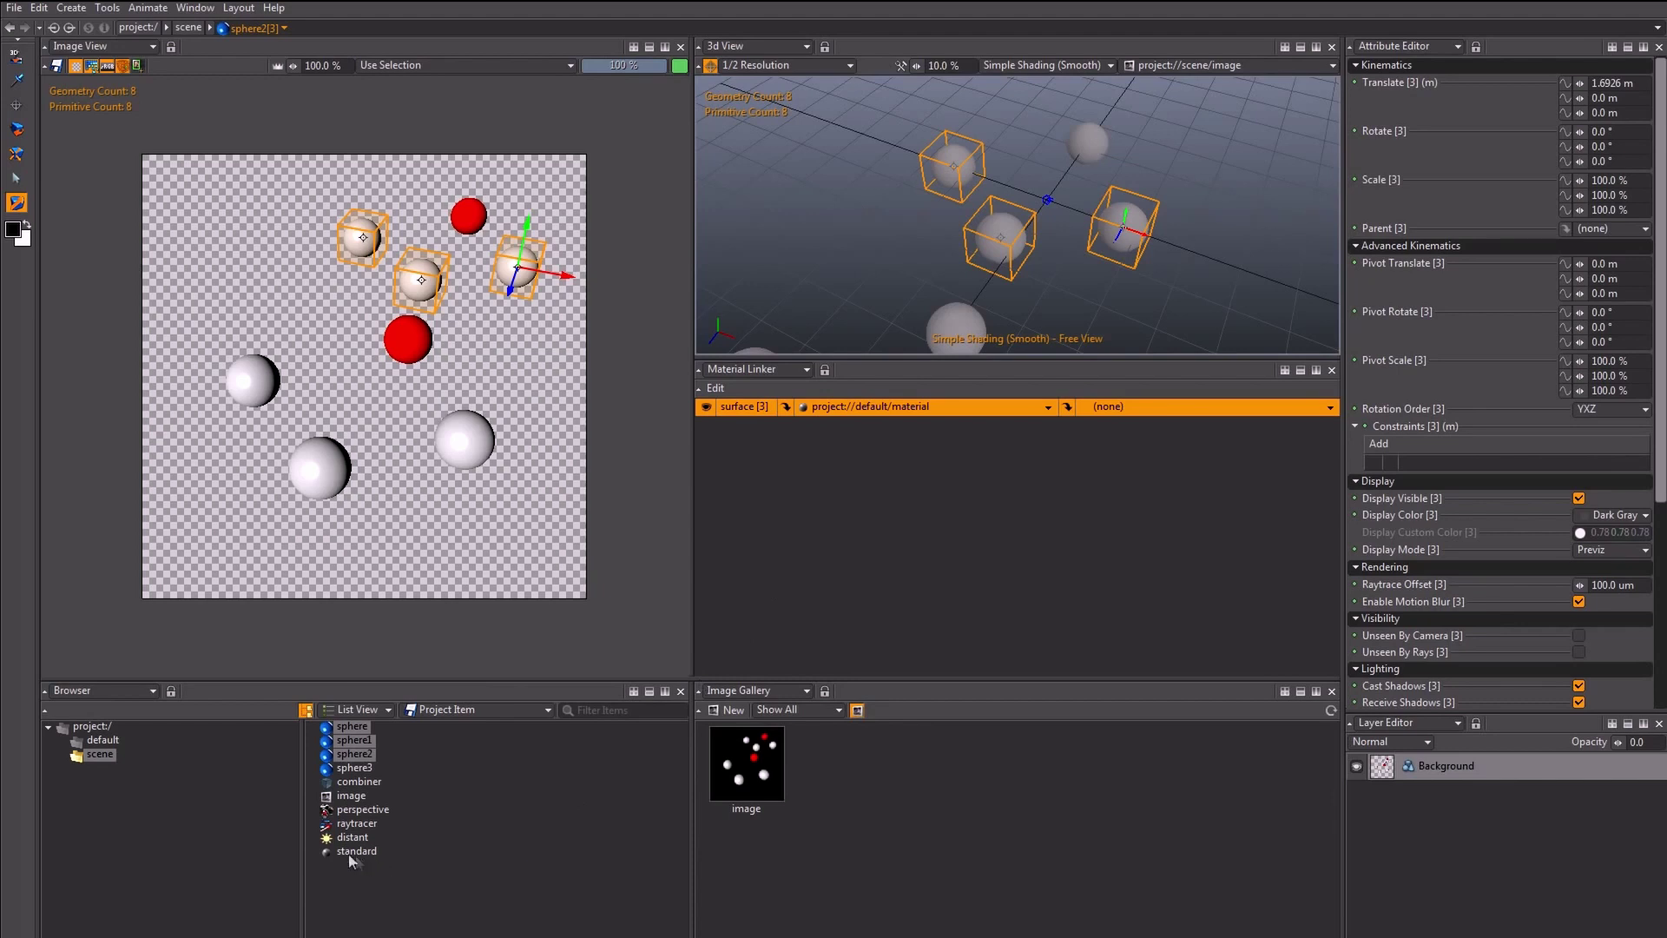
left_click_drag(348, 853, 899, 407)
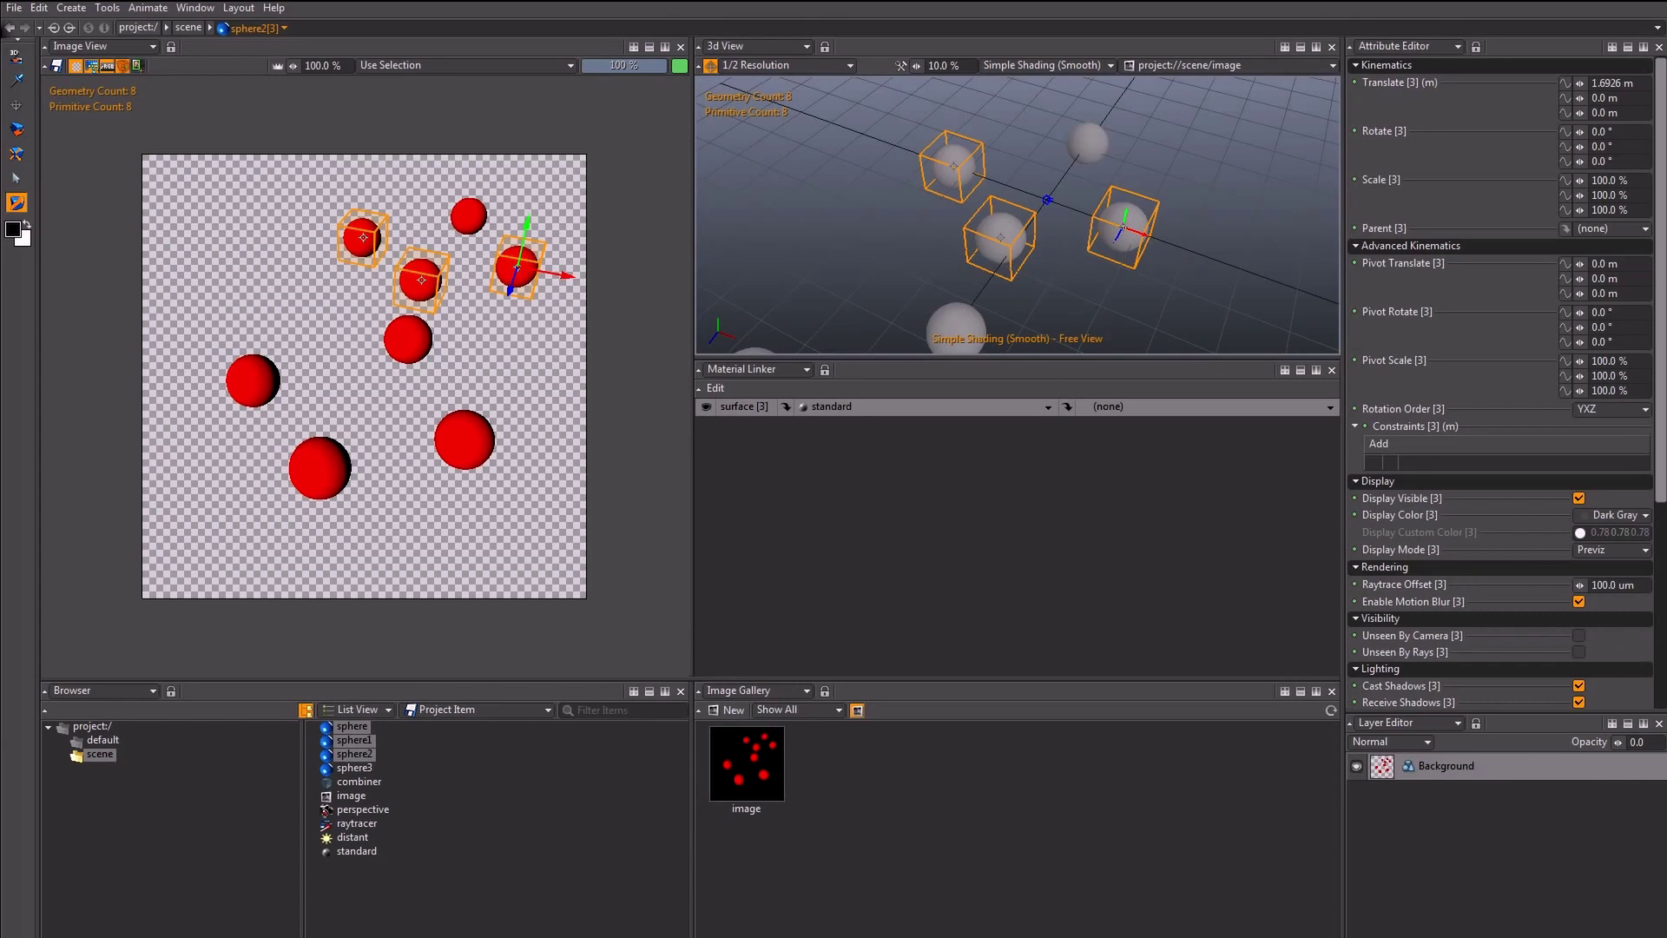
Step: Create a second Standard material in the scene context
right_click(585, 809)
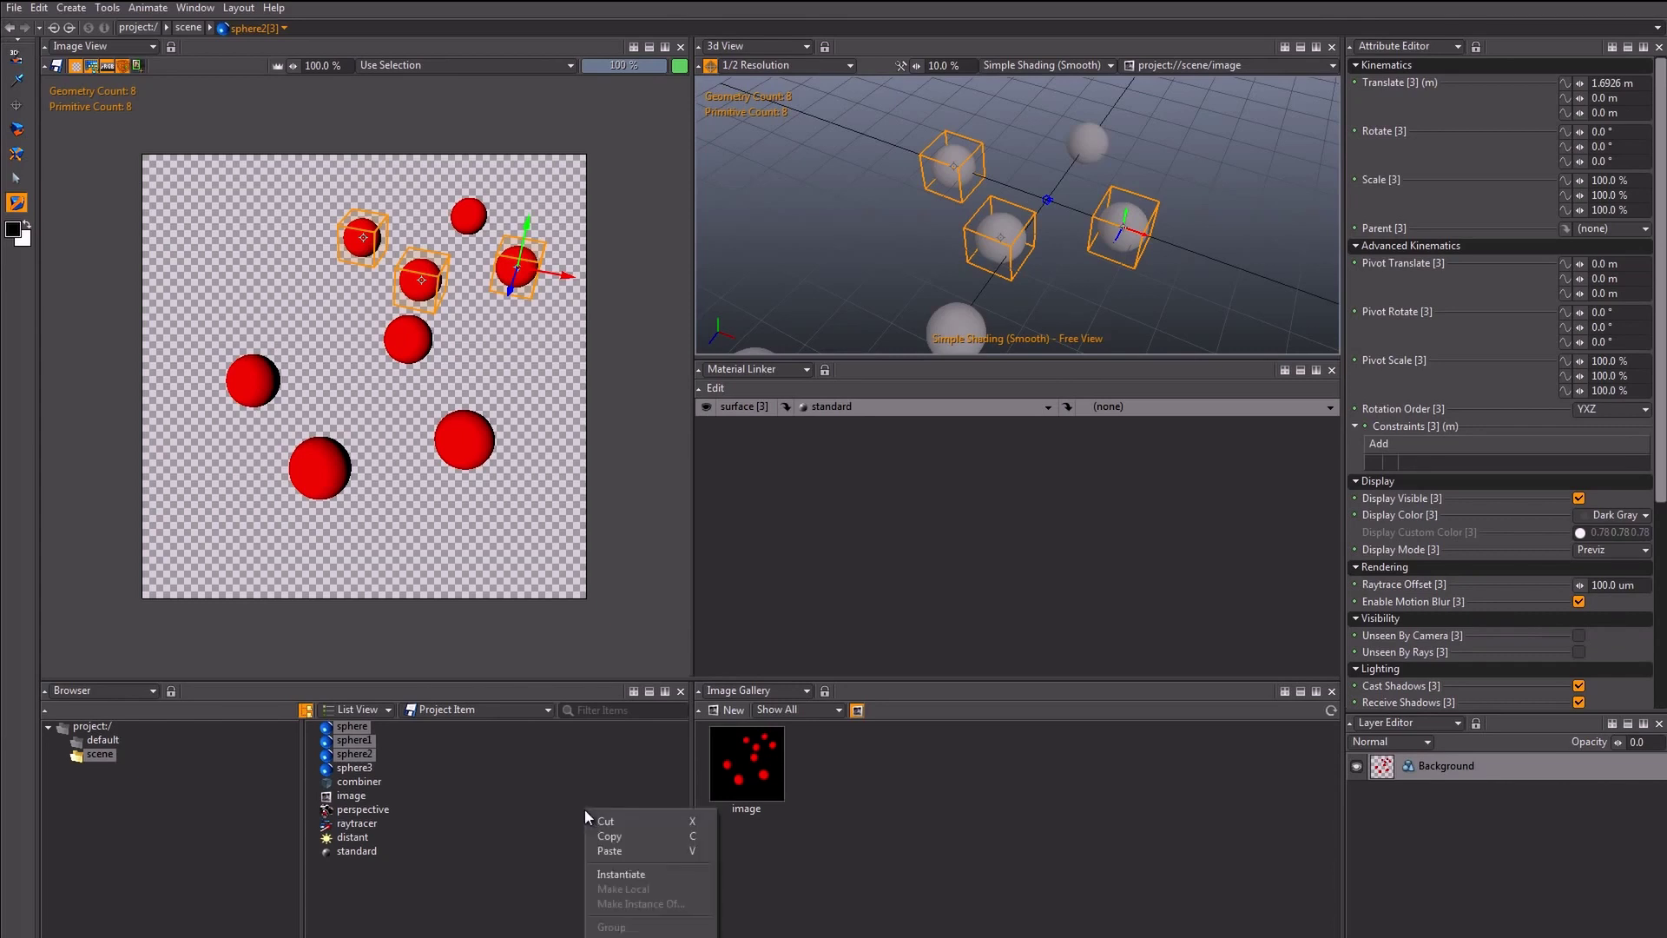
mouse_move(806, 915)
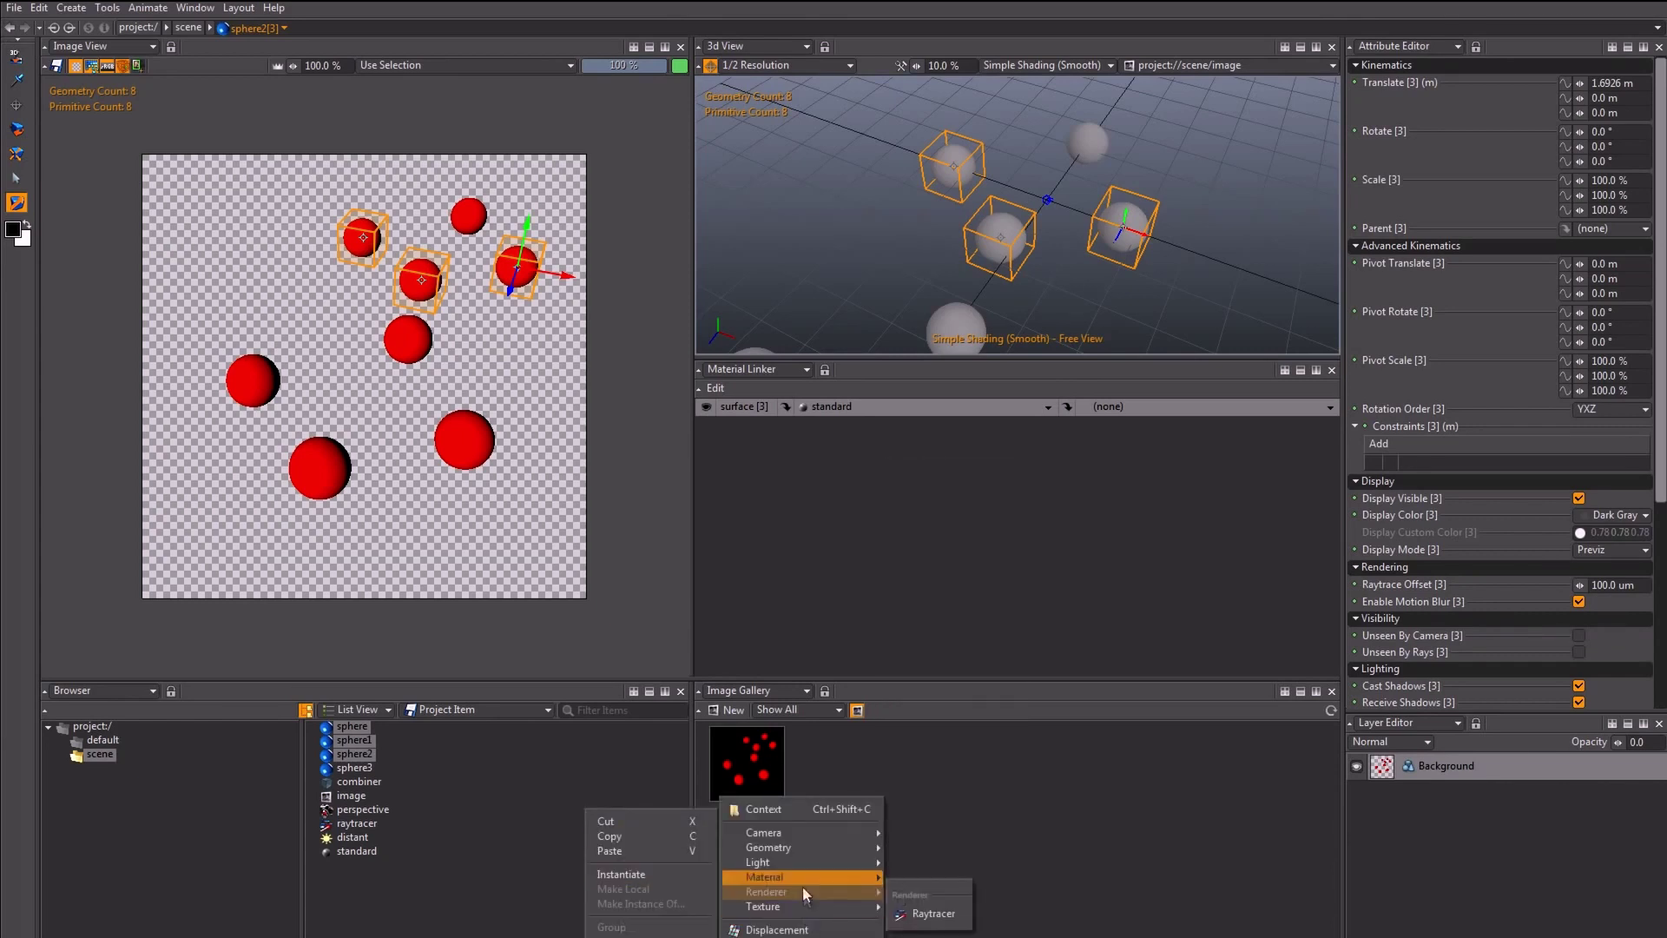
mouse_move(802, 883)
left_click(925, 937)
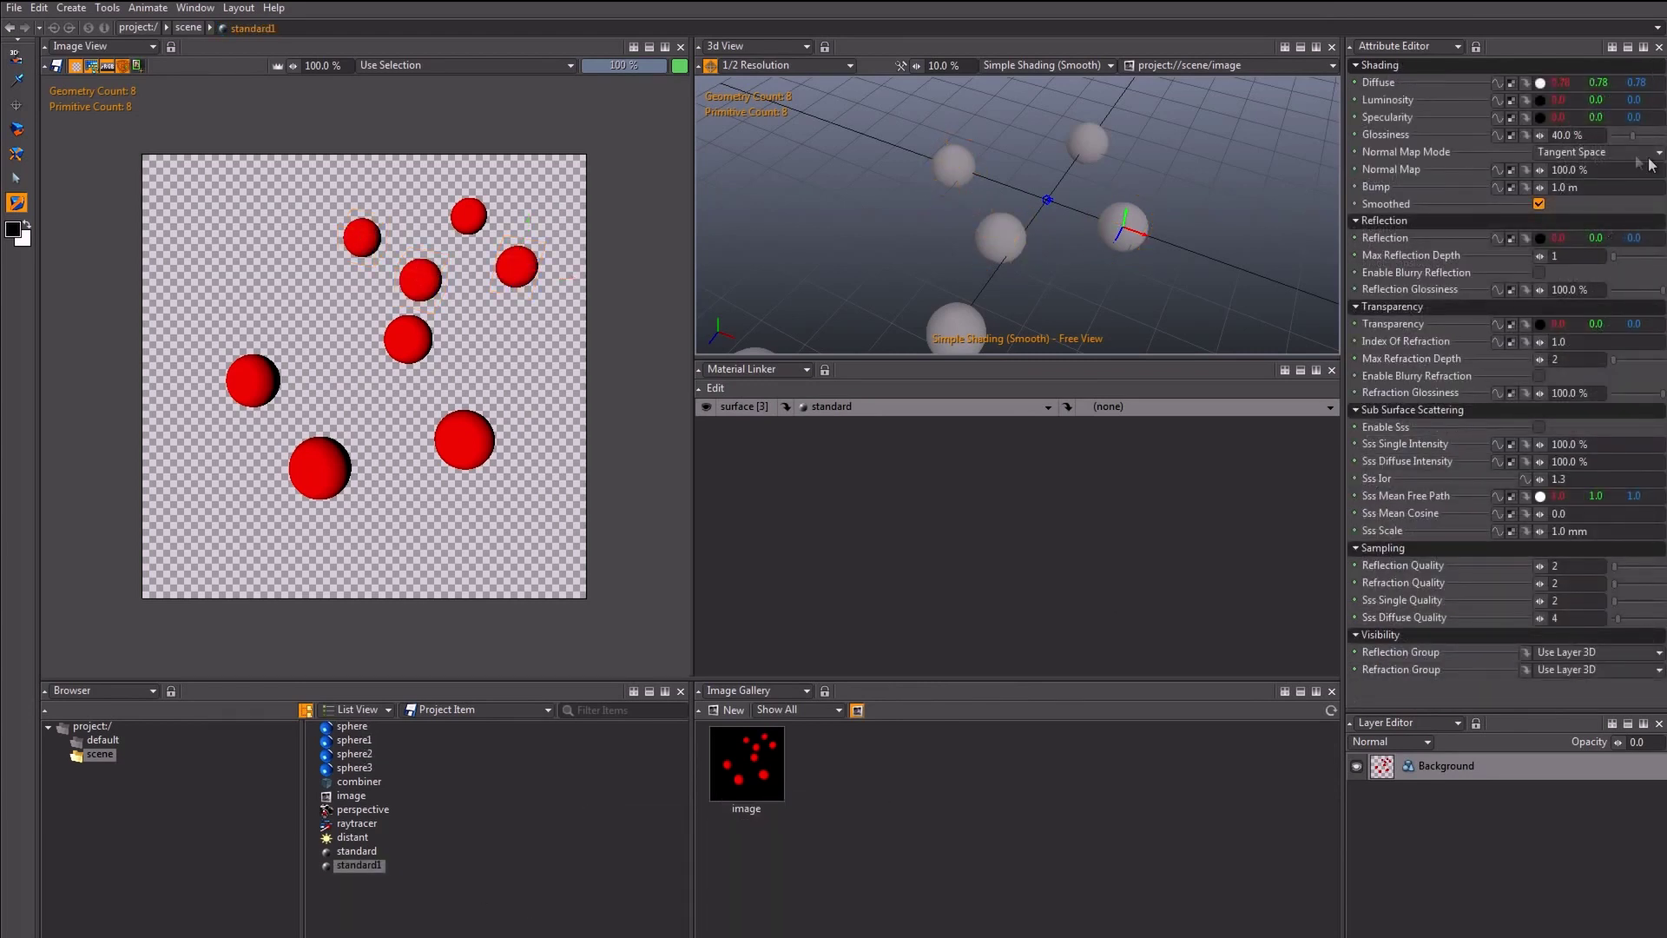
Step: Set the second standard material's Diffuse color to pure green with RGB values 0, 1, 0
left_click(1540, 83)
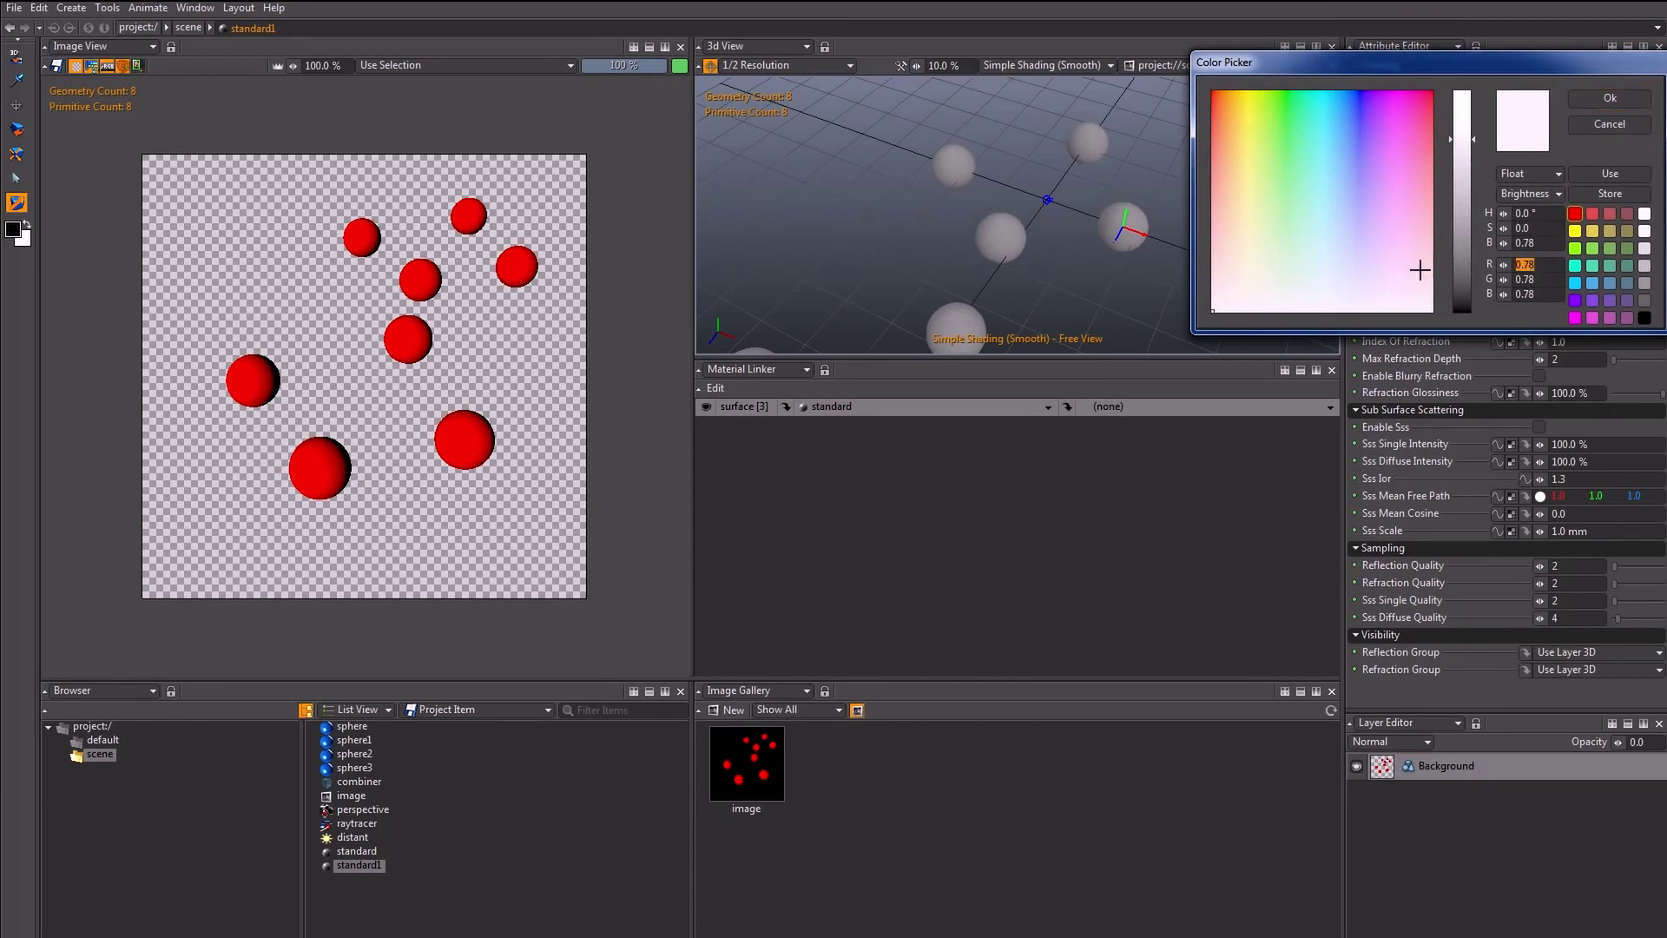
type("0")
key("Tab")
type("1")
key("Tab")
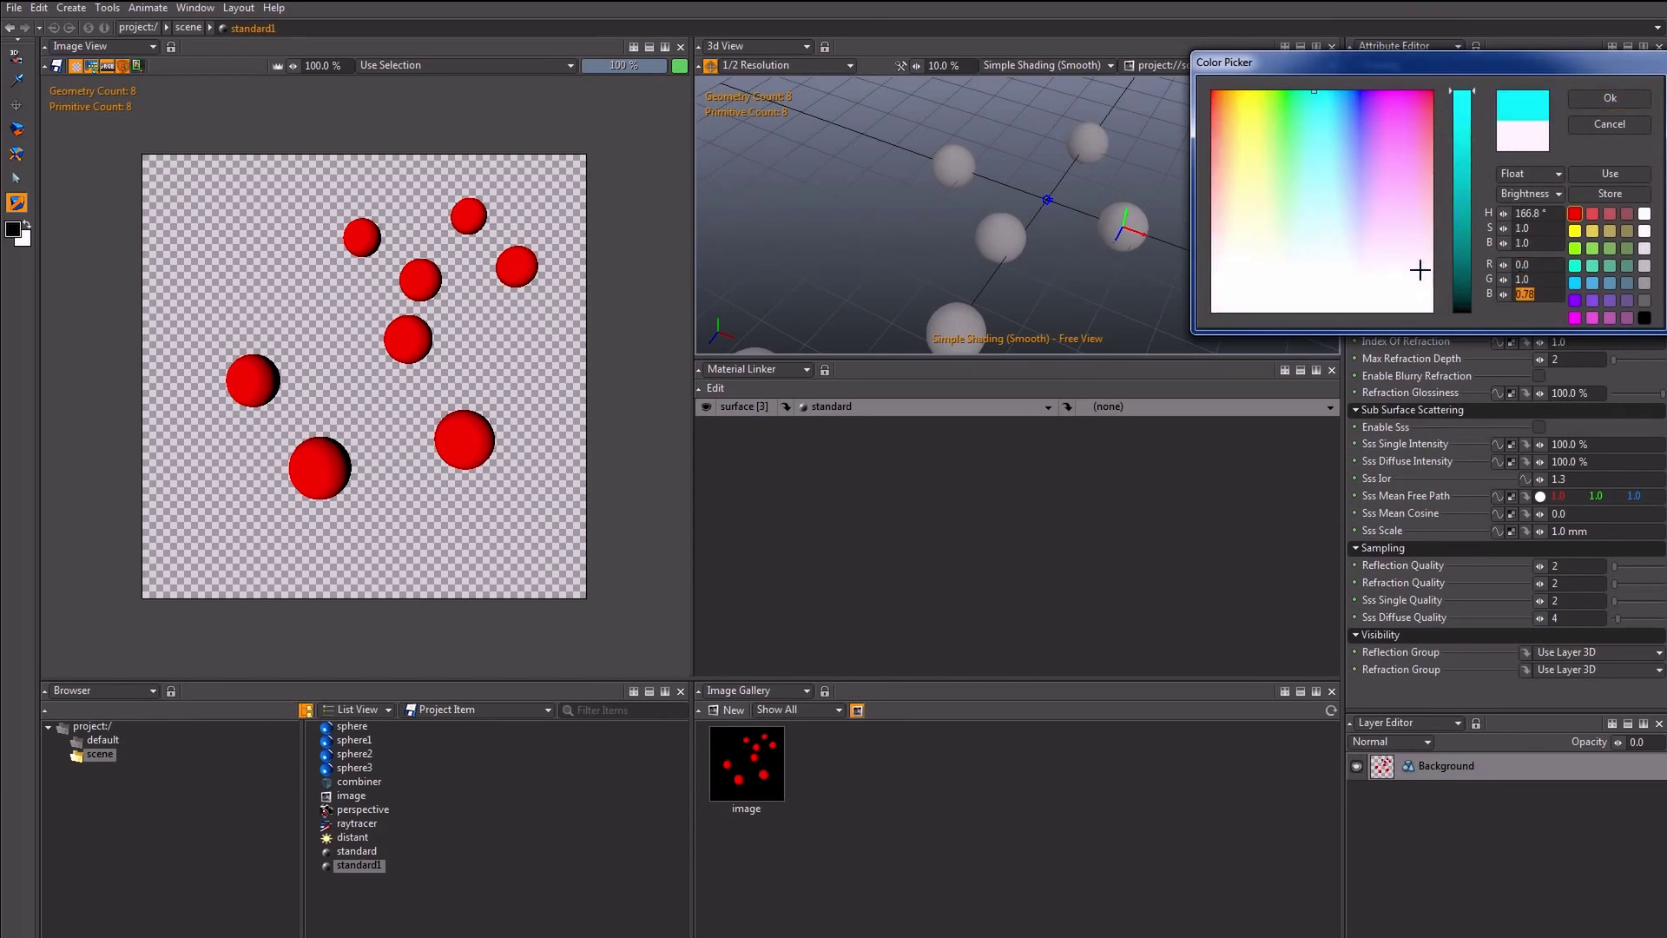
type("0")
left_click(1618, 97)
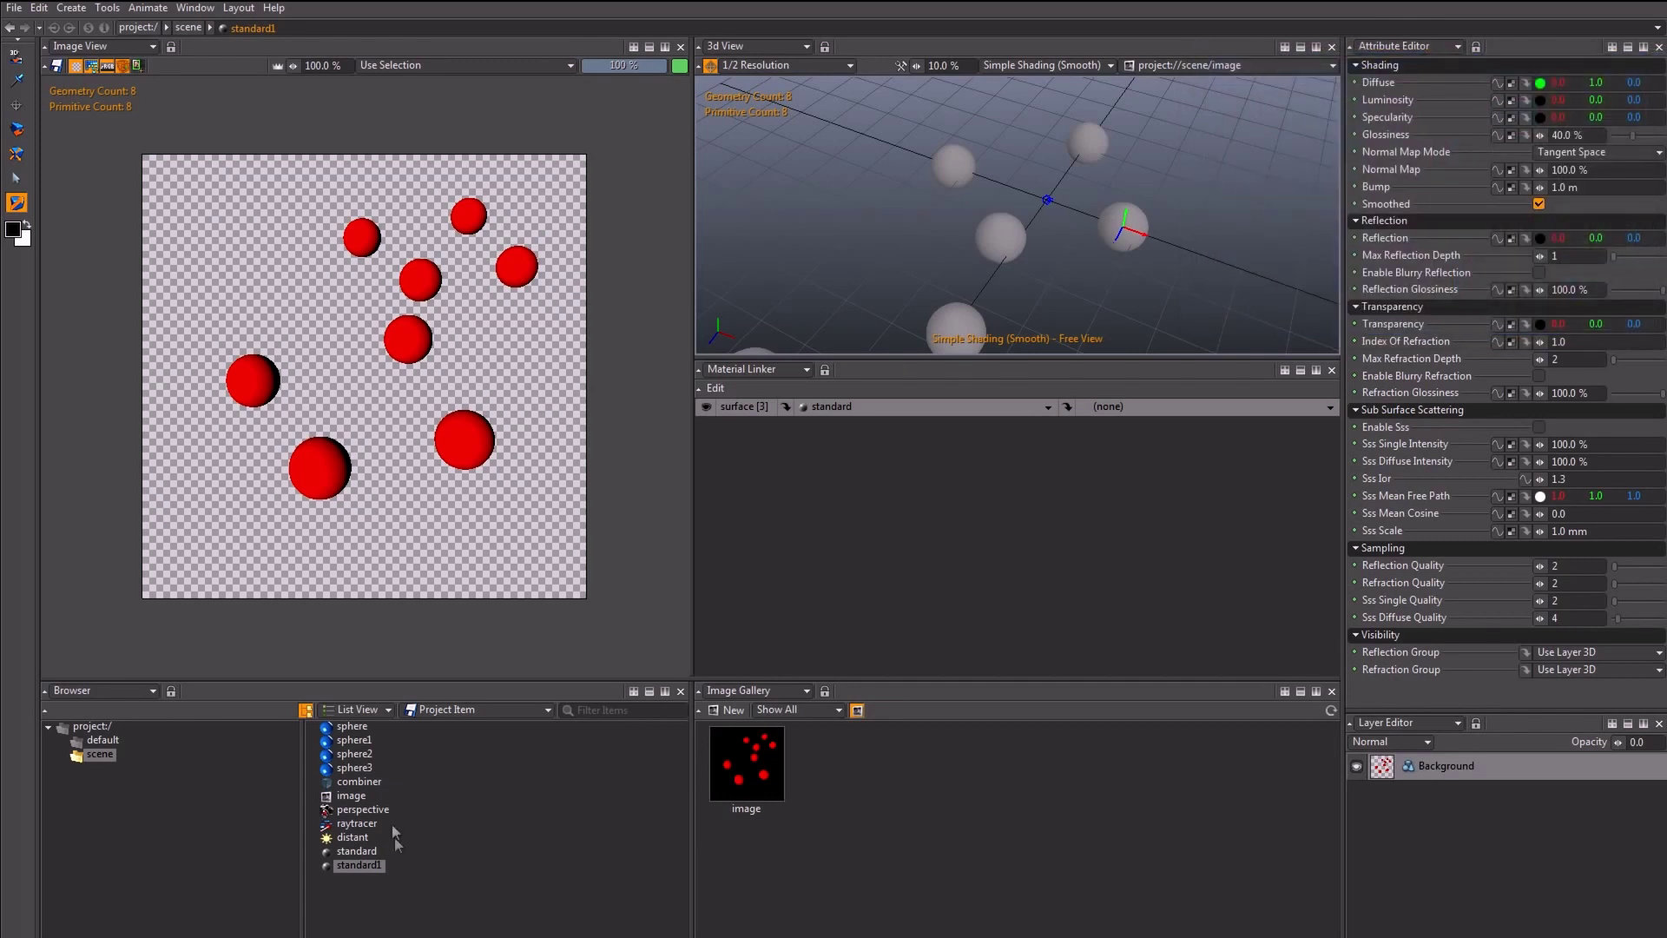
Step: Assign the green standard1 material as the combiner's Override Material
left_click(352, 782)
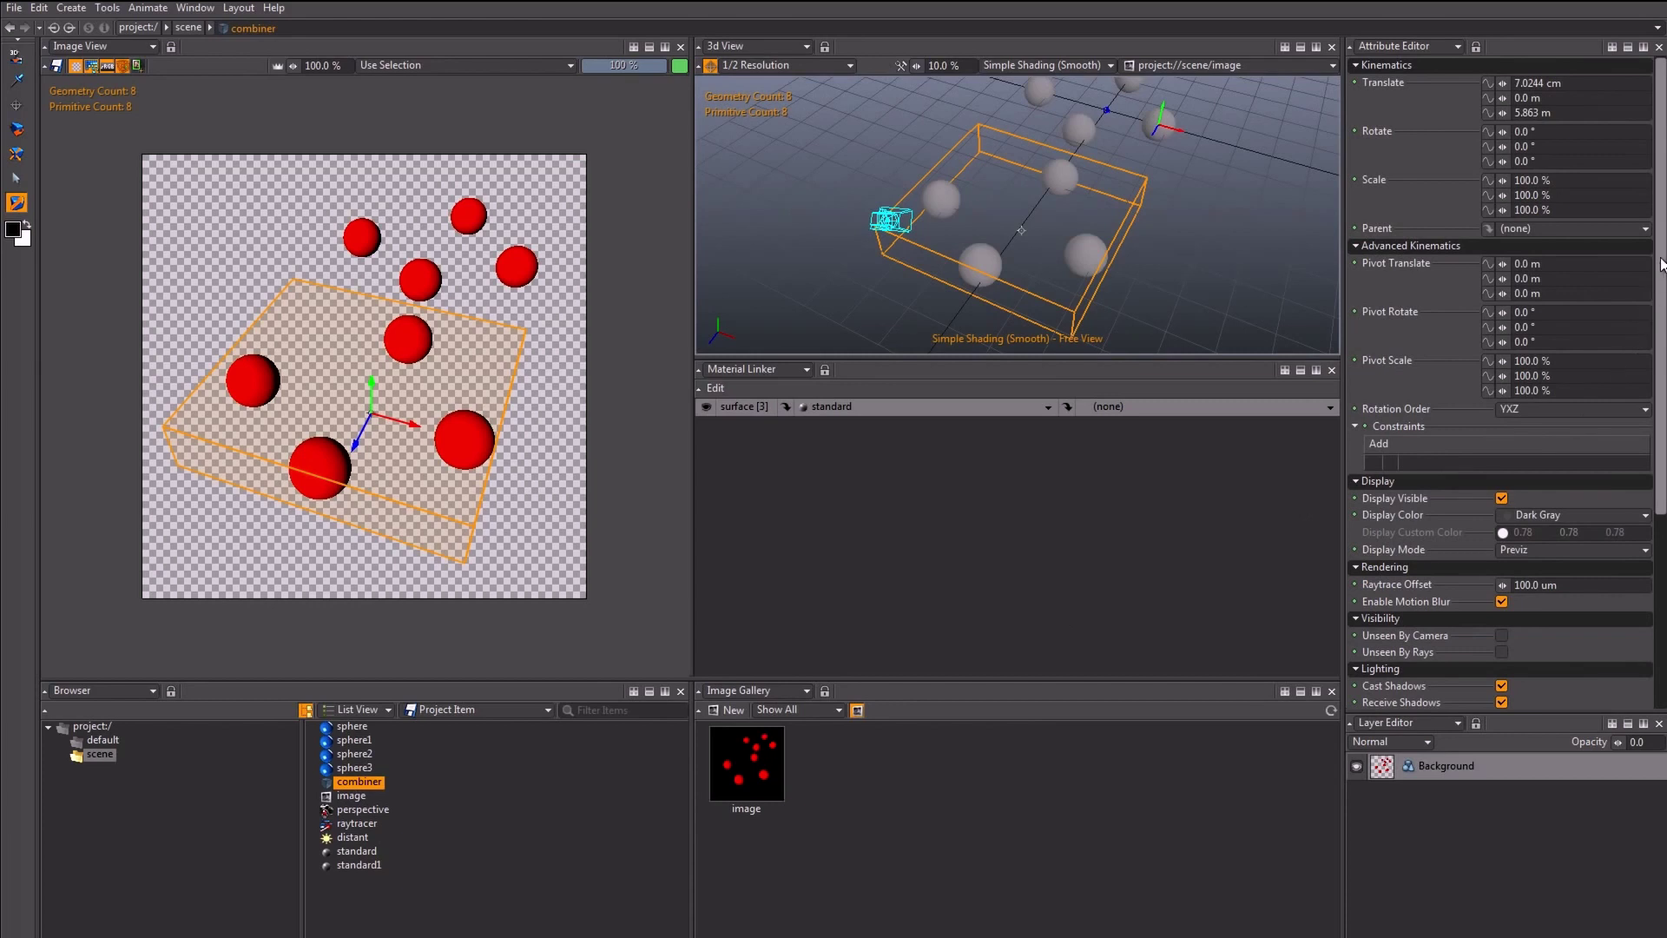
left_click_drag(1661, 258, 1661, 490)
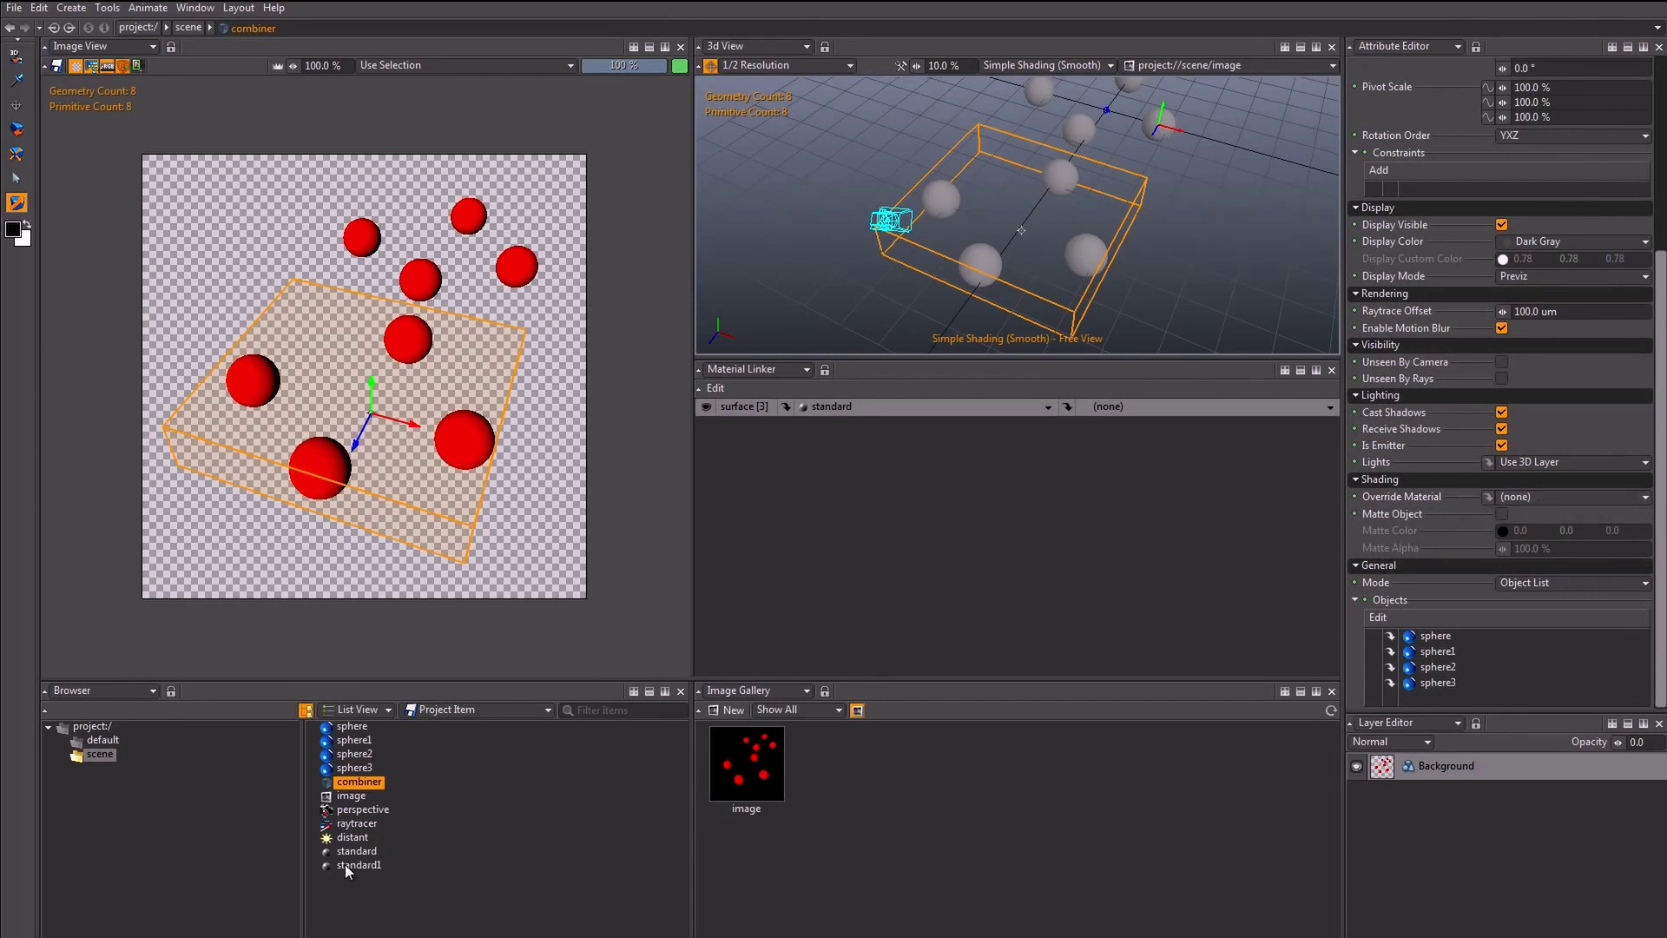
left_click_drag(351, 866, 1558, 501)
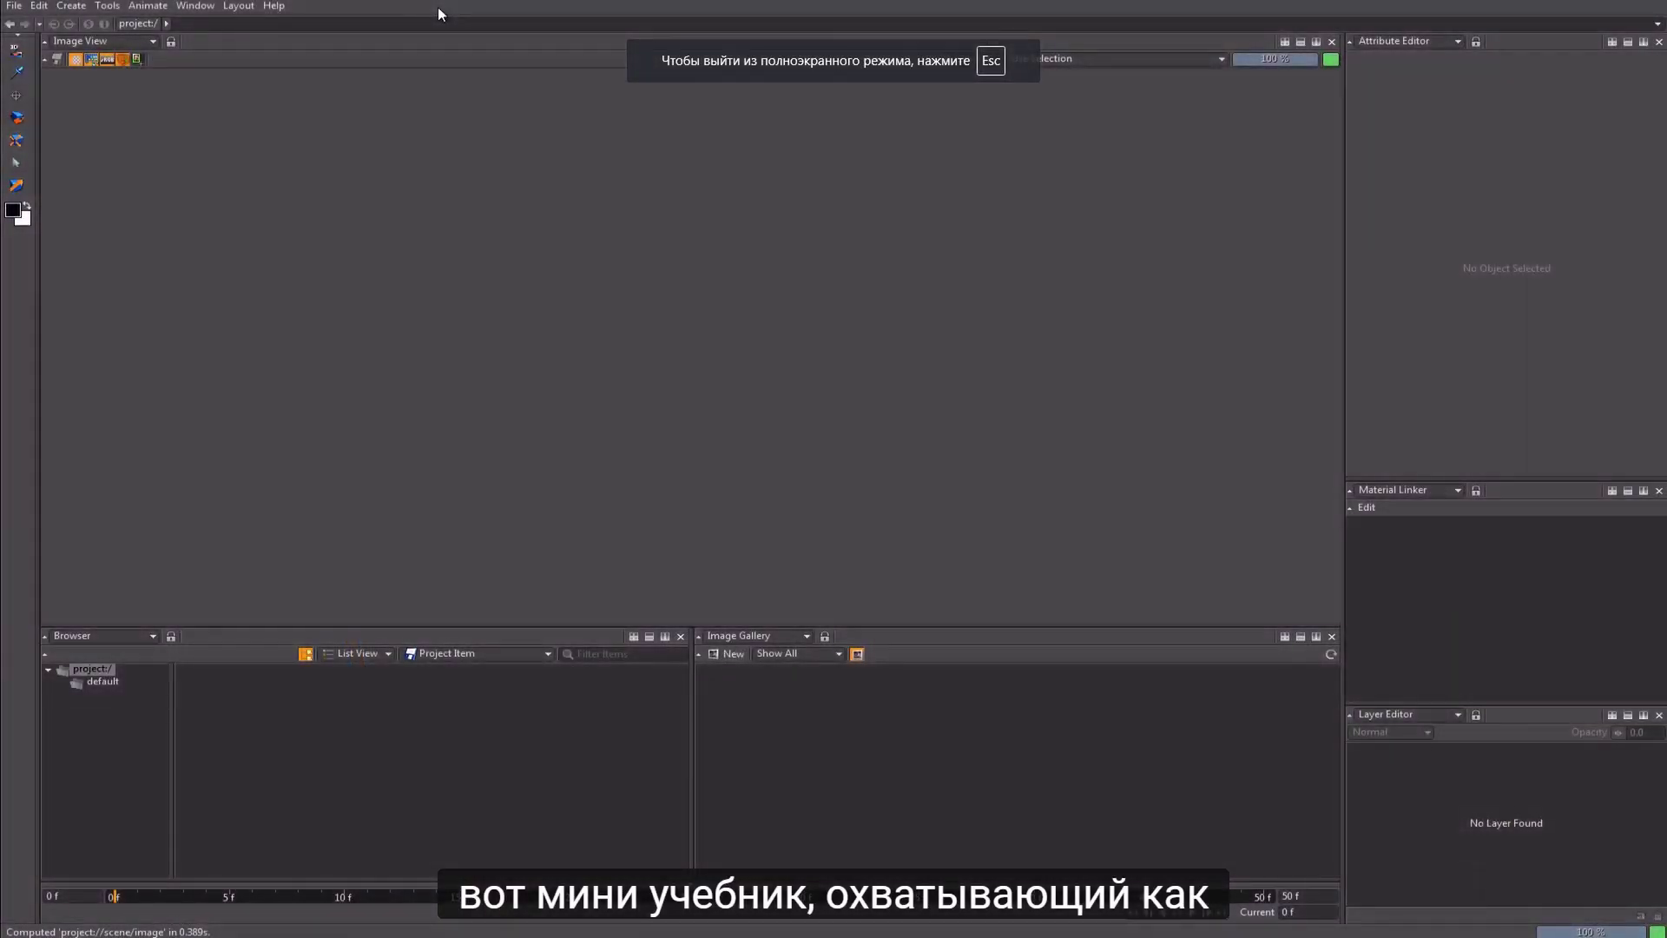
Step: Open the project file light_linking.project from the minituts folder
left_click(15, 10)
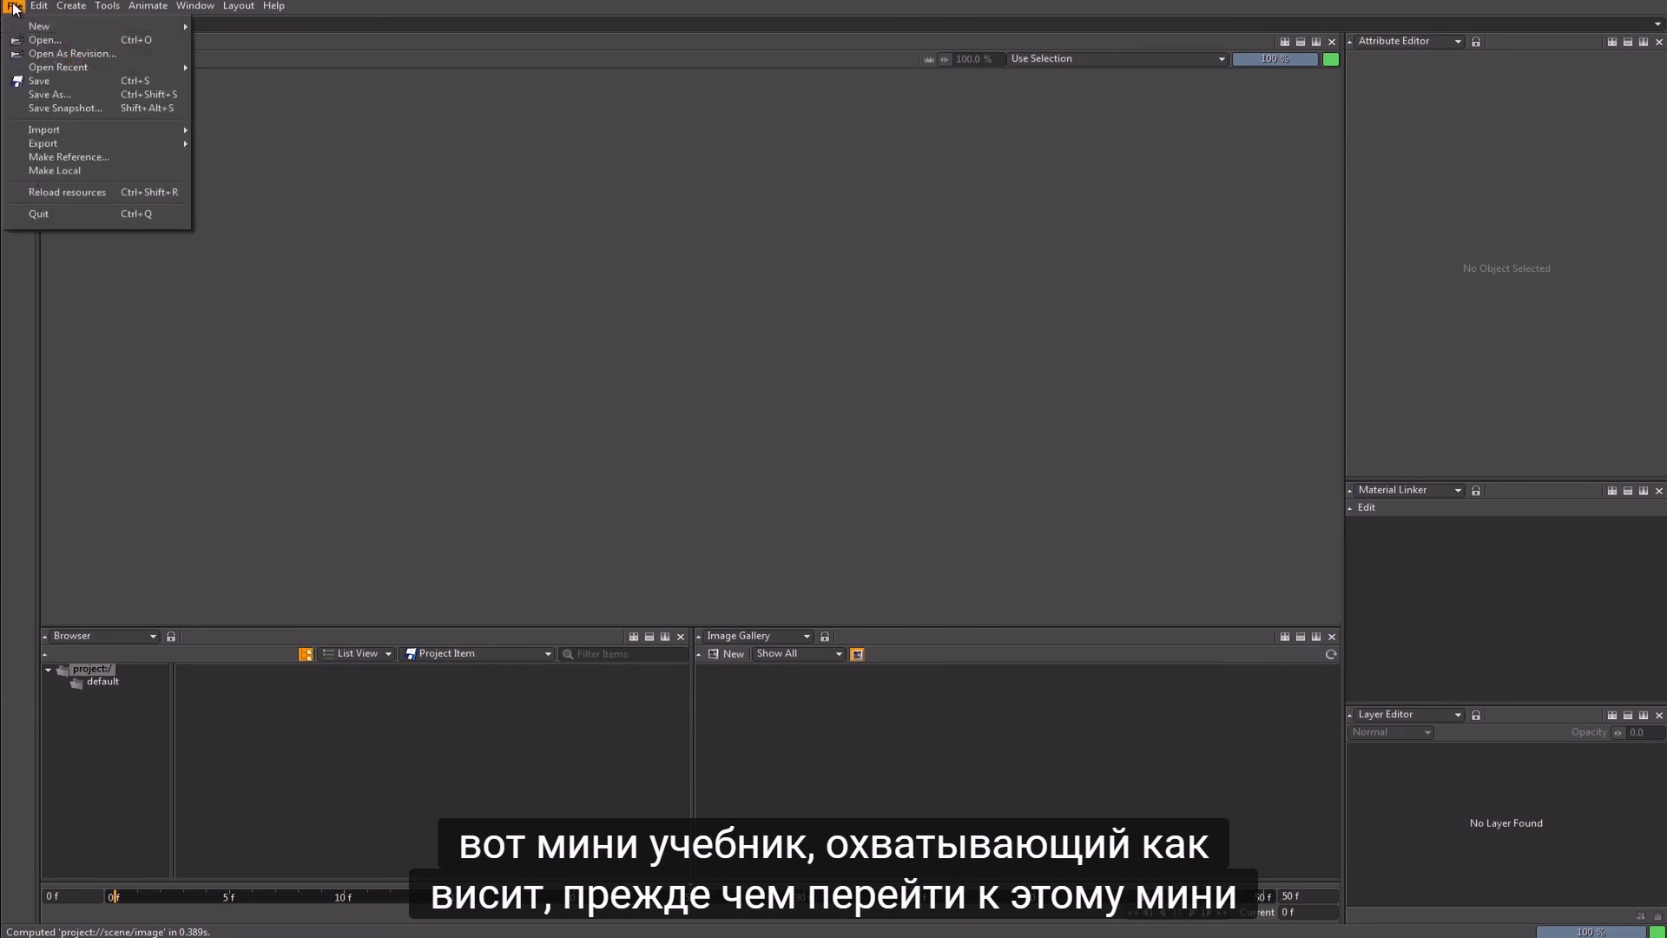
left_click(57, 40)
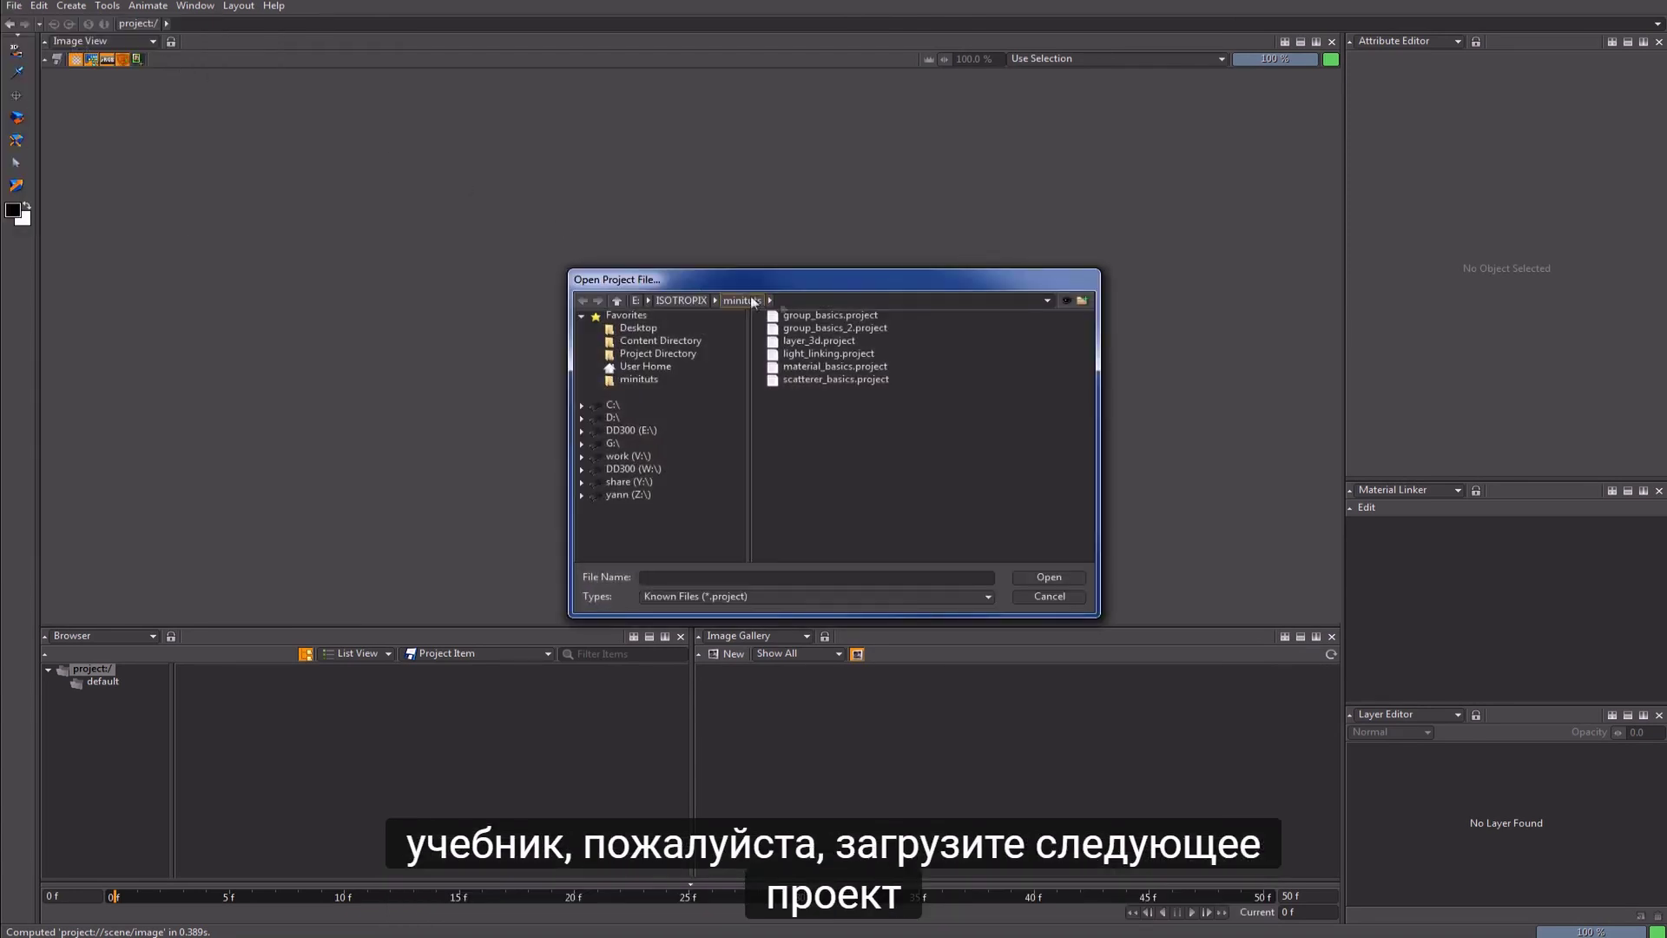
left_click(816, 353)
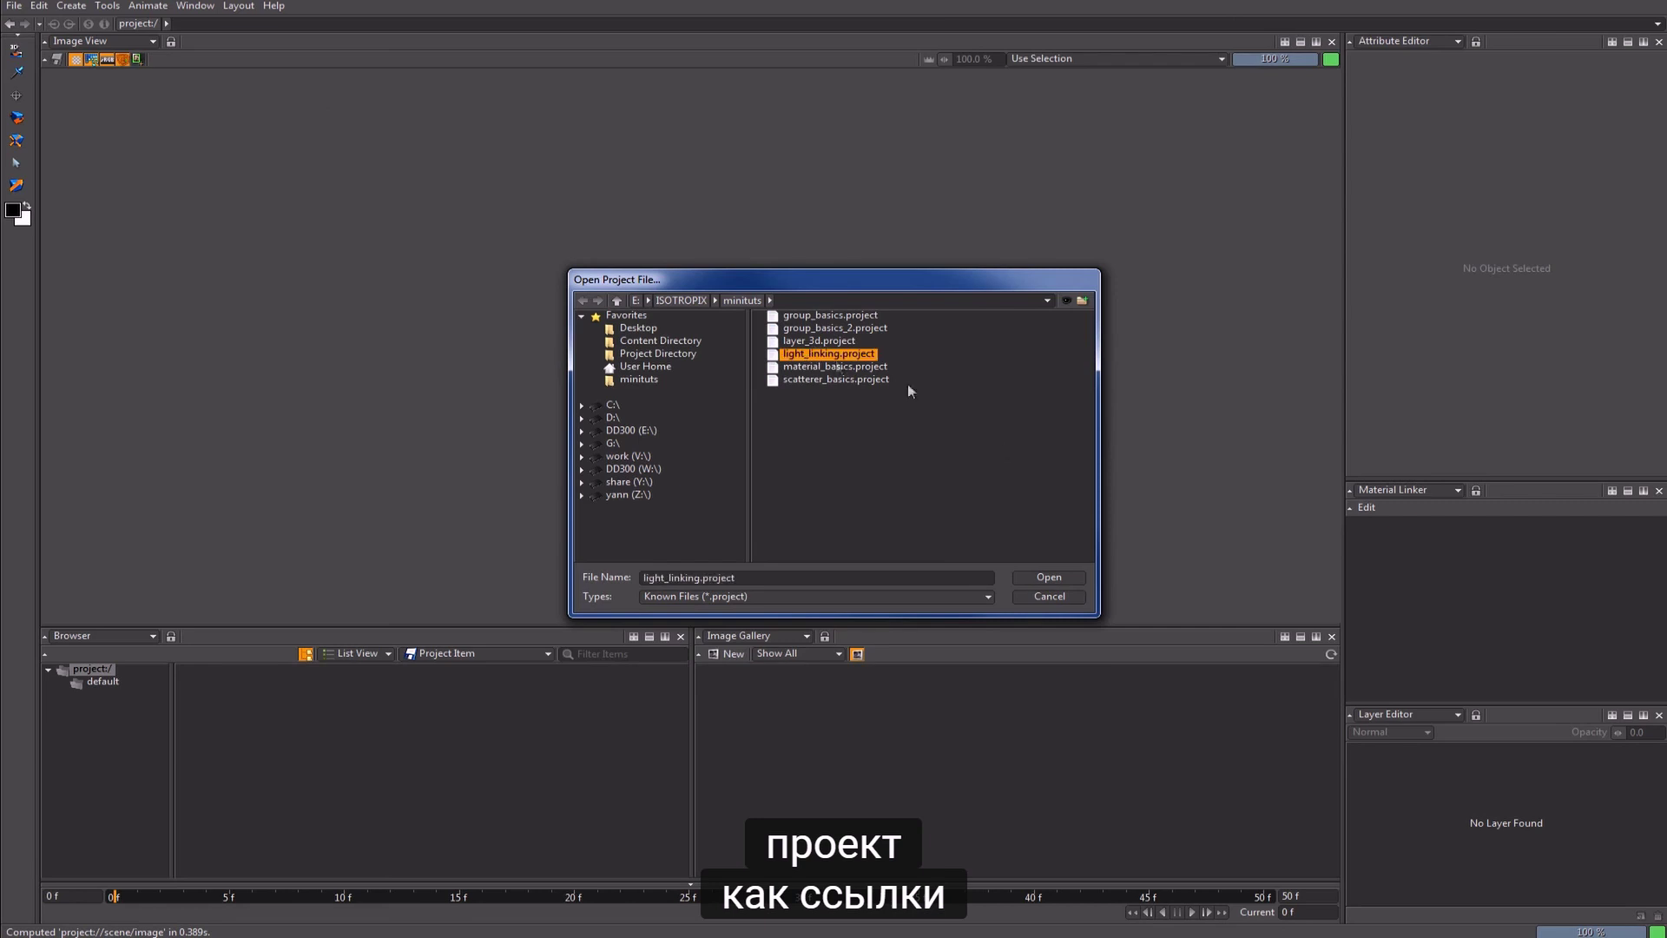
left_click(1047, 578)
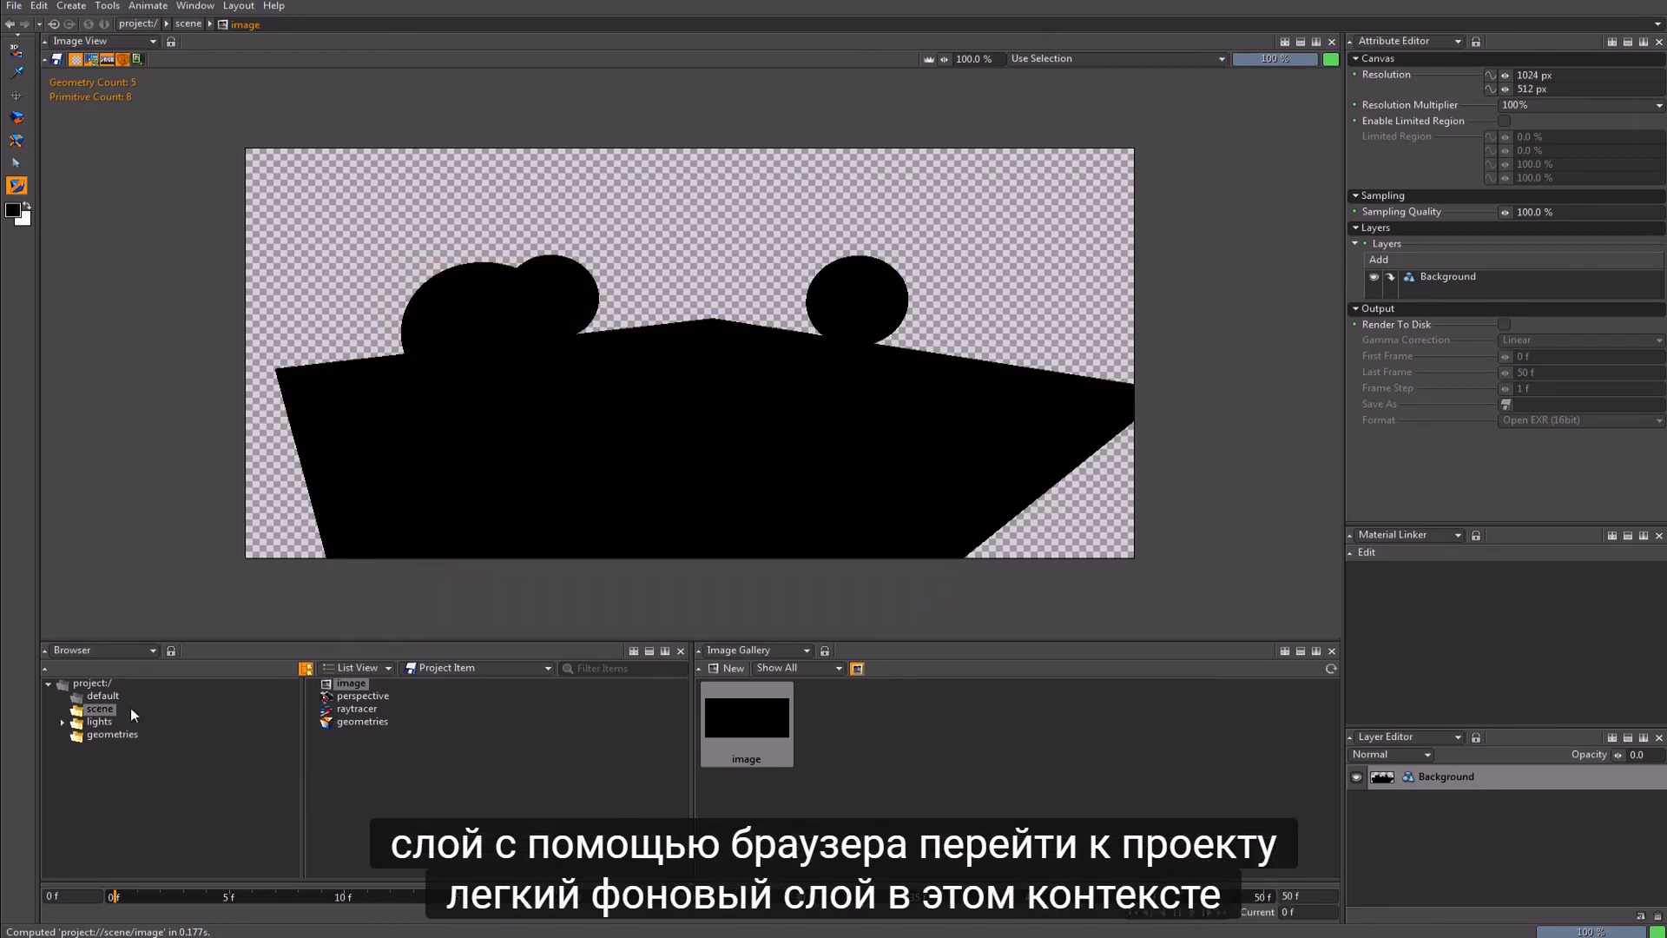
Step: Group the distant and dome lights in the lights/background_layer context
left_click(99, 722)
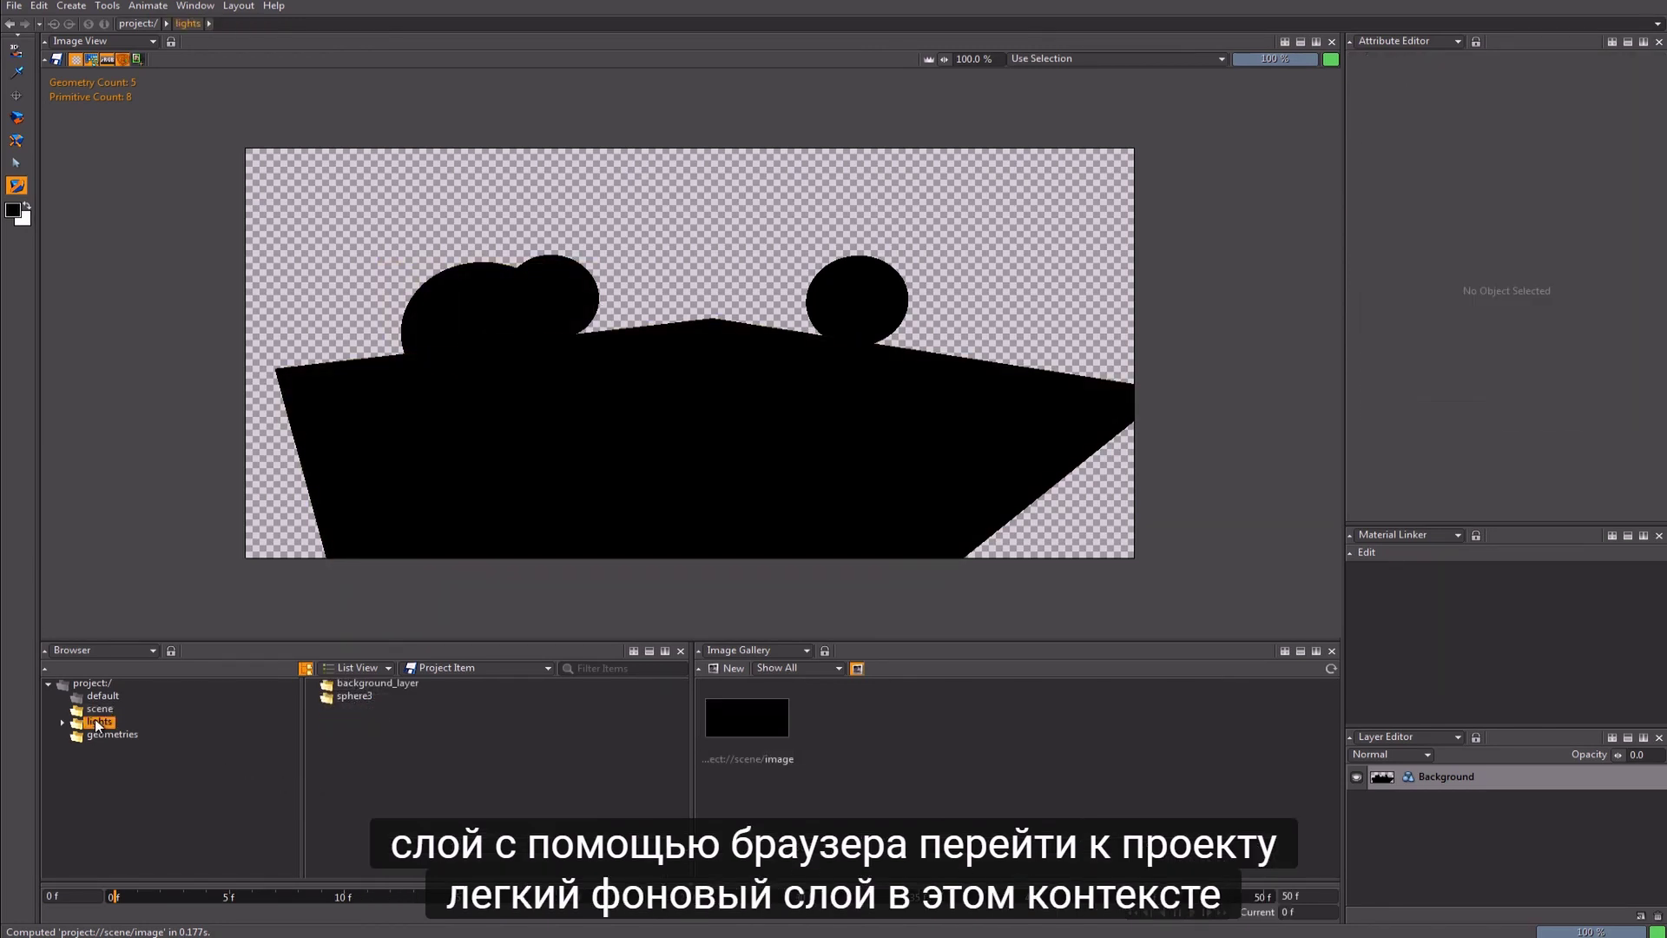
double_click(366, 682)
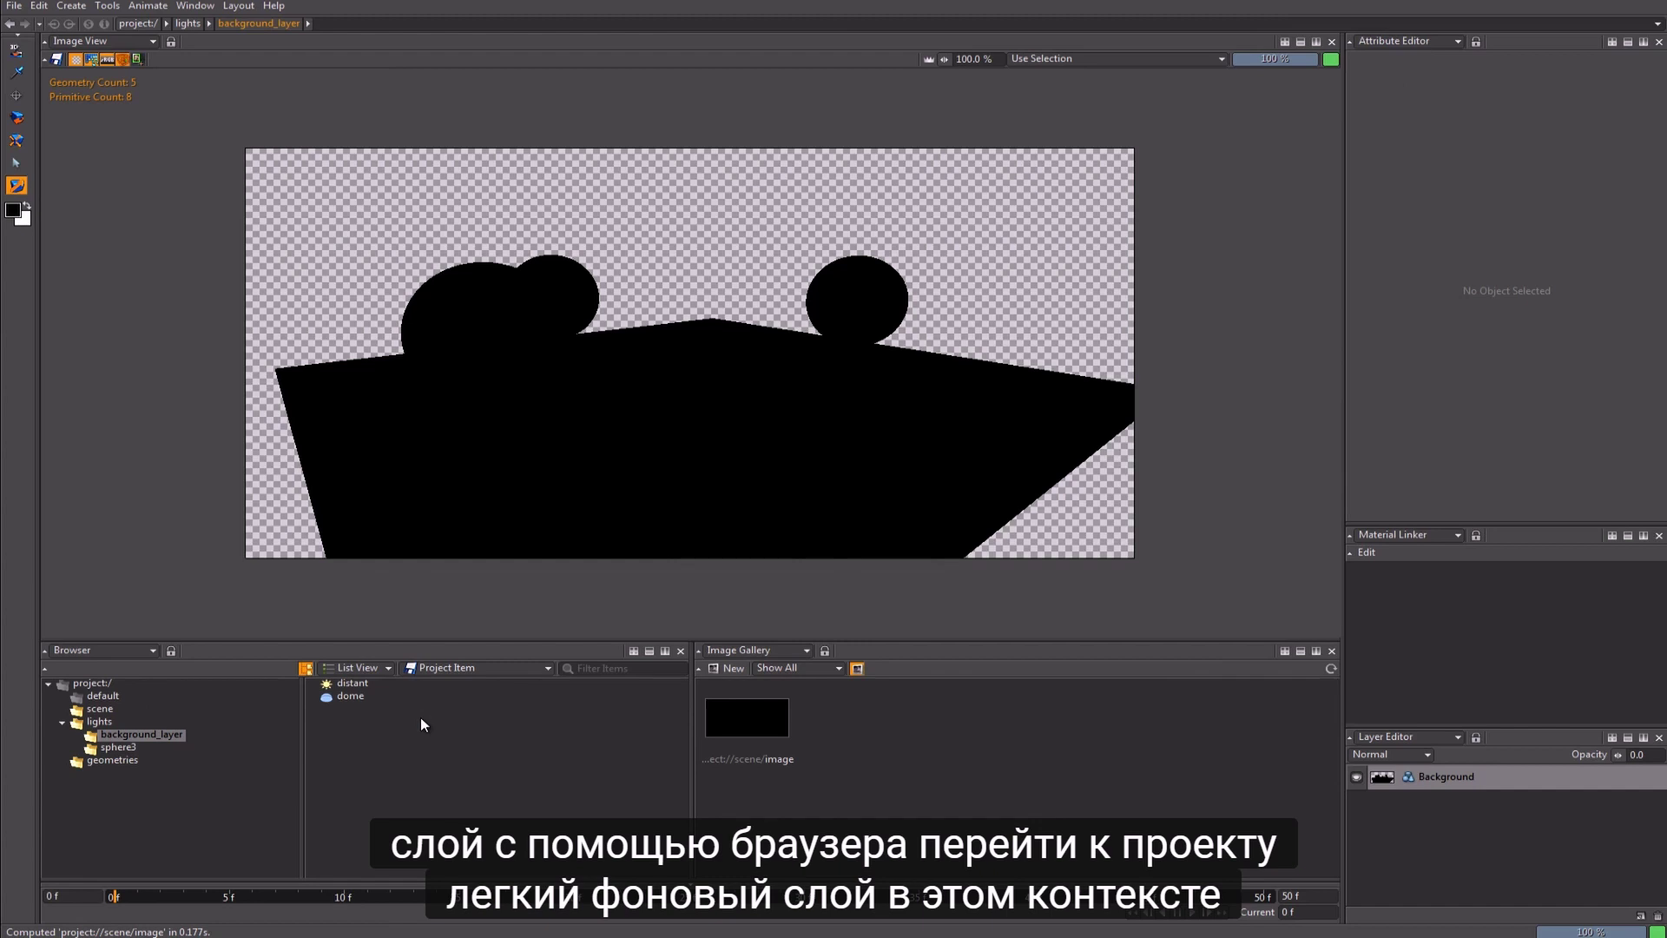
left_click(348, 683)
left_click(348, 696, "ctrl")
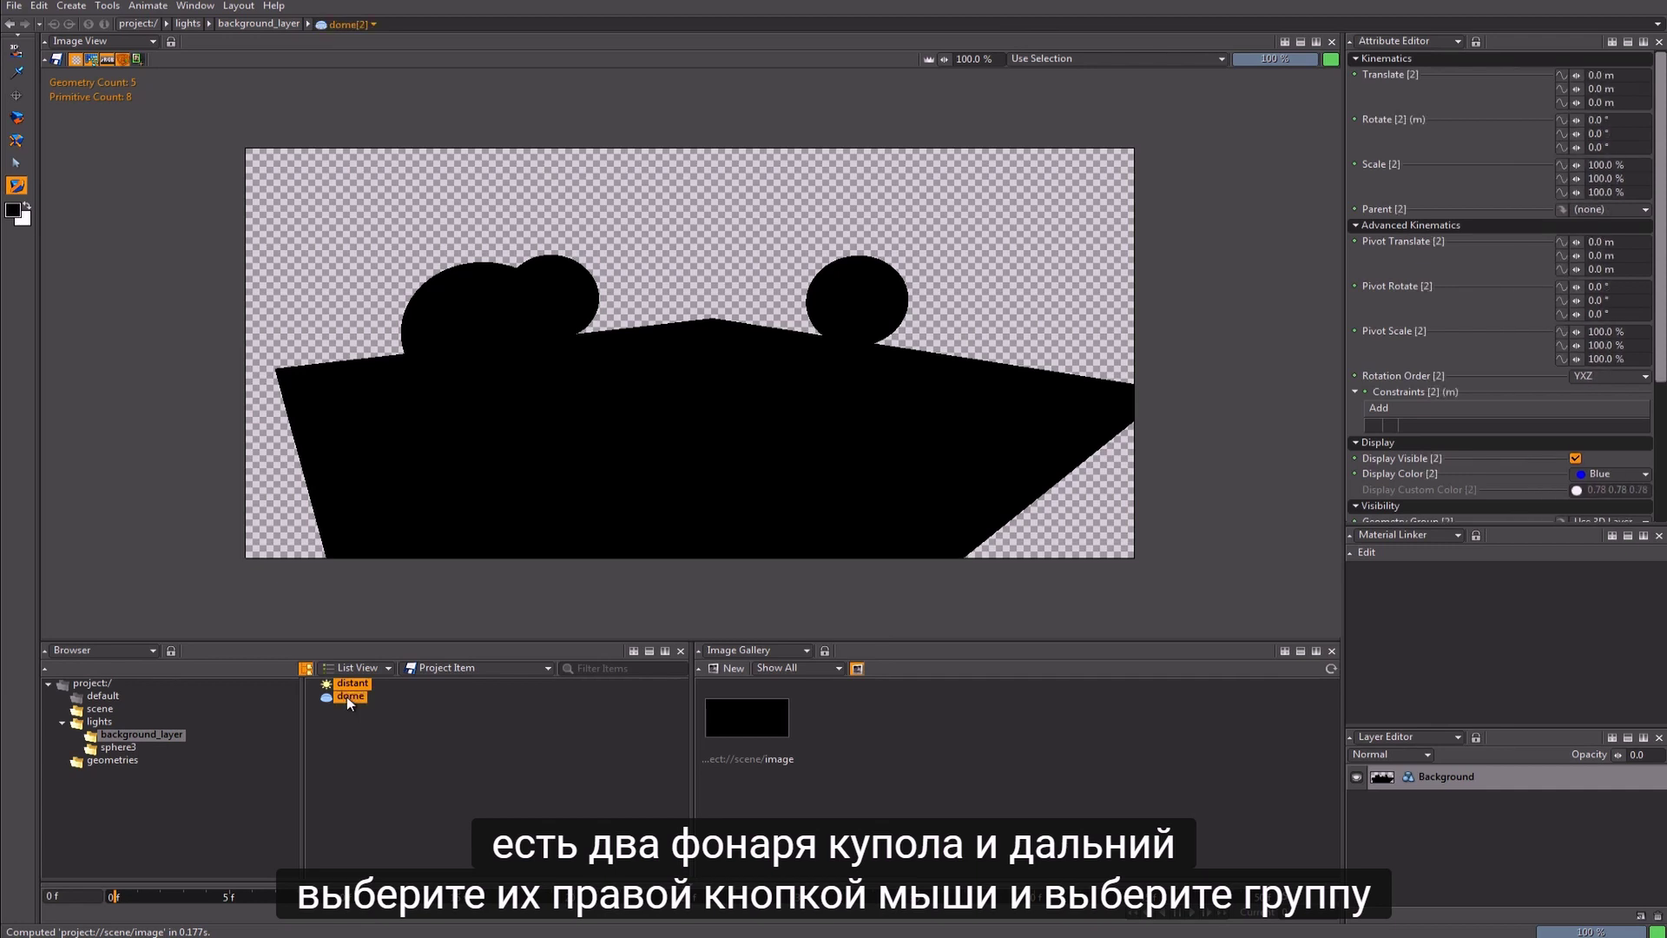
right_click(358, 695)
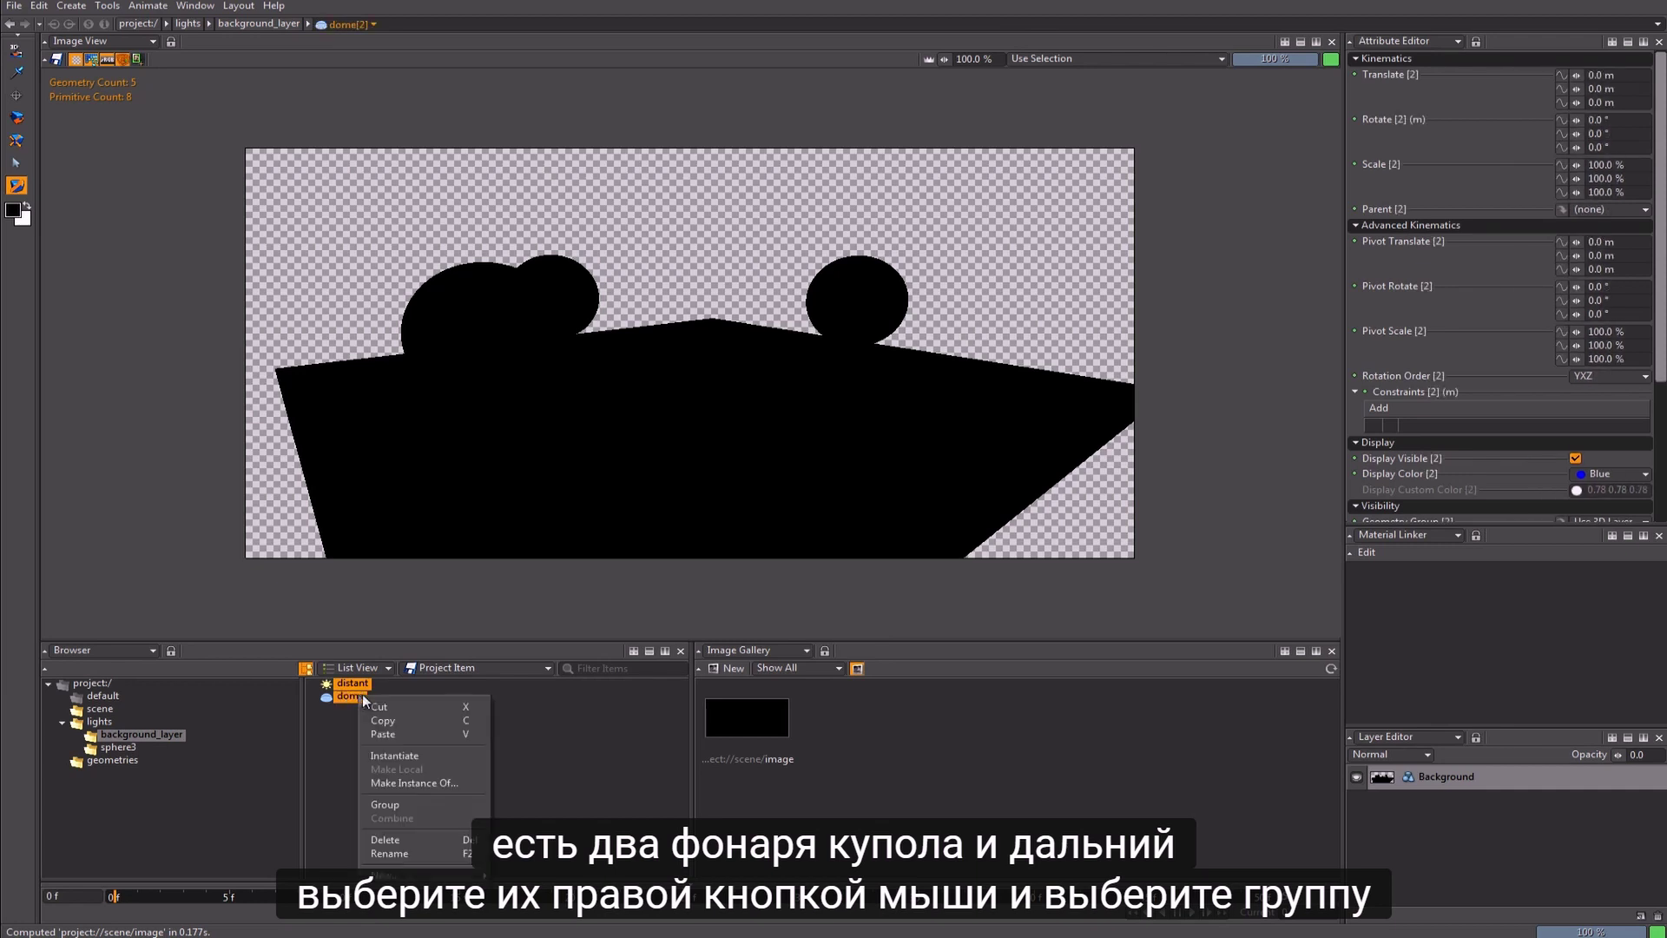
left_click(399, 802)
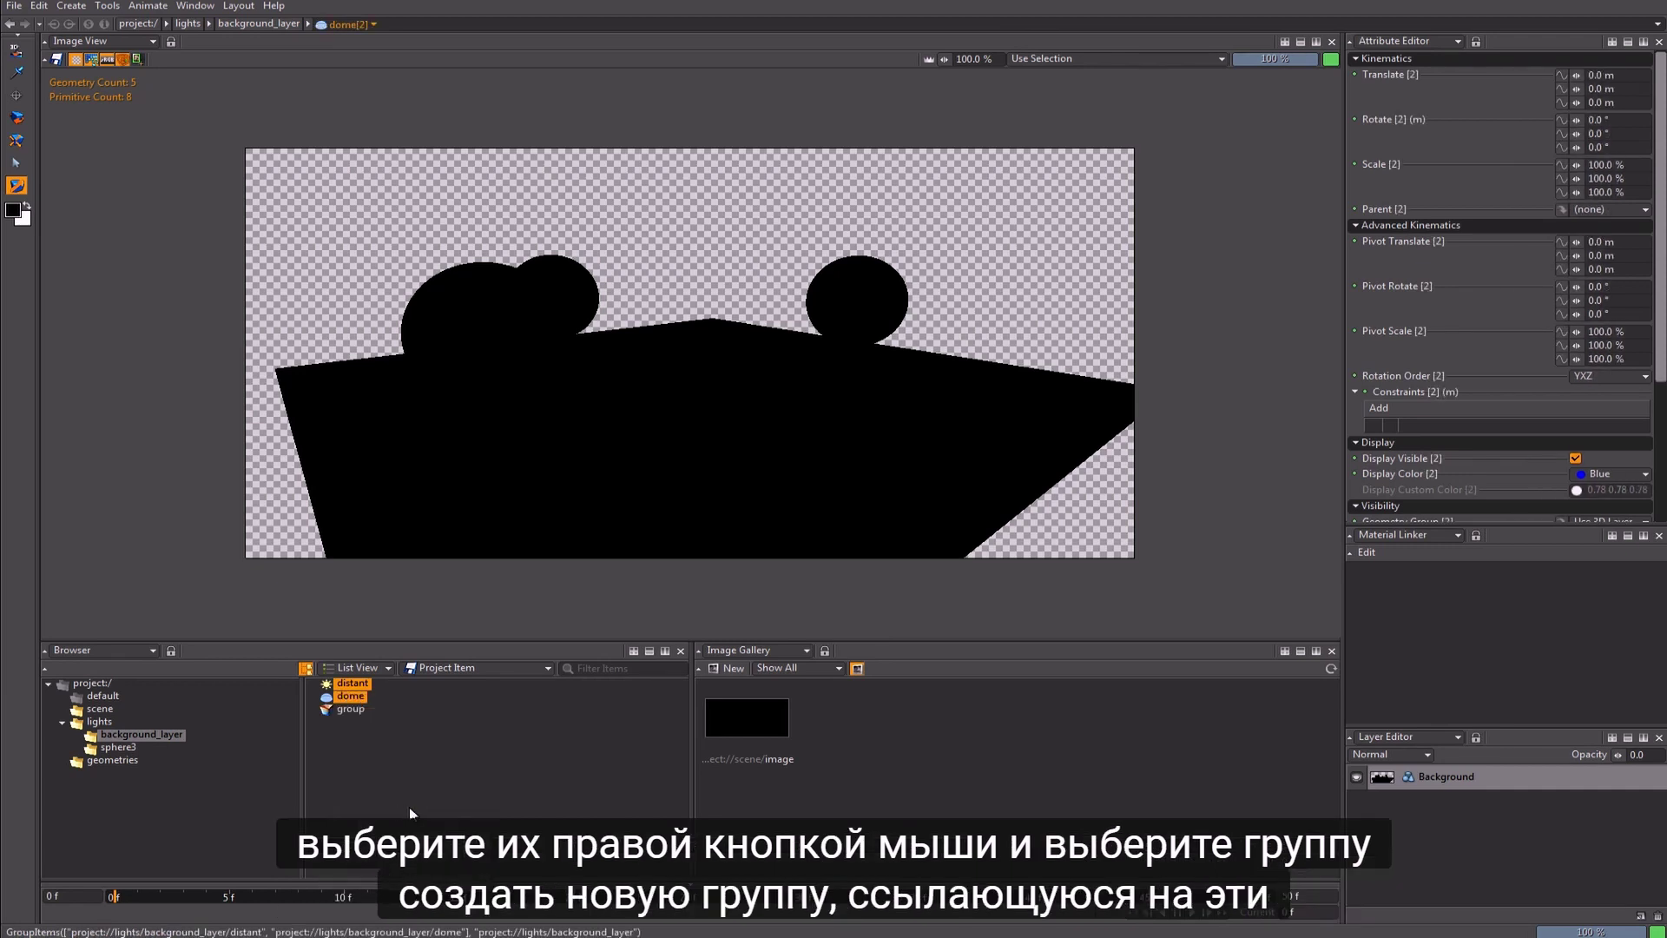
Step: Rename the new light group as bg_lights and move it into the scene context
left_click(350, 710)
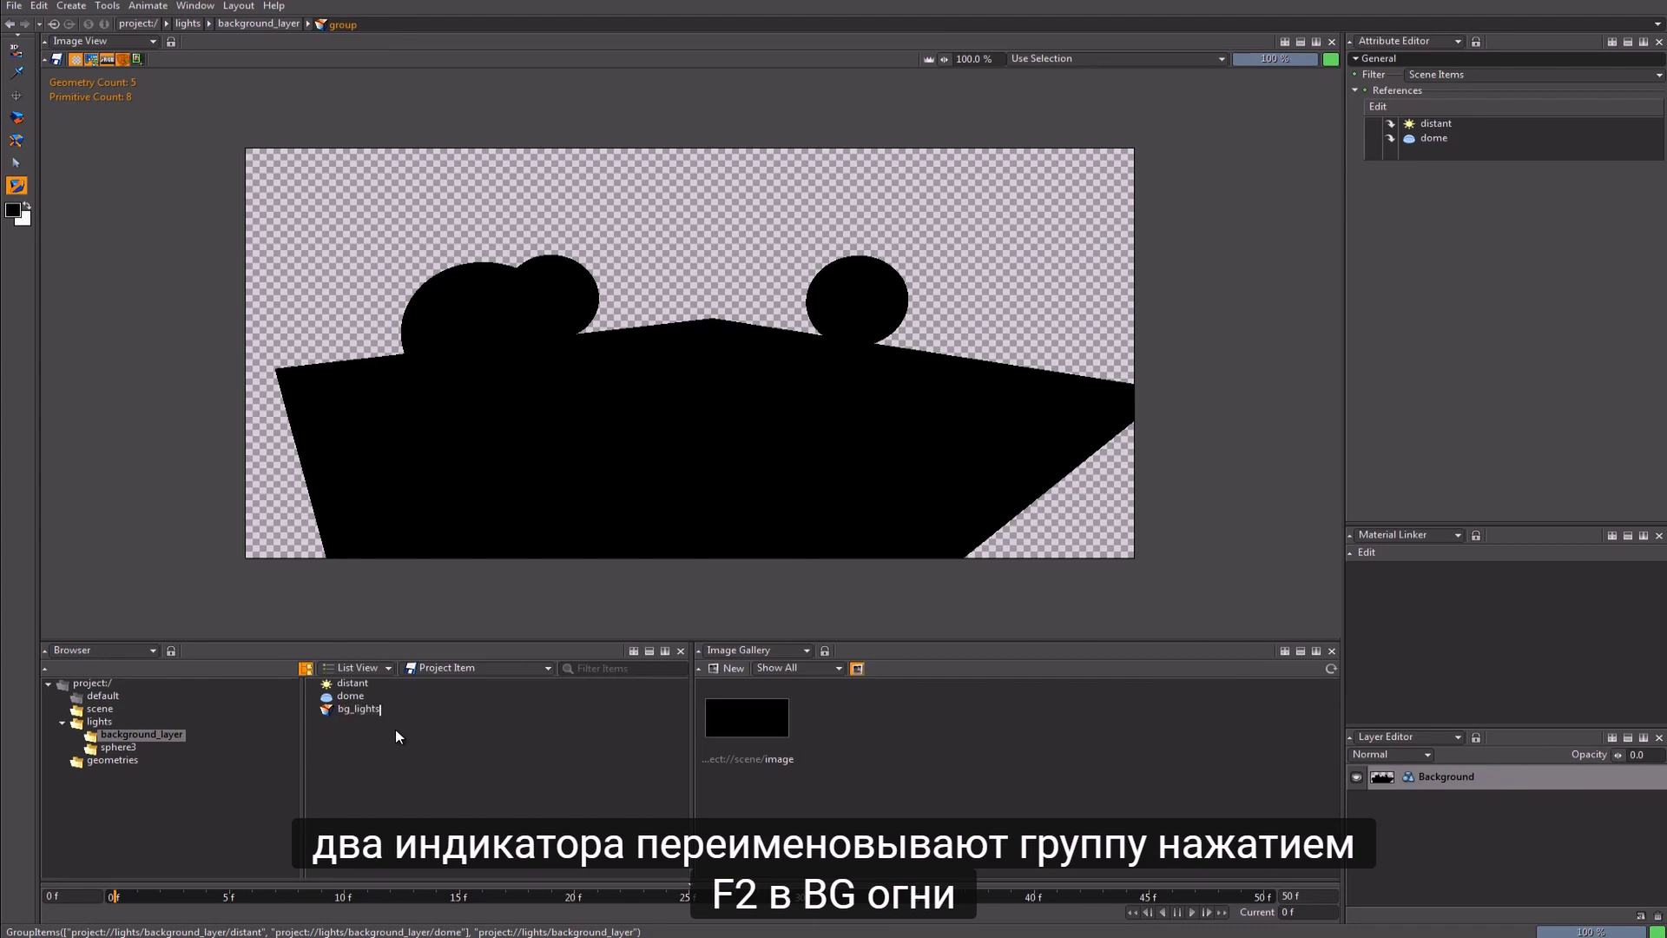
key("Return")
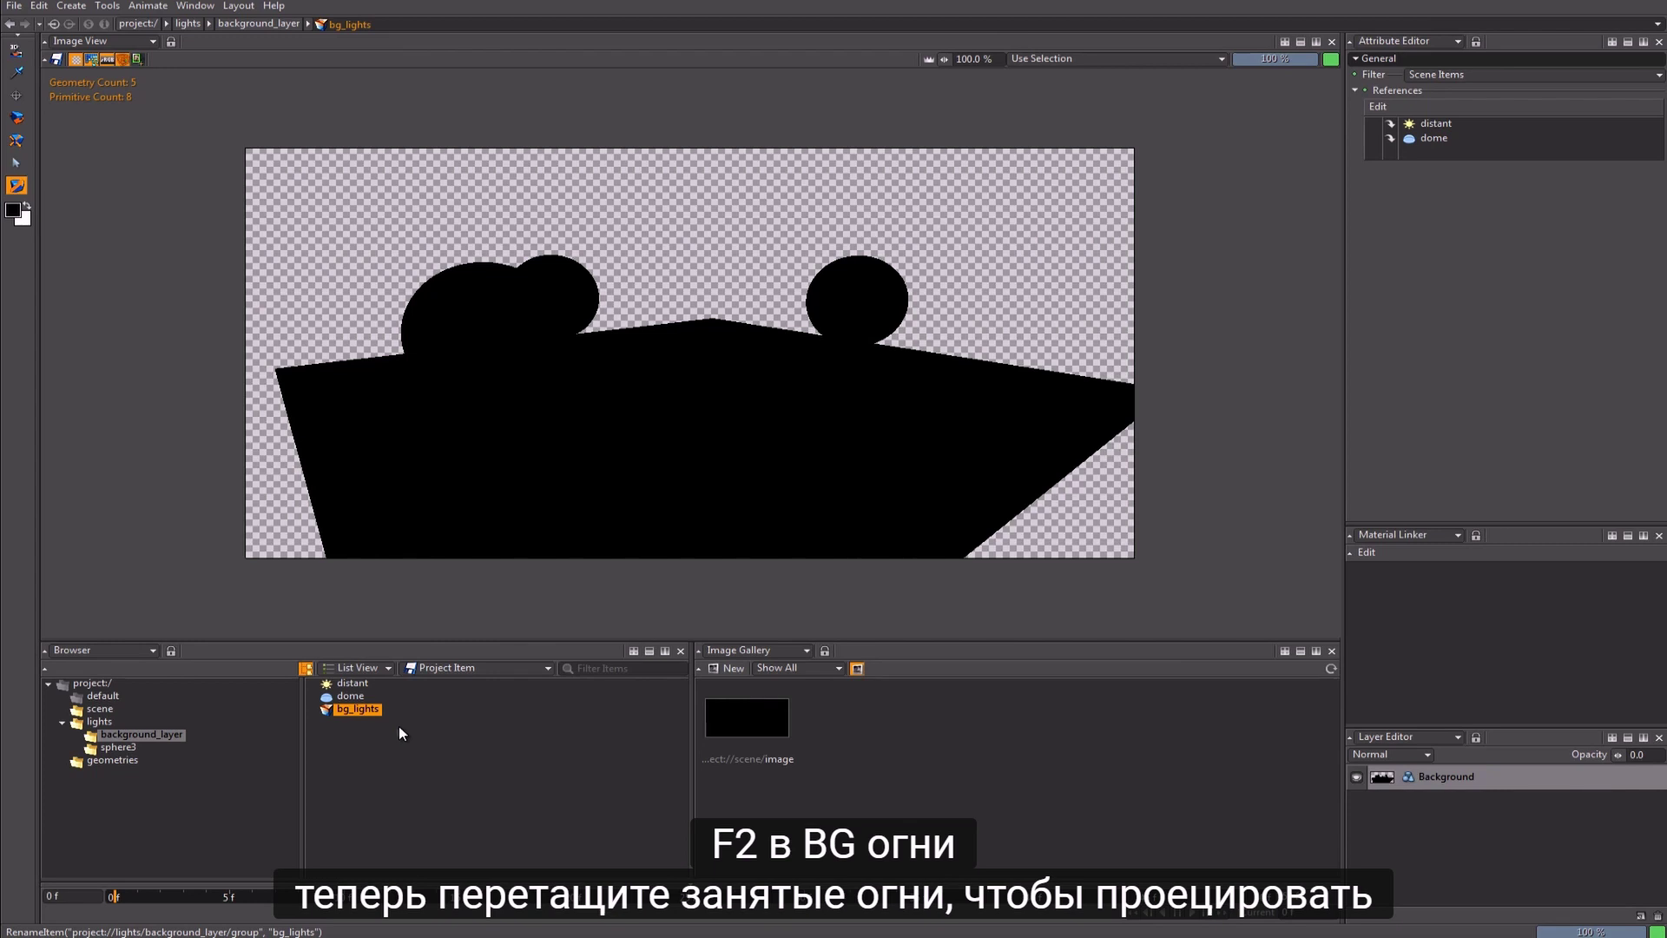
left_click_drag(358, 709, 103, 709)
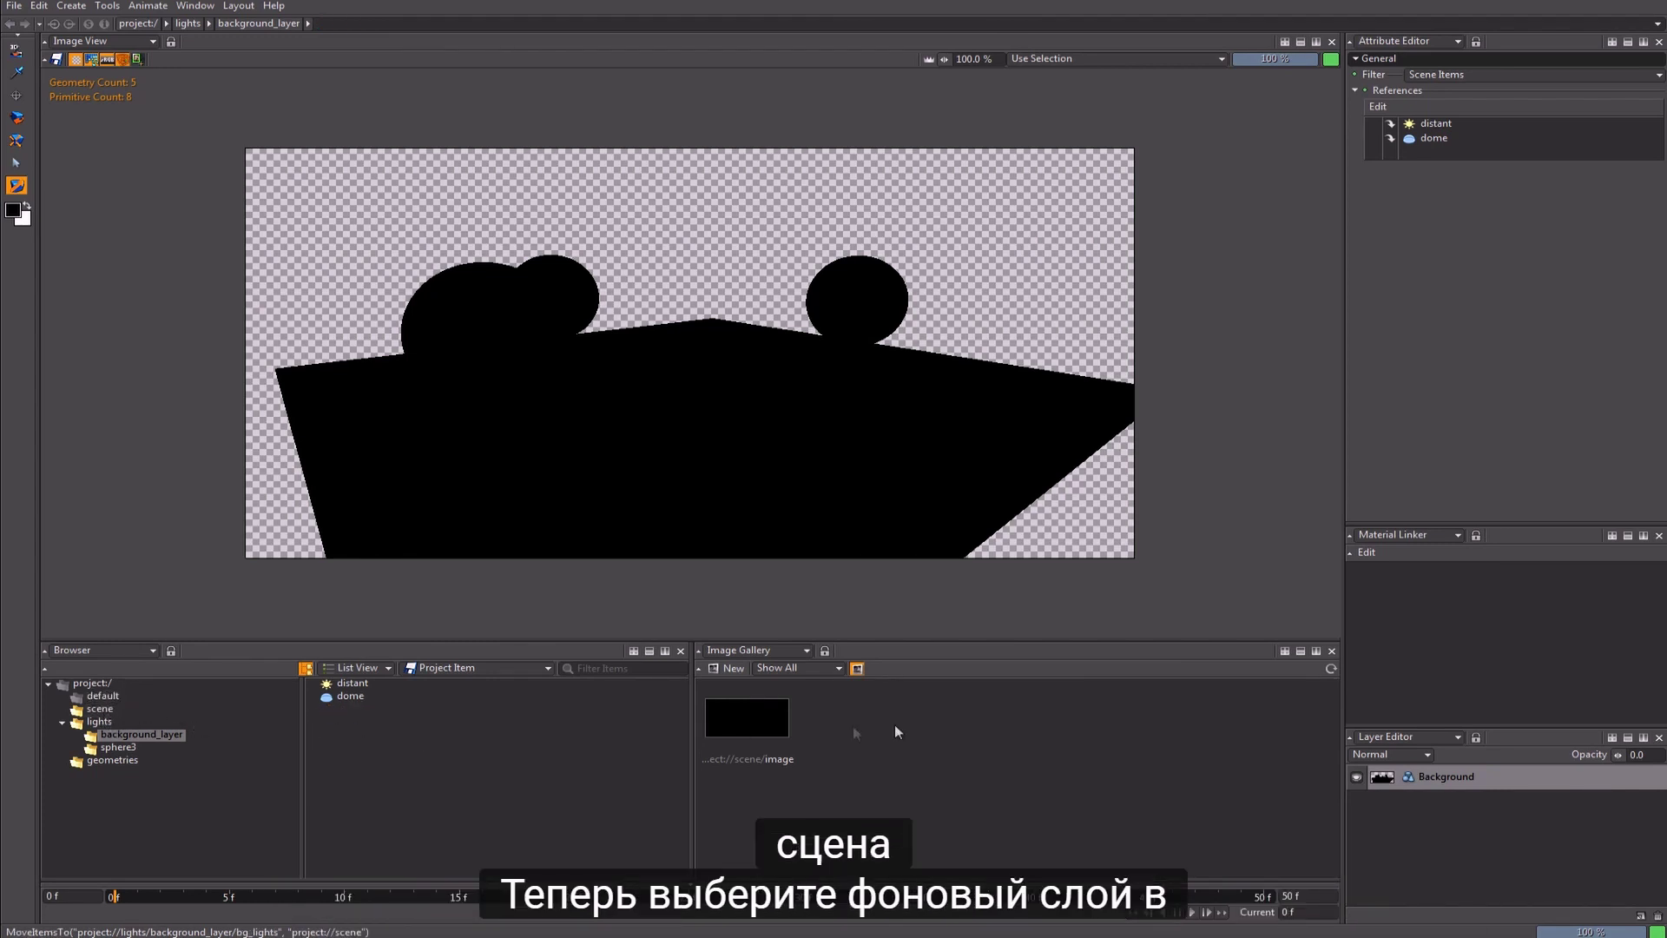
Step: Set the Background layer's Lights to the bg_lights group and its Shadows to the geometries group
left_click(1470, 778)
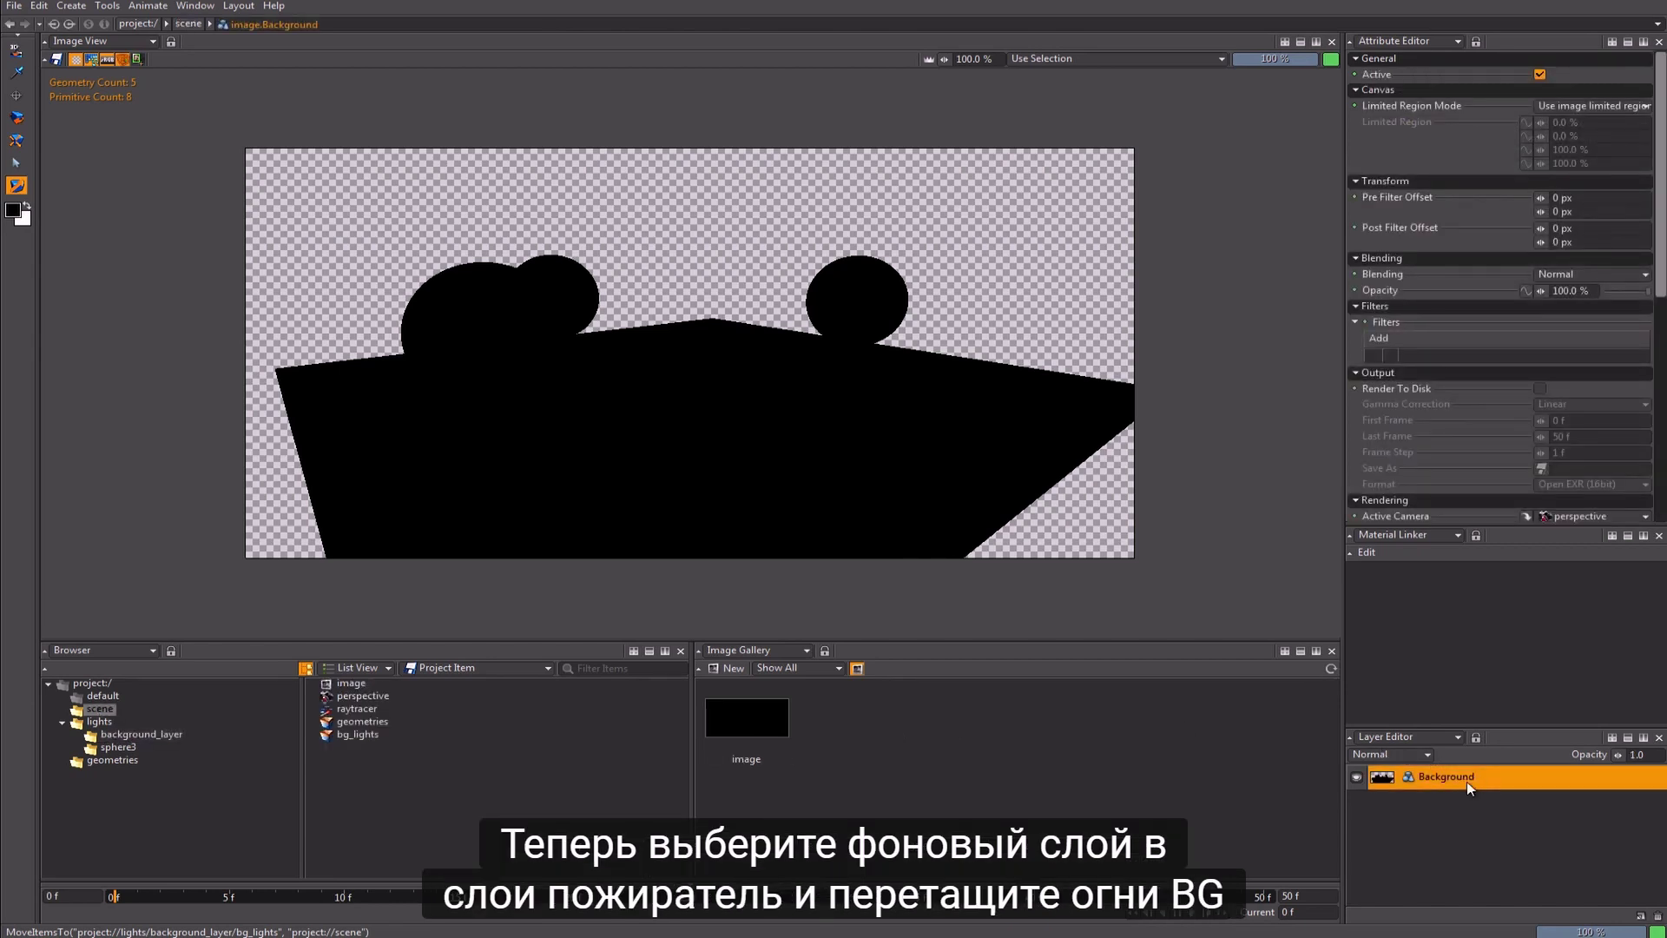
scroll(1494, 348, "down", 5)
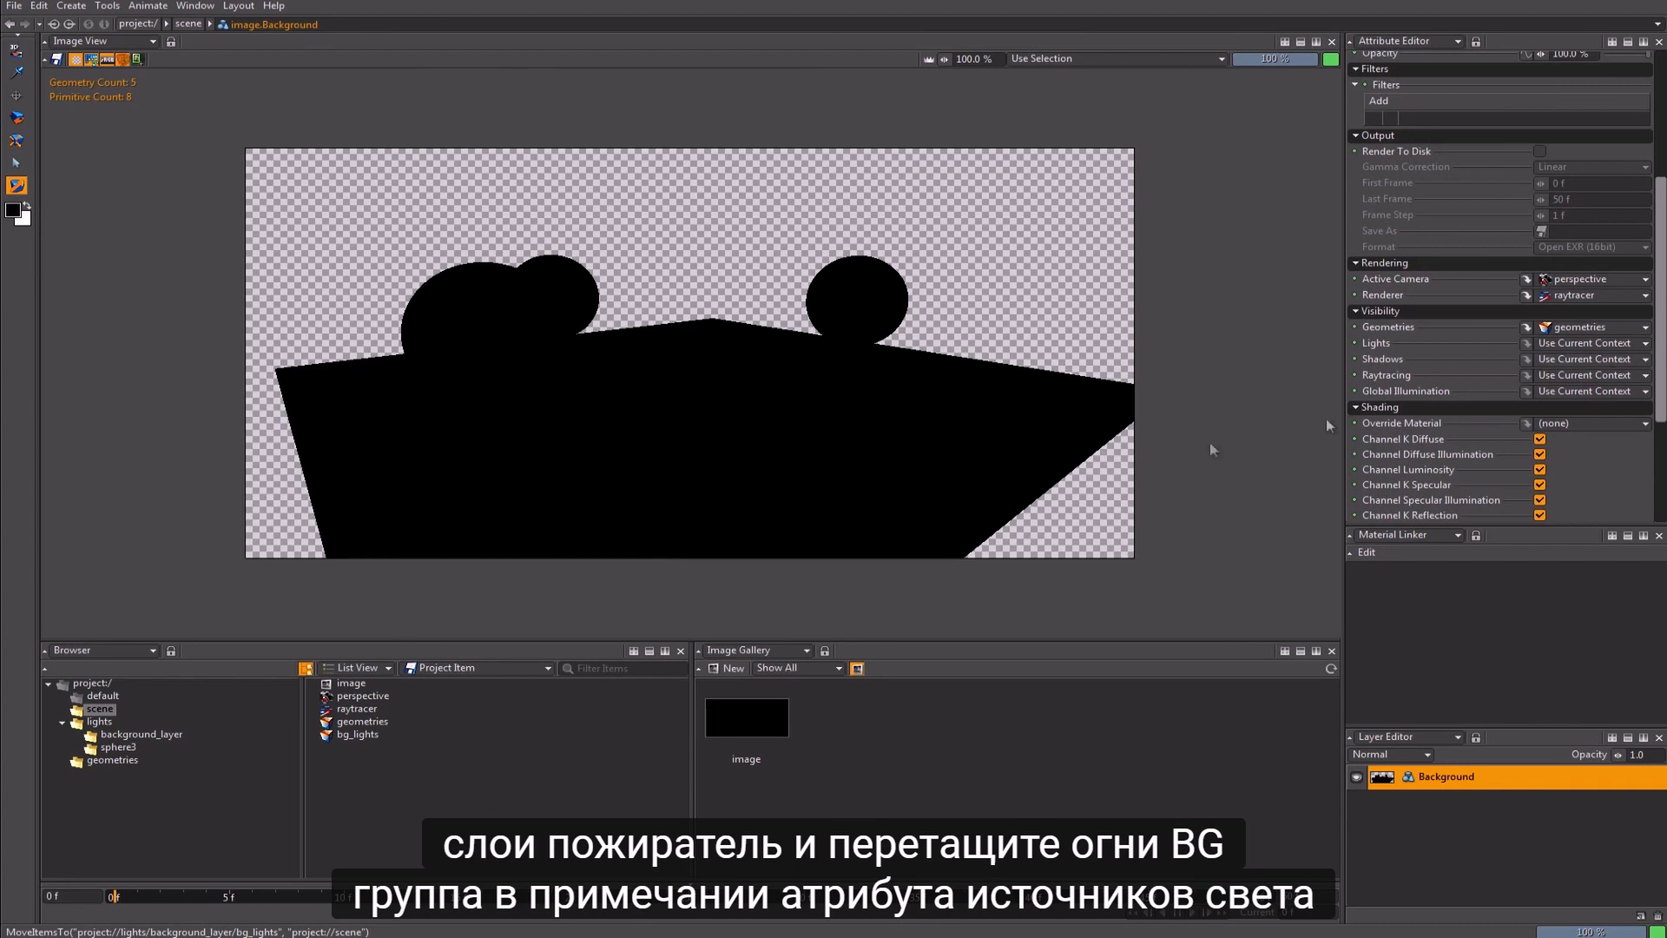
left_click_drag(342, 735, 1589, 344)
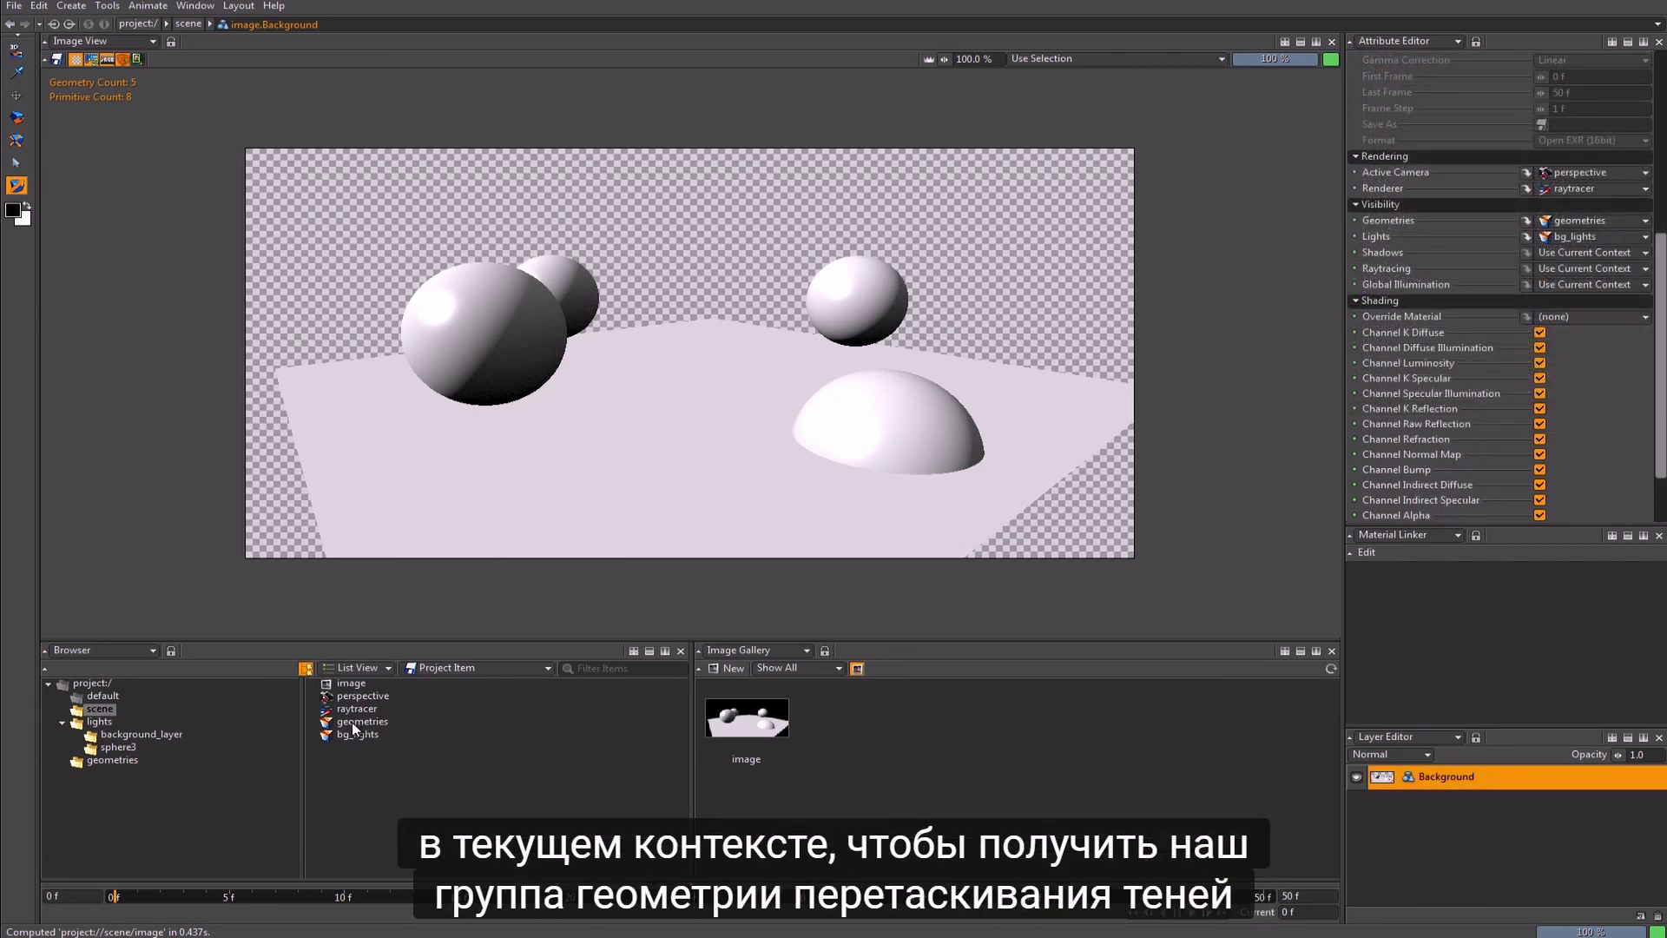
mouse_move(352, 721)
left_mouse_down()
mouse_move(987, 576)
mouse_move(1400, 341)
mouse_move(1591, 254)
left_mouse_up()
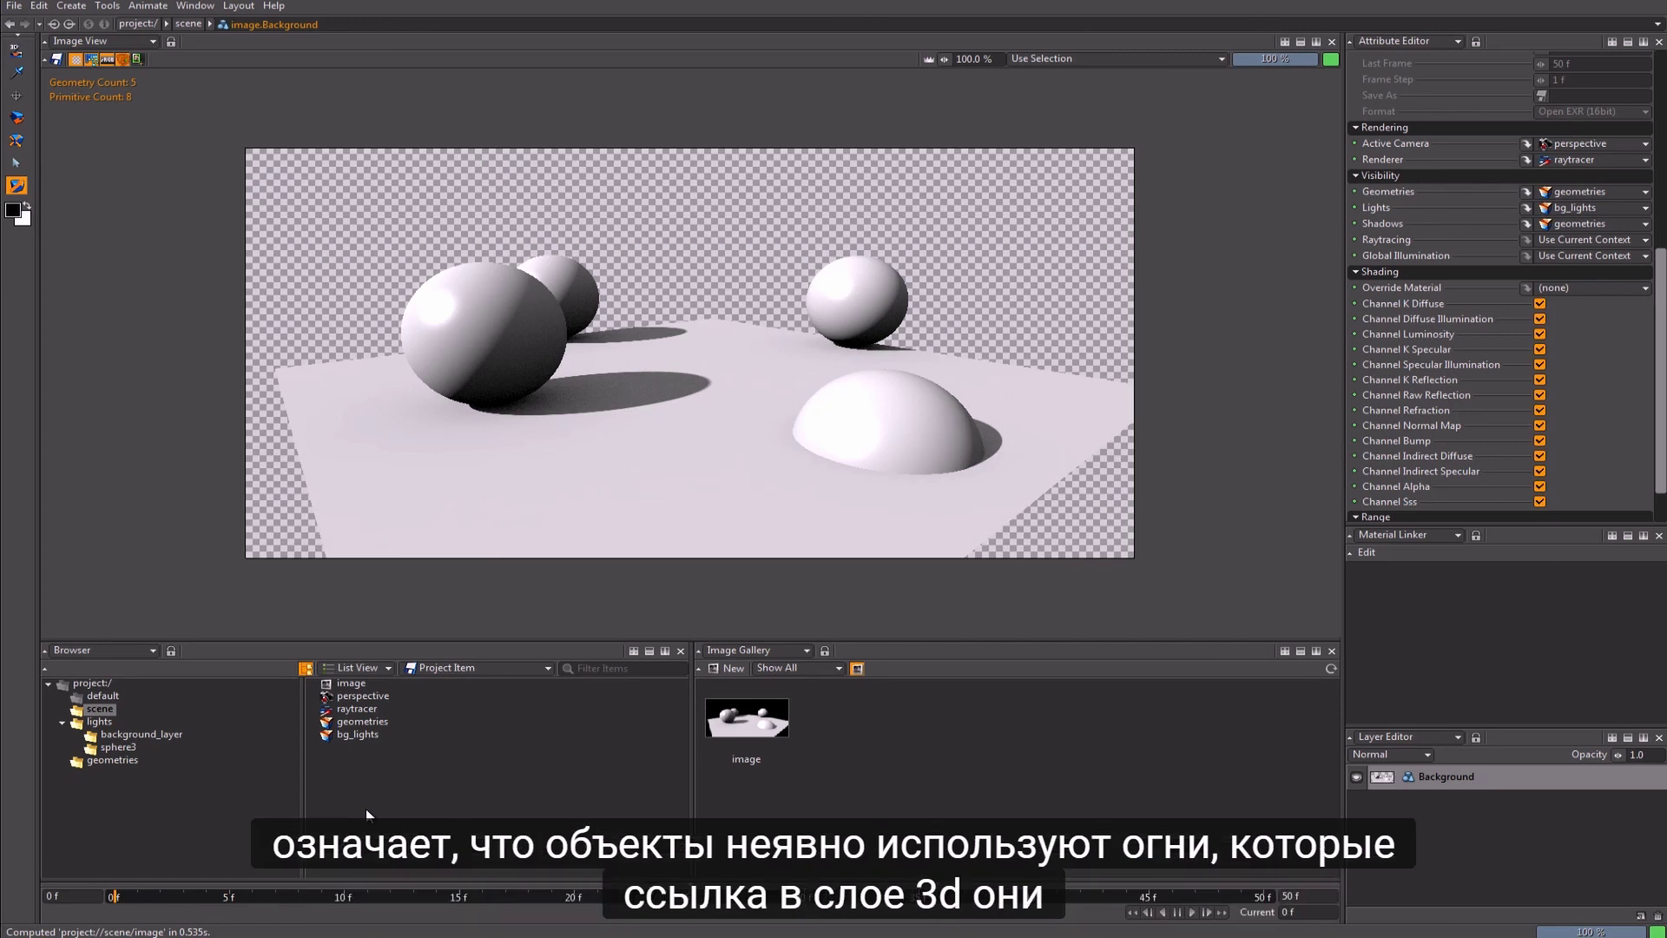
Step: Select sphere3 among the geometries and lock the Attribute Editor on its lighting attributes
left_click(112, 761)
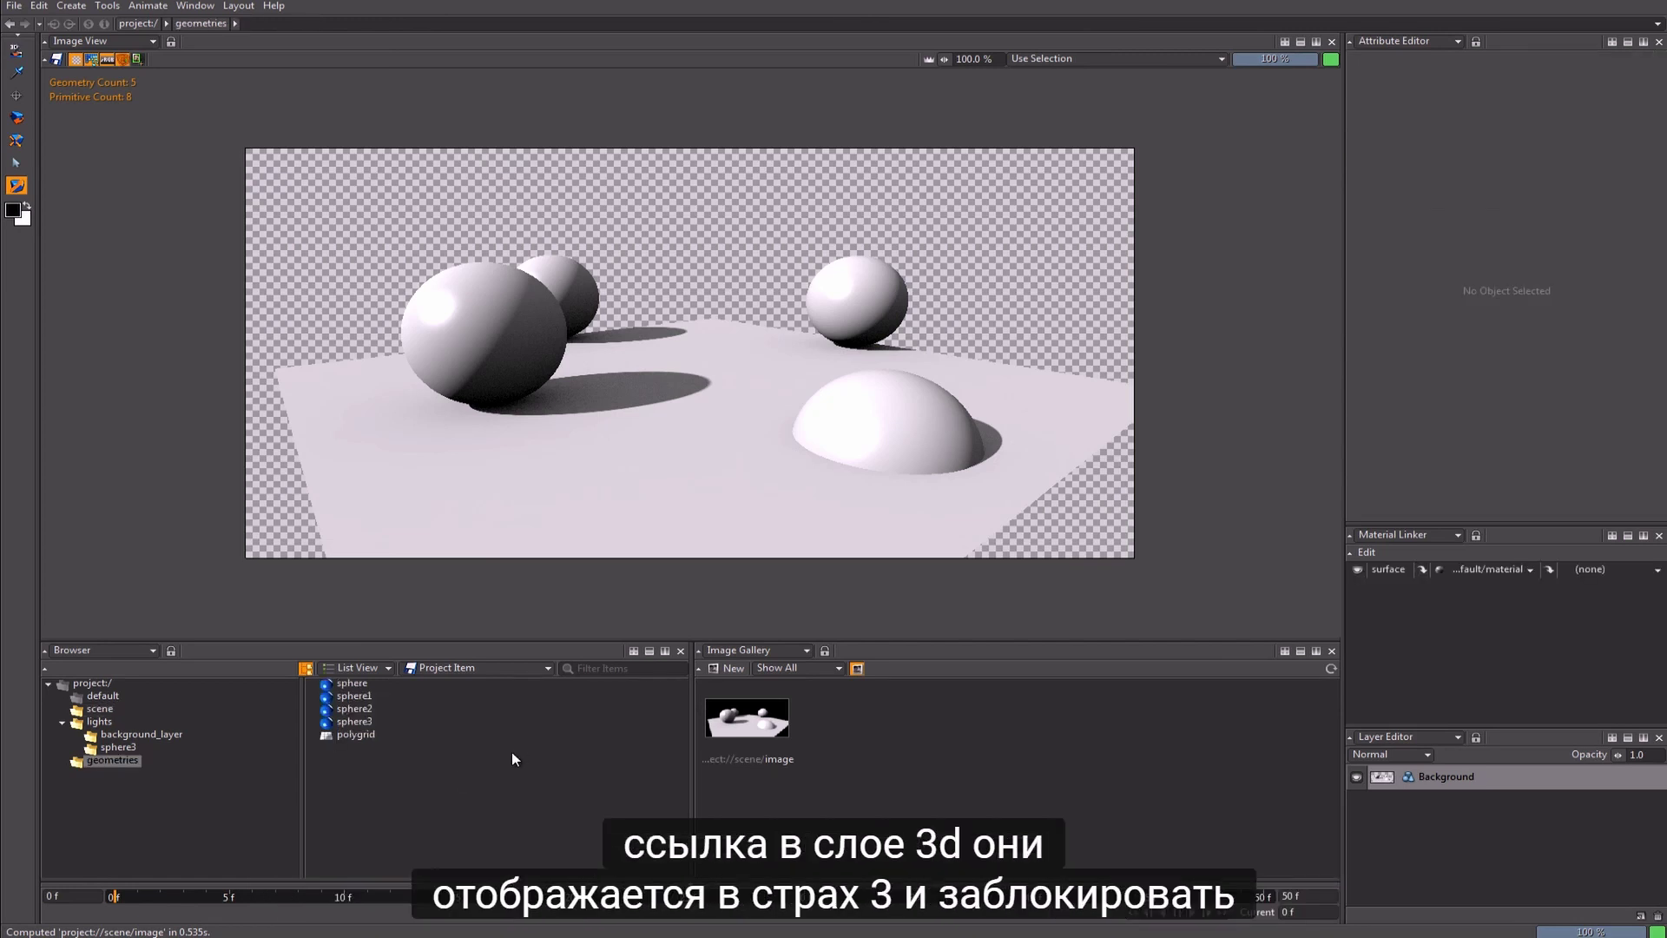
left_click(878, 289)
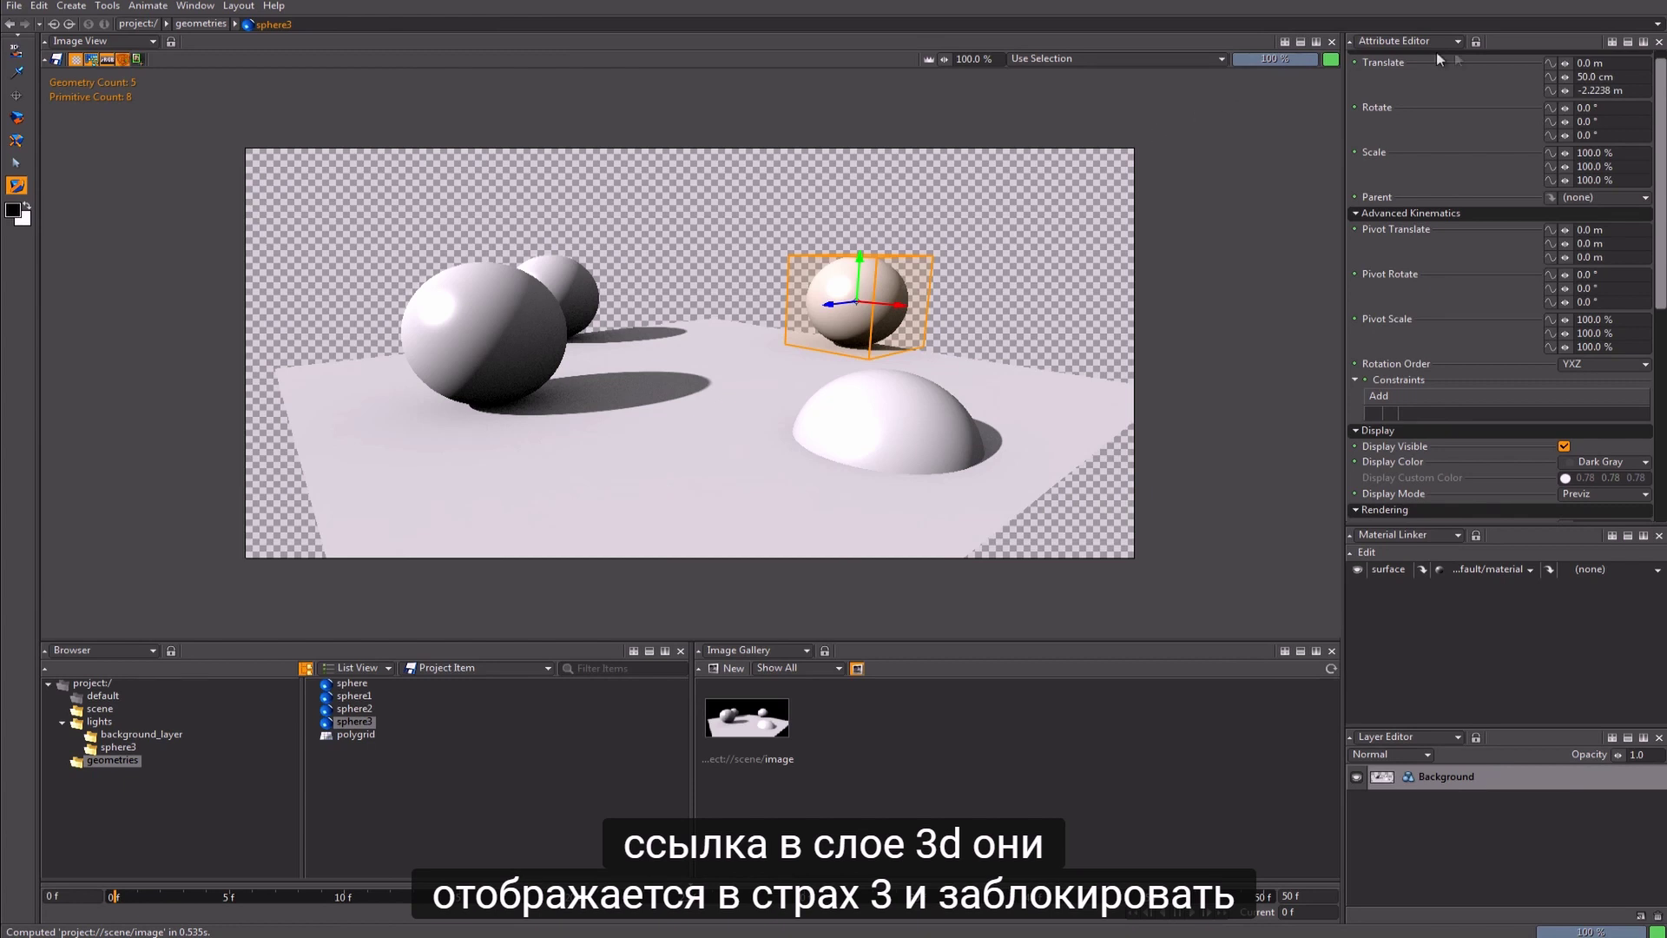
left_click(1477, 42)
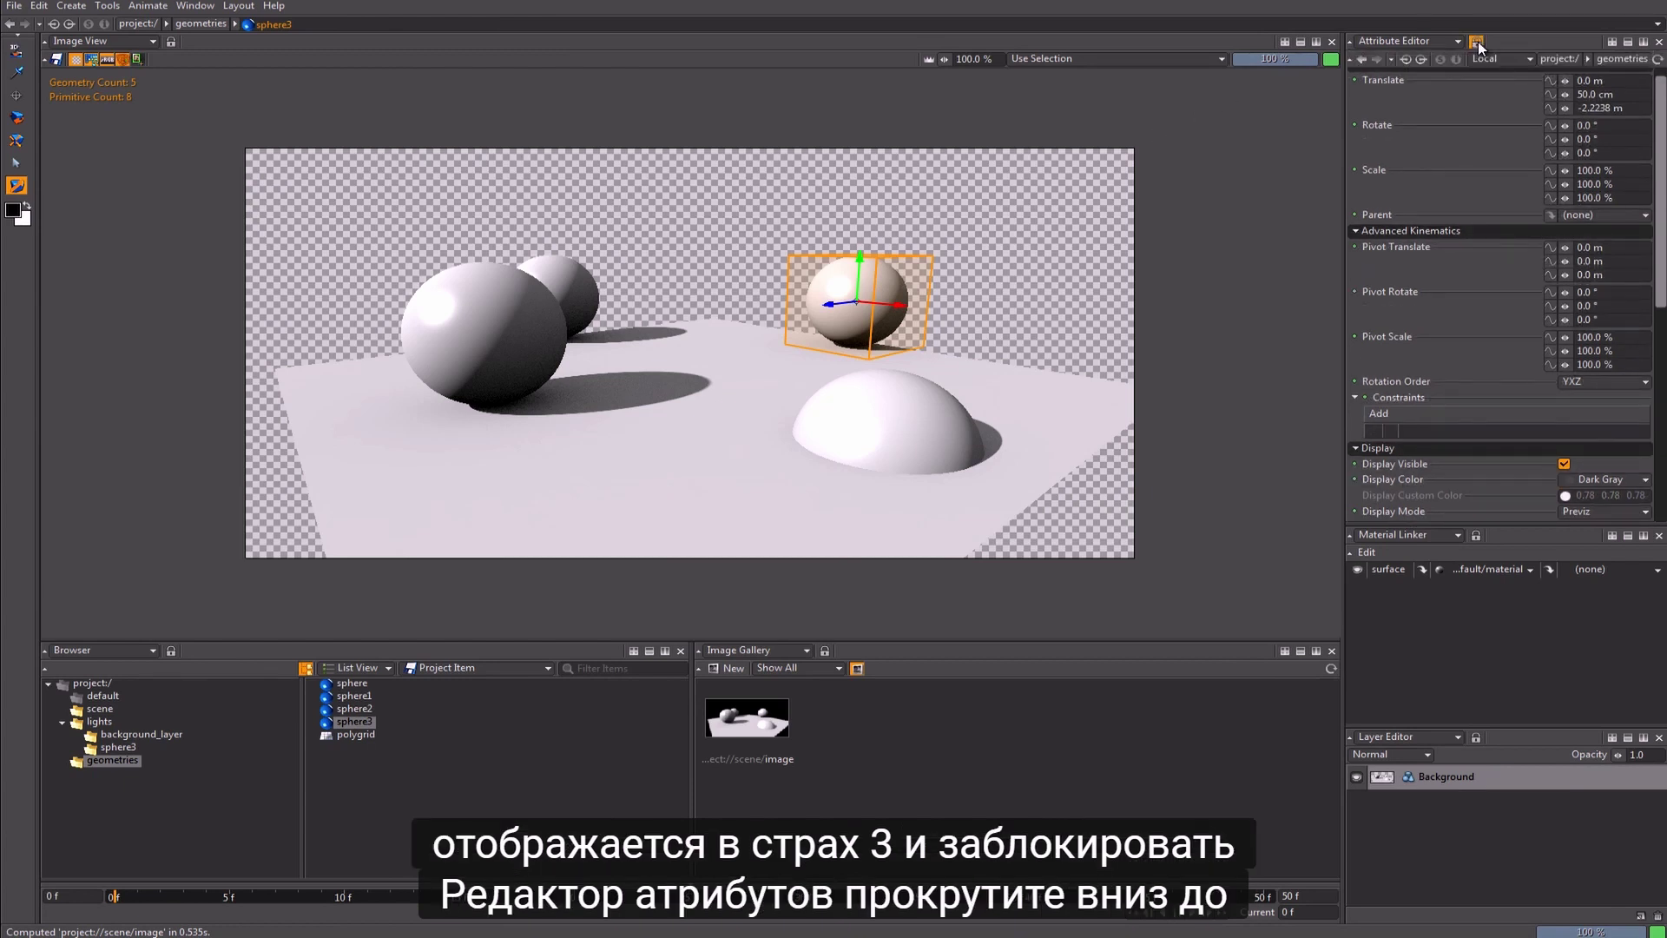
left_click_drag(1661, 118, 1663, 170)
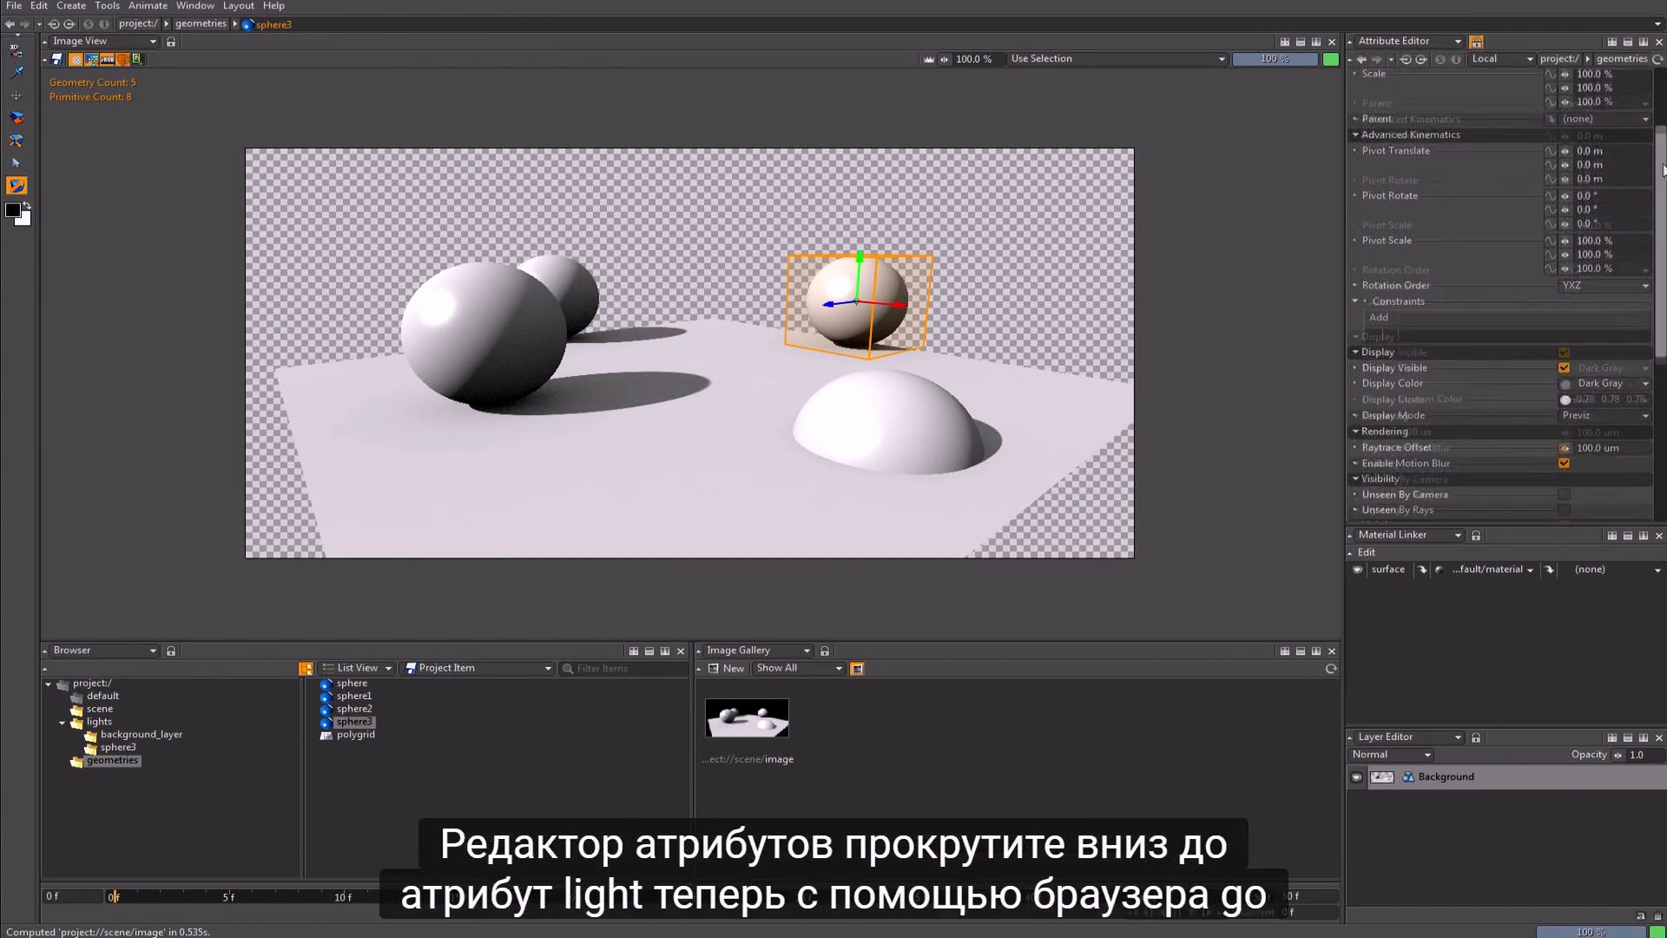
scroll(1589, 275, "down", 5)
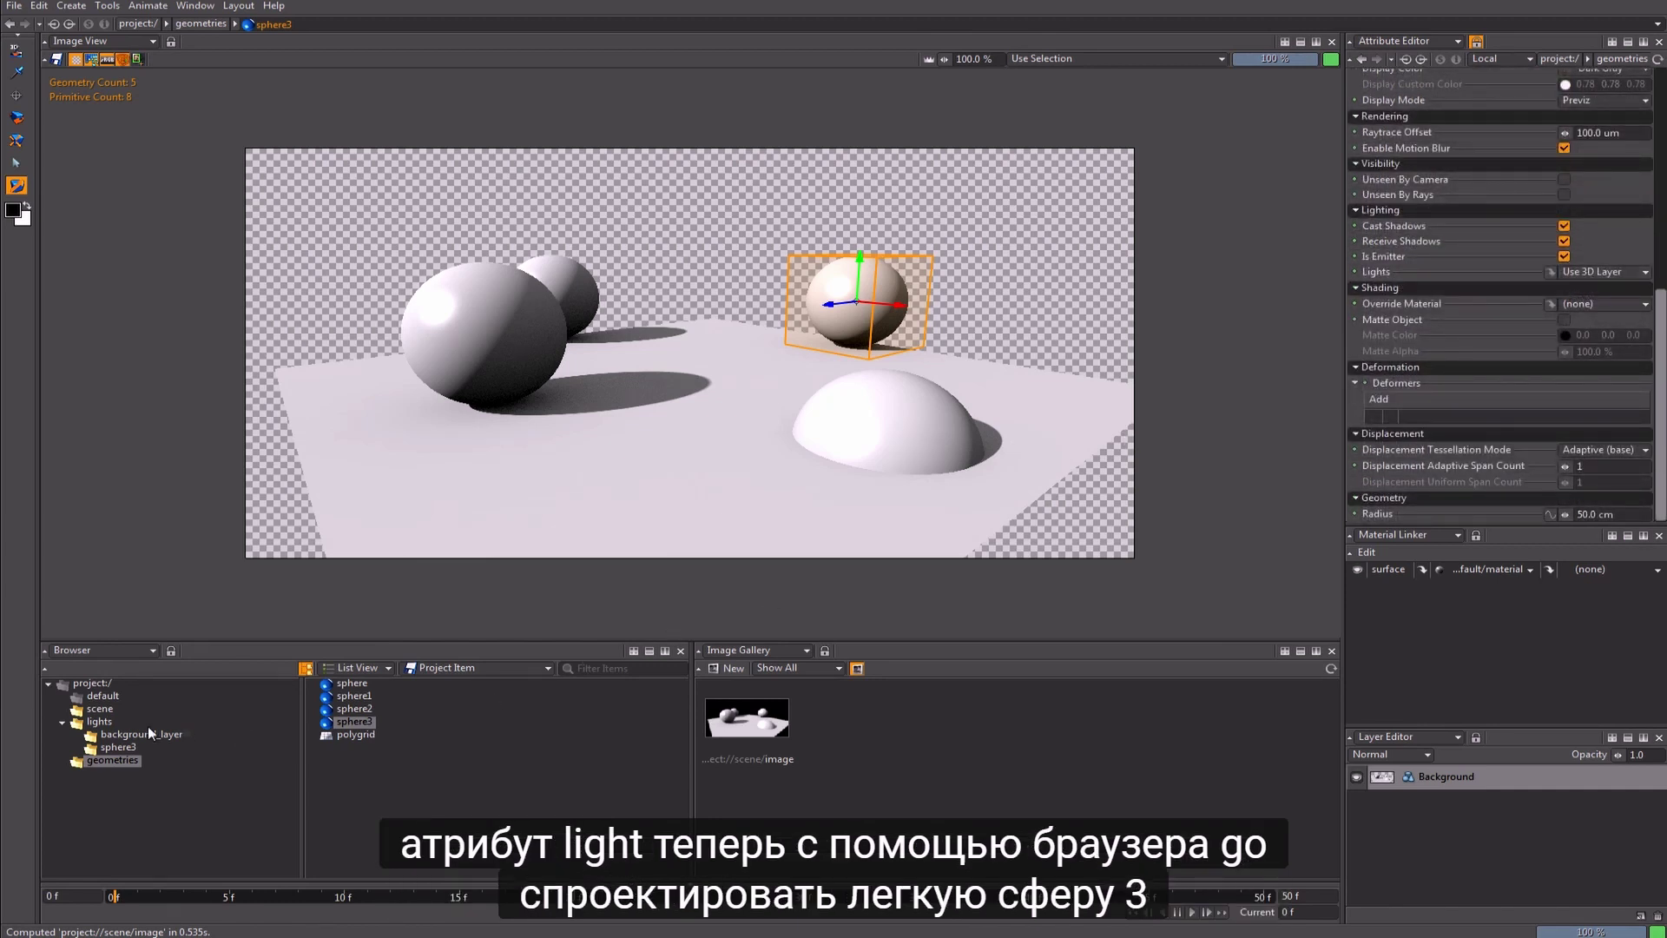
Step: Link the spot light from the lights/sphere3 context to sphere3's Lights attribute and unlock the Attribute Editor
left_click(113, 746)
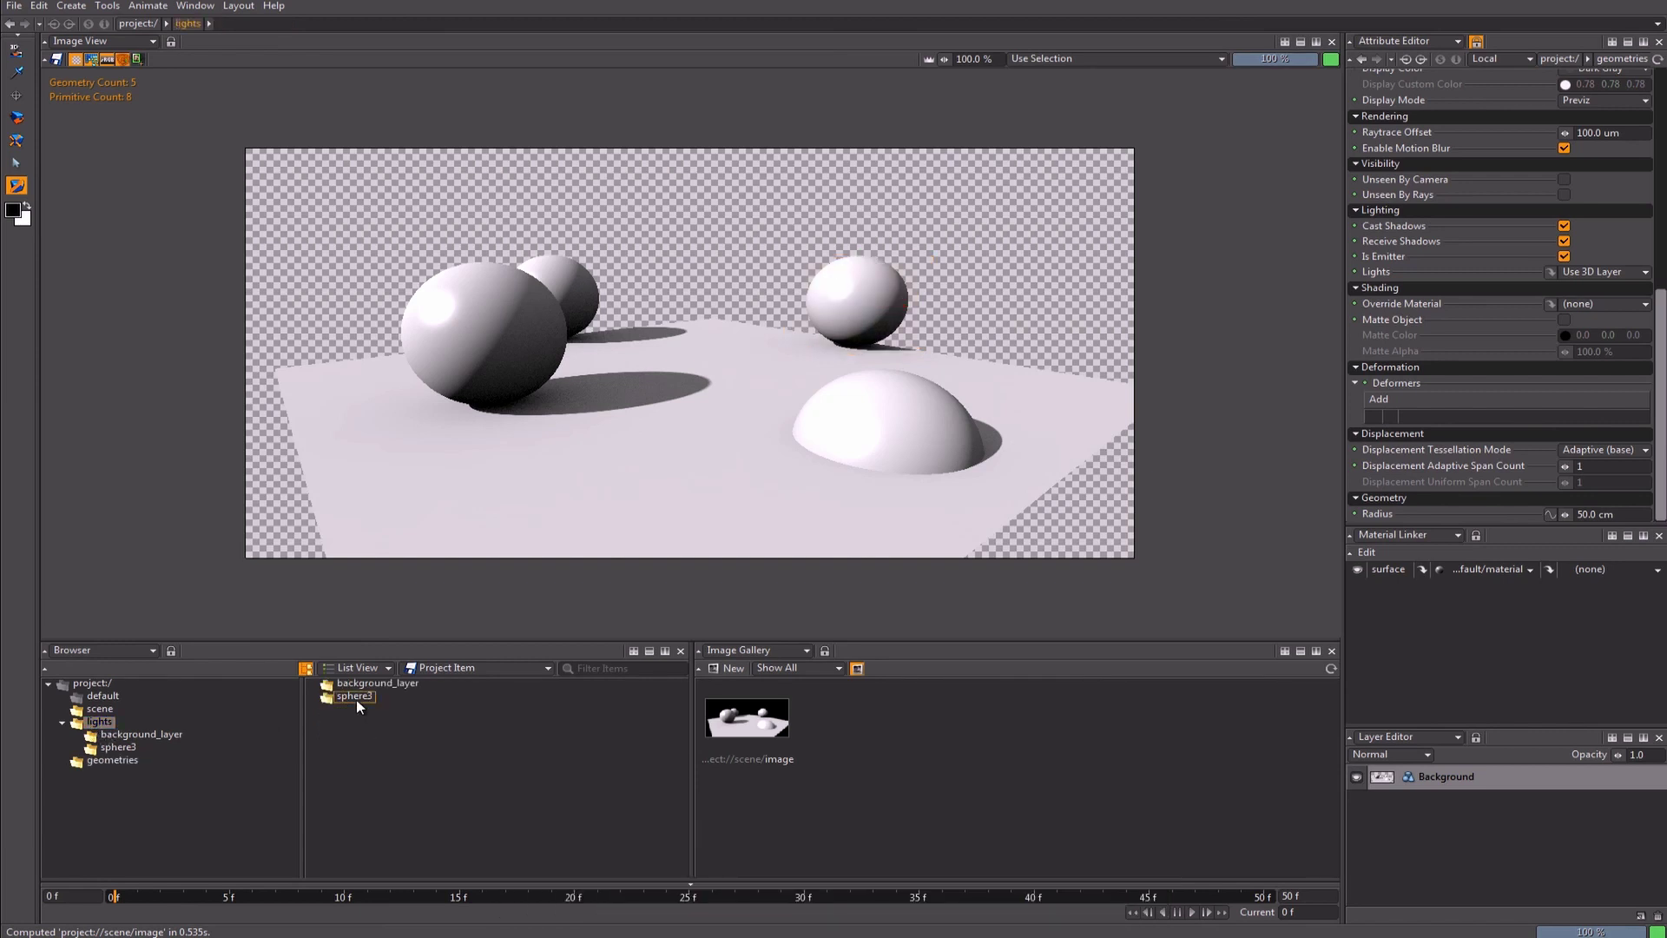
left_click_drag(333, 686, 931, 618)
left_click_drag(1254, 495, 1612, 269)
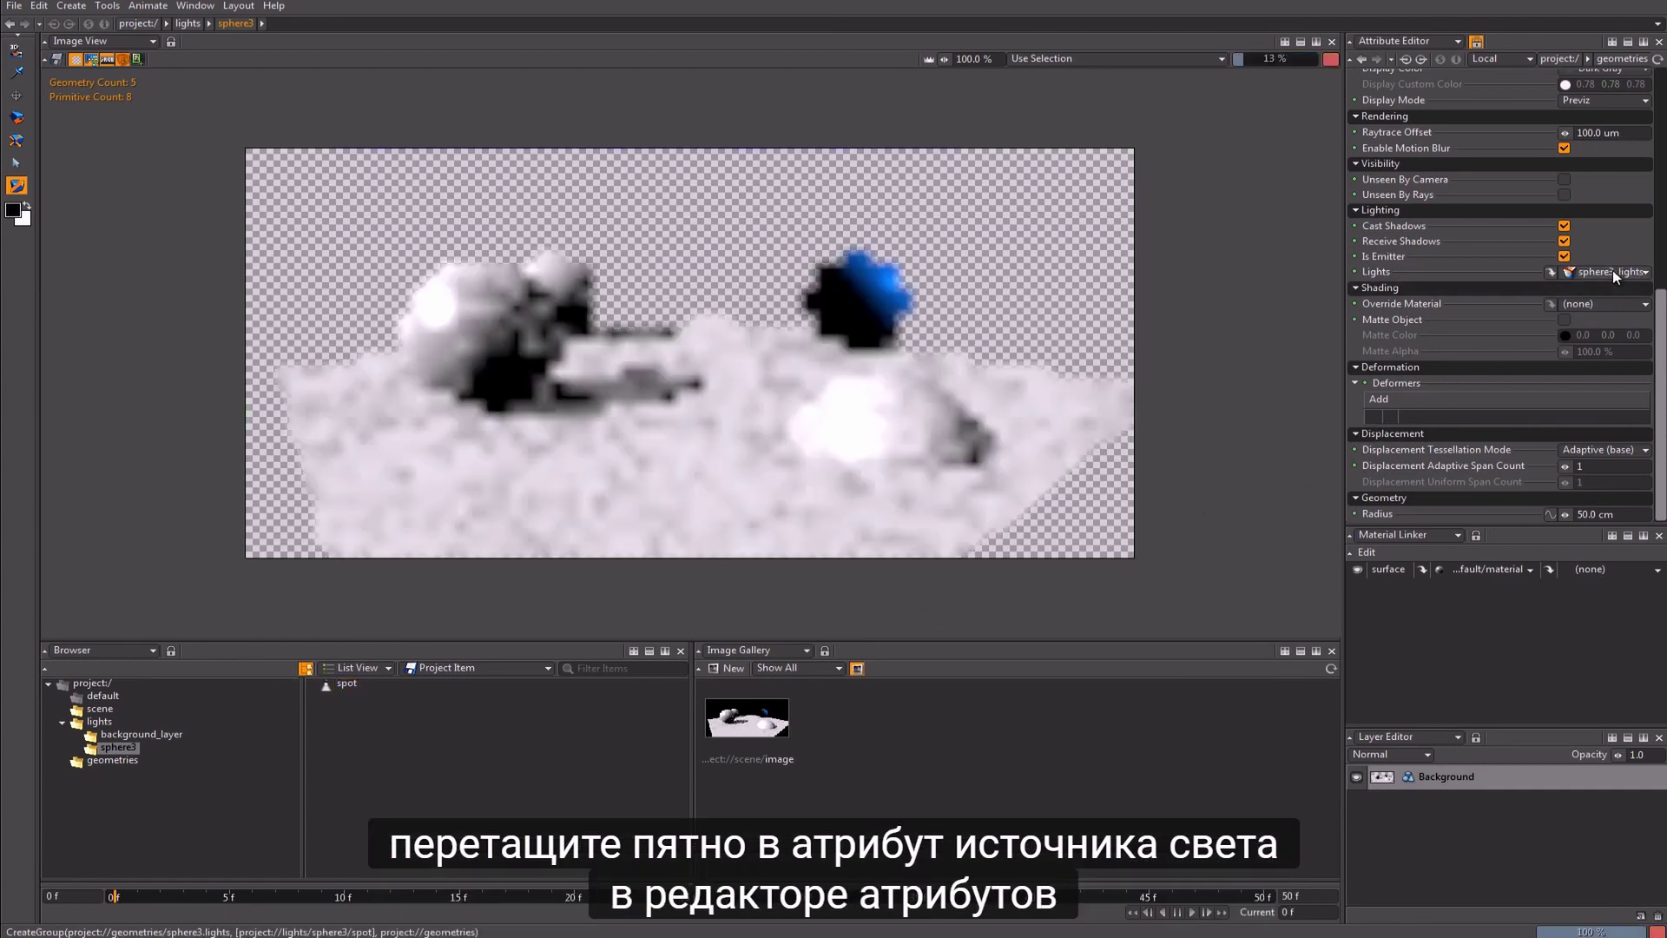
left_click(1477, 42)
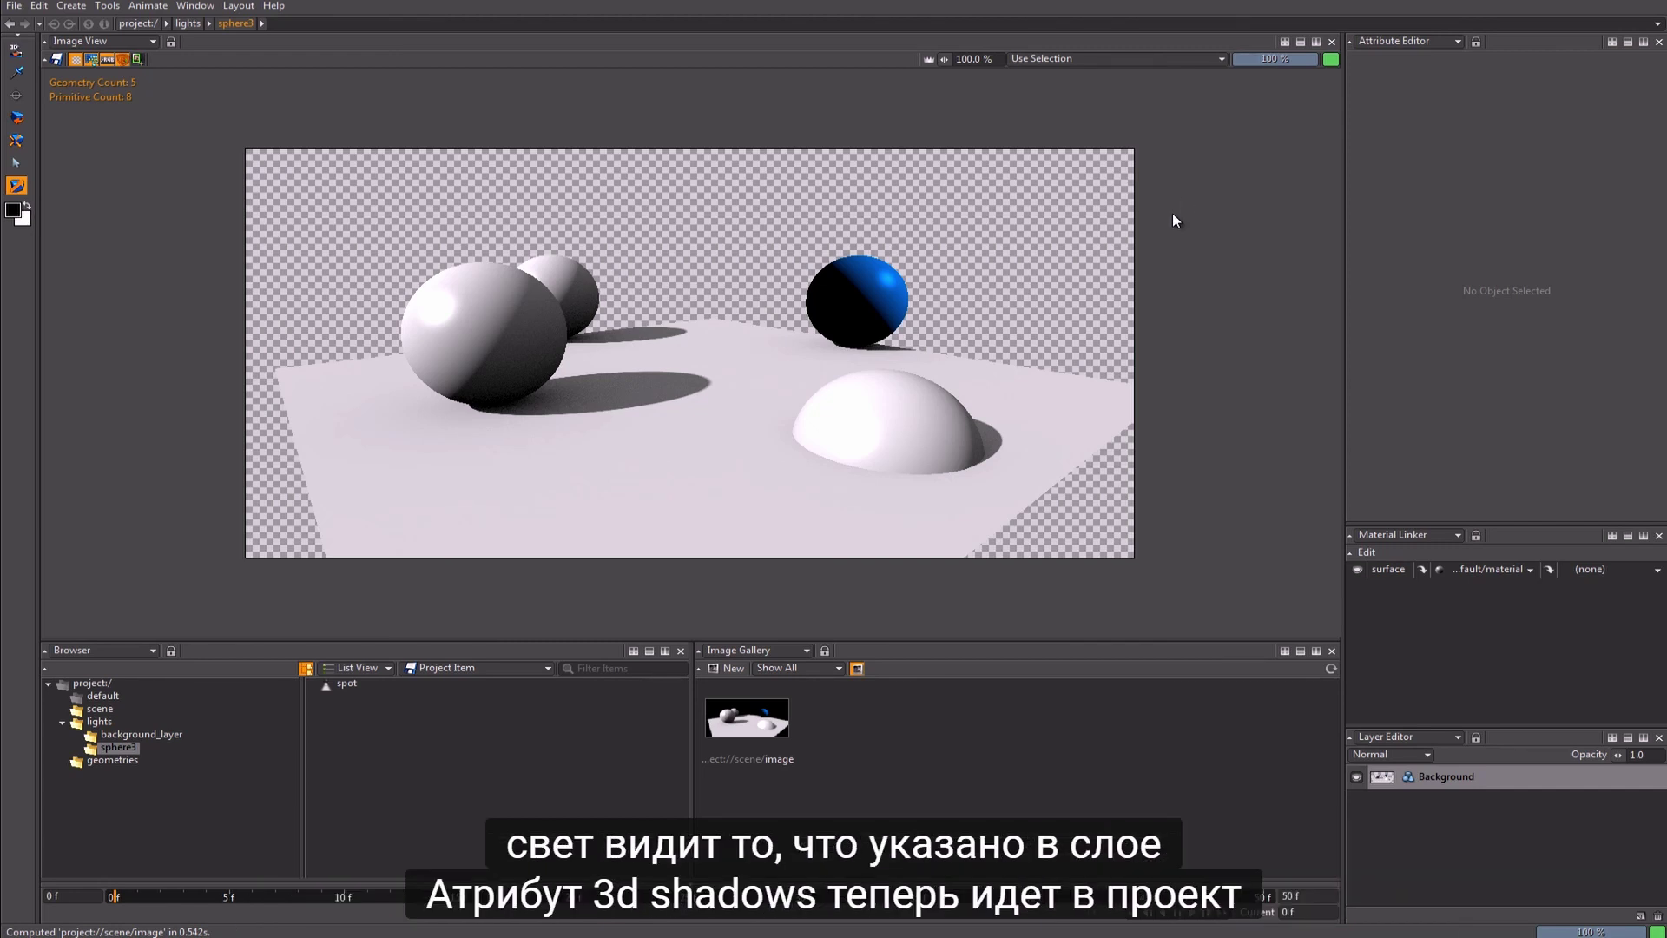
Step: Group sphere1, sphere2 and sphere3 in the project's geometries context
left_click(90, 684)
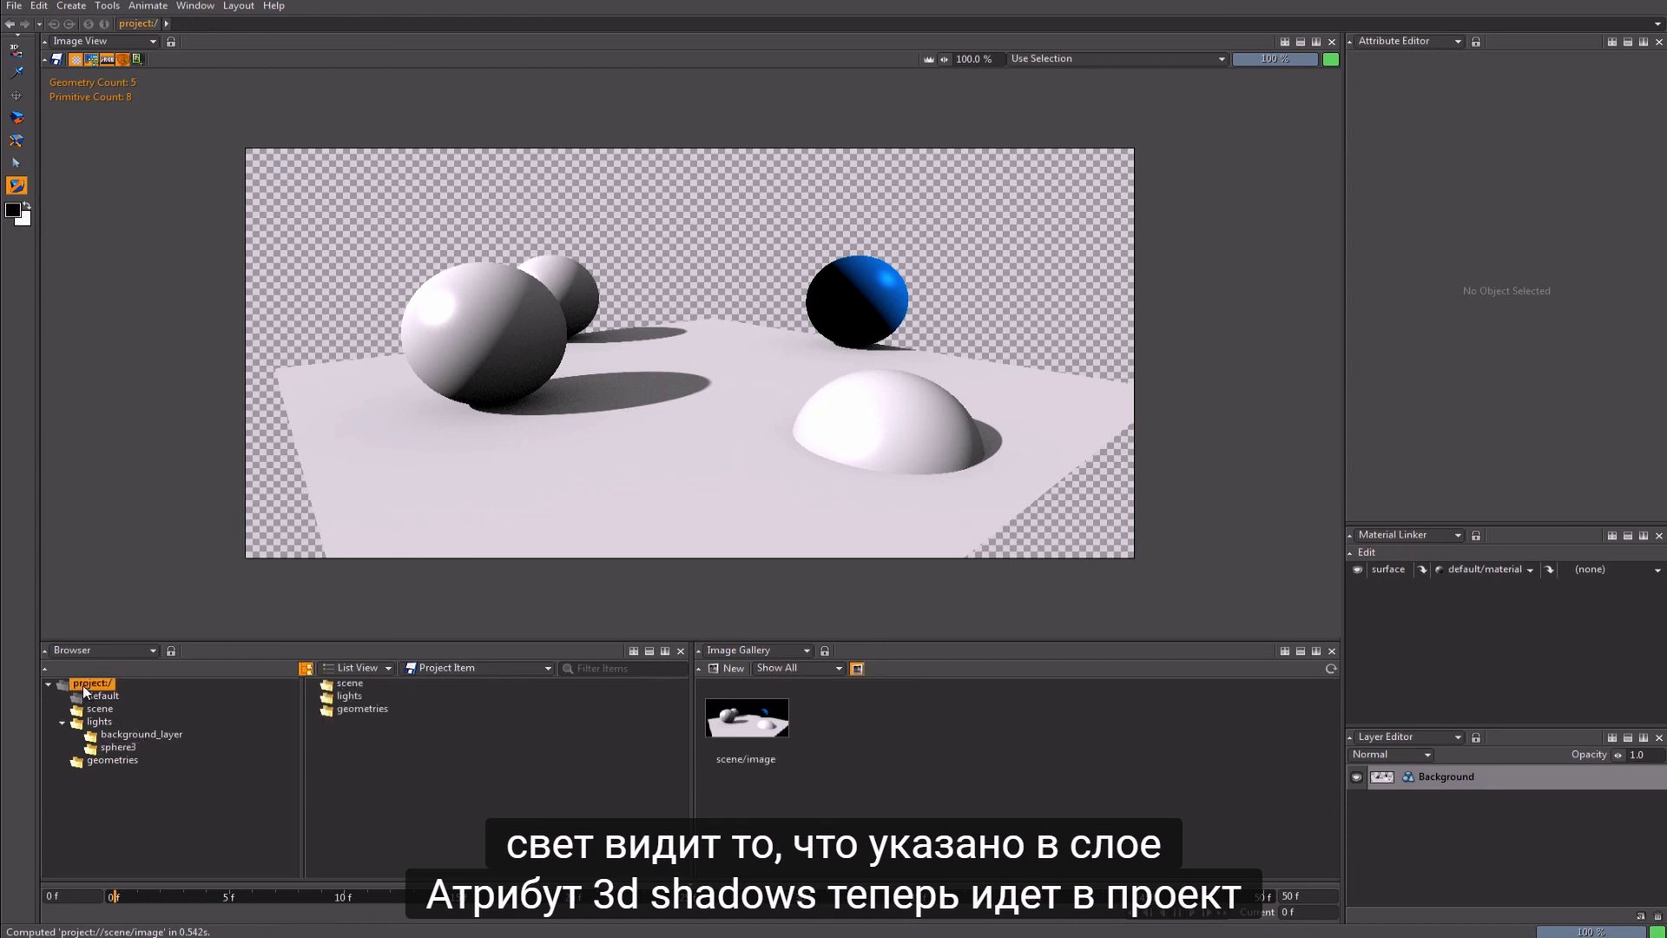
left_click(106, 760)
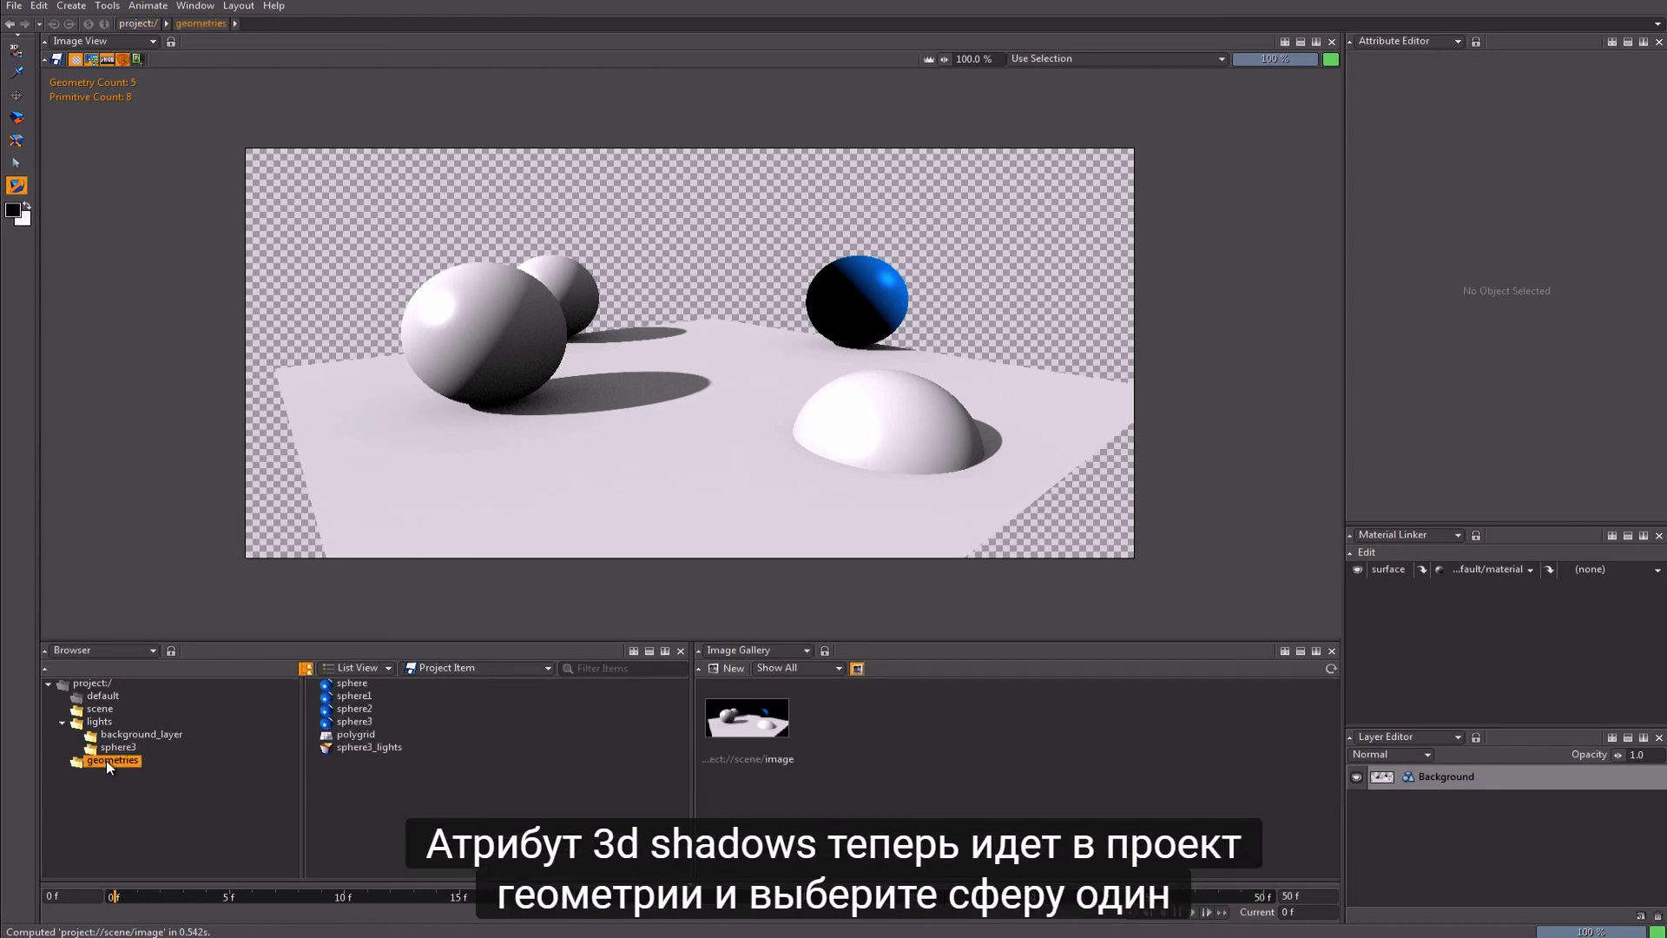
left_click(351, 697)
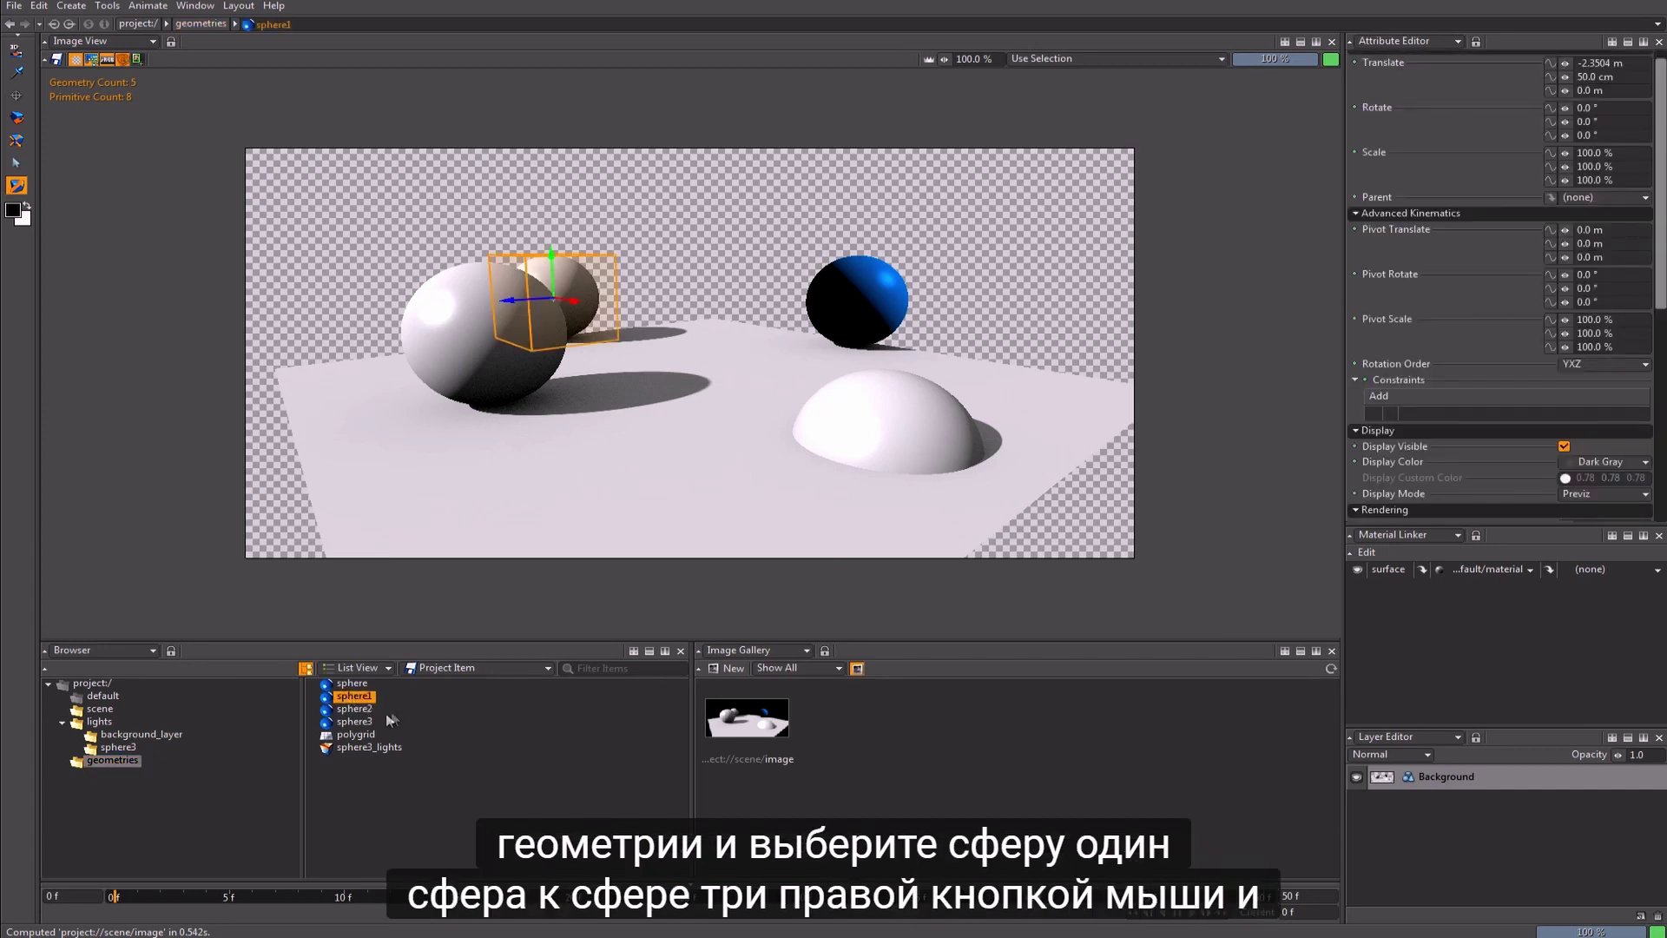
left_click(351, 708, "shift")
left_click(361, 724, "shift")
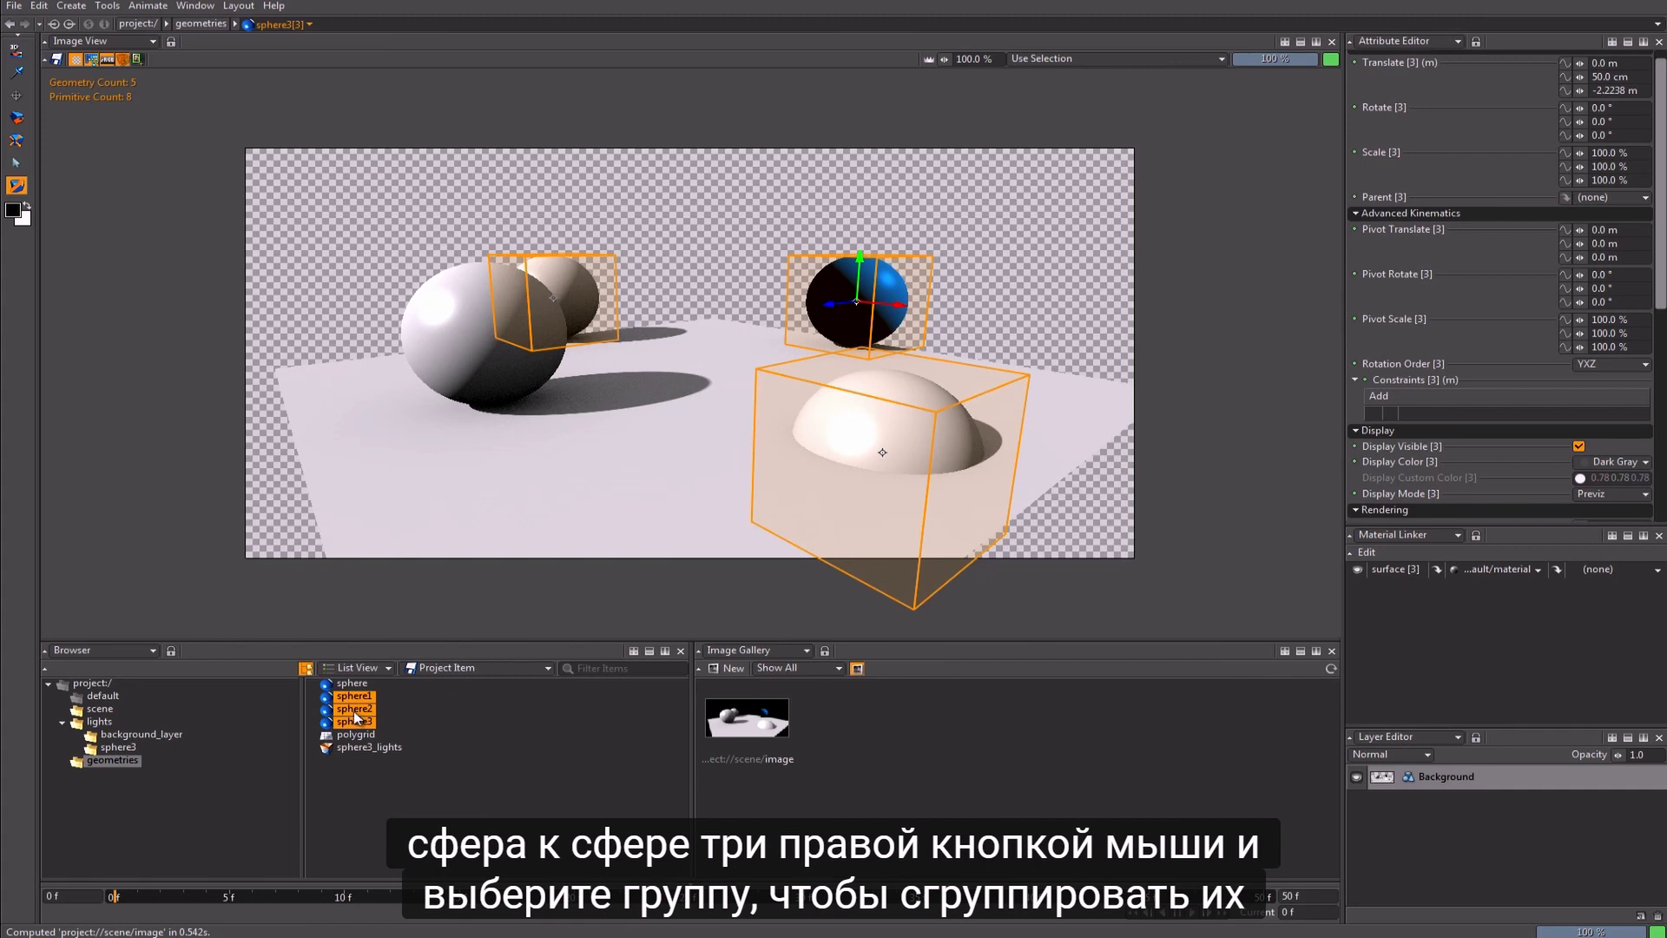
right_click(354, 708)
left_click(382, 806)
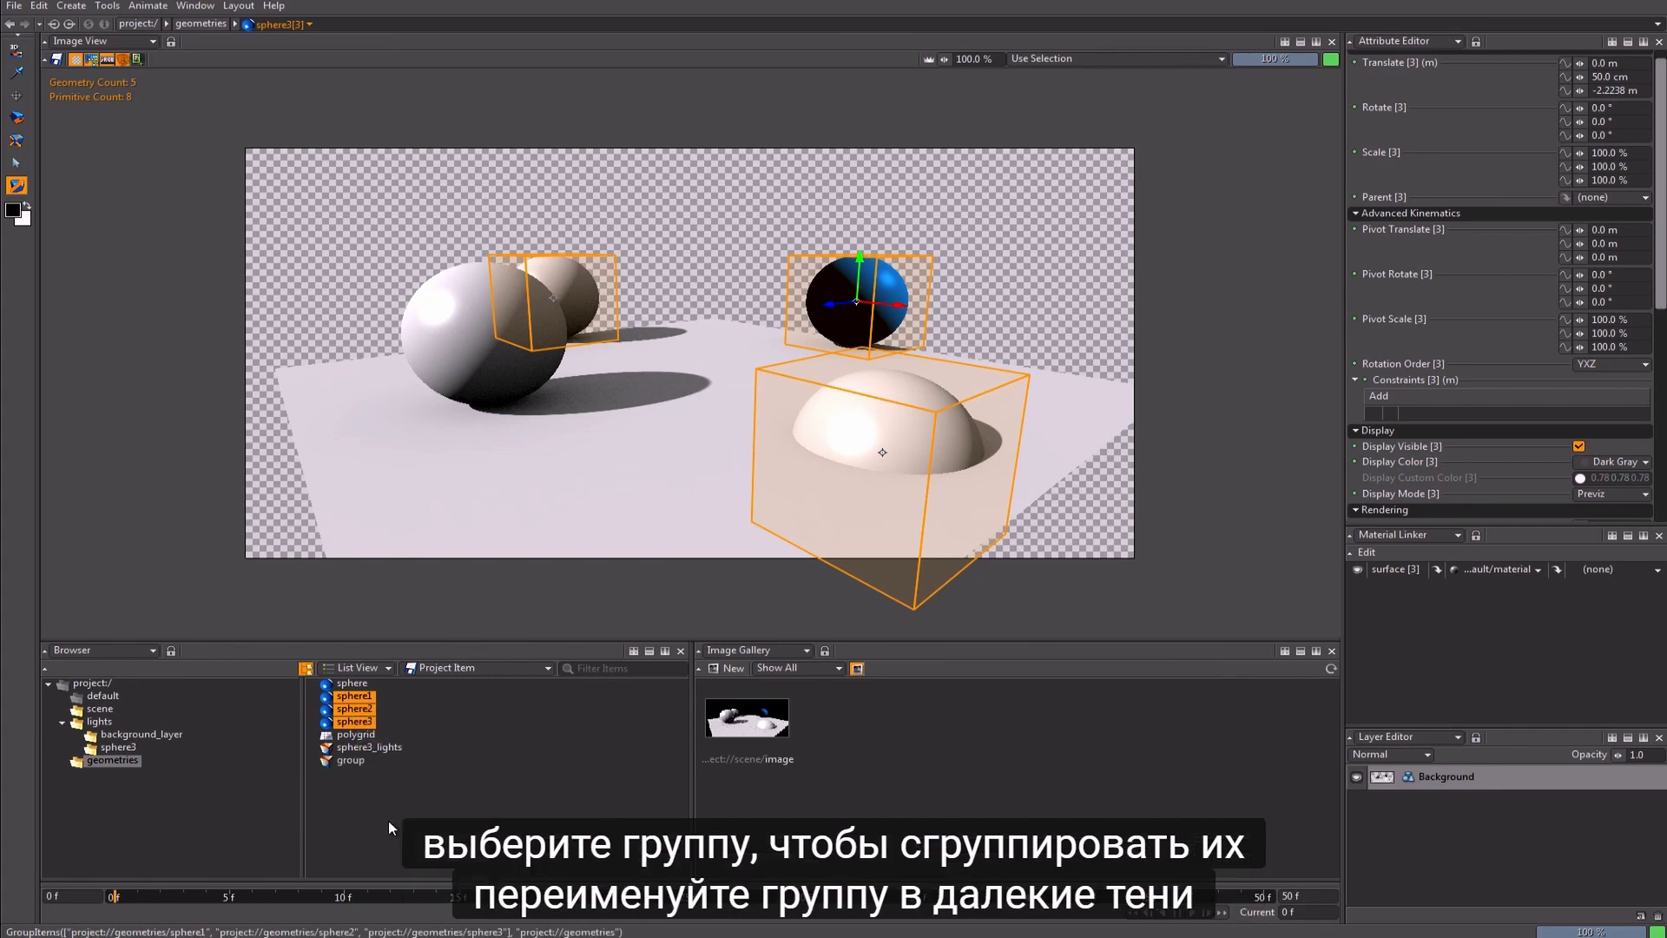
Step: Rename the new sphere group in the geometries context as distant_shadows
left_click(347, 761)
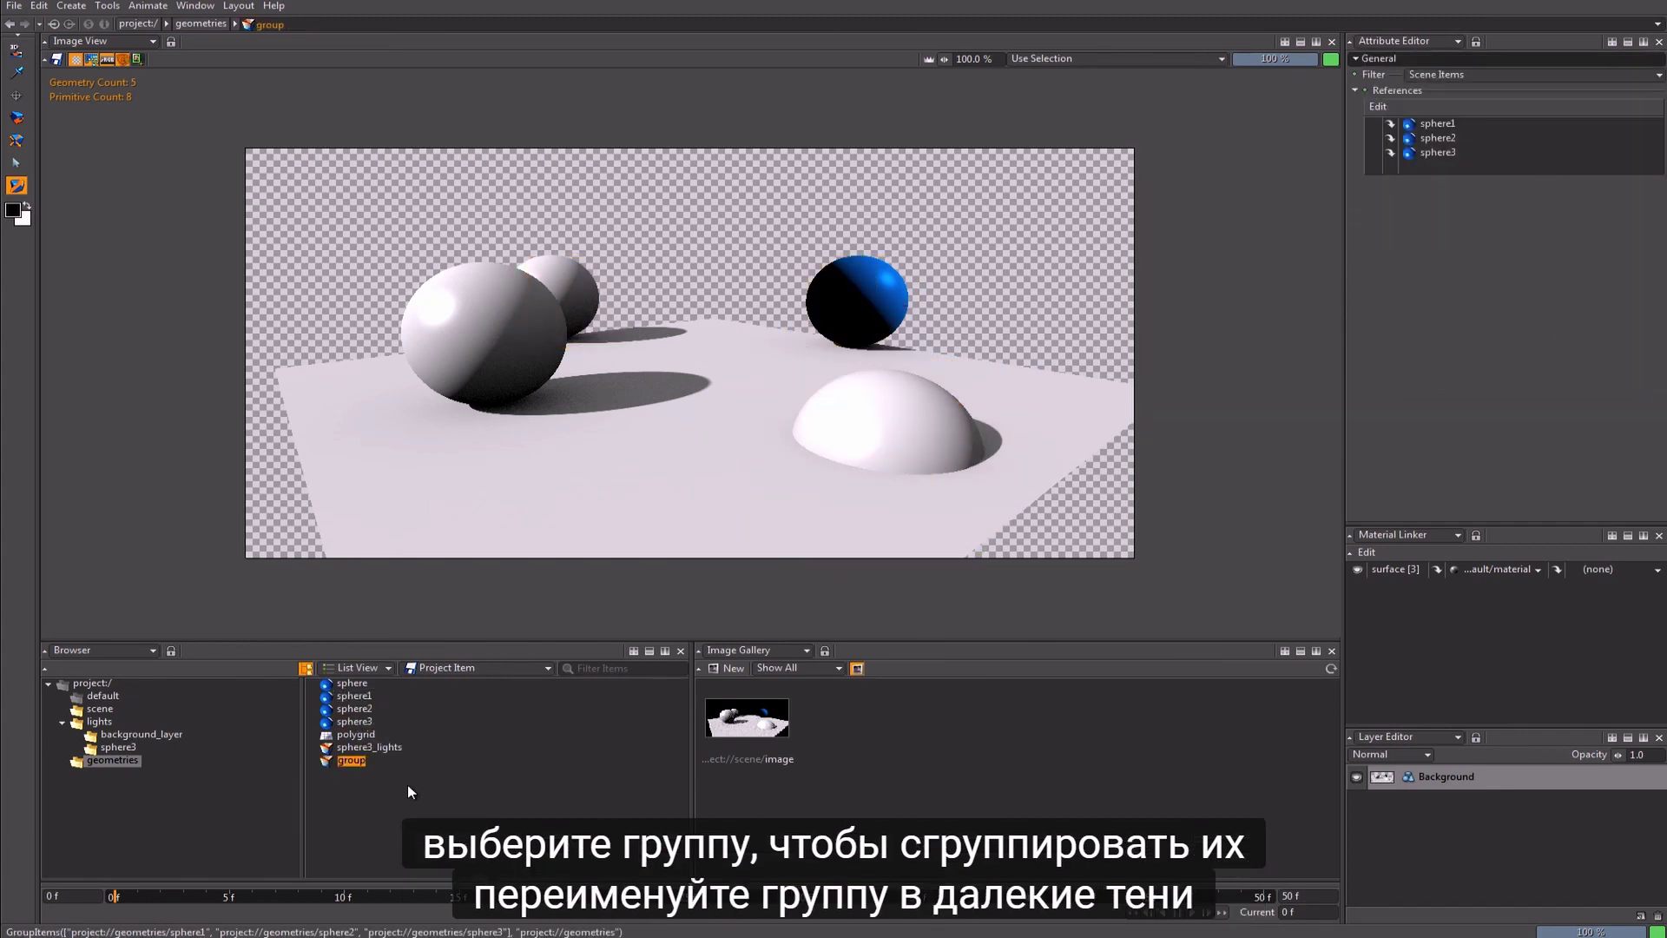
key("F2")
type("distant_shadows")
key("Return")
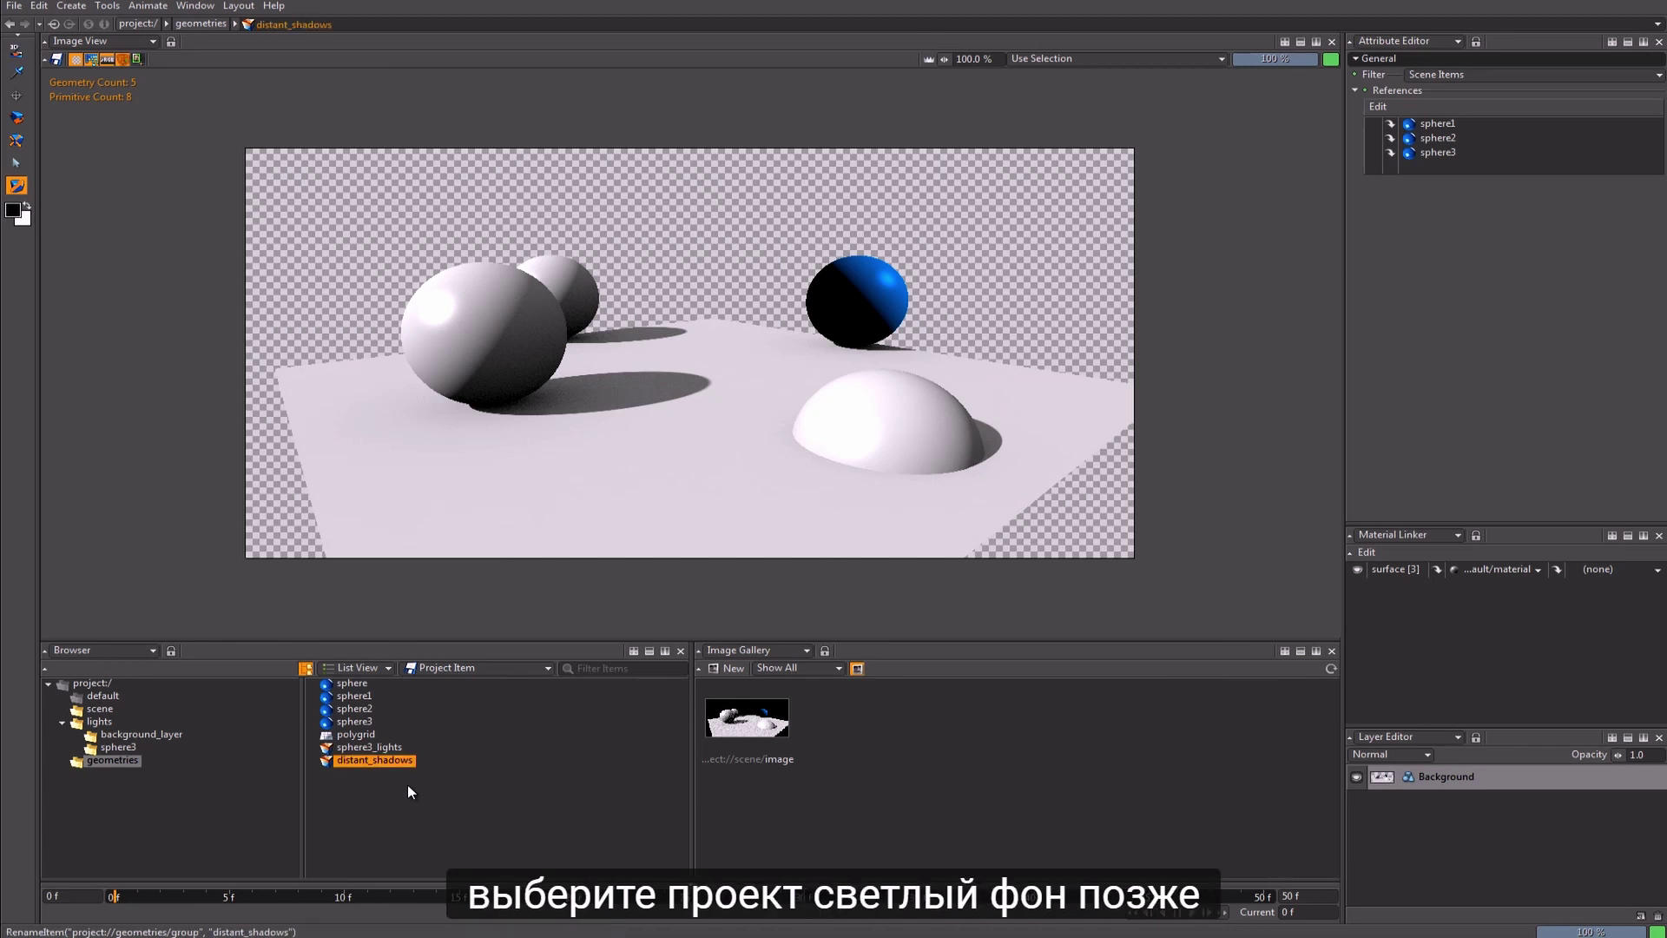
Step: Set the Geometry Group of the distant light in lights/background_layer to the distant_shadows group from geometries
left_click(91, 684)
left_click(101, 724)
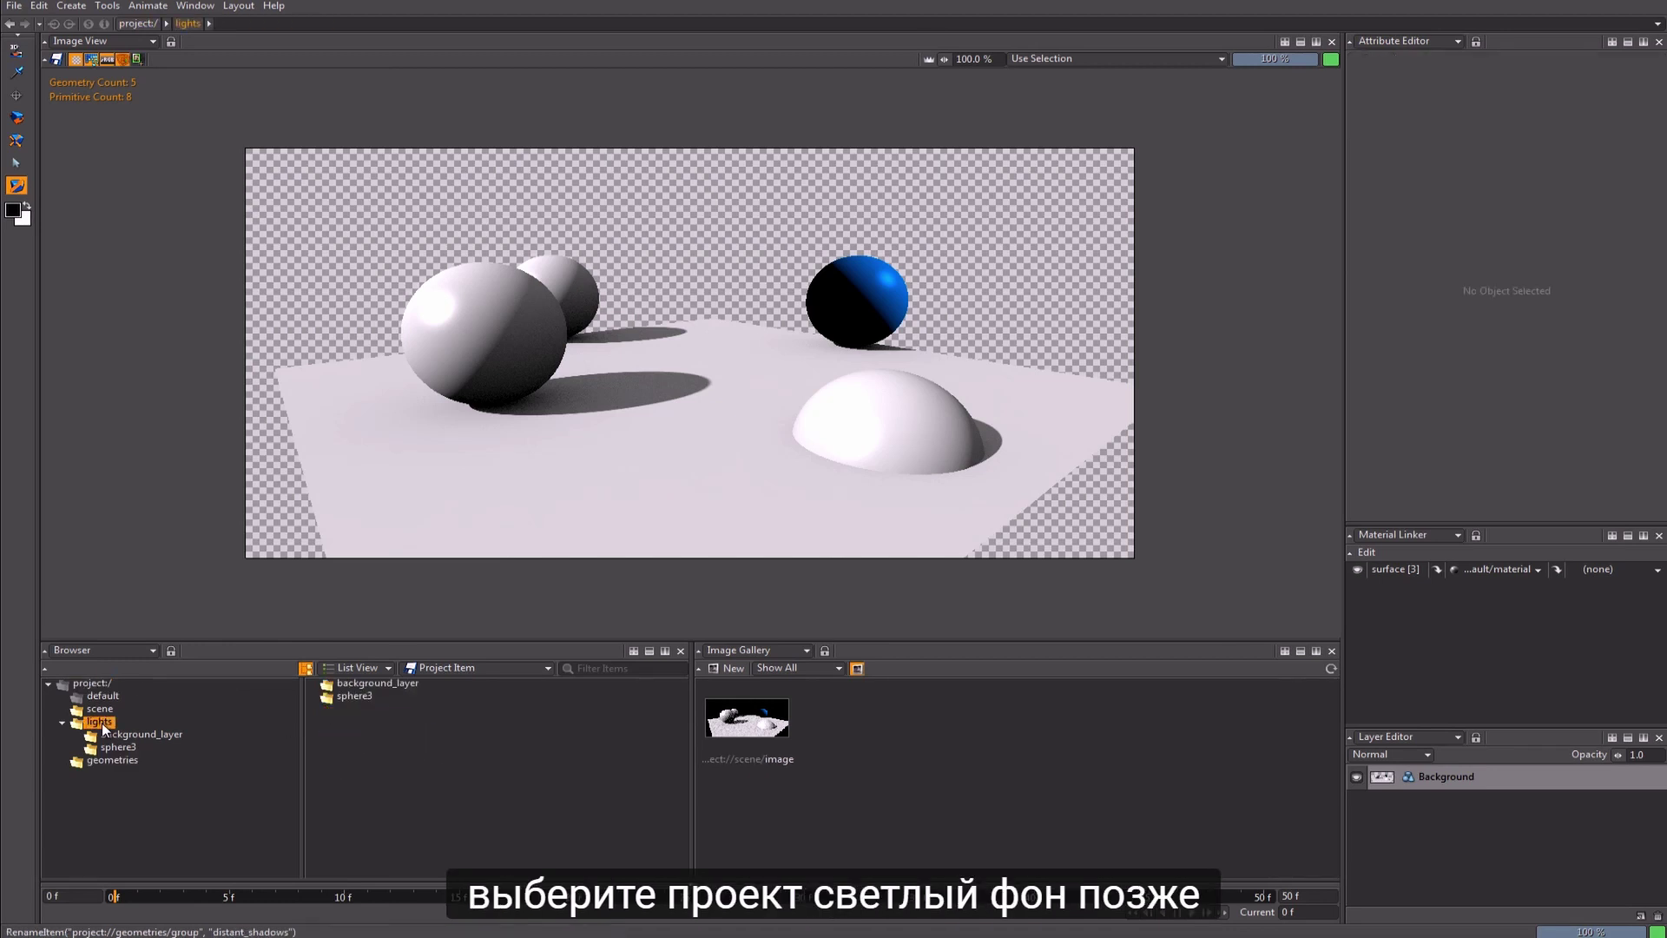
double_click(366, 684)
left_click(351, 685)
scroll(1506, 431, "down", 5)
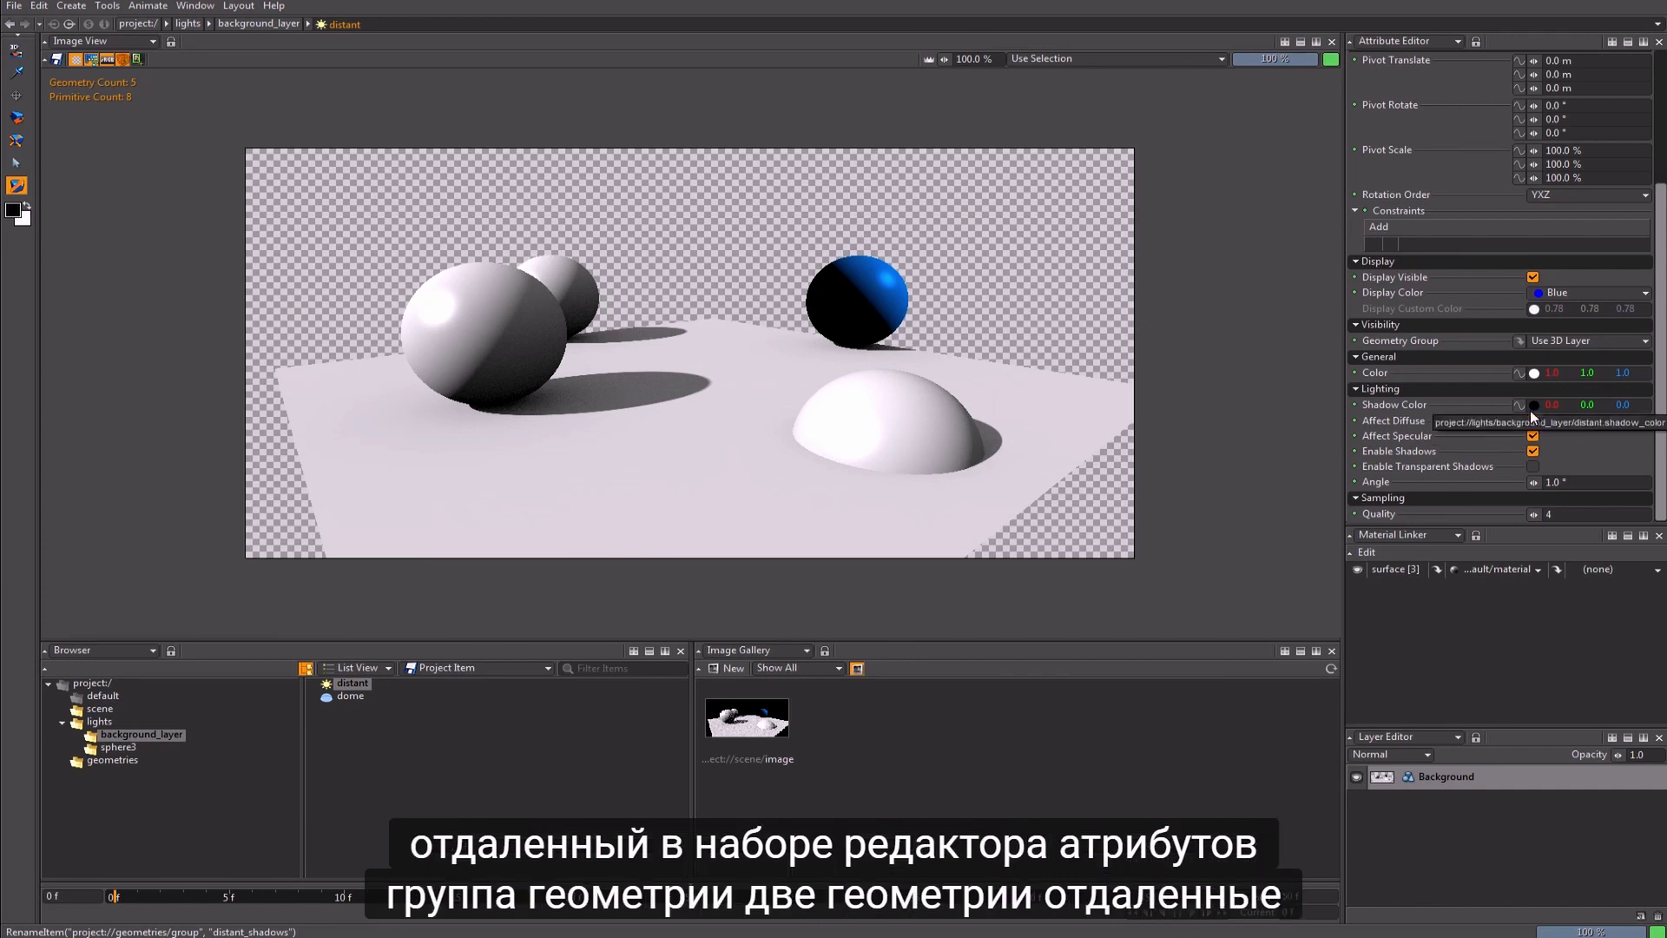
left_click(1572, 340)
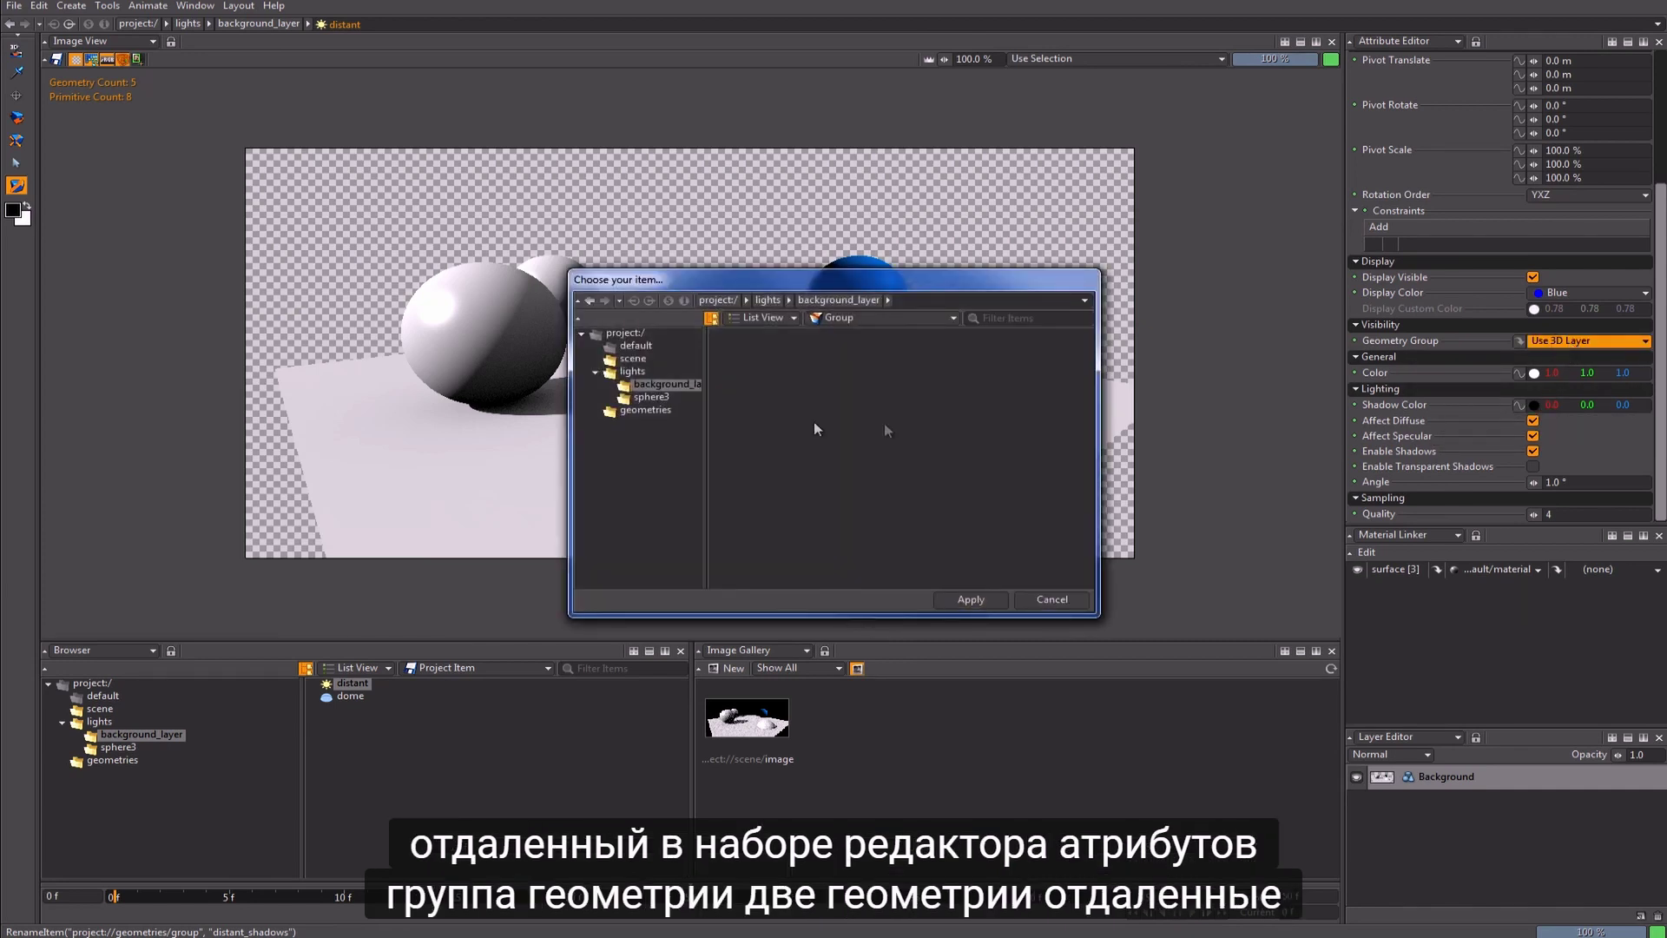
left_click(642, 410)
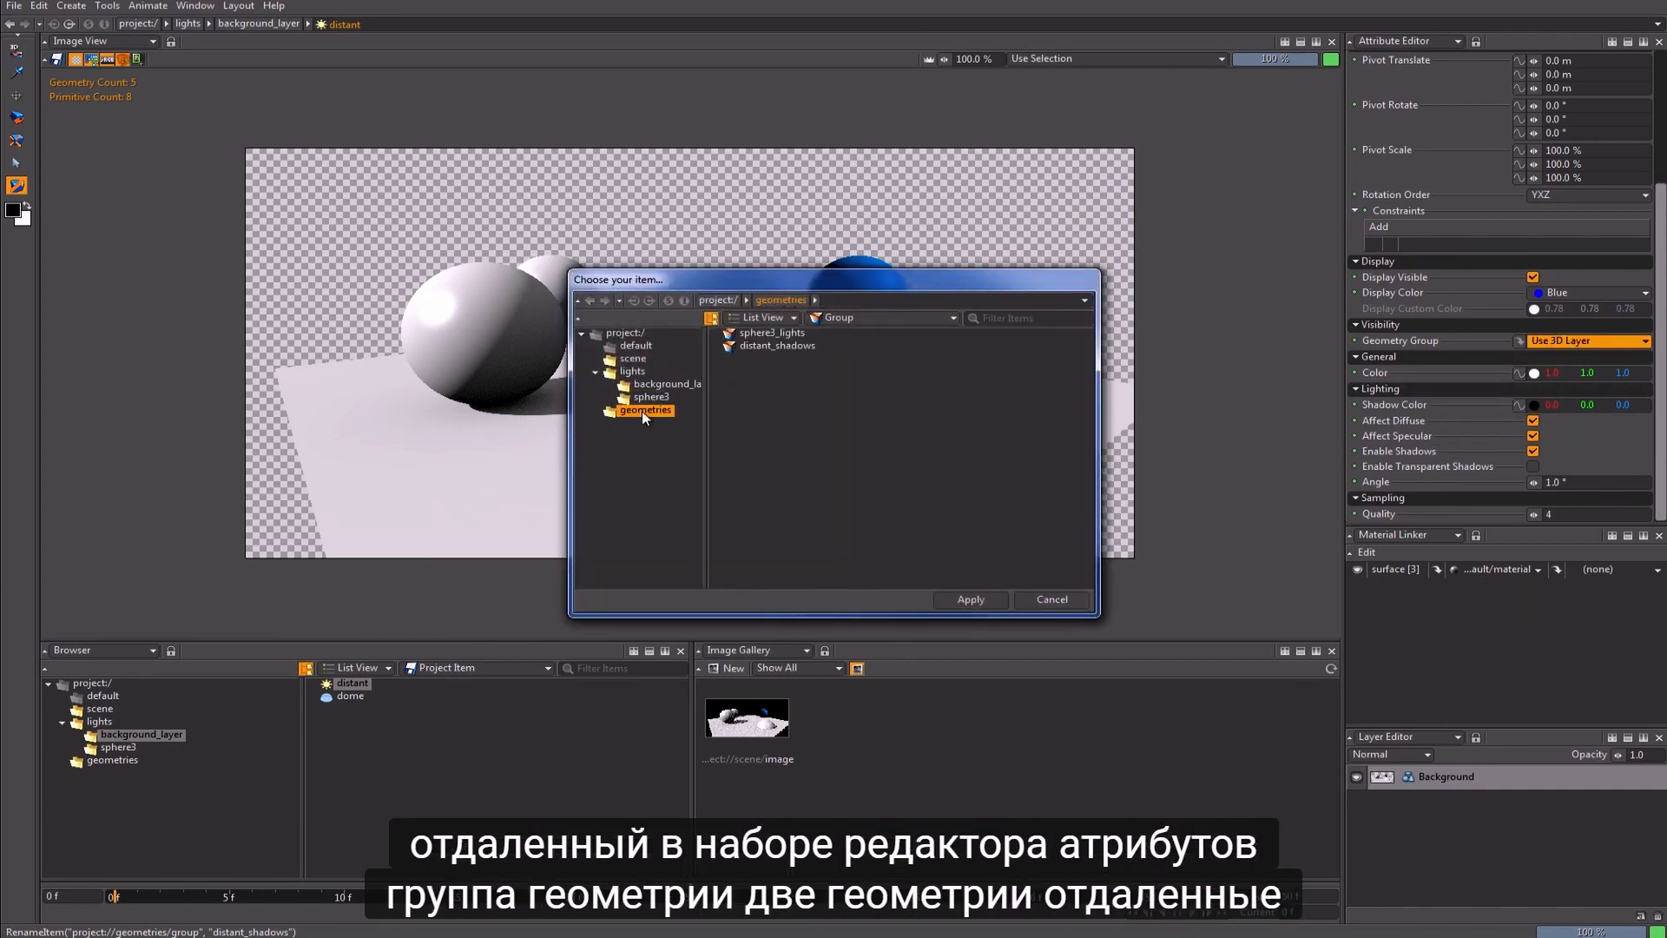
left_click(770, 346)
left_click(976, 601)
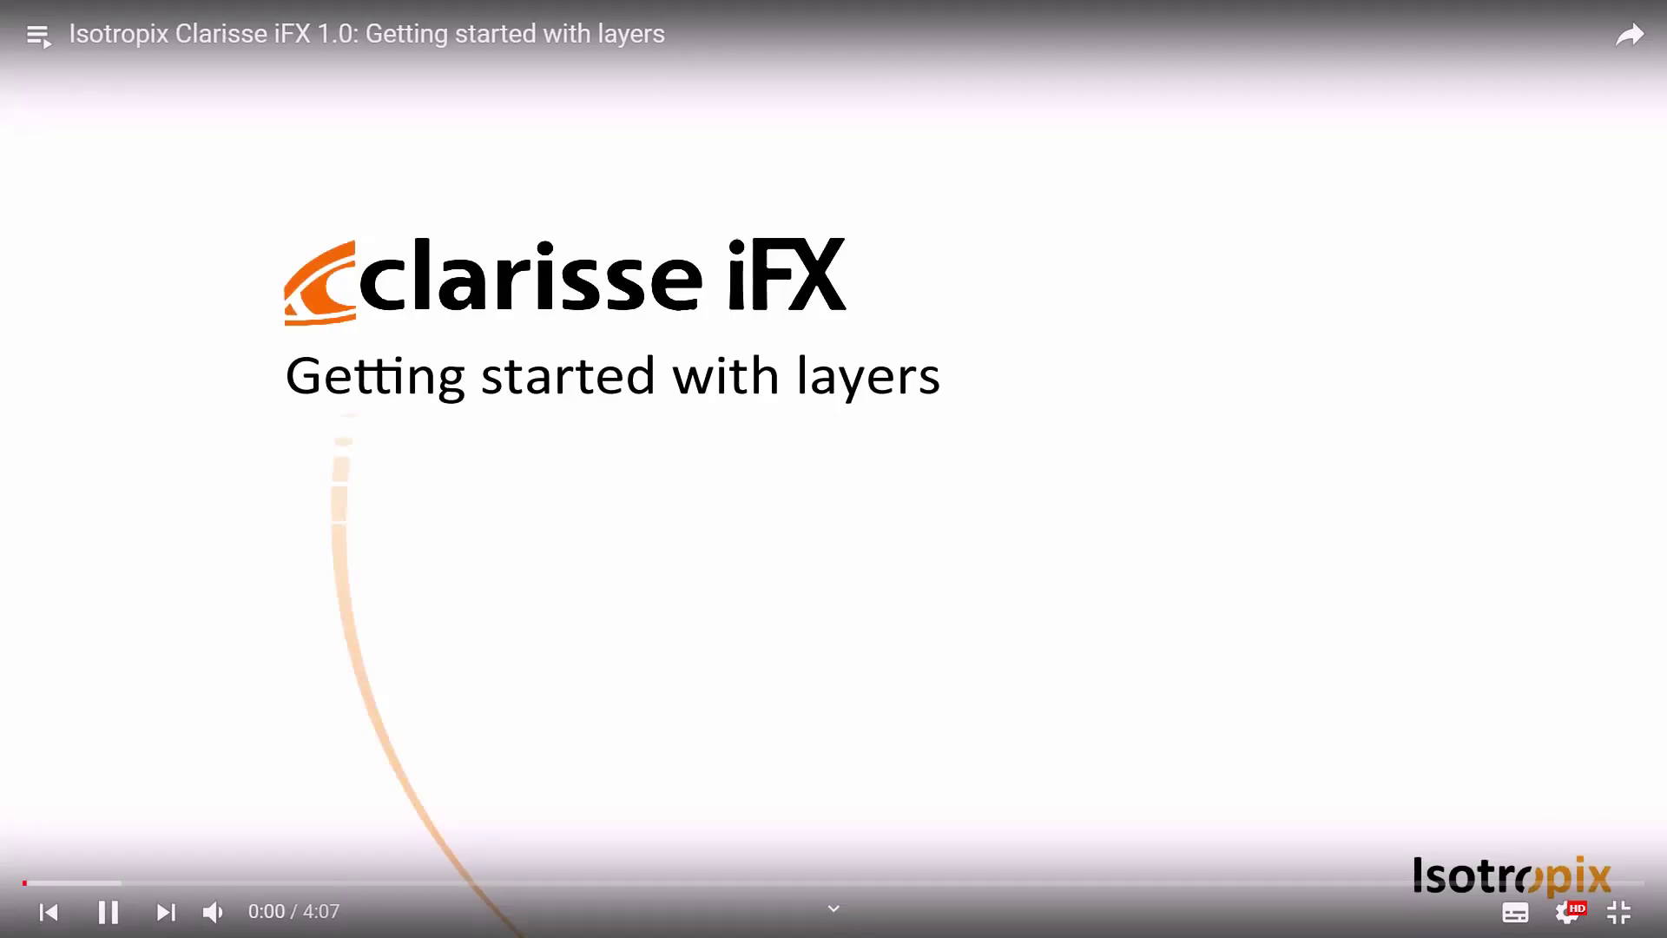
left_click(102, 912)
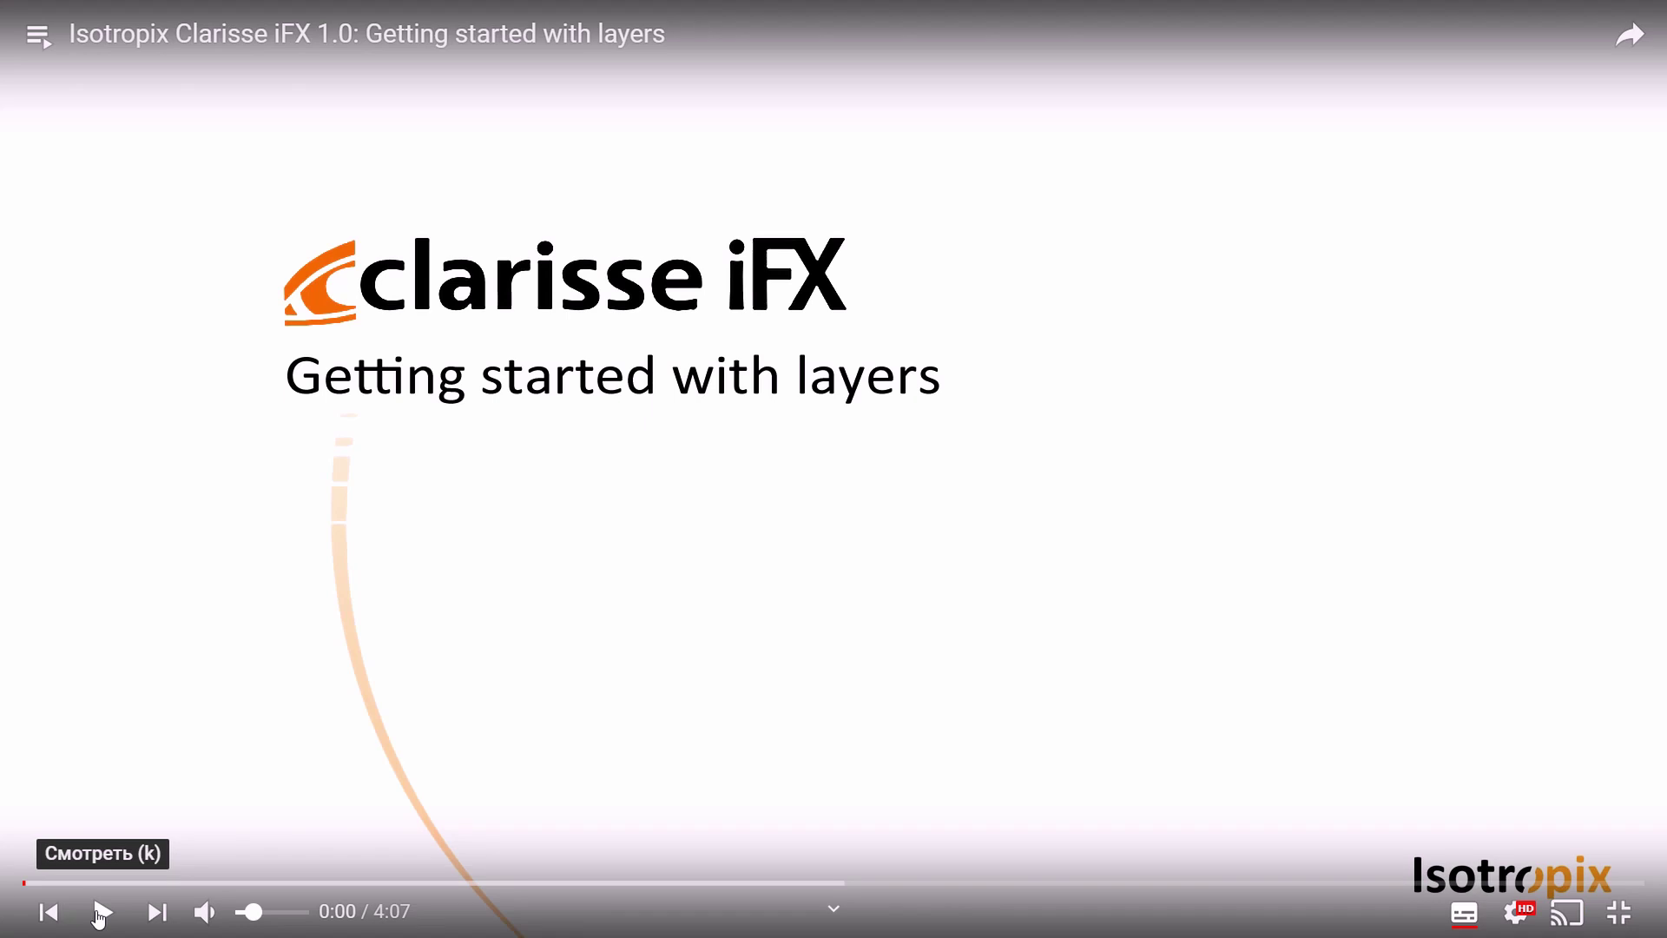
left_click(101, 912)
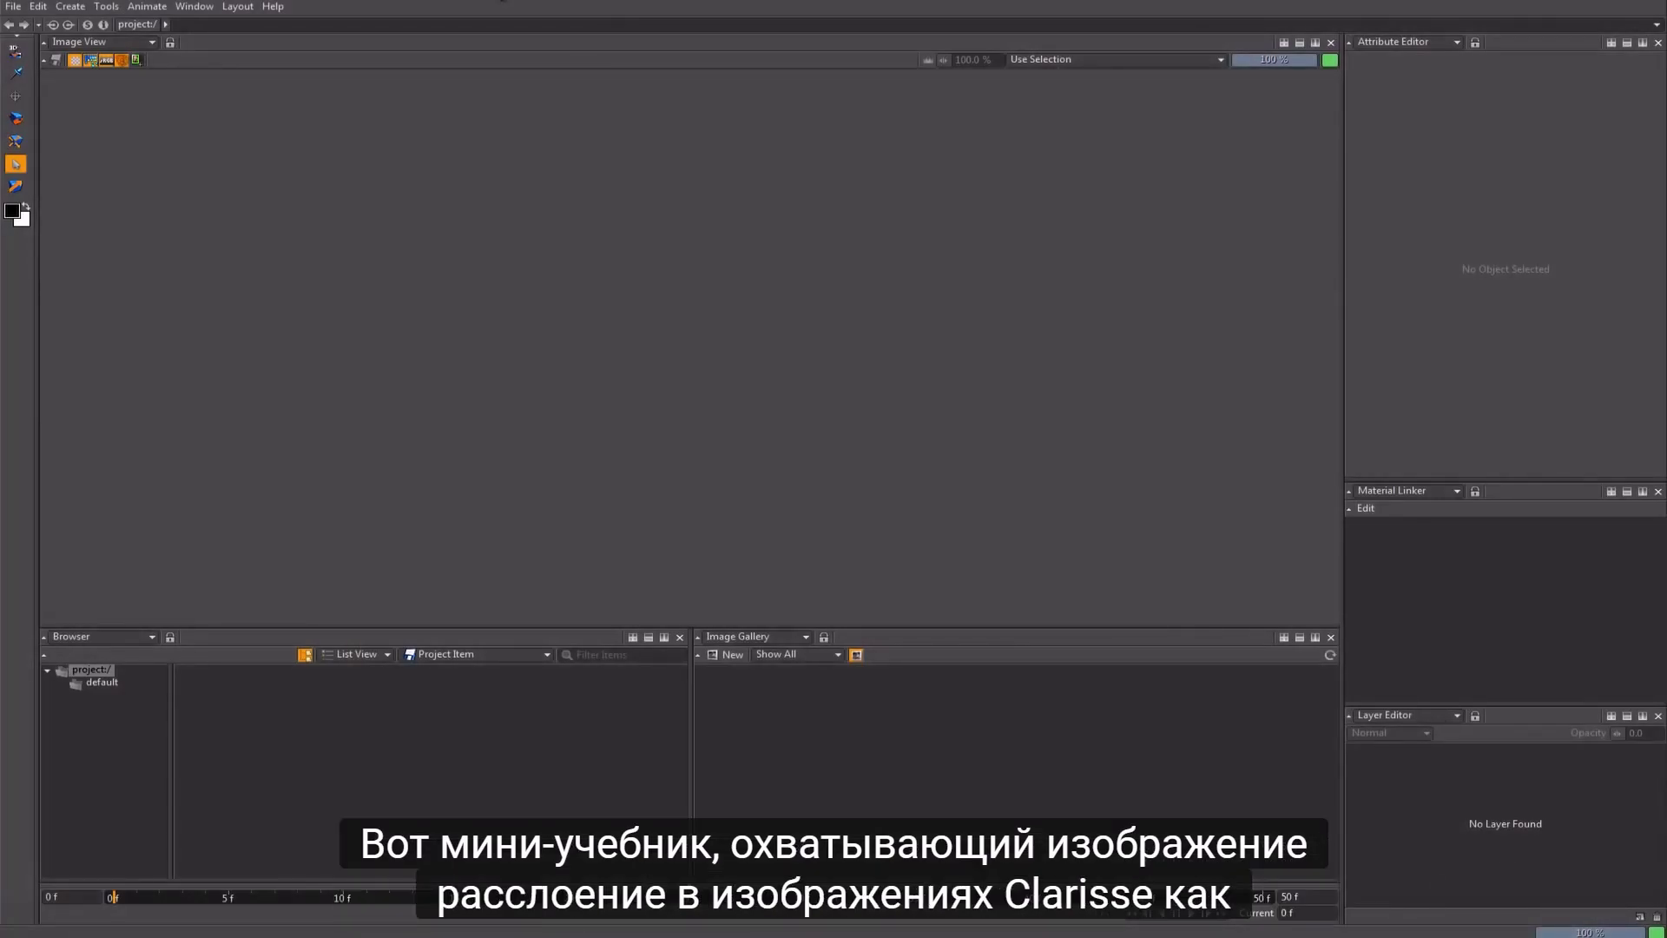
Step: Open the project file layer_3d.project from the minituts folder
left_click(15, 7)
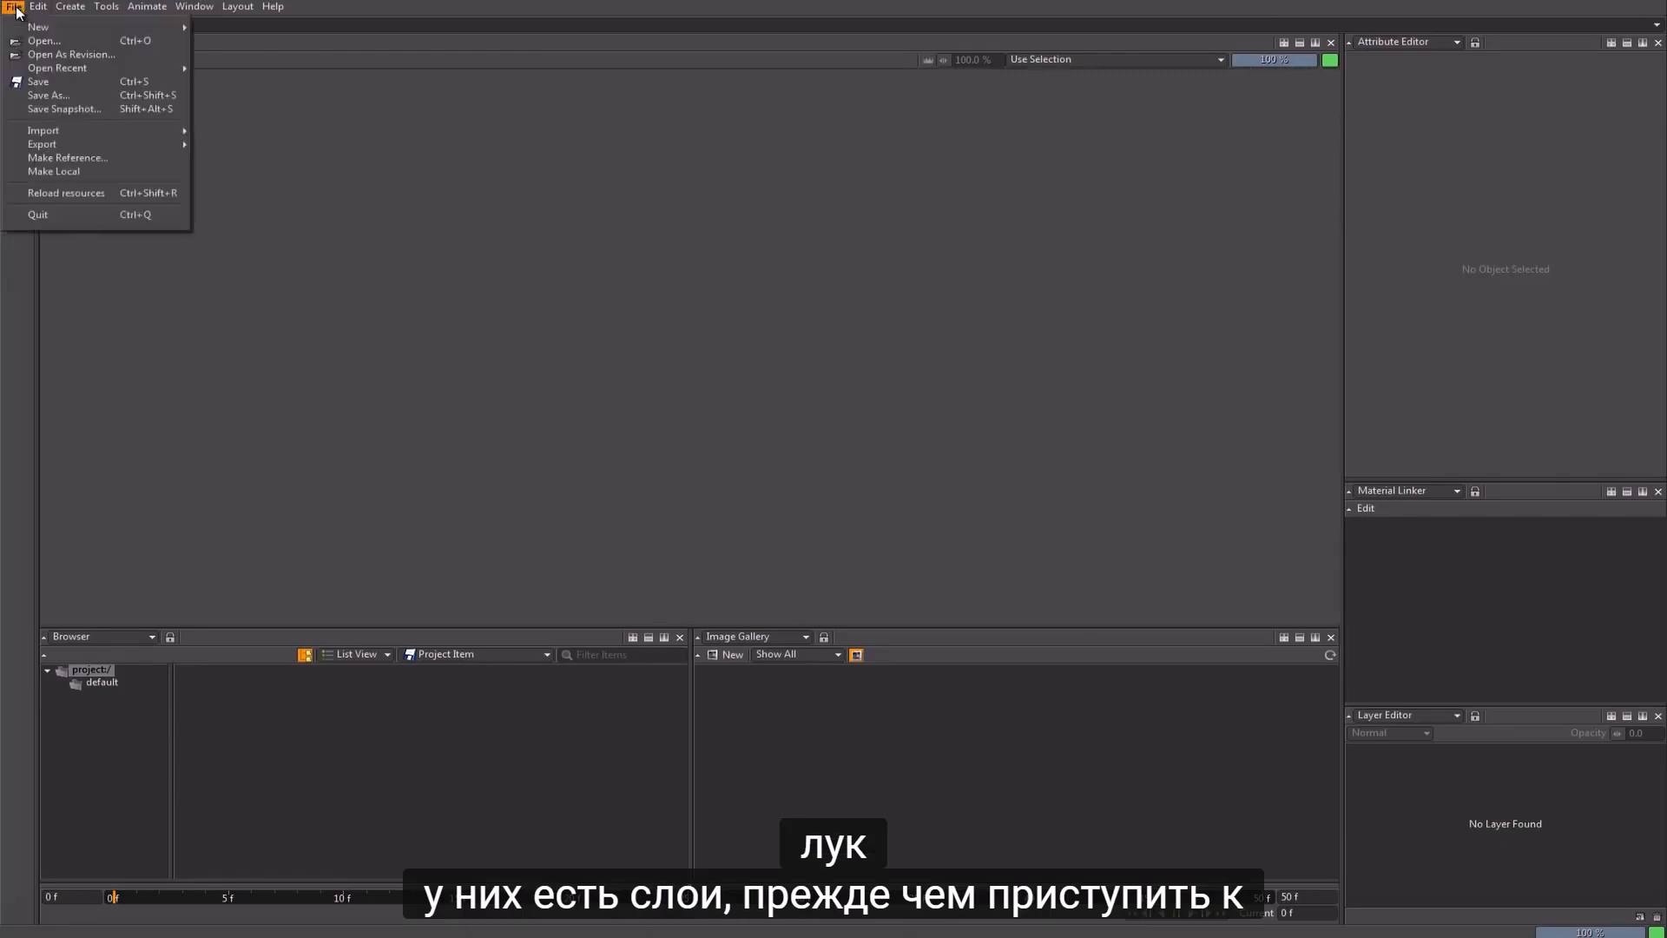
left_click(64, 44)
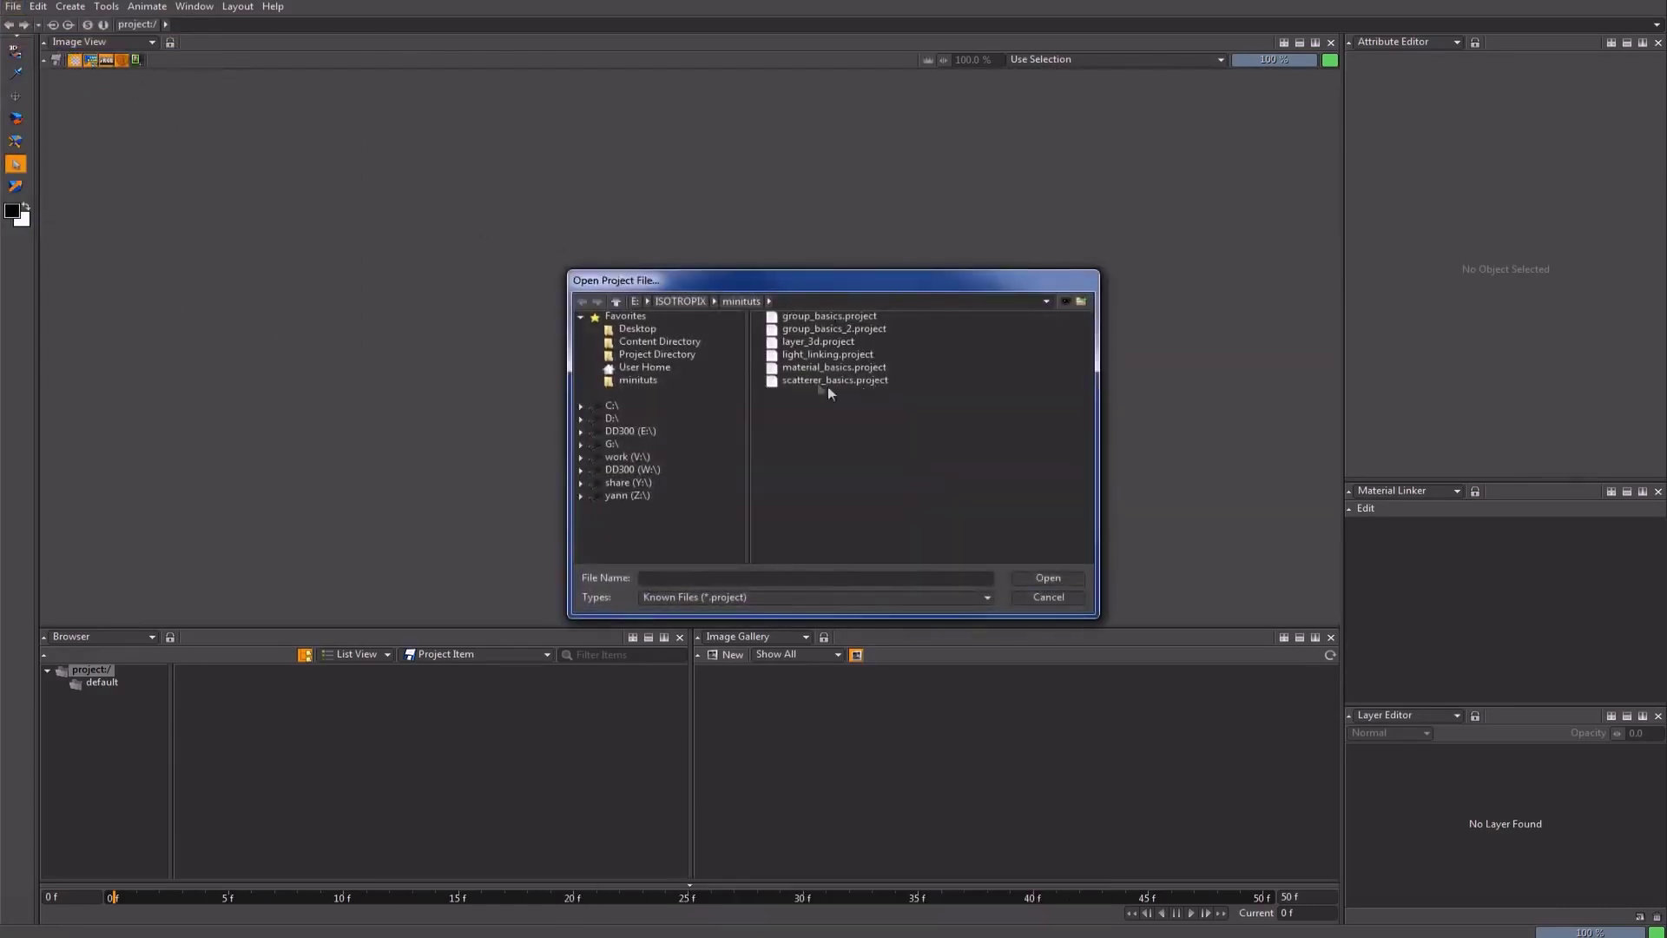
left_click(810, 342)
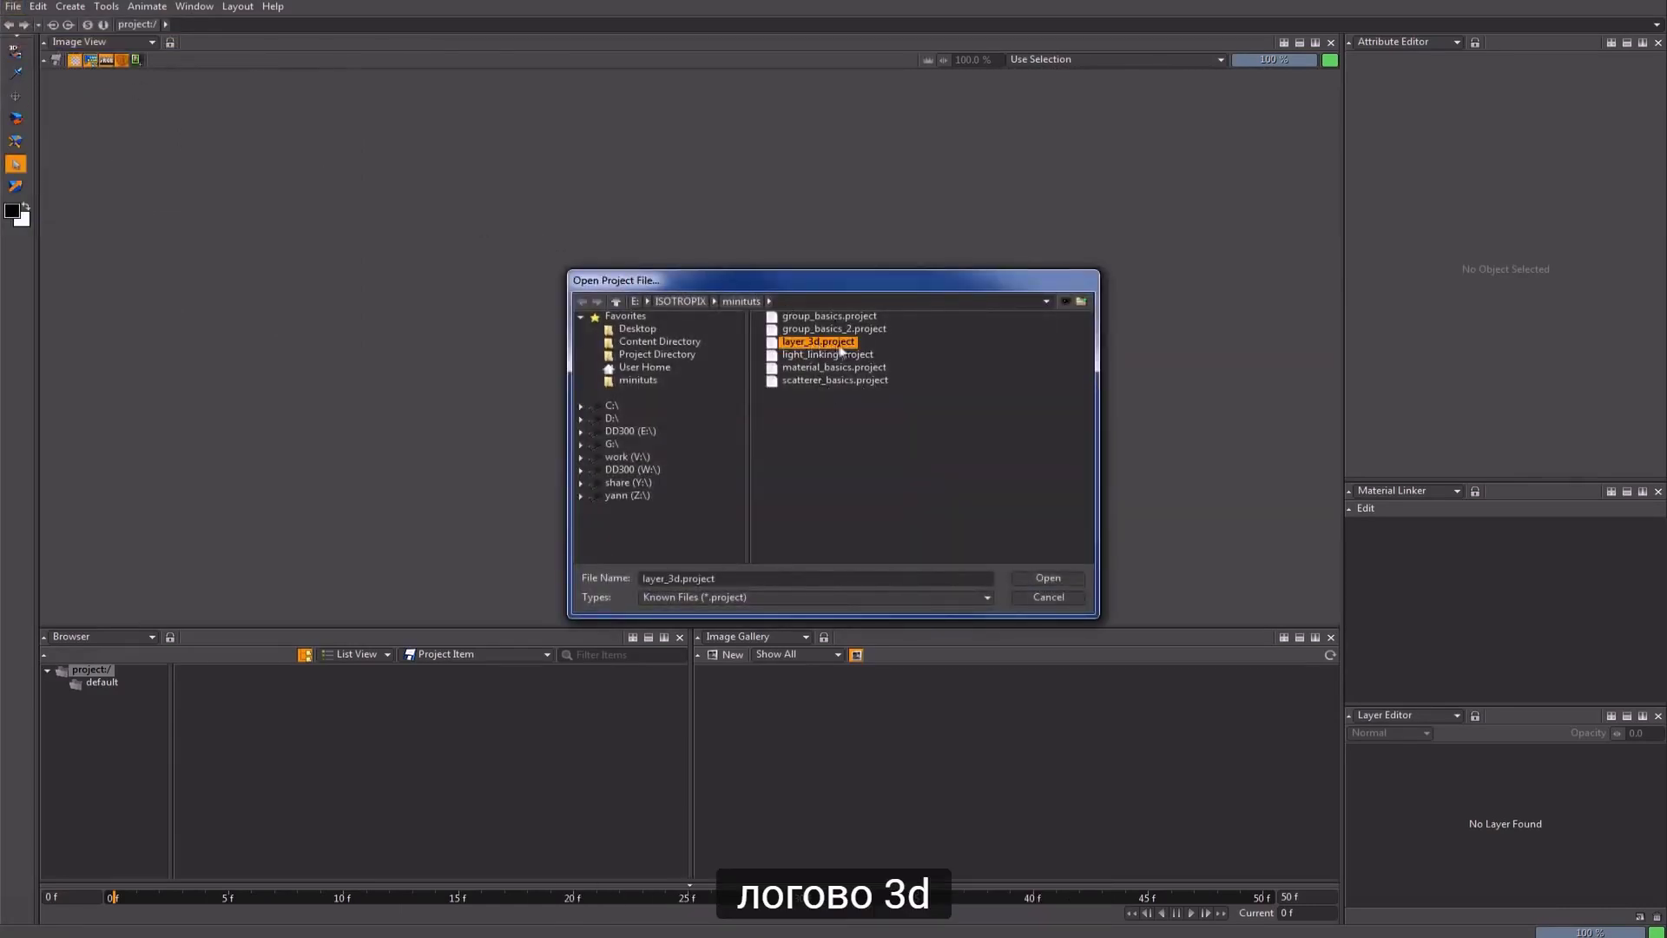
left_click(1057, 582)
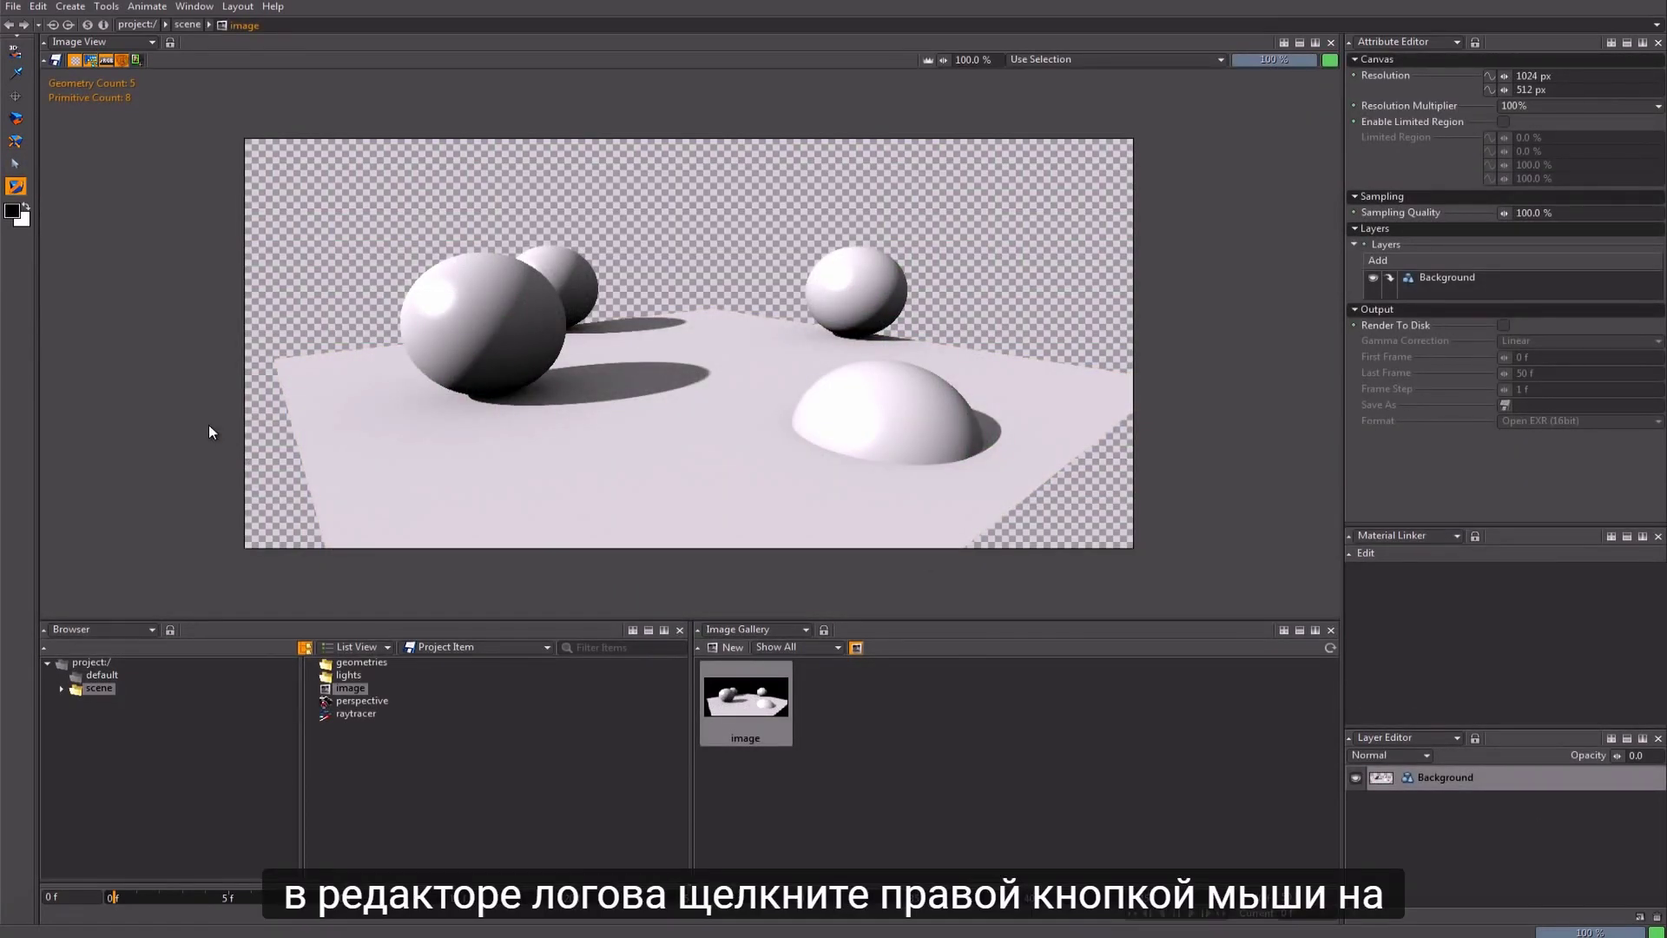
Step: Duplicate the image's Background layer and rename the copy as Foreground
right_click(1471, 781)
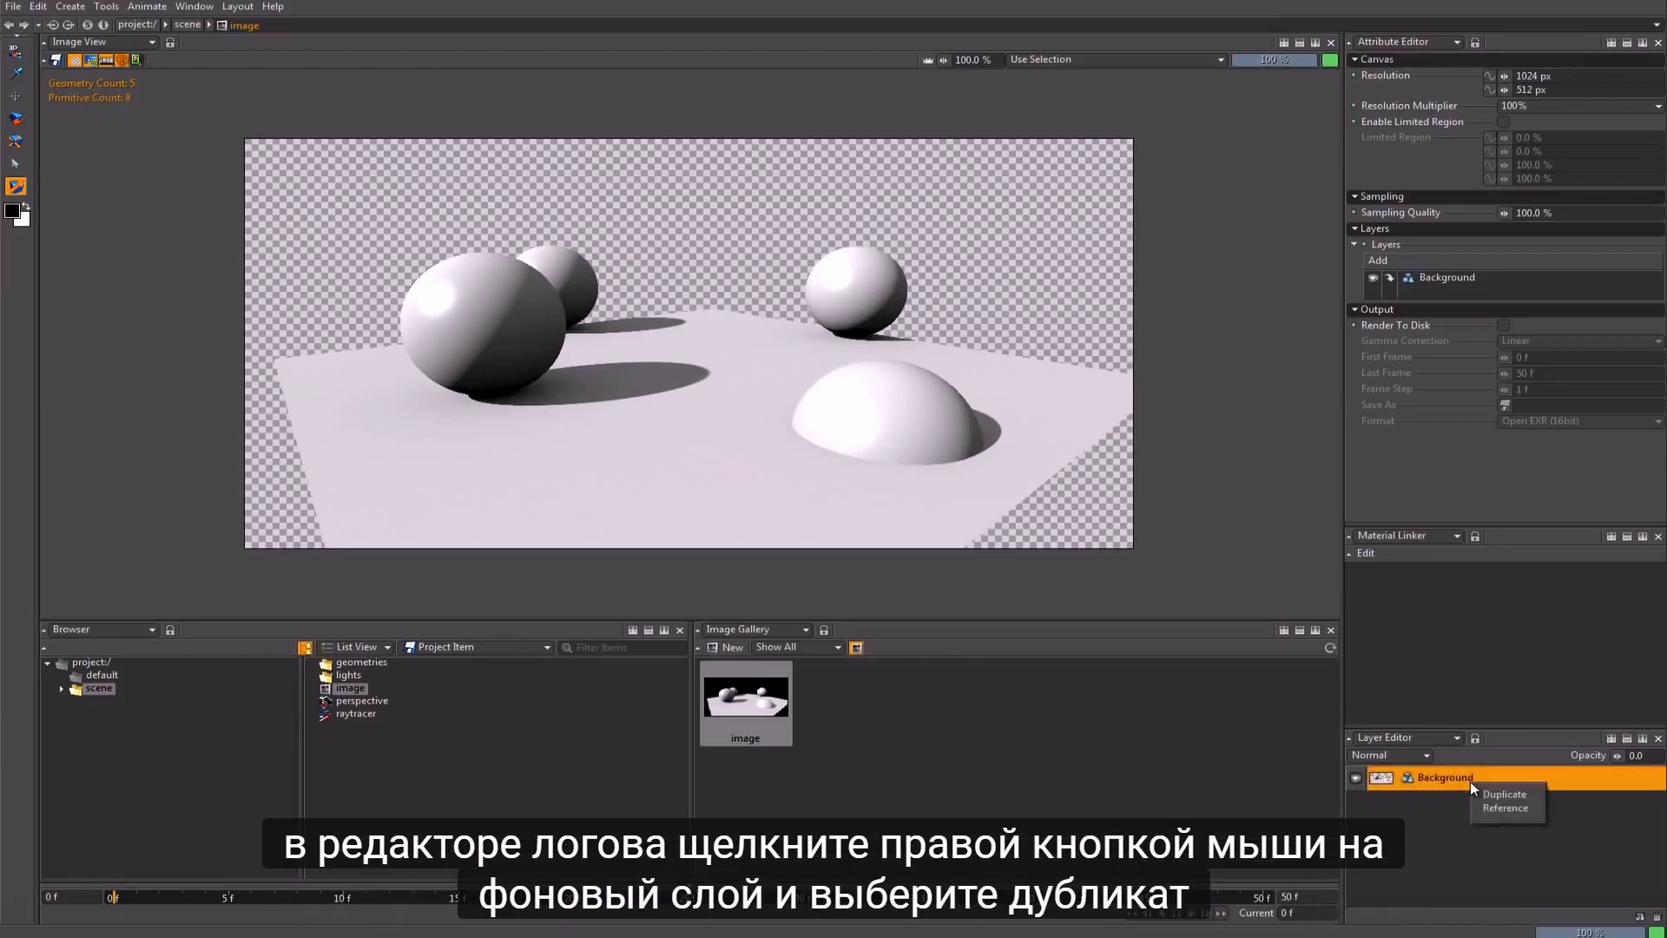
left_click(1515, 796)
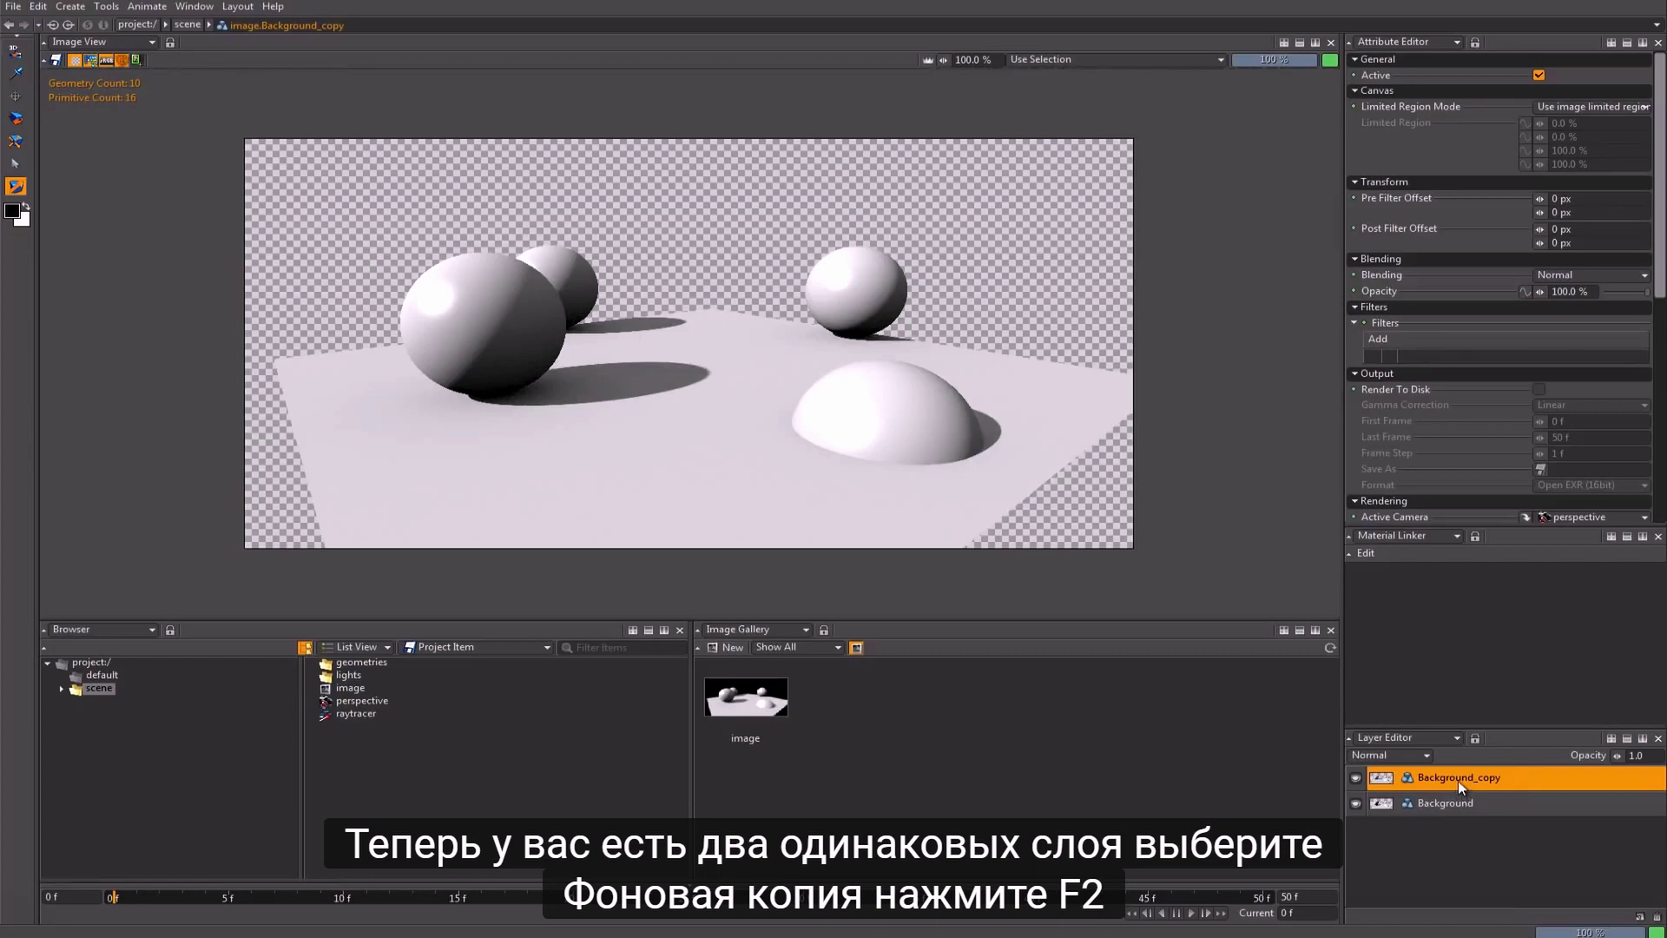
key("F2")
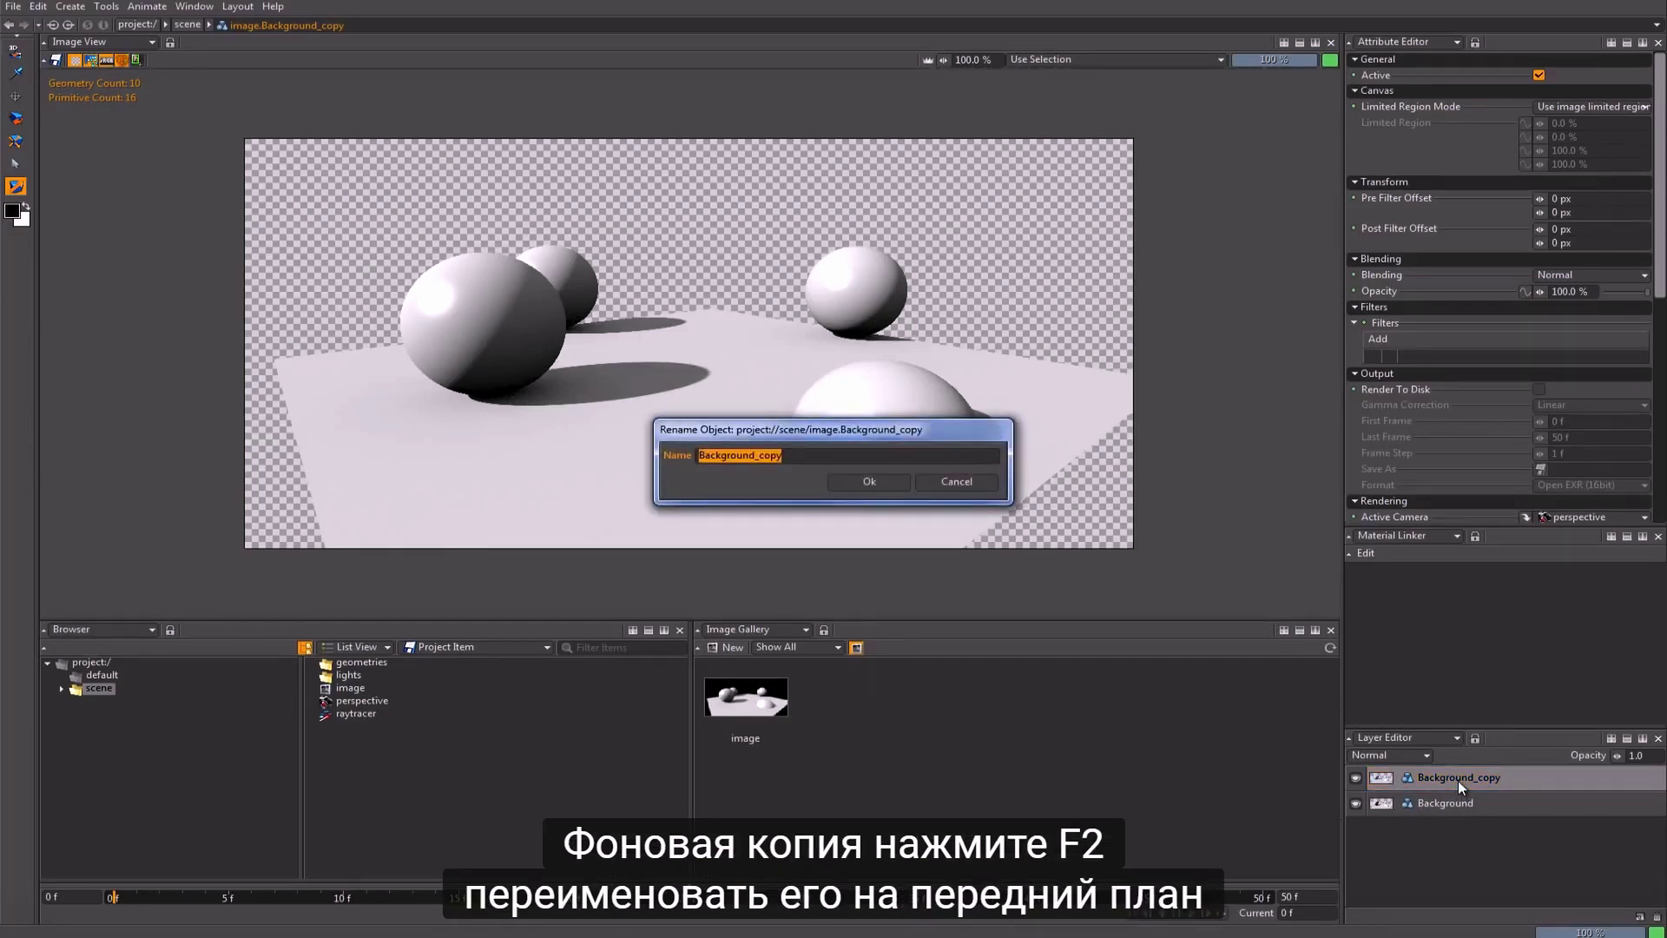
type("Foreground")
key("Return")
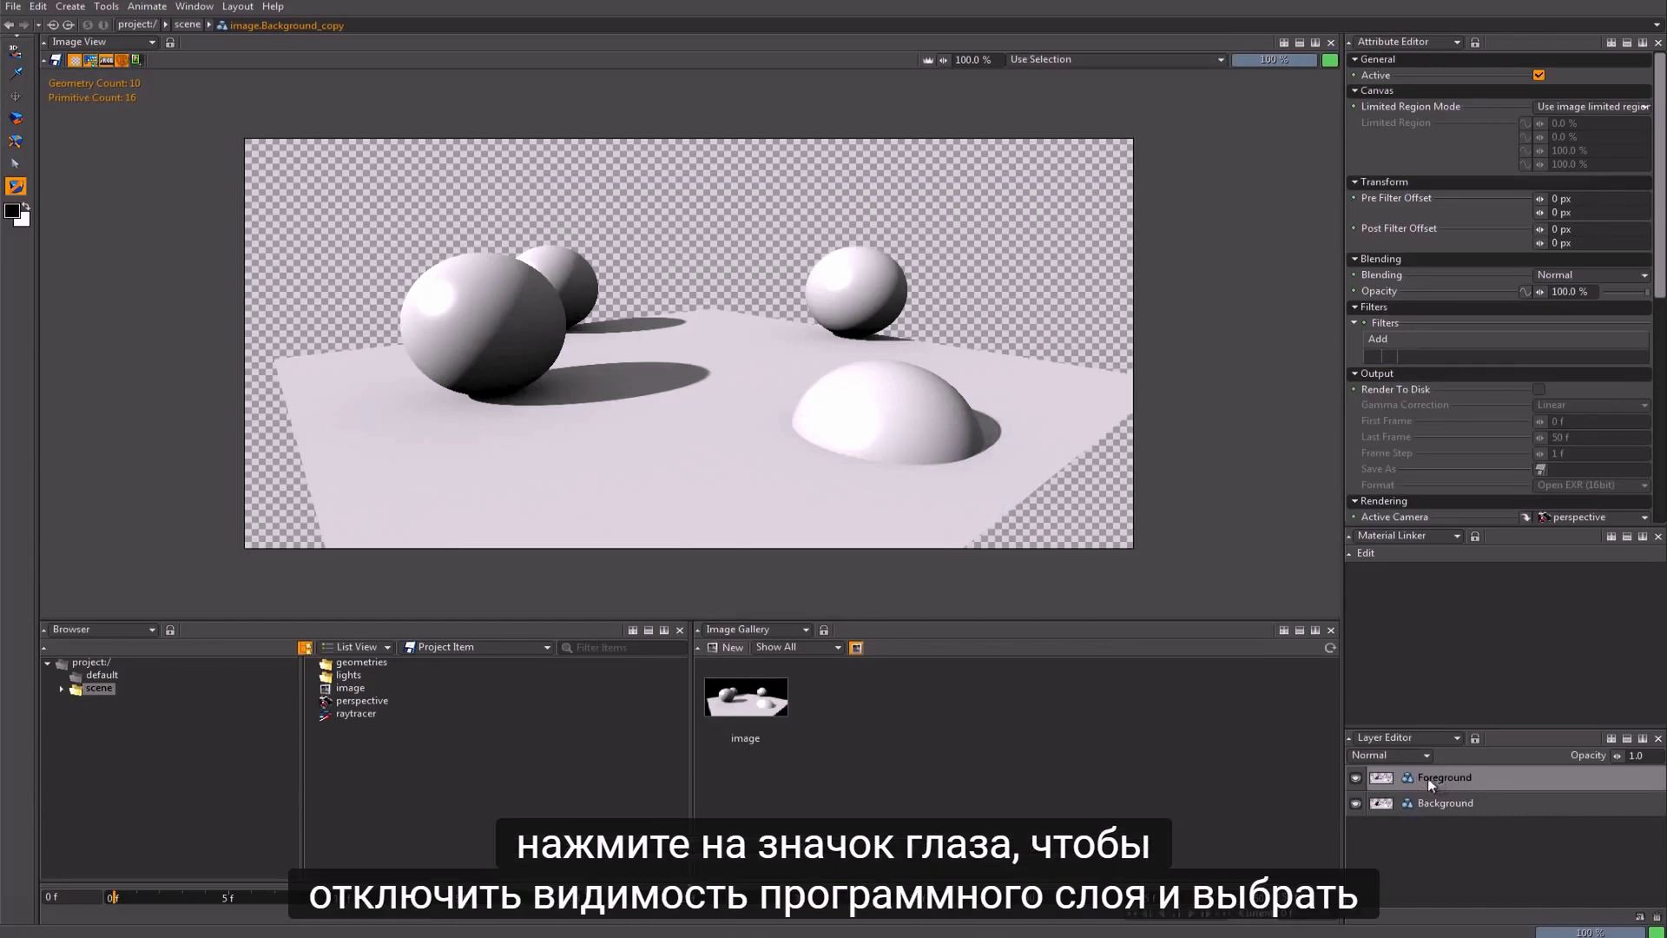
Step: Hide the Foreground layer and lock the Attribute Editor on the Background layer
left_click(1356, 779)
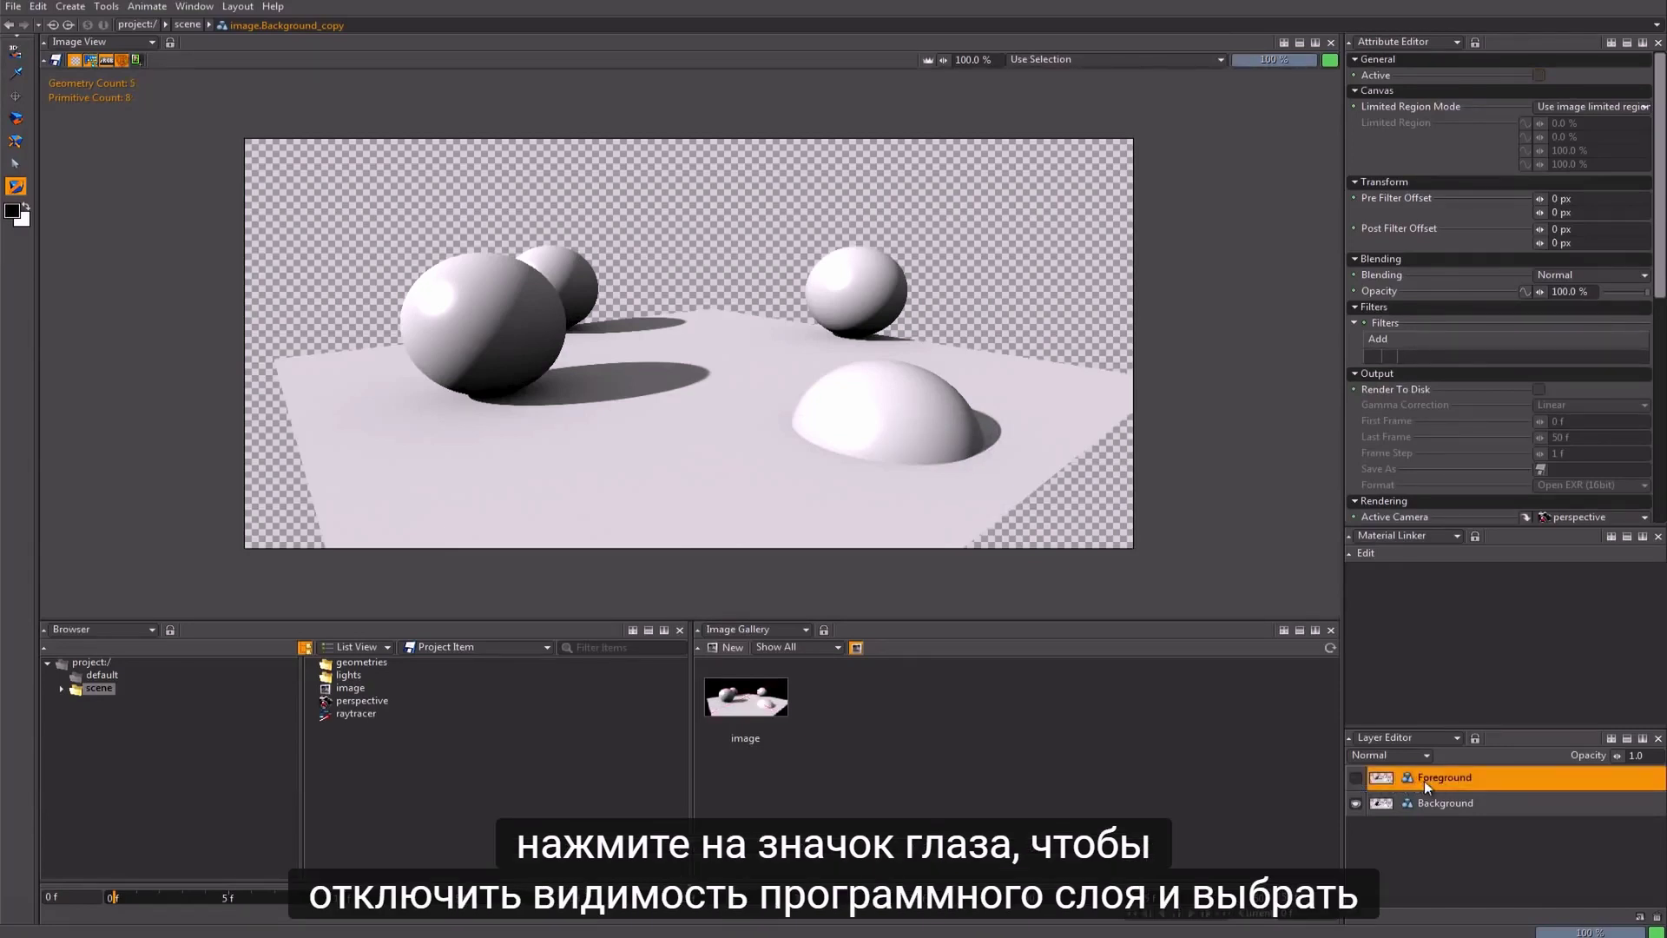
left_click(1467, 805)
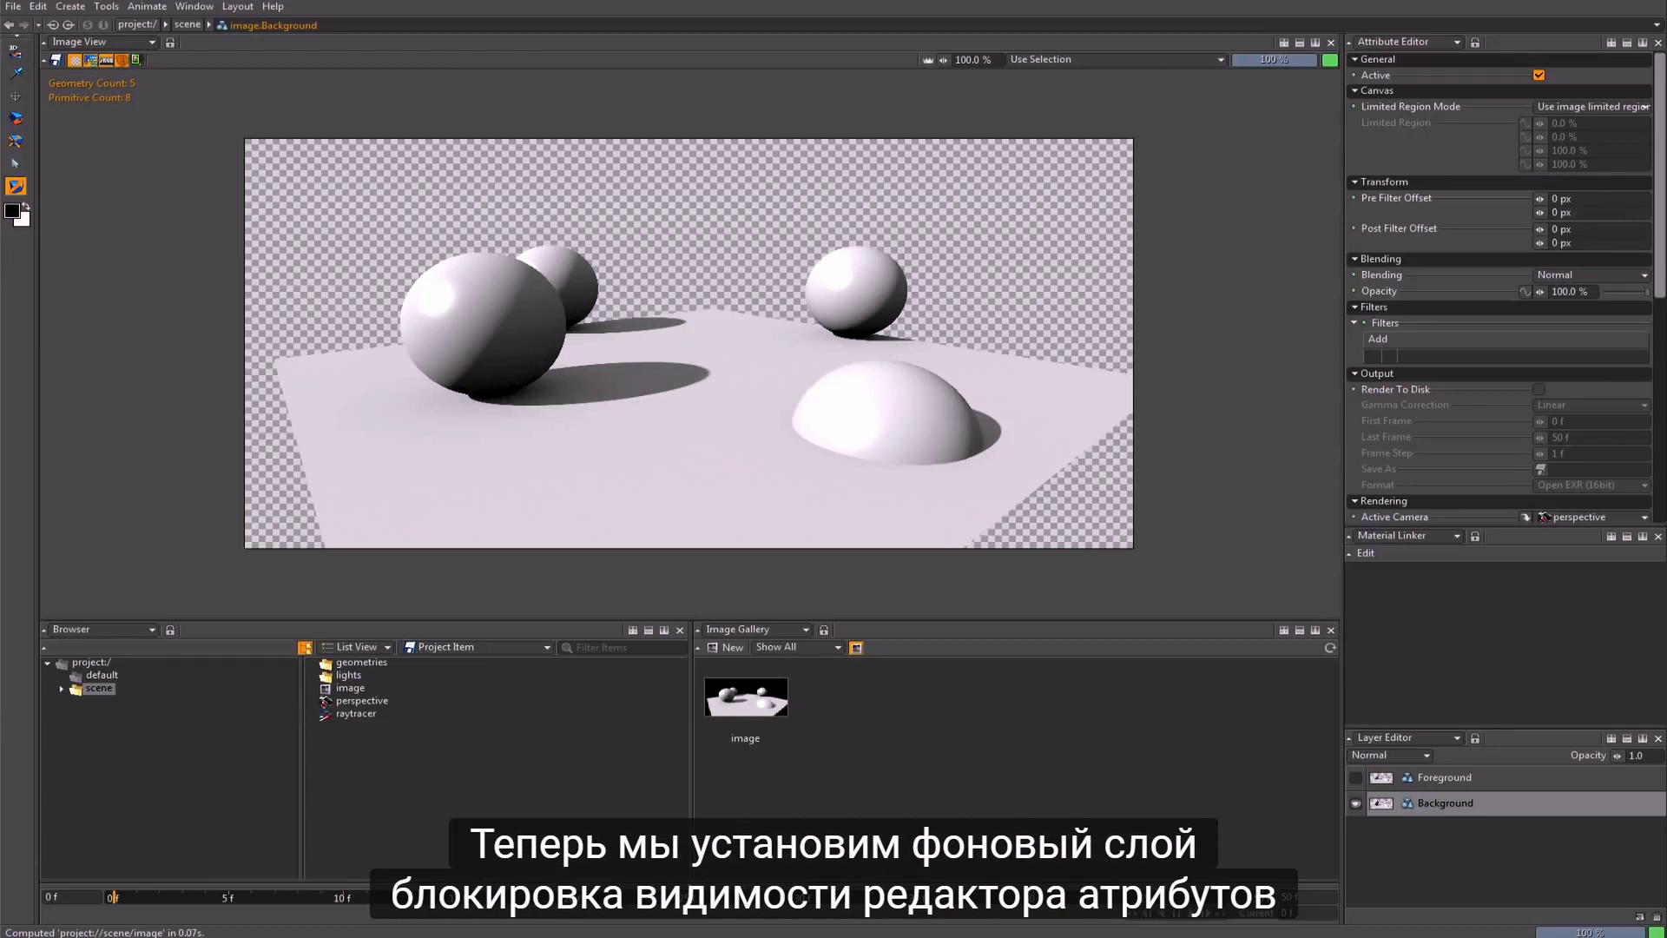
left_click(1476, 42)
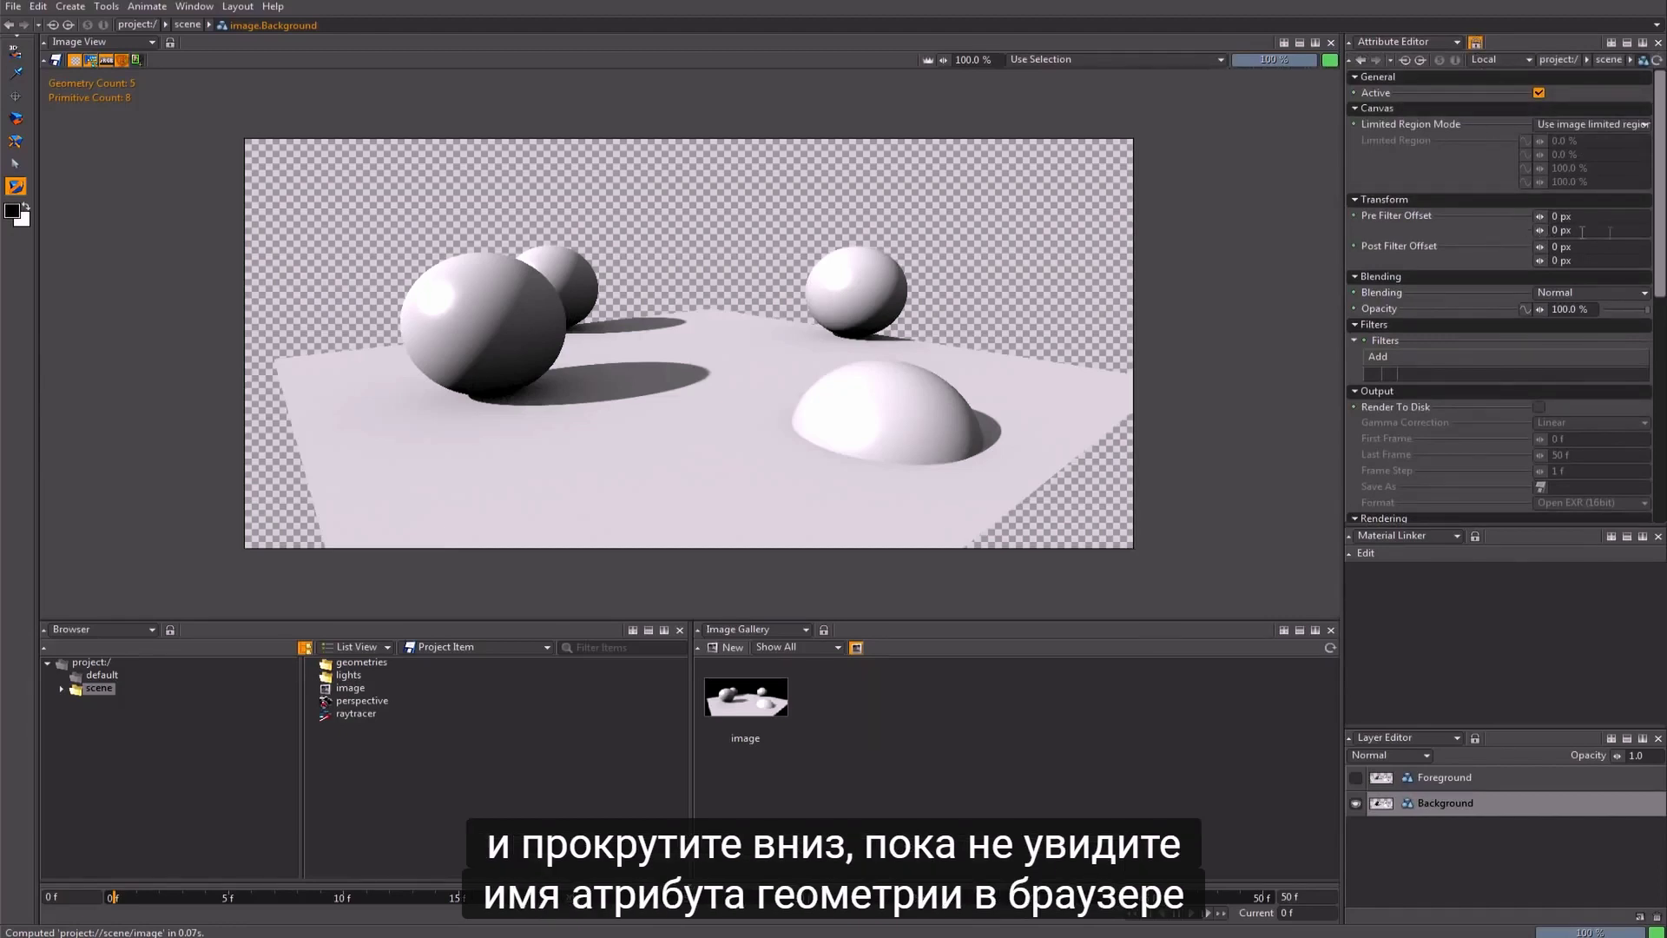
Step: Assign polygrid from the geometries context to the Background layer's Geometries visibility attribute
scroll(1399, 173, "down", 8)
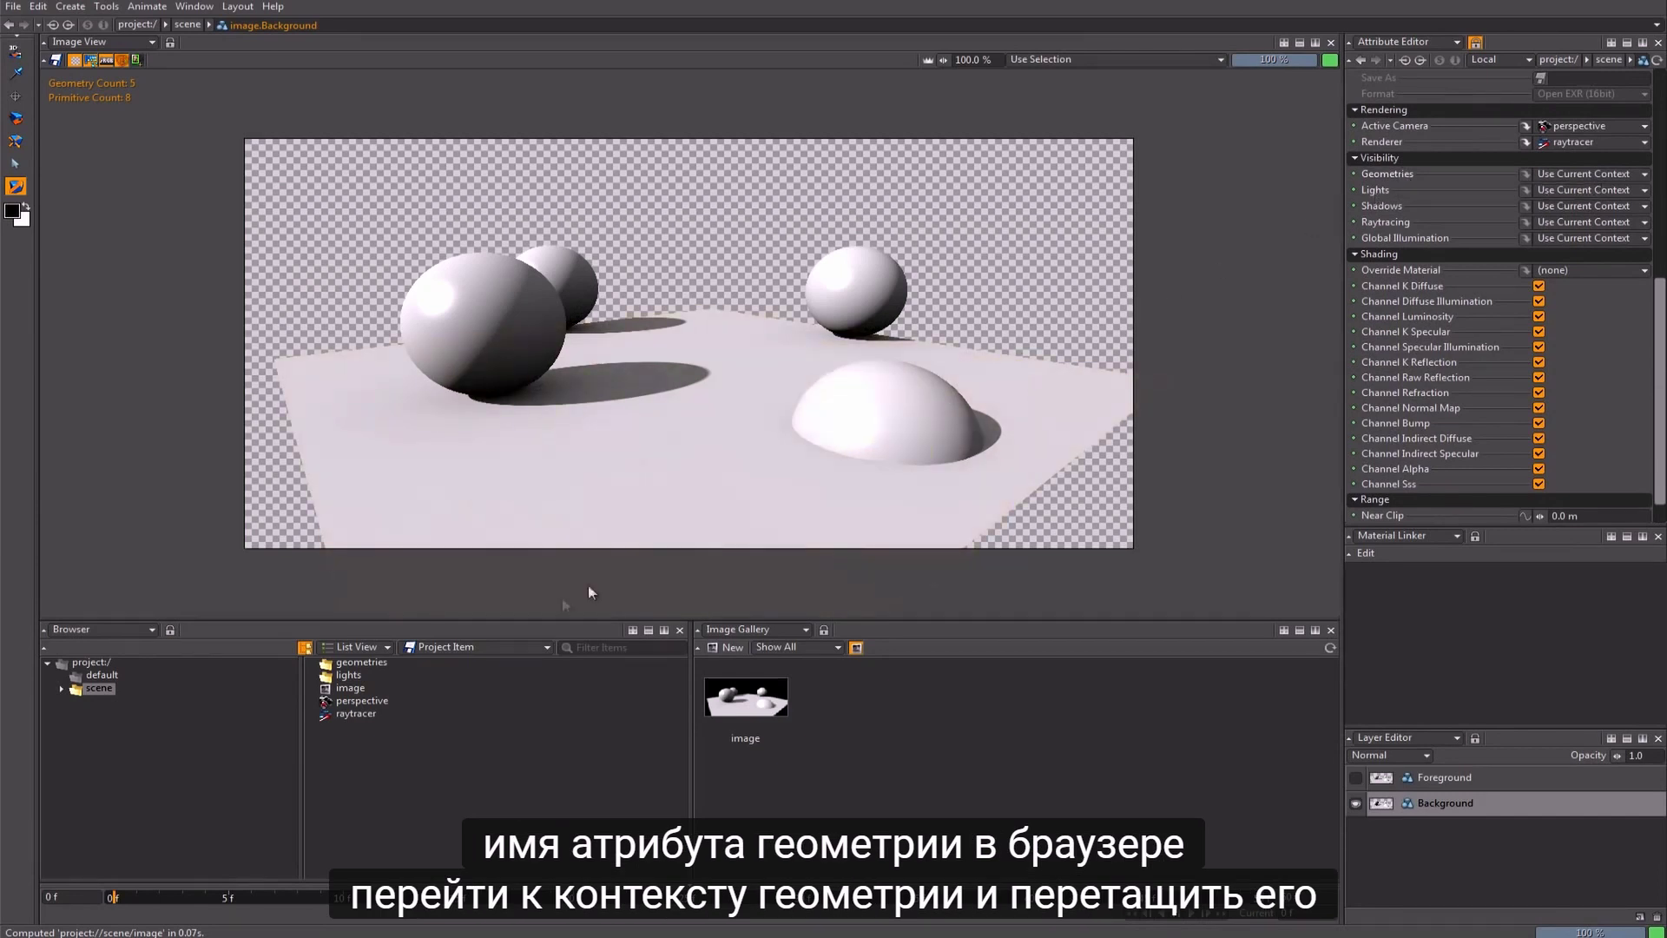
double_click(362, 664)
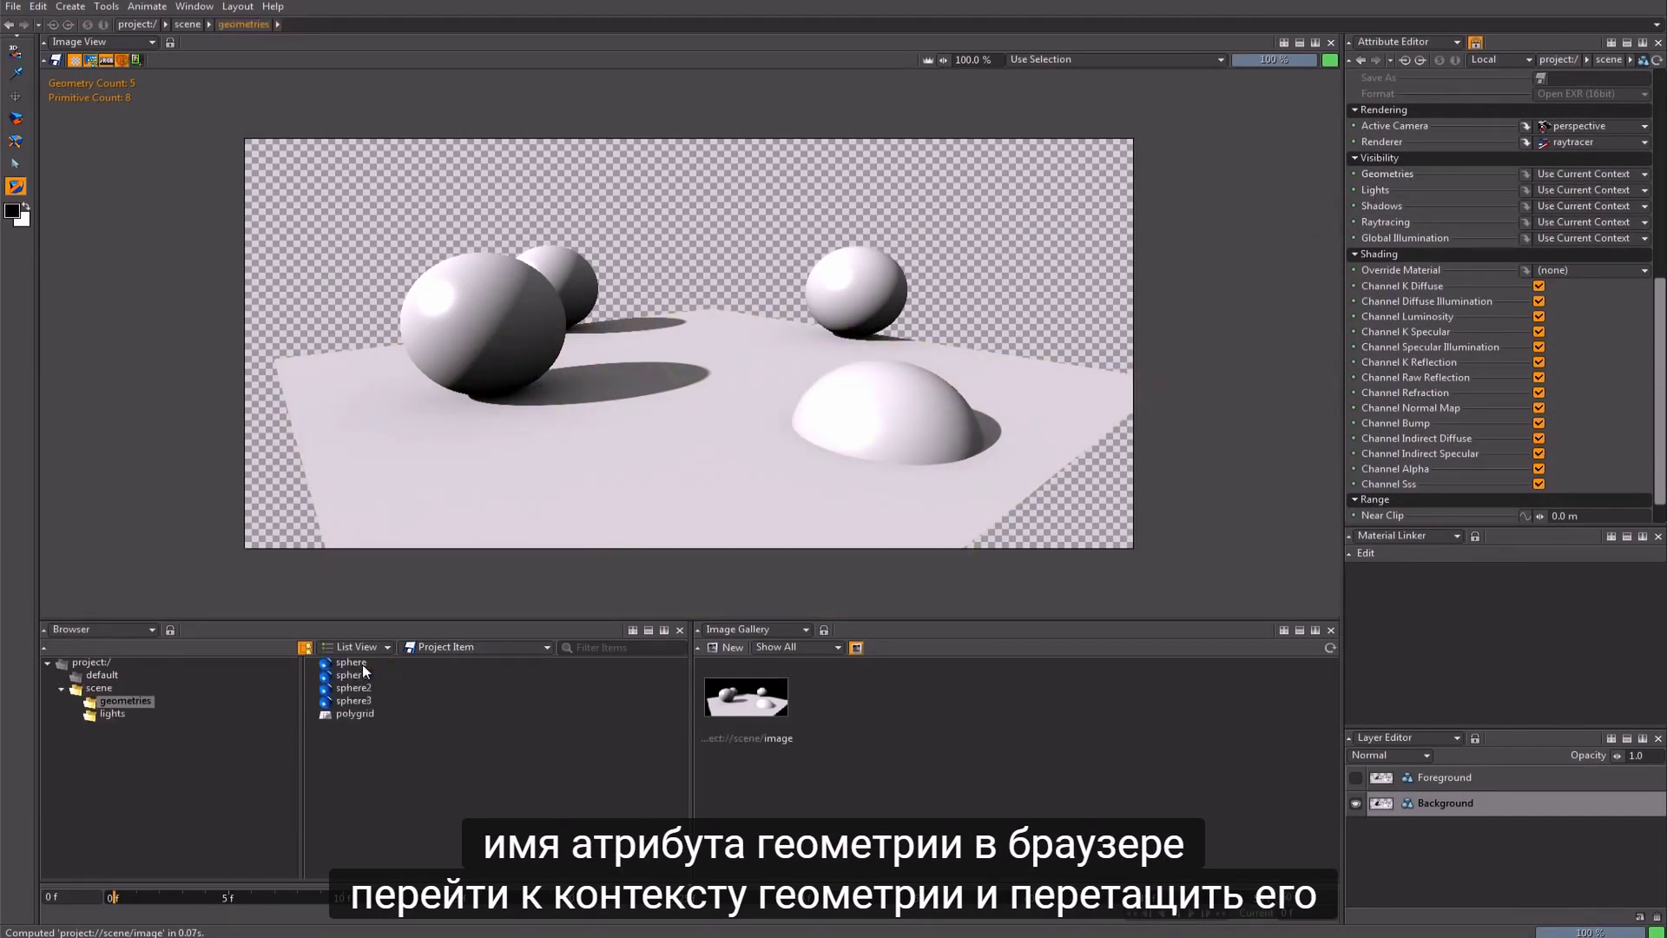
left_click(351, 715)
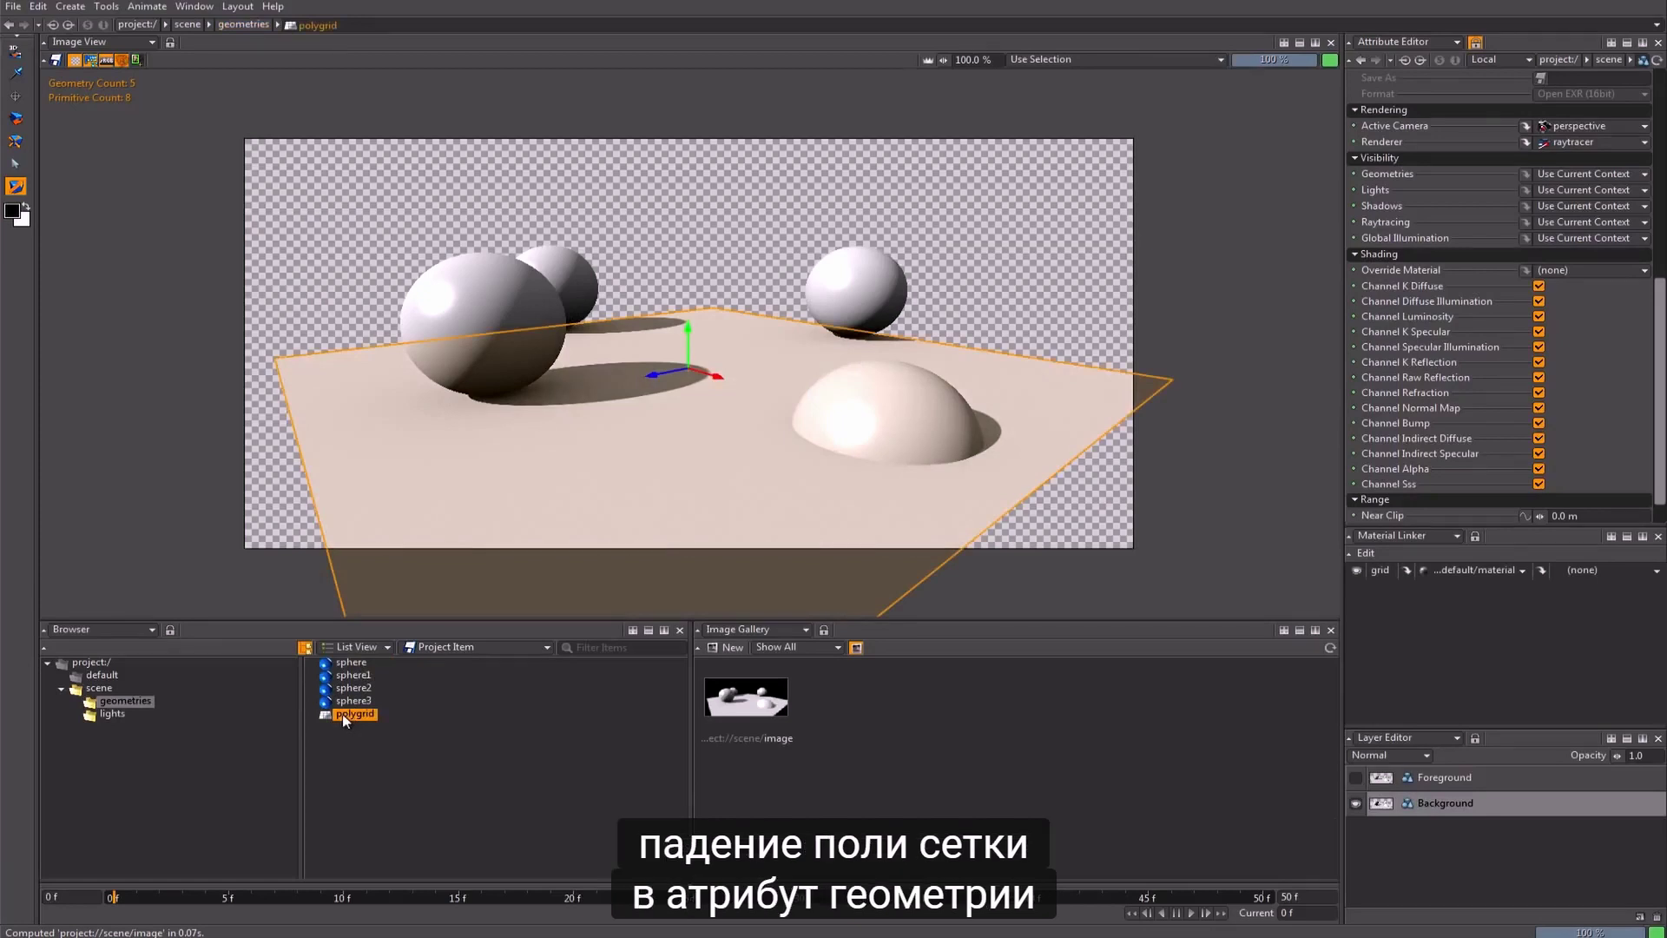
left_click_drag(346, 717, 1588, 174)
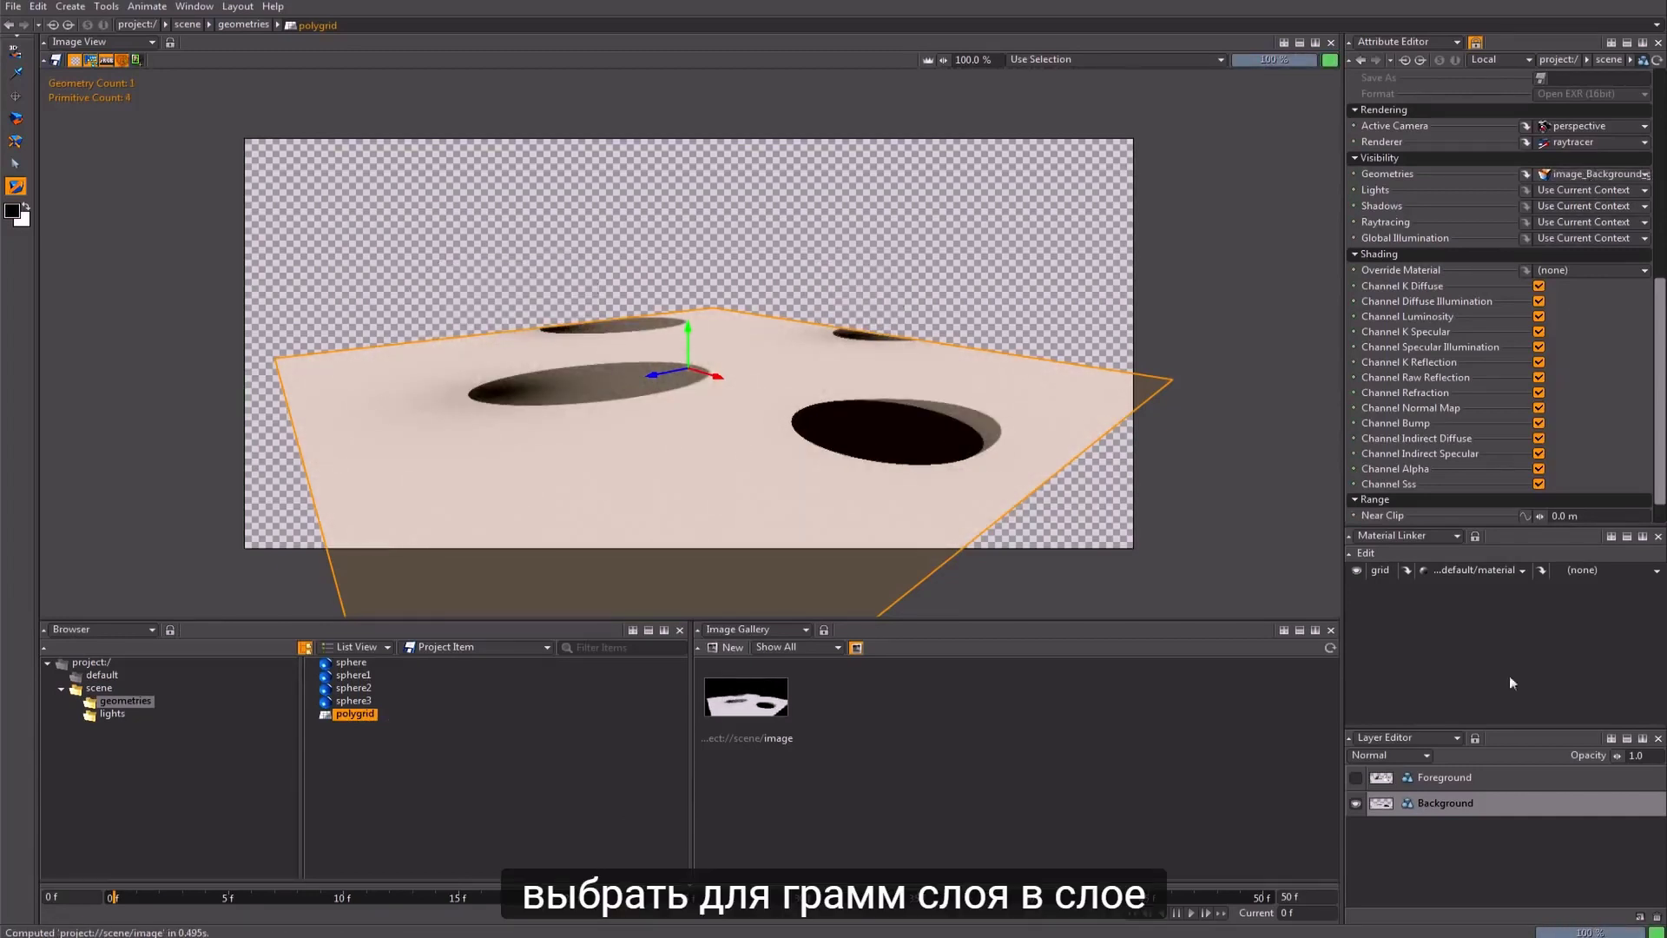
Step: Turn the Foreground layer's visibility back on and lock the Attribute Editor on that layer
left_click(1463, 778)
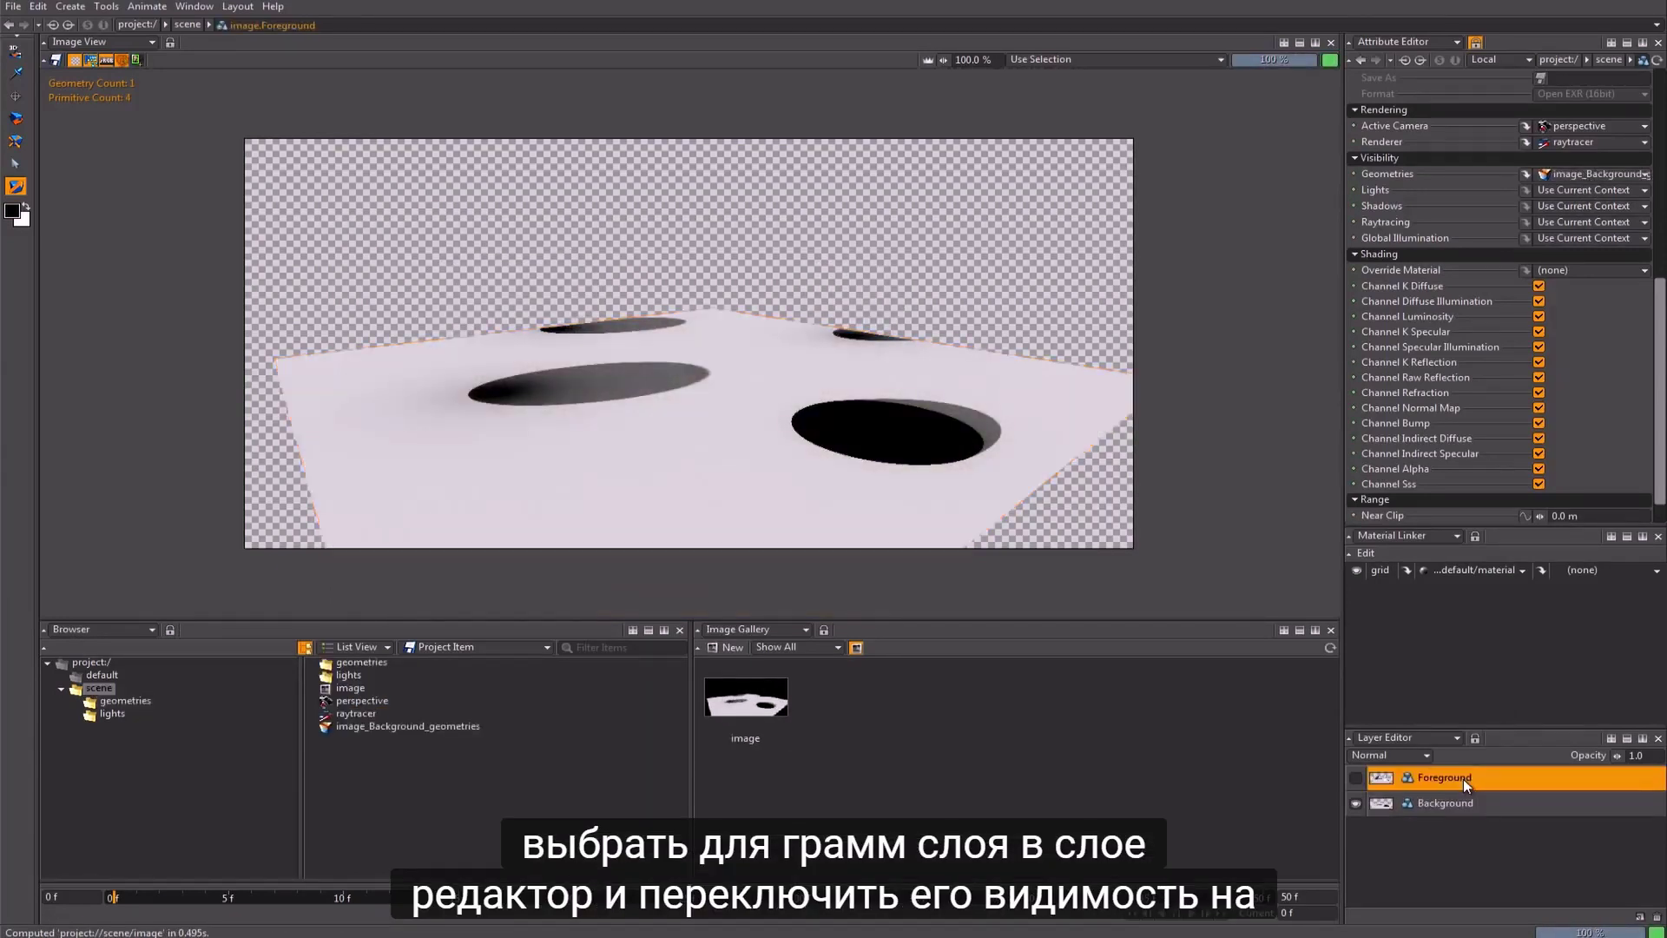
left_click(1355, 779)
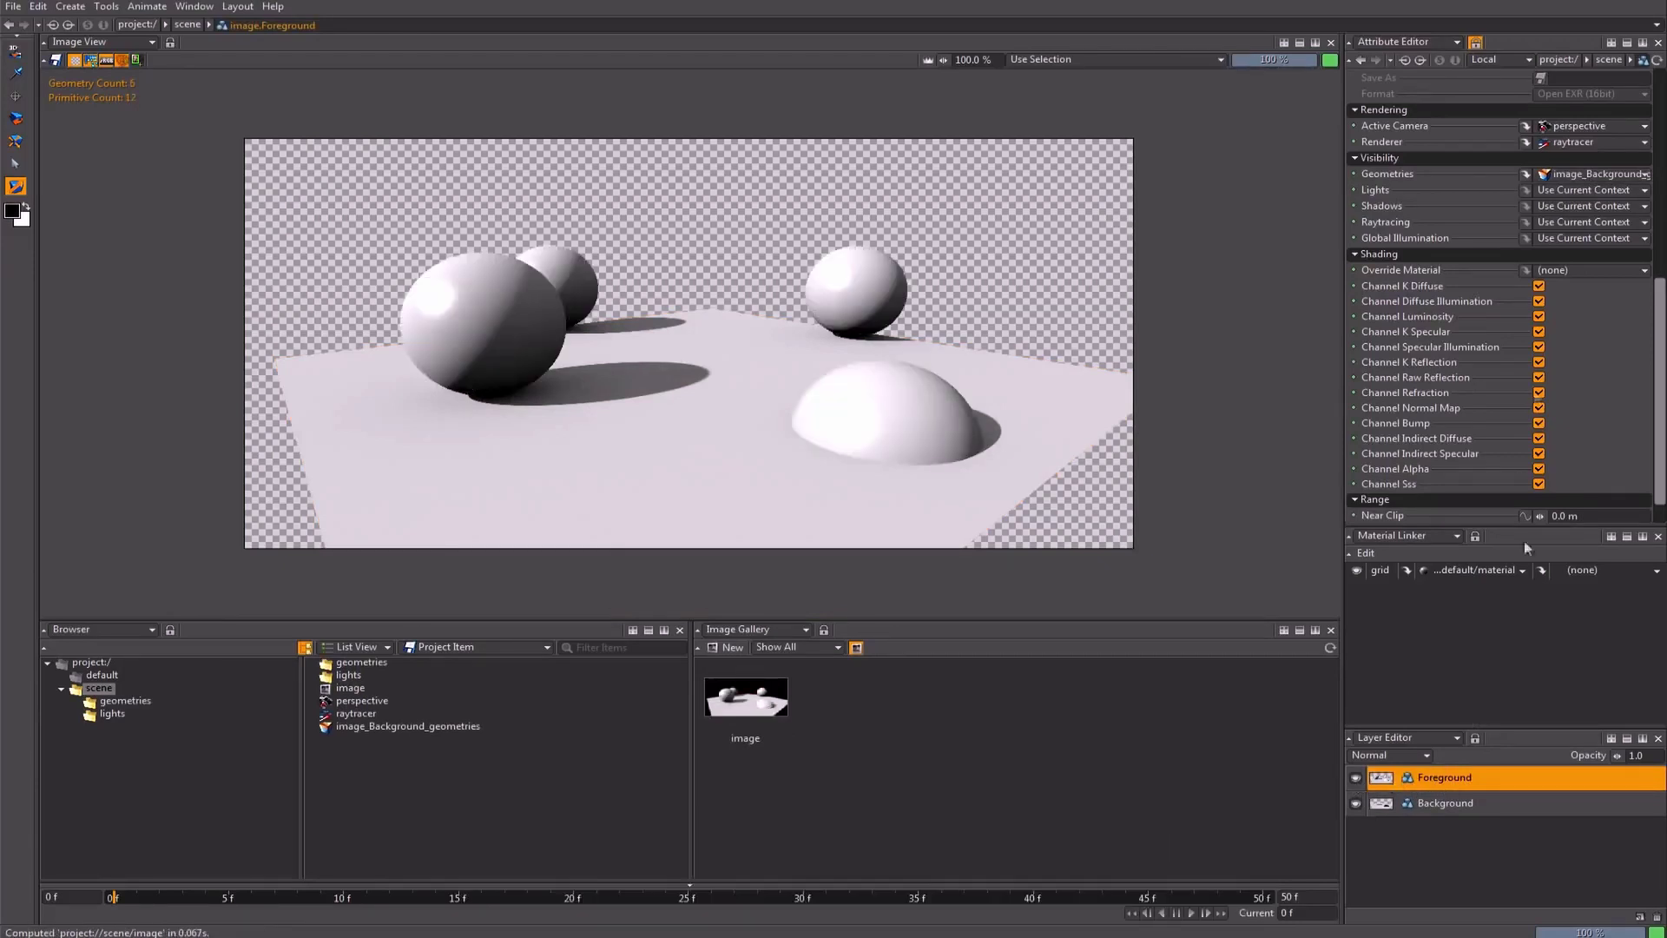
left_click(1477, 42)
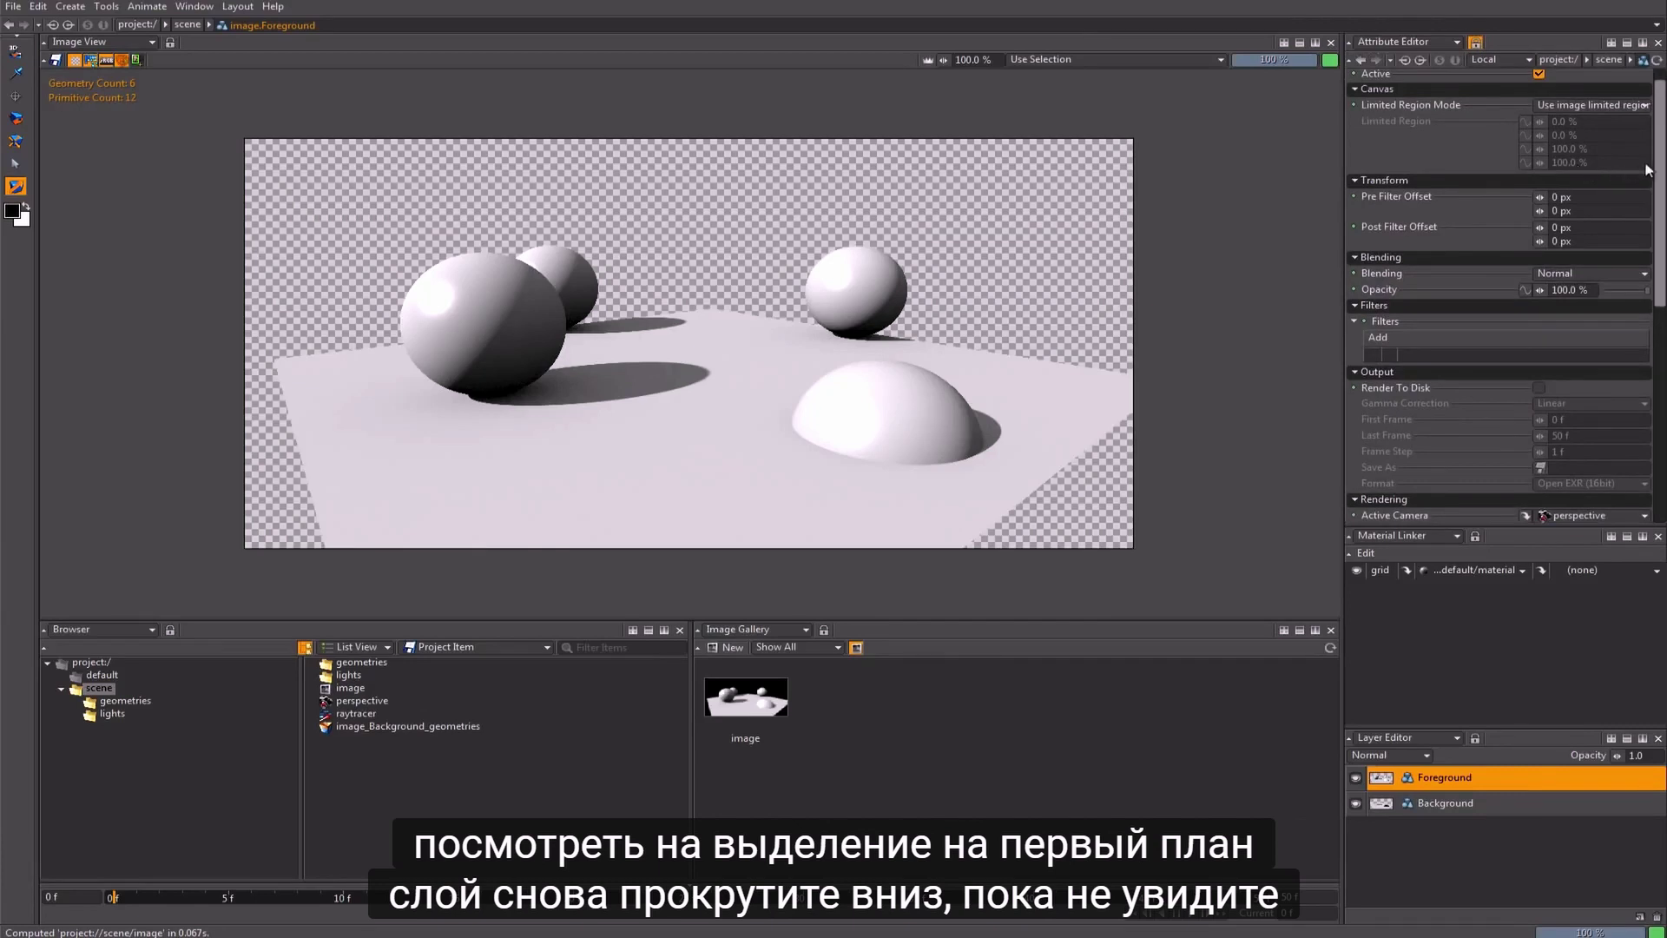
Step: Assign all four spheres from the geometries context to the Foreground layer's Geometries visibility attribute
scroll(1482, 261, "down", 5)
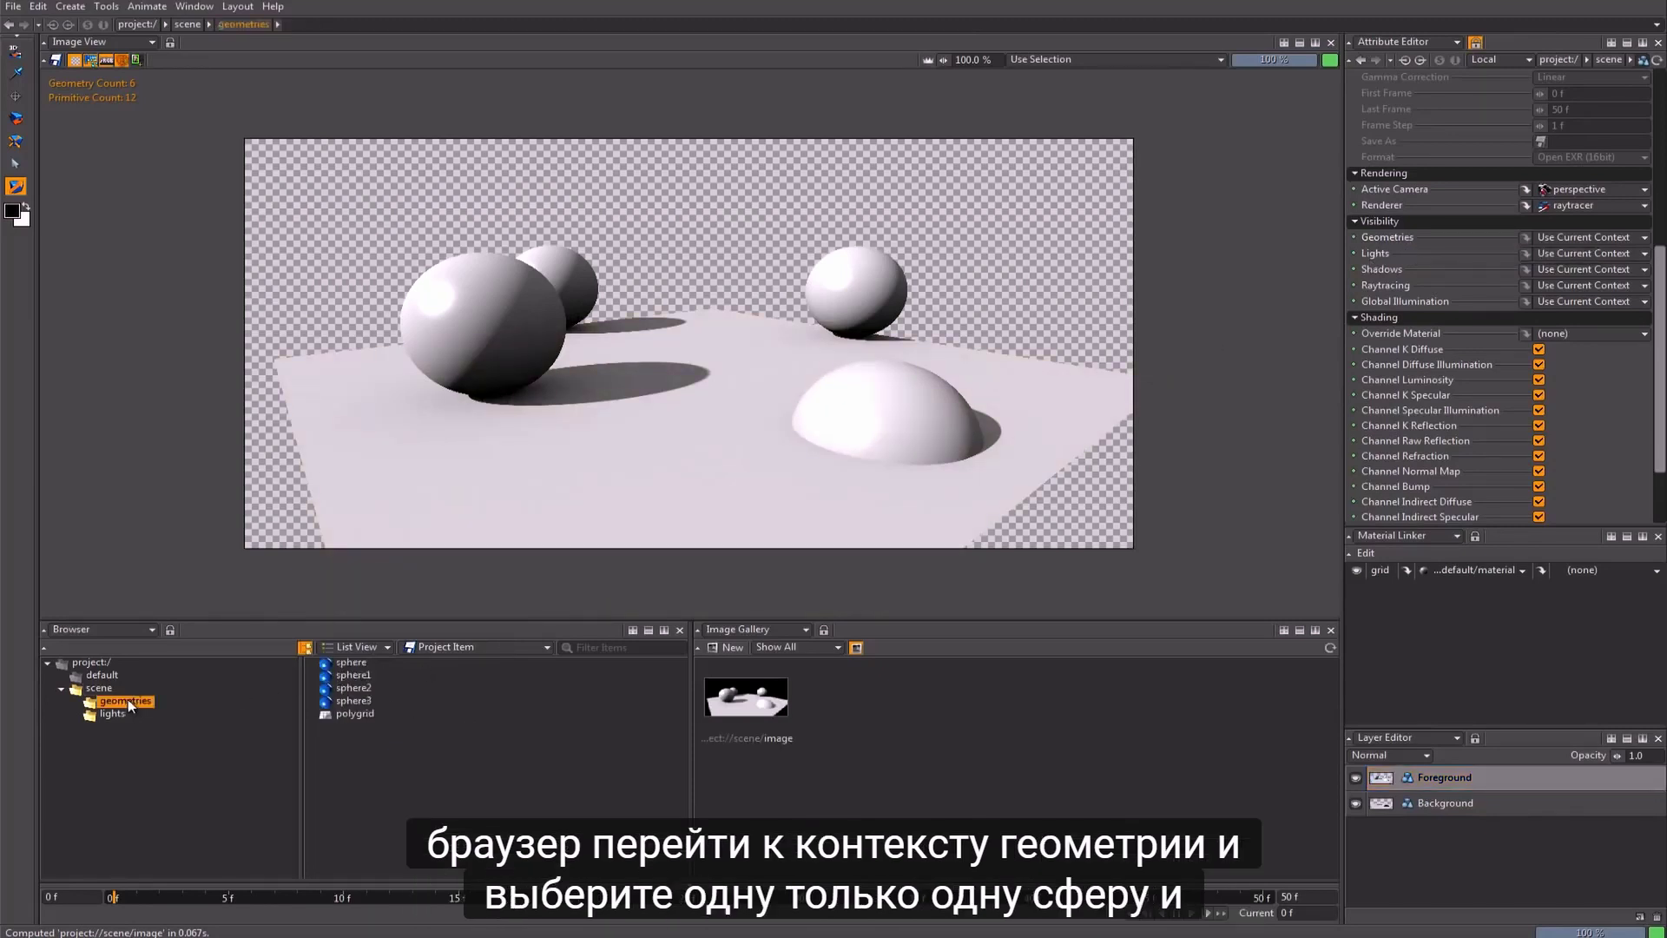
left_click(349, 663)
left_click(353, 676, "ctrl")
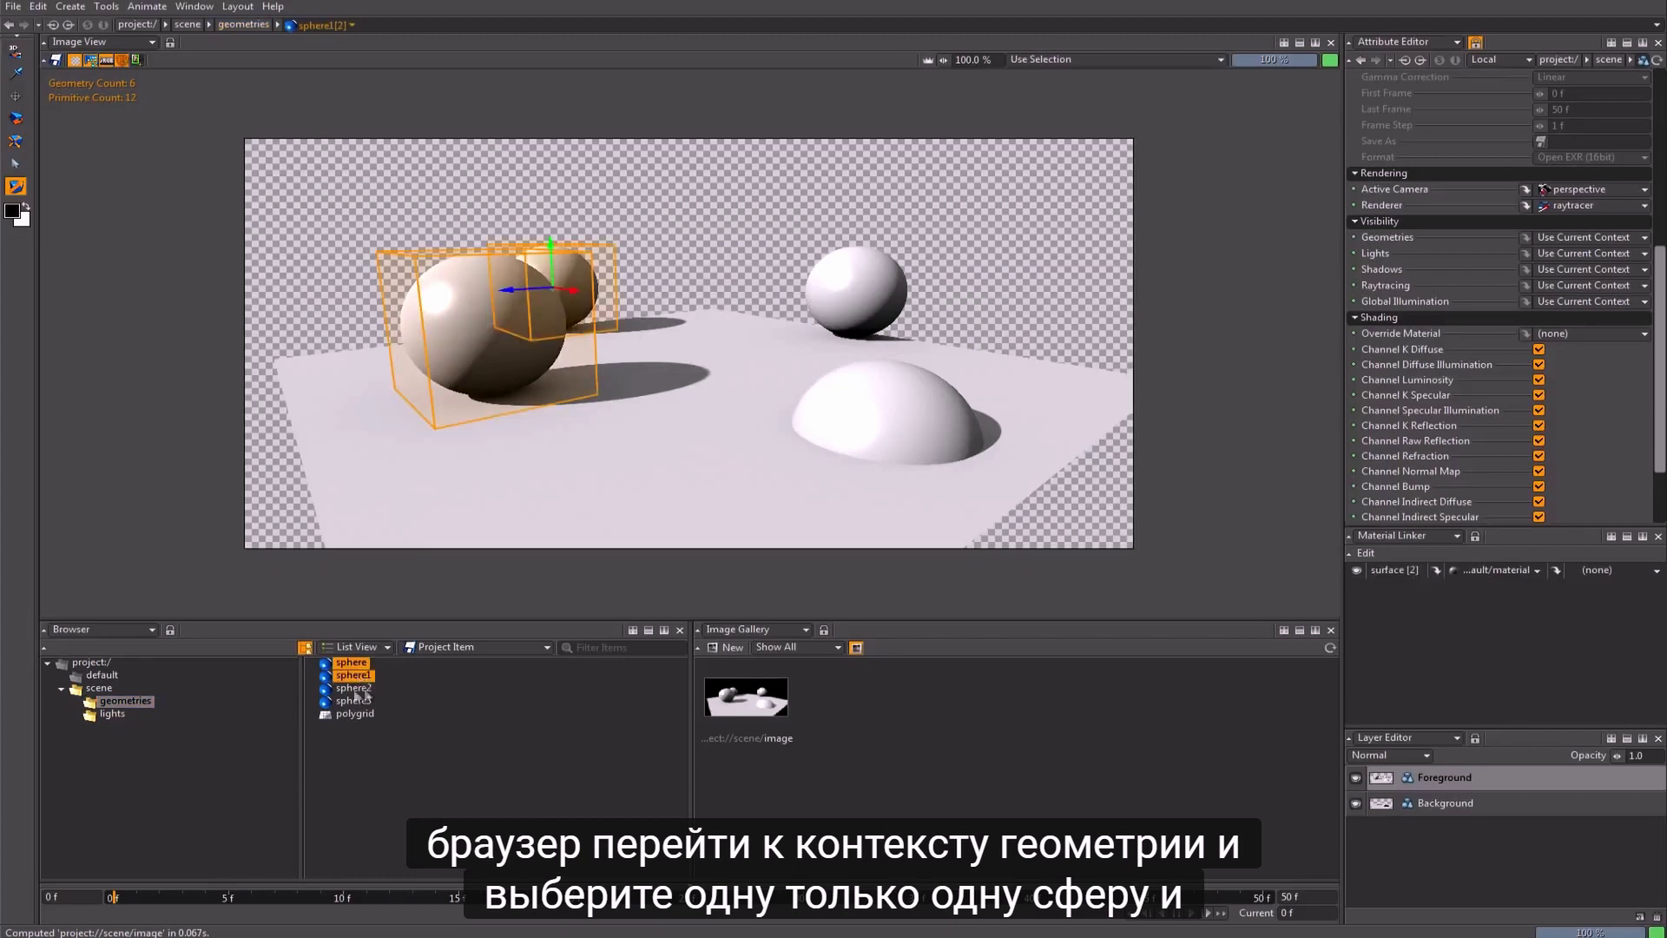
left_click(353, 689, "ctrl")
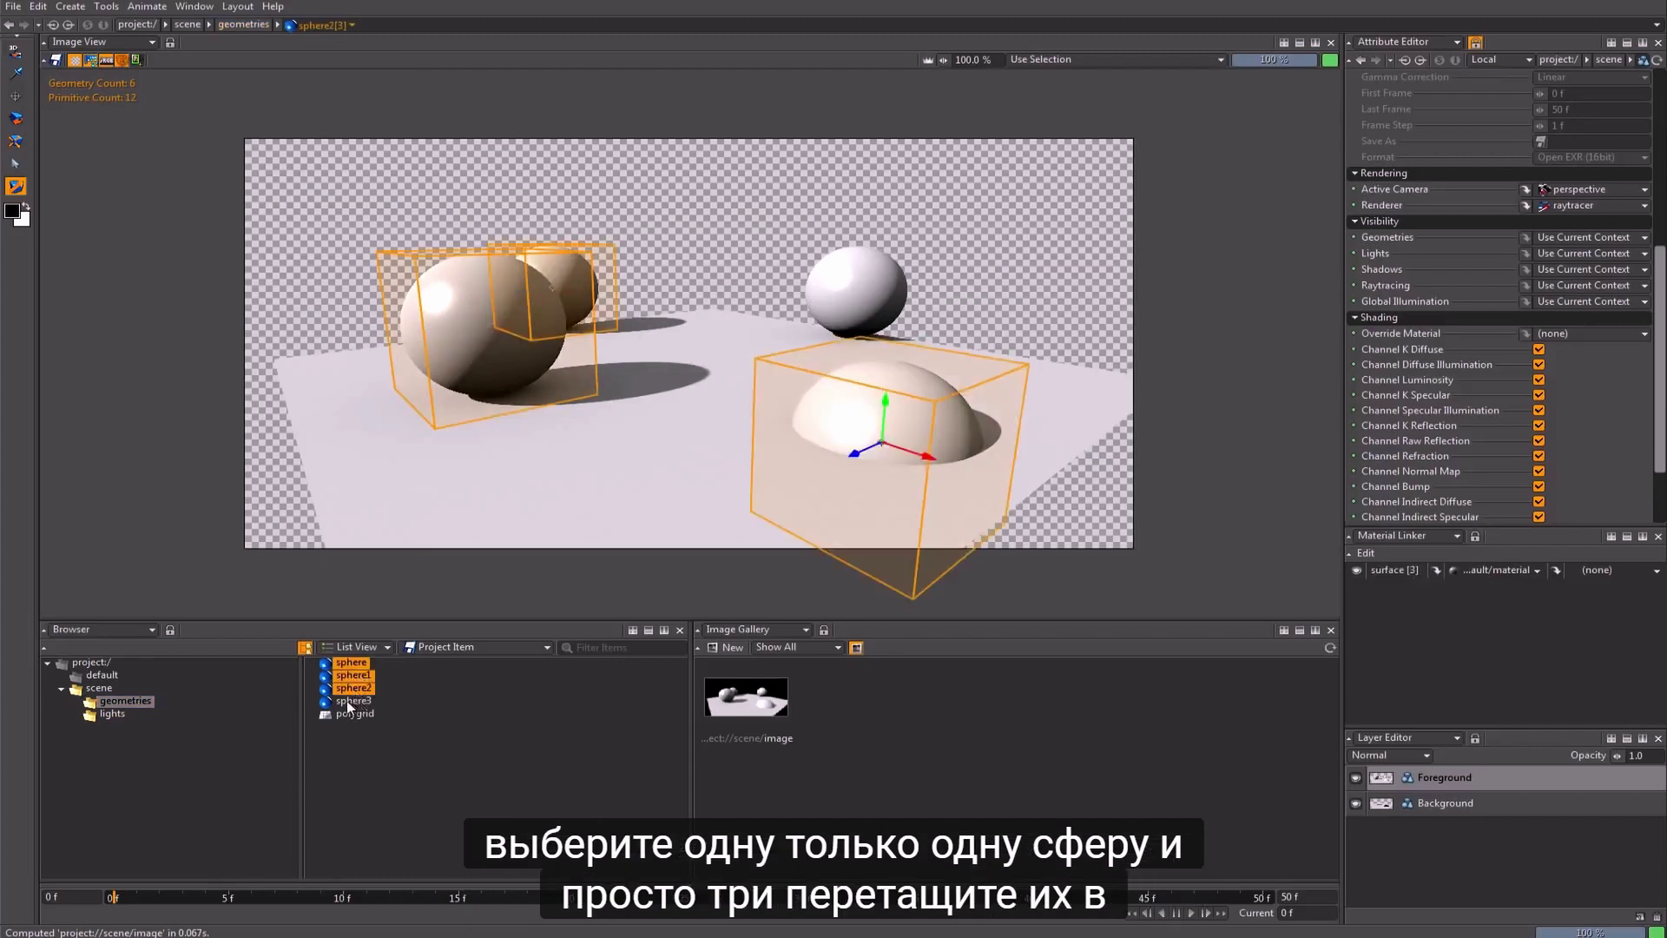
left_click(346, 700, "ctrl")
left_click_drag(346, 700, 1558, 236)
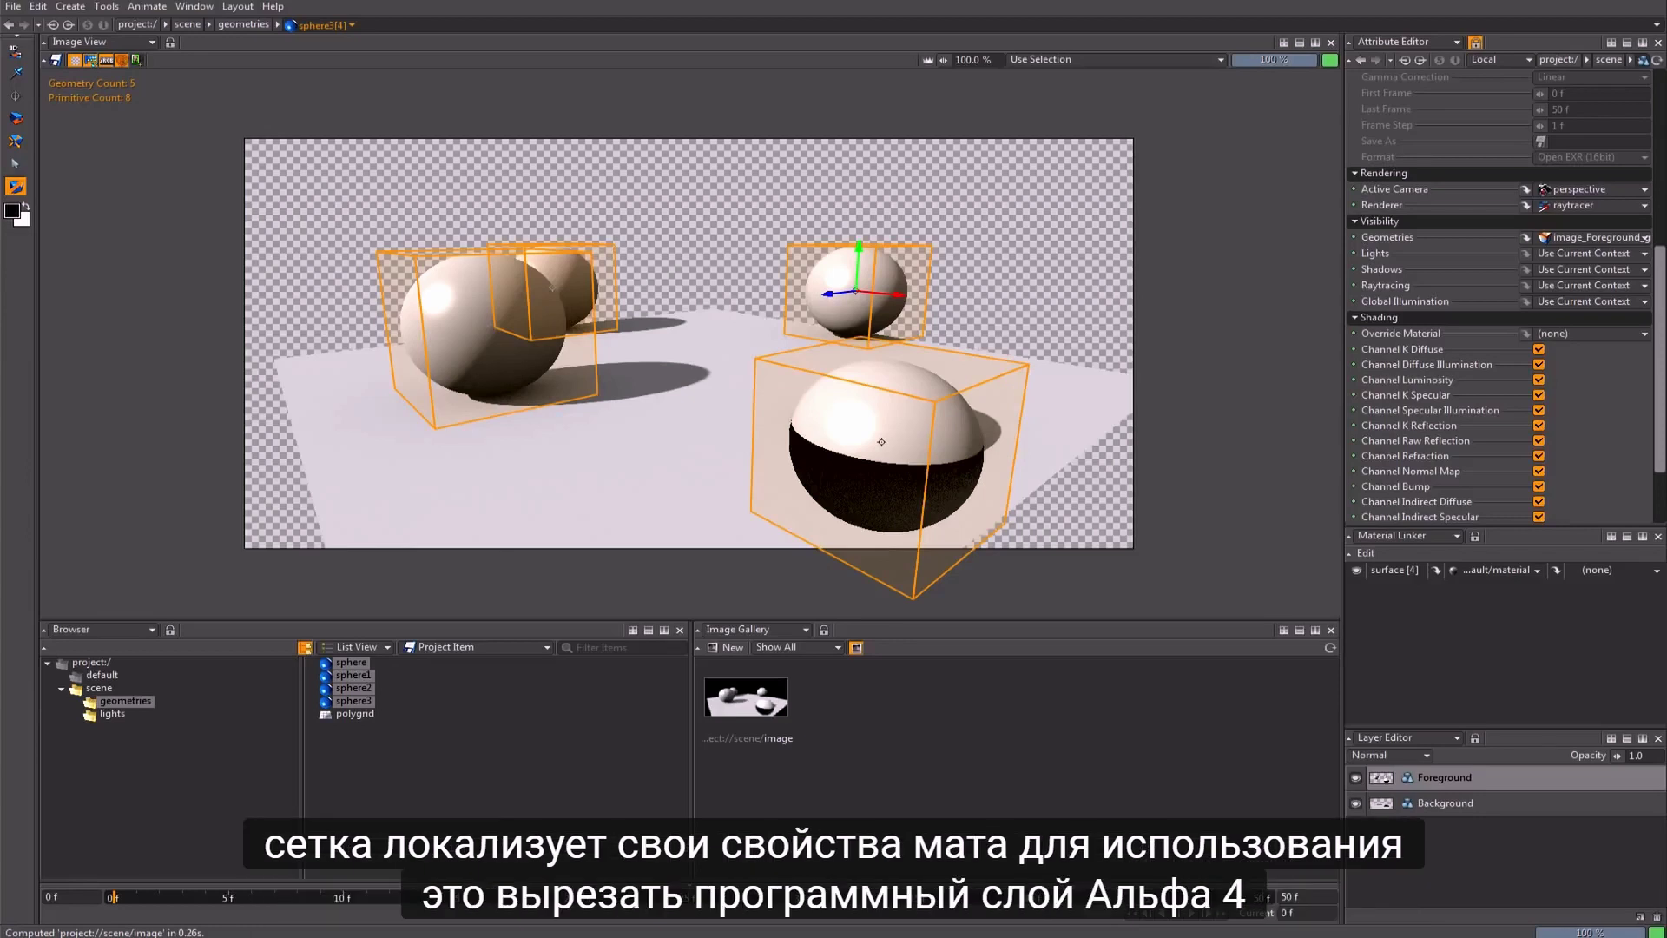
Step: Instantiate the polygrid in the geometries context
left_click(349, 714)
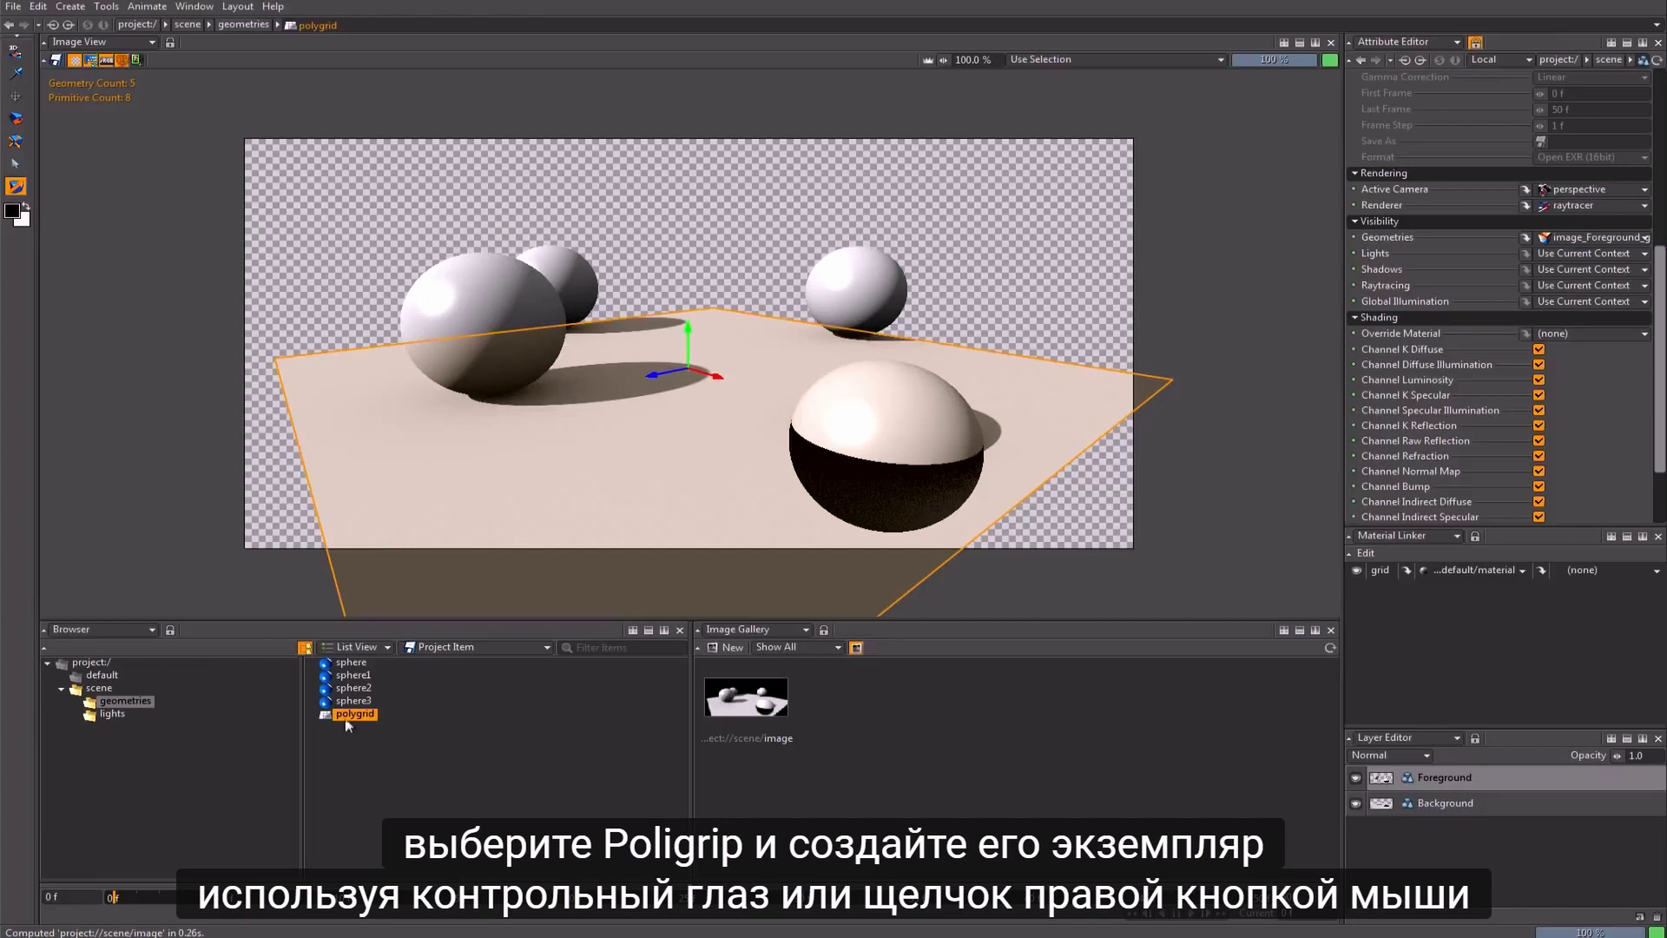
right_click(350, 715)
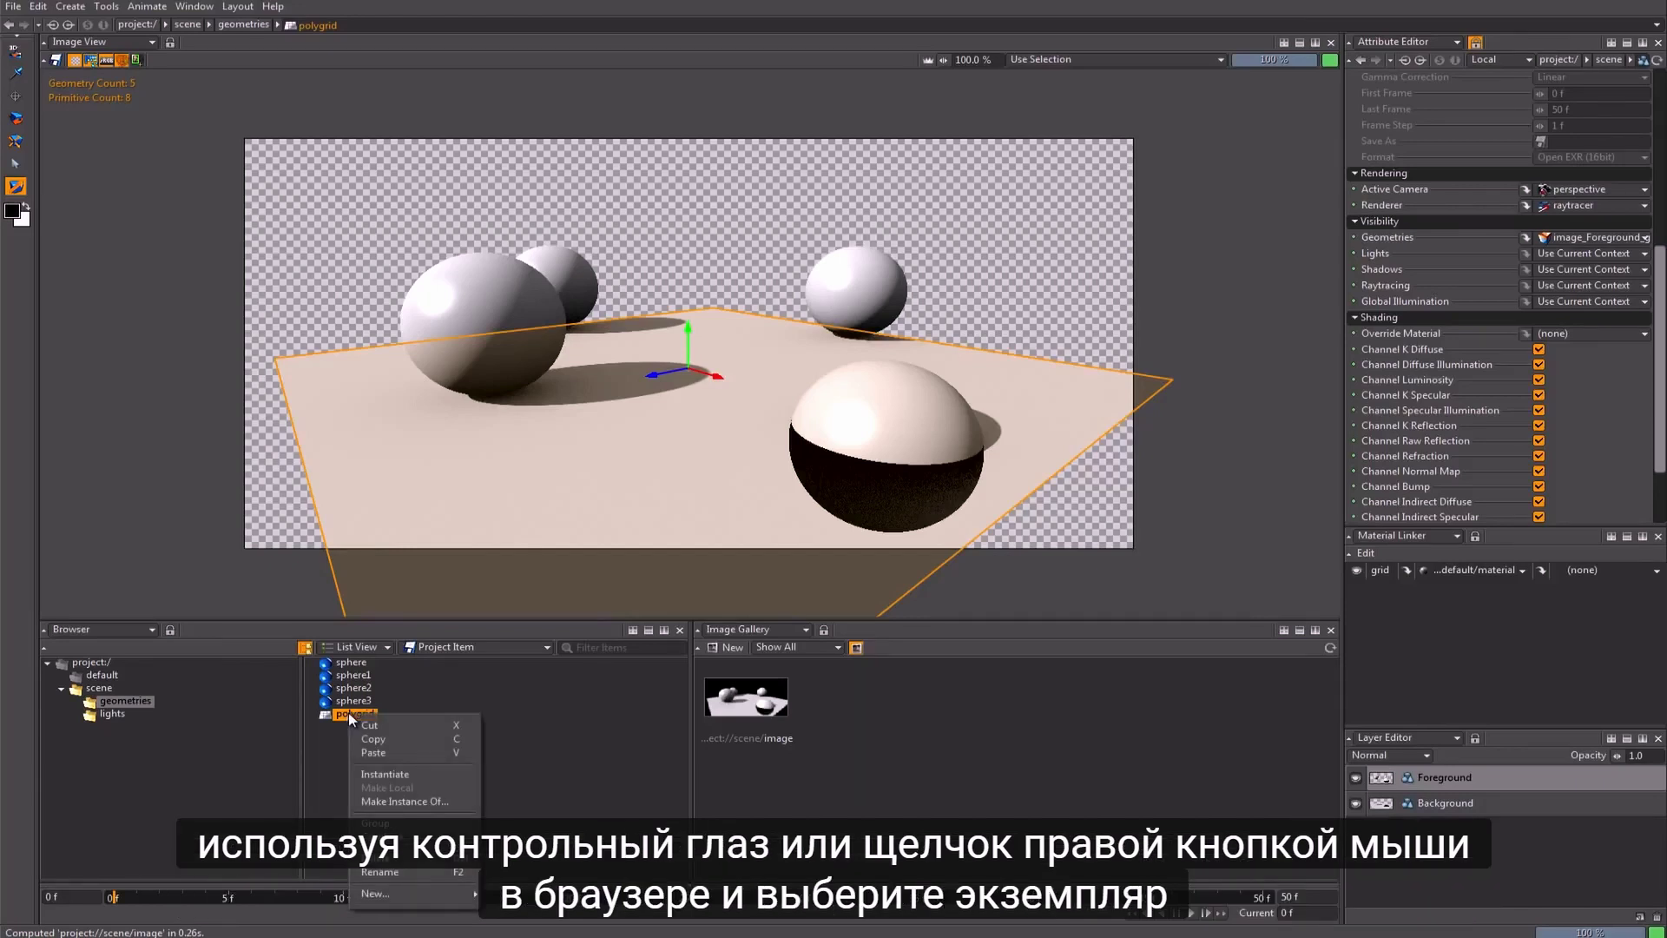
left_click(401, 774)
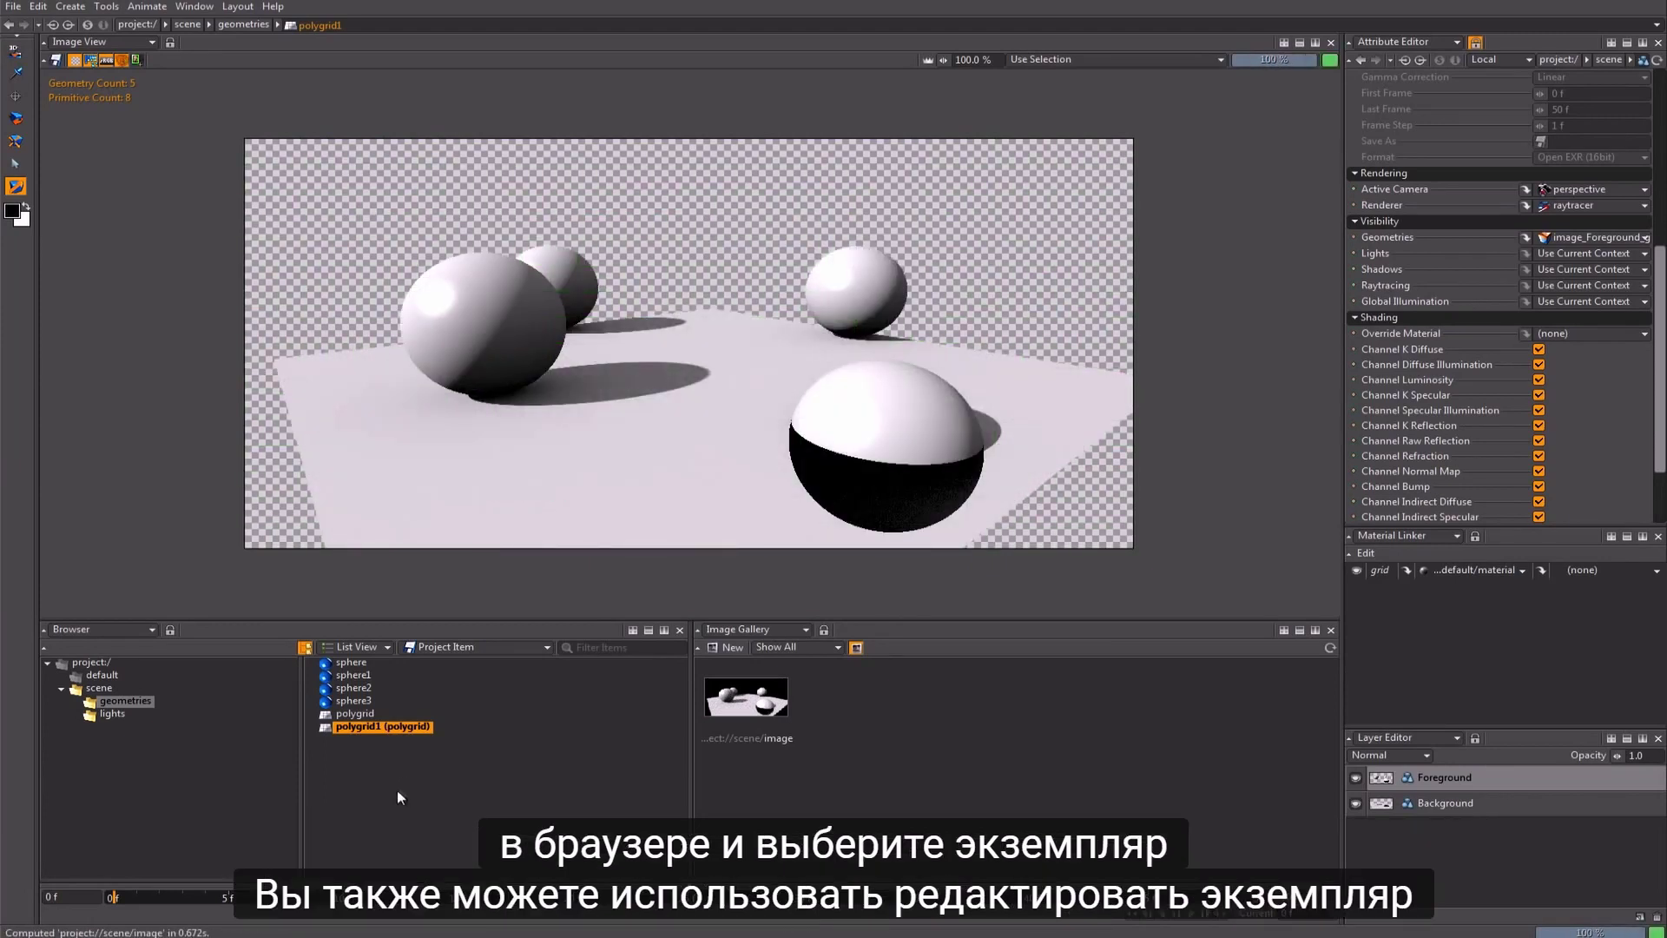
left_click(38, 6)
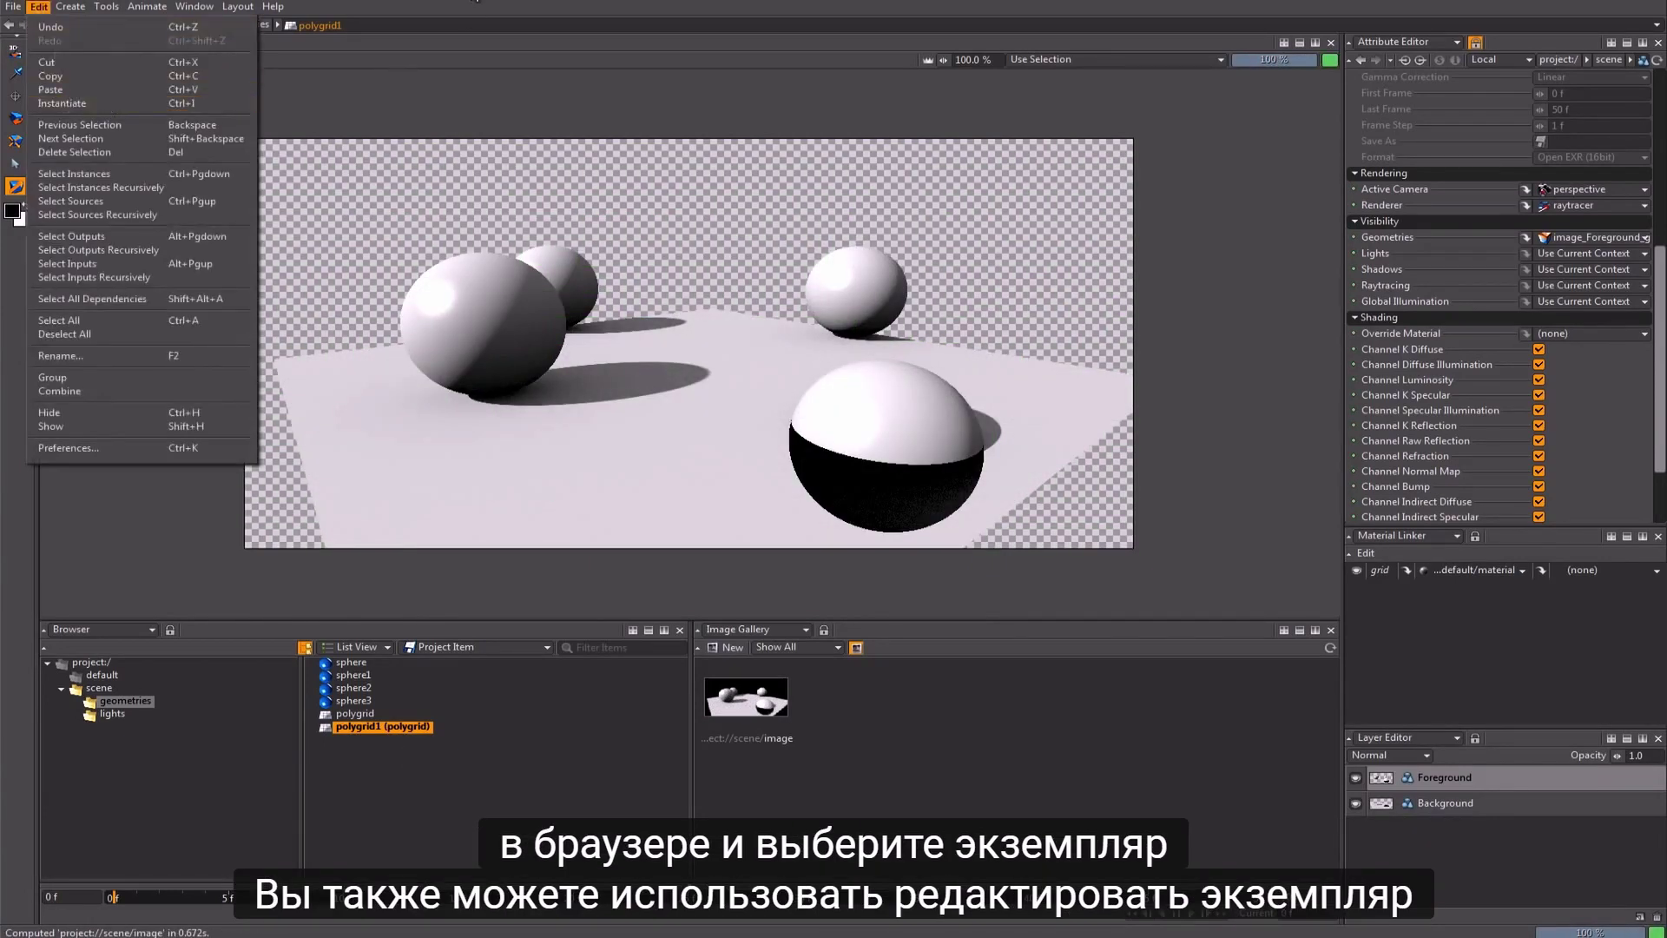
left_click(549, 595)
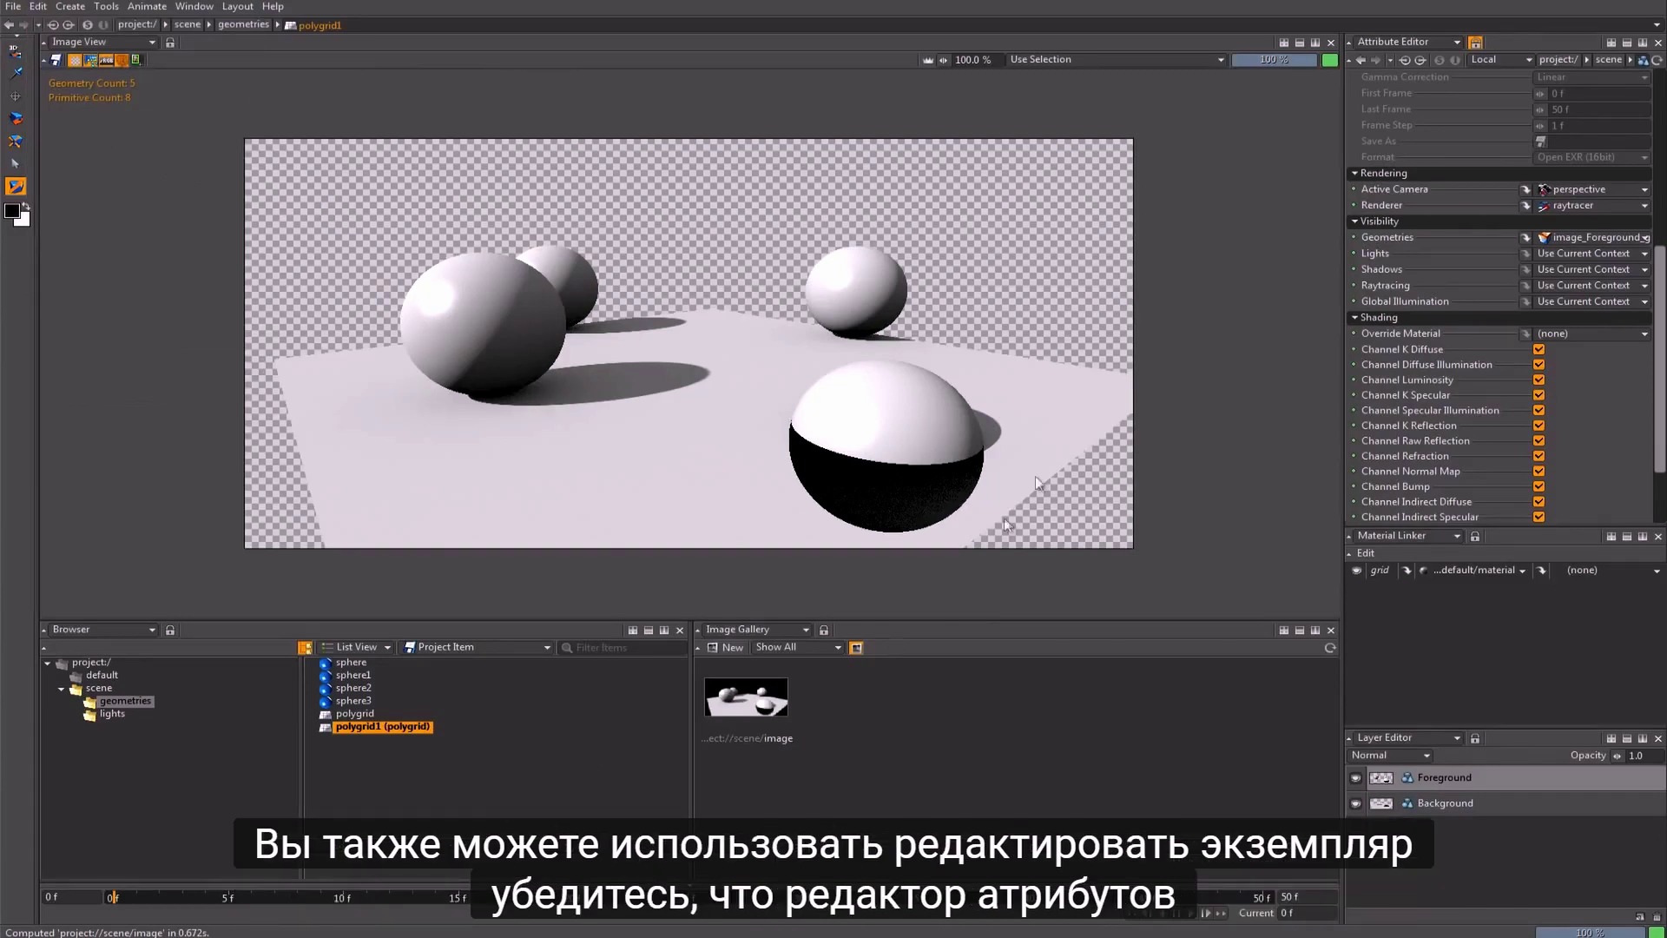
Step: Unlock the Attribute Editor, then localize and enable Matte Object on the polygrid instance
left_click(1474, 43)
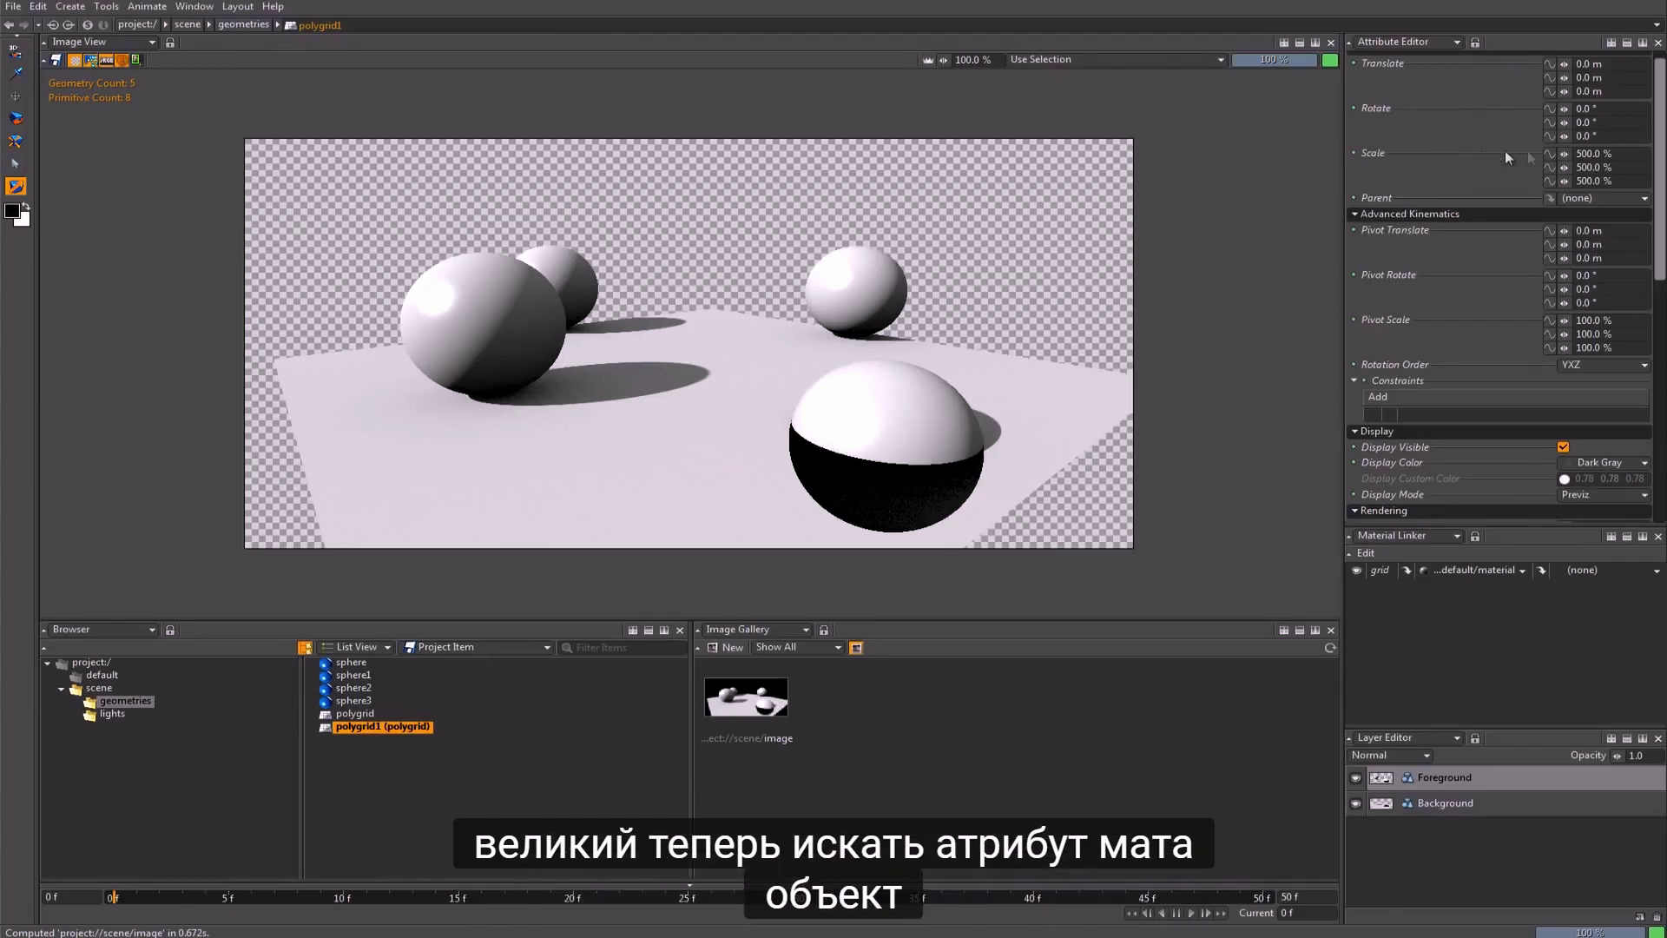
left_click_drag(1659, 140, 1659, 347)
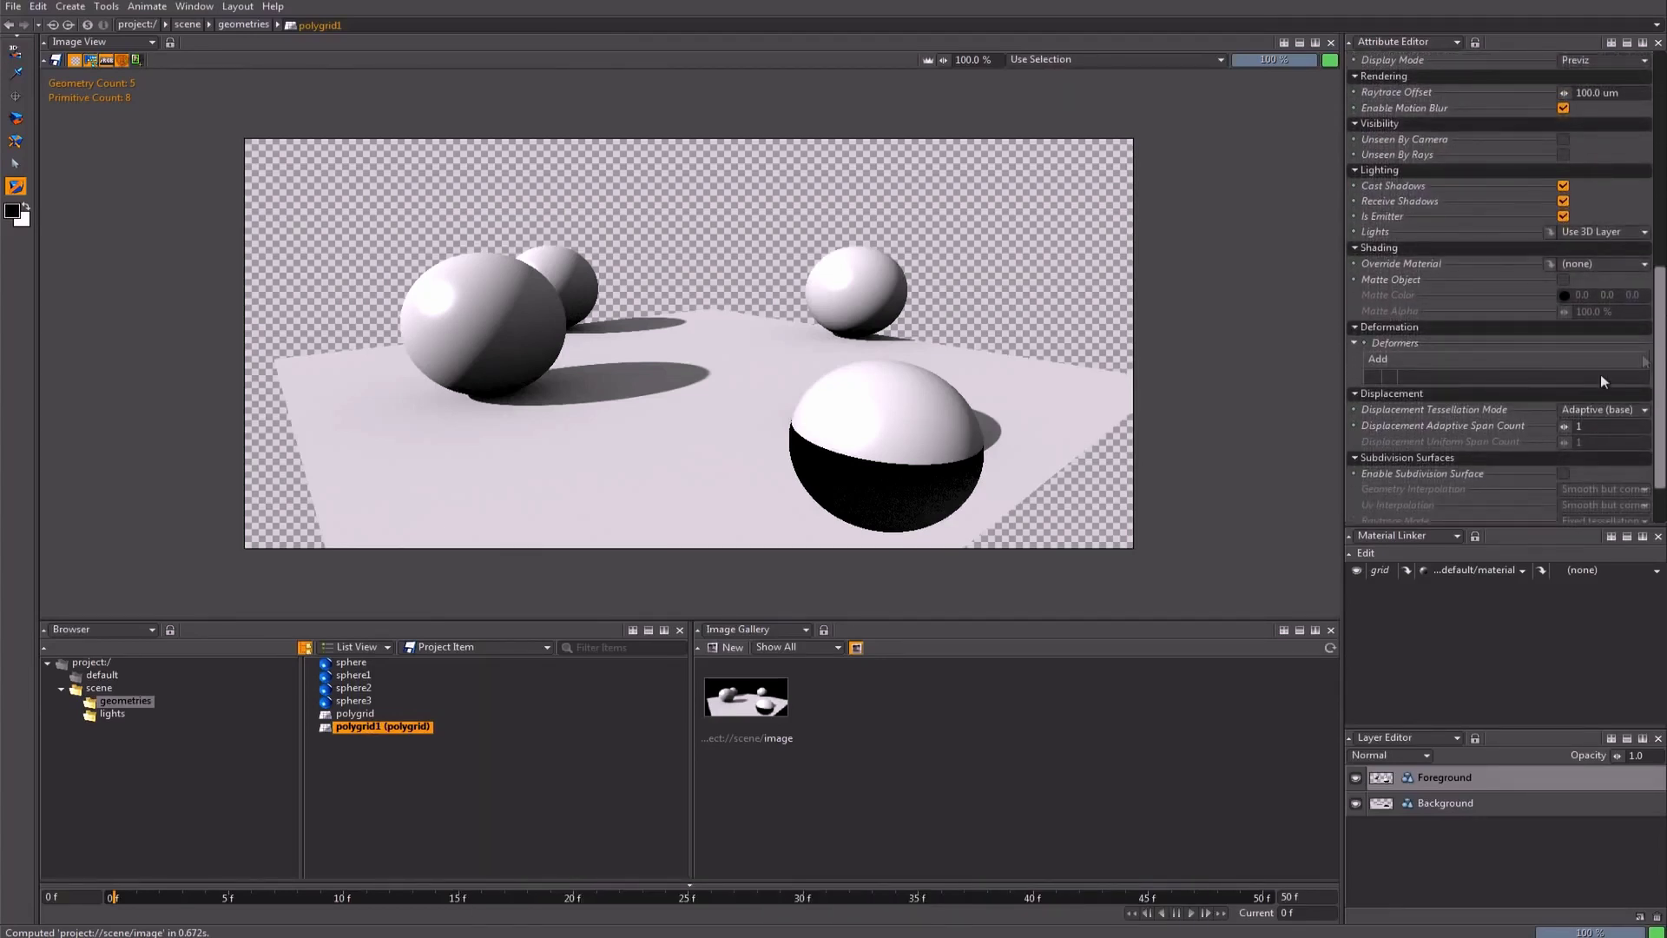
right_click(1408, 281)
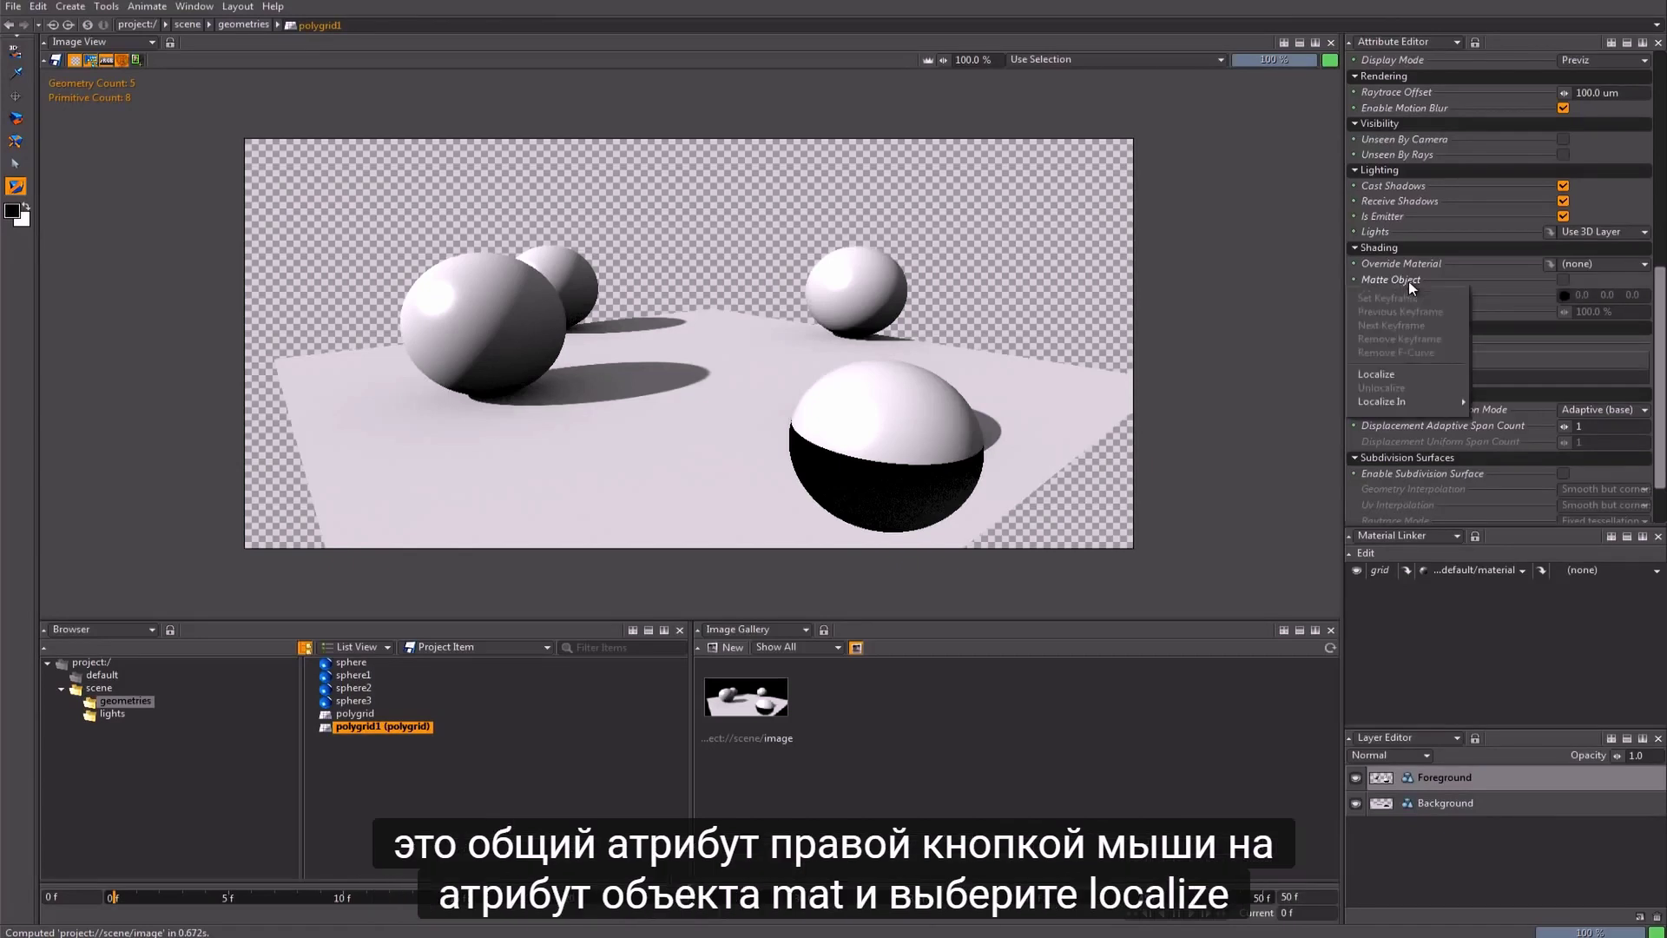
left_click(1404, 375)
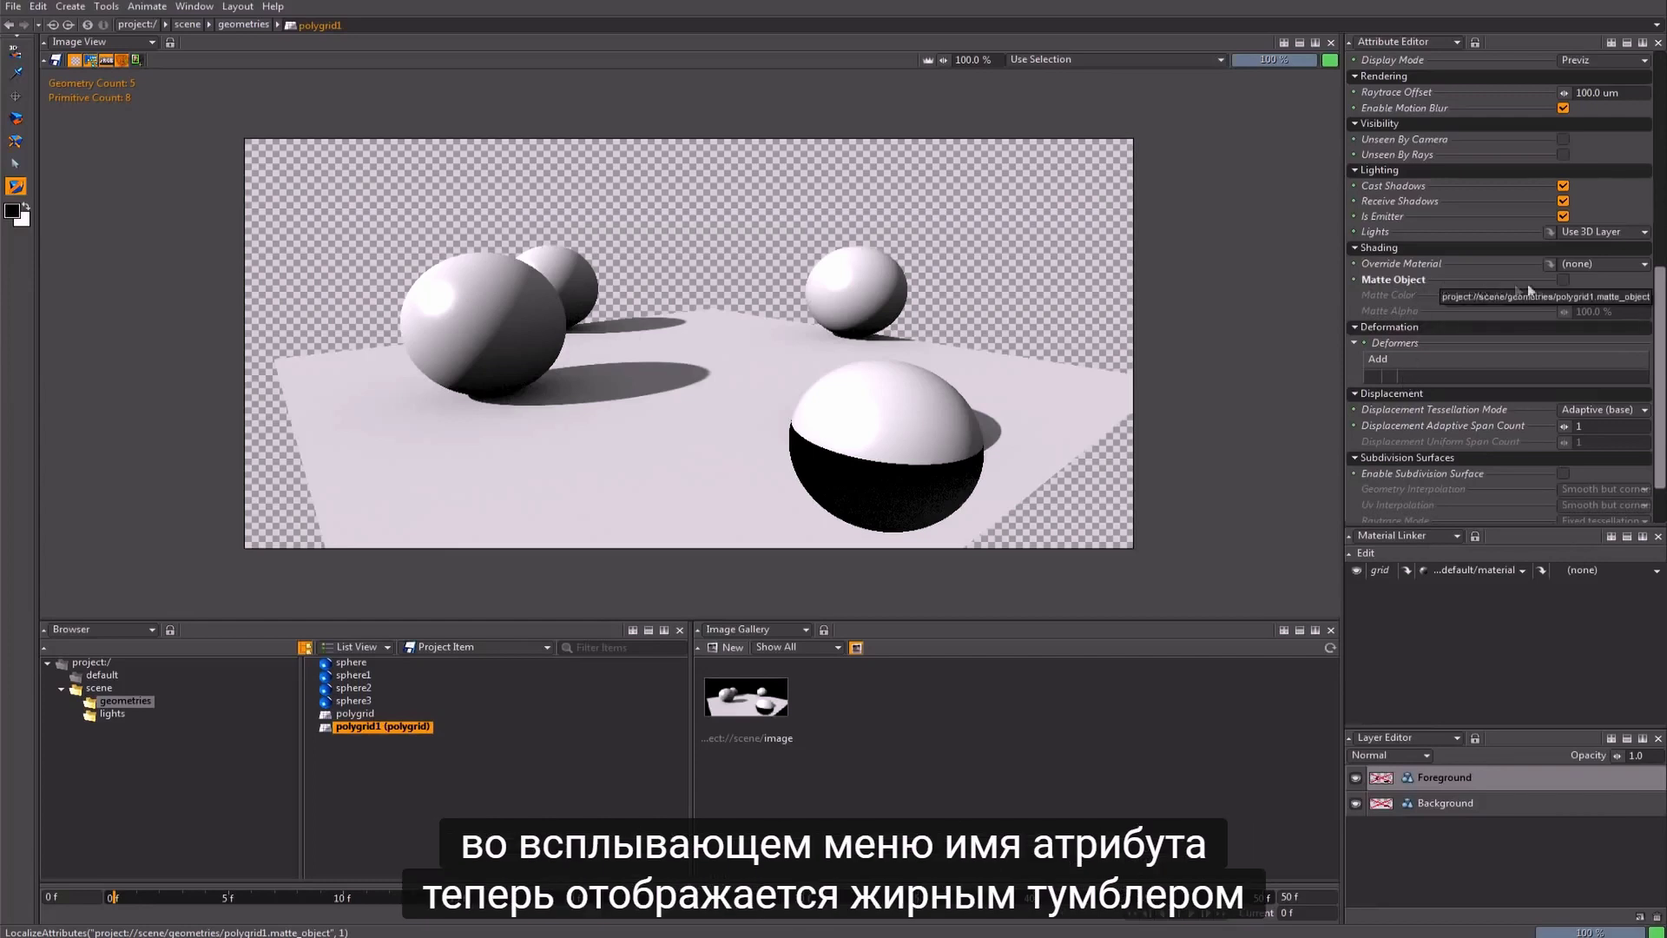
left_click(1564, 280)
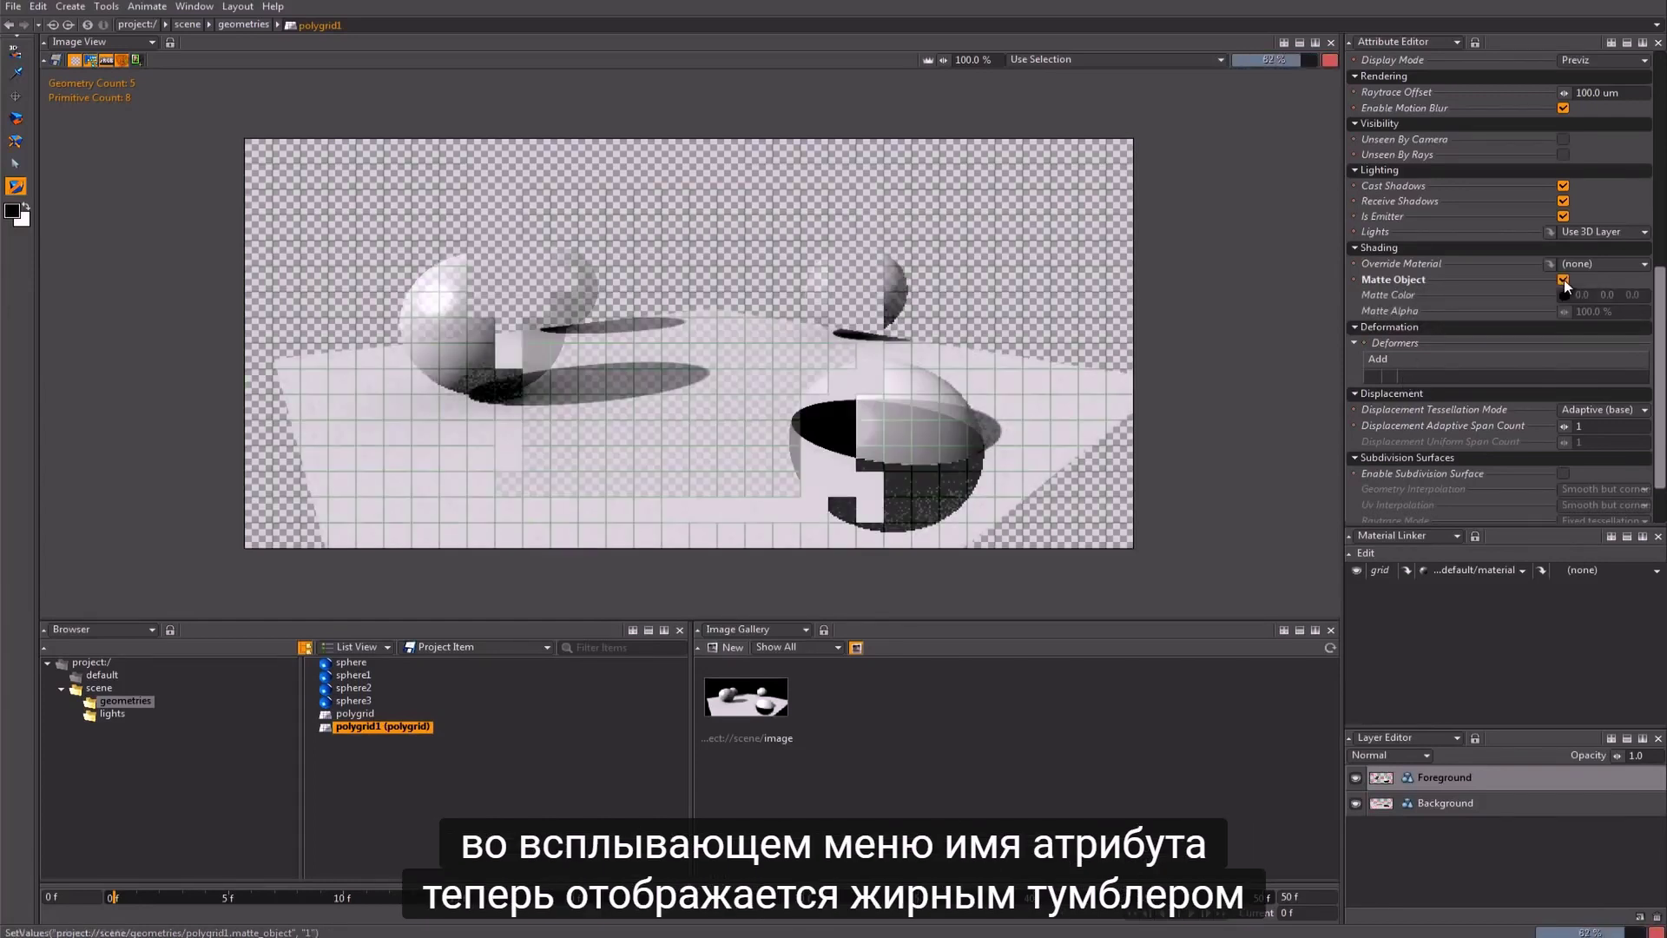
Step: Localize Matte Alpha on the polygrid instance and set it to 0%
right_click(1389, 311)
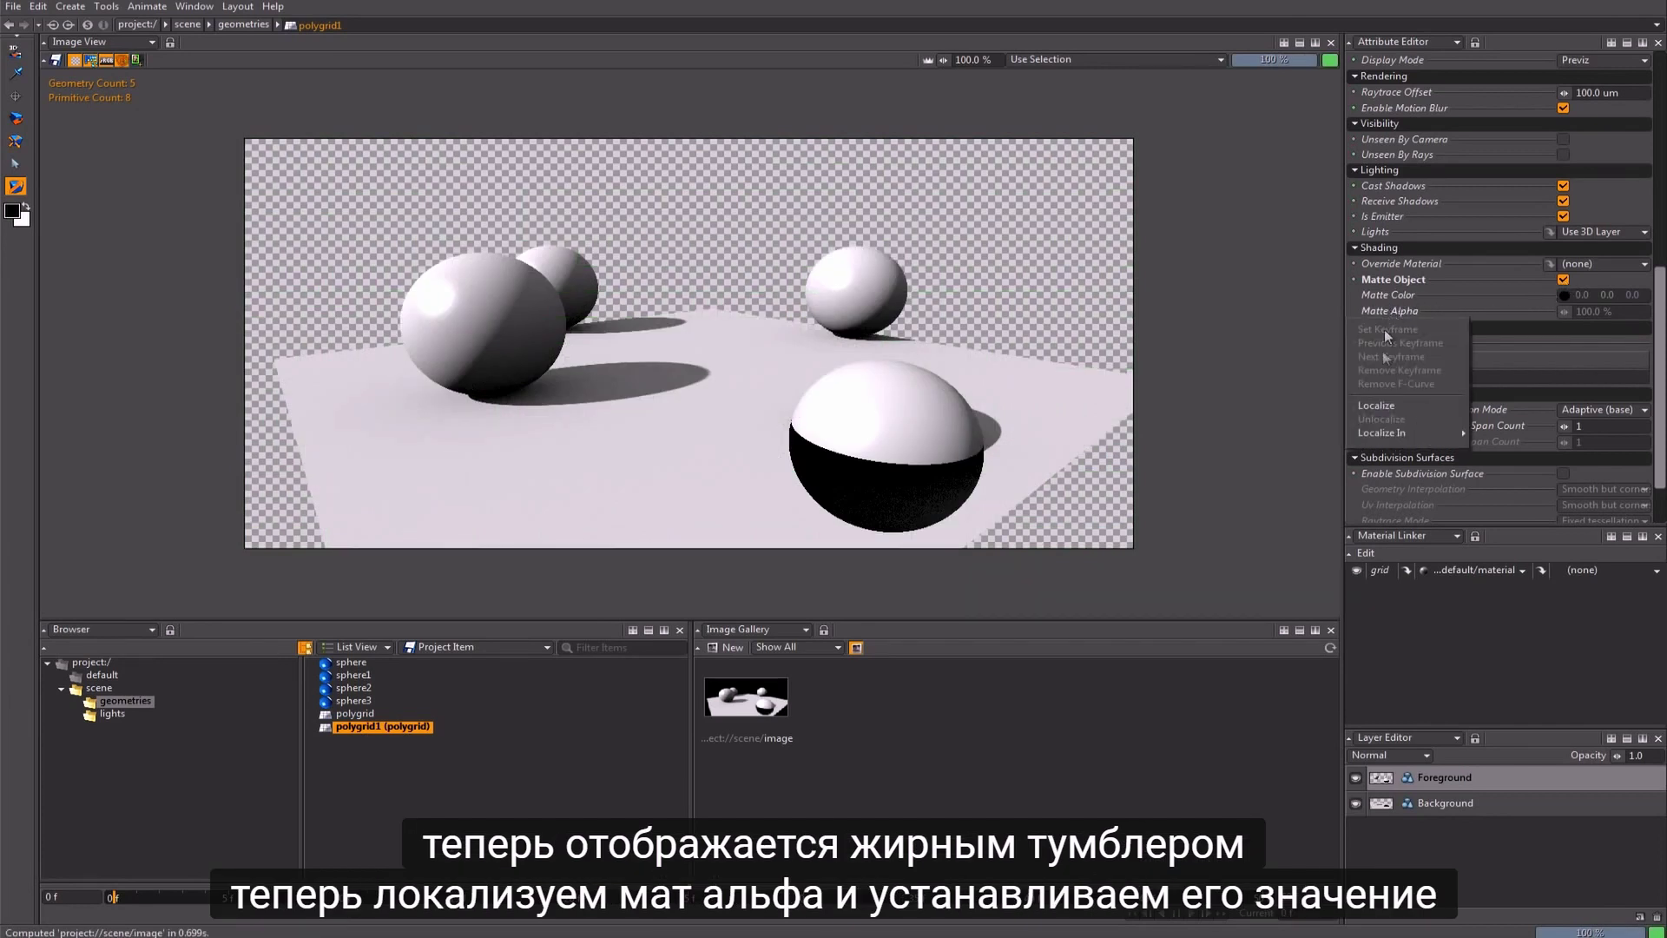
left_click(1387, 401)
left_click(1606, 312)
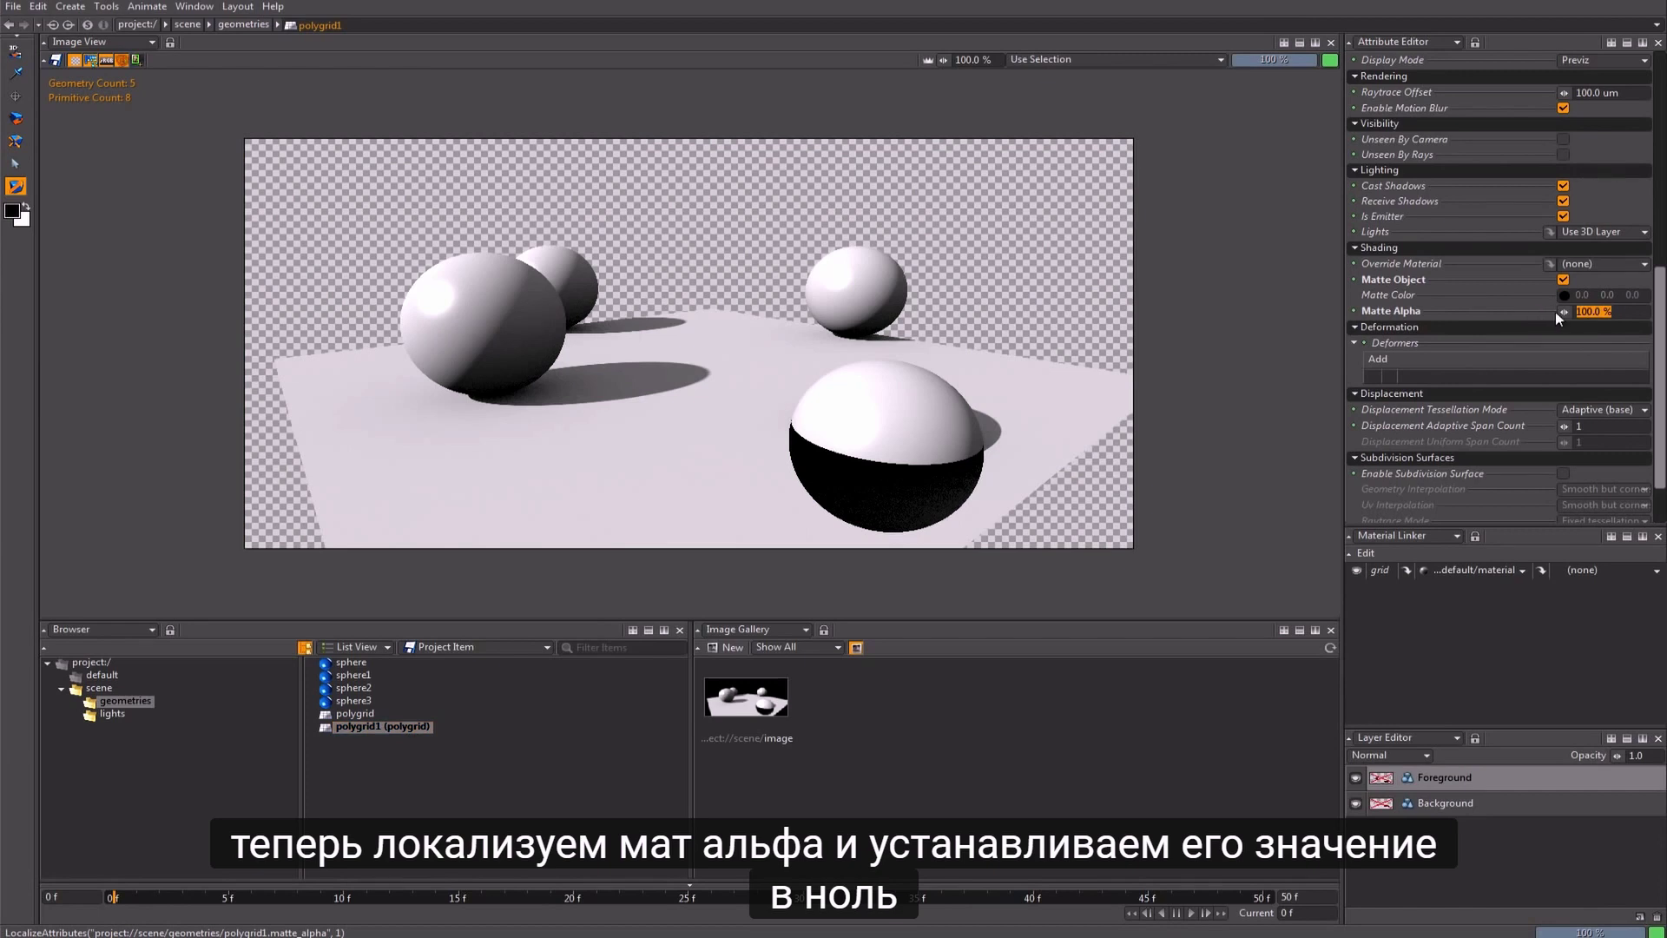
type("0")
key("Return")
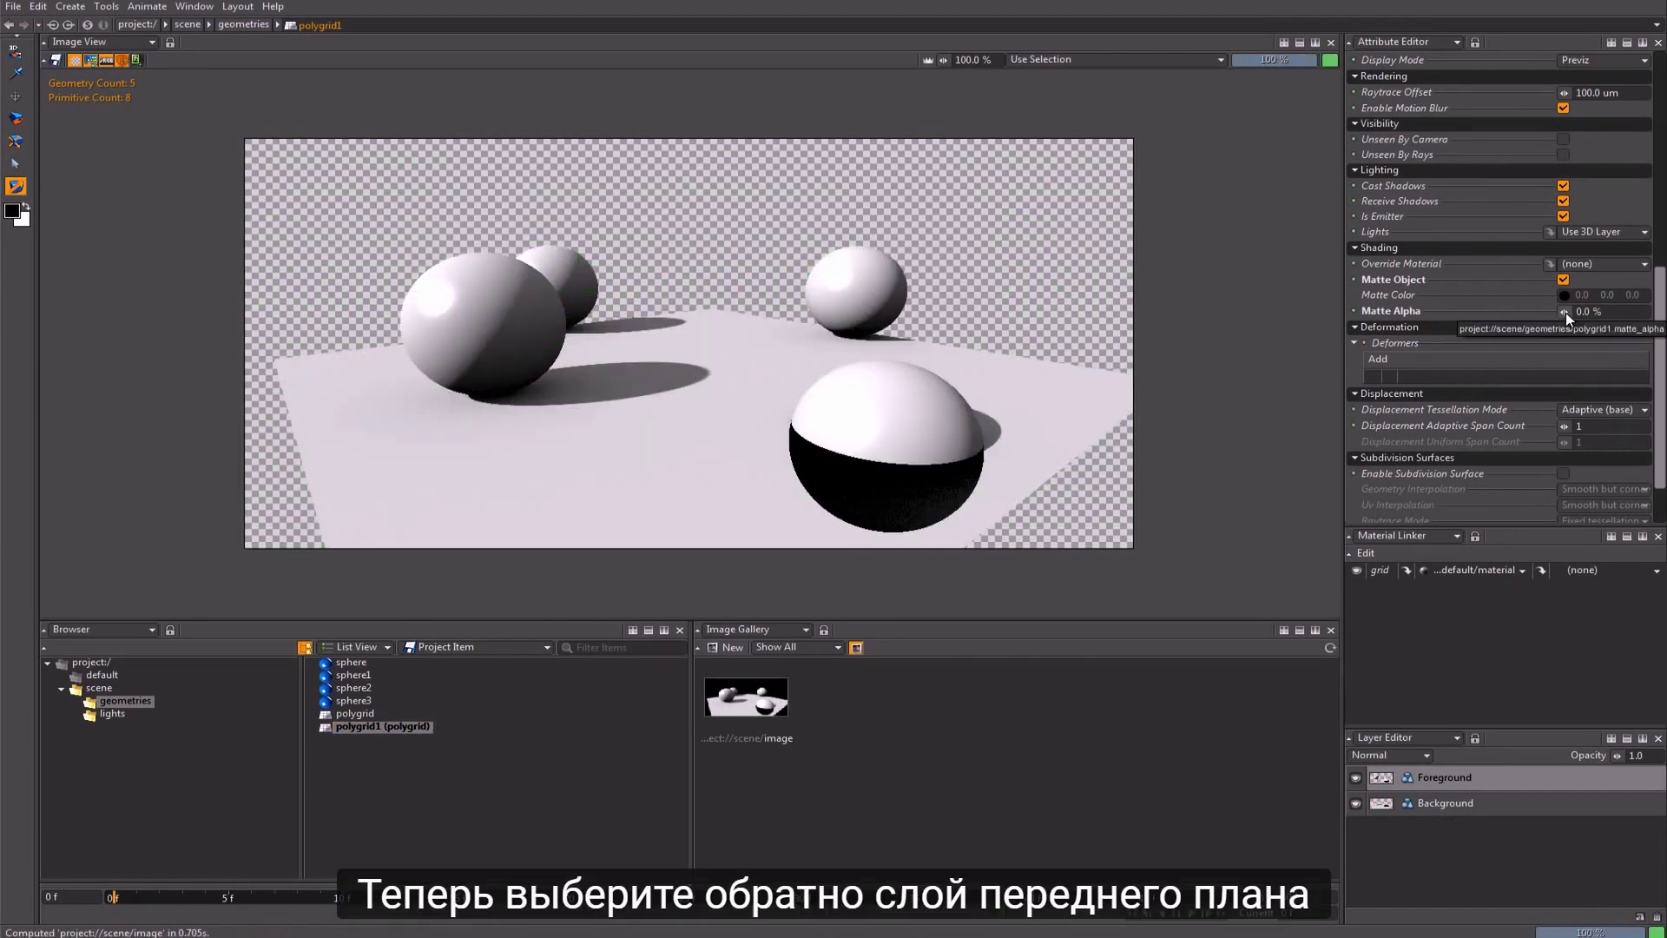
Step: Lock the Attribute Editor on the Foreground layer and add the polygrid instance to its existing Geometries visibility group
left_click(1506, 779)
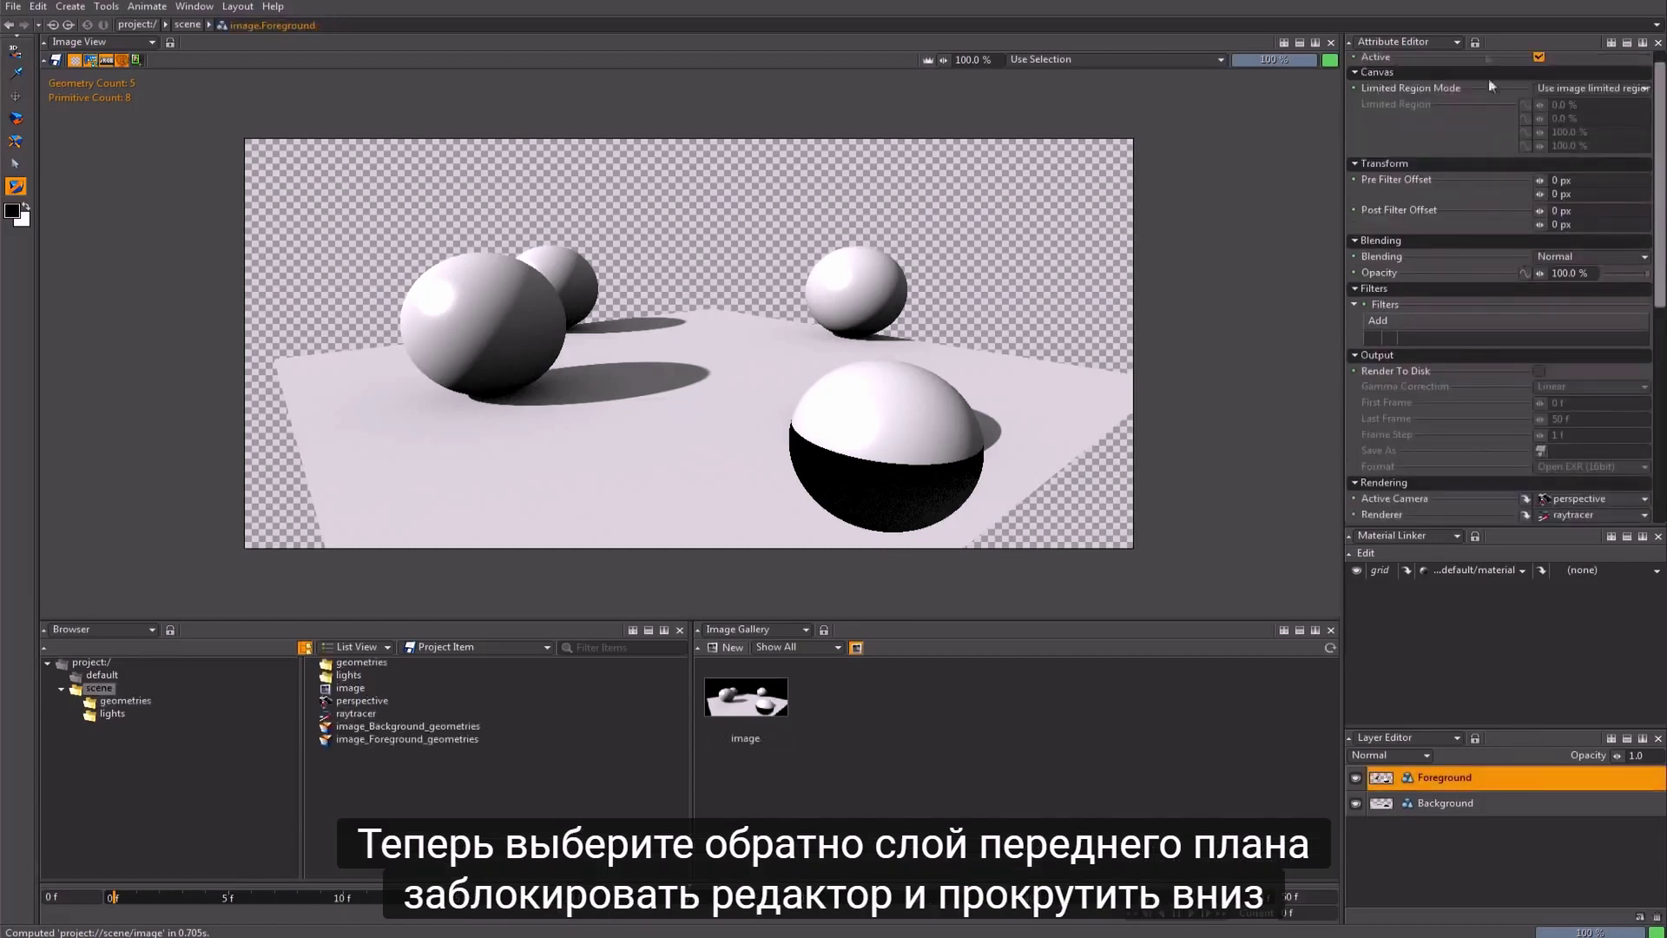
left_click(1475, 42)
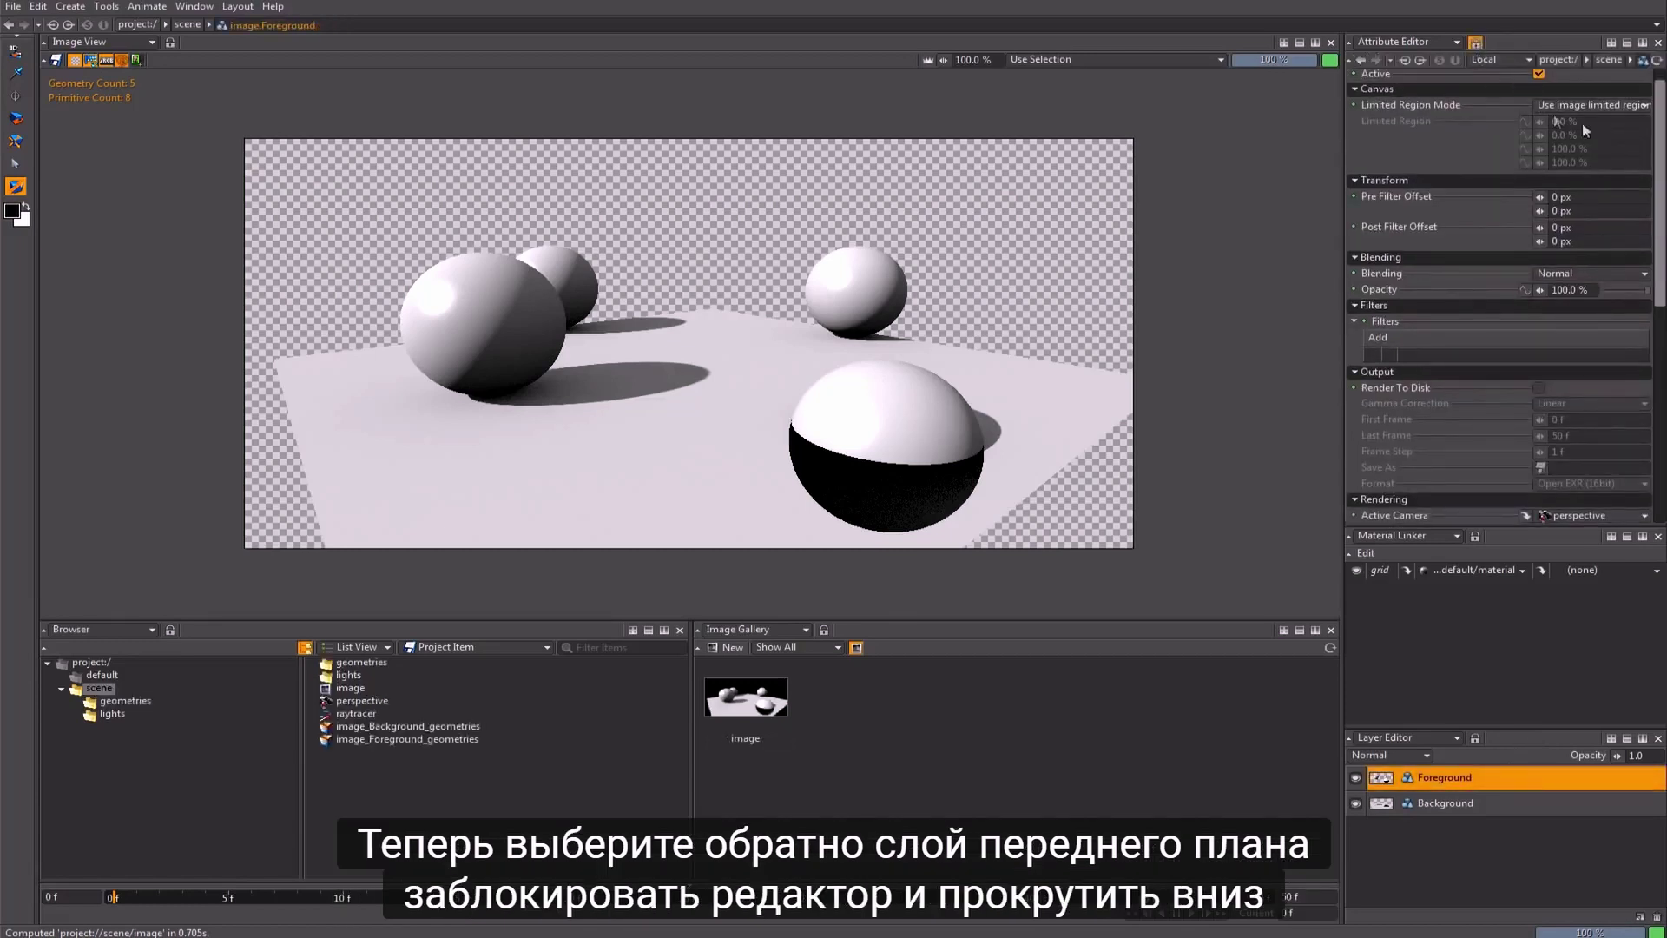
left_click_drag(1660, 143, 1665, 306)
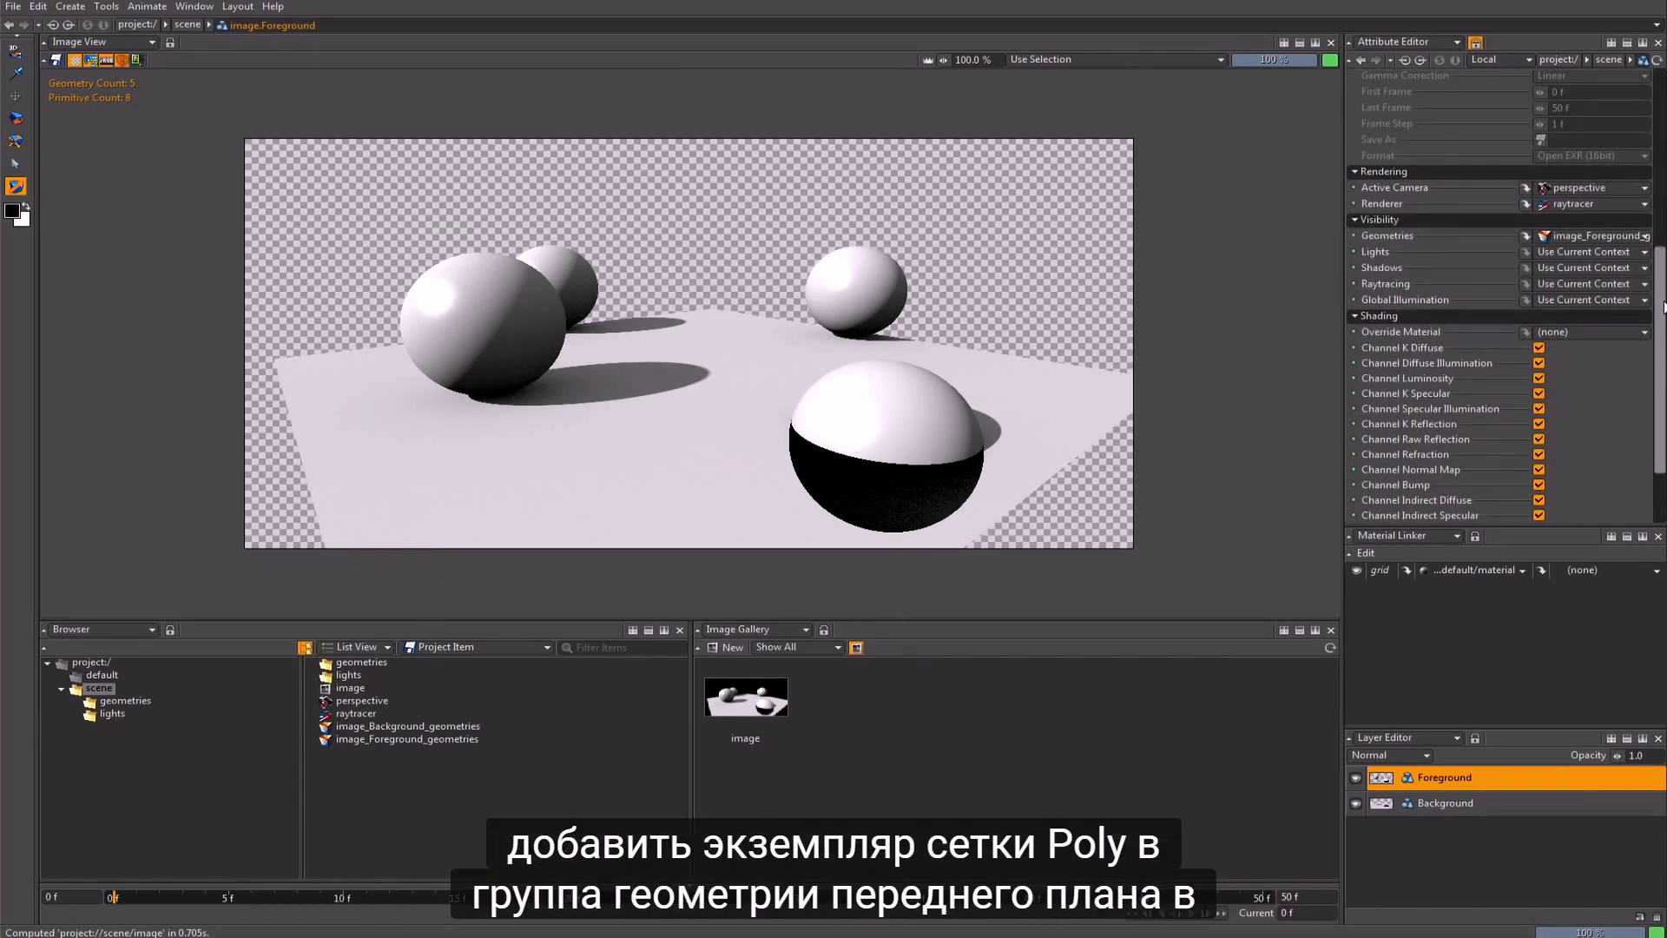
left_click(138, 701)
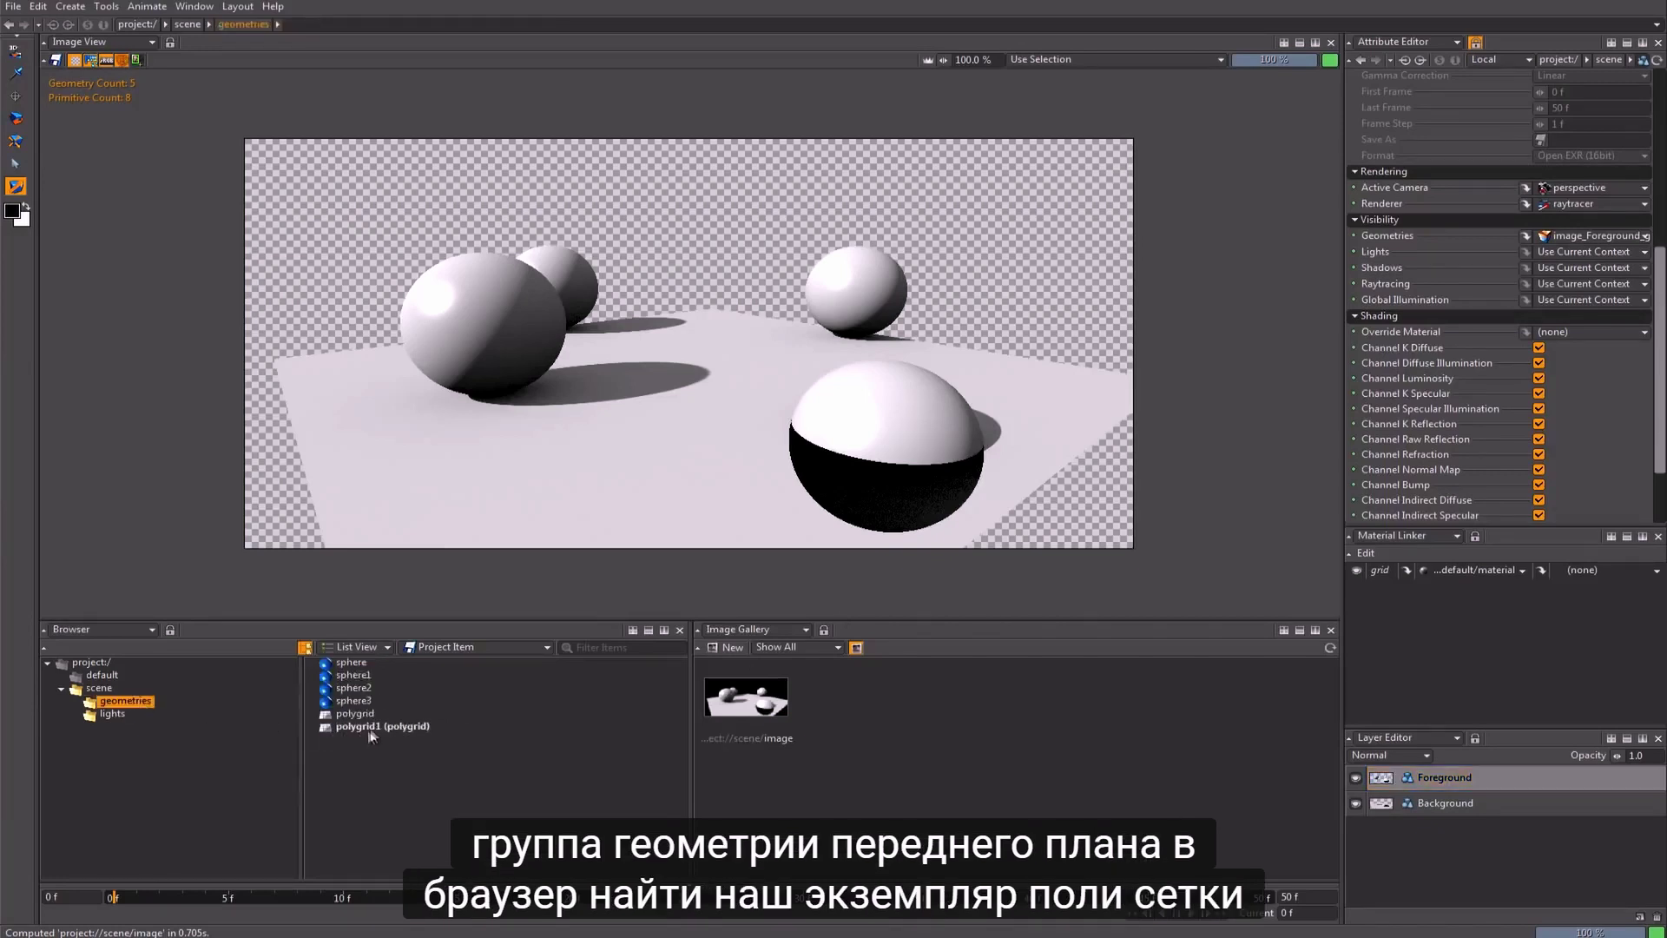
left_click(380, 728)
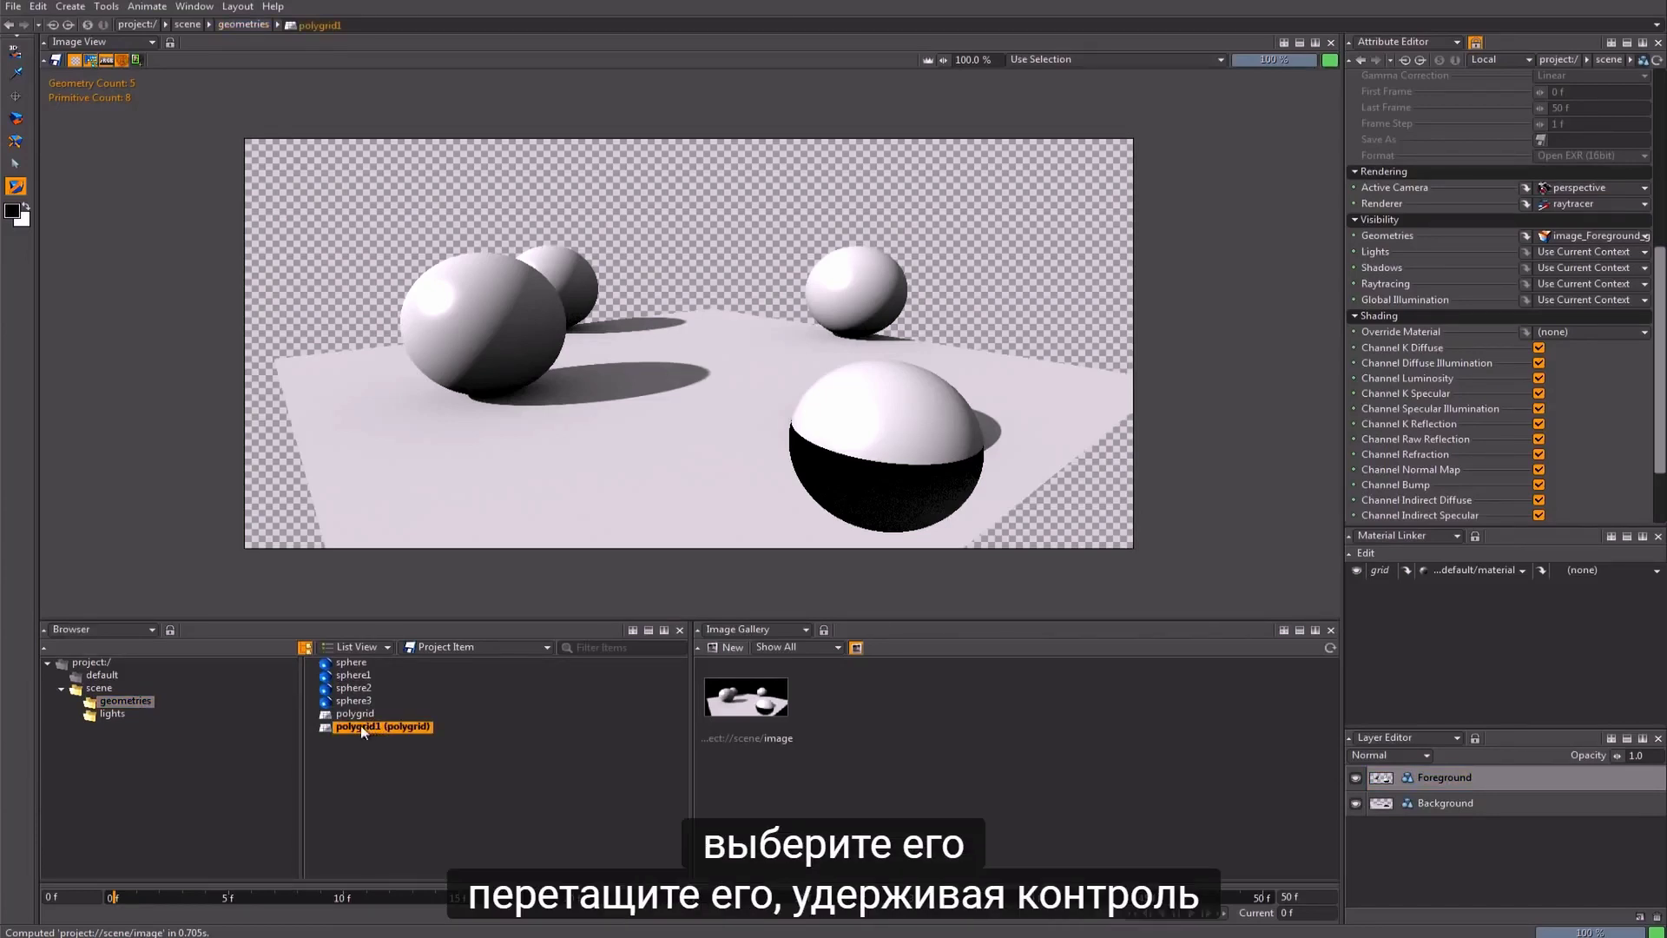
left_click_drag(356, 726, 1565, 237, "ctrl")
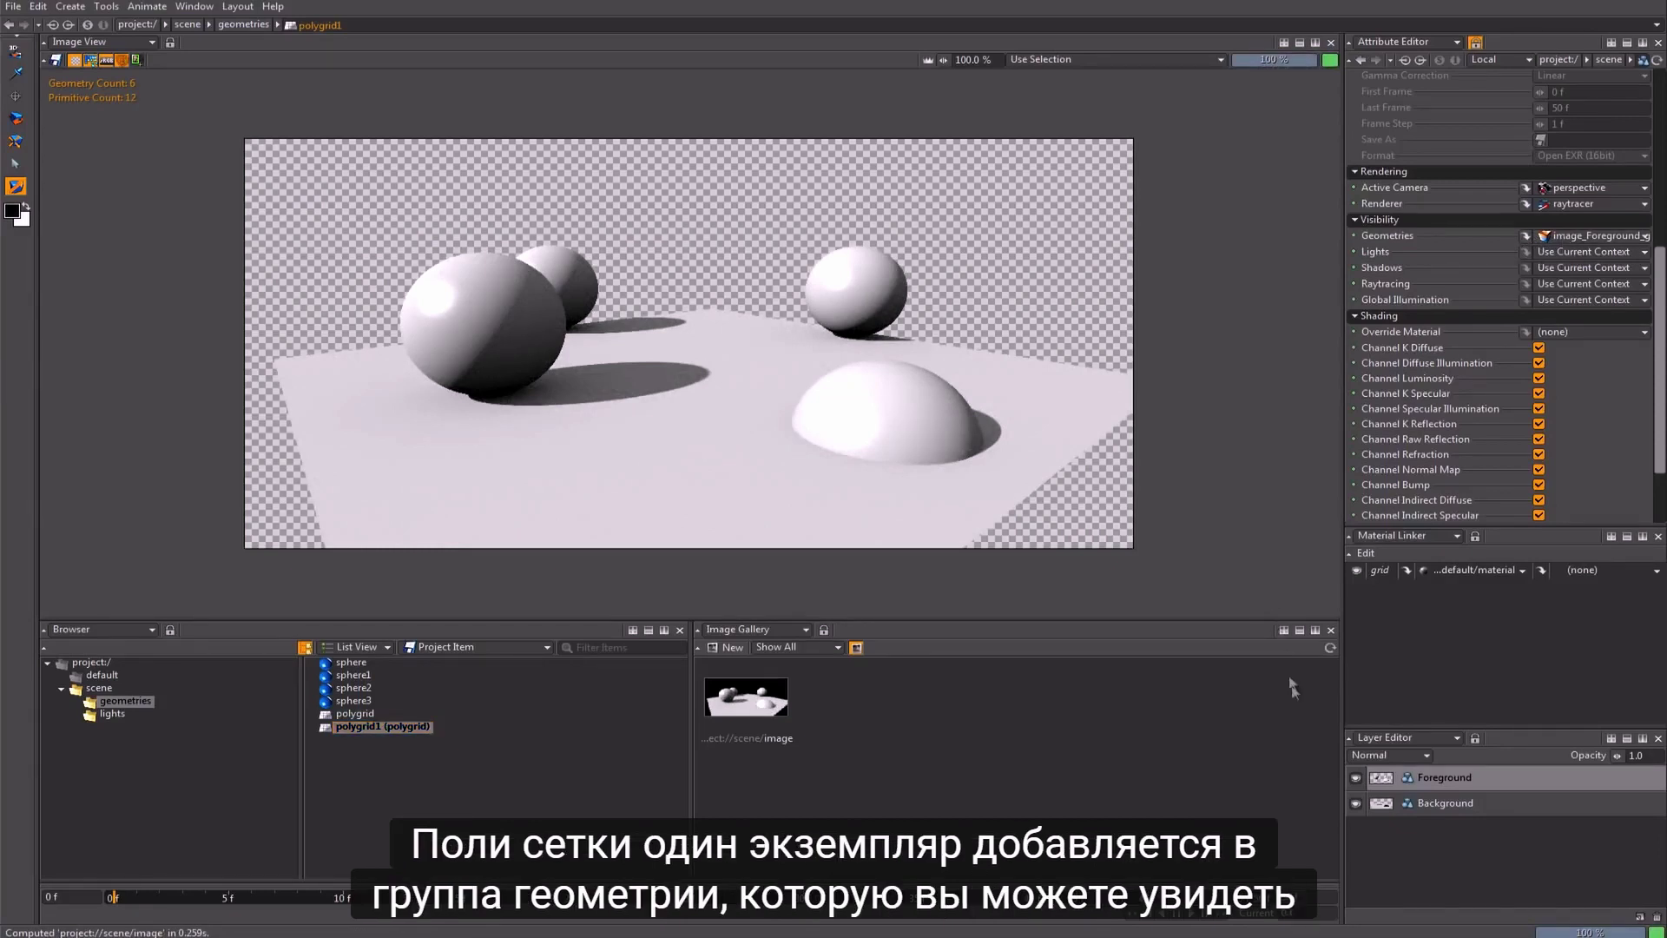
Step: Inspect the Foreground and Background layers separately by toggling their visibility, then show both and check the combined image
left_click(1356, 778)
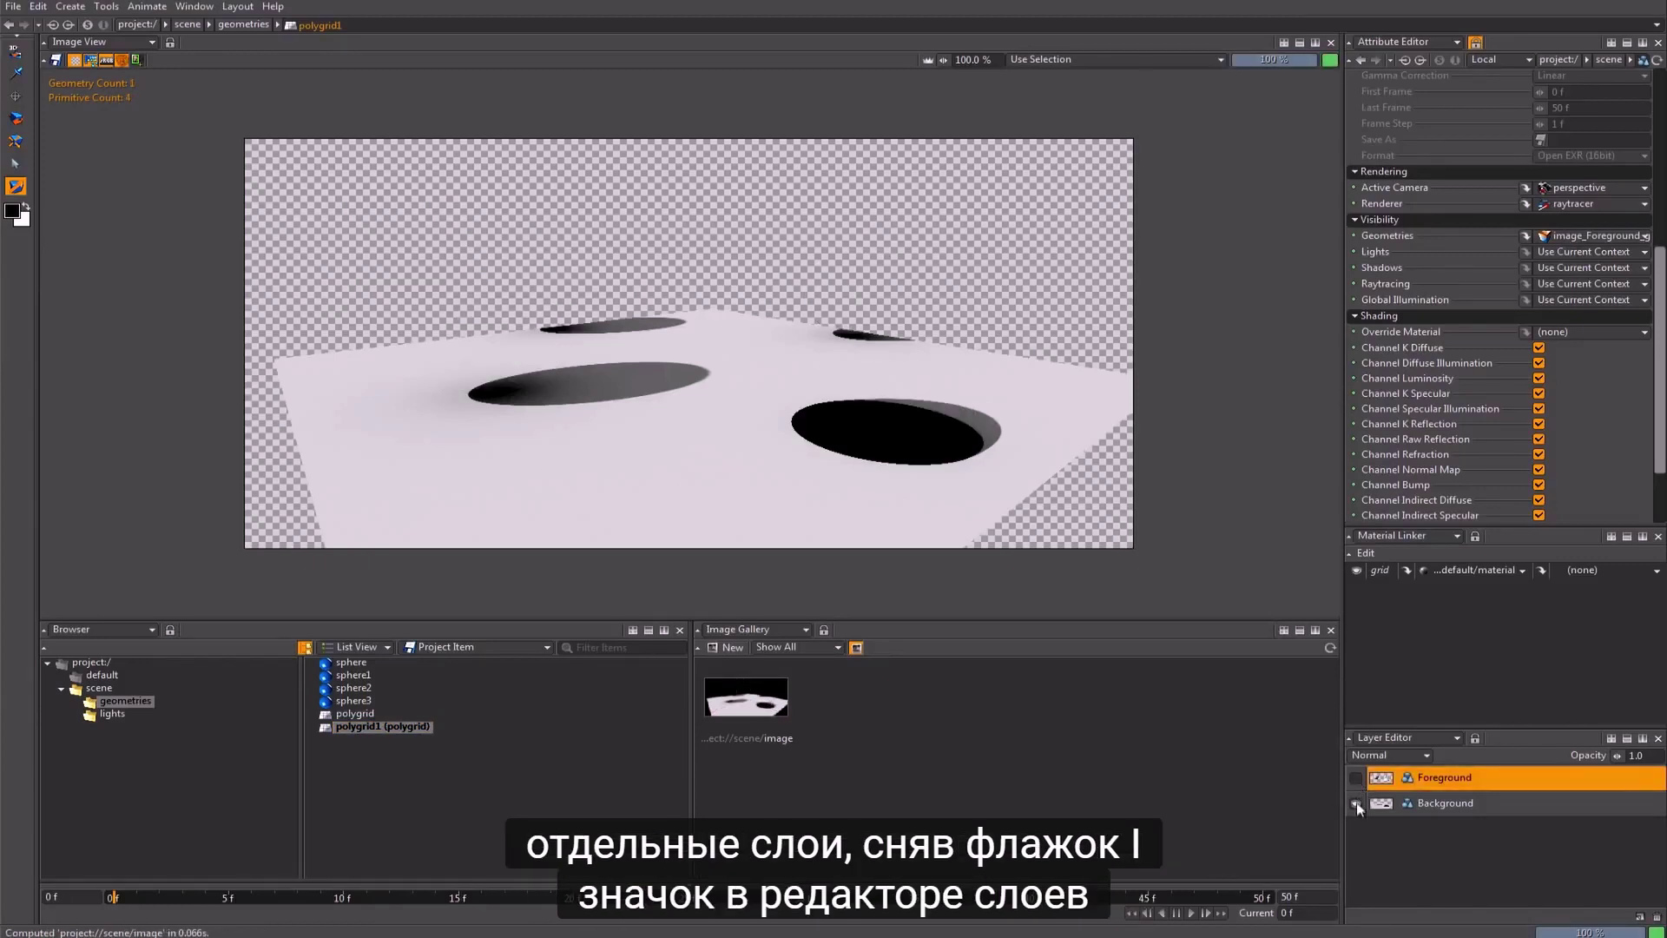
left_click(1356, 804)
left_click(1358, 778)
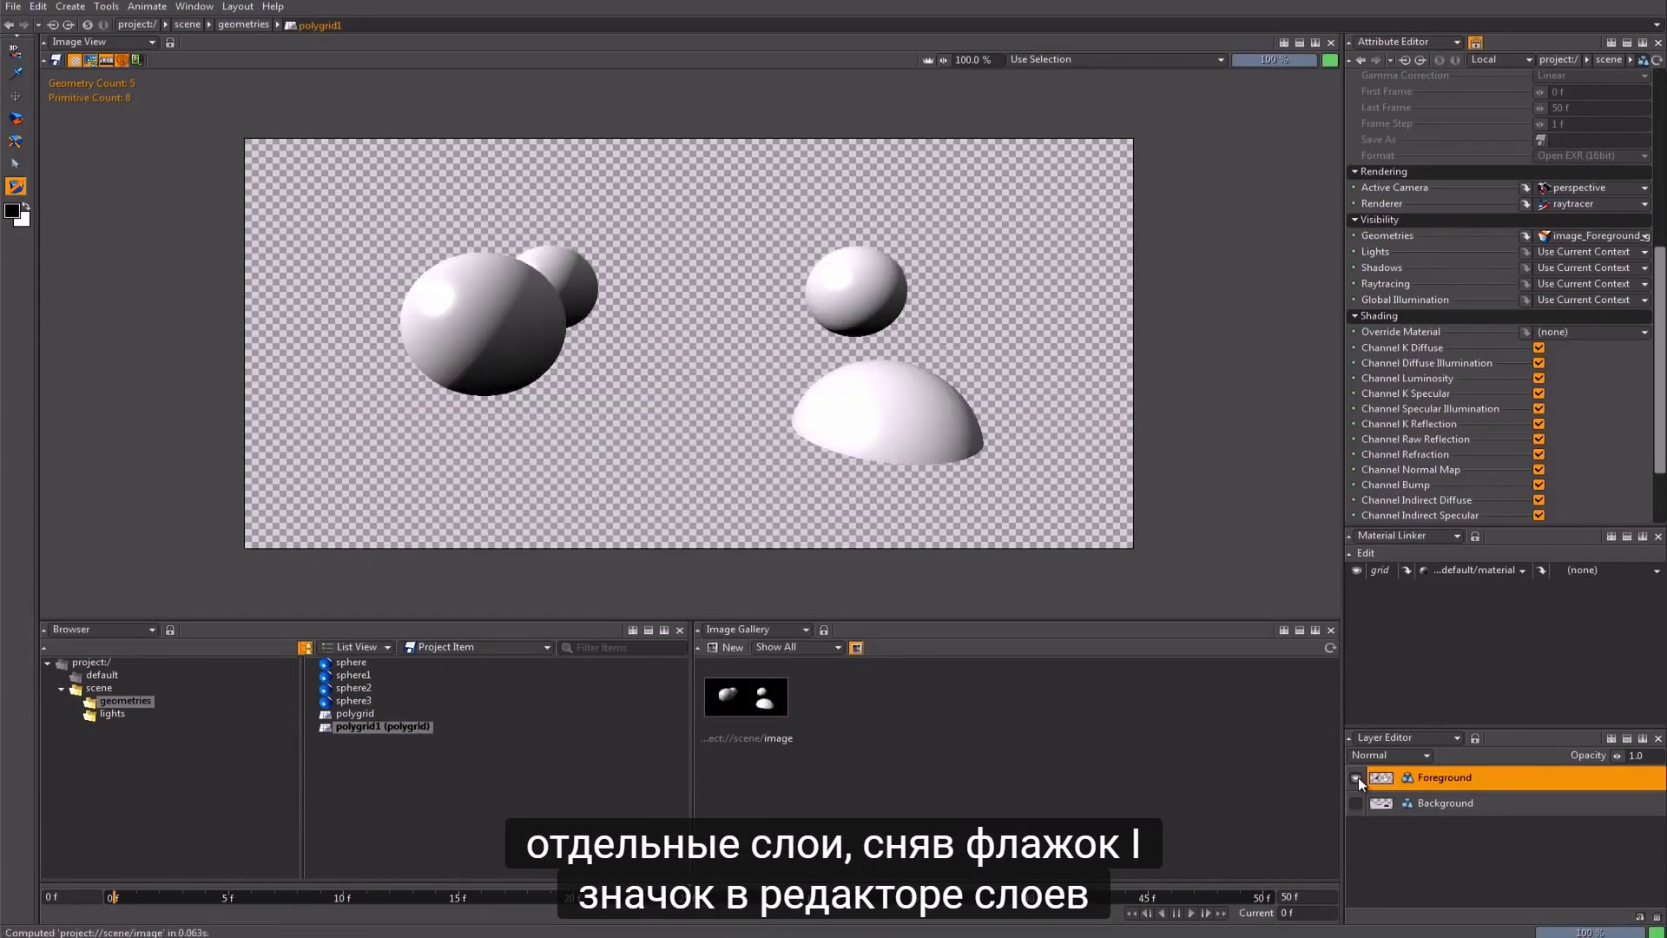
left_click(1358, 778)
left_click(1357, 804)
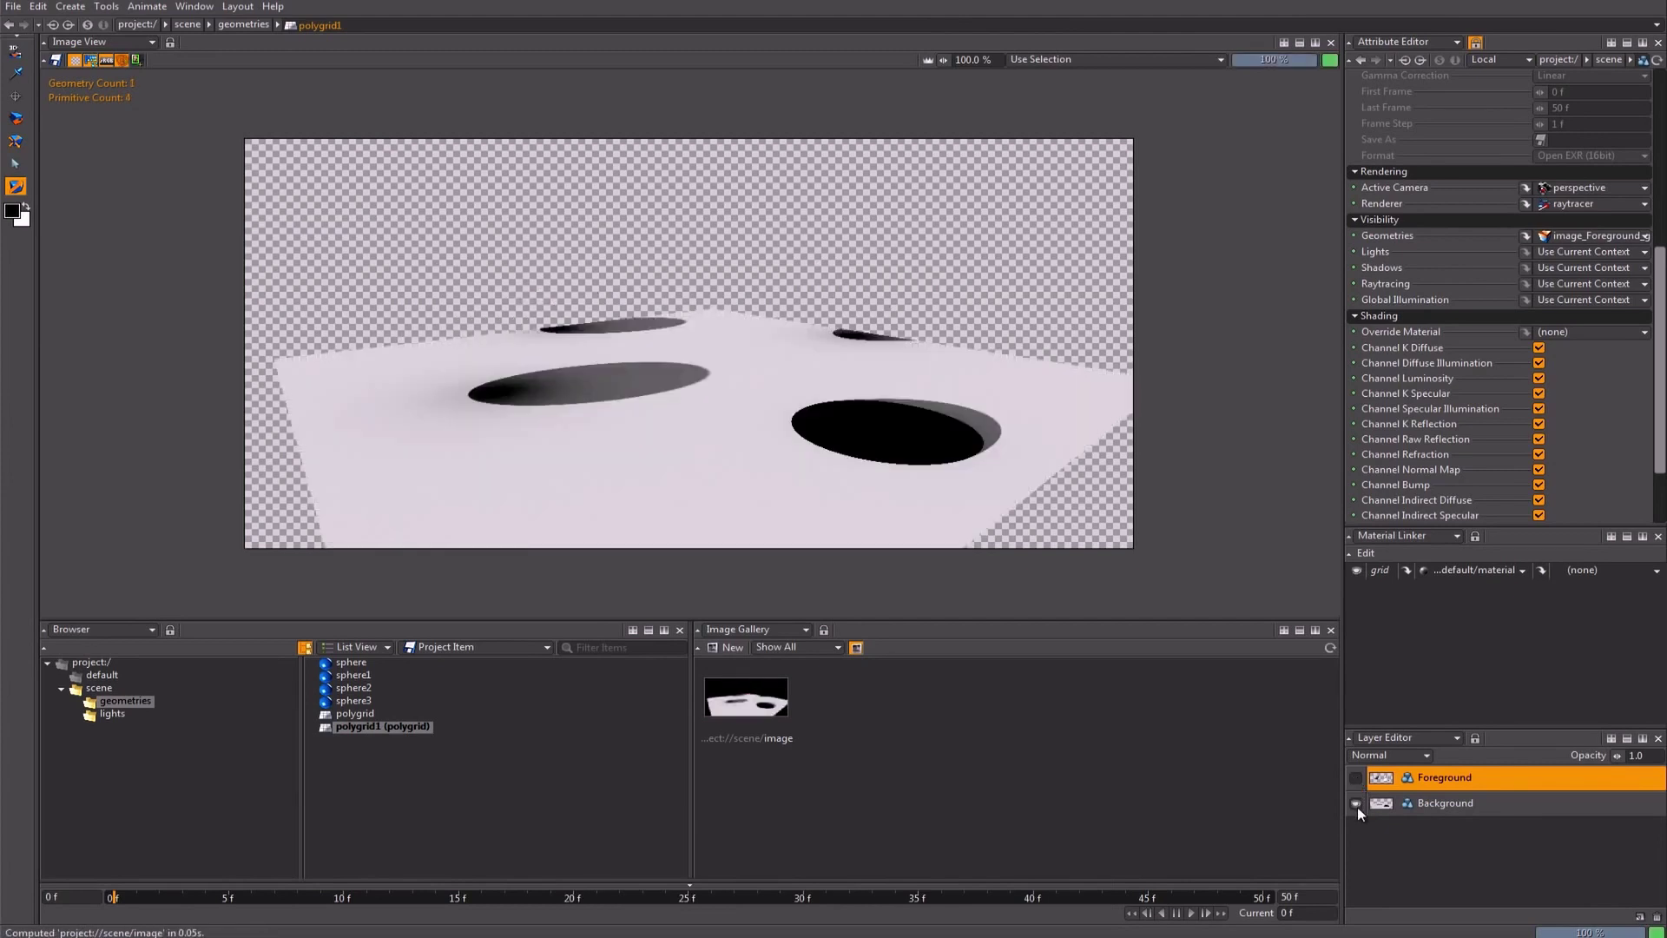
left_click(1358, 804)
left_click(1356, 805)
left_click(1357, 776)
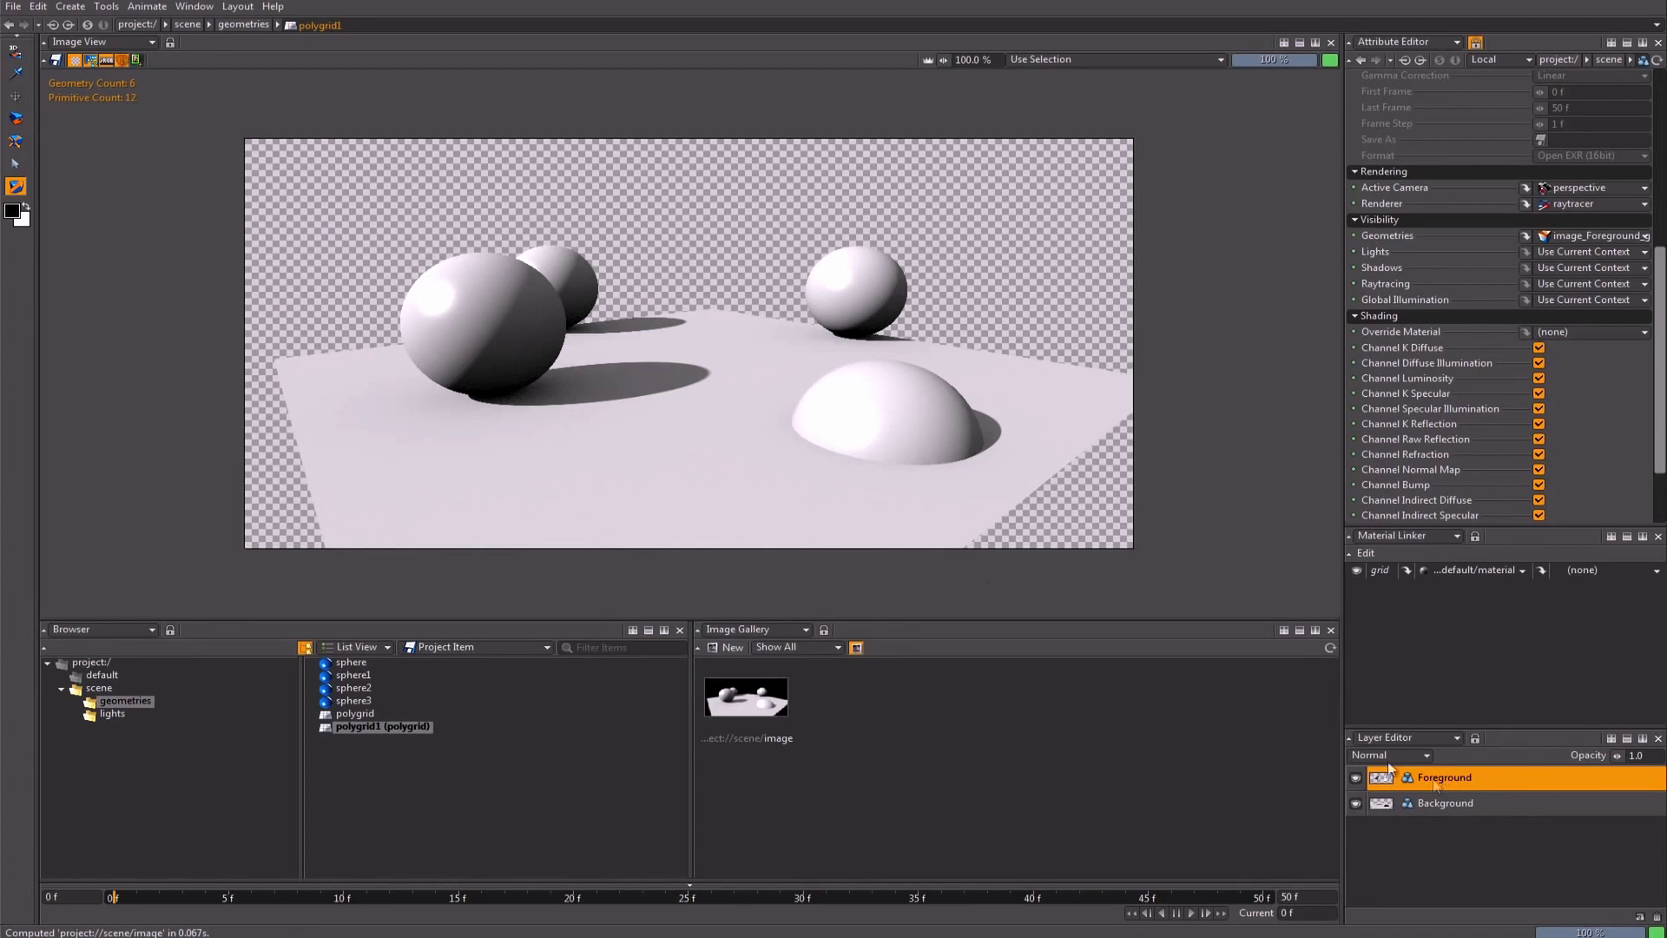
left_click_drag(743, 471, 559, 419, "alt")
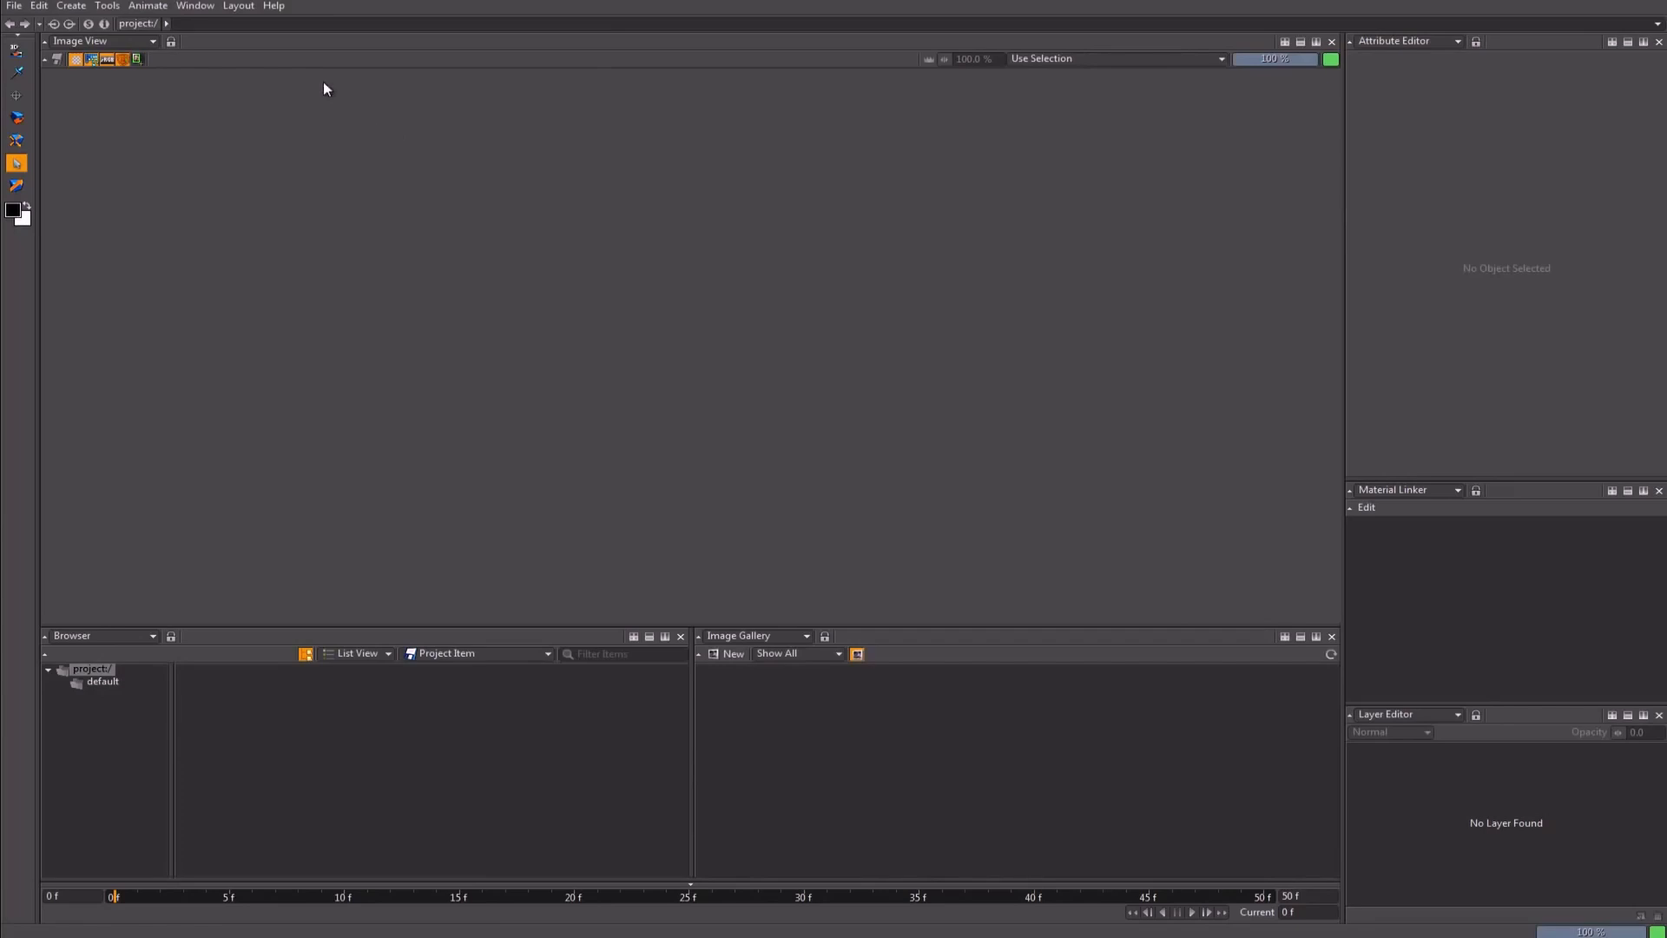
Step: Open the project file GI_occlusion.project from the minituts folder
left_click(14, 6)
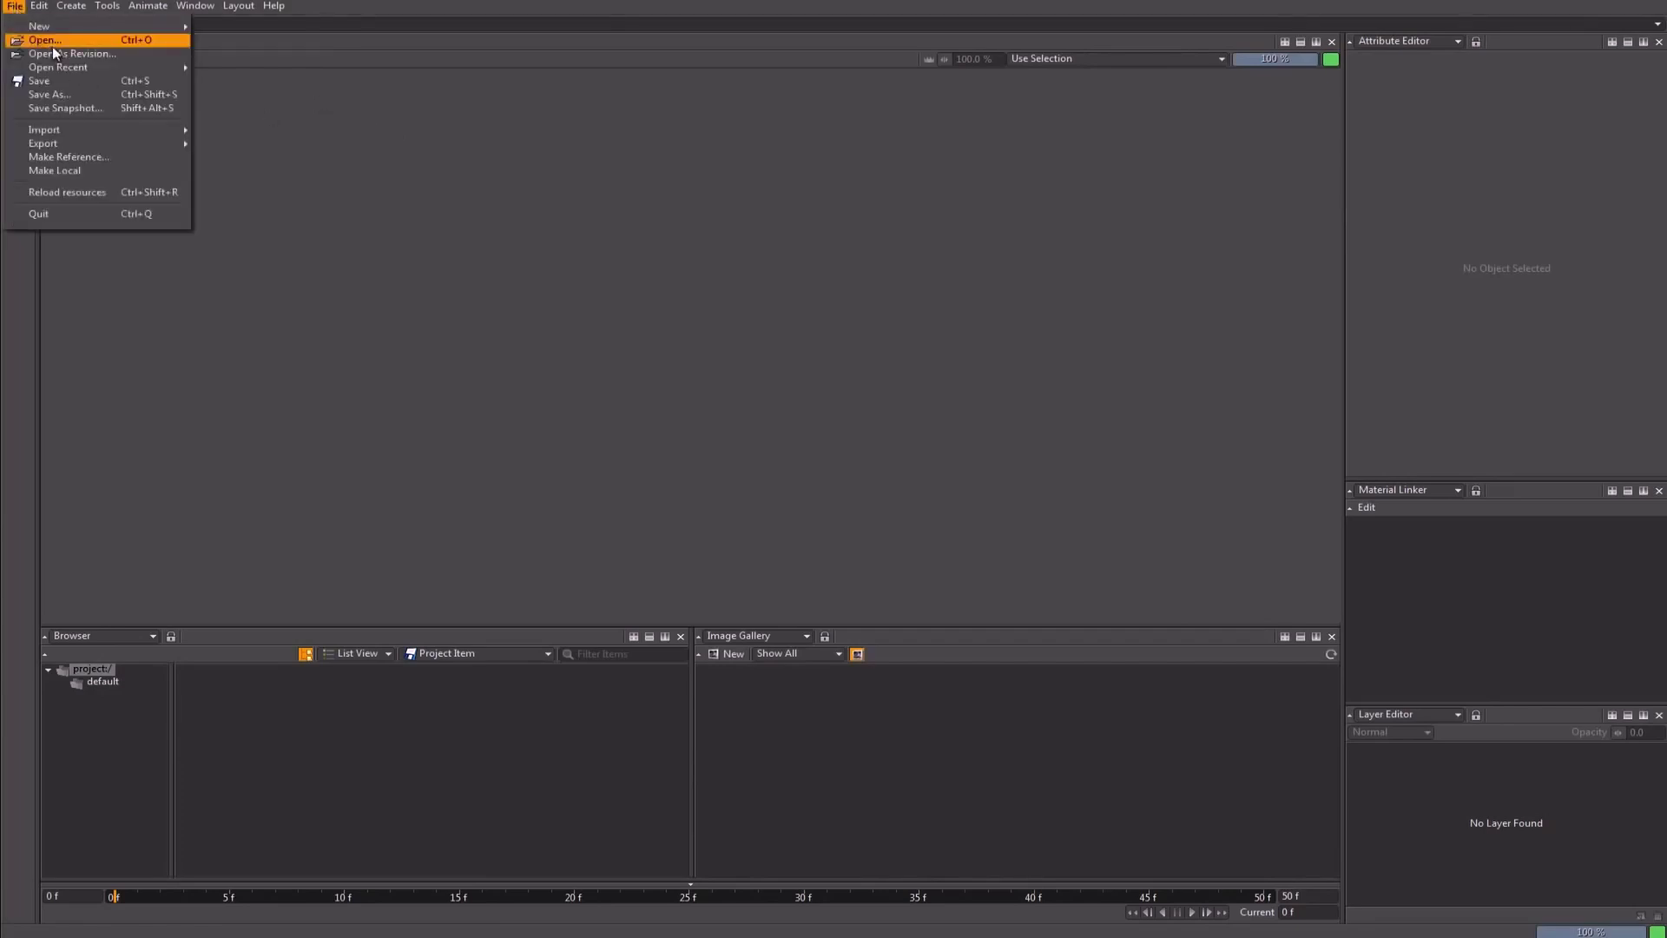
left_click(39, 37)
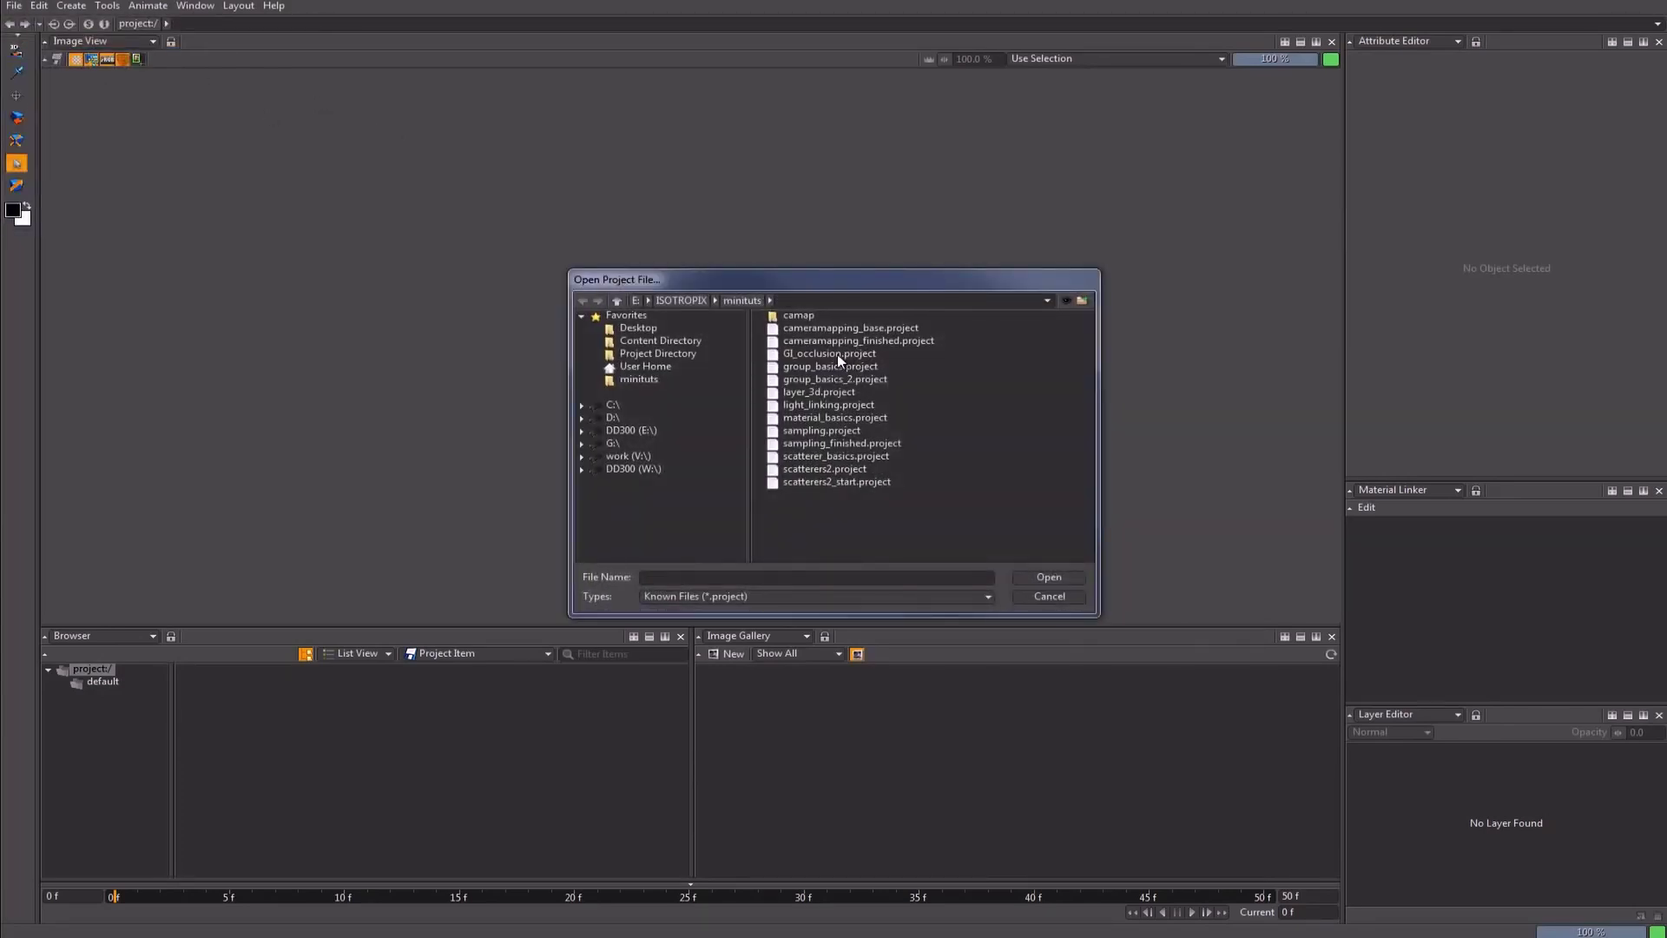
left_click(837, 354)
left_click(1045, 578)
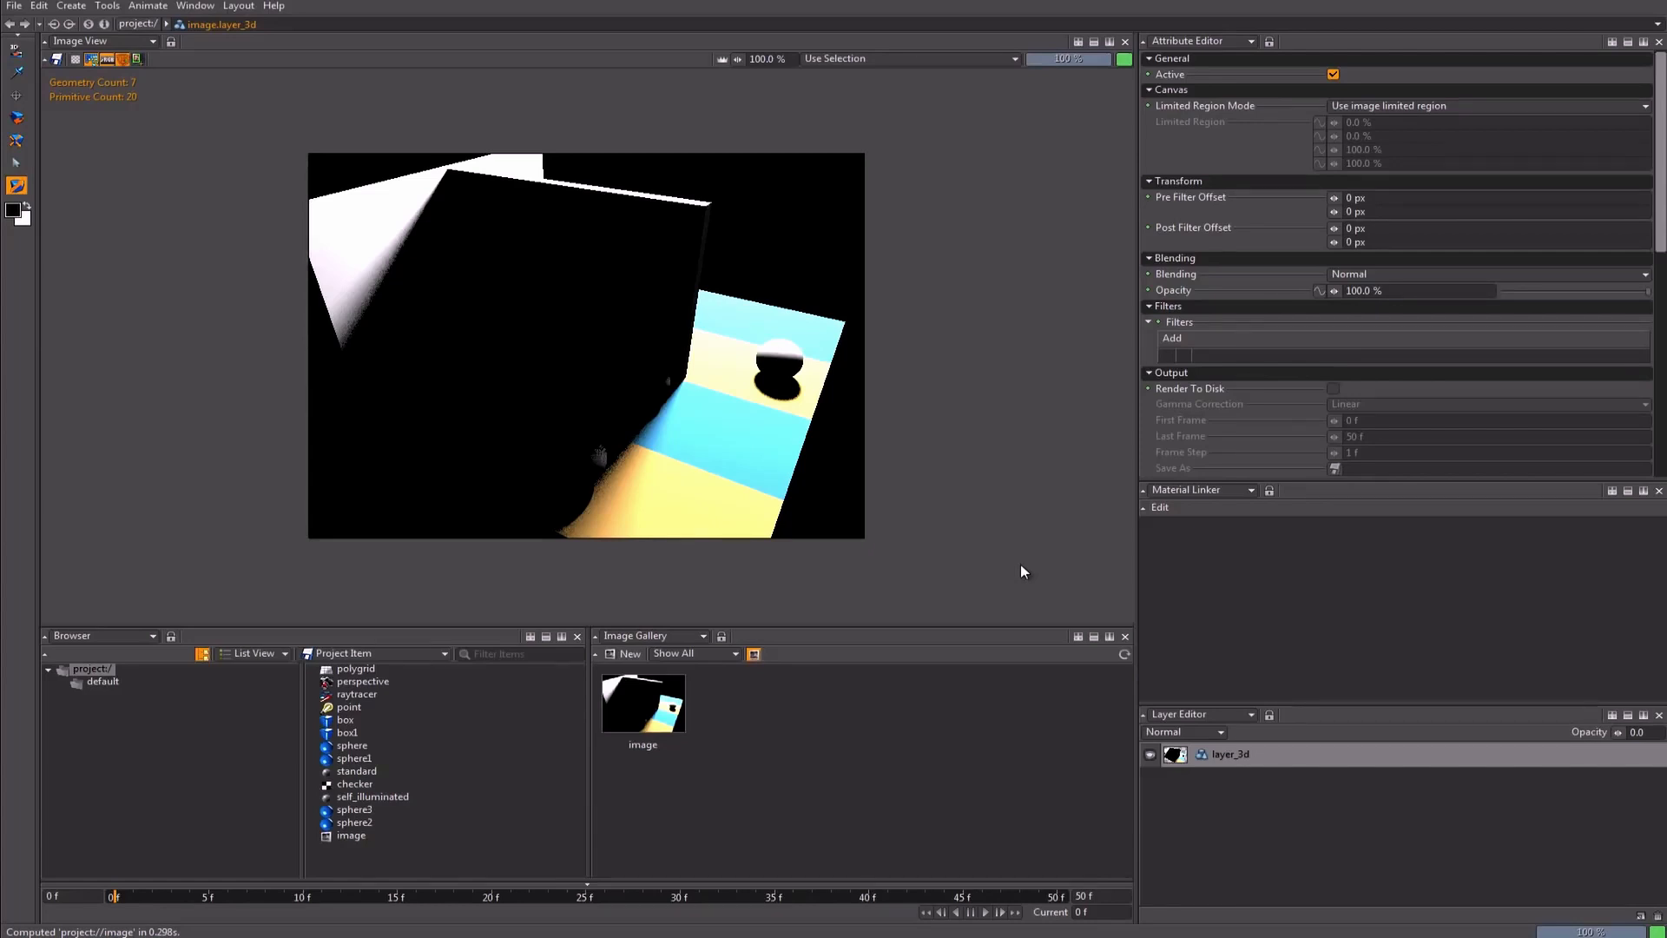
Step: Create an Ambient Occlusion light in the scene
left_click(71, 6)
mouse_move(108, 77)
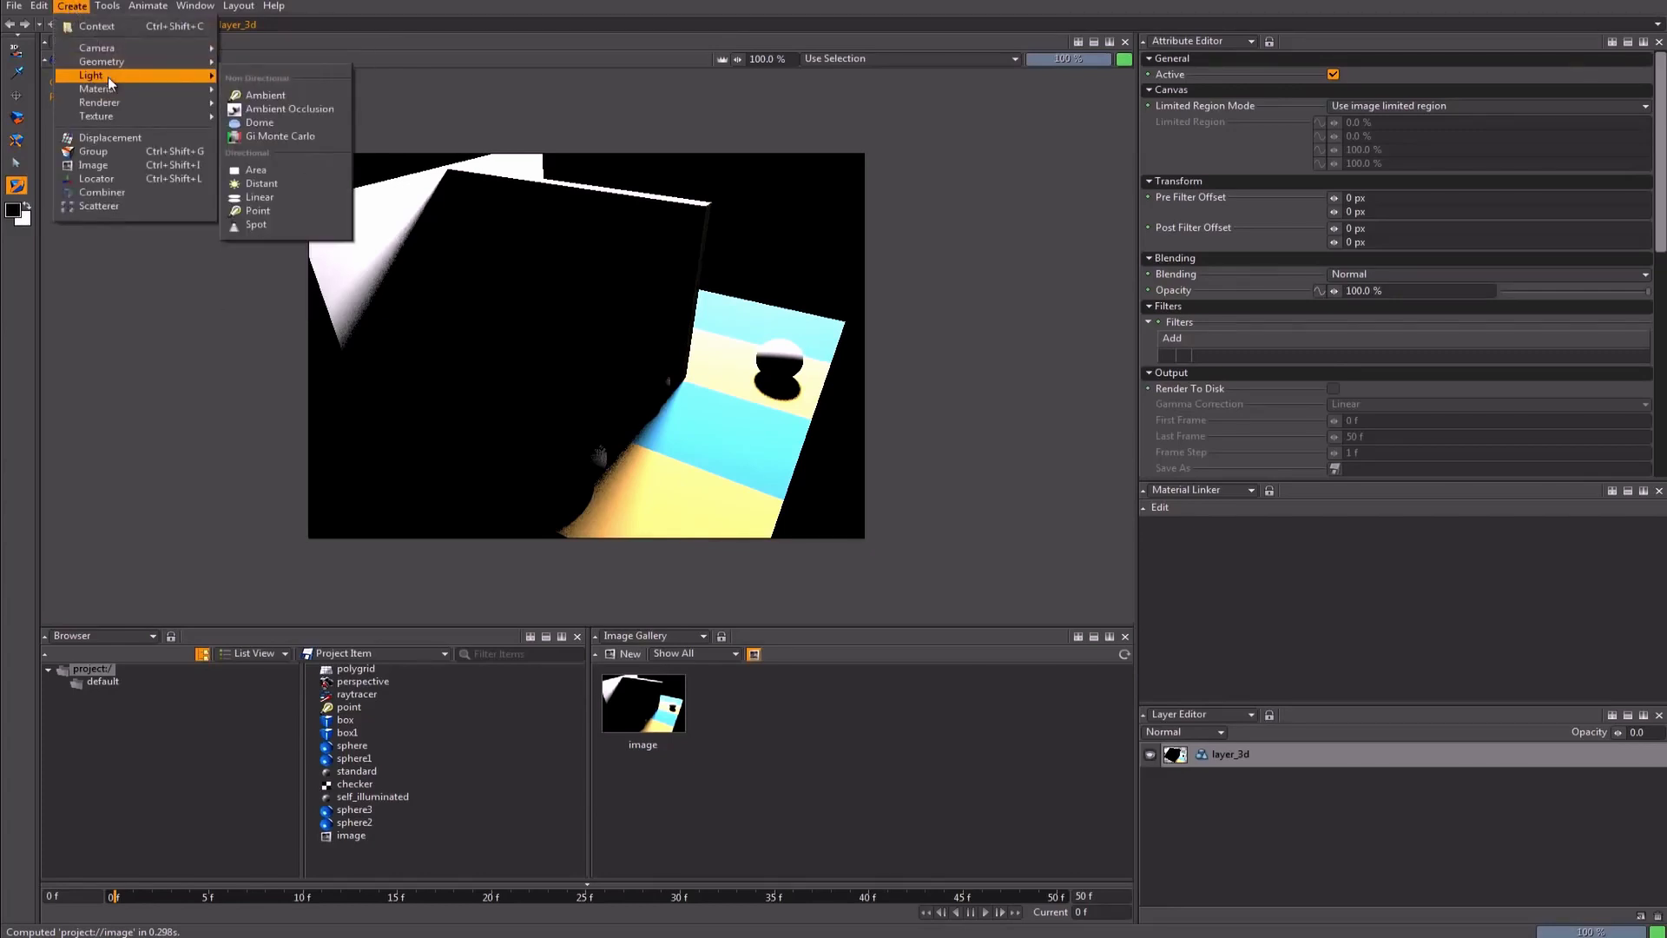
left_click(309, 111)
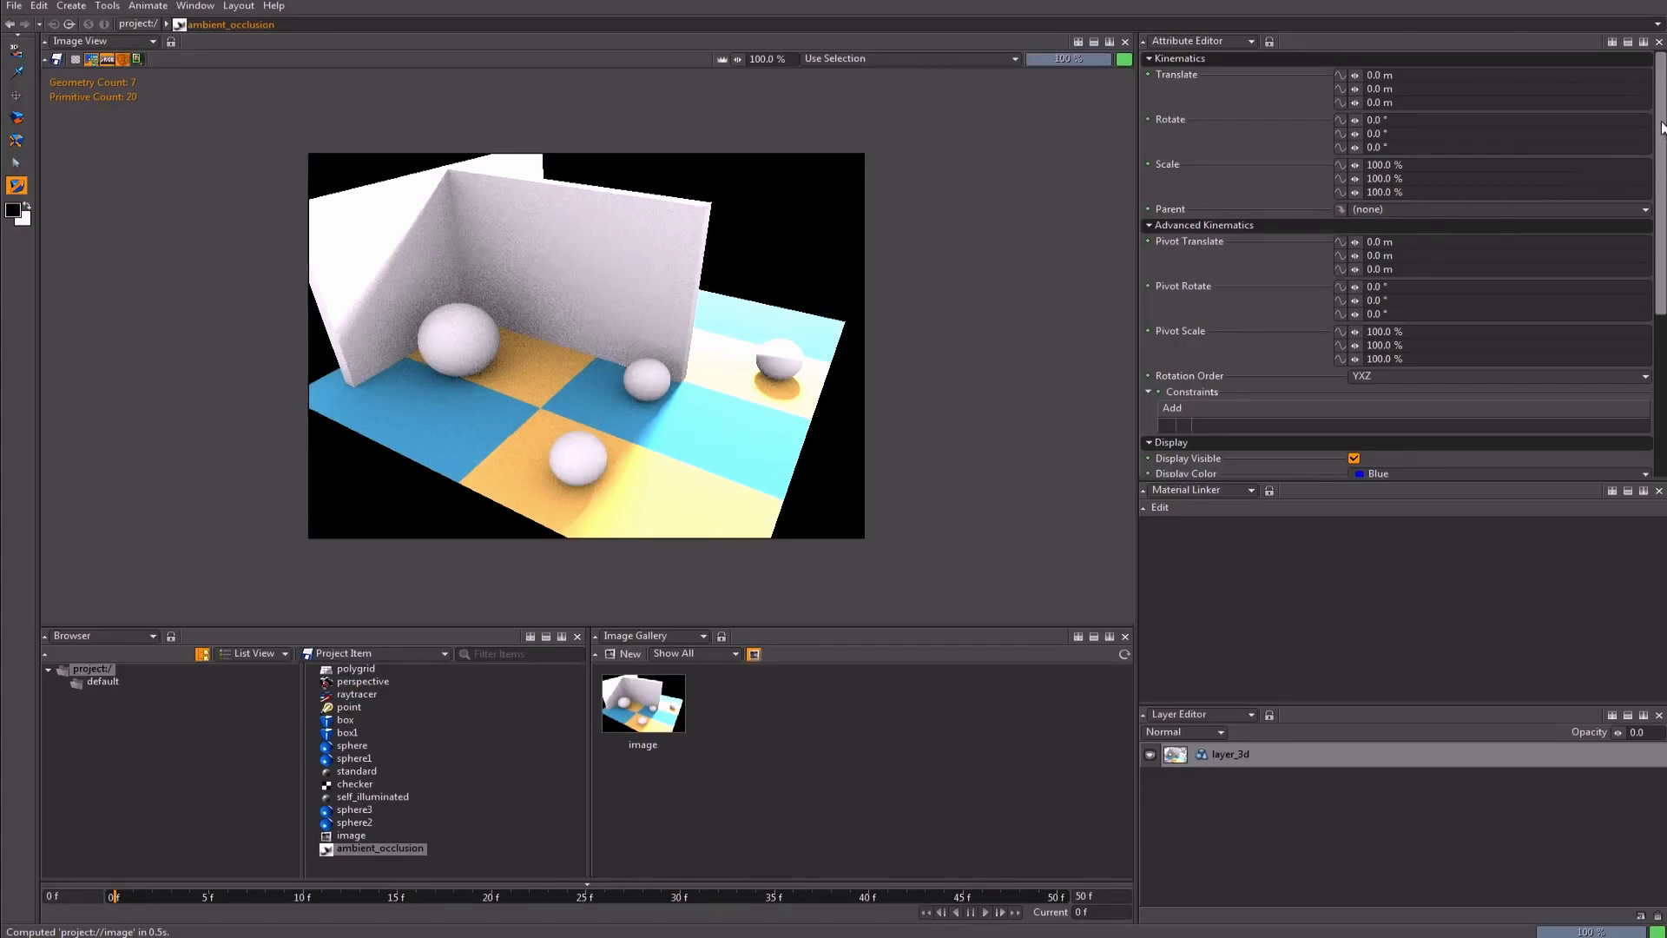
Step: Set the ambient occlusion light's color to RGB 0.5, 0.8, 1.0
left_click_drag(1662, 129, 1662, 296)
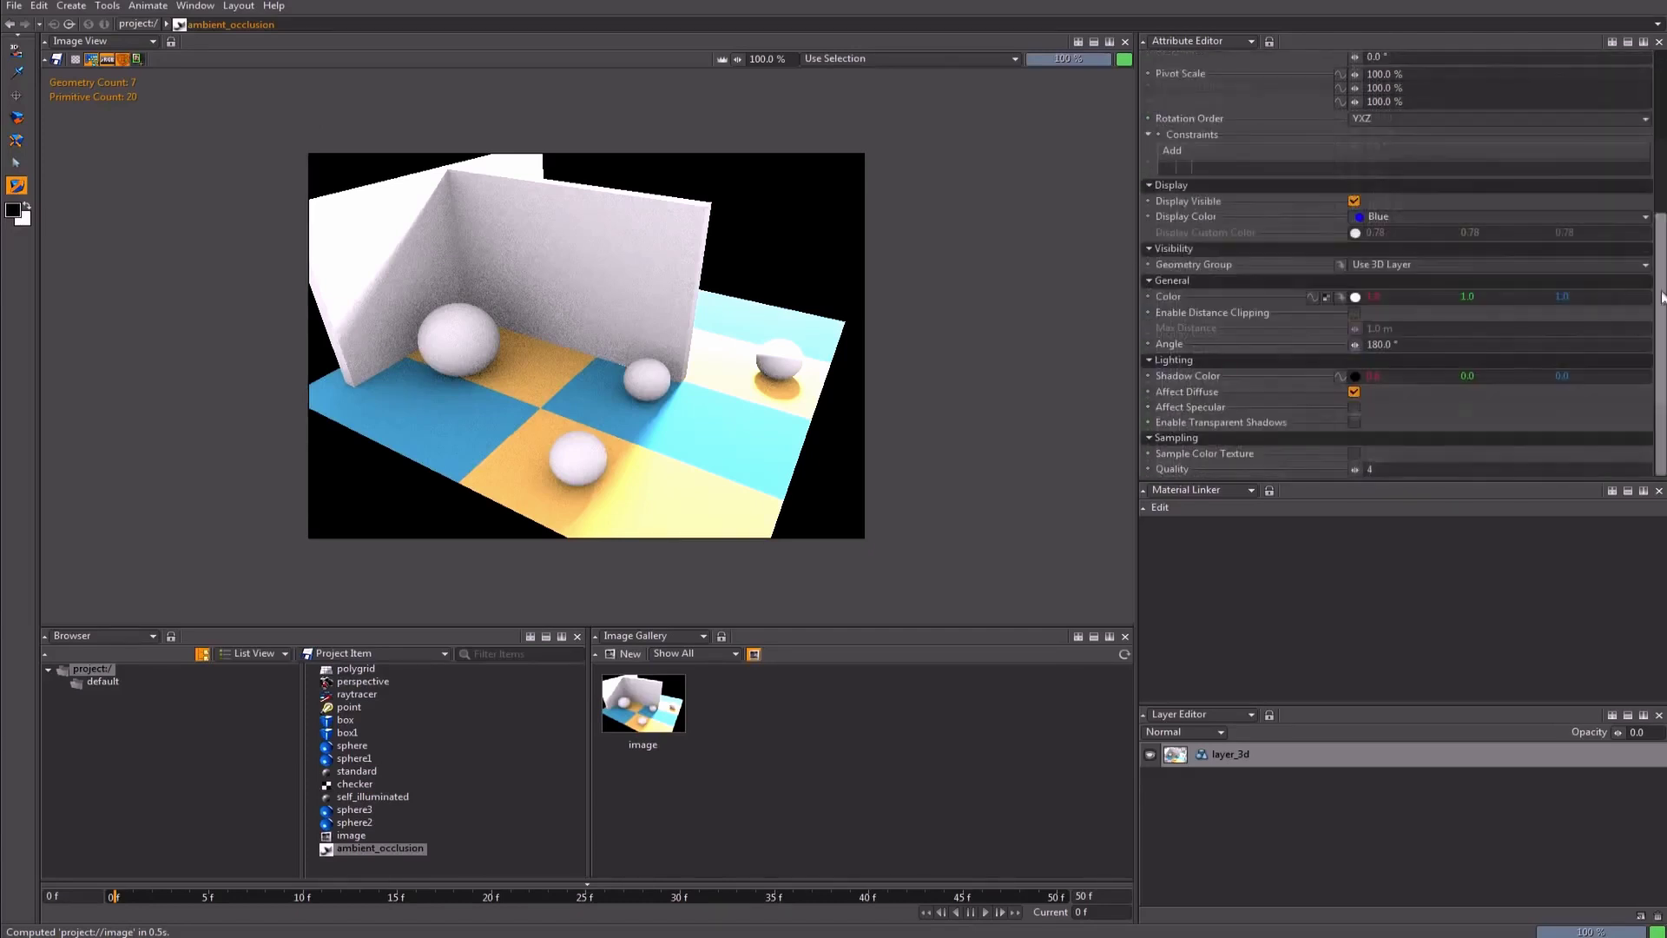
left_click(1356, 297)
type("0.5")
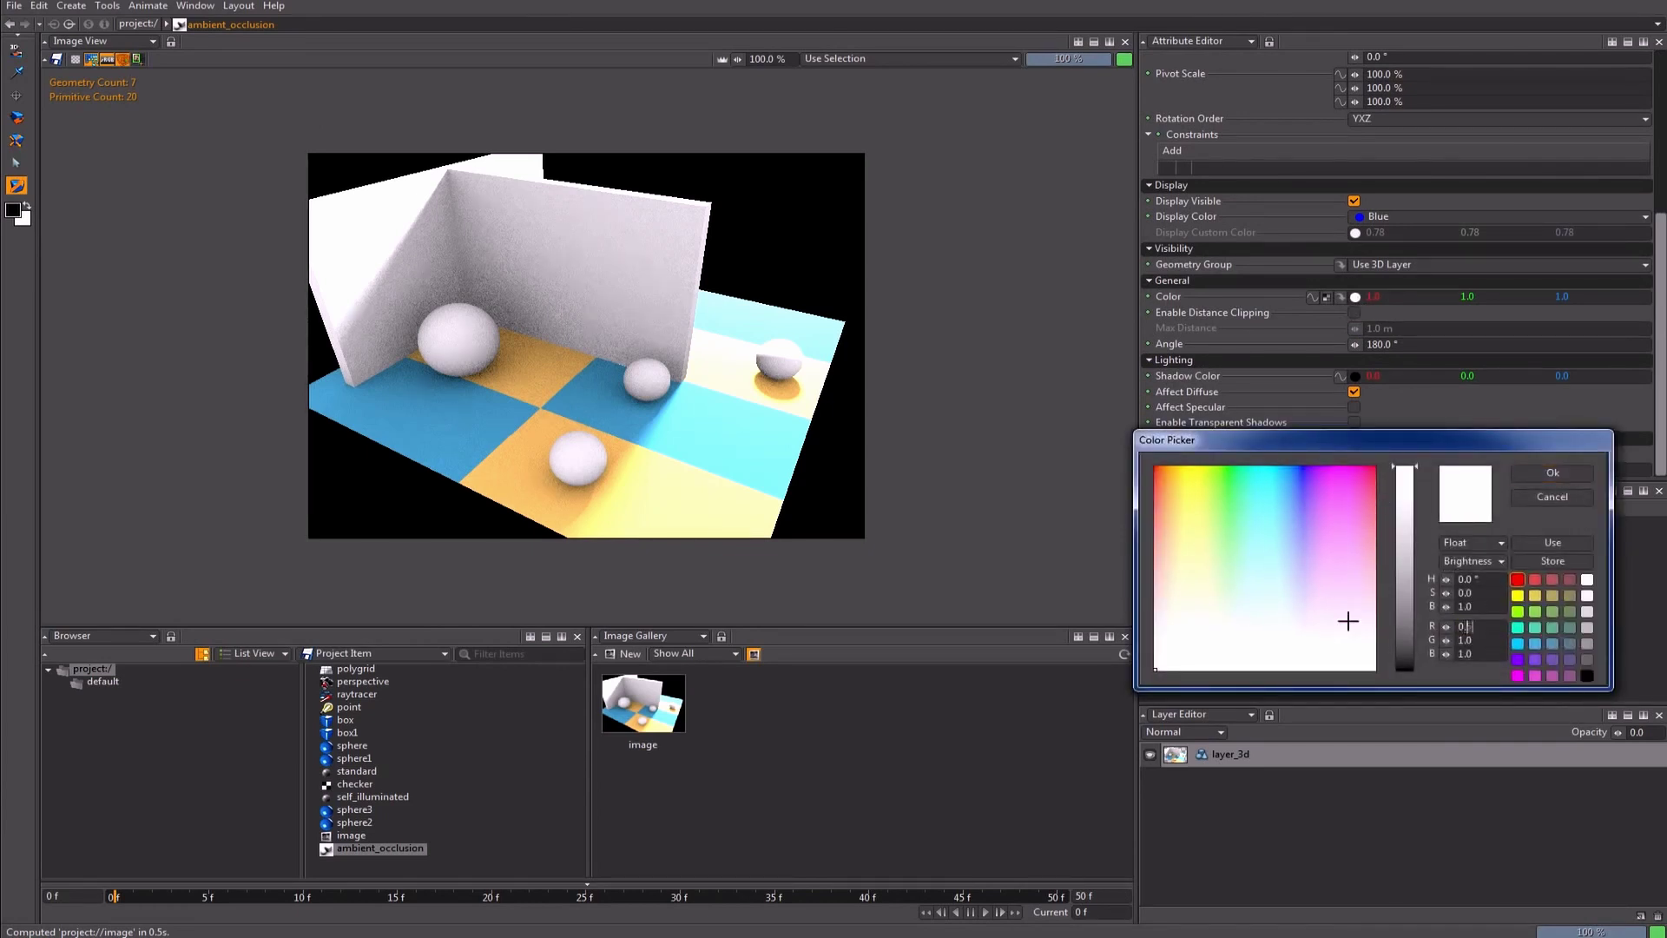
key("Tab")
type("0.8")
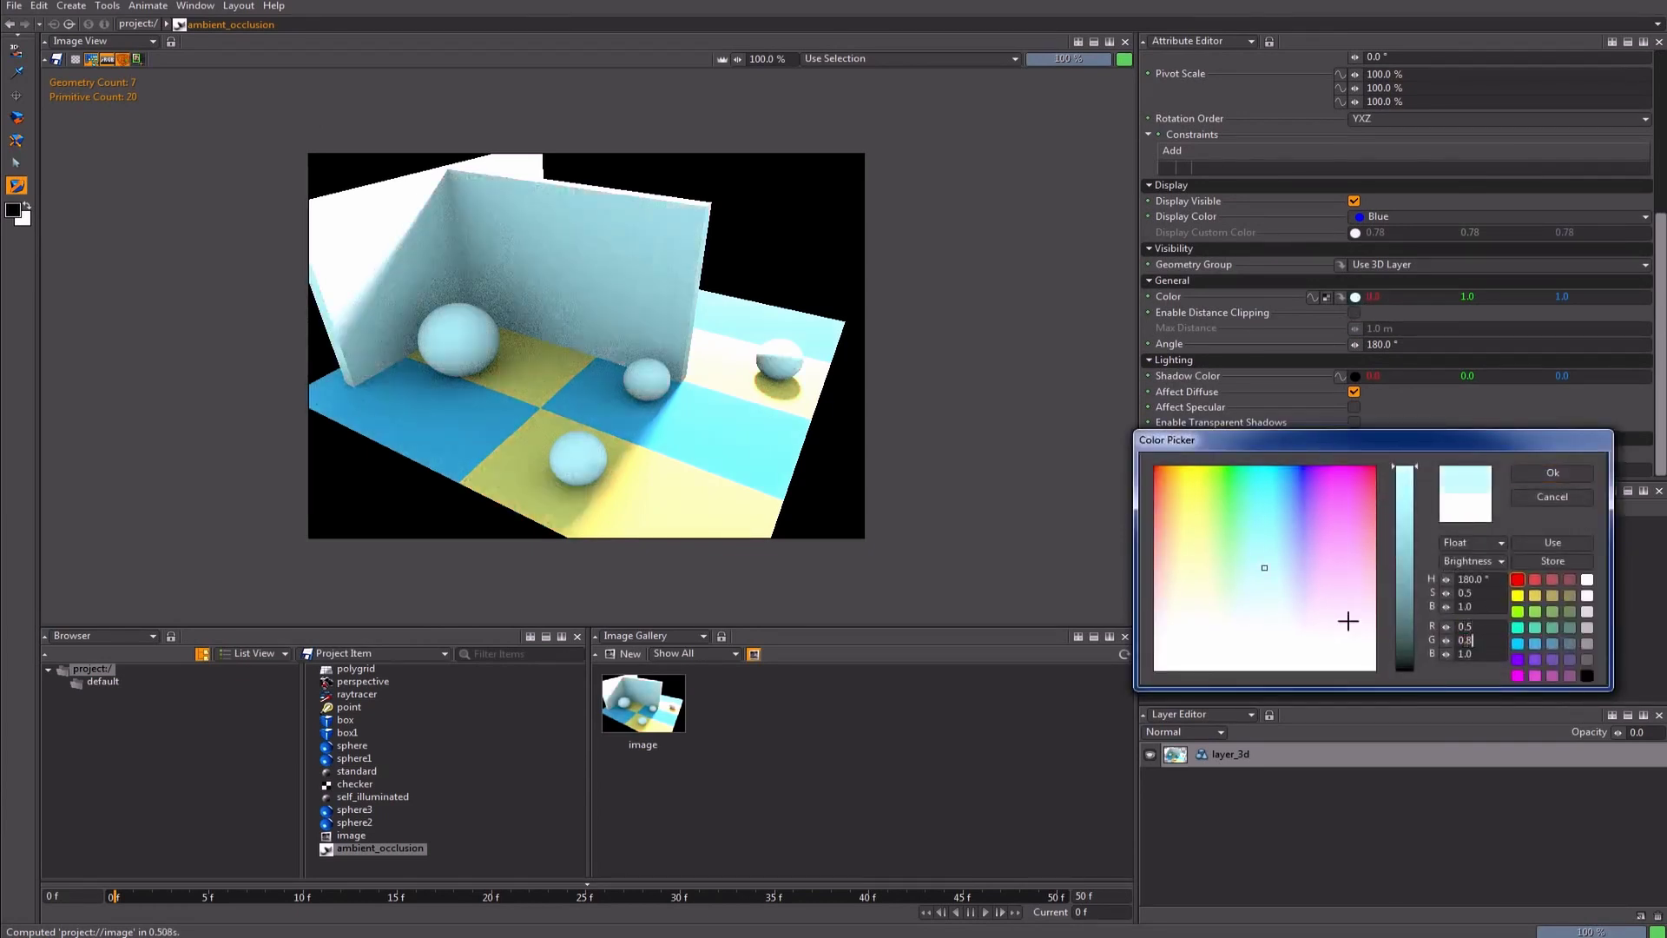
key("Tab")
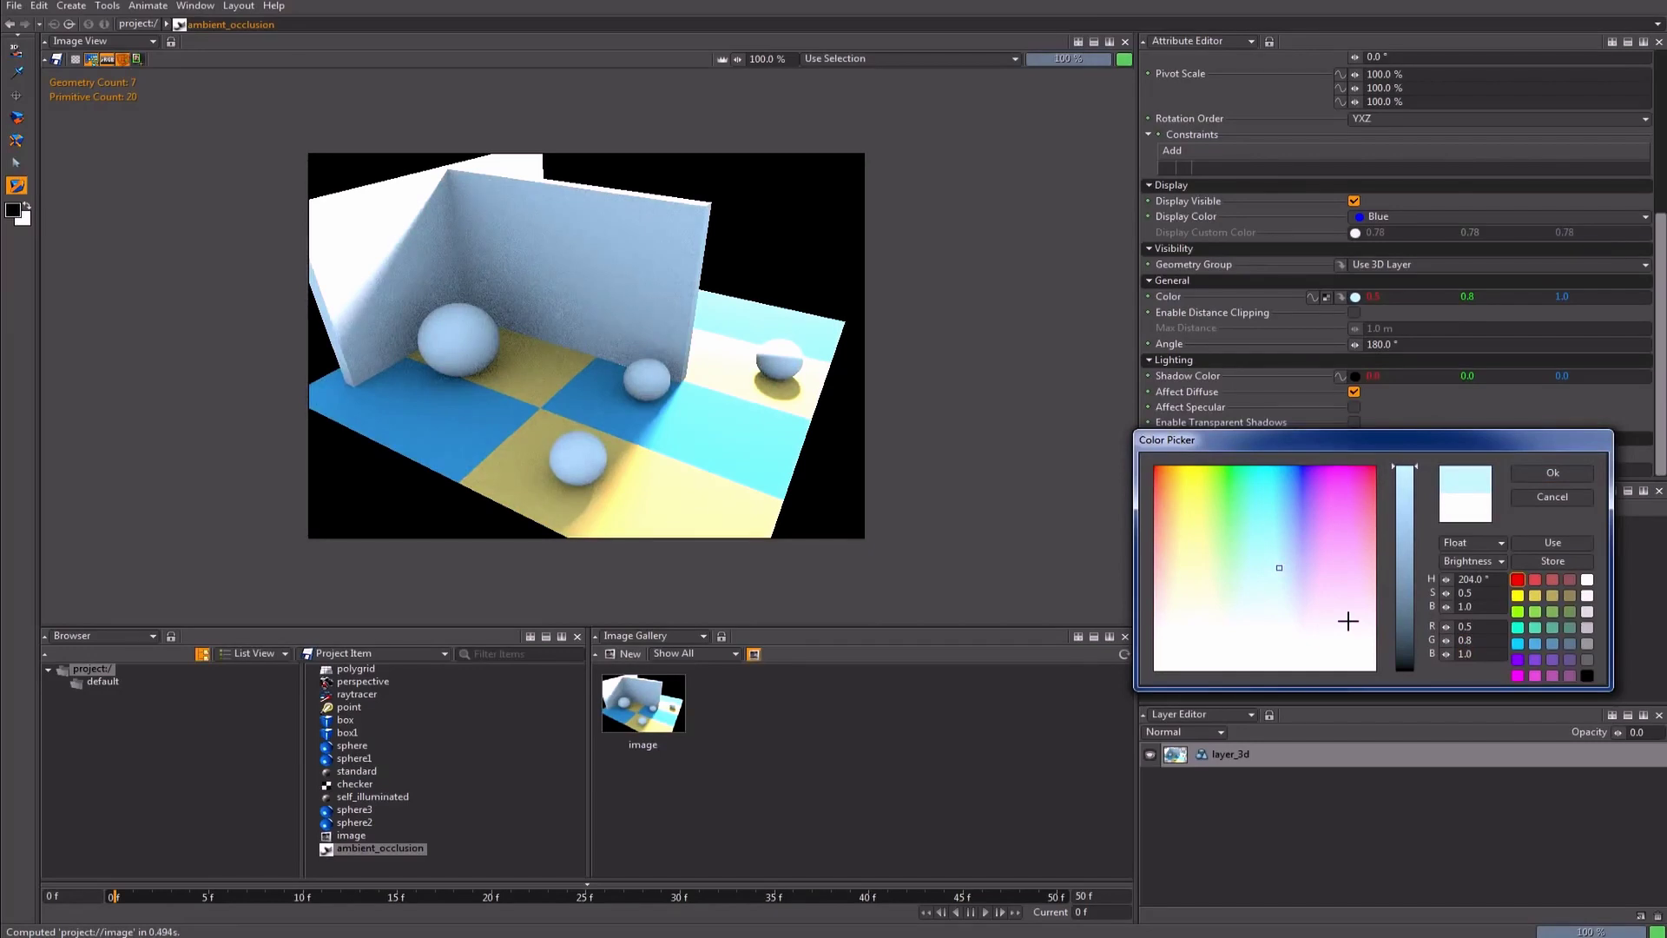
left_click(1560, 476)
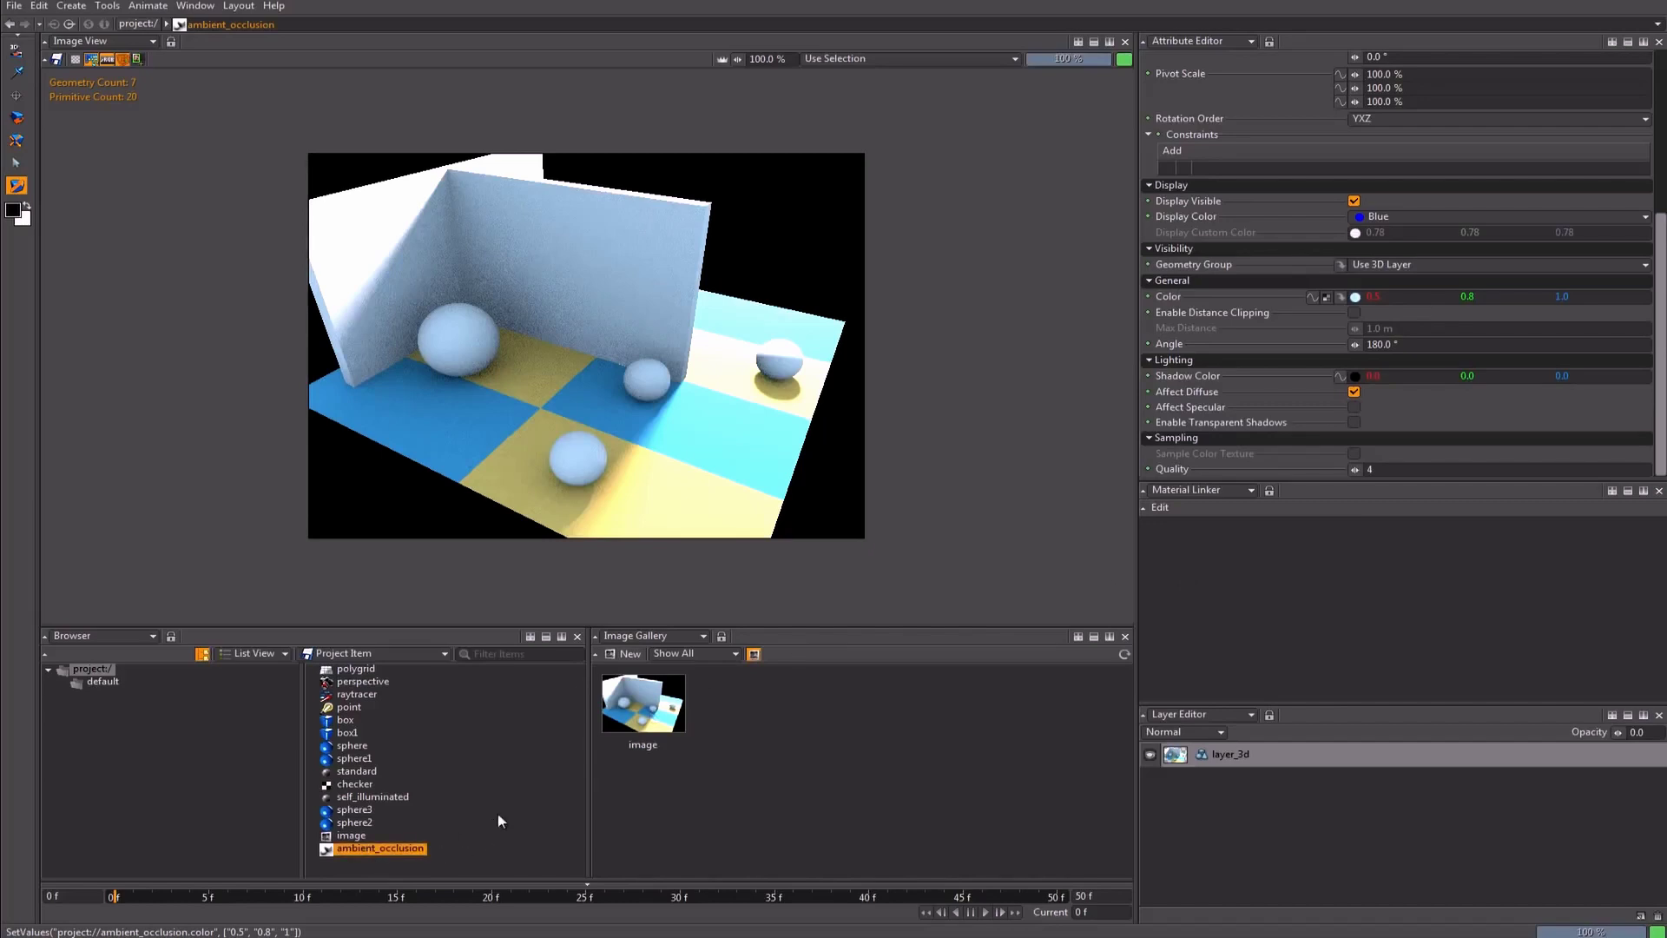
Step: Delete the ambient occlusion light and create a Gi Monte Carlo light in its place
key("Delete")
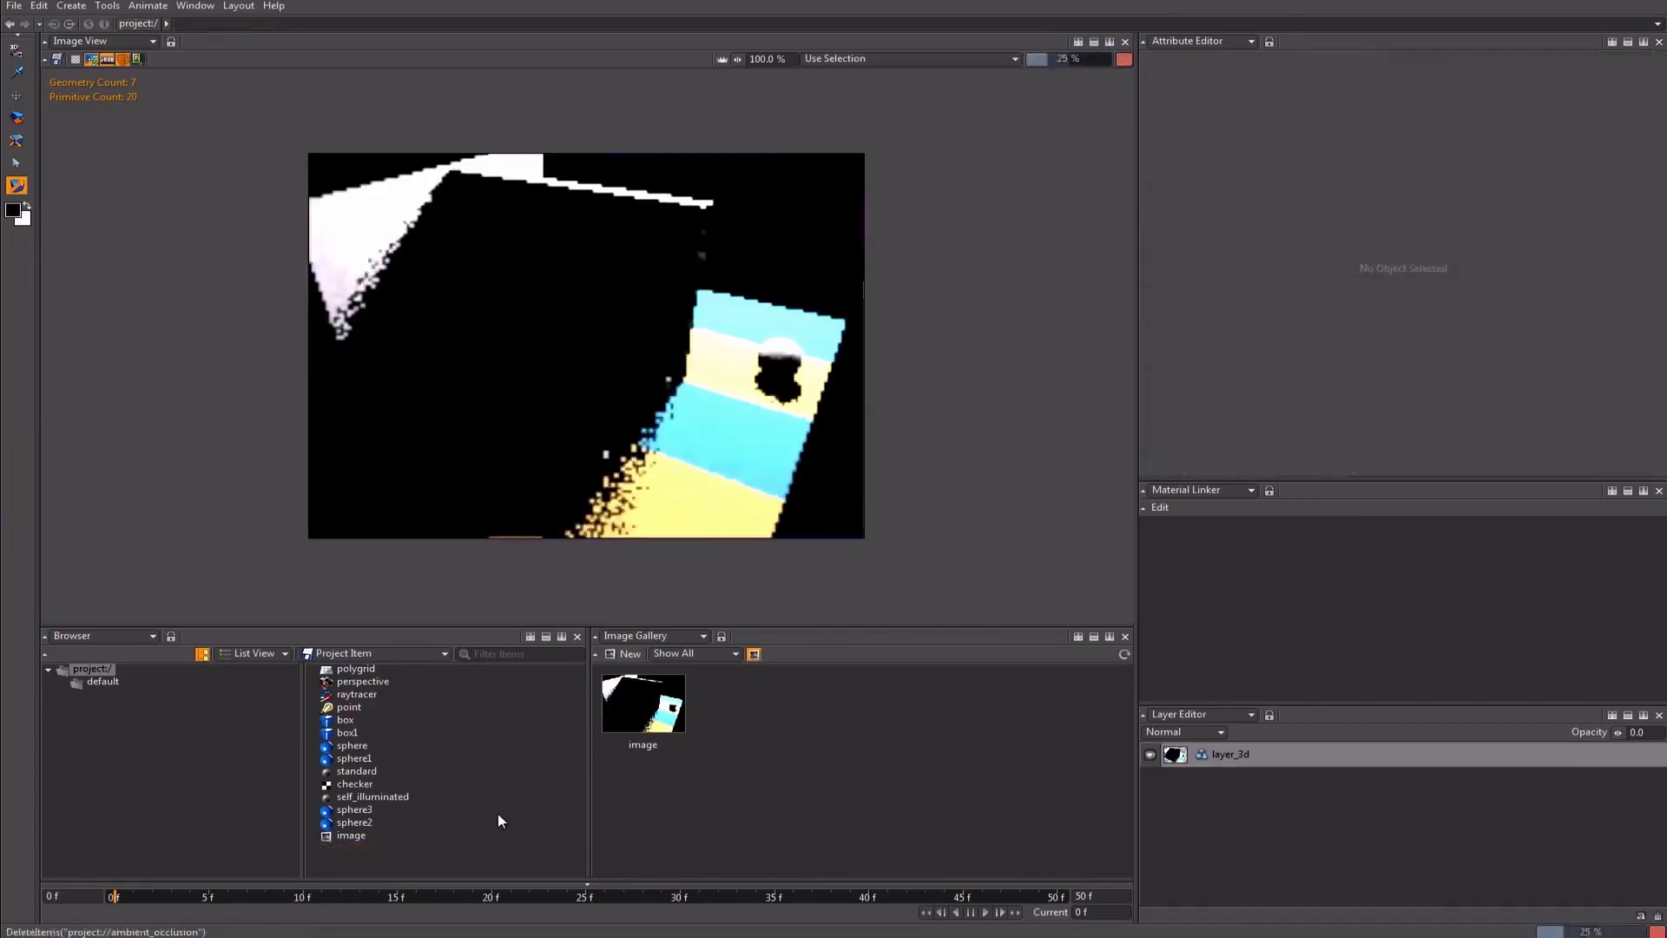
left_click(72, 6)
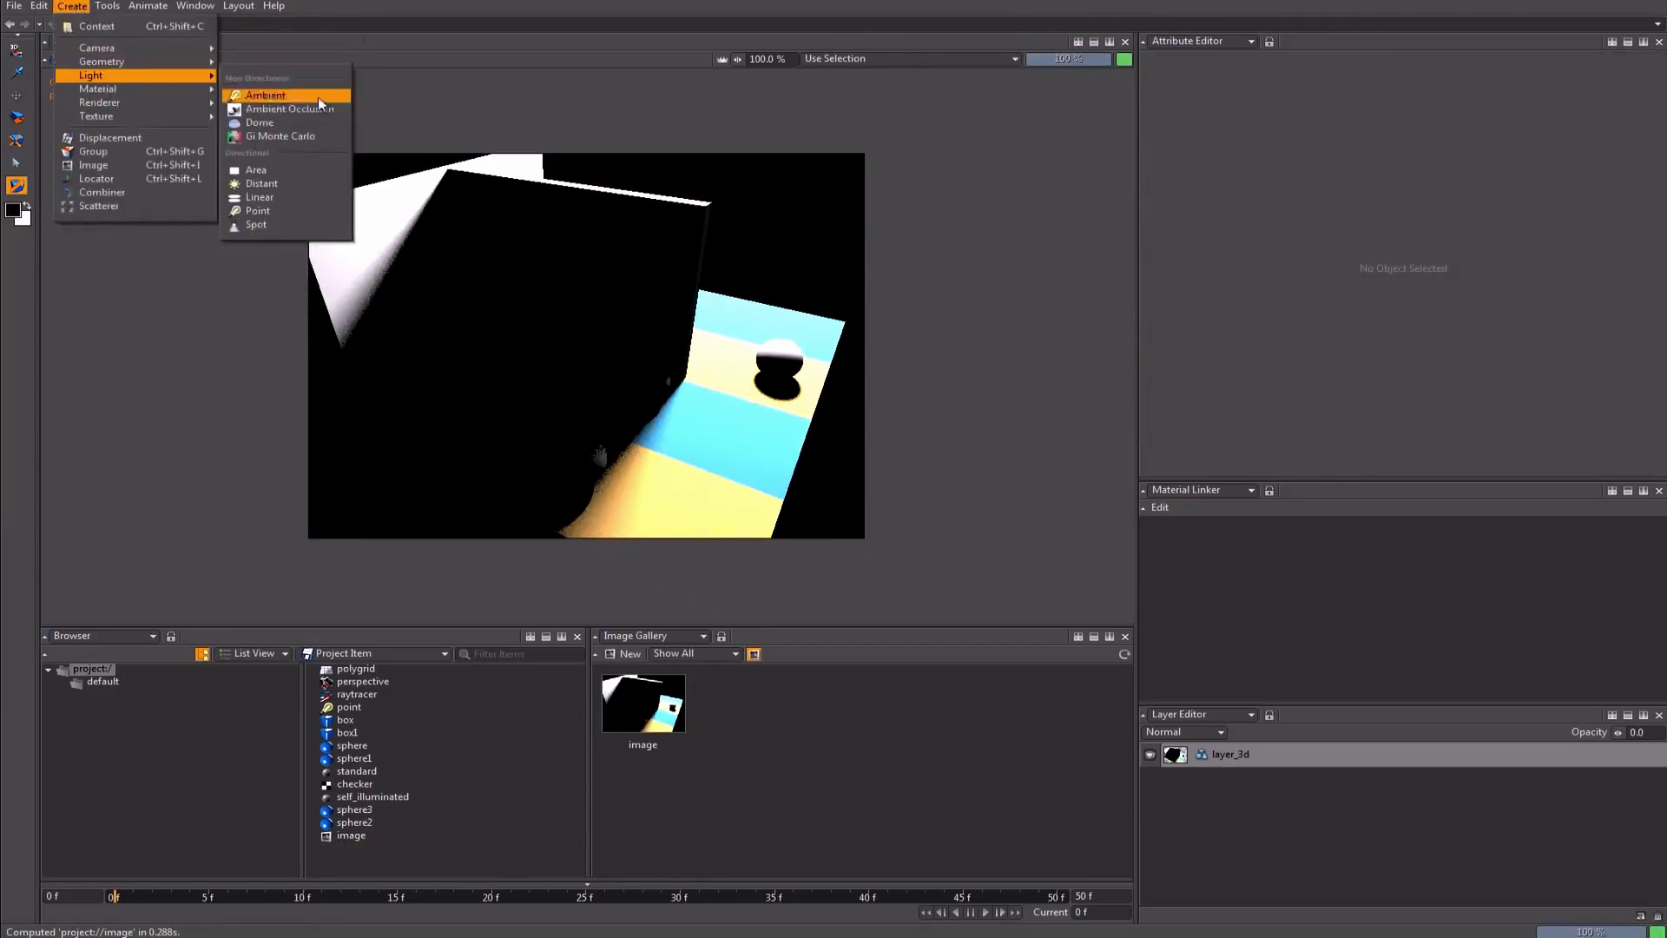
left_click(305, 136)
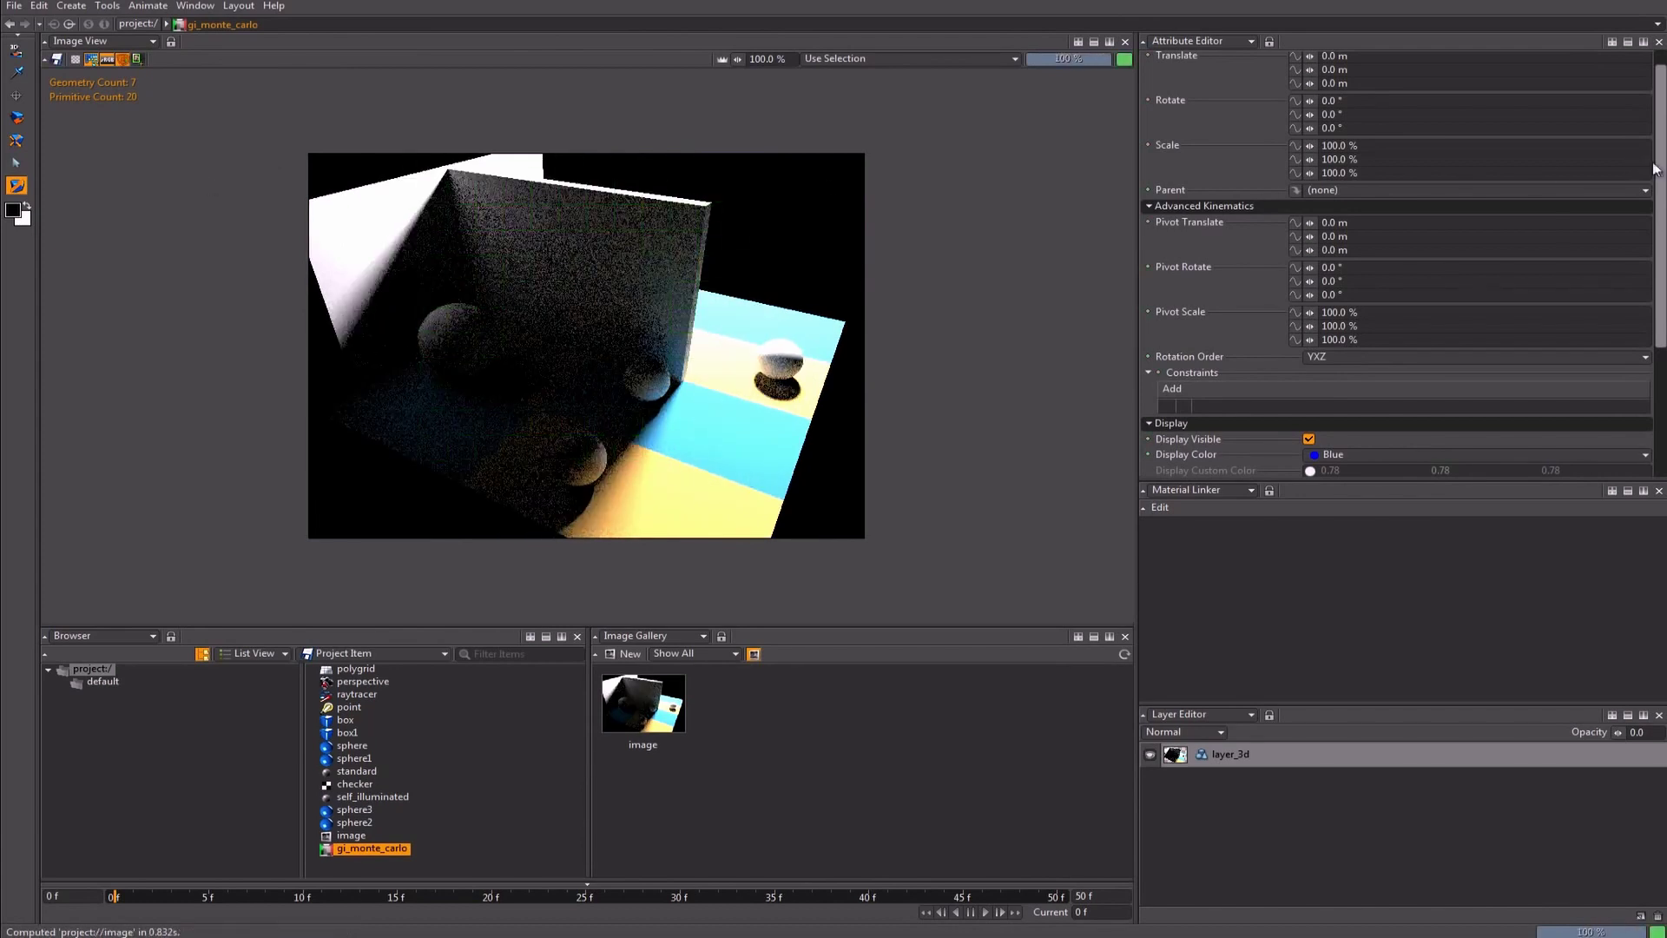
Step: Set the Gi Monte Carlo light's sampling Quality to 14 and Max Bounces to 2
scroll(1369, 406, "down", 5)
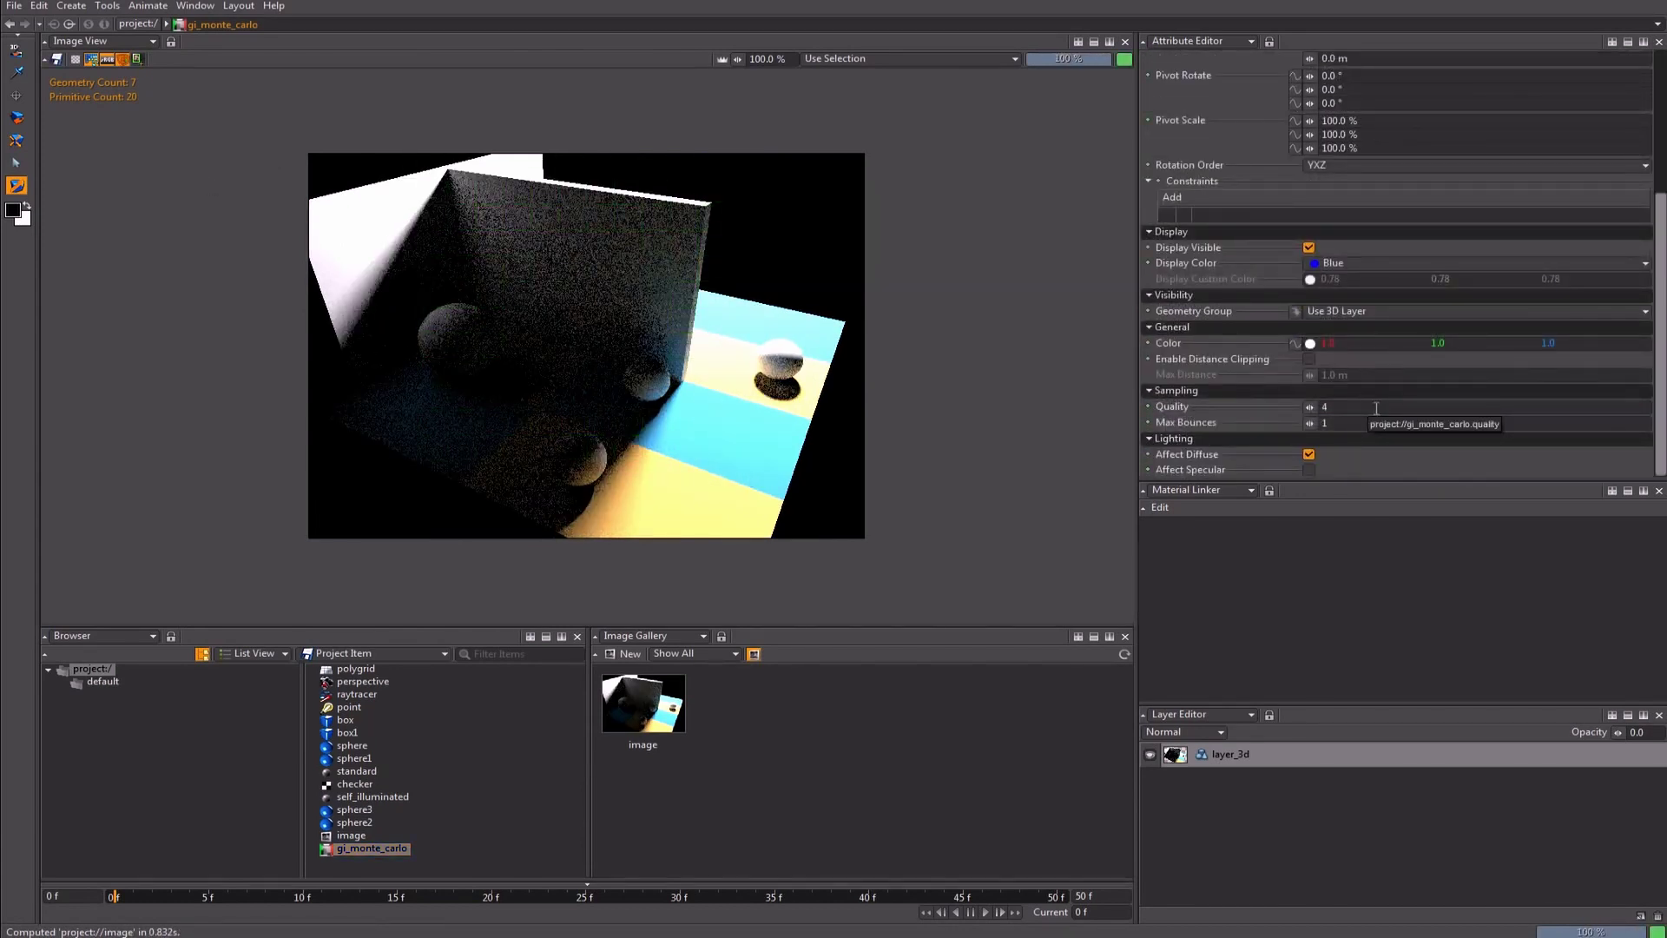
double_click(1380, 407)
type("1")
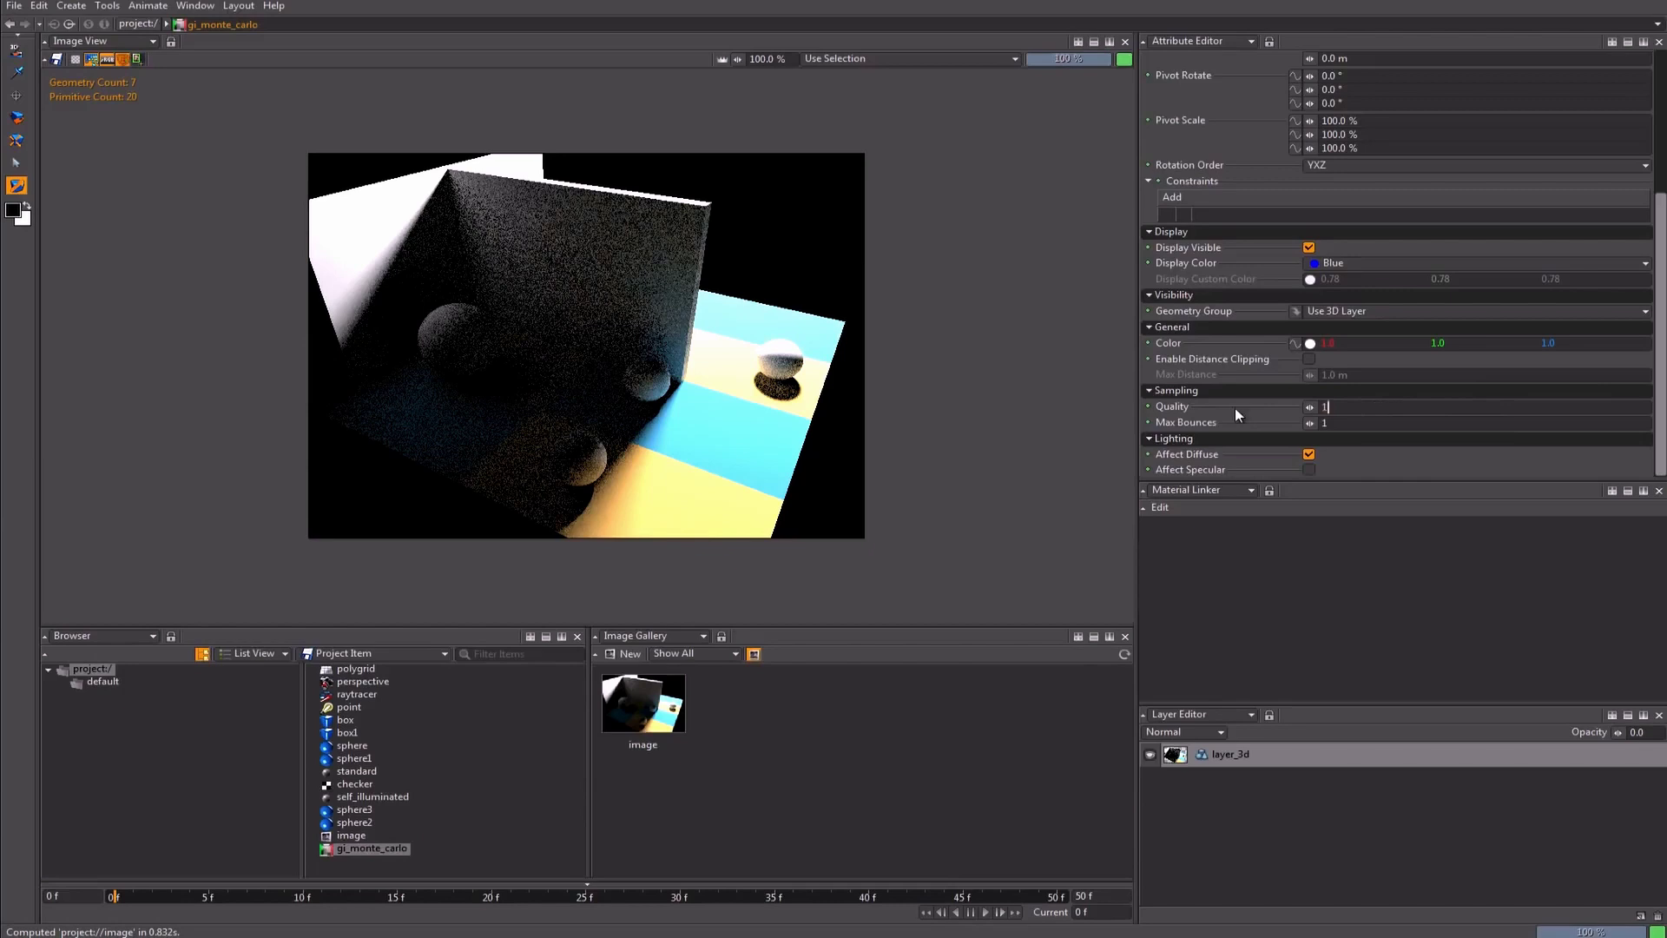
type("4")
key("Return")
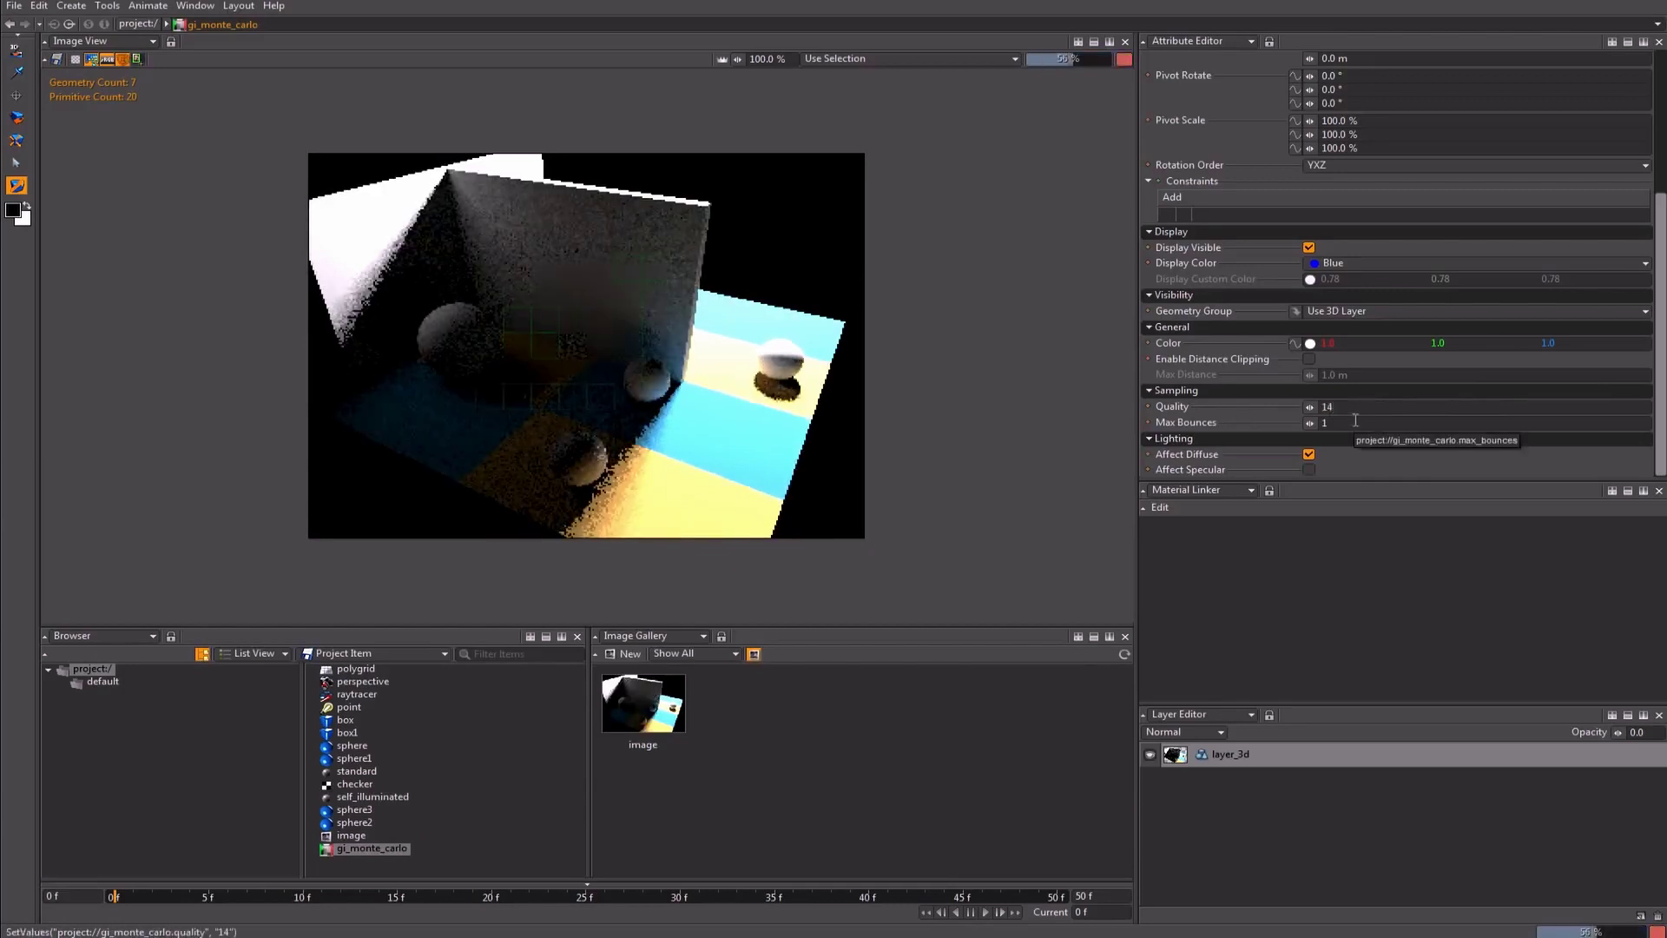
double_click(1354, 422)
type("2")
key("Return")
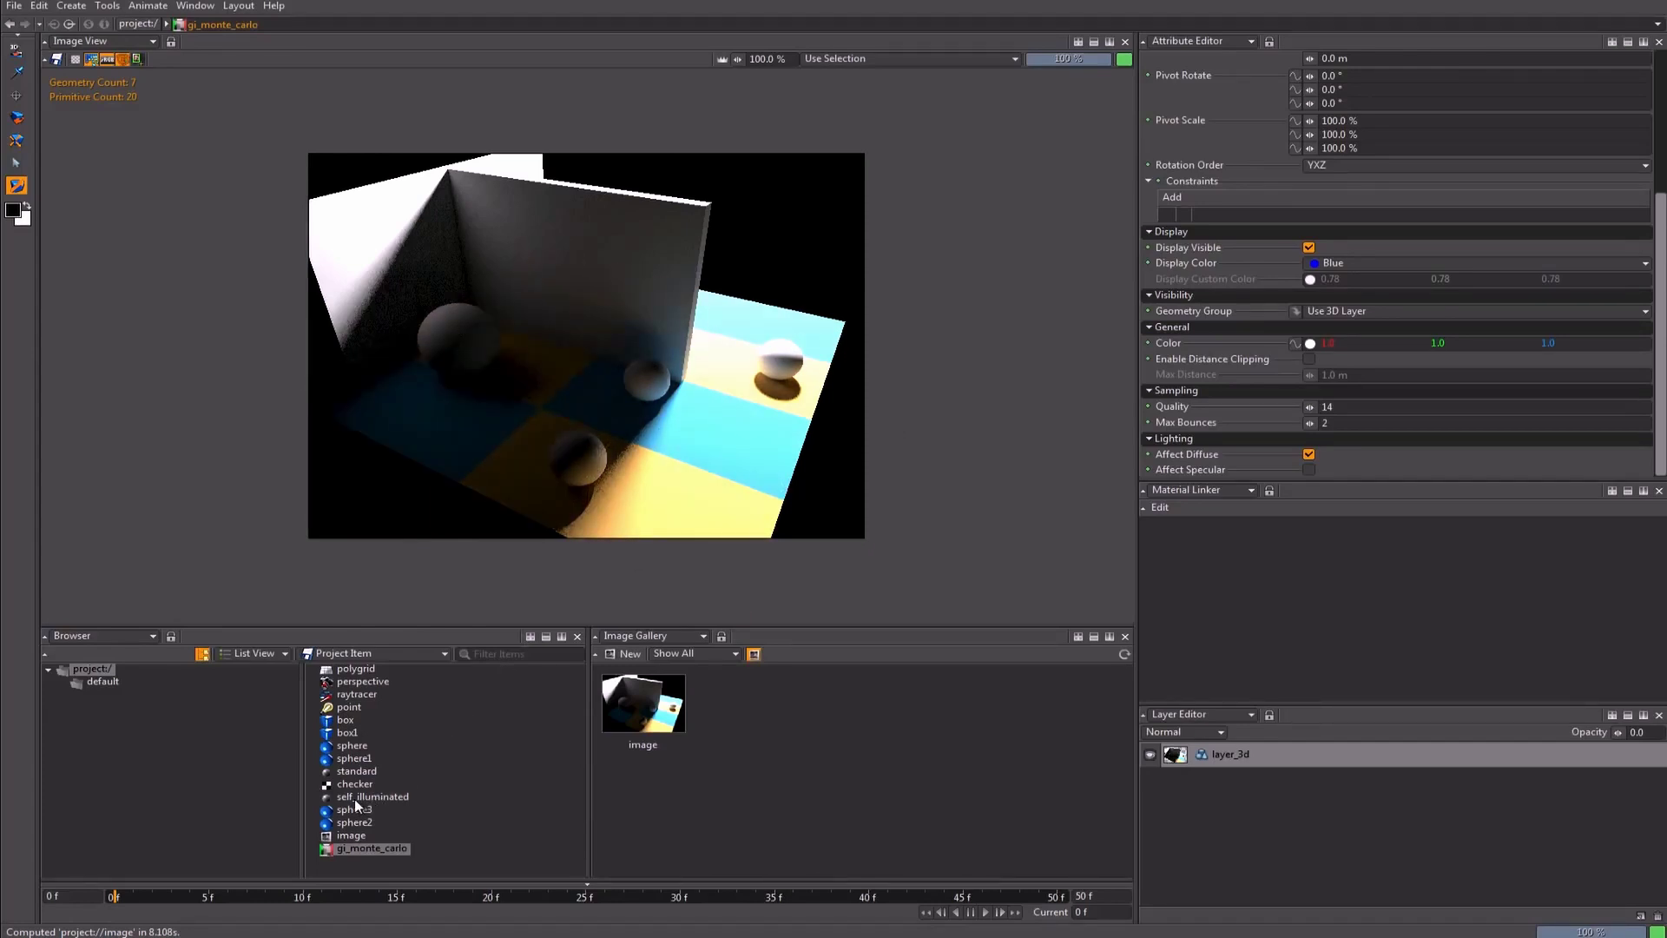
Step: Assign the self_illuminated material to the large sphere near the corner of the walls
left_click_drag(355, 799, 465, 335)
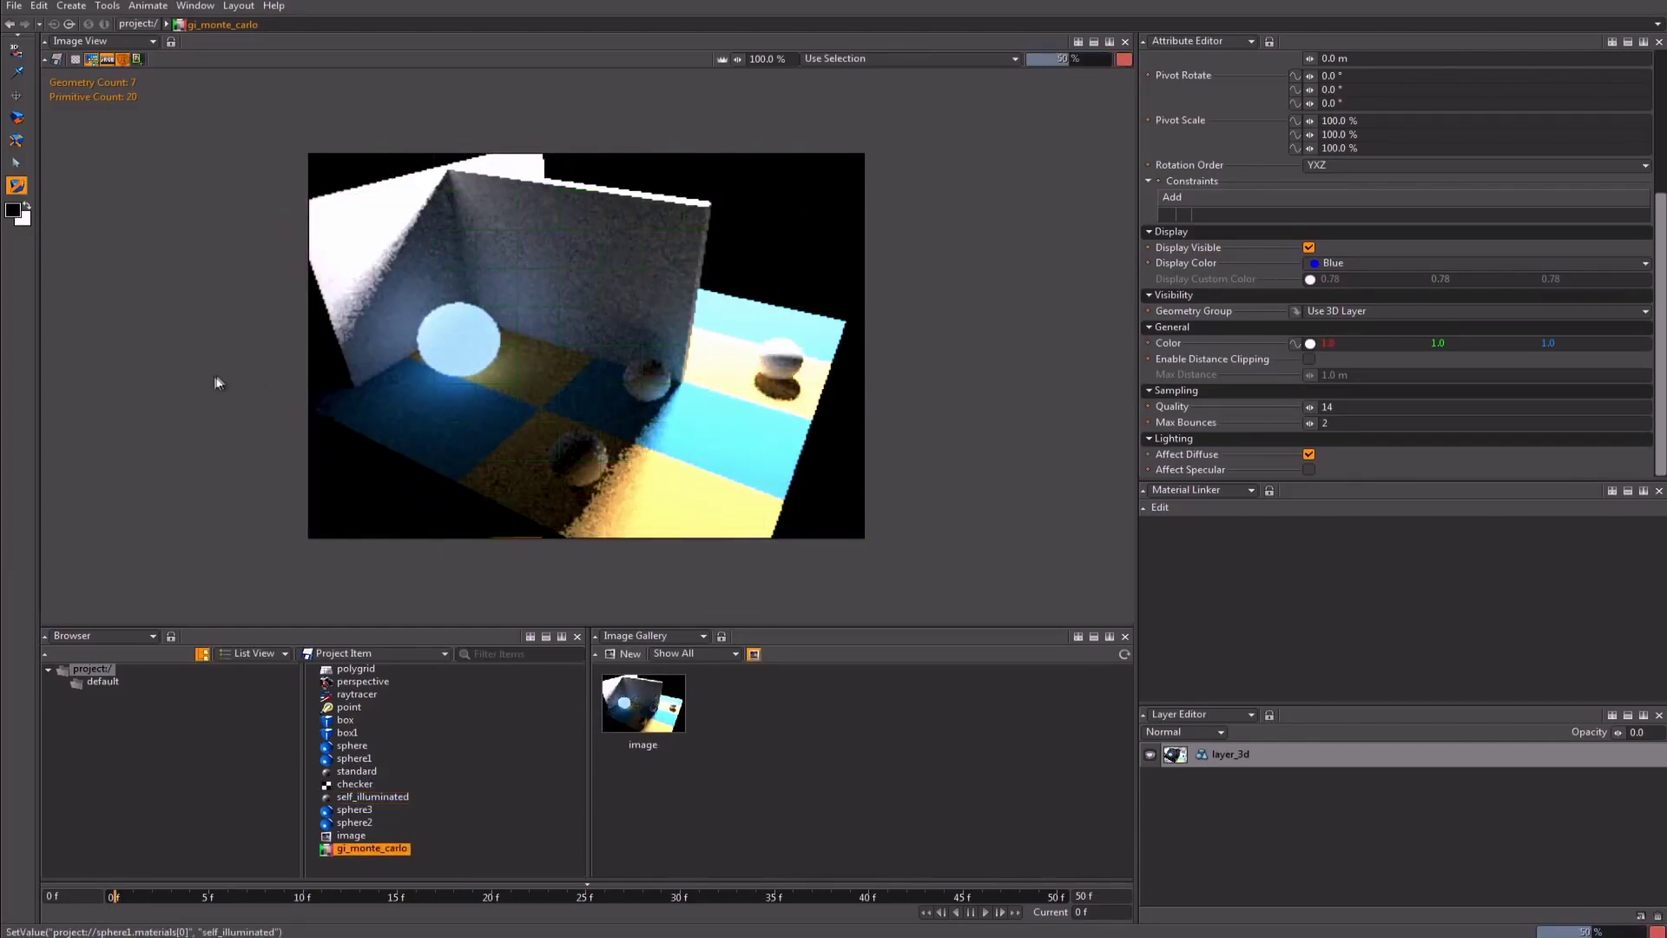
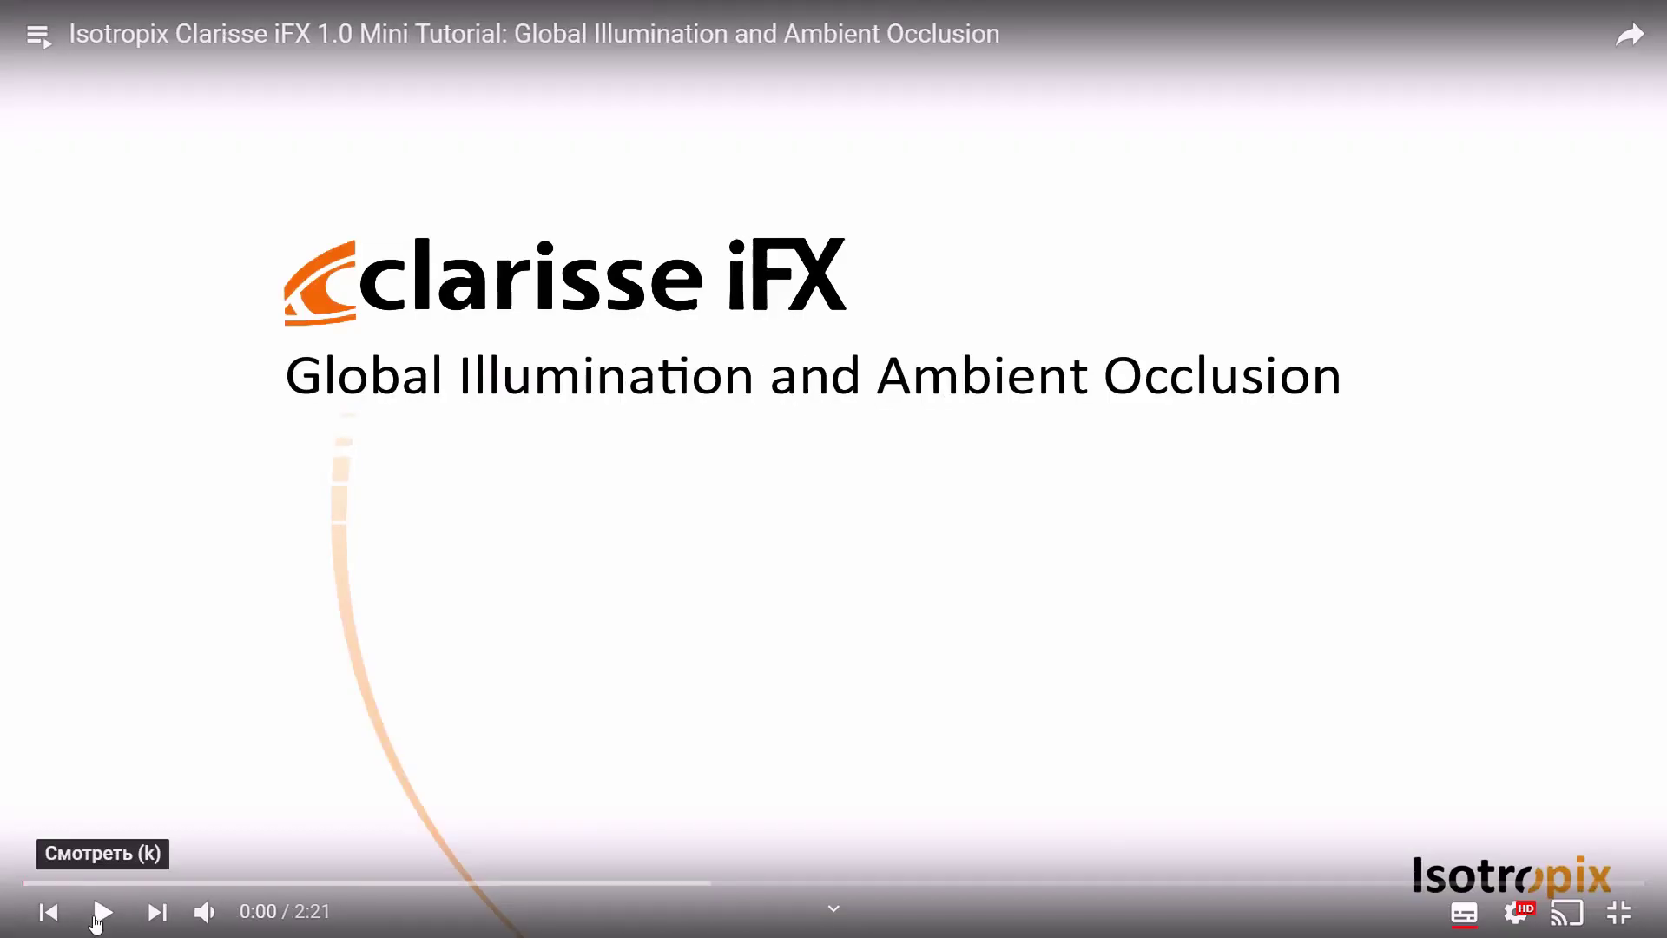
left_click(100, 912)
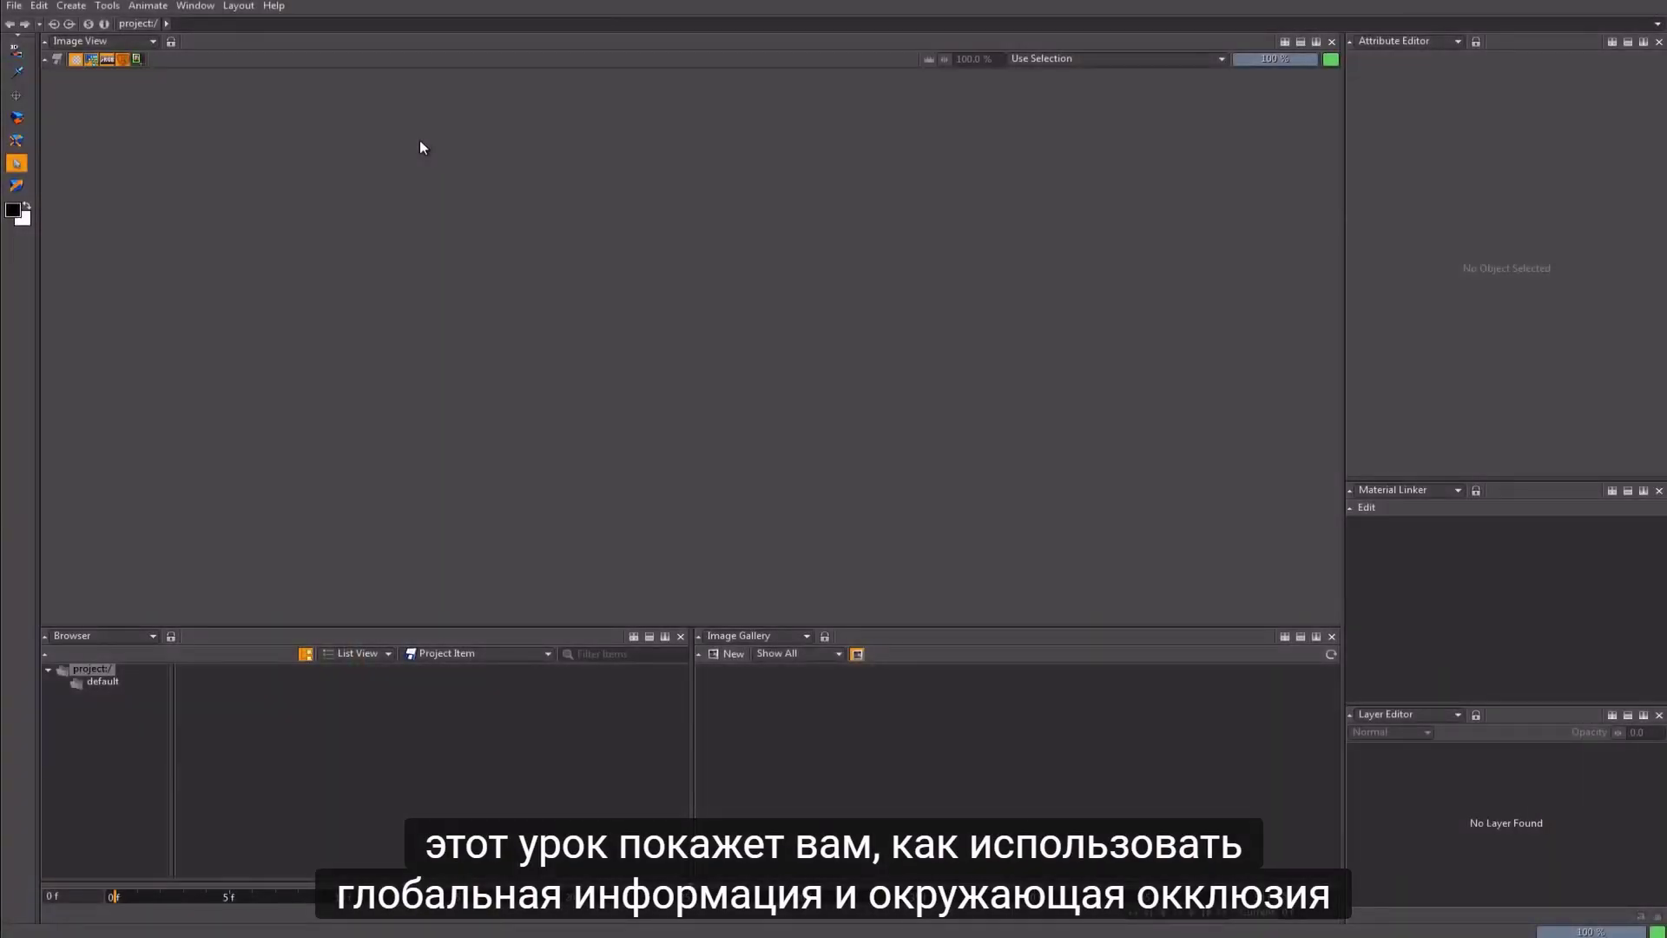
Step: Open the project file GI_occlusion.project from the minituts folder
left_click(15, 6)
left_click(52, 40)
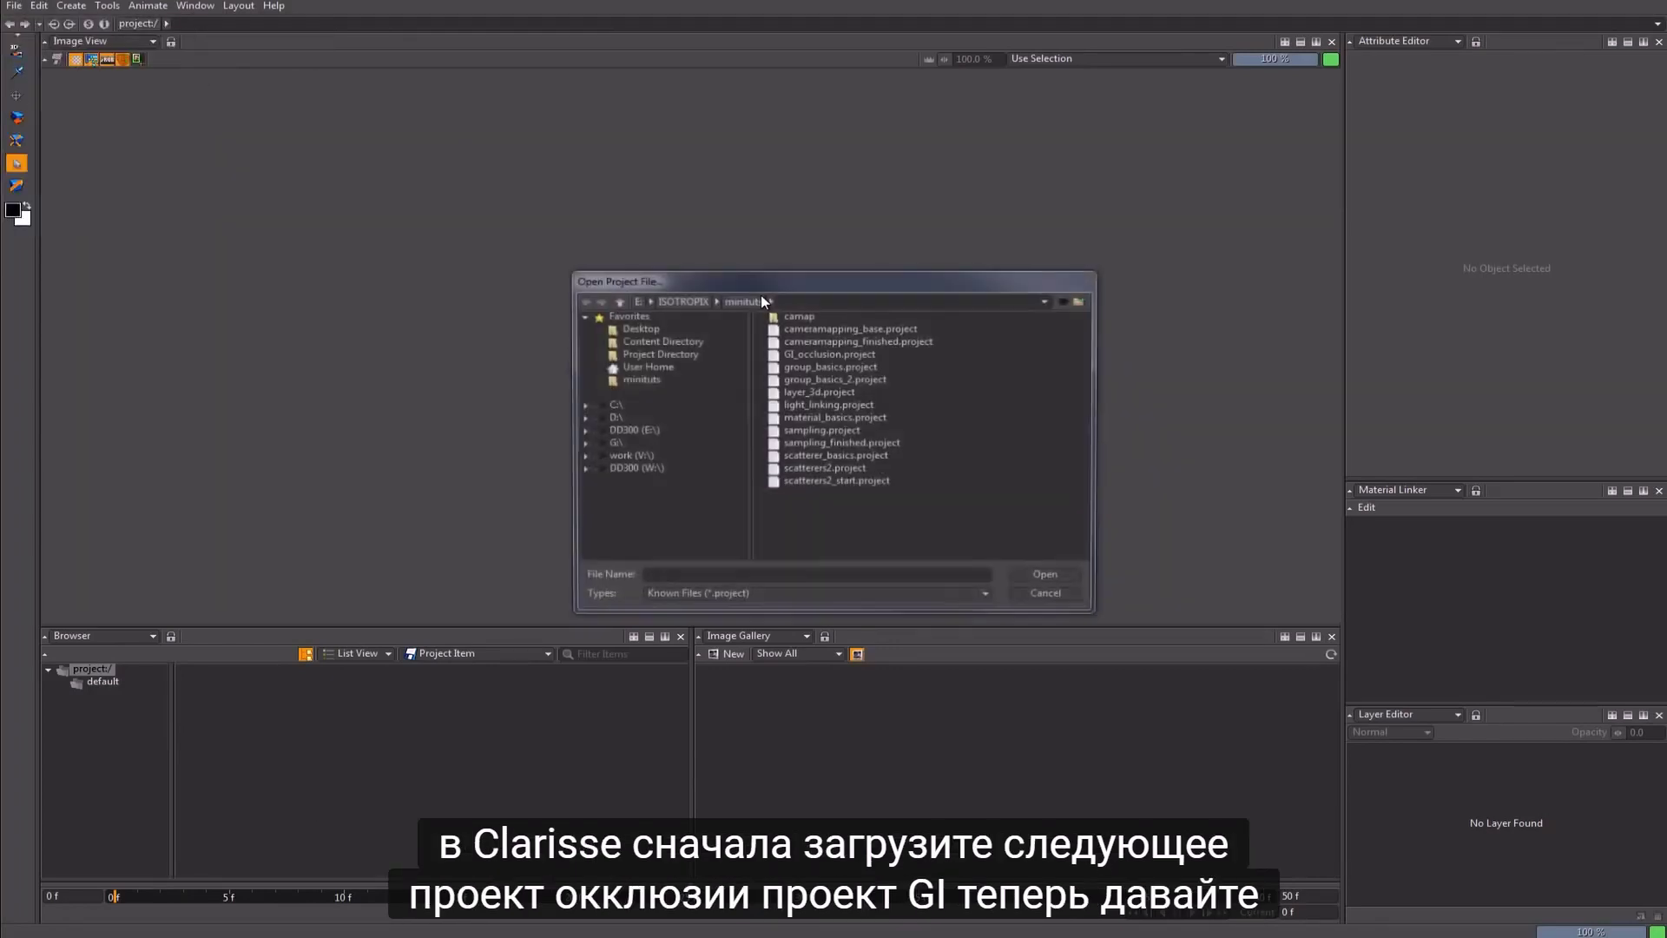
left_click(837, 354)
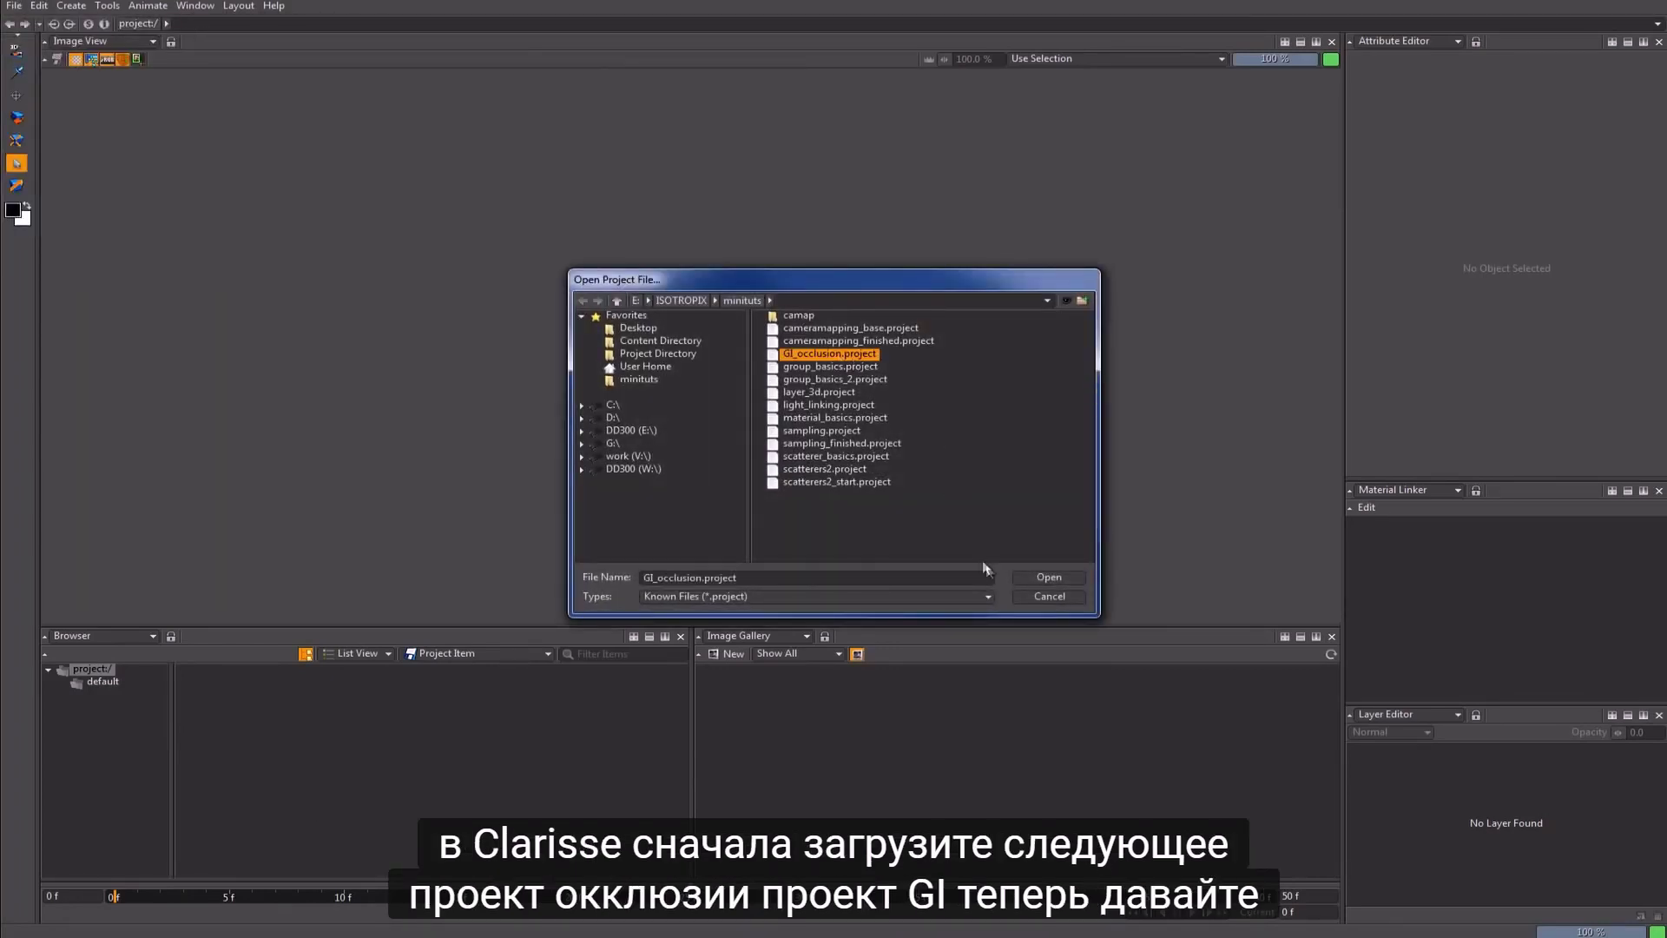
left_click(1046, 578)
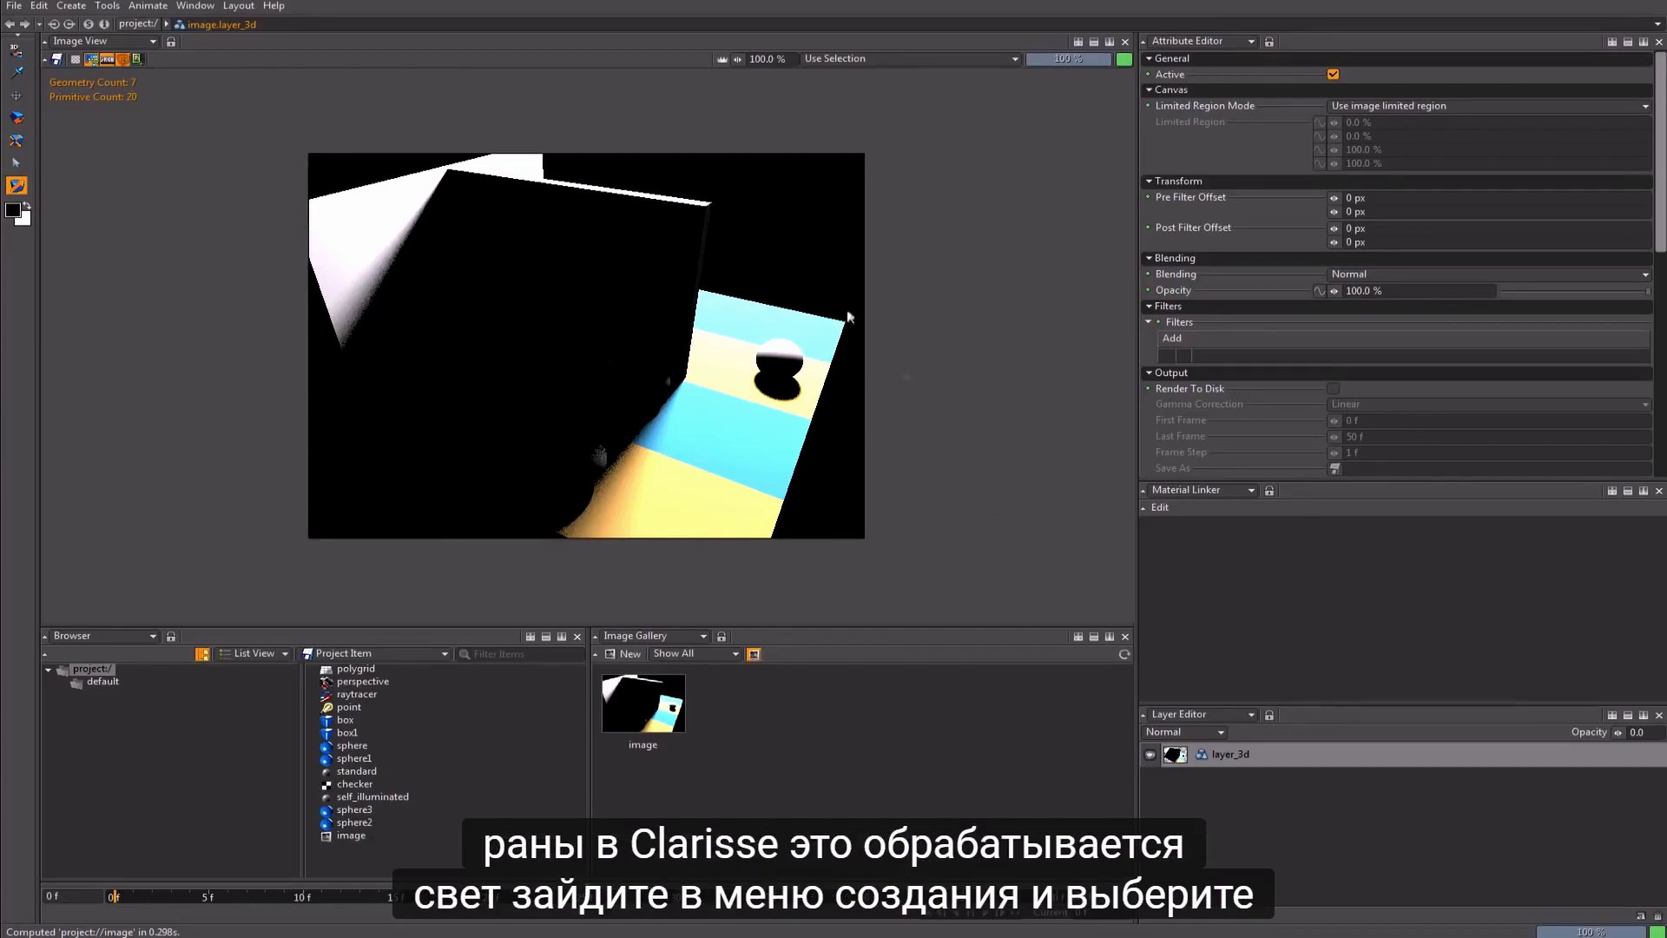
Step: Create an Ambient Occlusion light in the scene
left_click(71, 7)
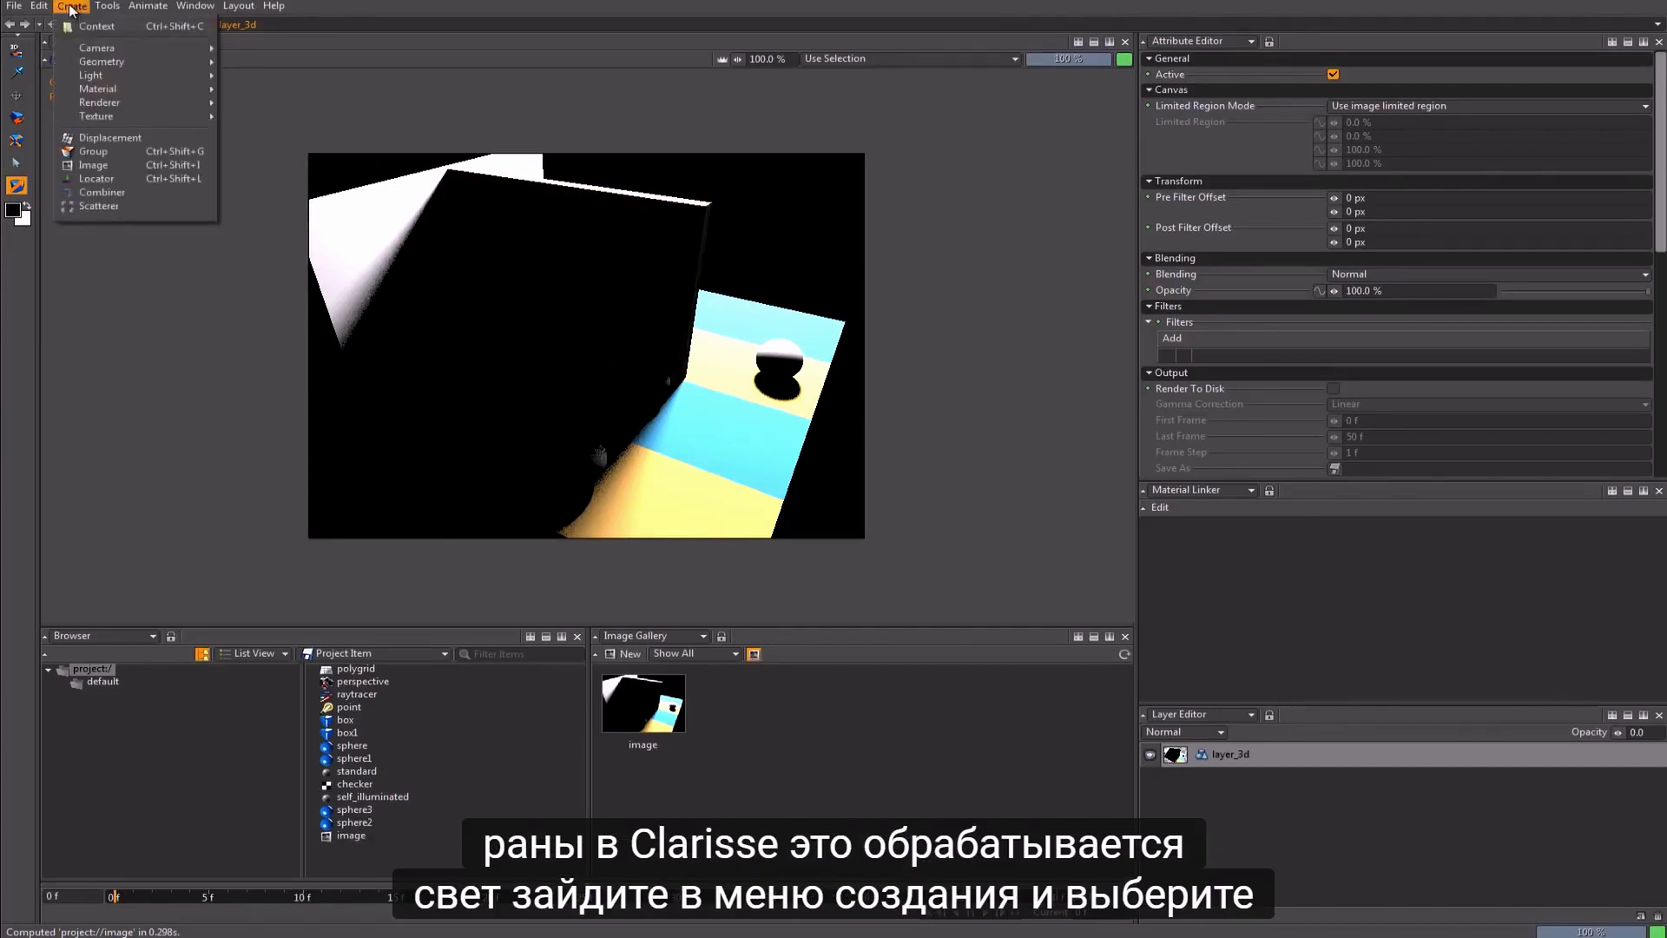
mouse_move(117, 76)
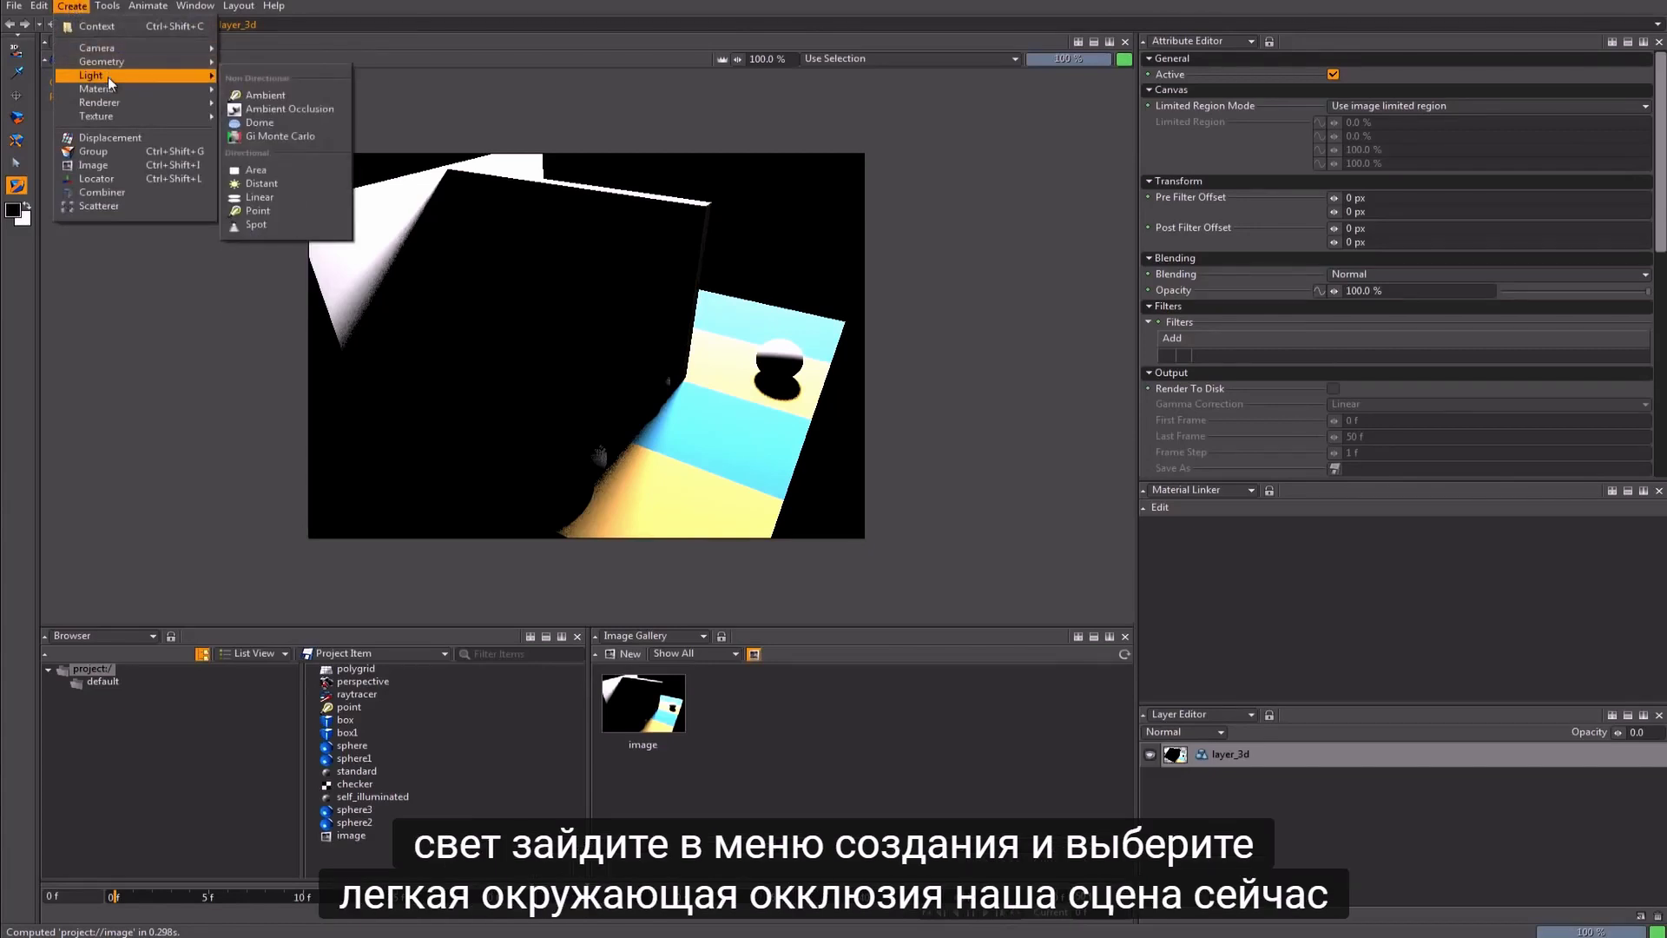
left_click(289, 109)
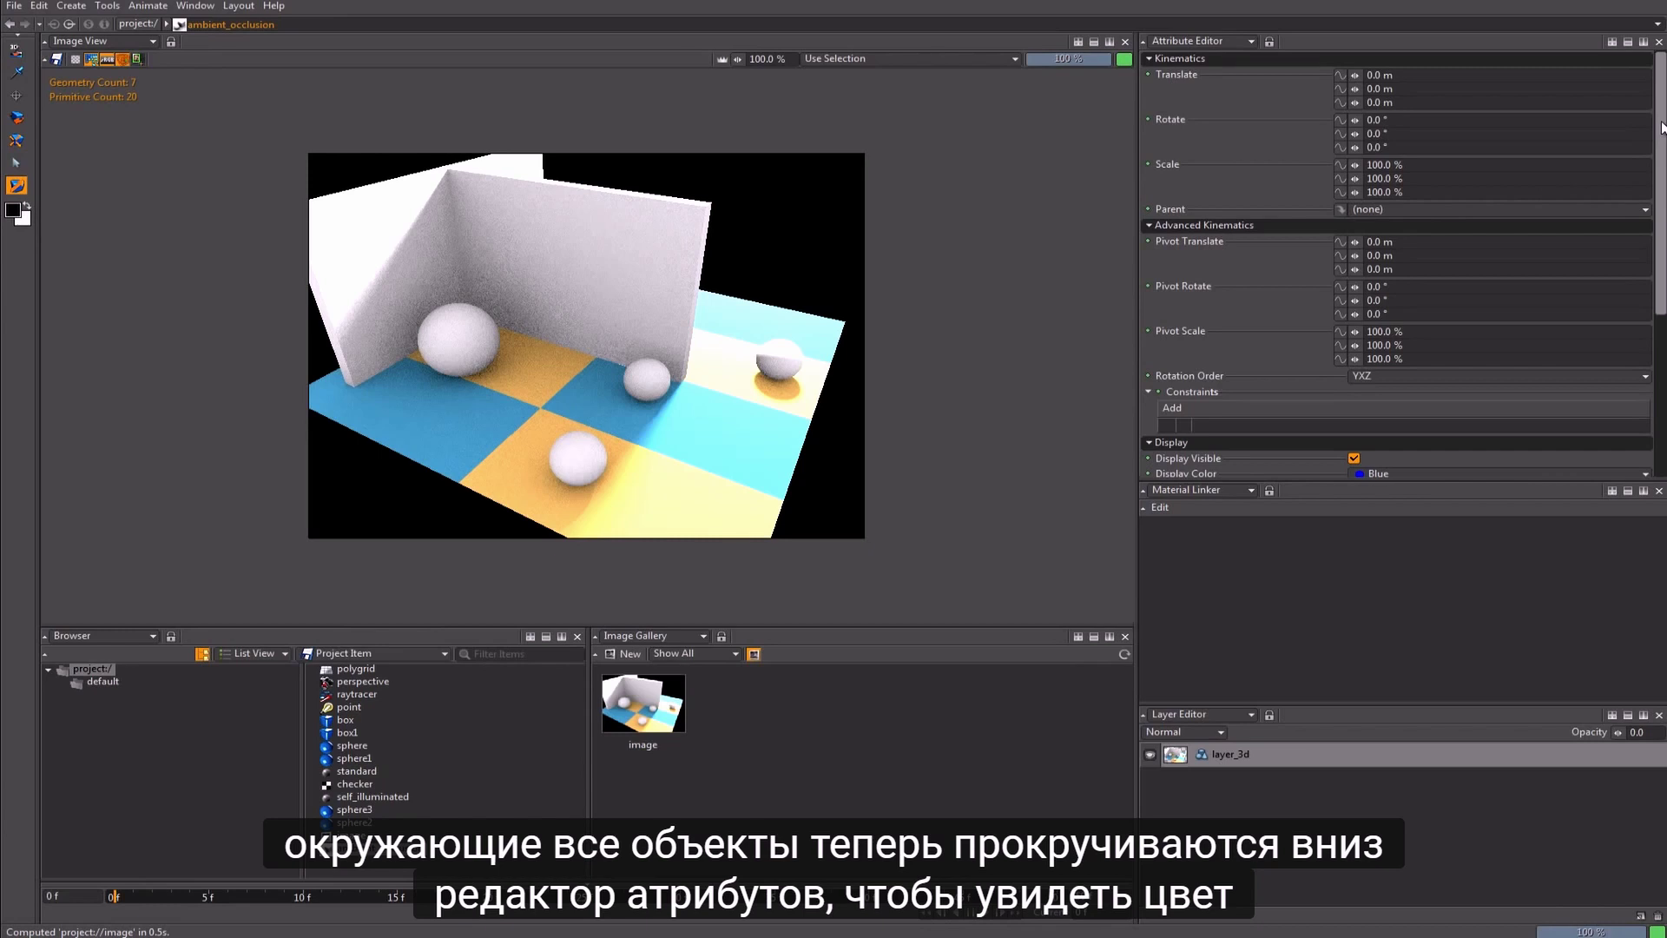
Step: Change the ambient occlusion light's color to RGB 0.5, 0.8, 1.0
left_click_drag(1661, 127, 1659, 307)
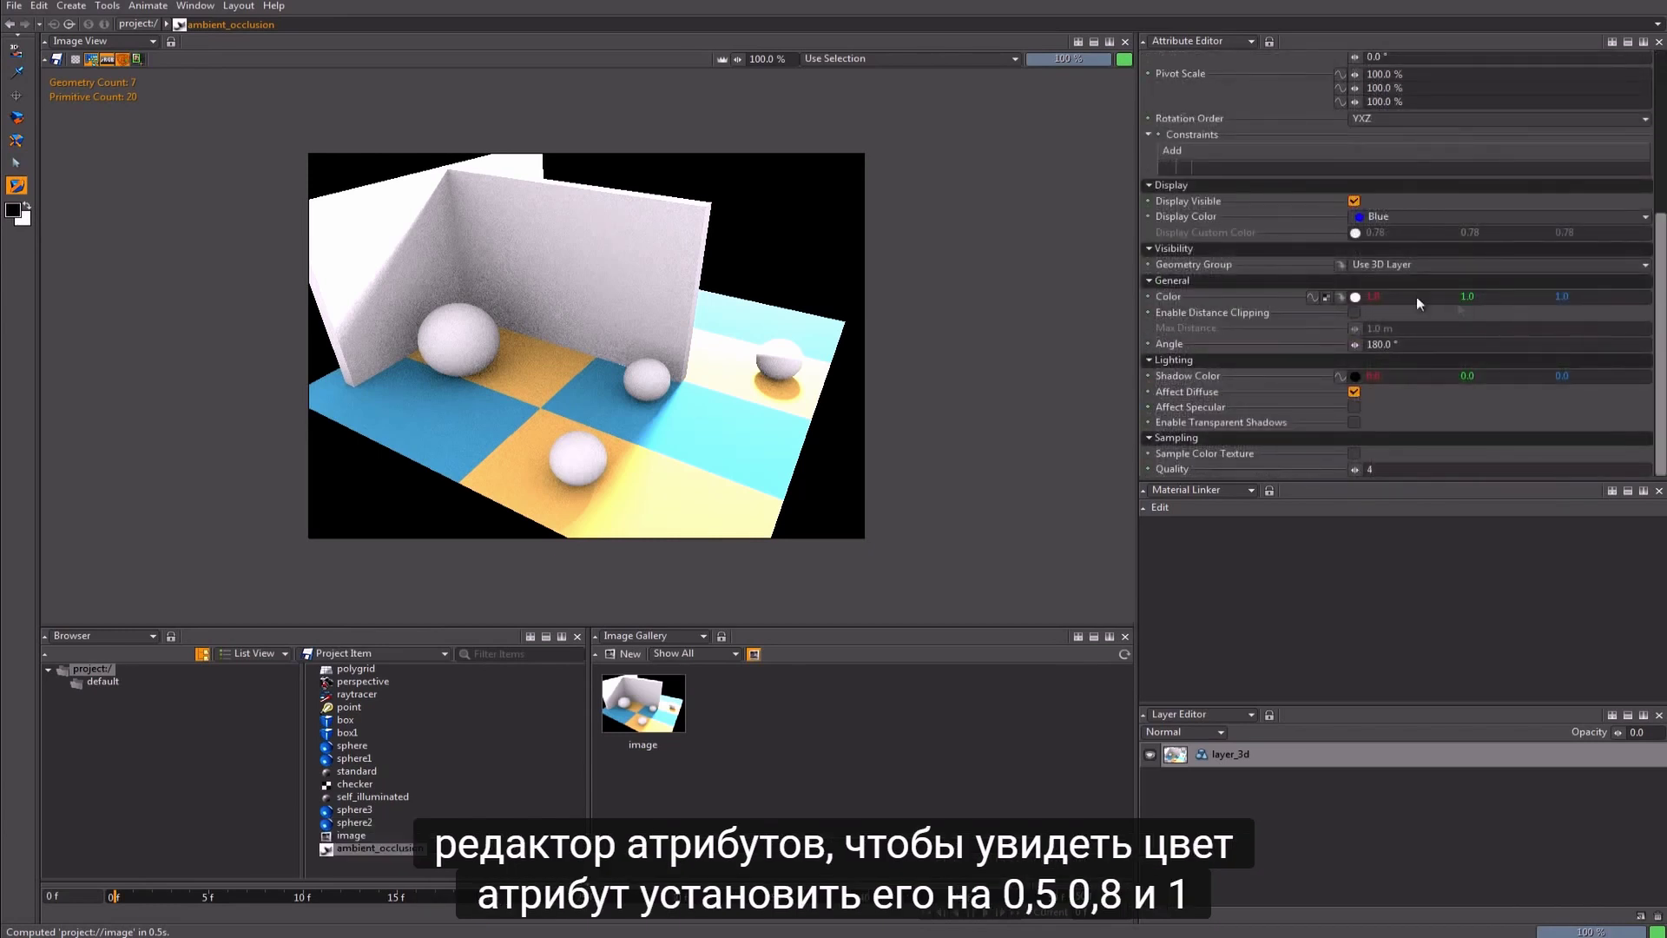
left_click(1356, 296)
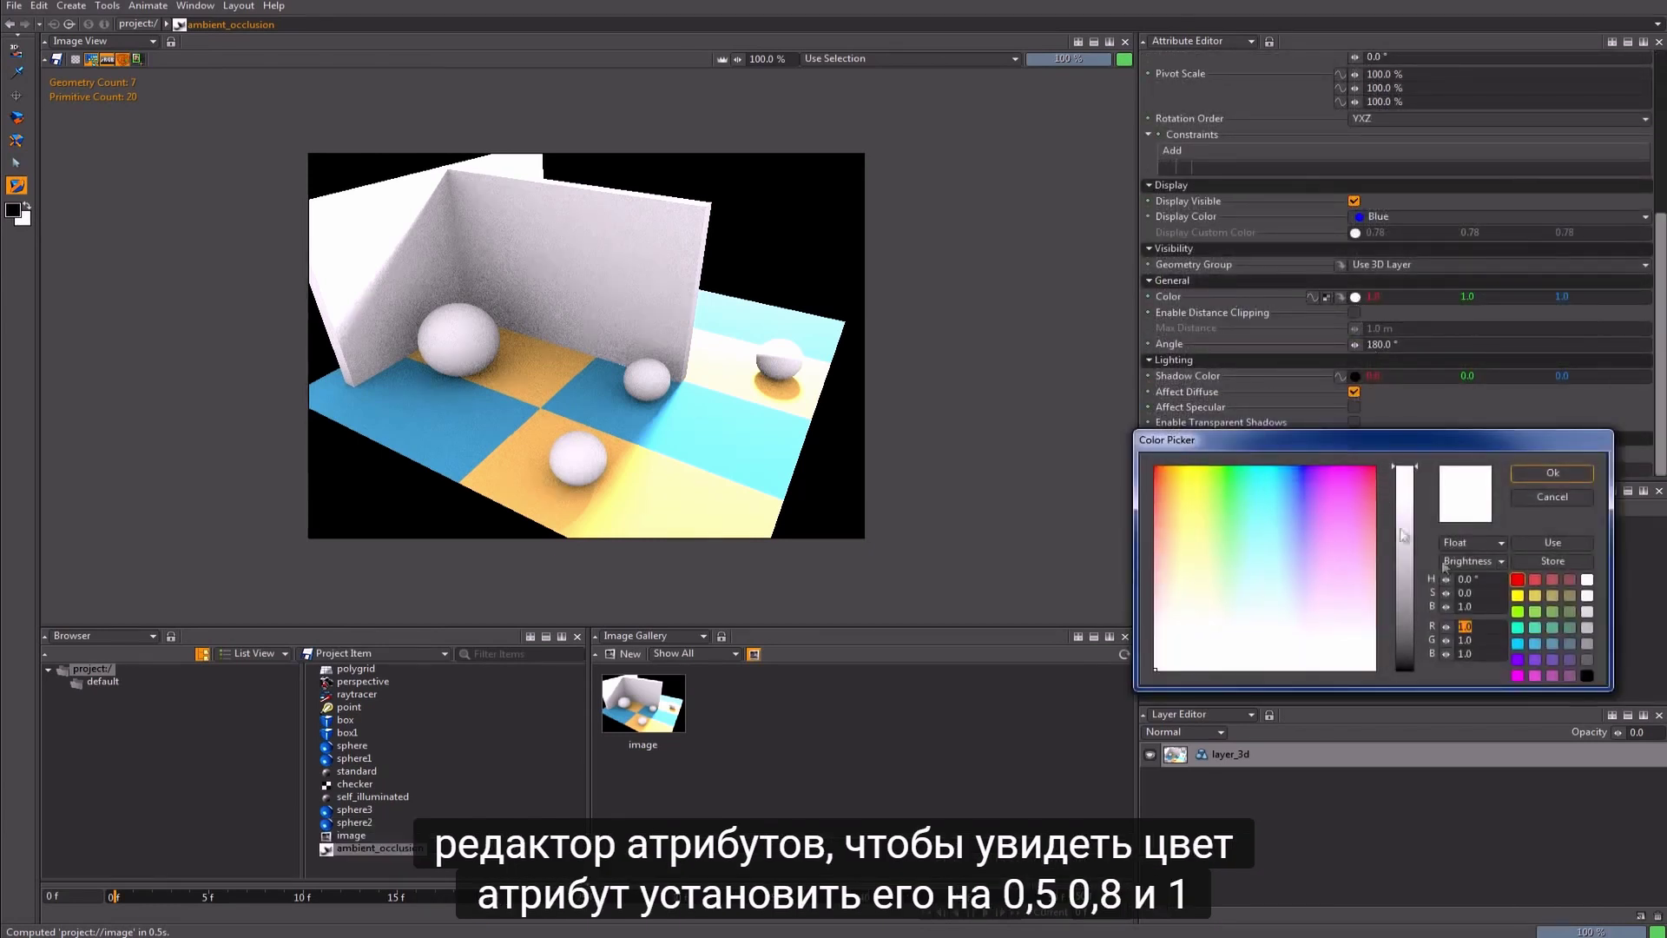
type("0.5")
key("Tab")
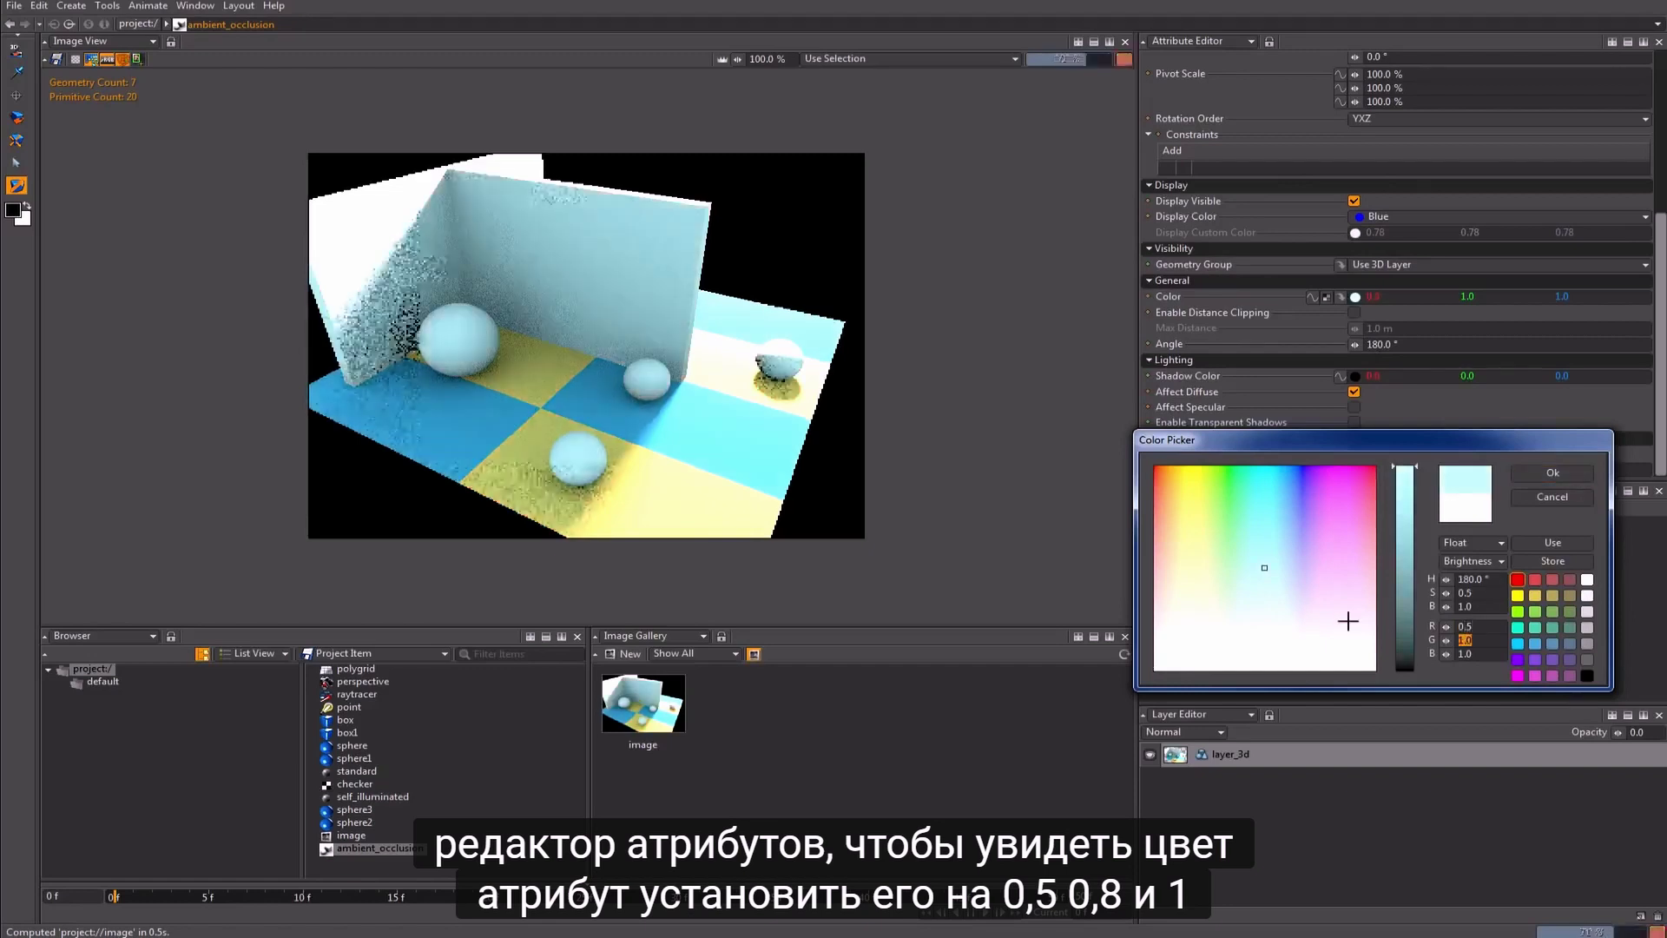
type("0.8")
key("Tab")
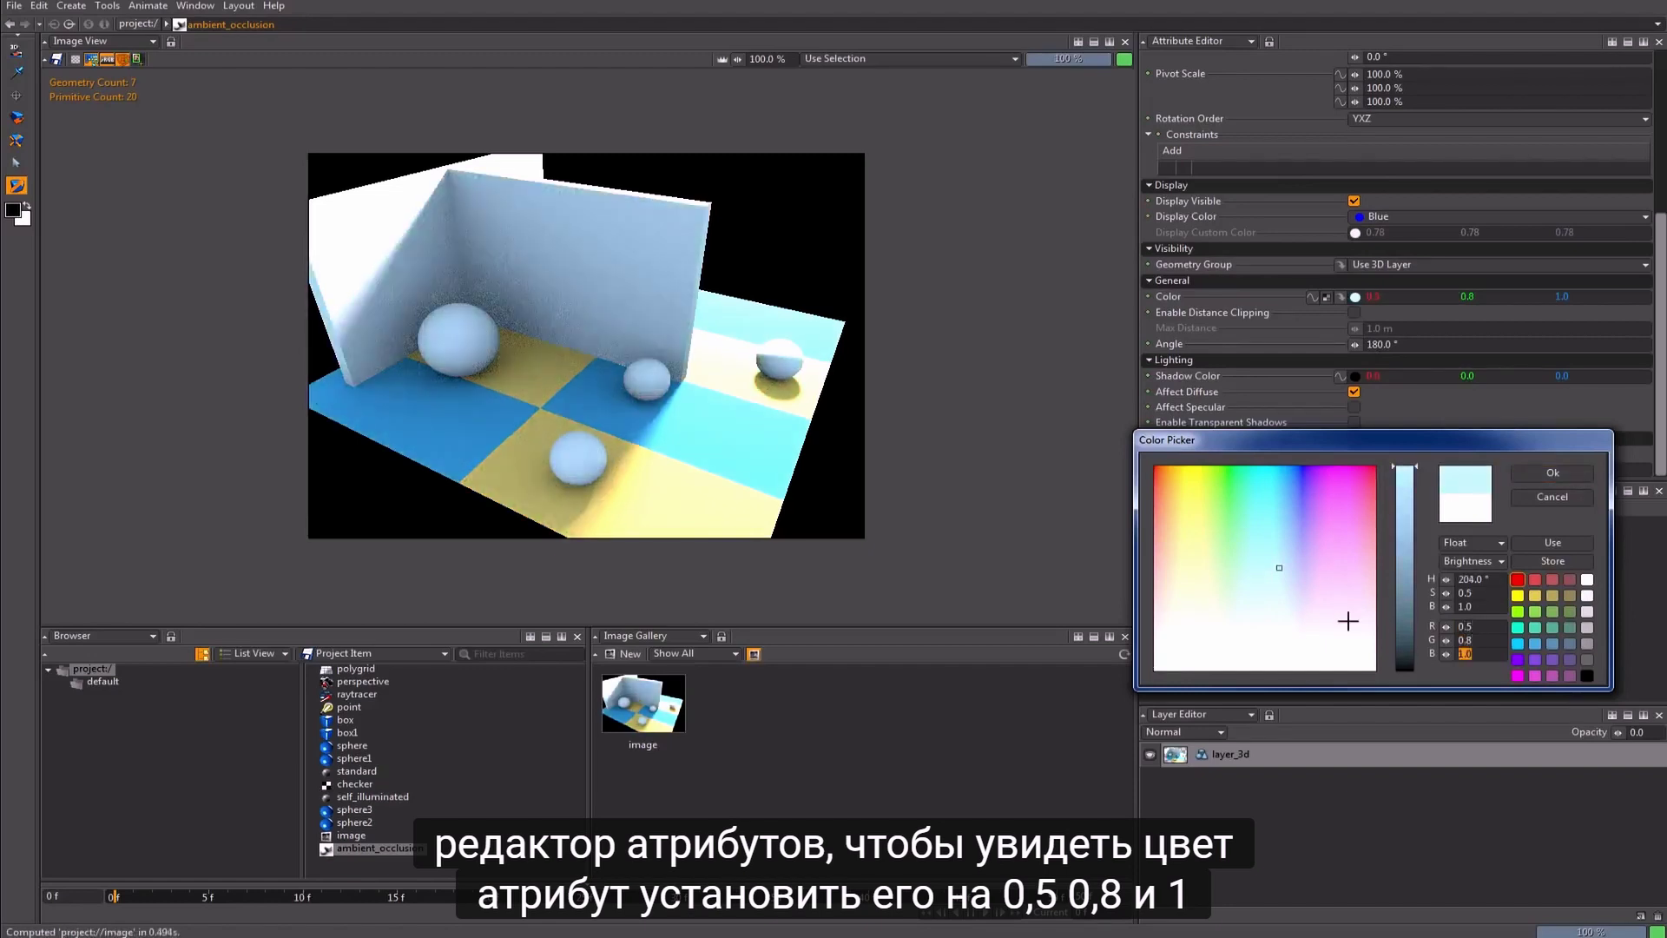
left_click(1555, 472)
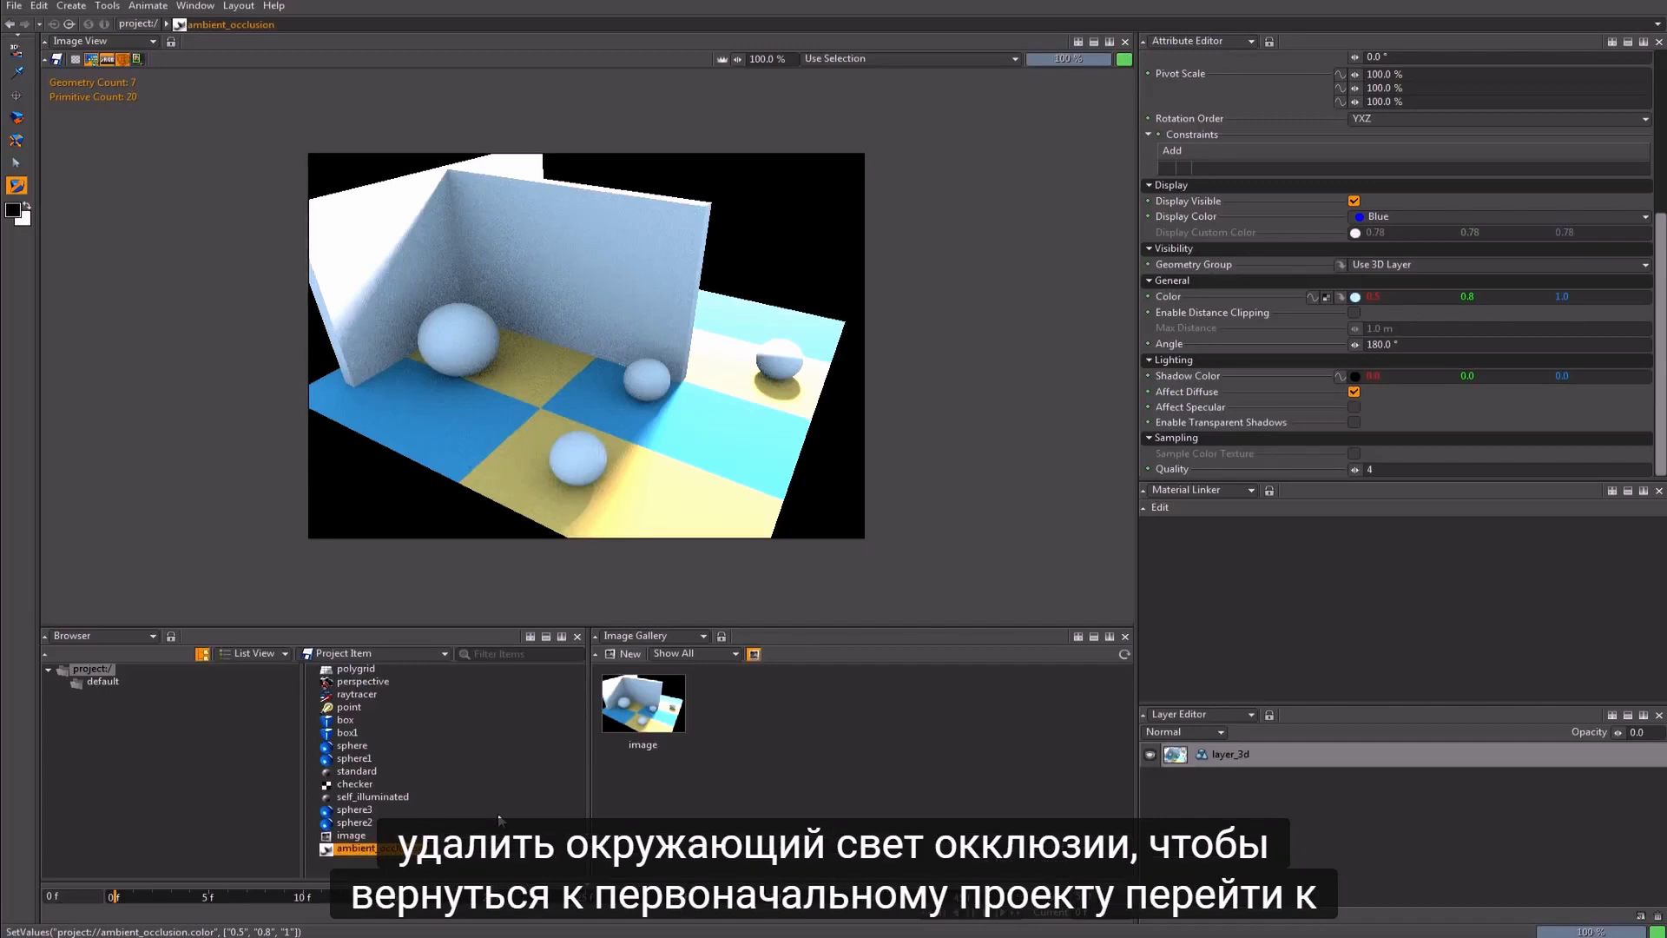
Step: Remove the ambient occlusion light from the project and add a Gi Monte Carlo light instead
key("Delete")
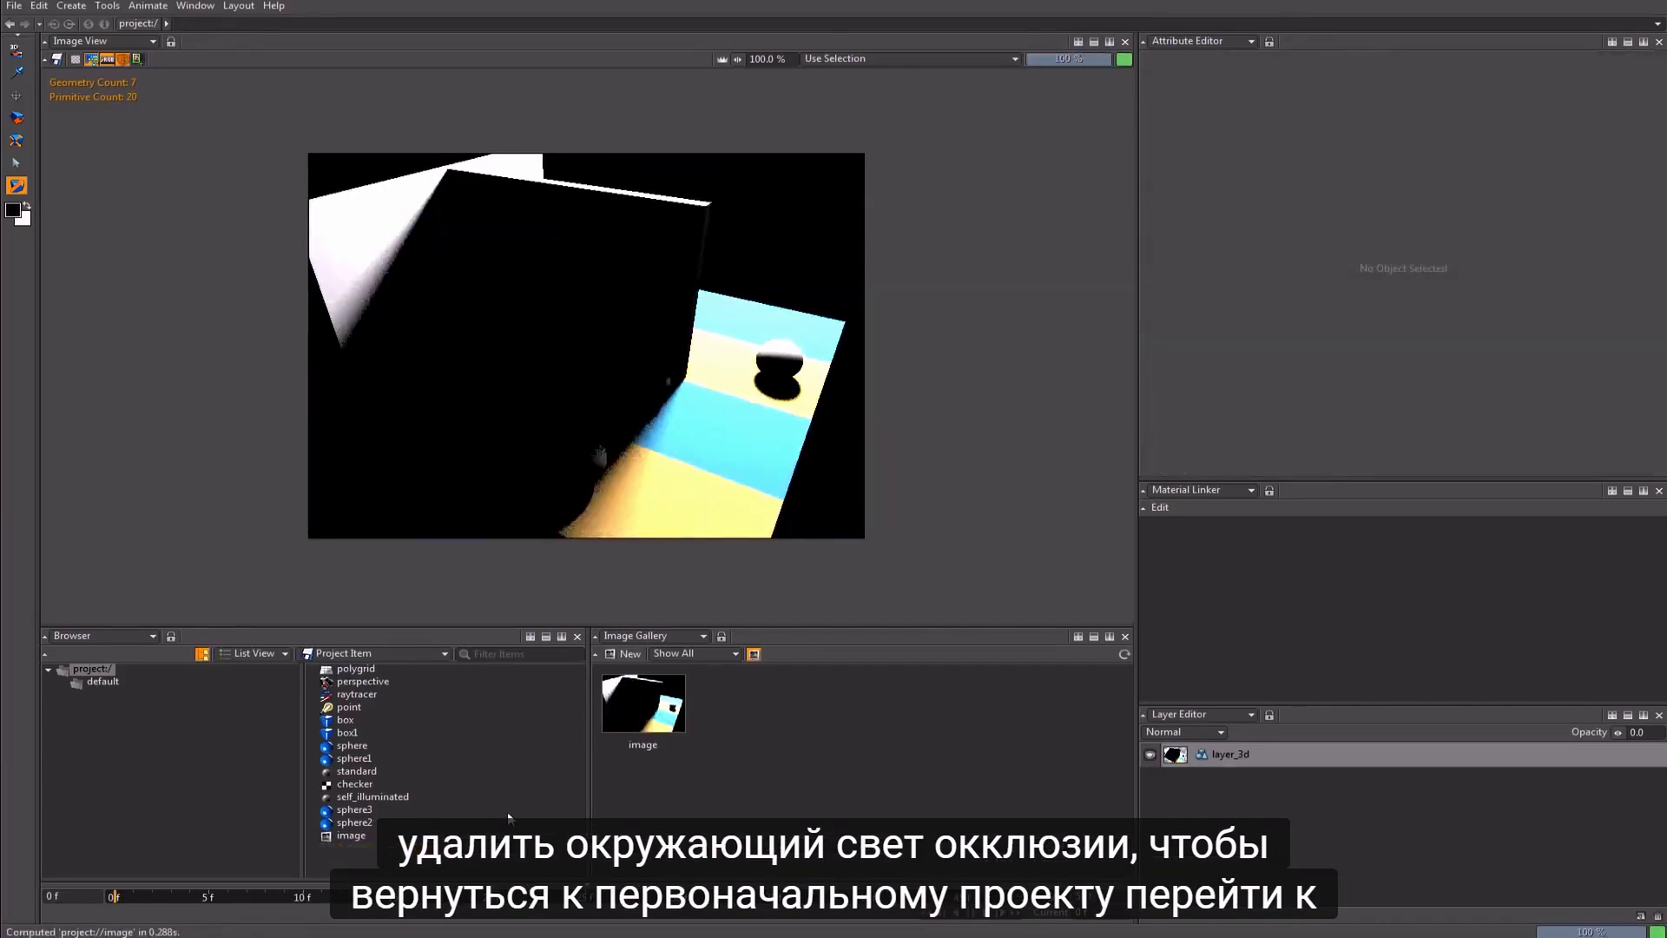
left_click(72, 6)
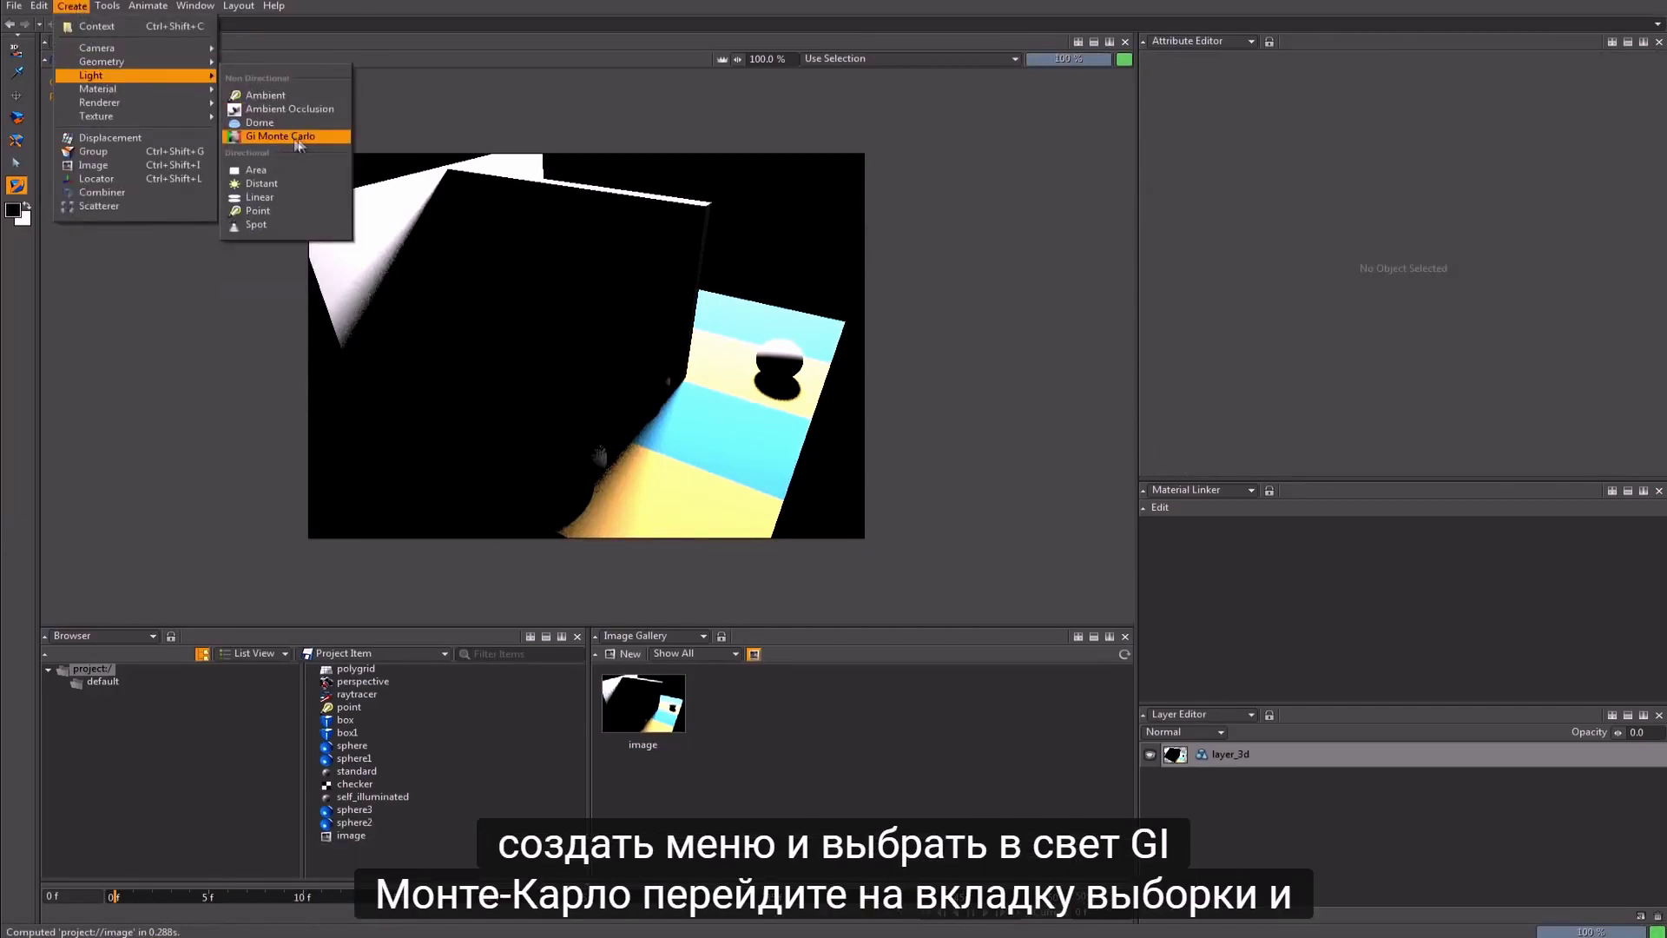
left_click(307, 137)
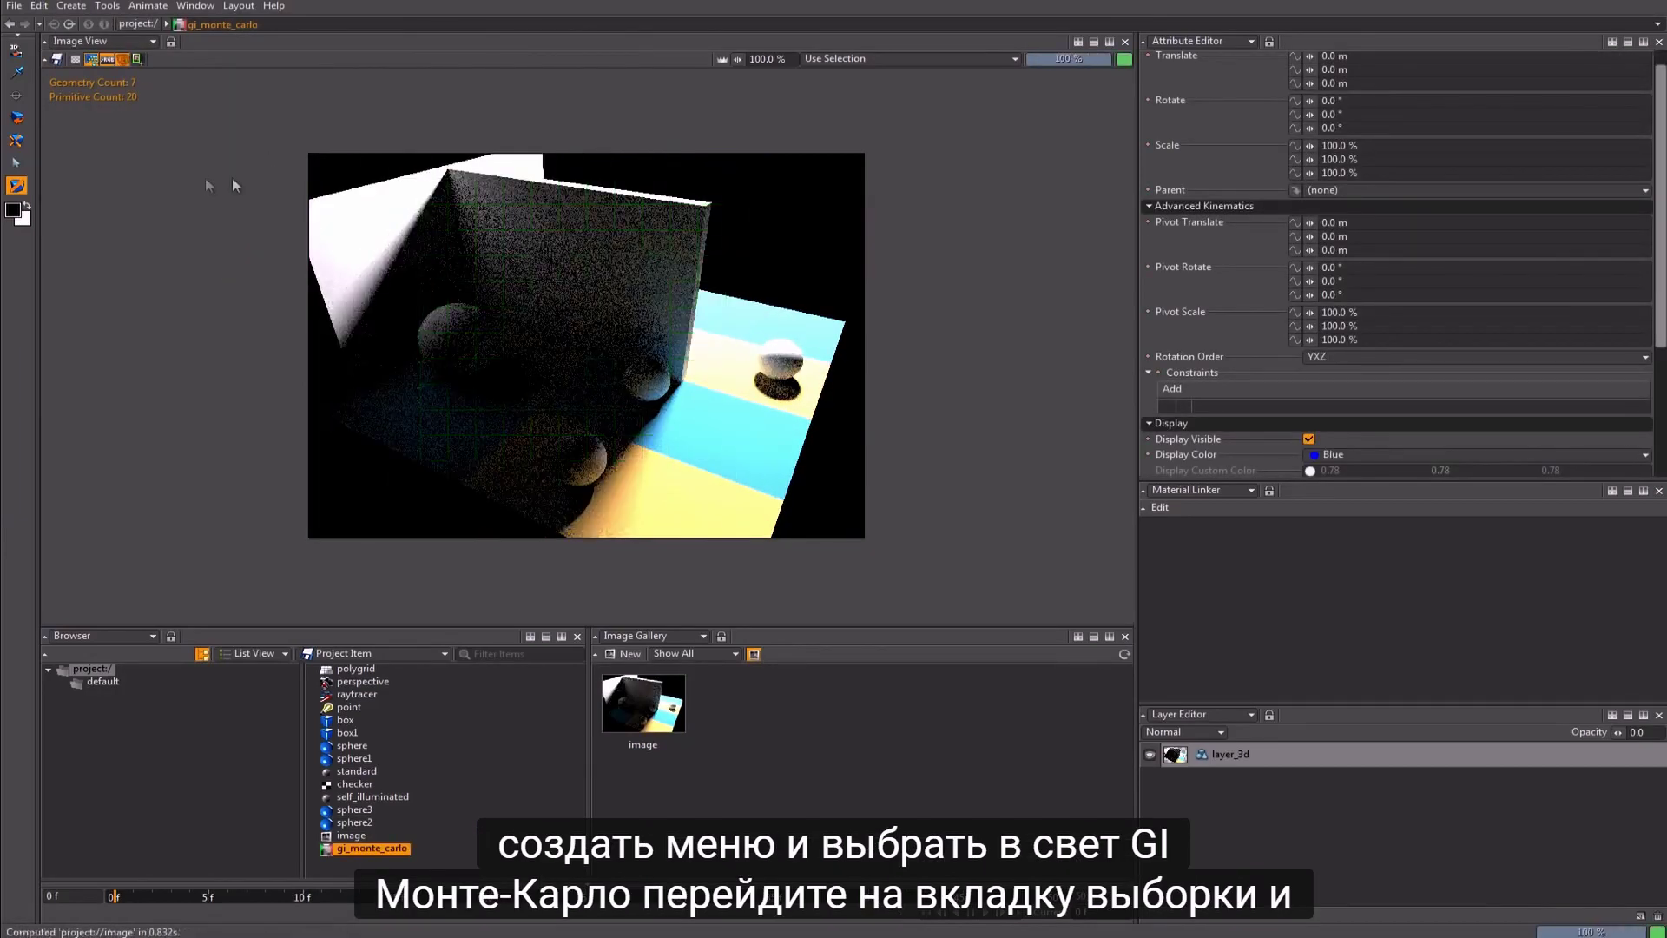
Step: Set the Gi Monte Carlo light's Quality to 14 and its Max Bounces to 2
scroll(1637, 165, "down", 5)
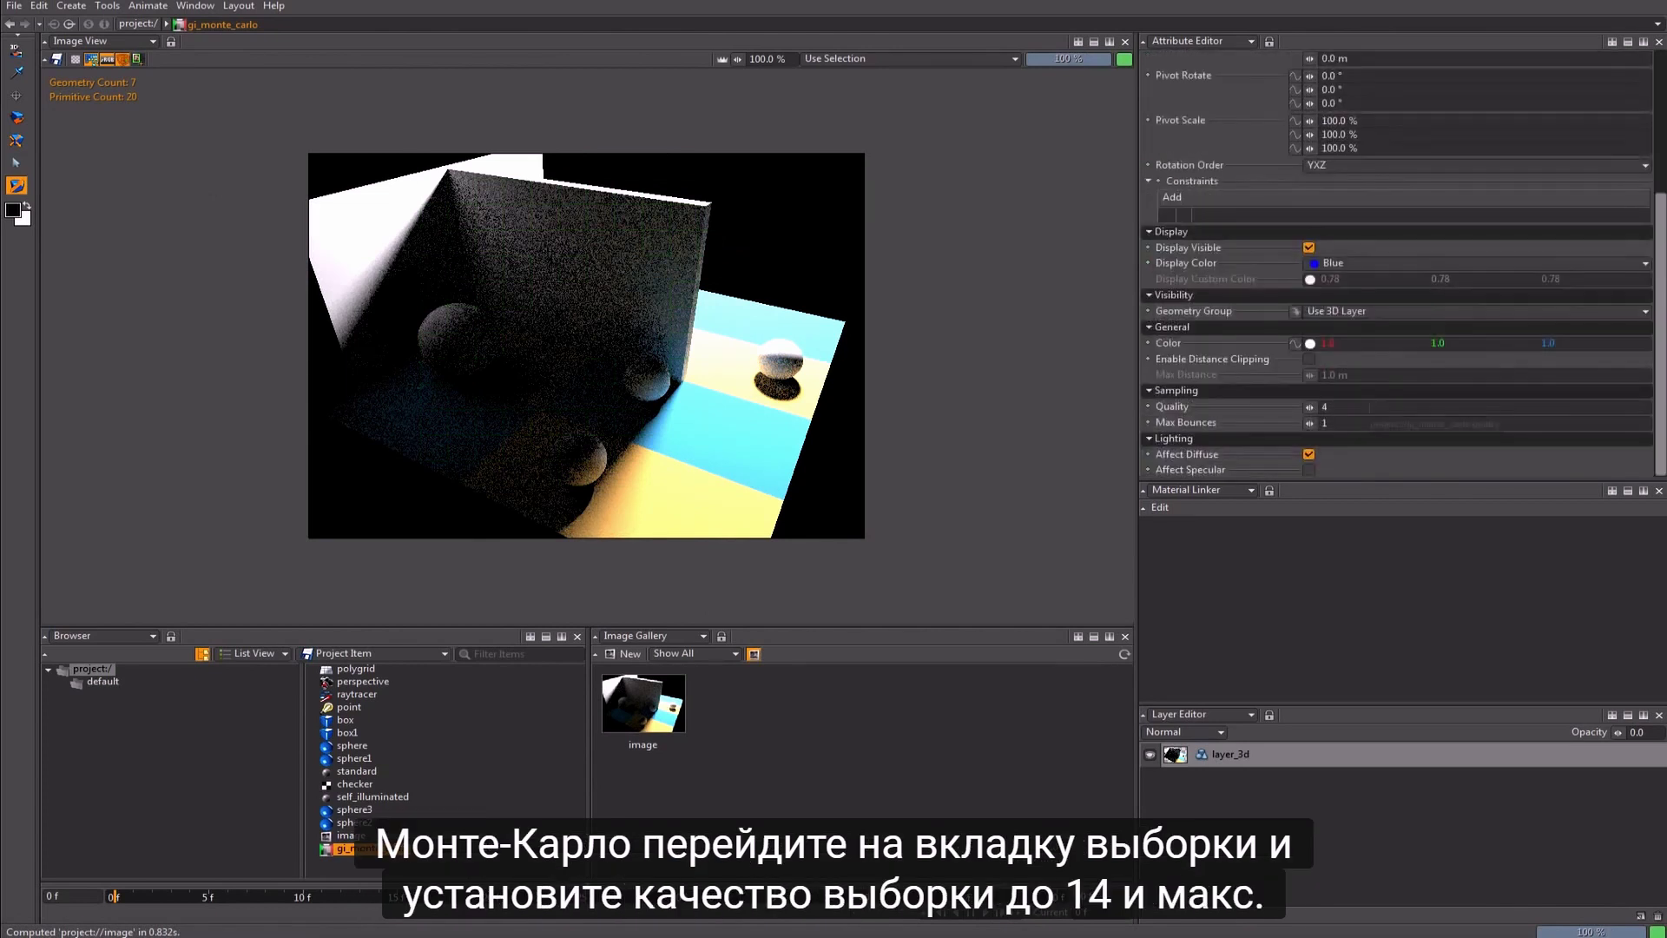
double_click(1381, 407)
type("14")
key("Return")
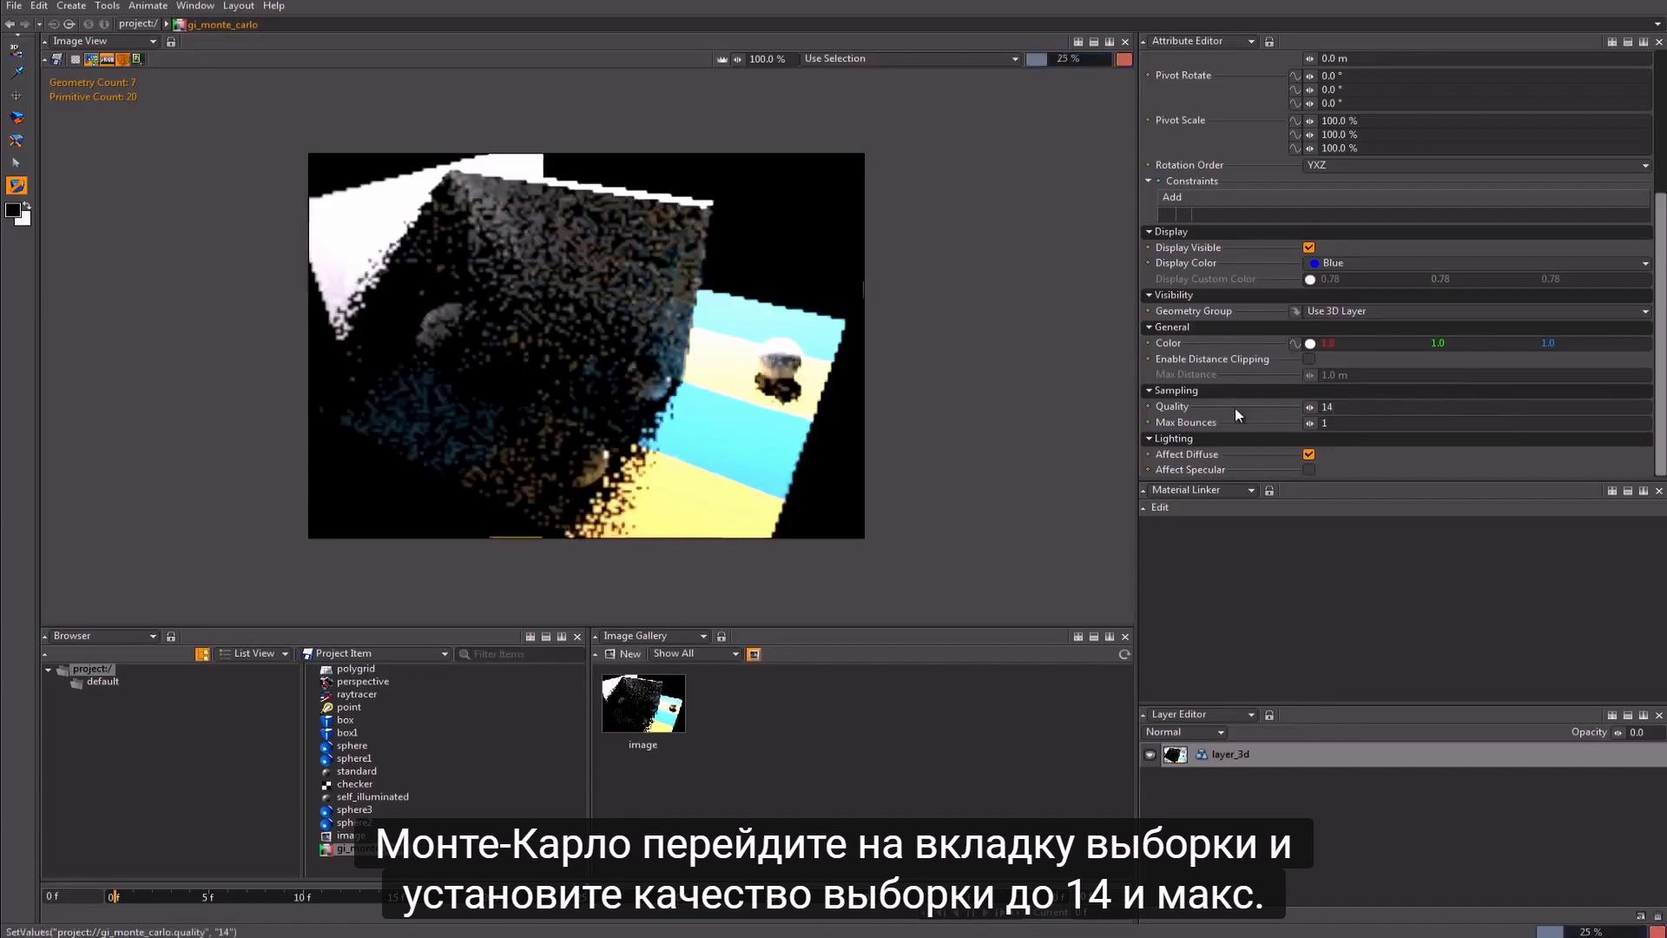
double_click(1355, 420)
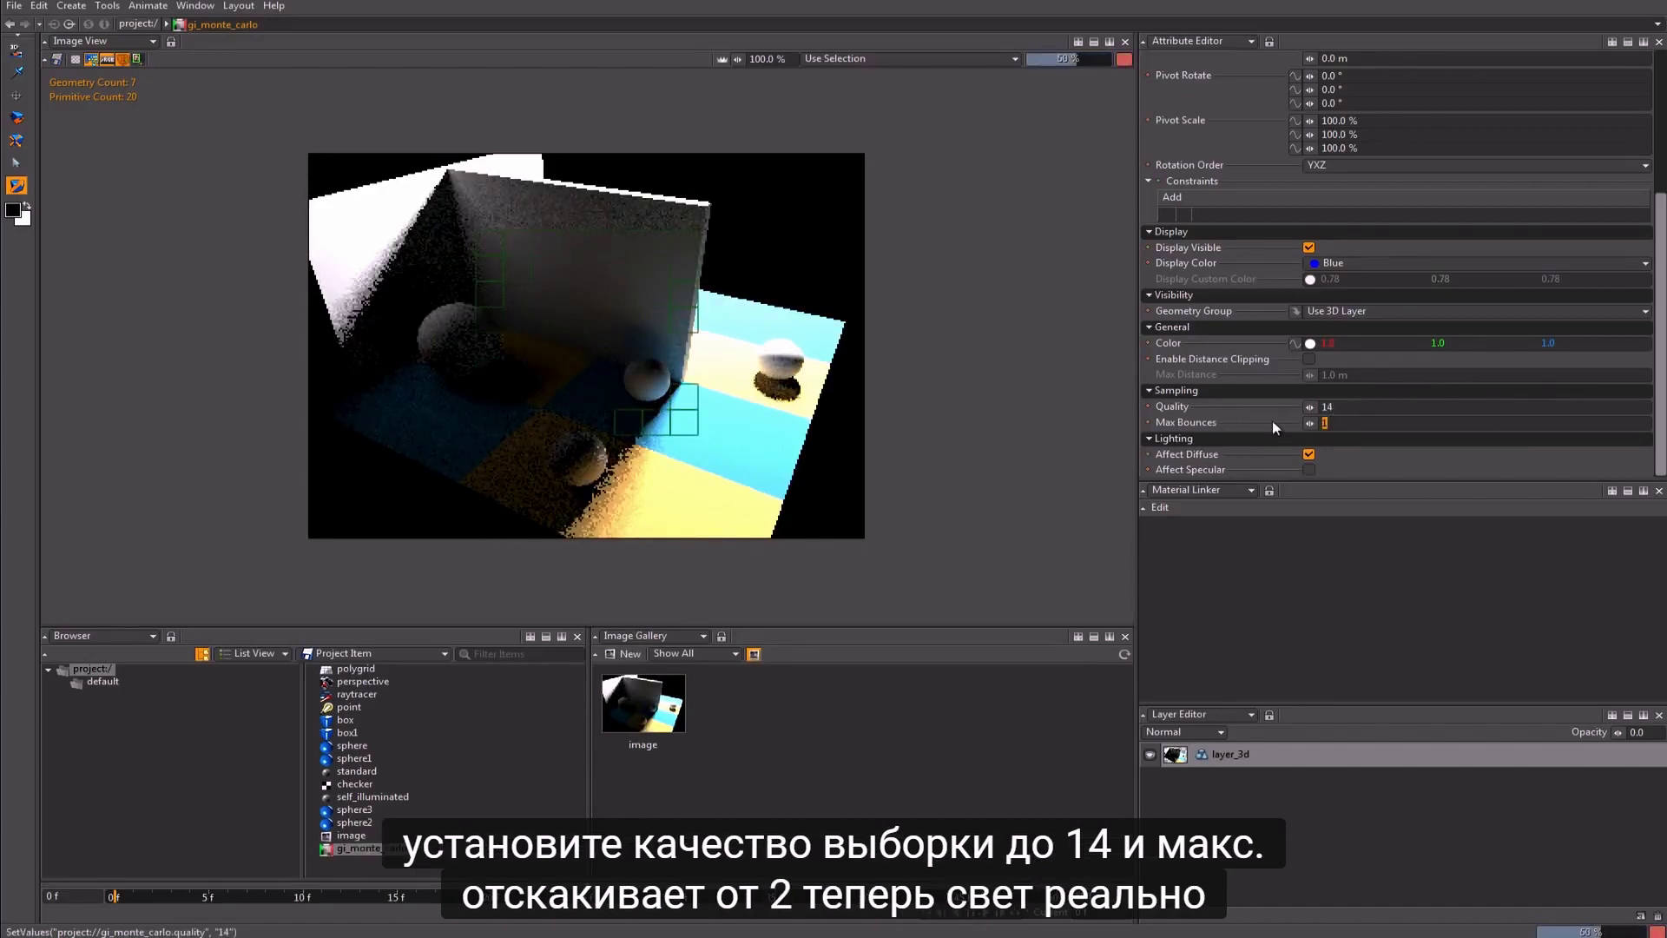
type("2")
key("Return")
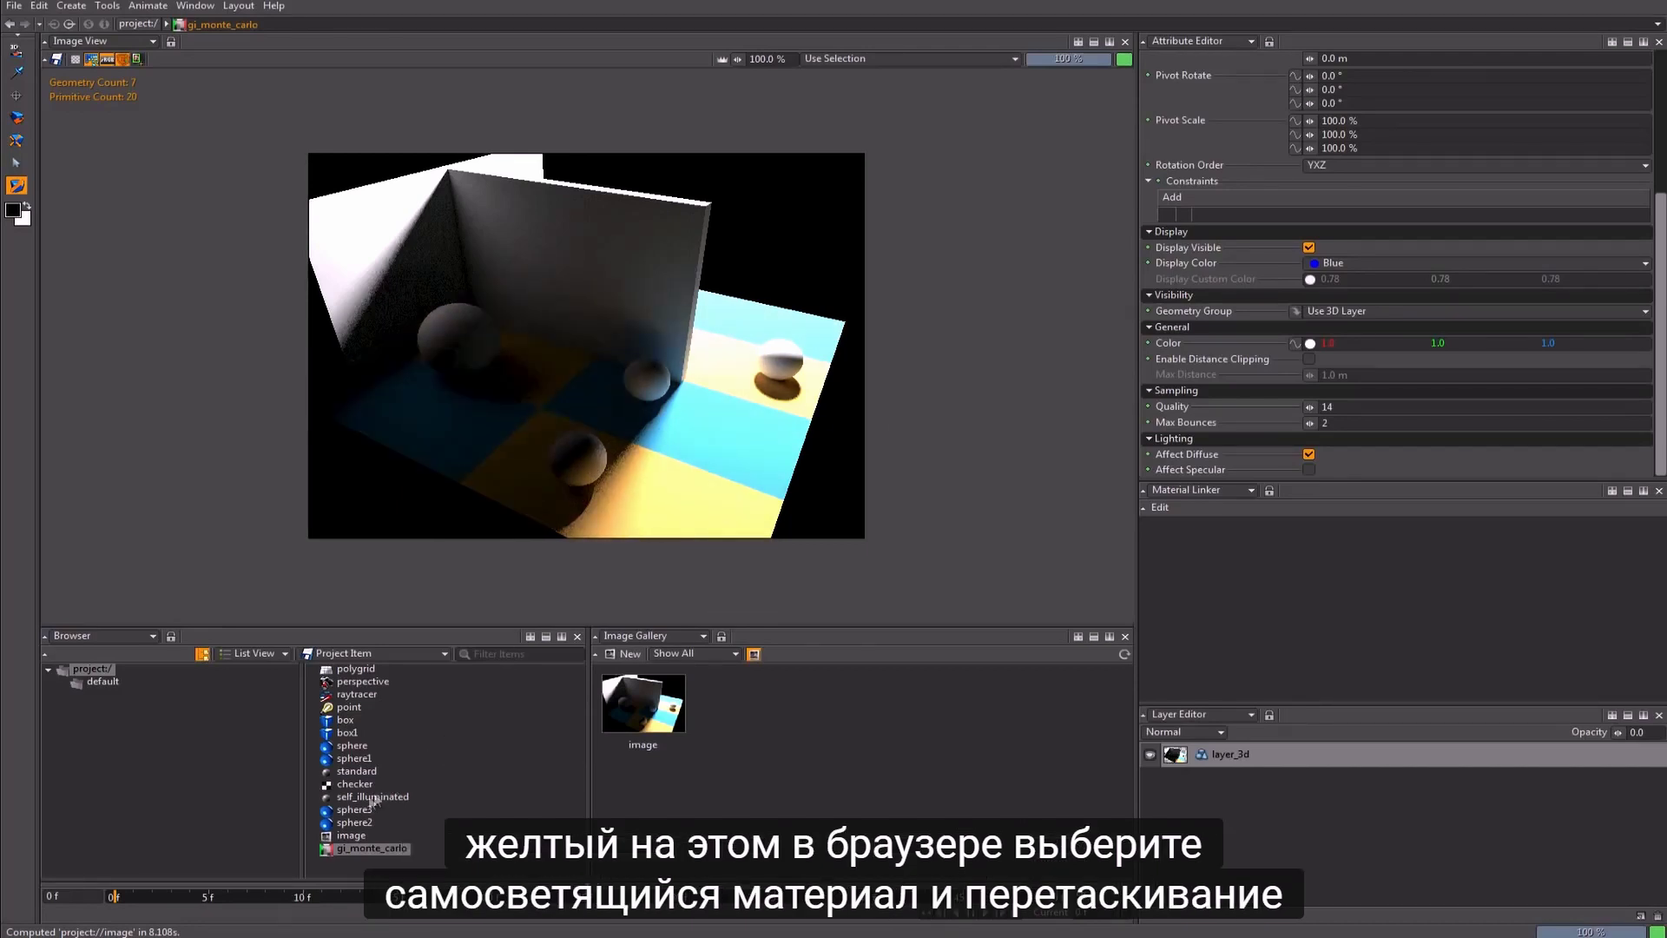
Step: Apply the self_illuminated material to the large sphere standing by the wall corner
left_click_drag(354, 799, 466, 335)
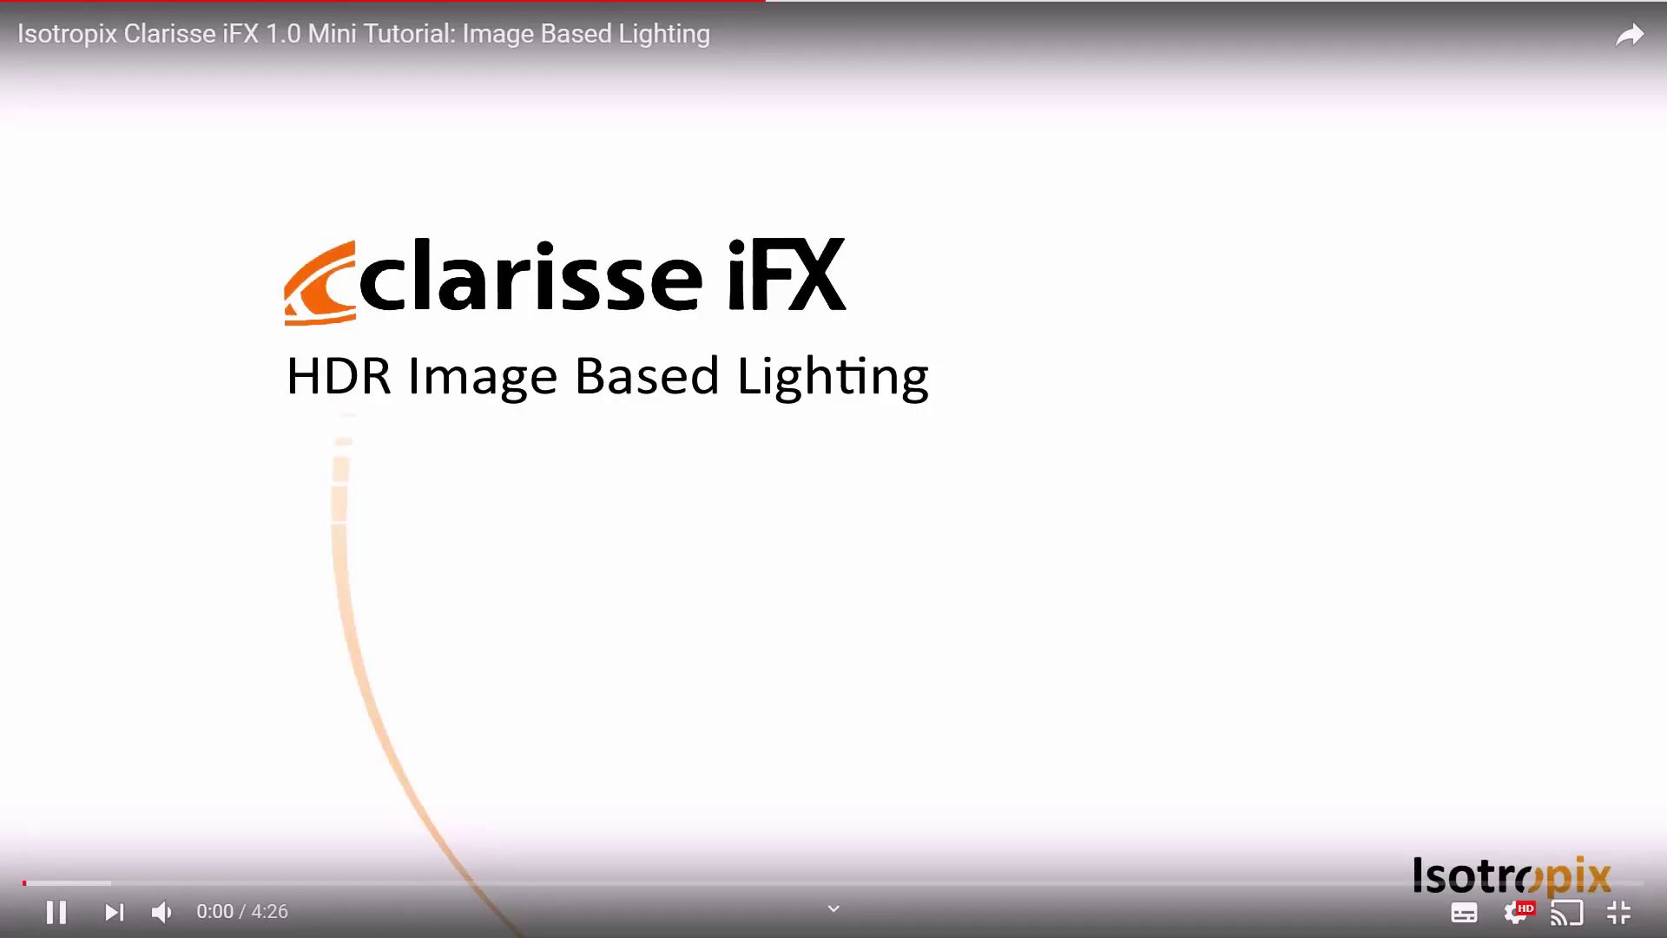
left_click(104, 911)
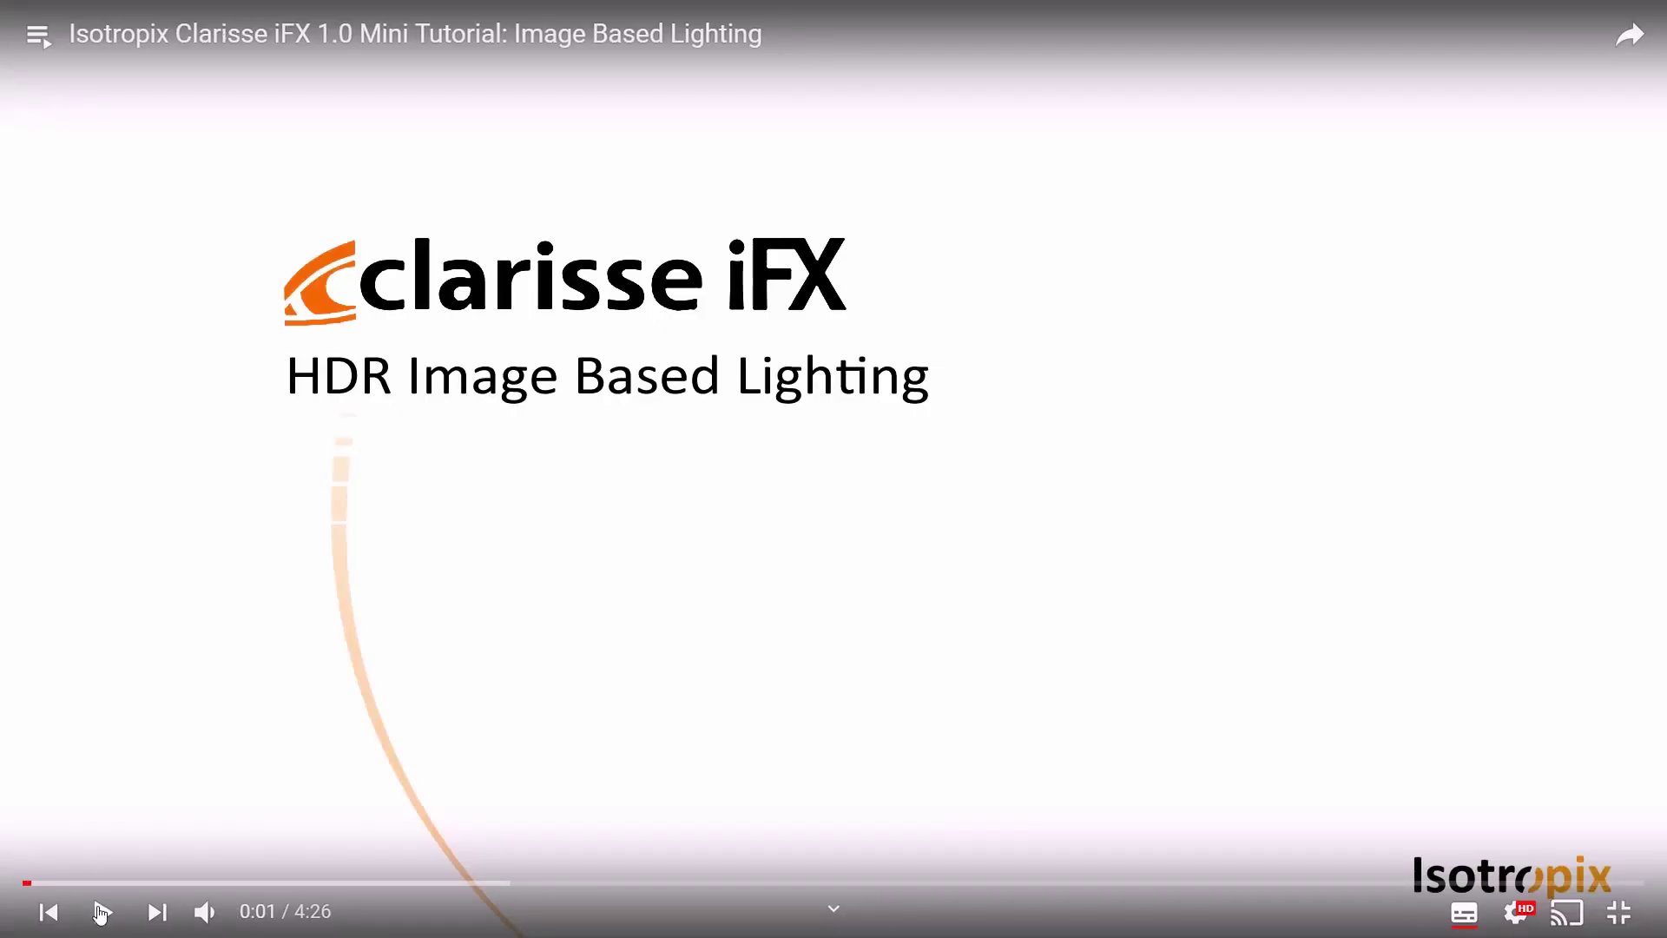
left_click(102, 914)
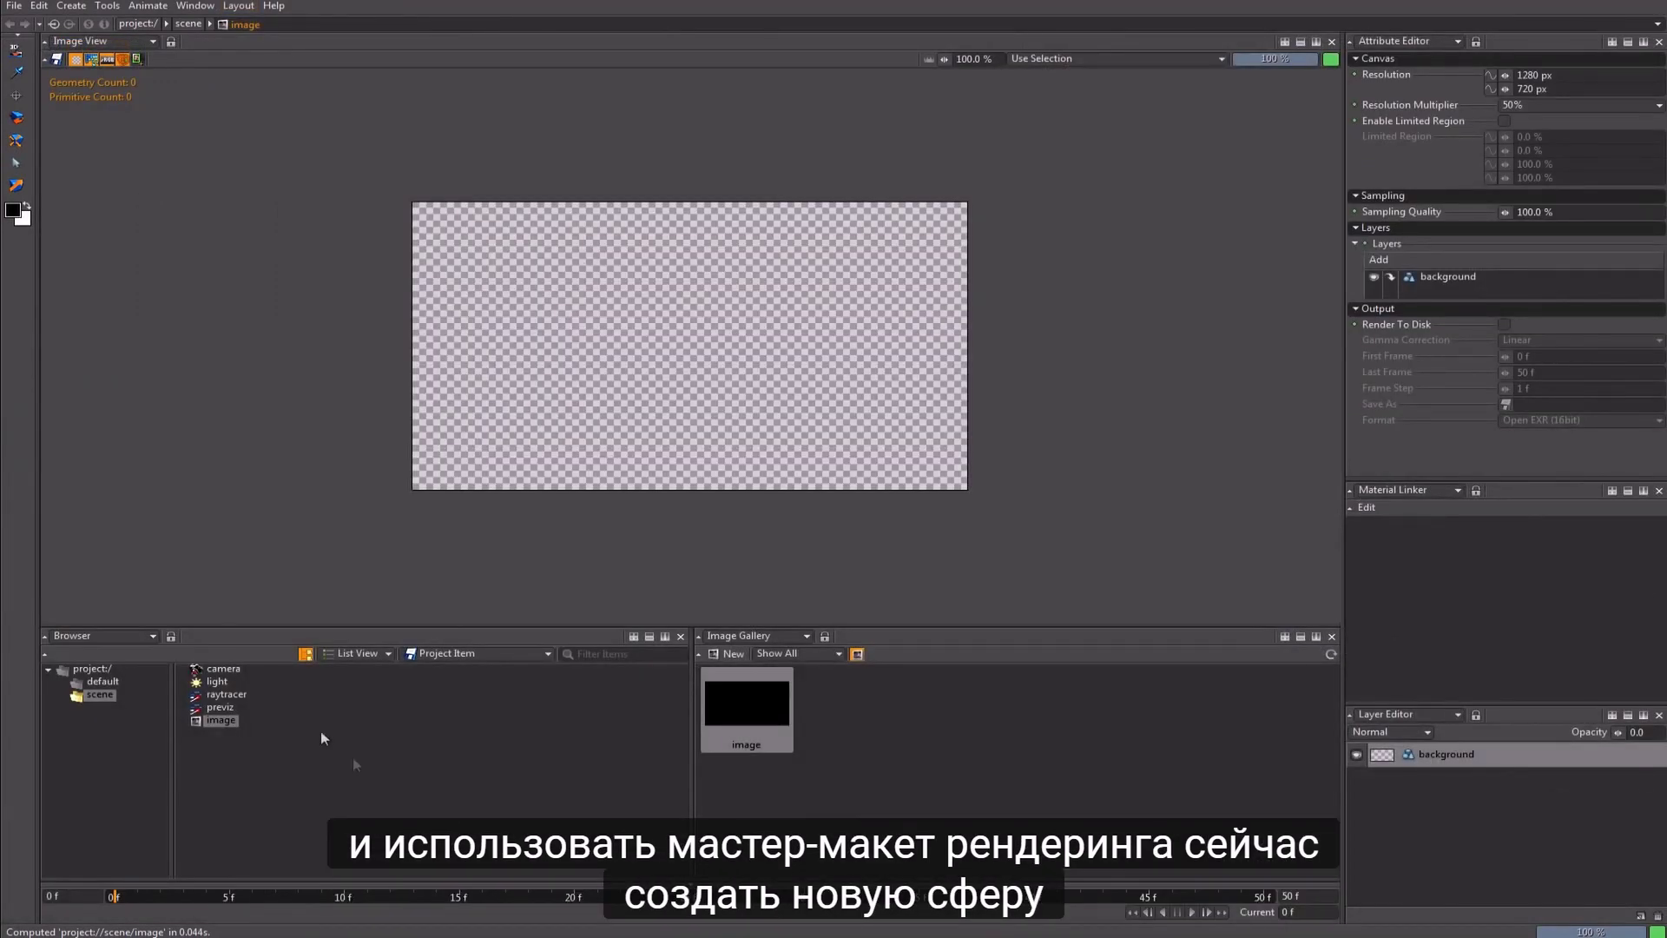
Step: Create a sphere geometry in the scene context, set its radius to 100 m and frame it in the image view
right_click(406, 705)
mouse_move(469, 886)
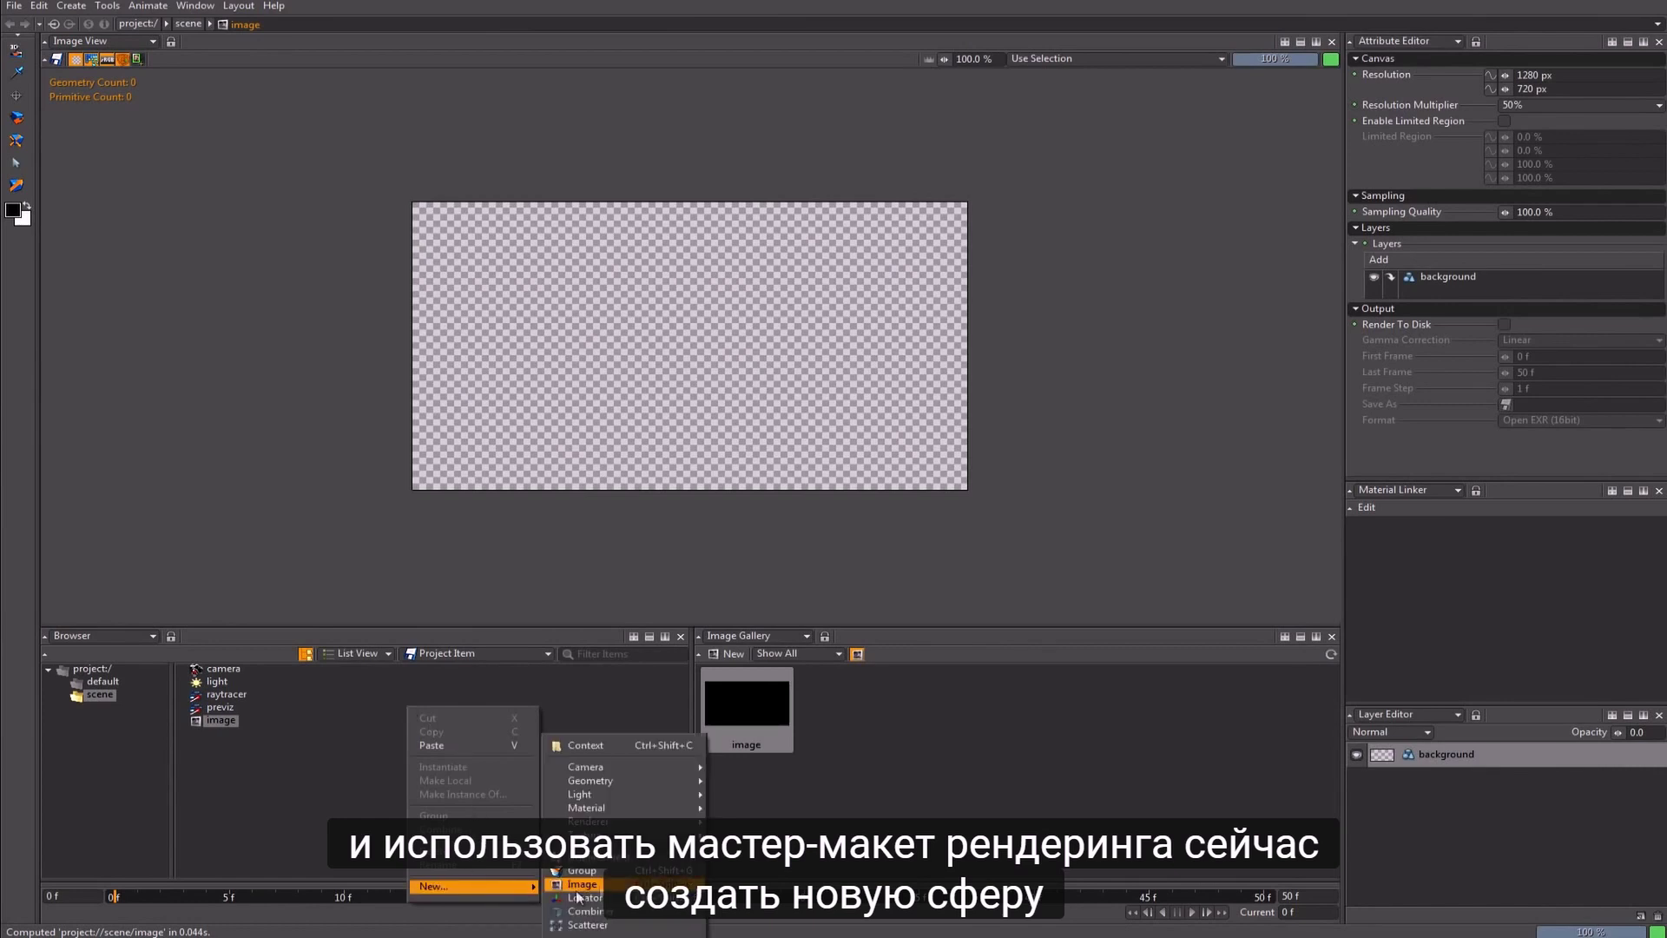
mouse_move(580, 884)
mouse_move(626, 781)
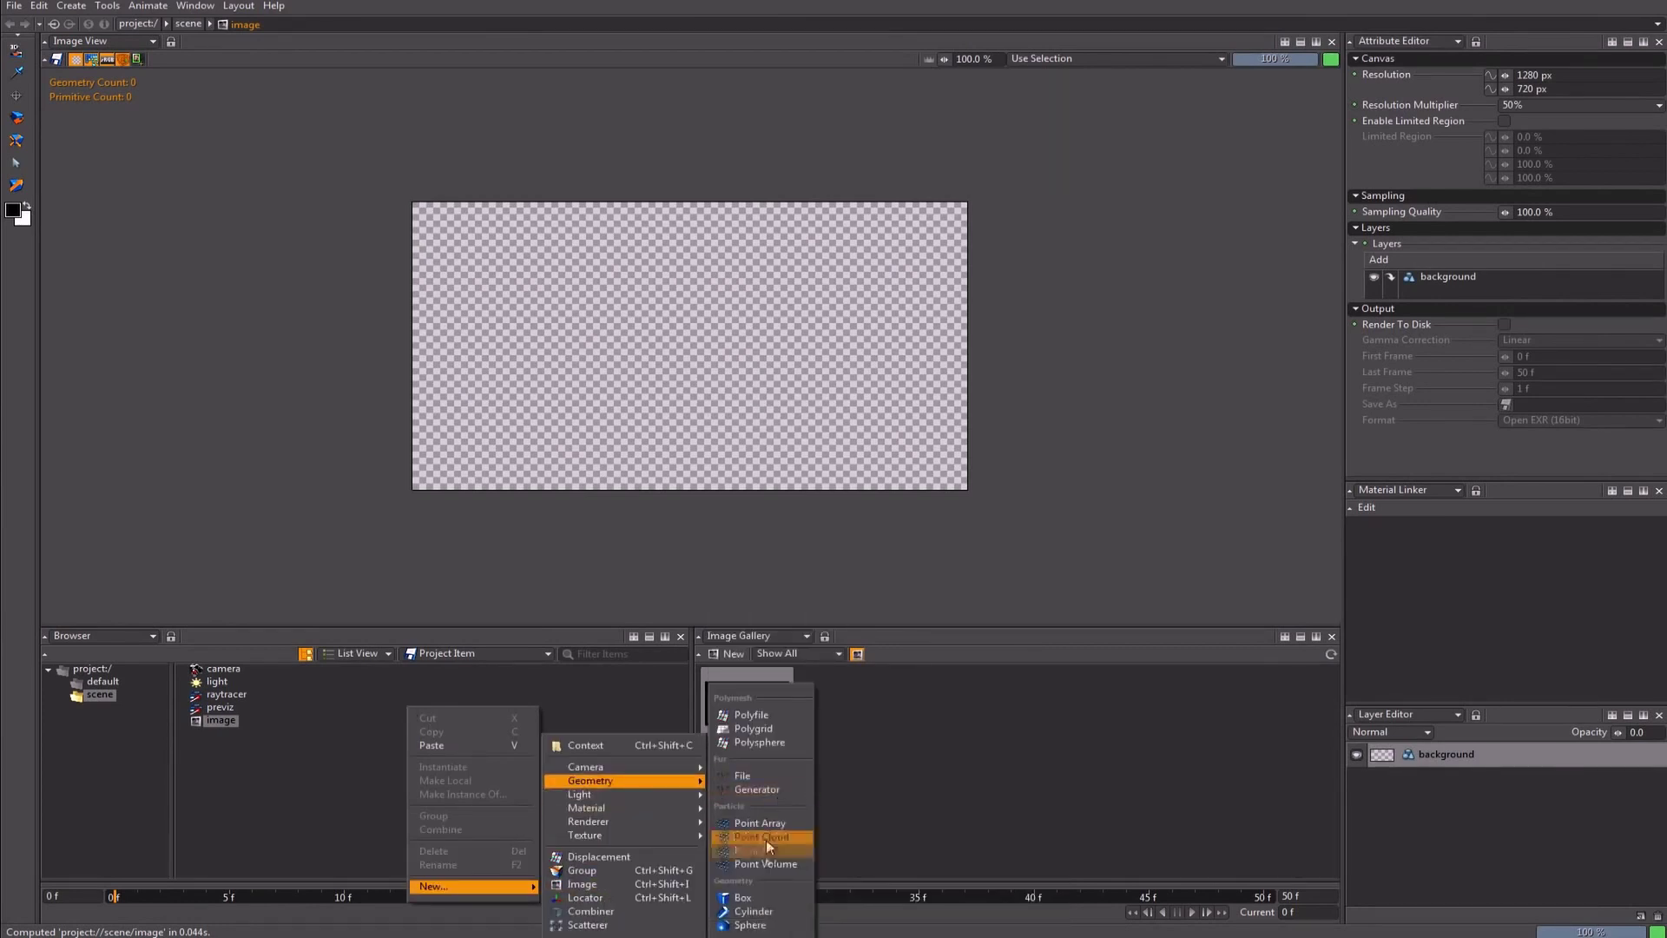
left_click(773, 926)
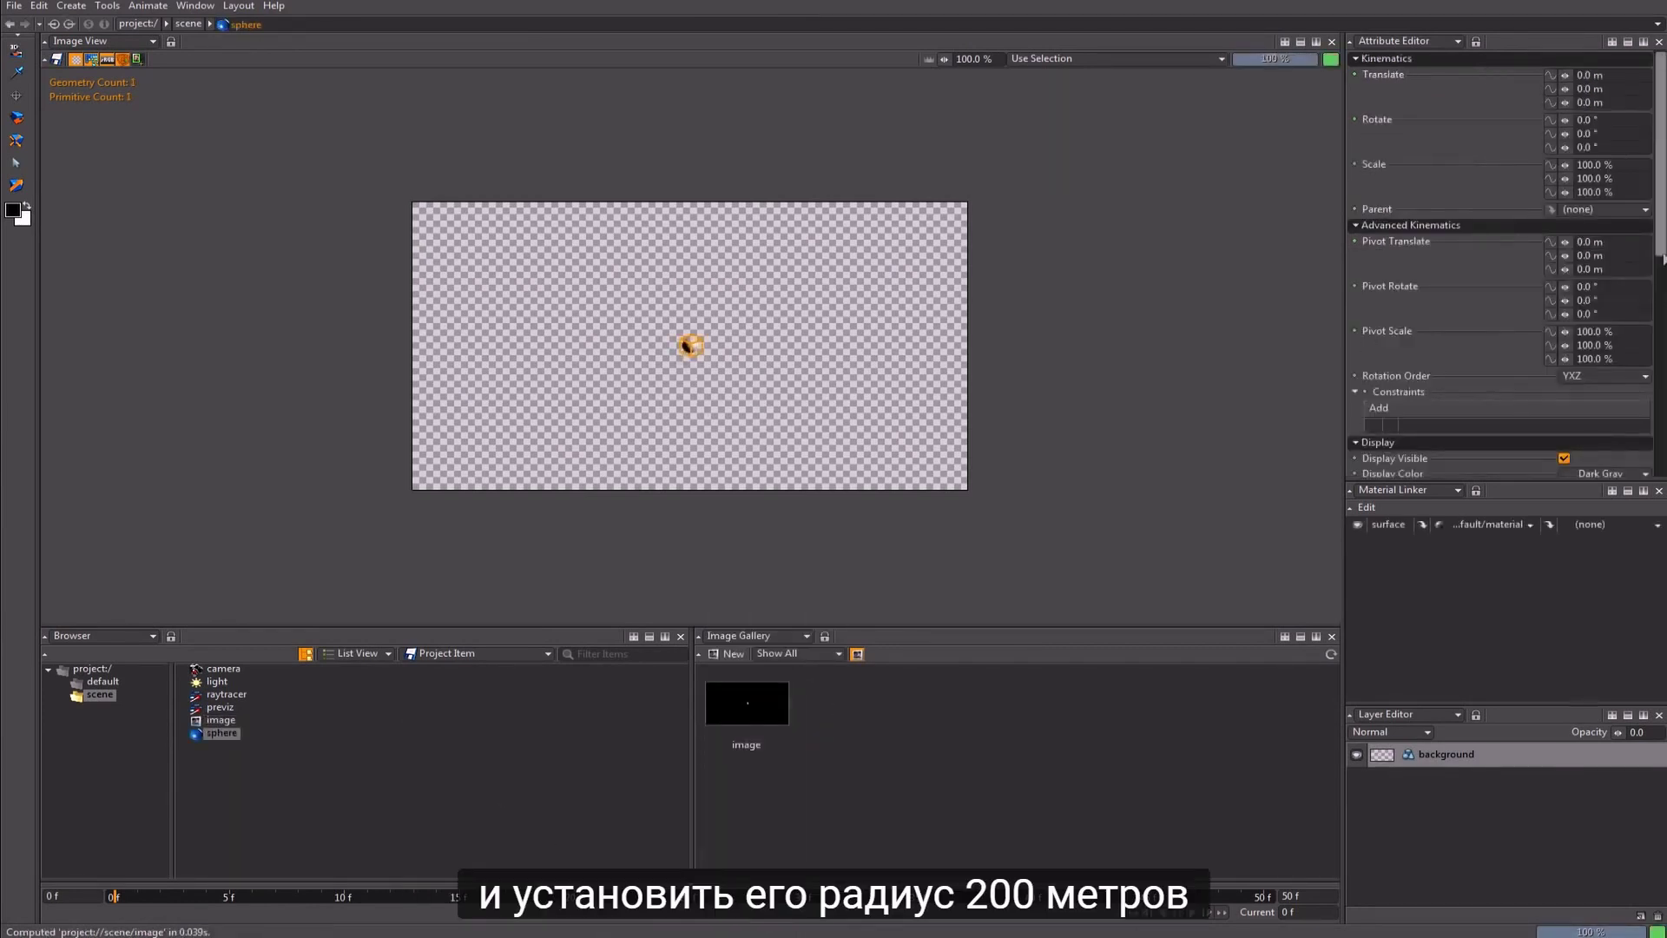
left_click_drag(1661, 230, 1479, 473)
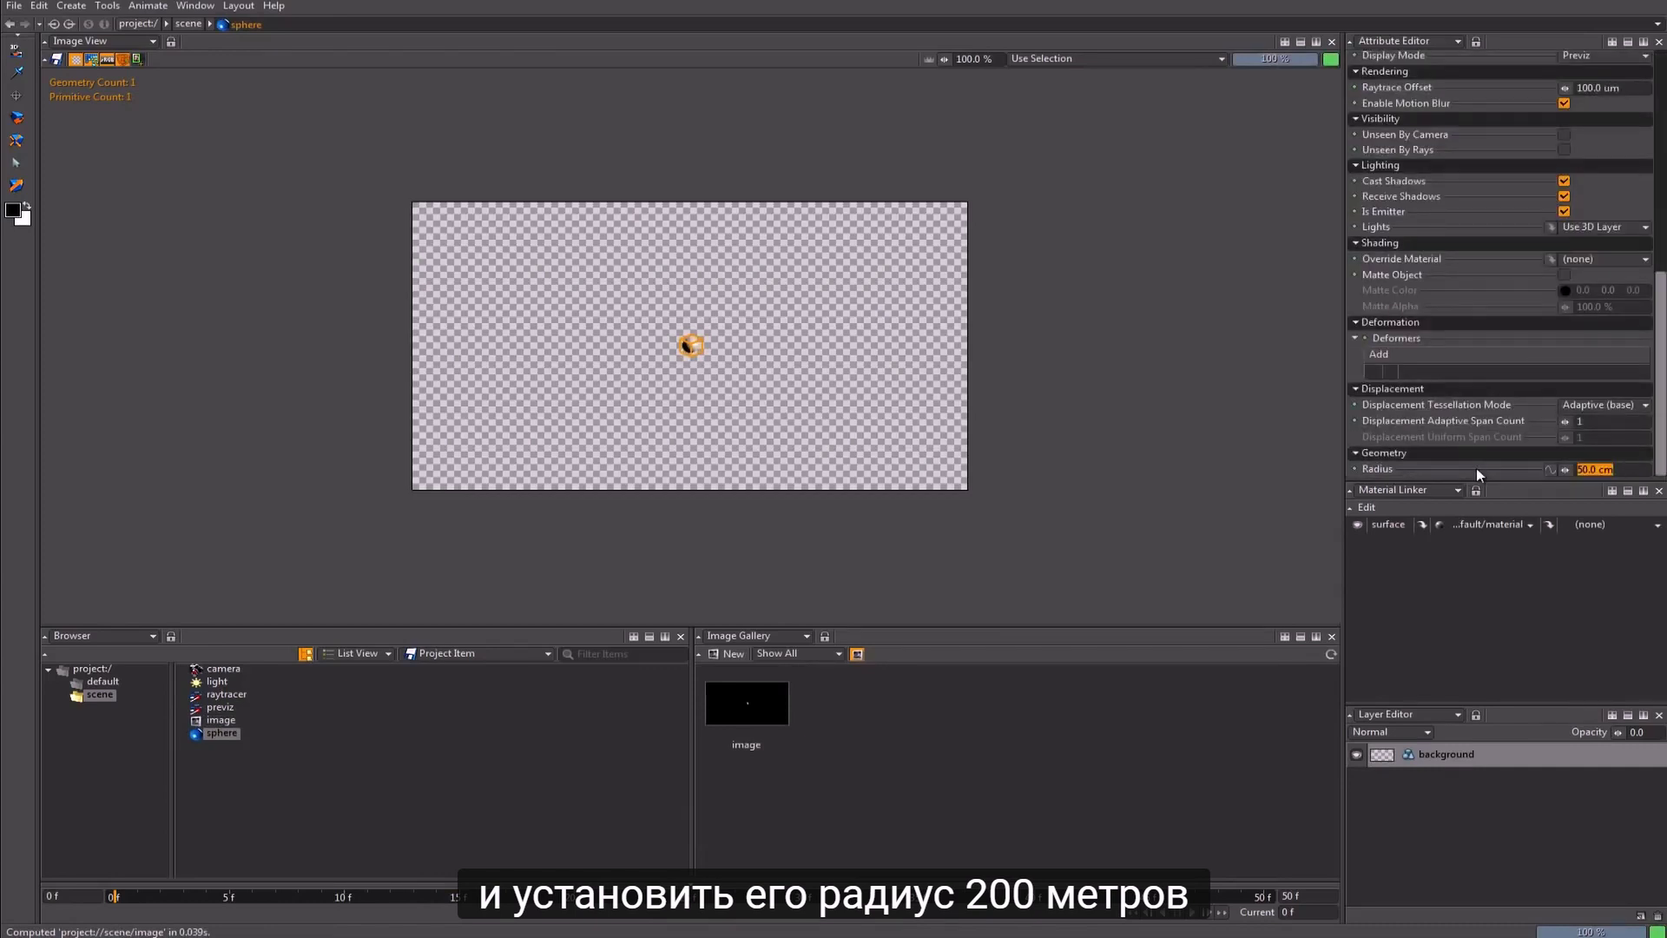
type("100 m")
key("Return")
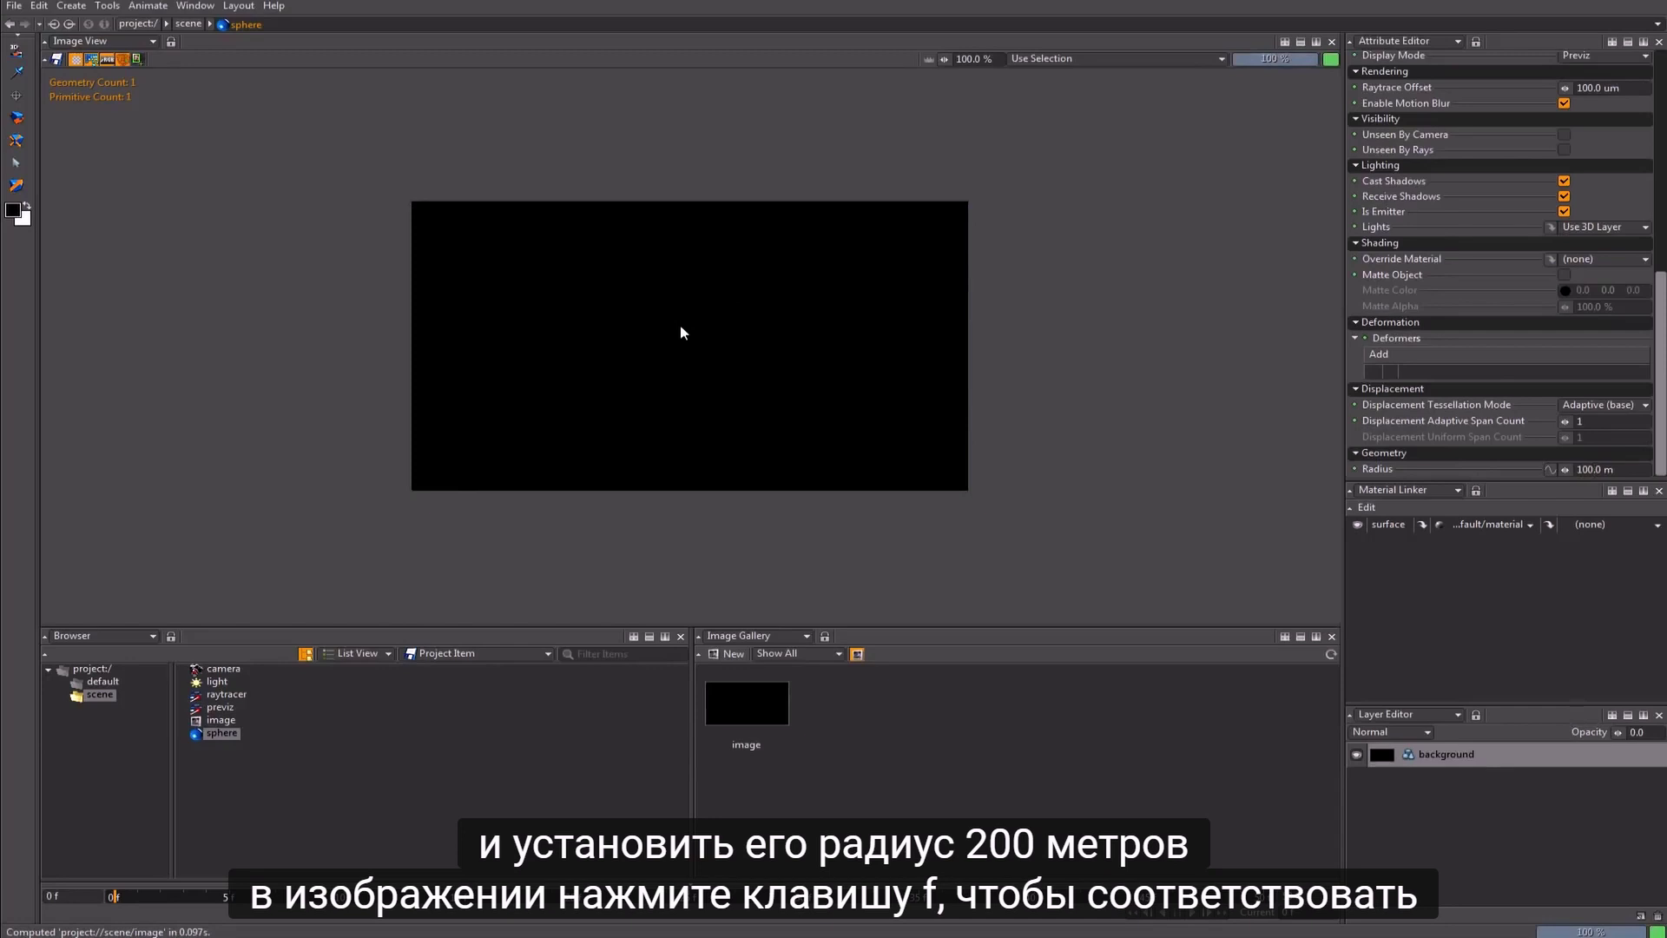
key("f")
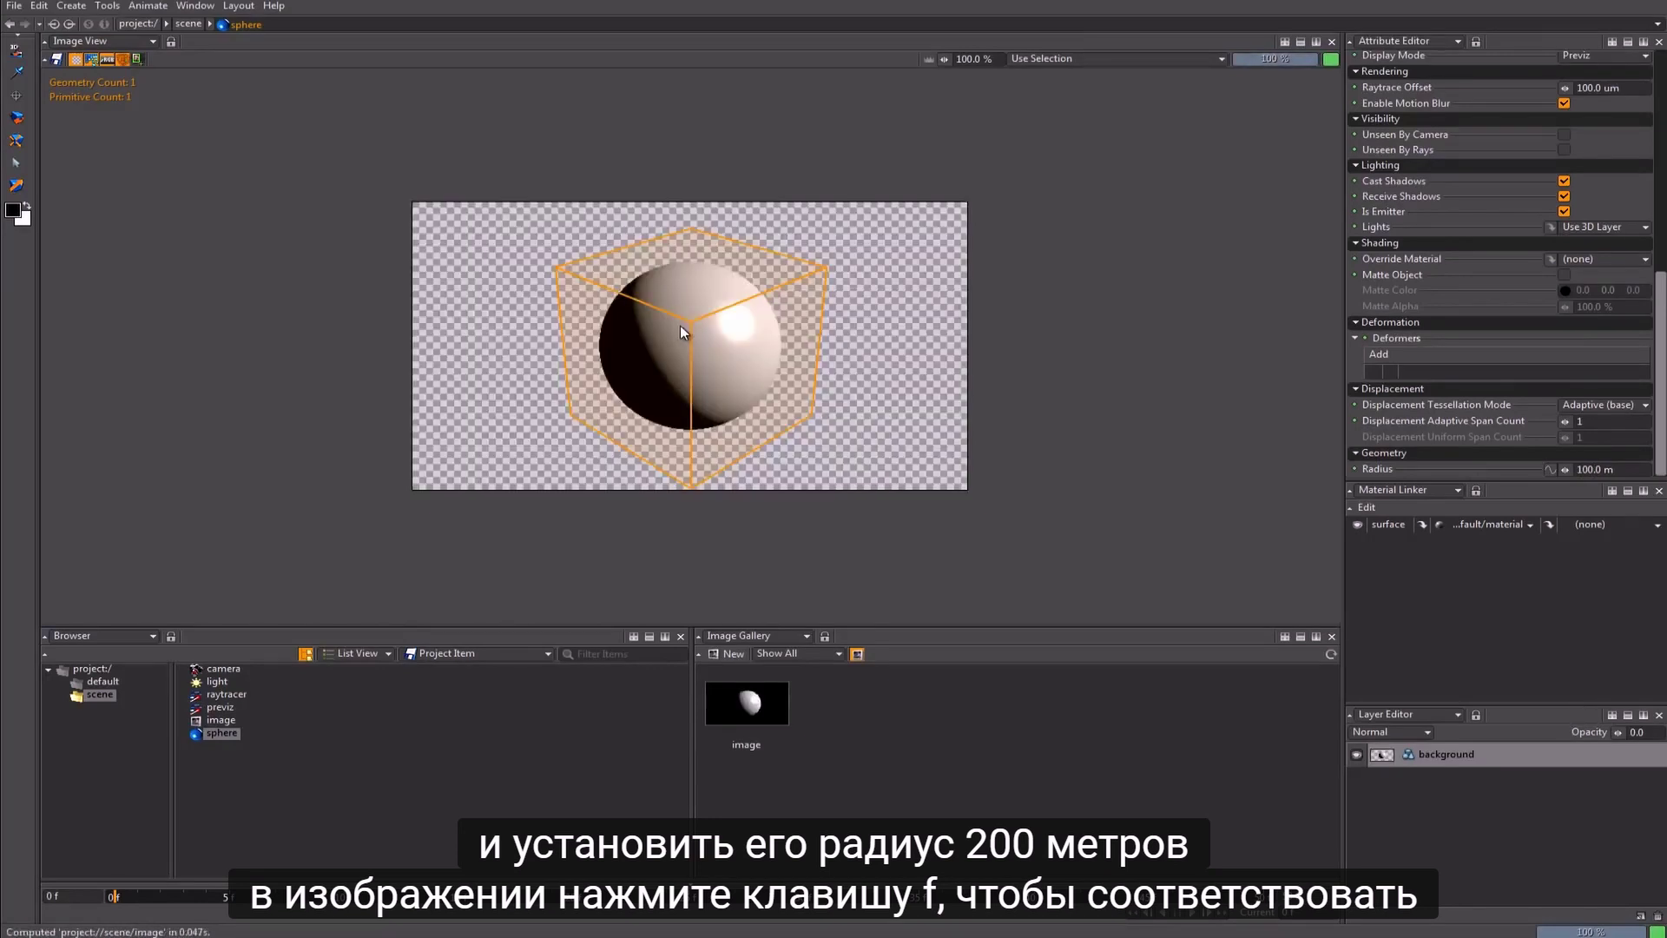
Step: Create a Matte material in the scene context, name it enviro_mat and apply it to the sphere
right_click(401, 699)
mouse_move(426, 873)
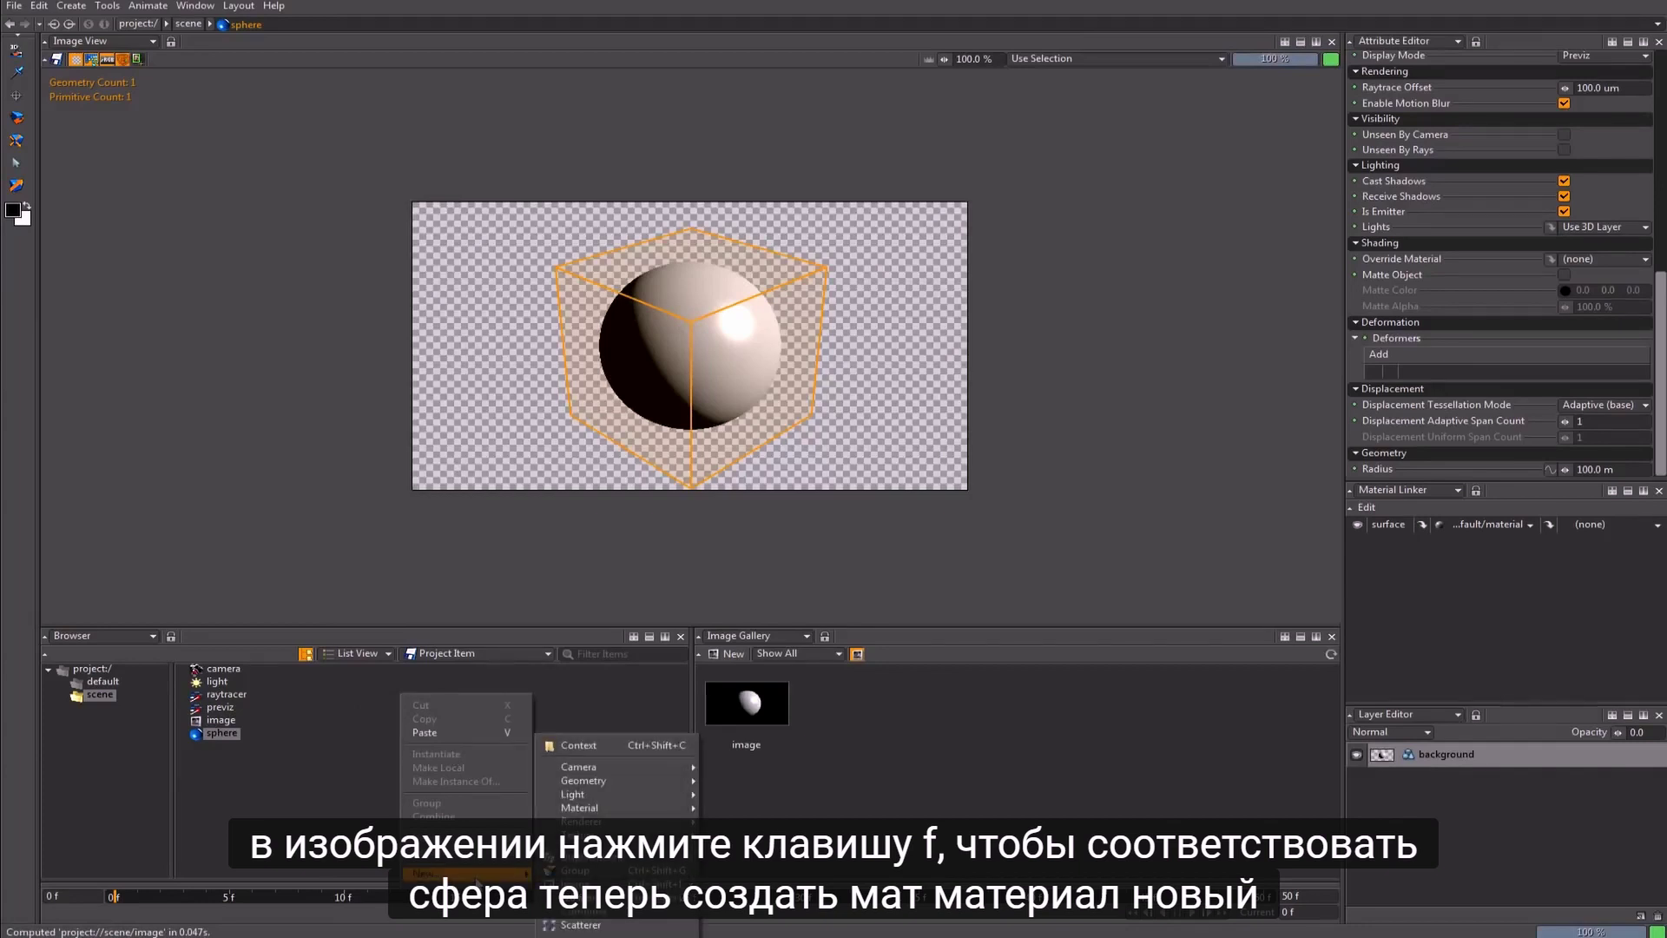
mouse_move(590, 809)
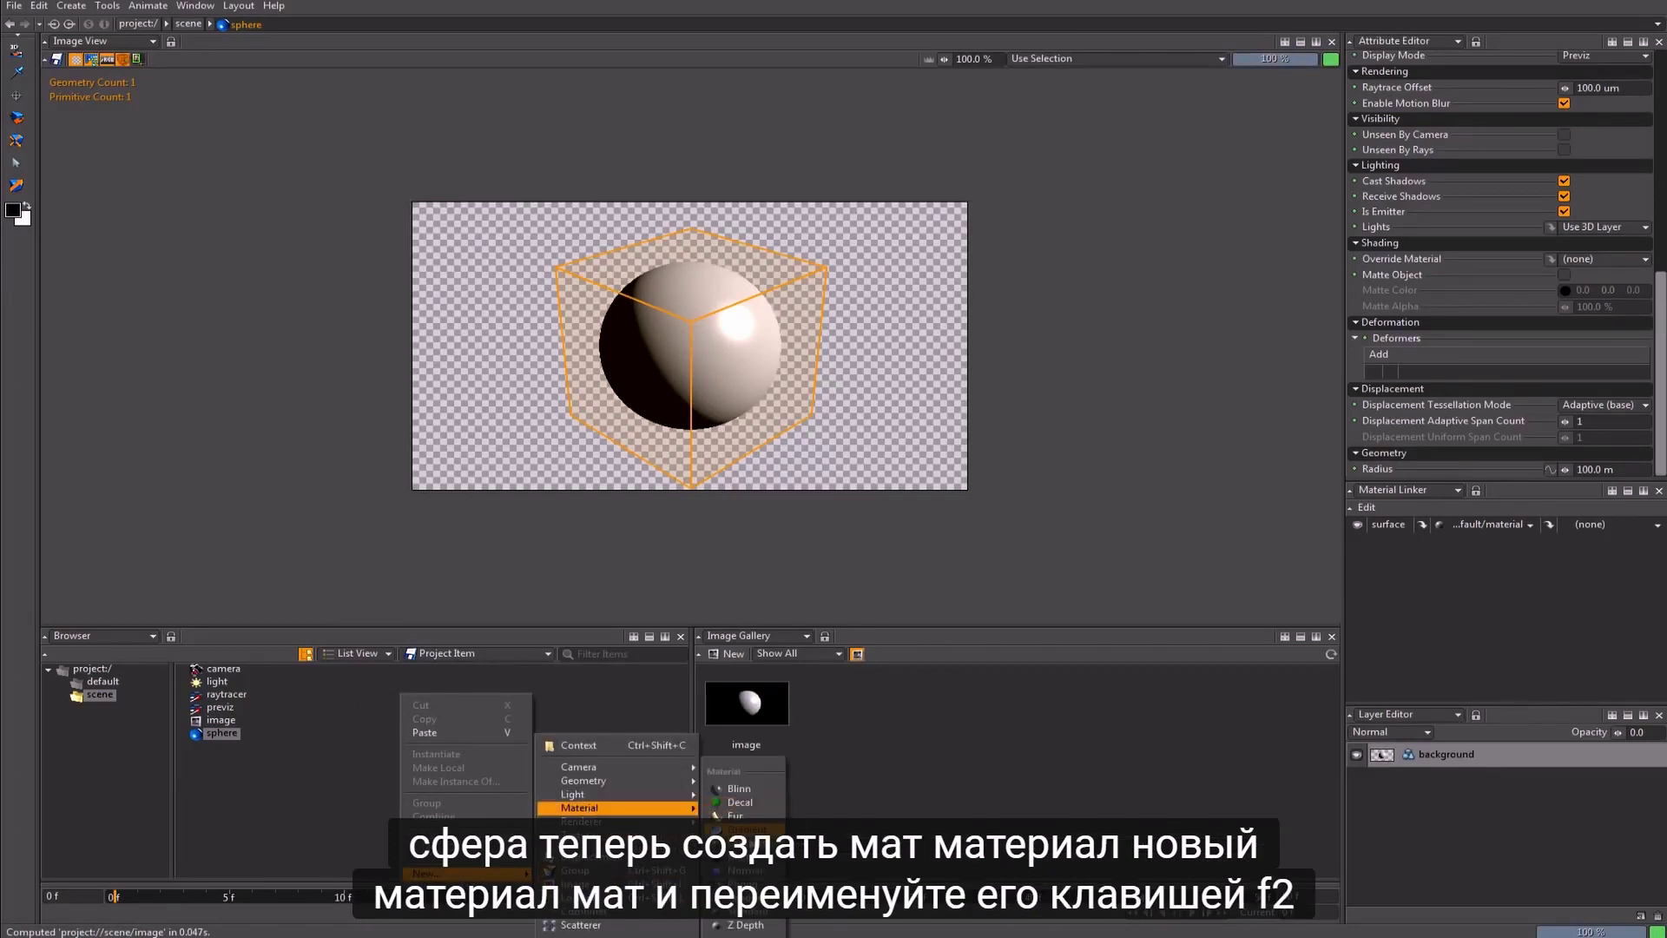
left_click(747, 858)
key("F2")
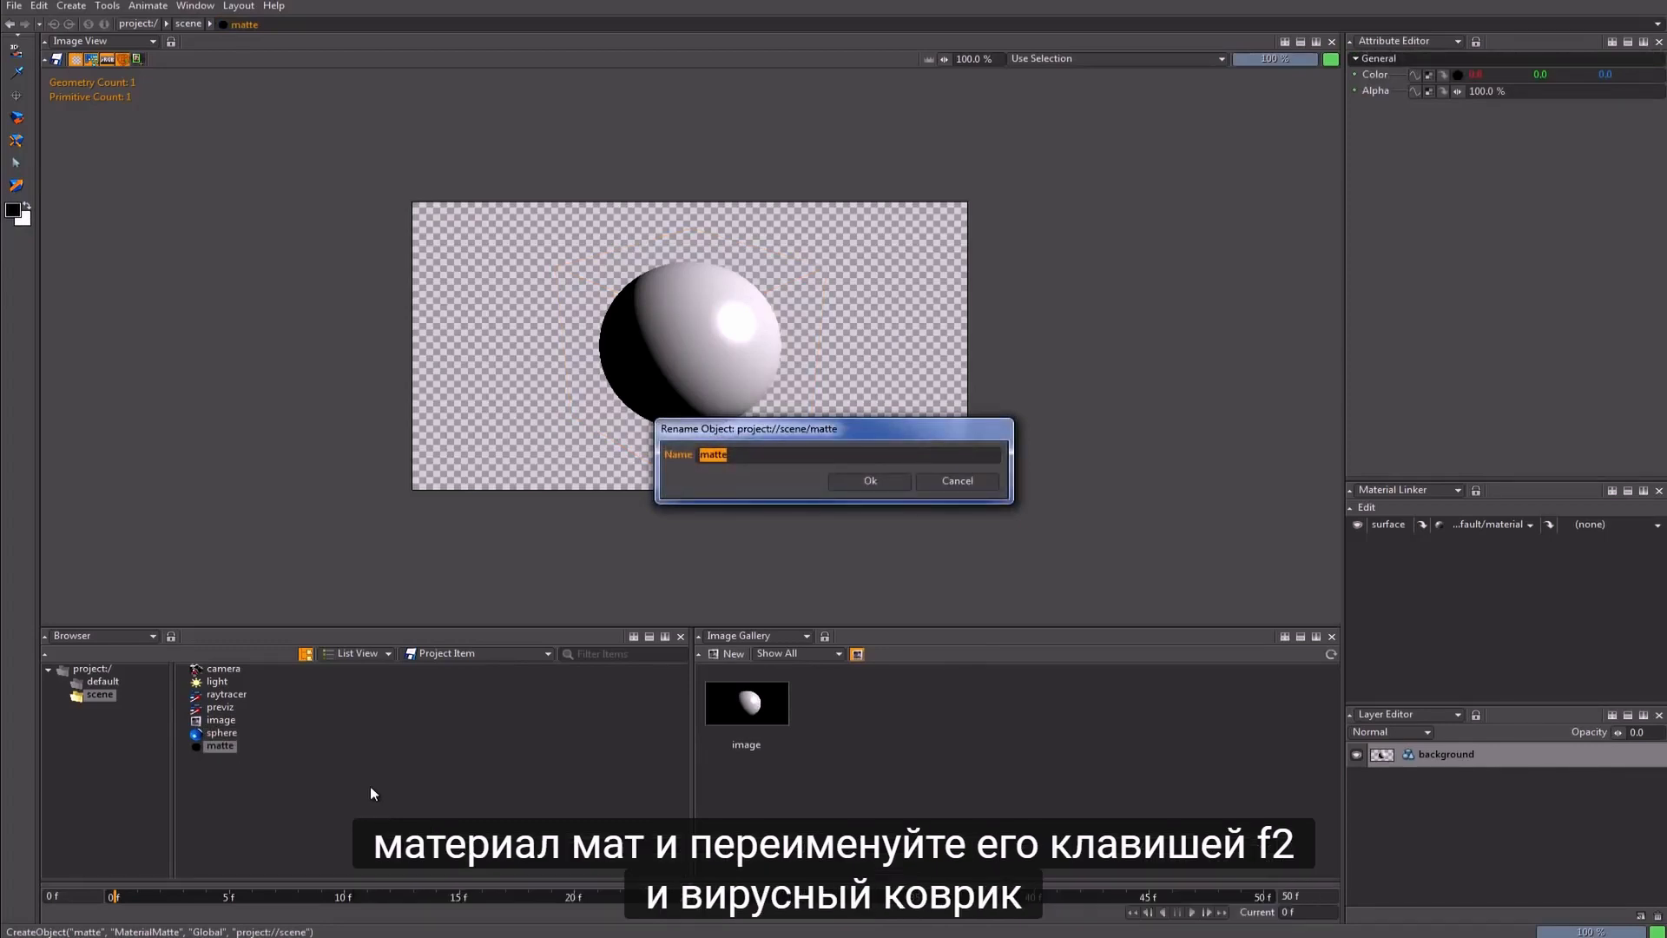
type("enviro_mat")
key("Return")
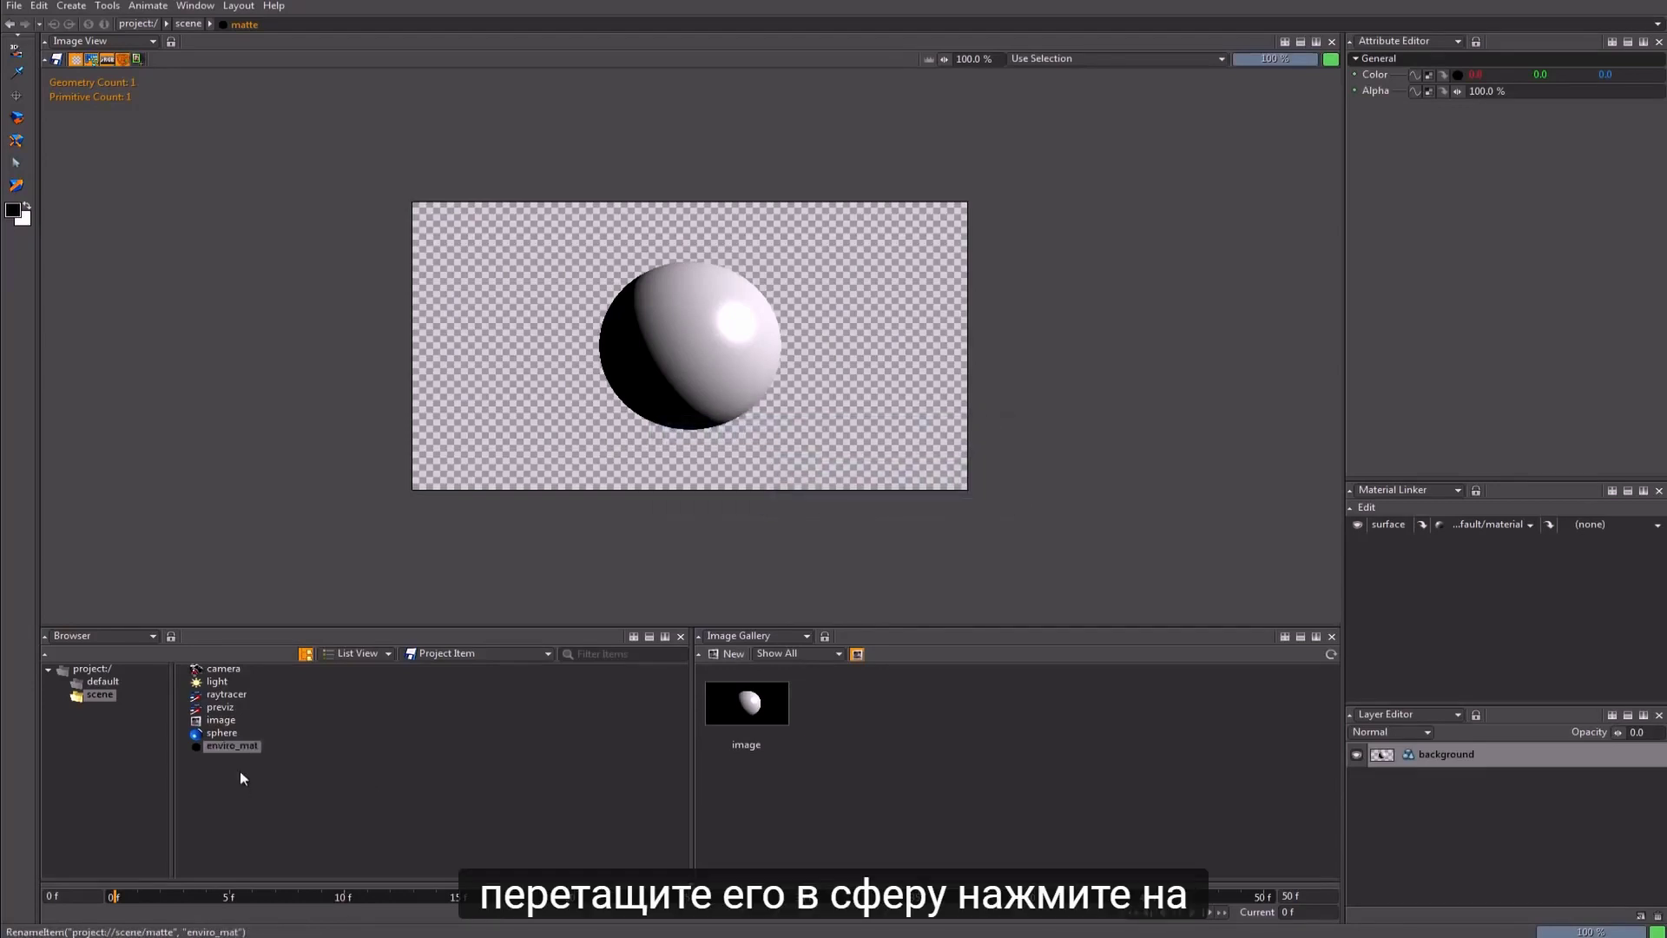
left_click_drag(221, 747, 684, 353)
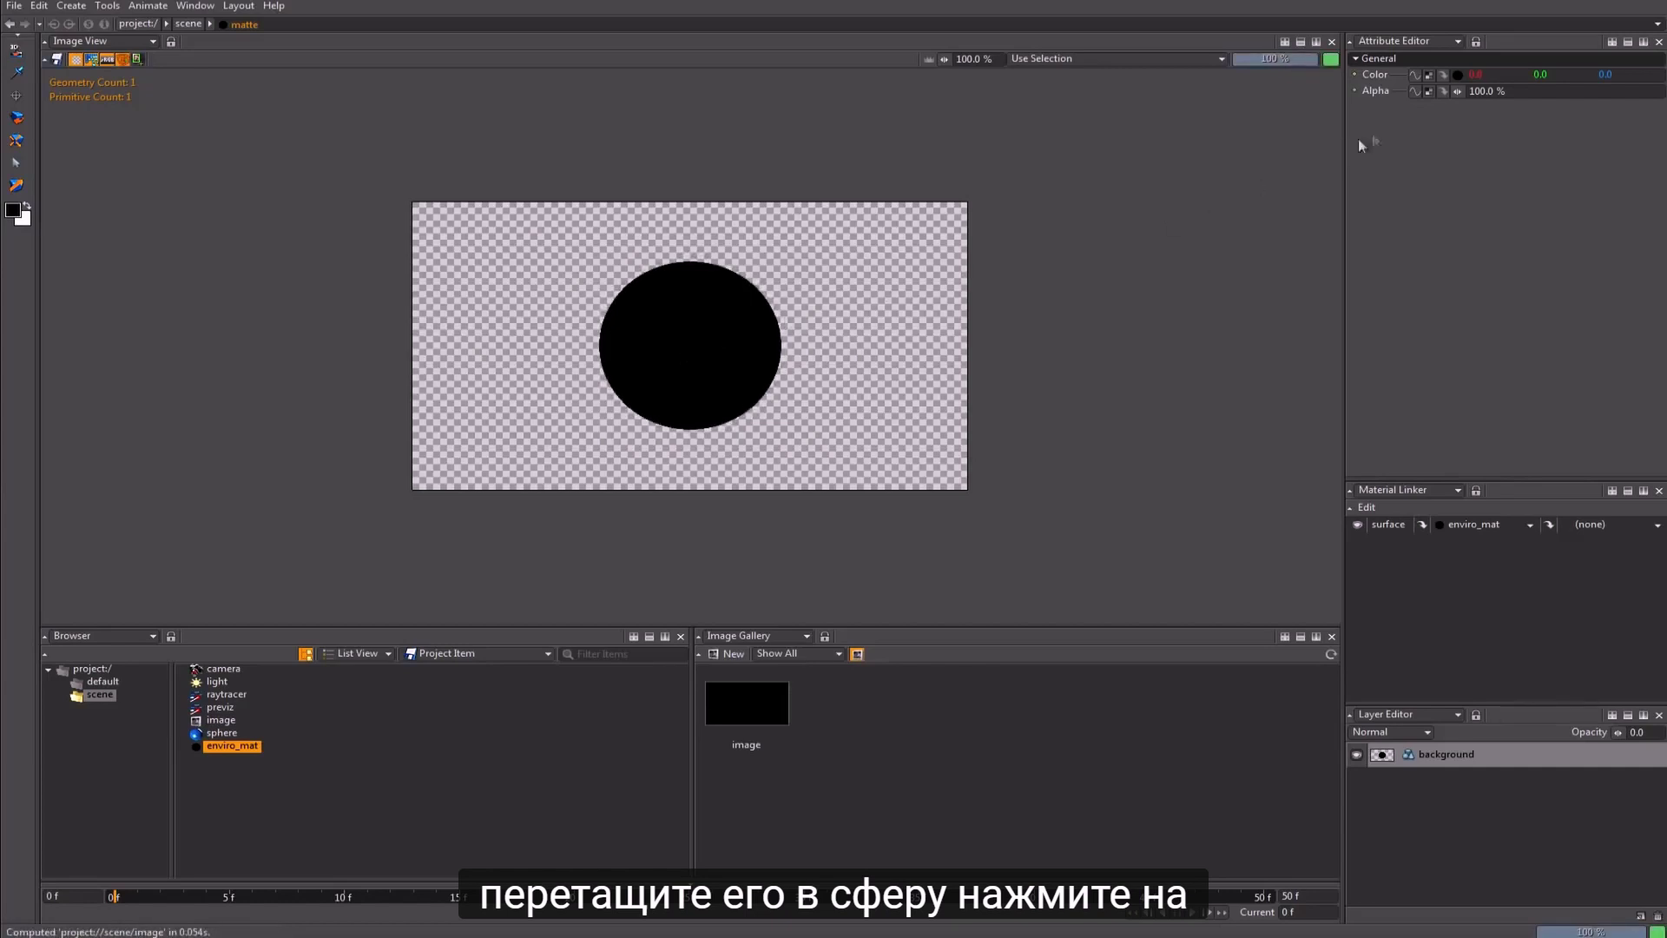
Step: Create a Map File texture and connect it to the Color attribute of enviro_mat
left_click(1429, 75)
right_click(863, 381)
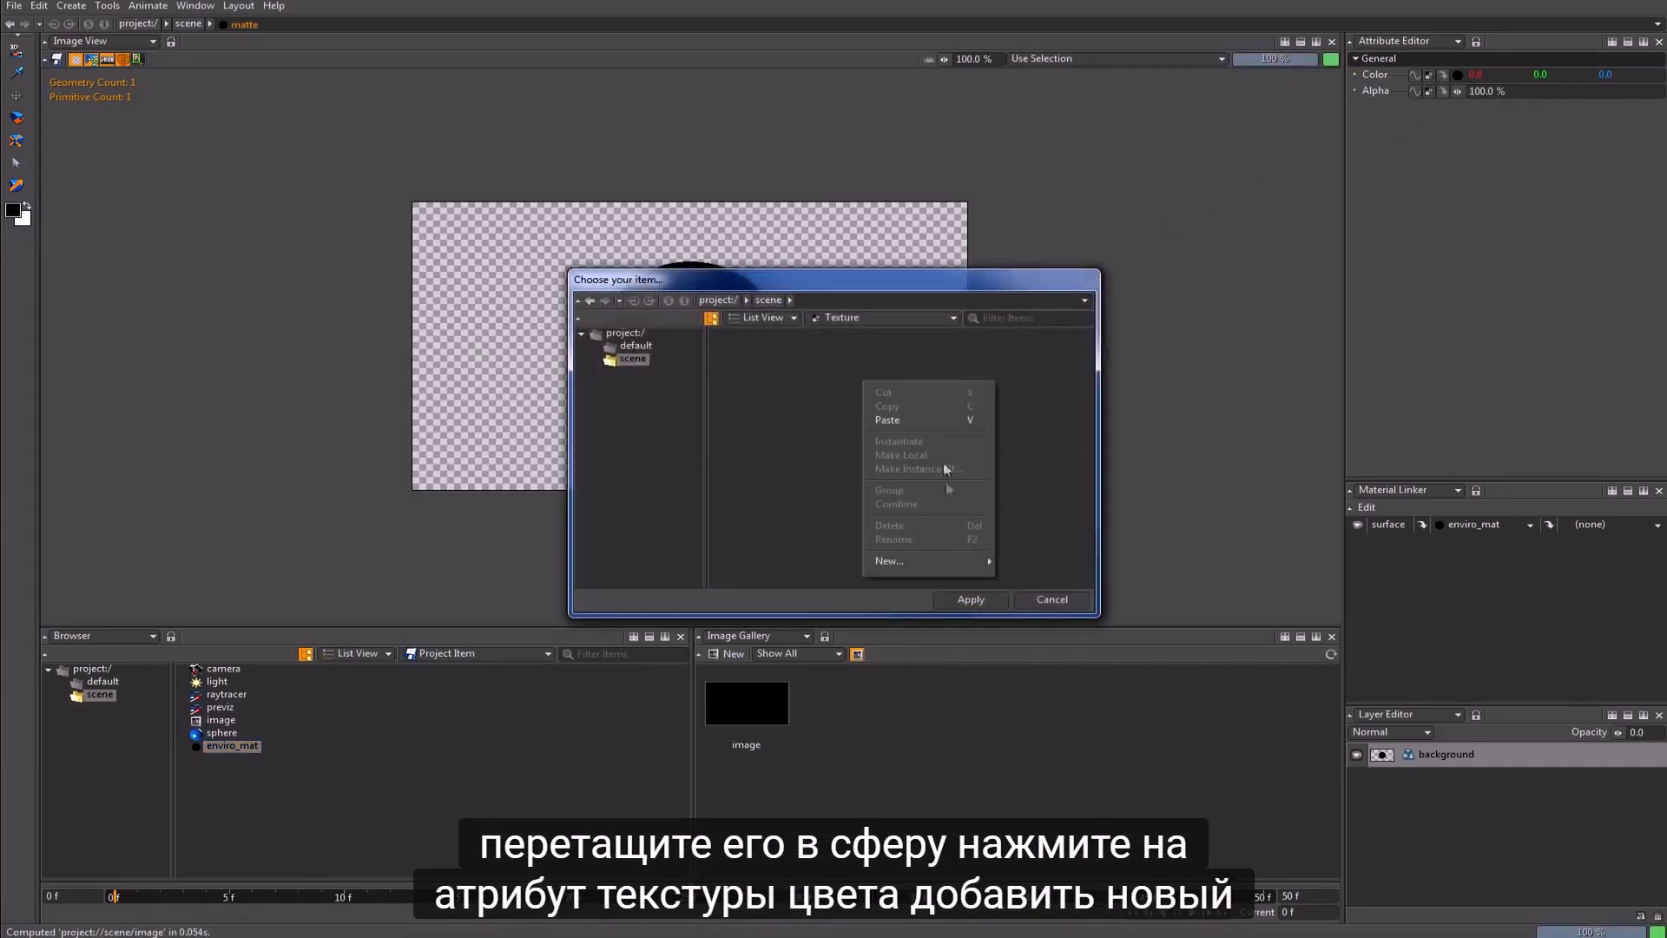
mouse_move(938, 569)
mouse_move(1050, 573)
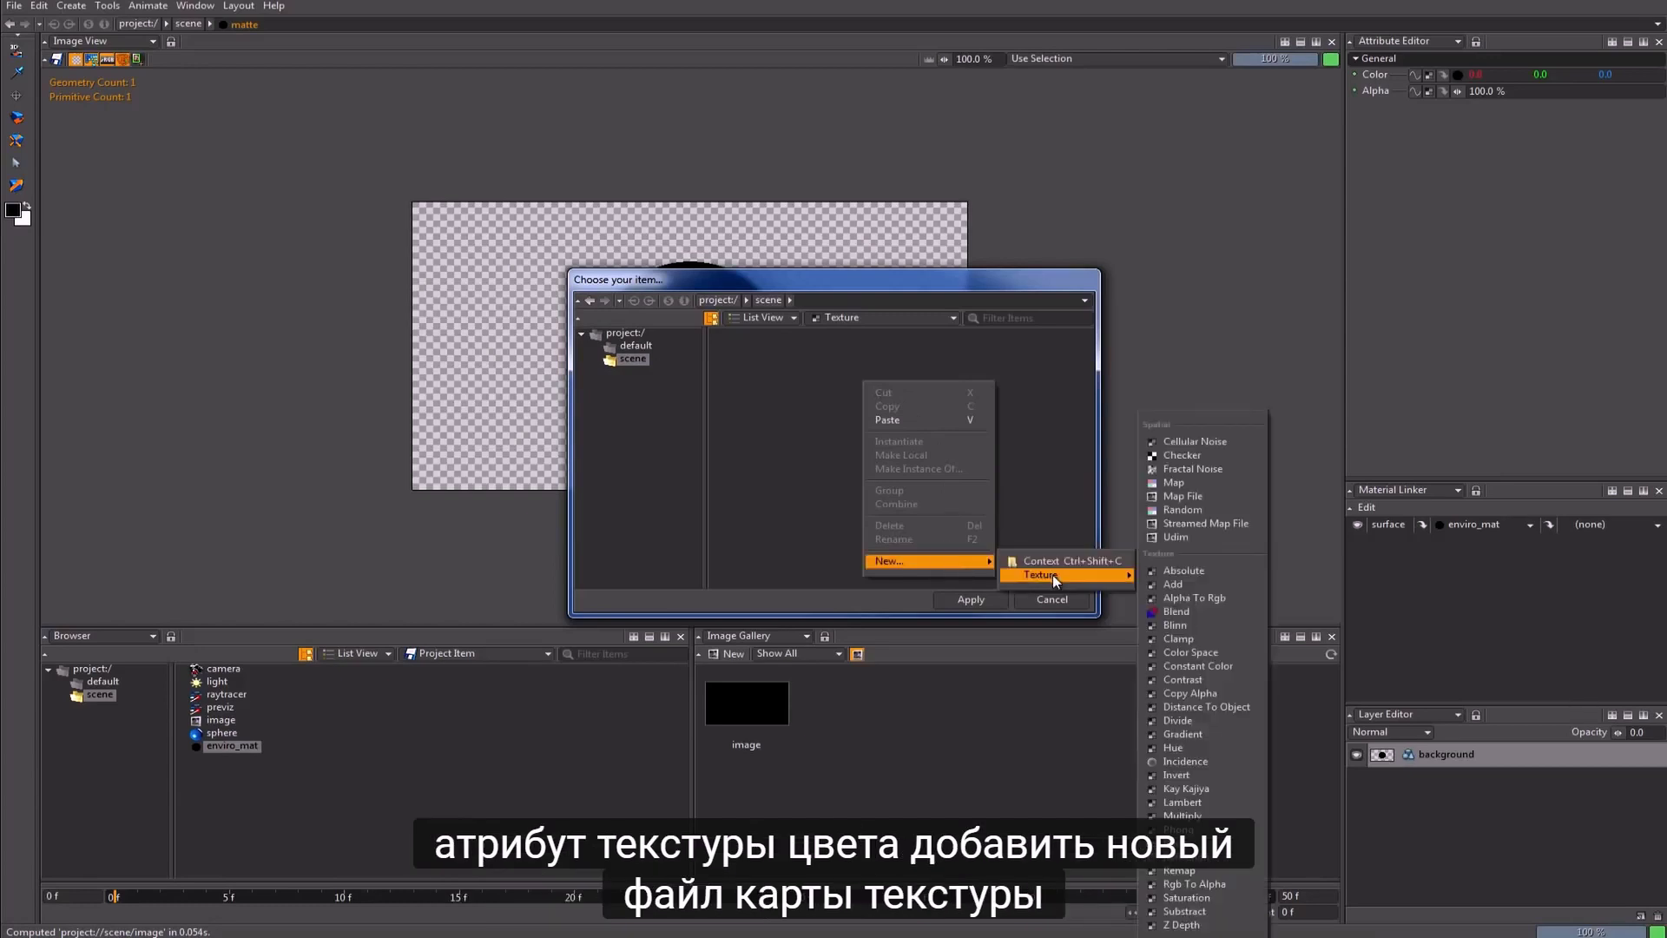
left_click(1220, 502)
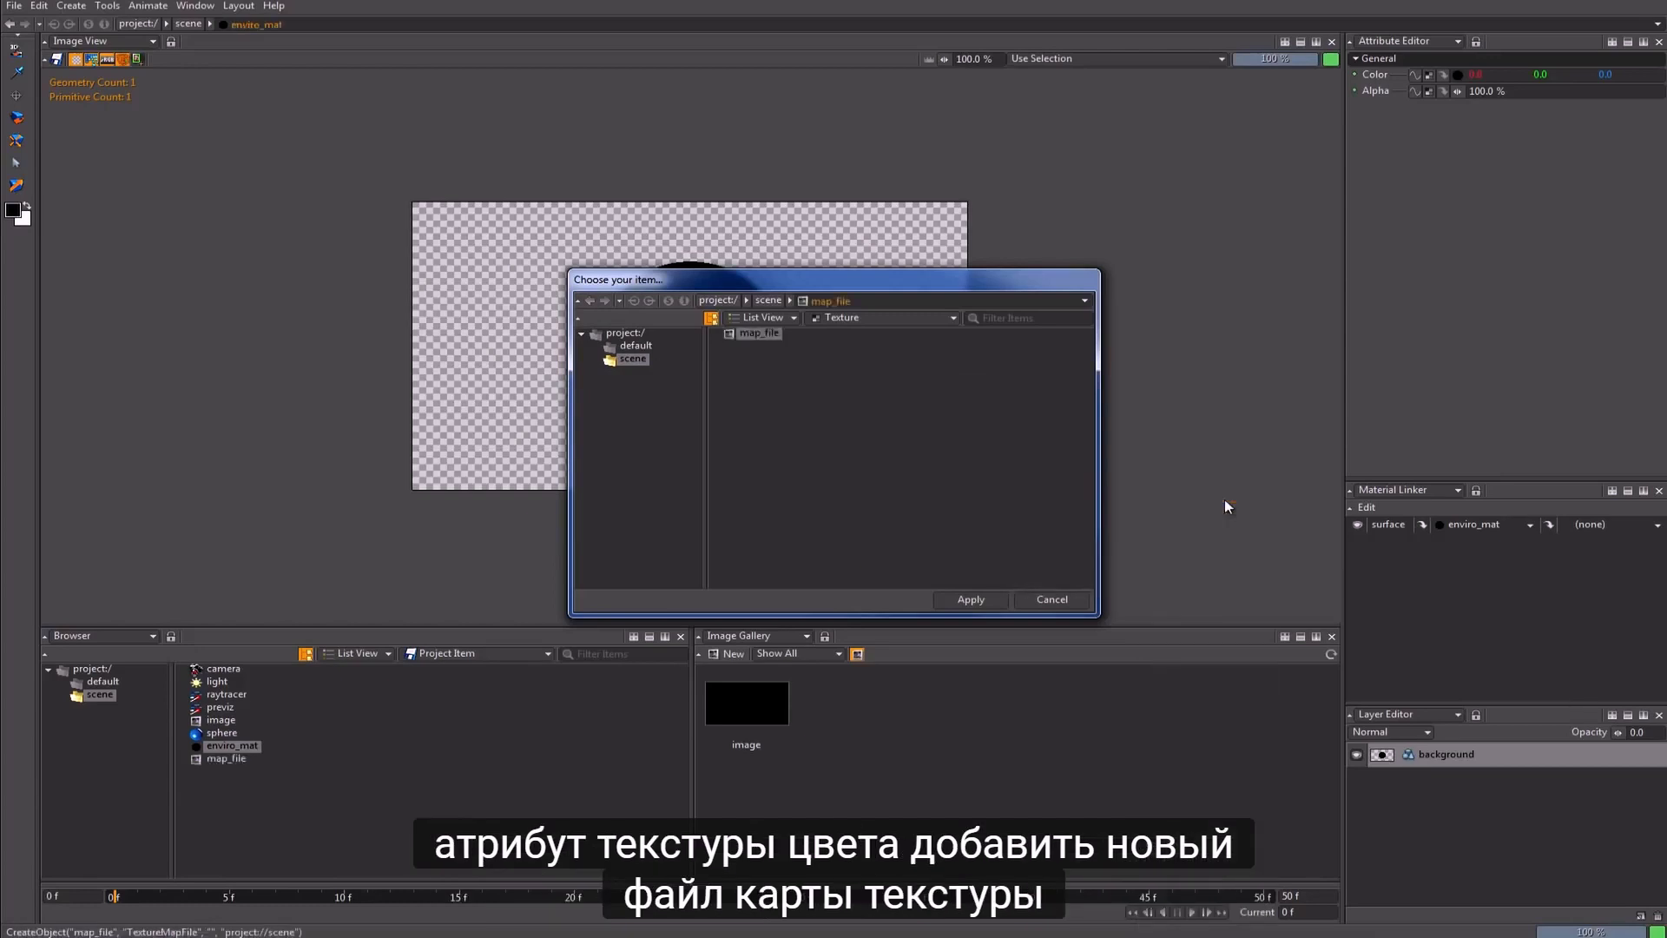
left_click(984, 599)
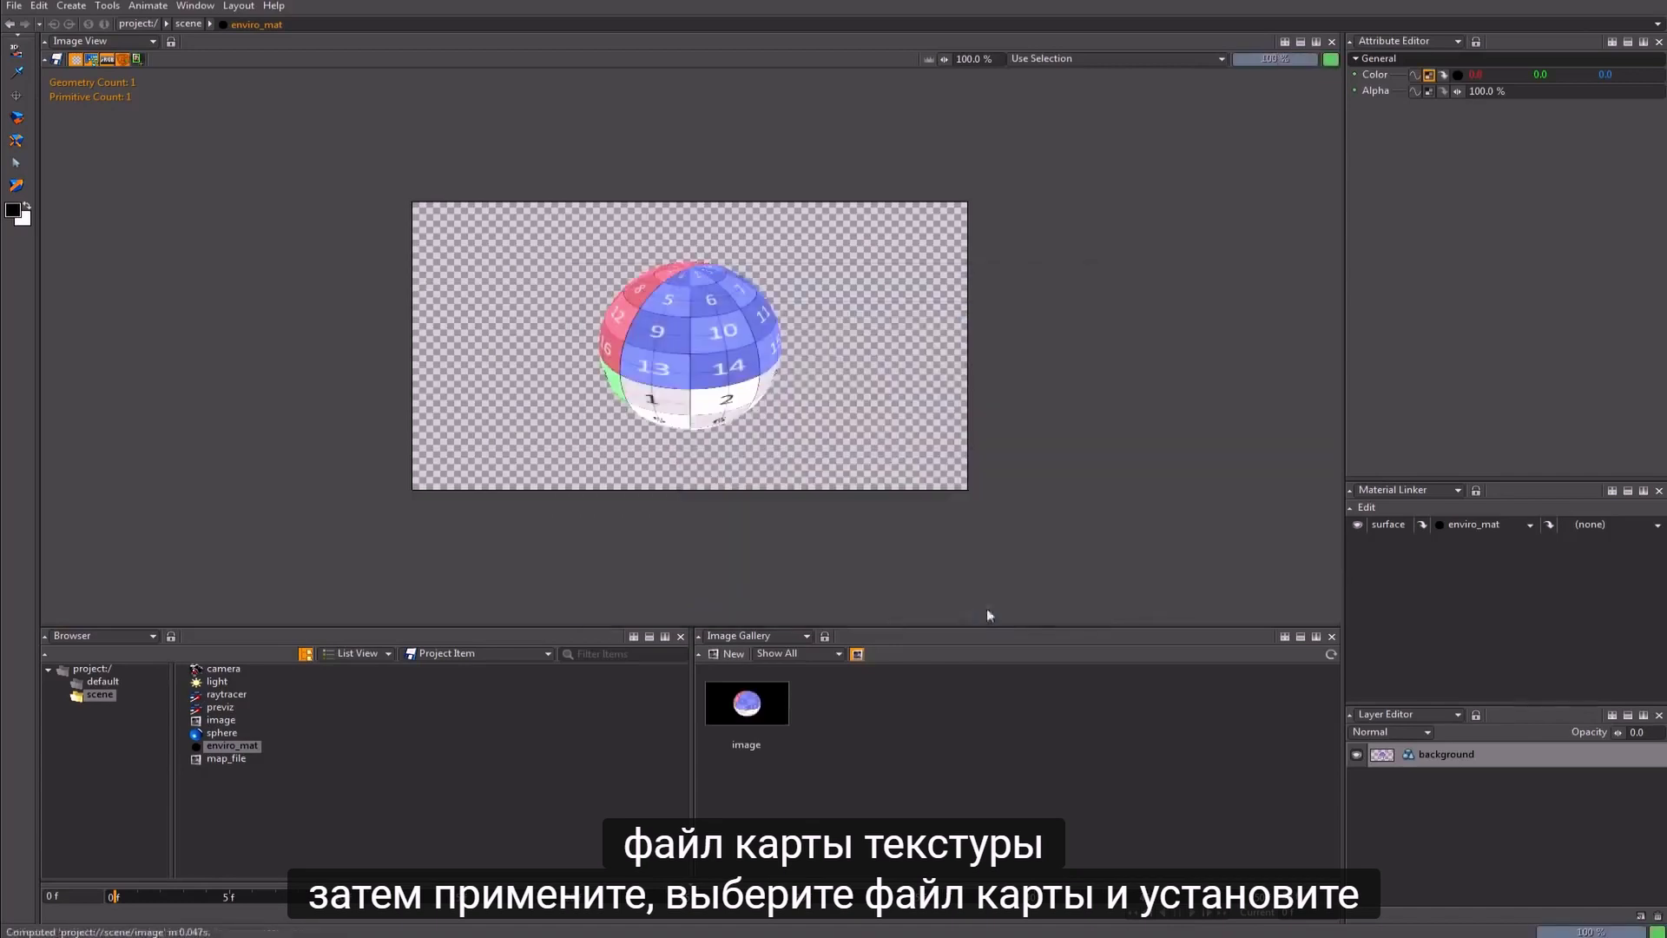
Step: Set the map file texture's Projection to Parametric and disable its Linearize and Pre Multiplied options
left_click(226, 762)
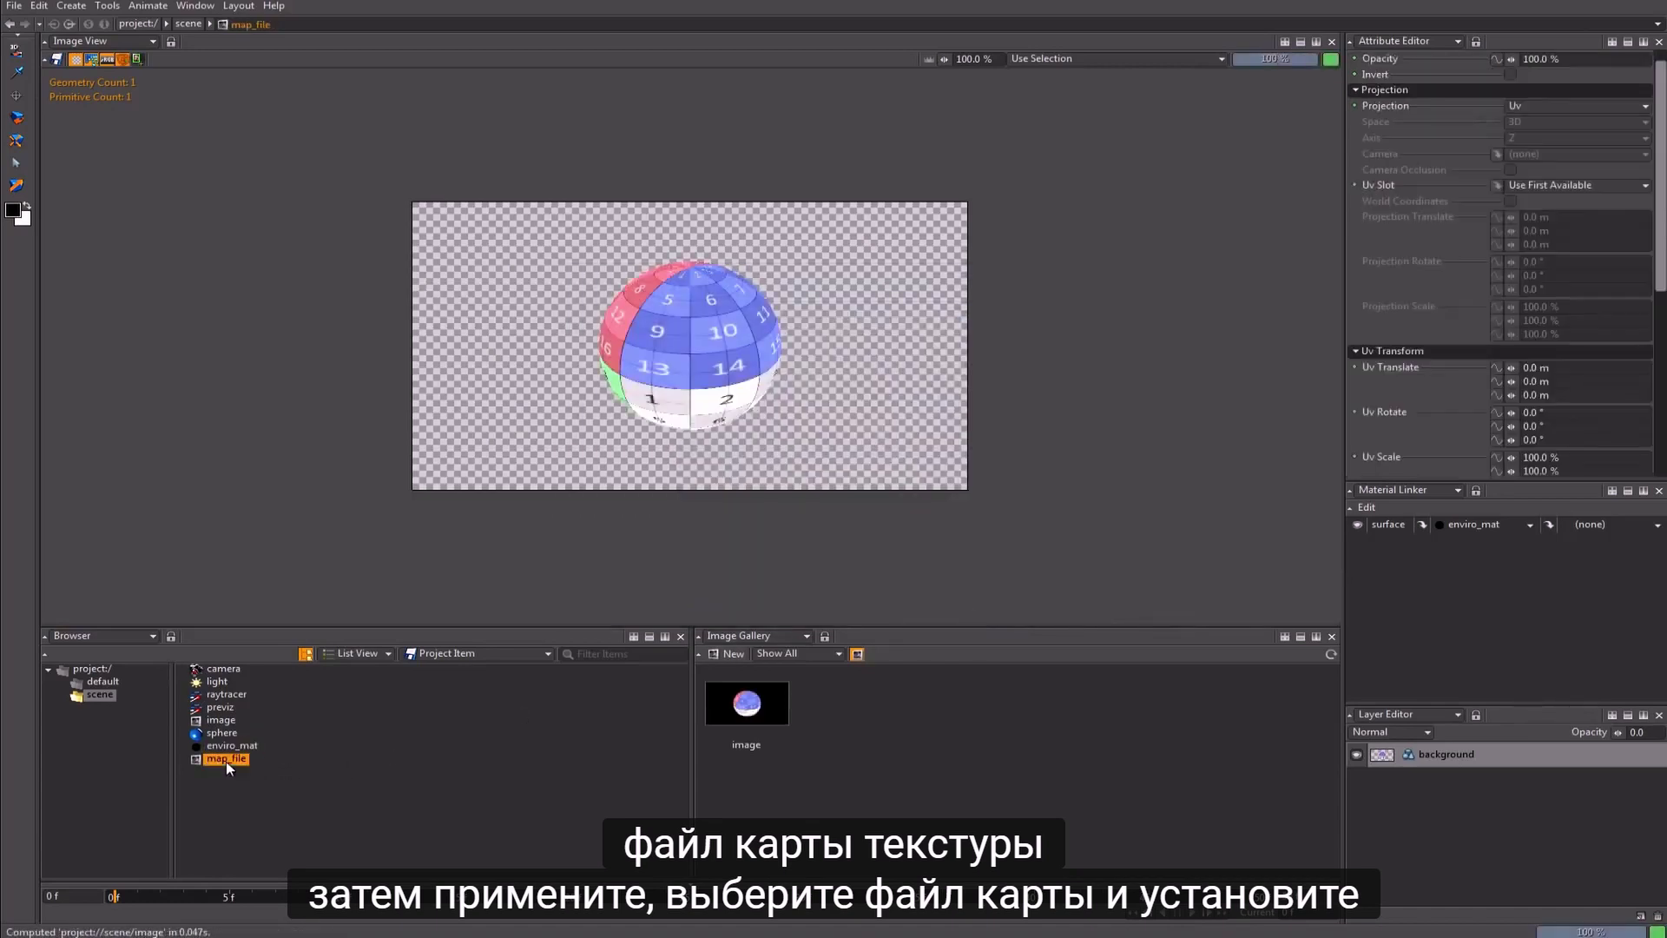
left_click(1561, 106)
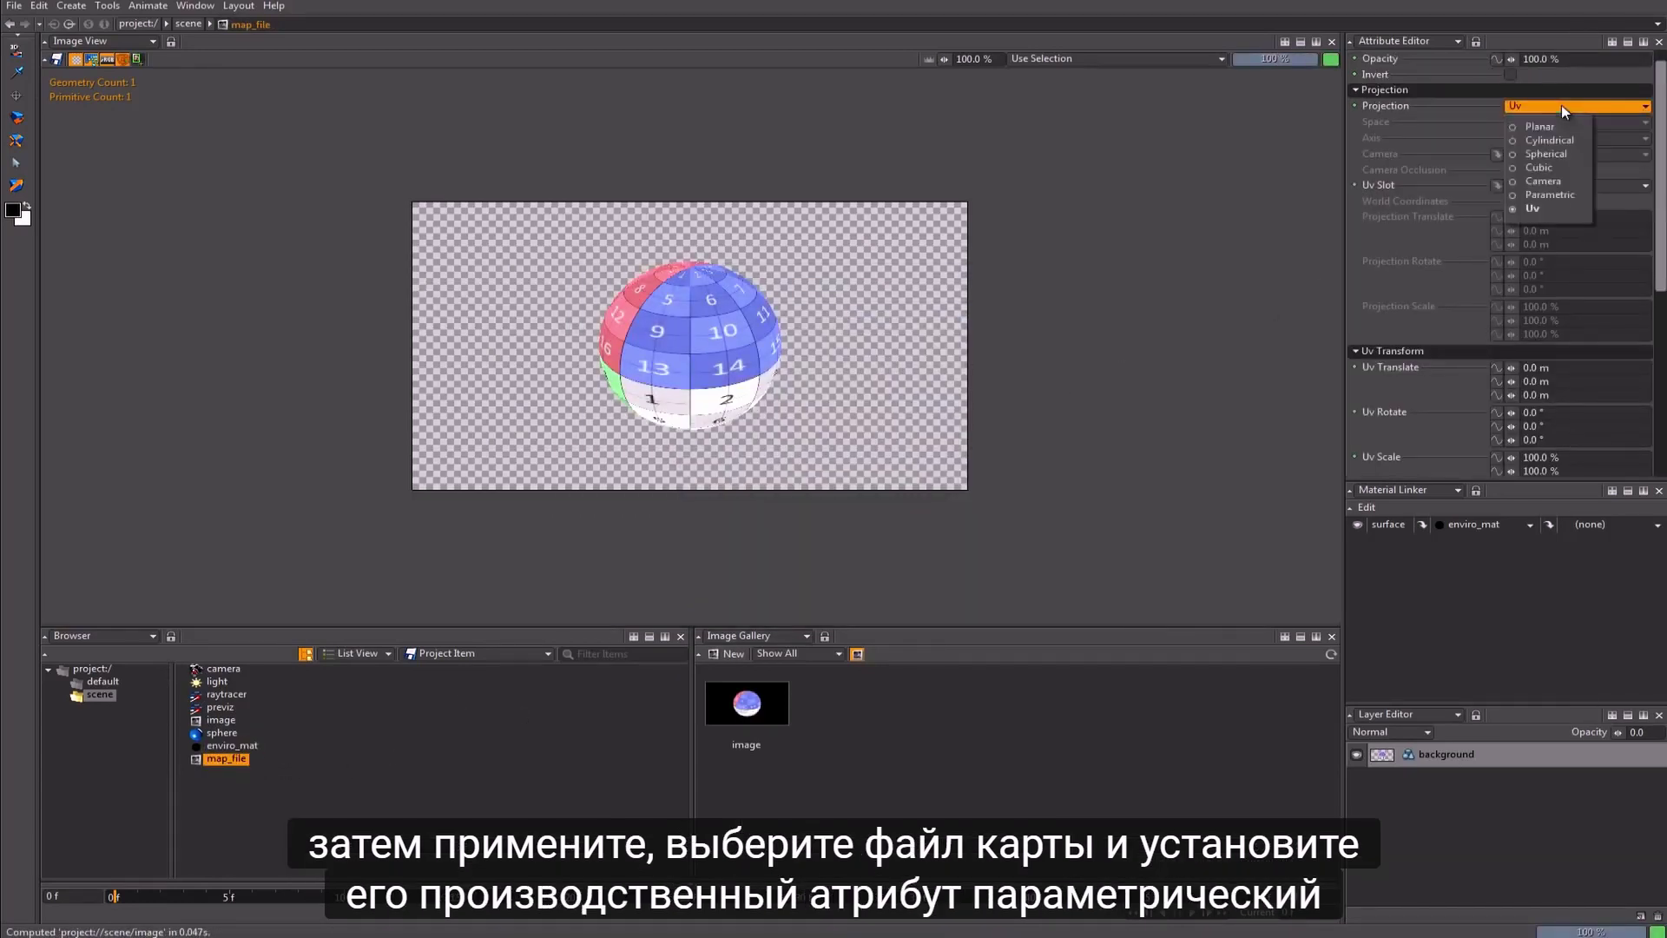
left_click(1573, 196)
left_click_drag(1344, 191, 1178, 187)
left_click_drag(1663, 204, 1661, 386)
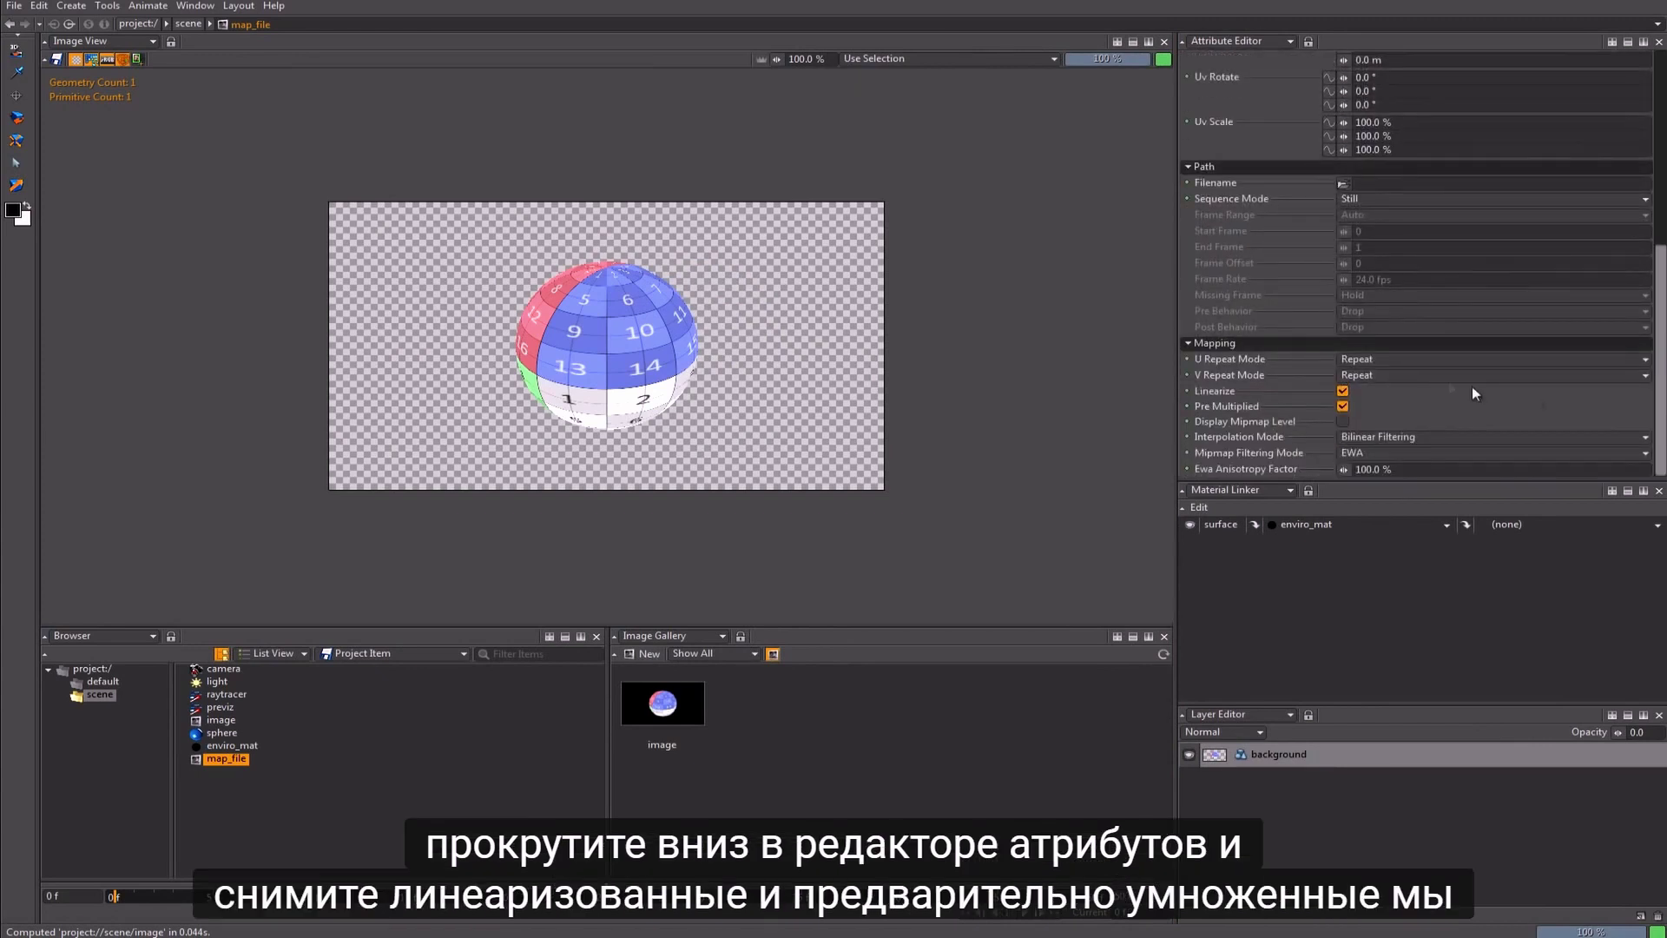
left_click(1343, 391)
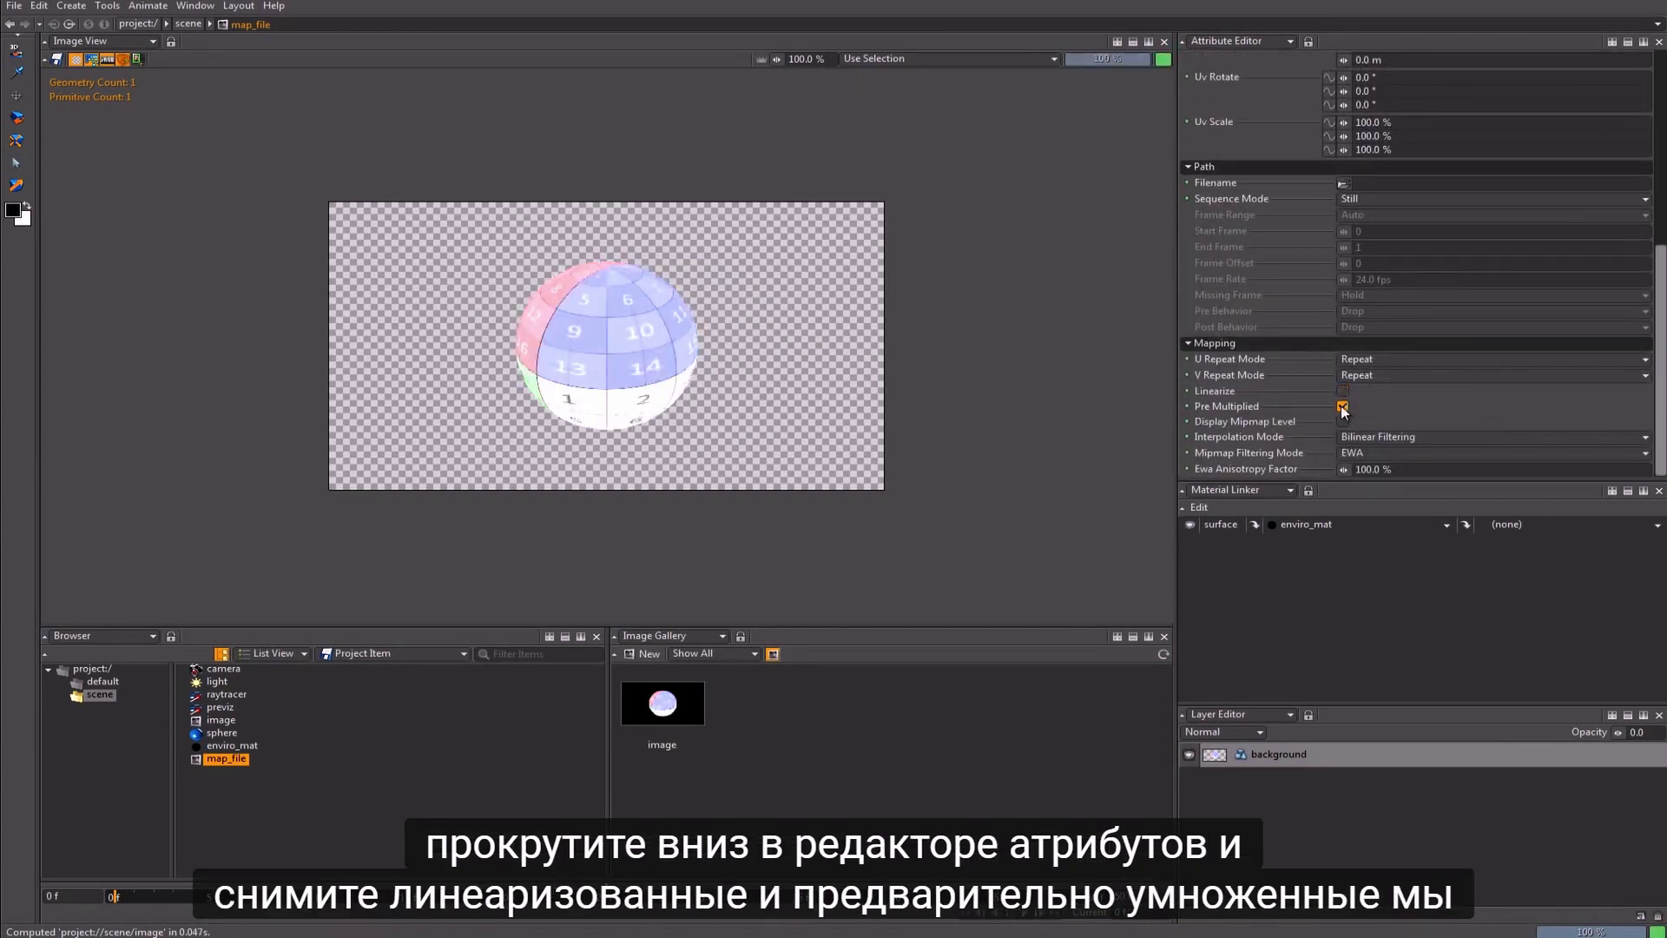
left_click(1343, 405)
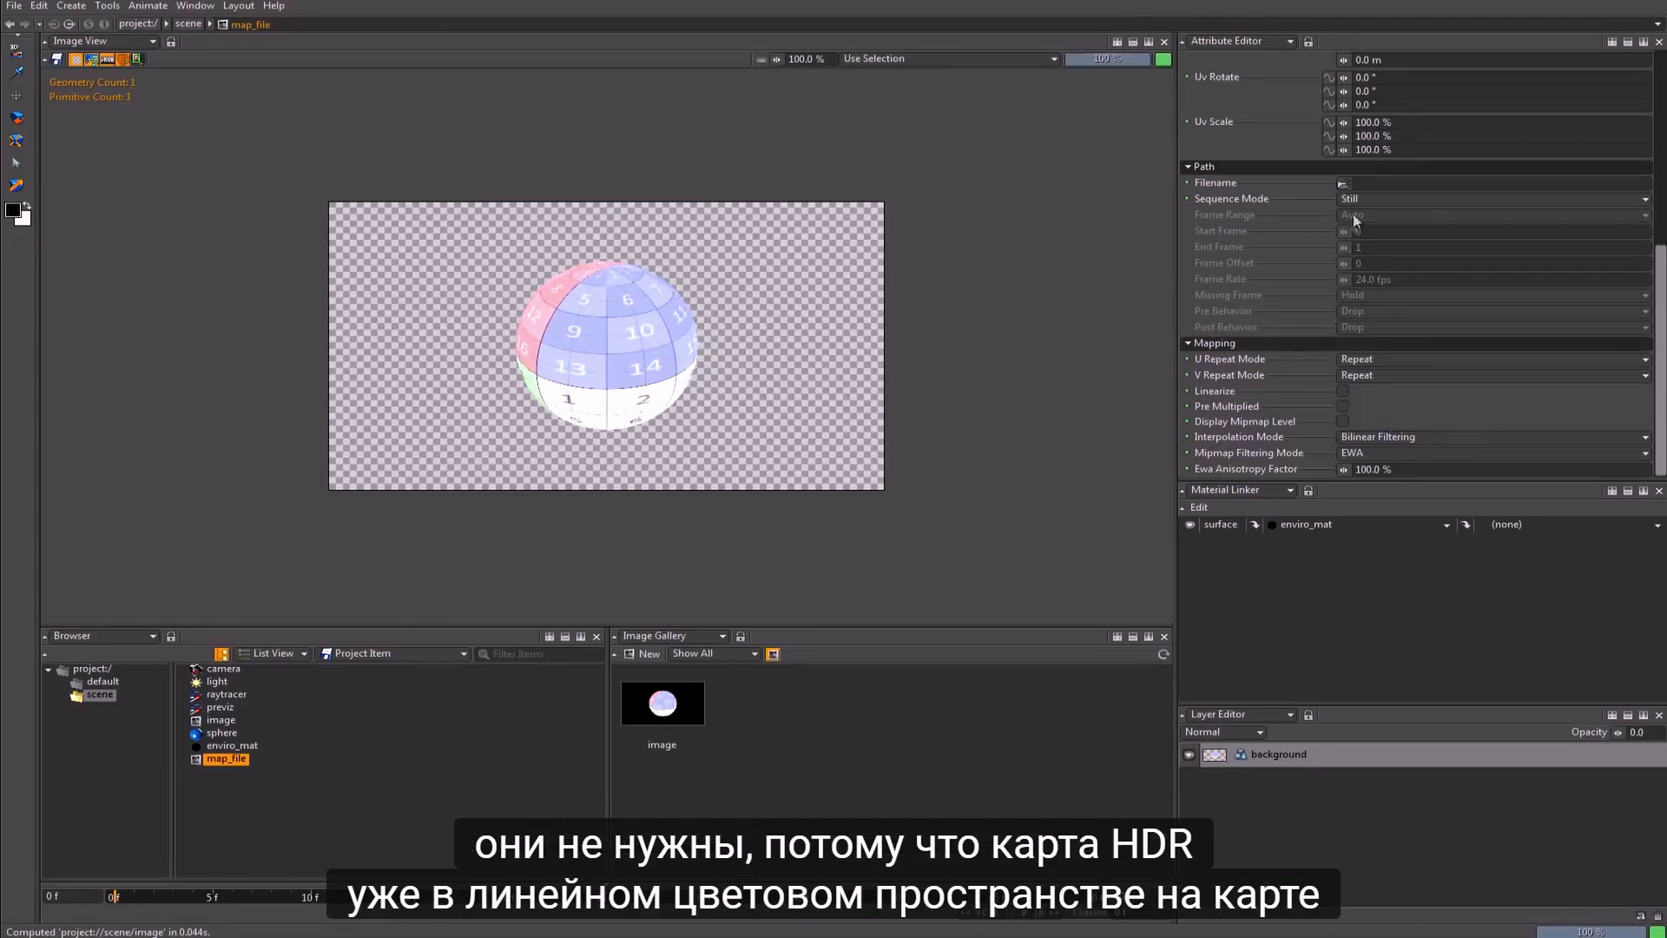
Step: Load HighLine-Tunnel_fromHDR_labs.hdr from the minituts hdri folder as the map file's image, showing all file types to find it
left_click(1344, 182)
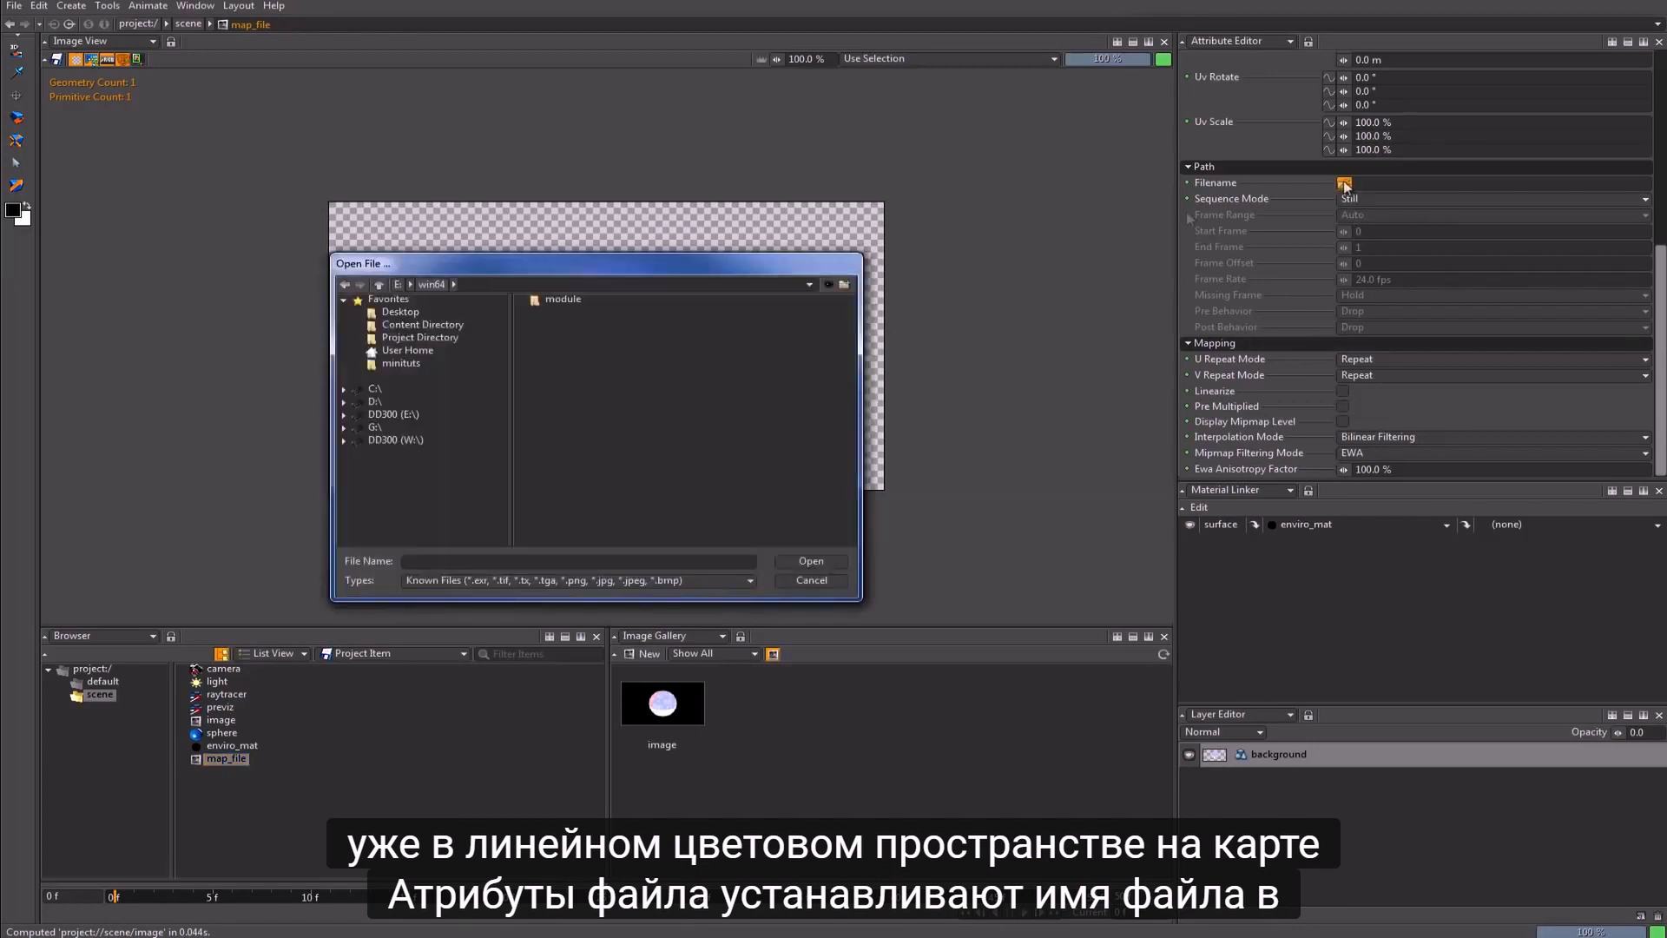
left_click(401, 364)
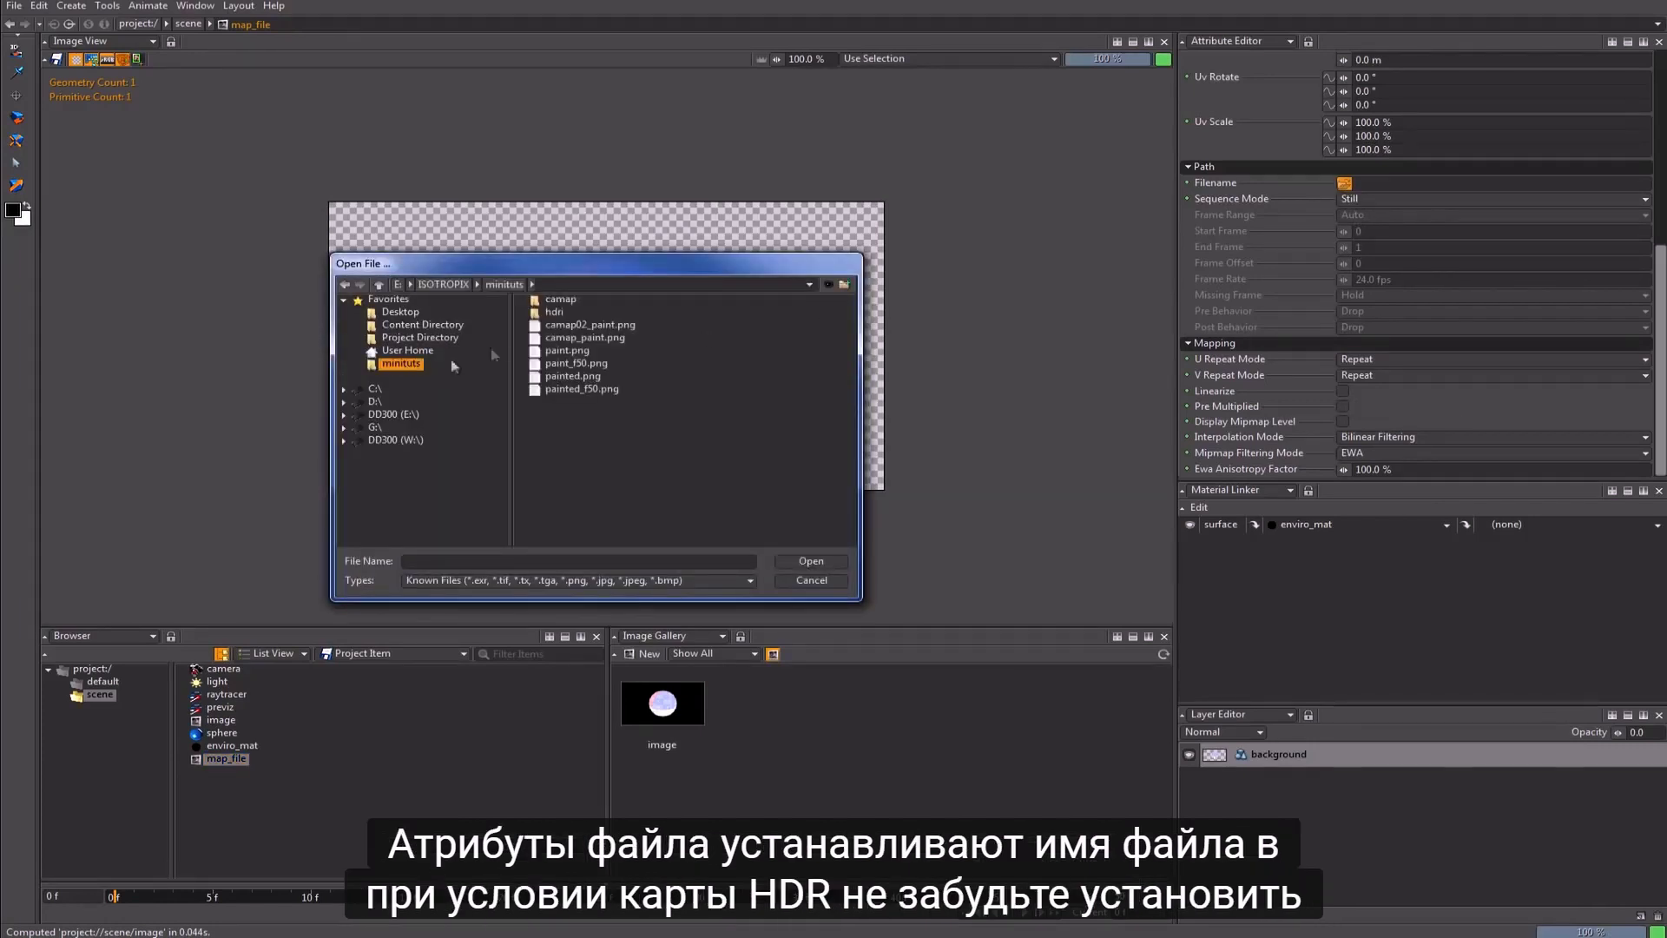
double_click(544, 314)
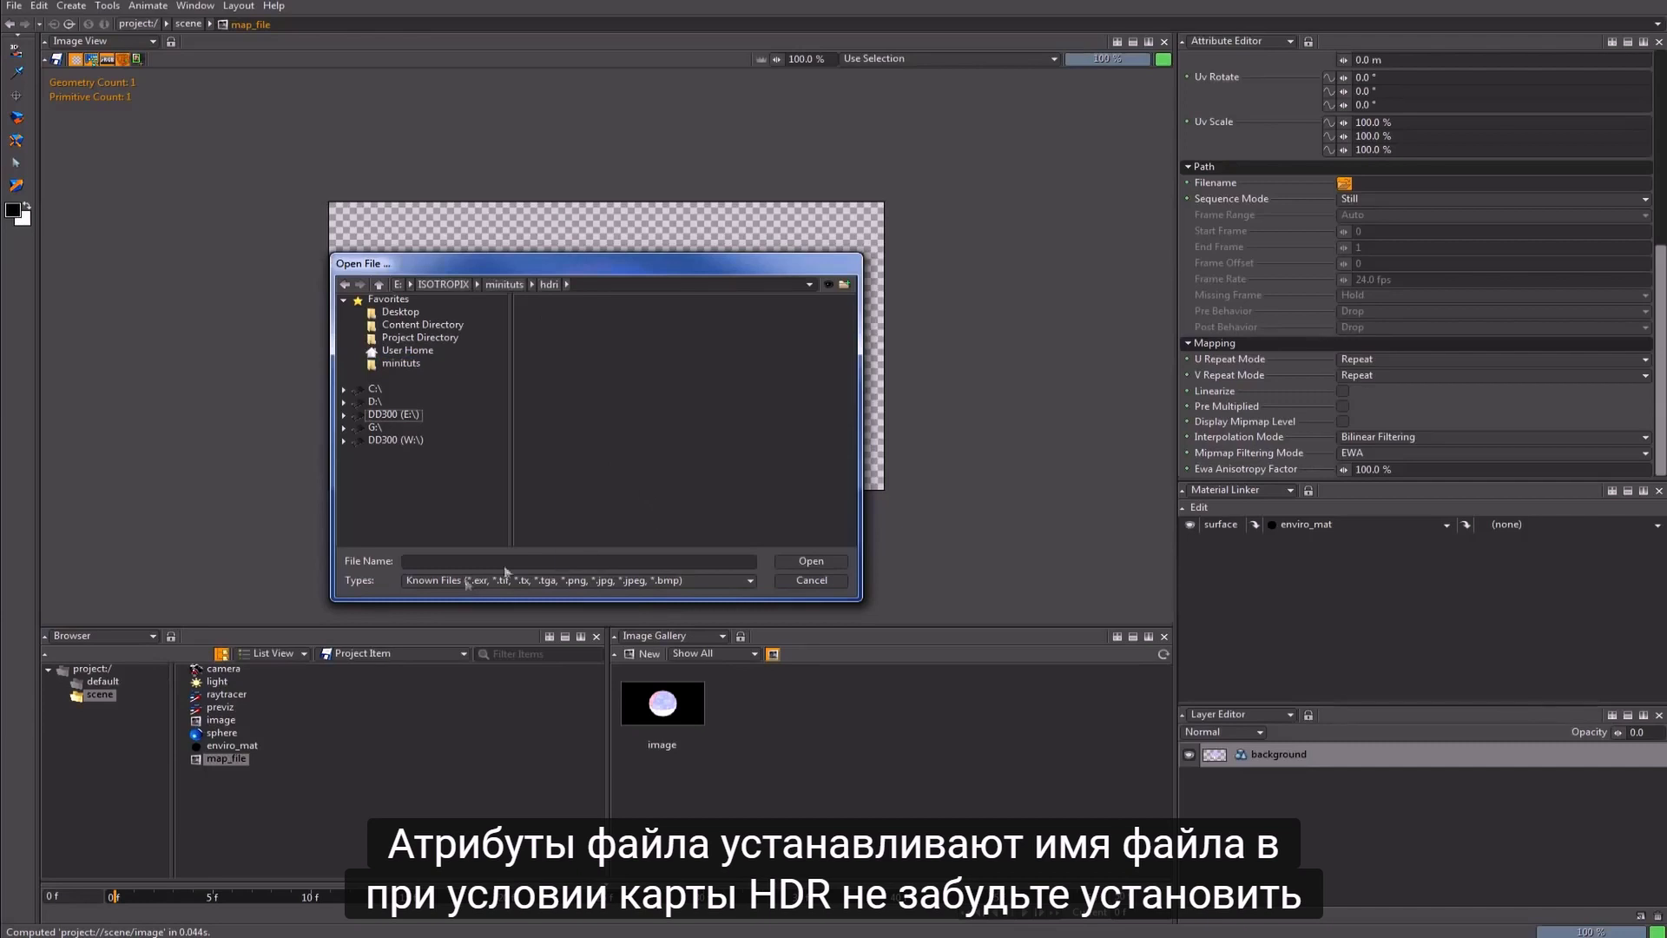
left_click(694, 584)
left_click(595, 614)
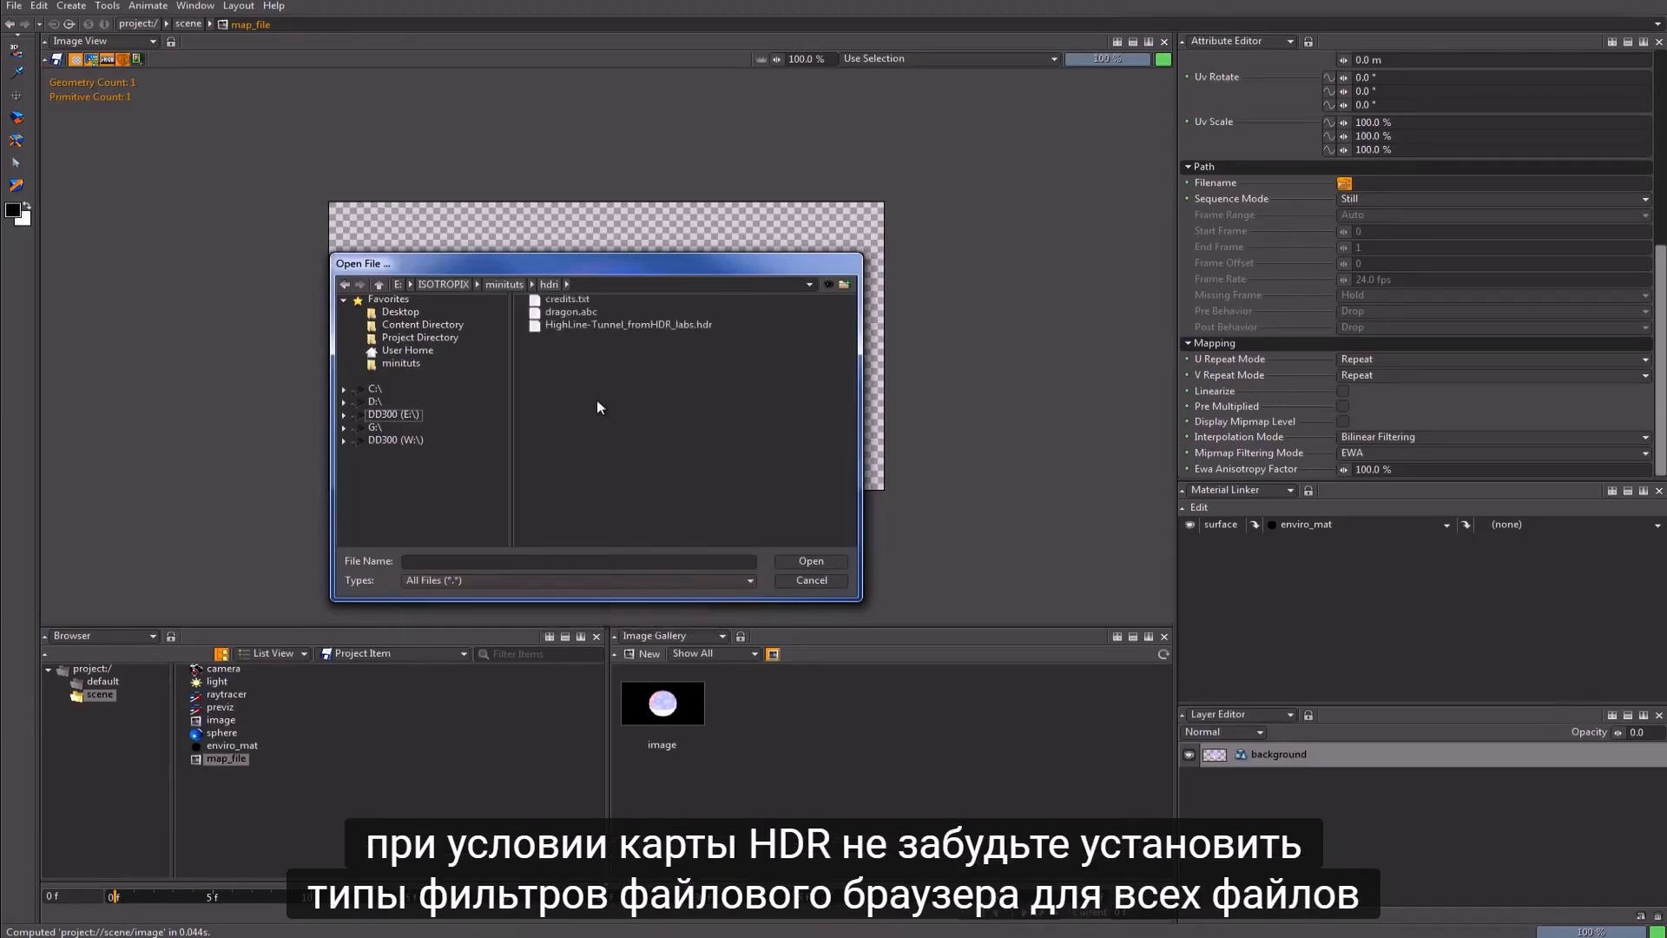
left_click(670, 324)
left_click(816, 565)
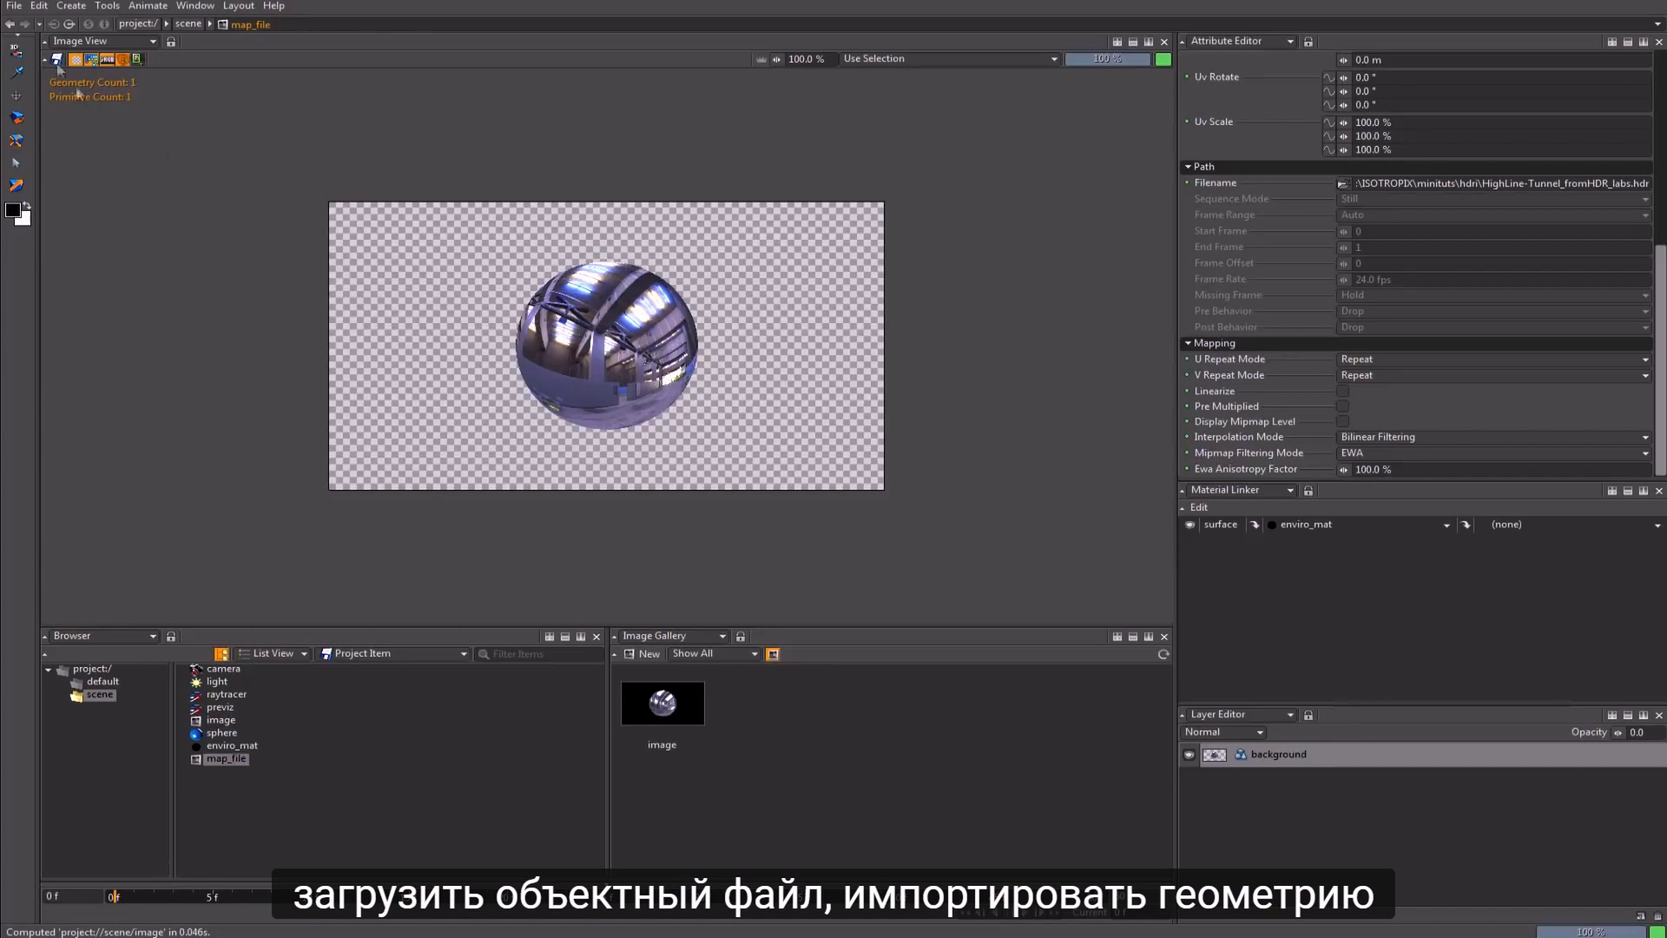
Step: Import the geometry file dragon.abc from the hdri folder and frame the dragon in the image view
left_click(15, 7)
mouse_move(52, 129)
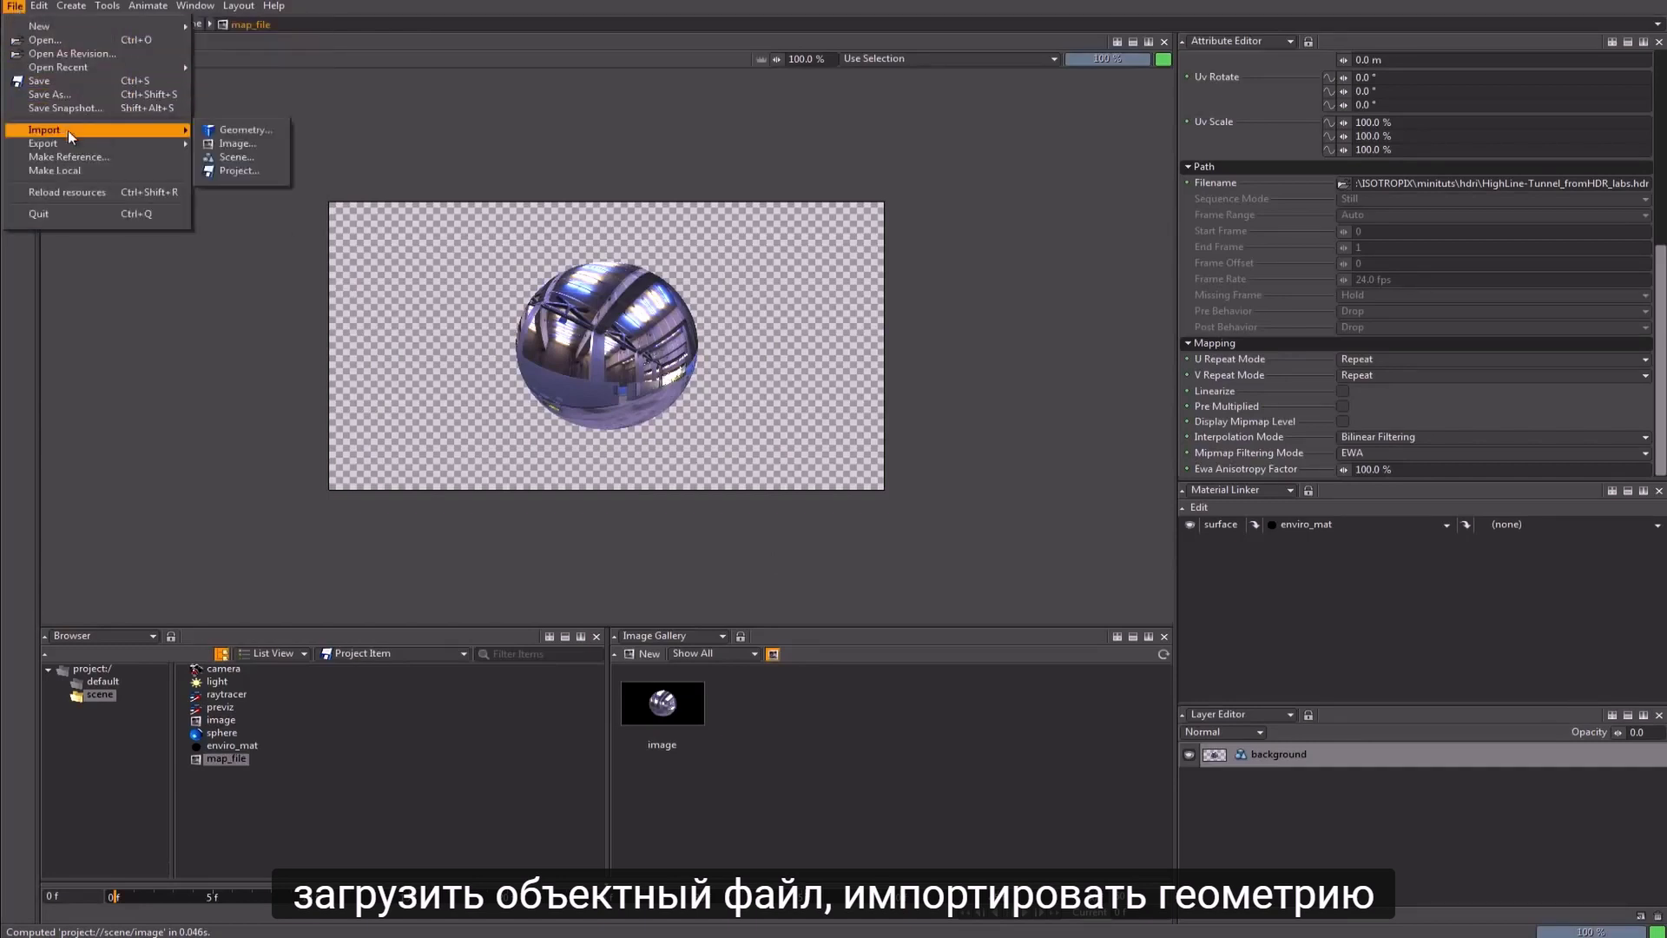
left_click(245, 135)
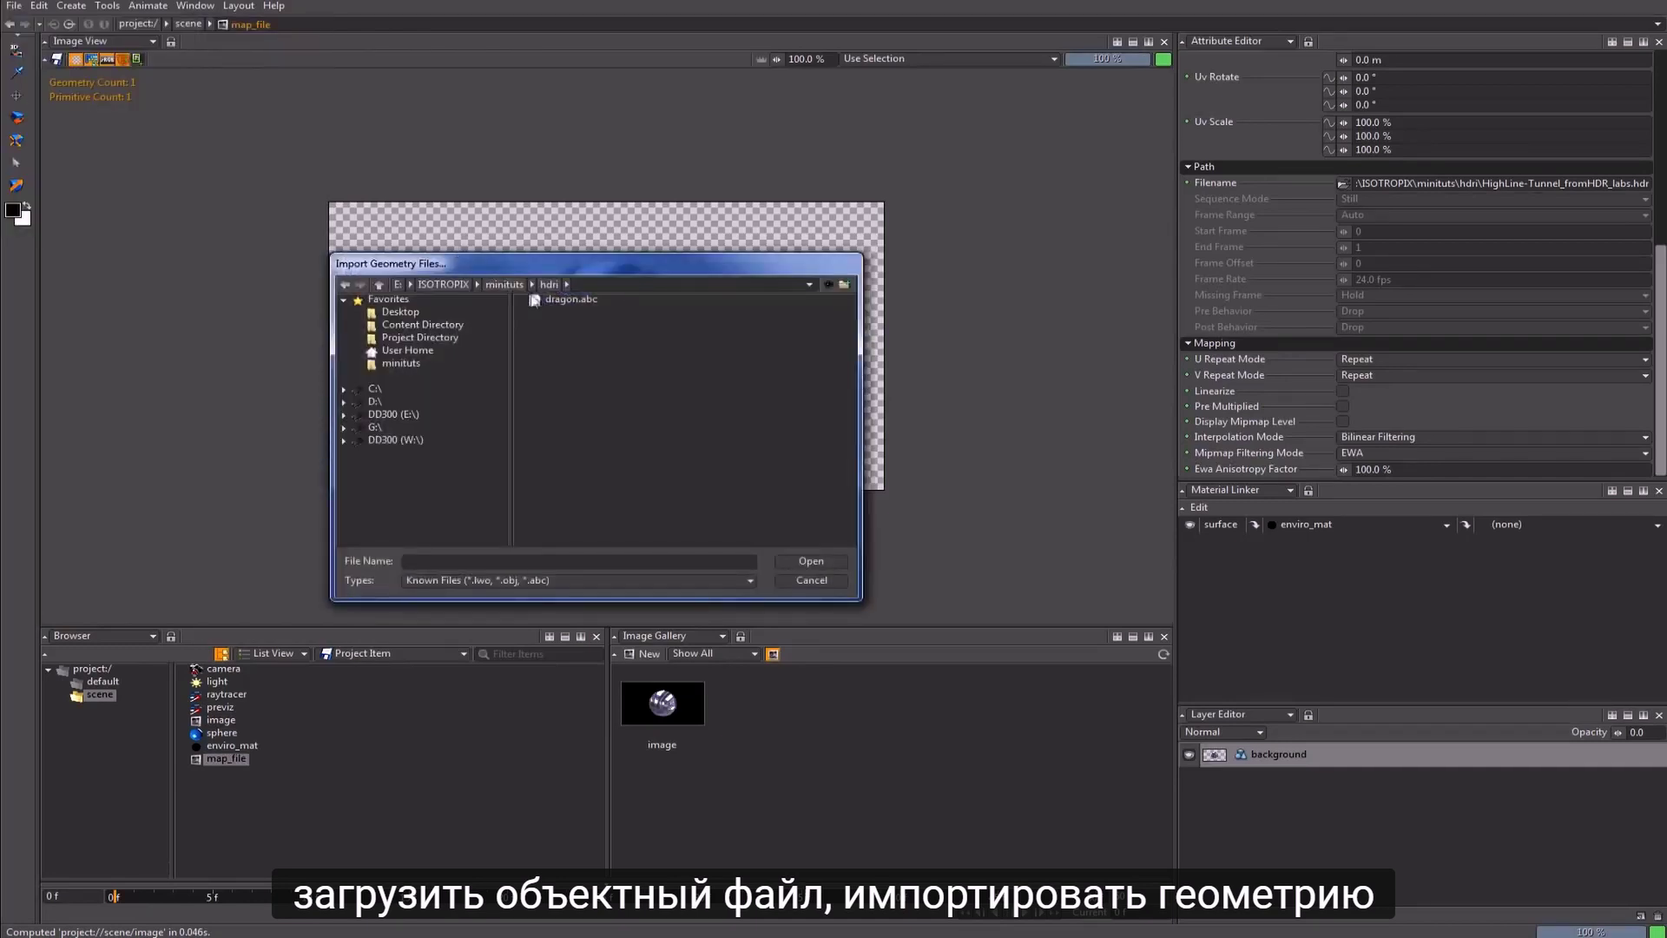
left_click(562, 301)
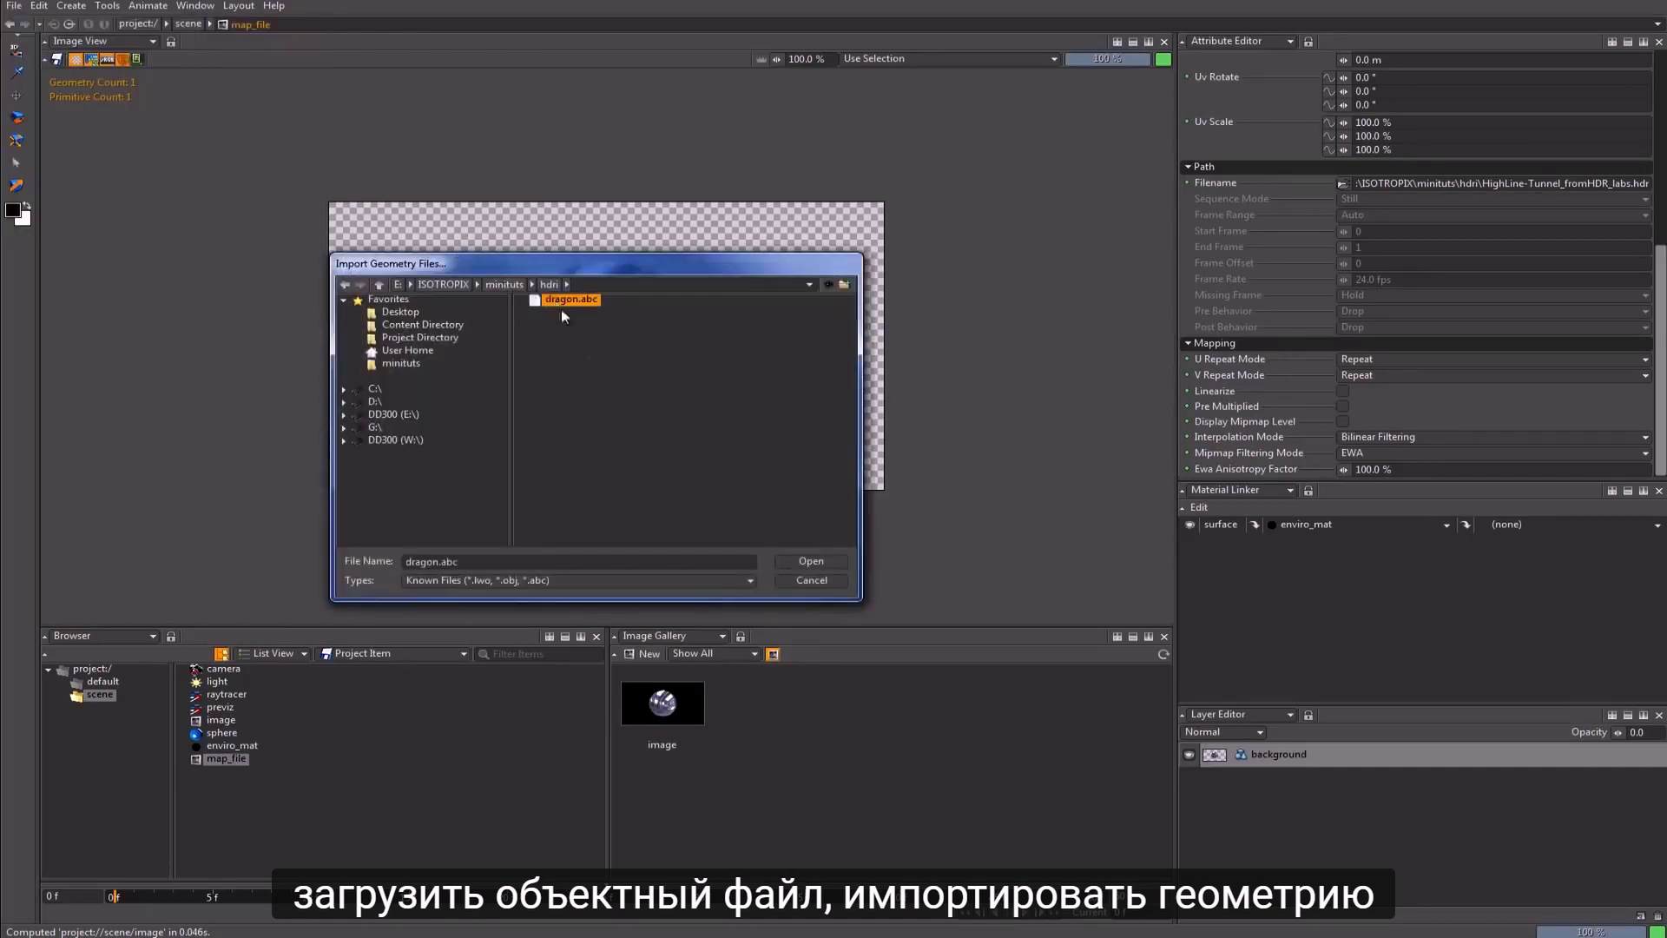
left_click(805, 561)
left_click(220, 771)
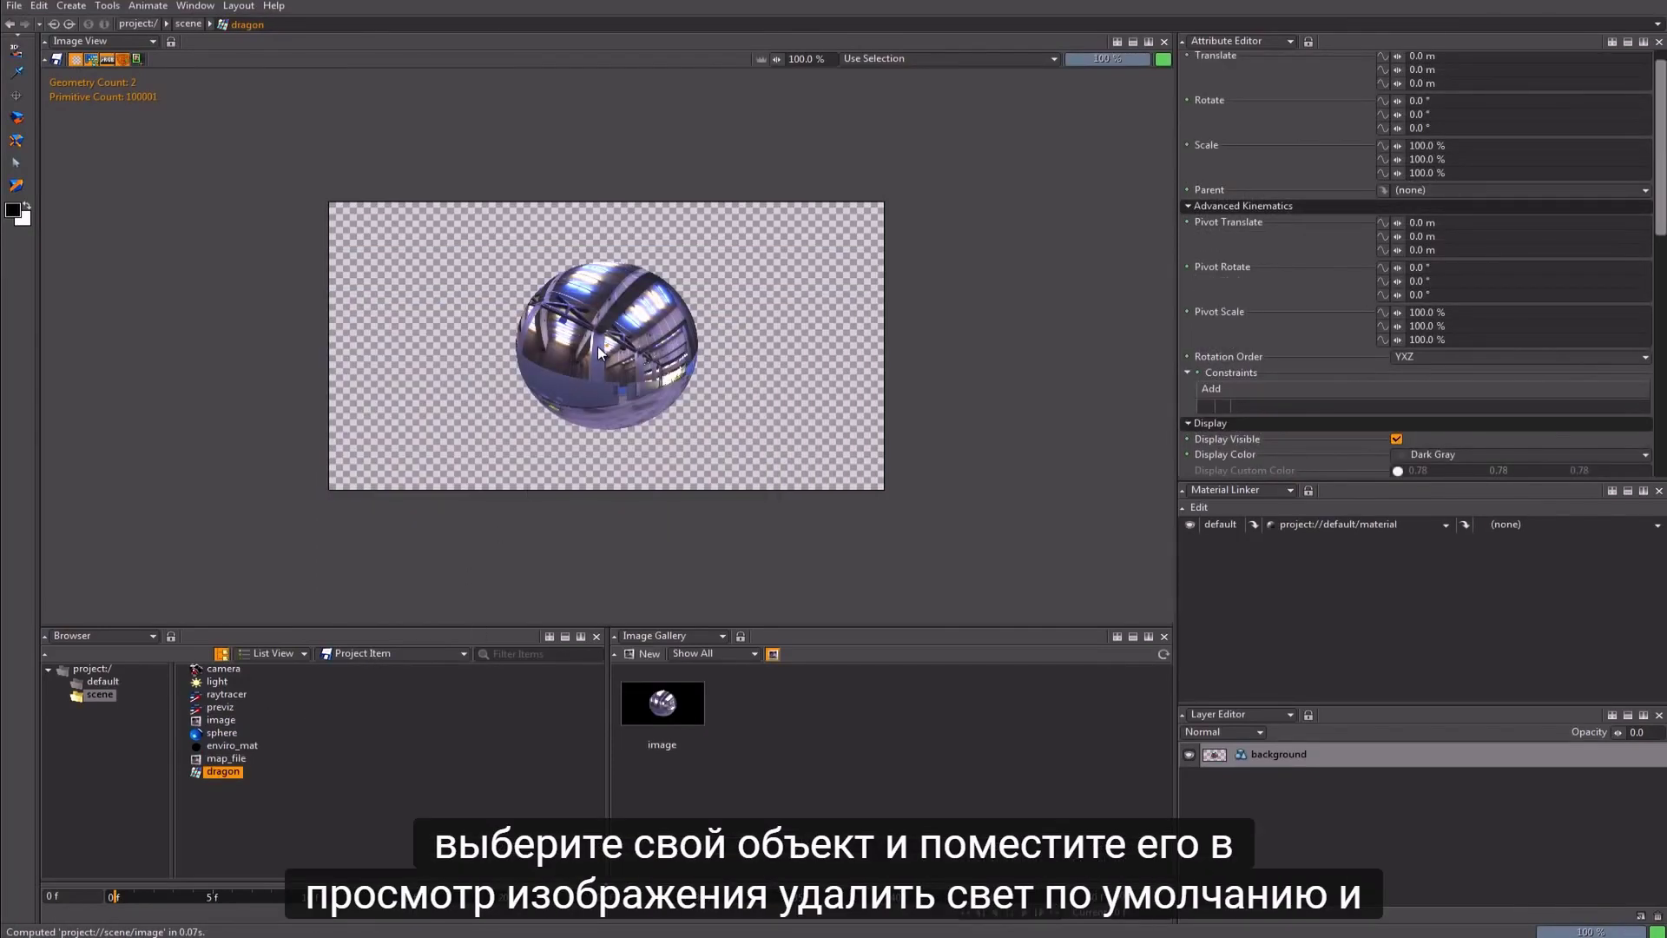
key("f")
Step: Delete the default light, add a Gi Monte Carlo light to the scene and bring the dragon closer in the image view
left_click(218, 683)
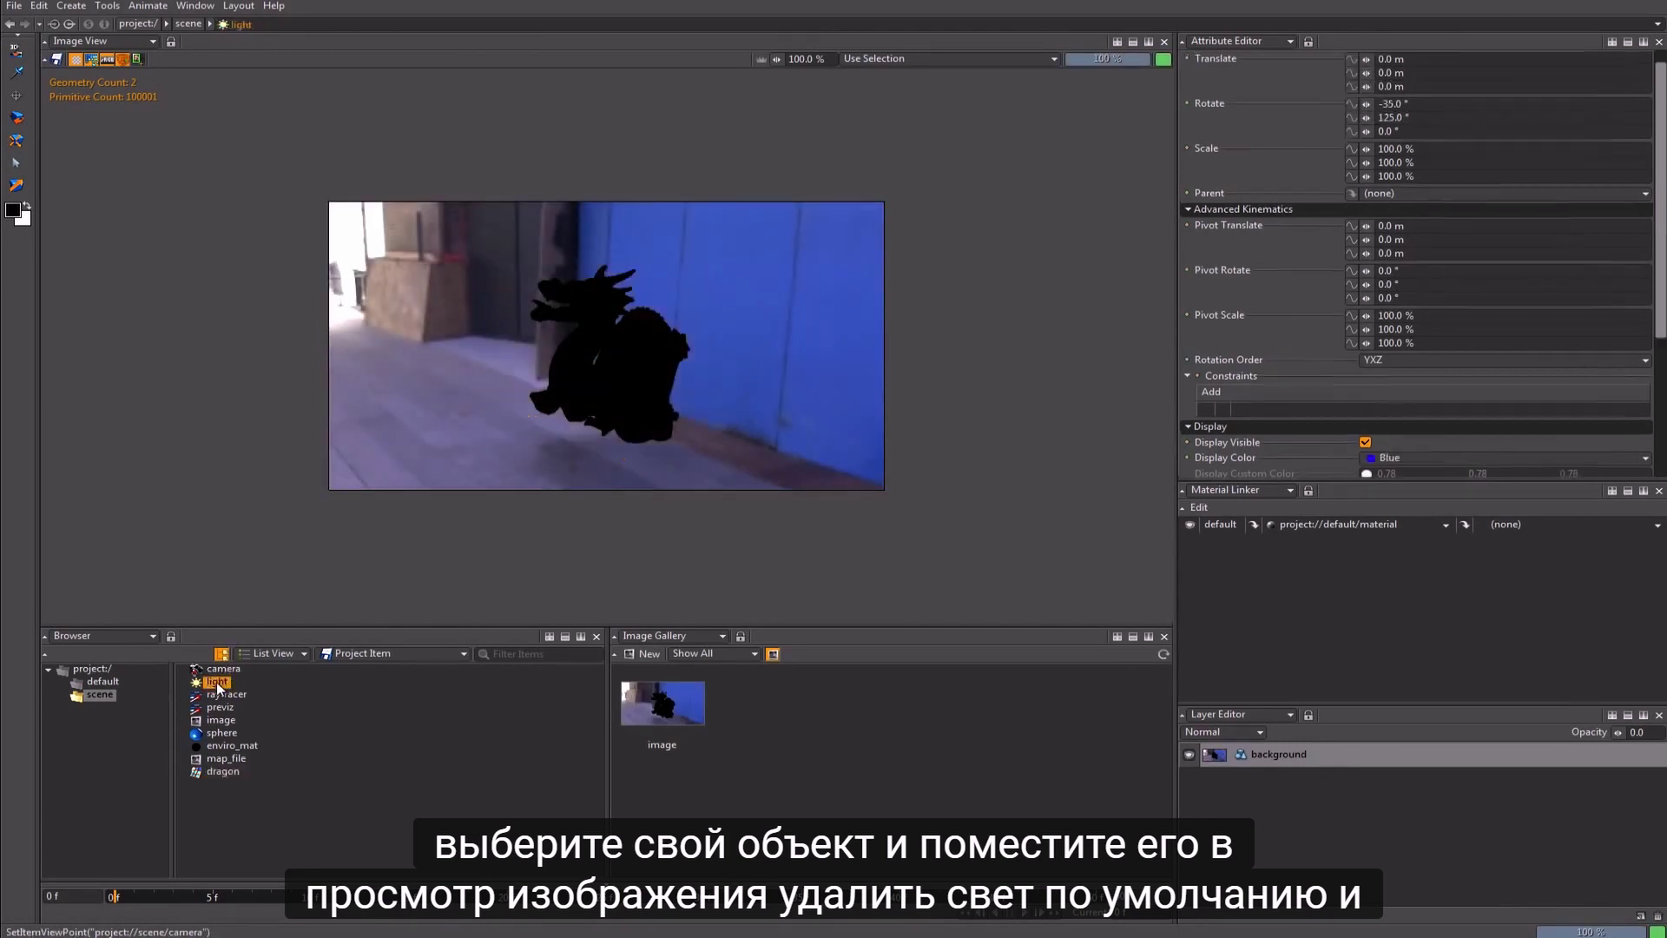
key("Delete")
right_click(384, 747)
mouse_move(452, 924)
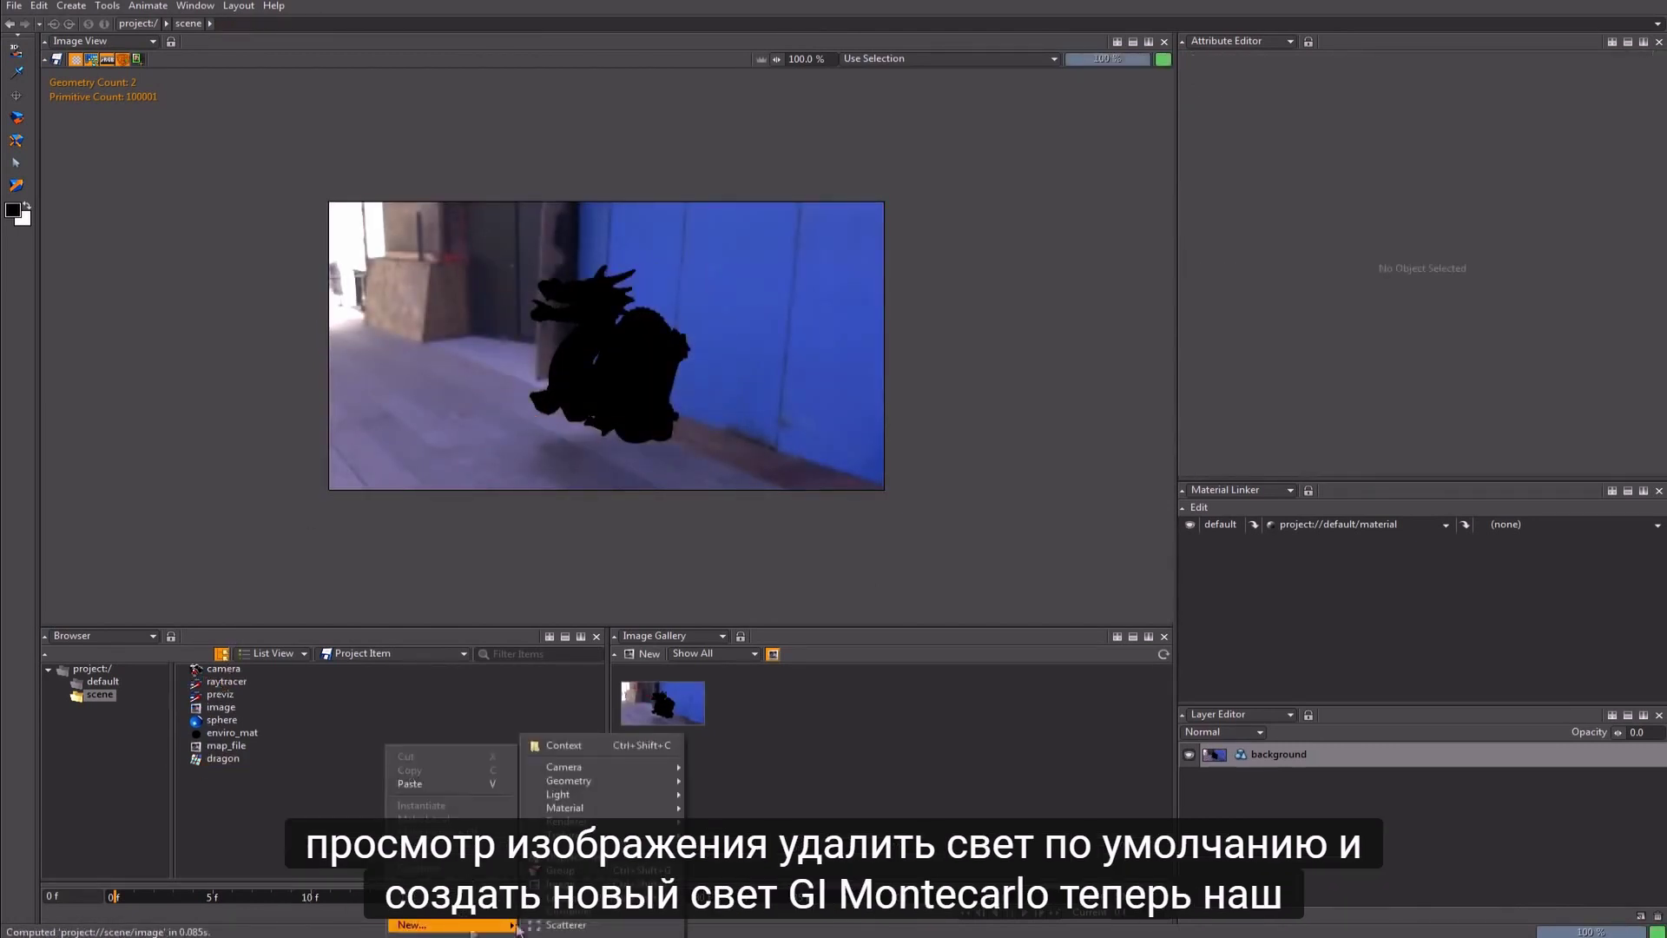
mouse_move(606, 794)
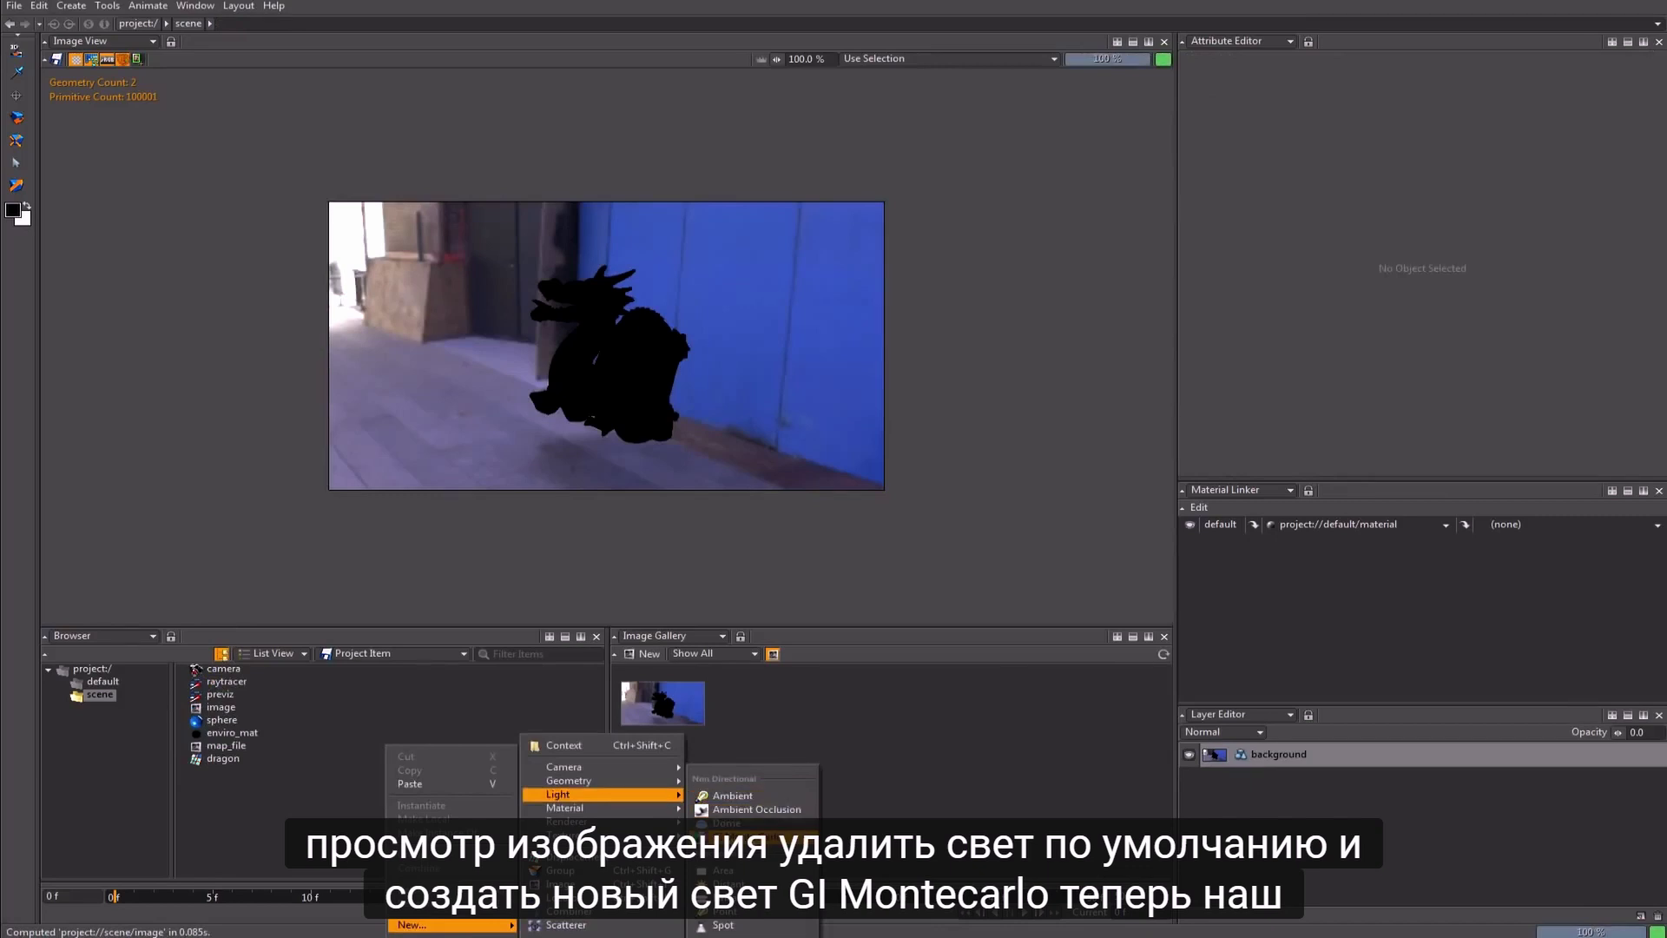
left_click(747, 837)
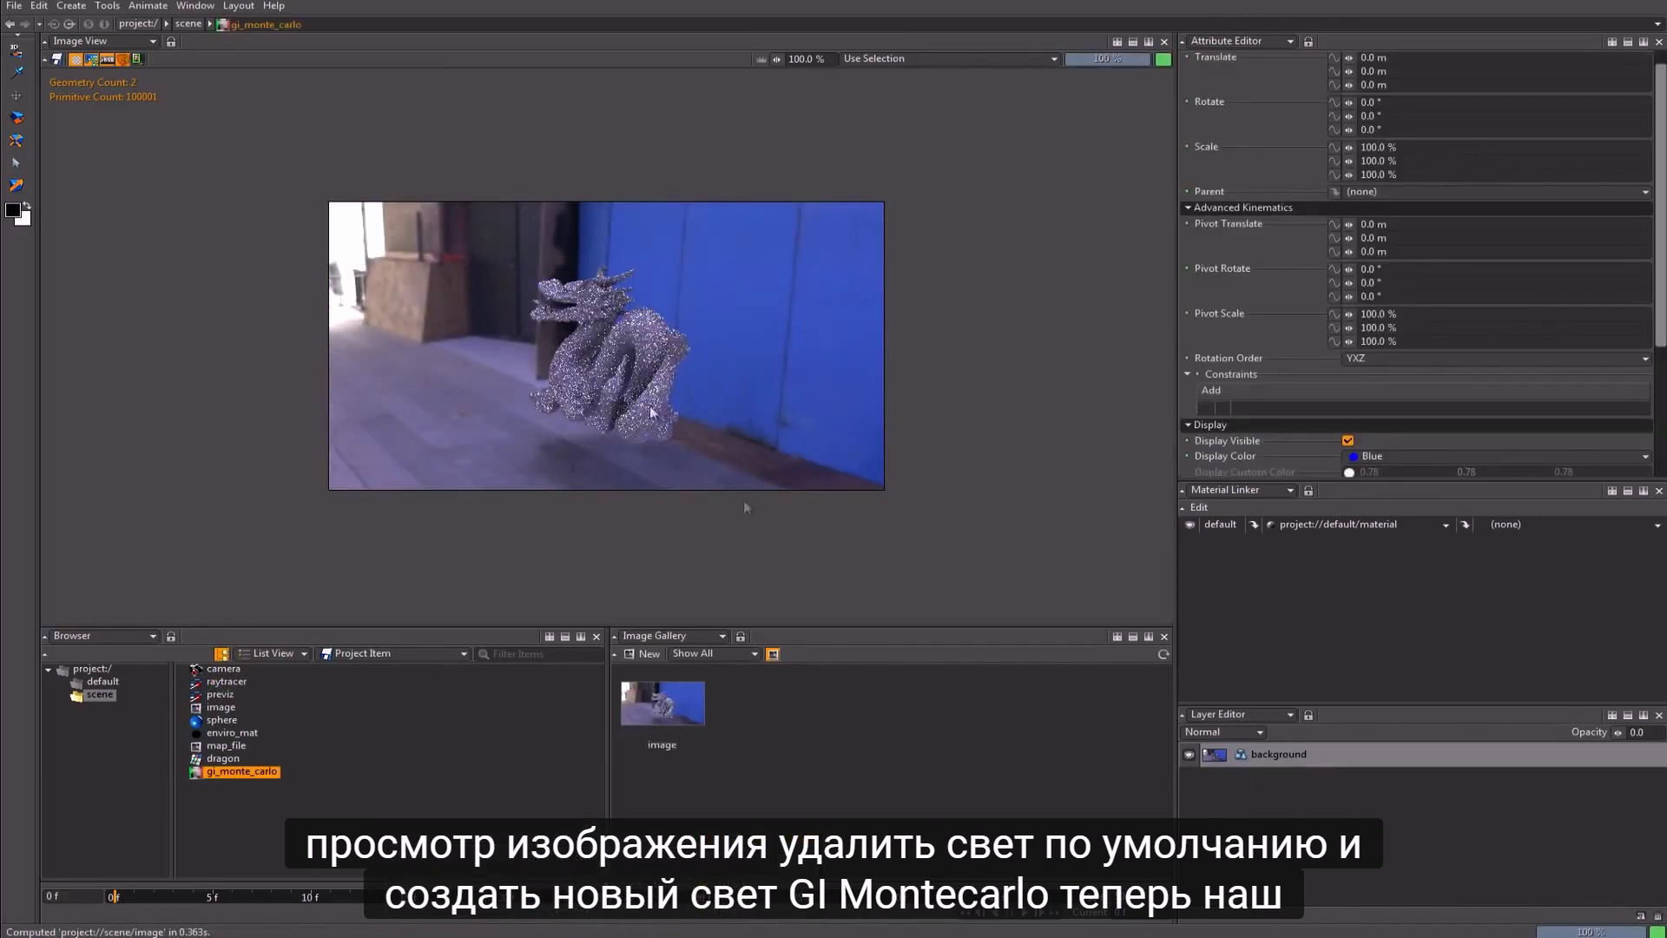
right_click_drag(598, 346, 626, 361, "alt")
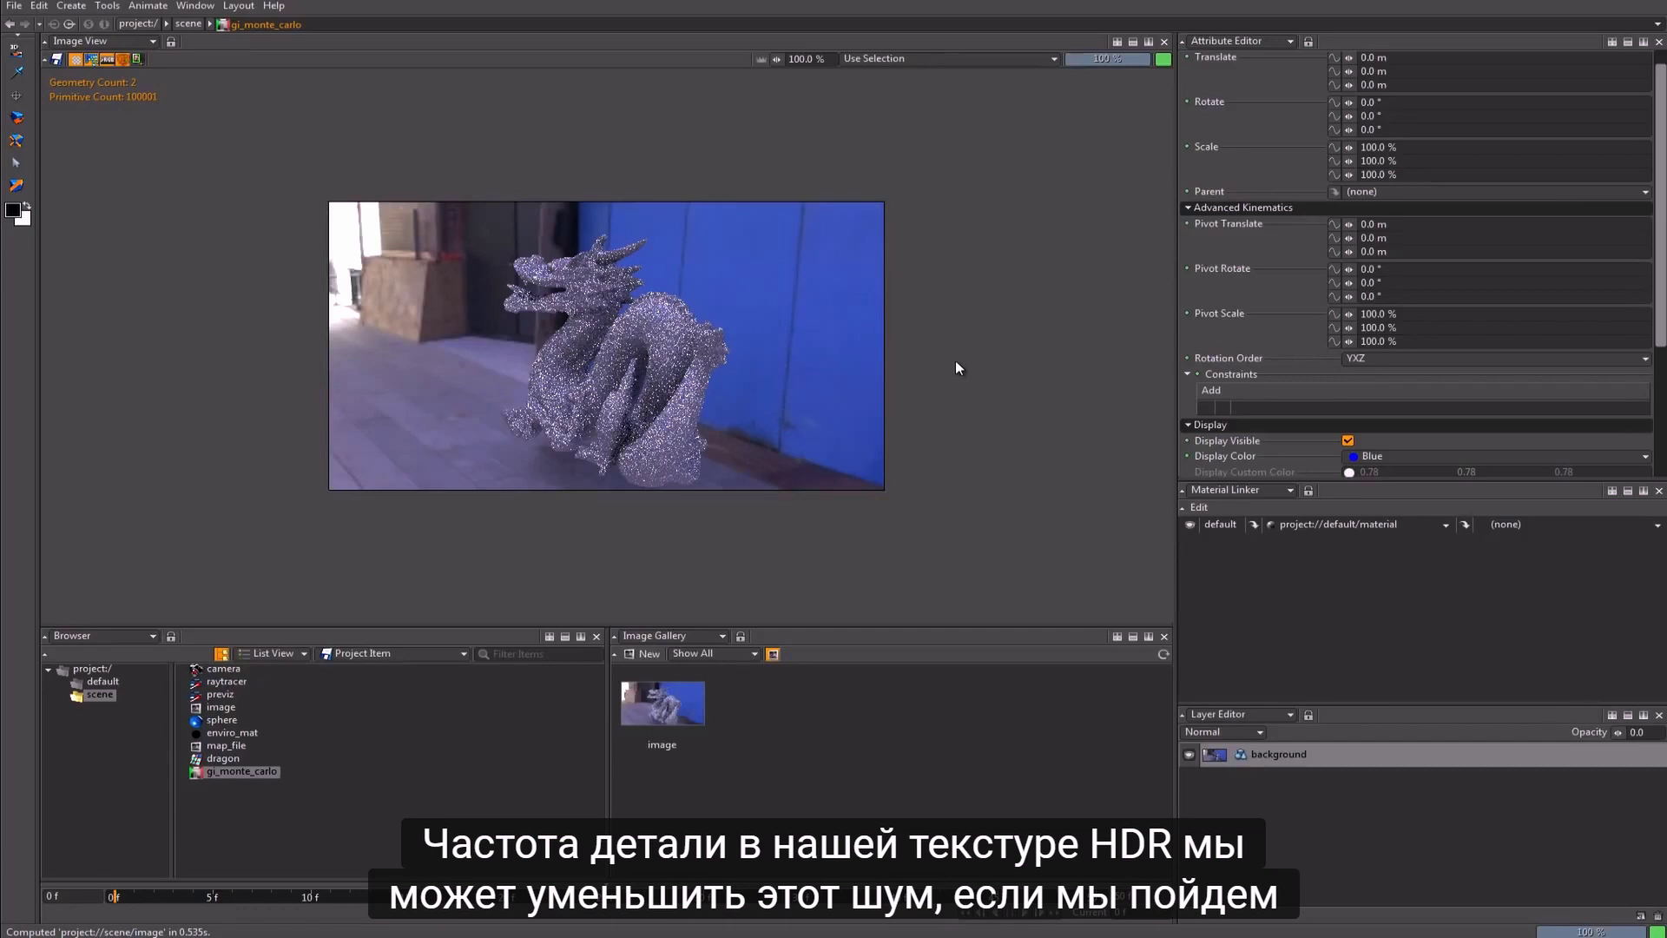
Step: Set the map_file texture's Interpolation Mode to Mipmapping
left_click(228, 752)
scroll(1662, 320, "down", 5)
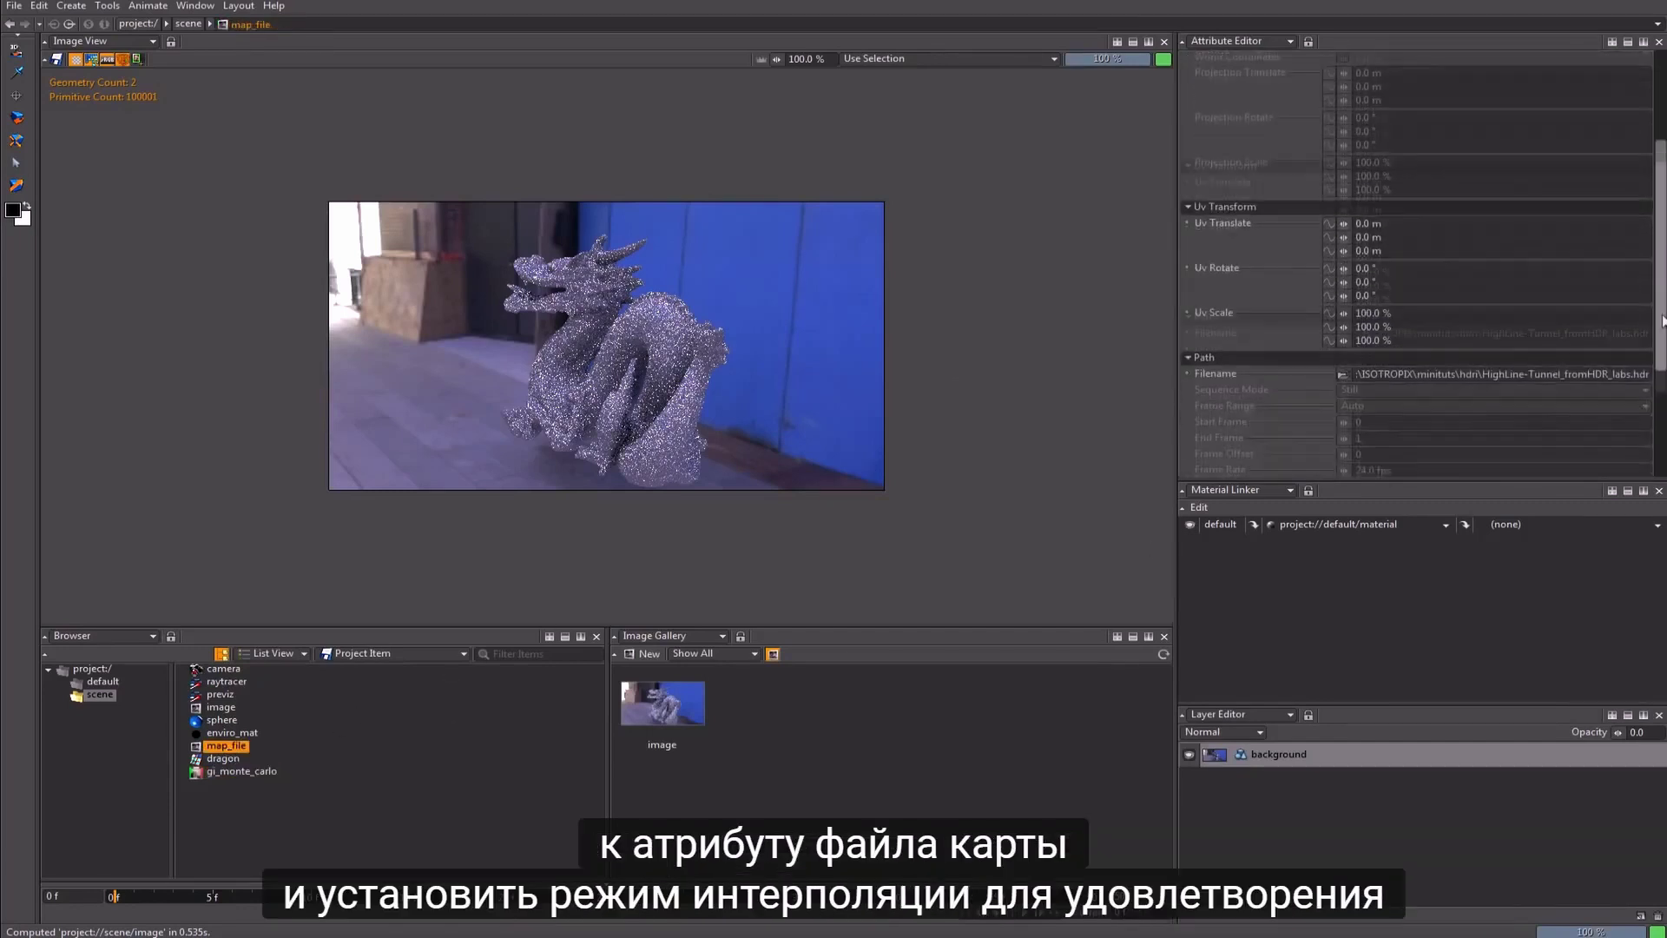
scroll(1662, 320, "down", 4)
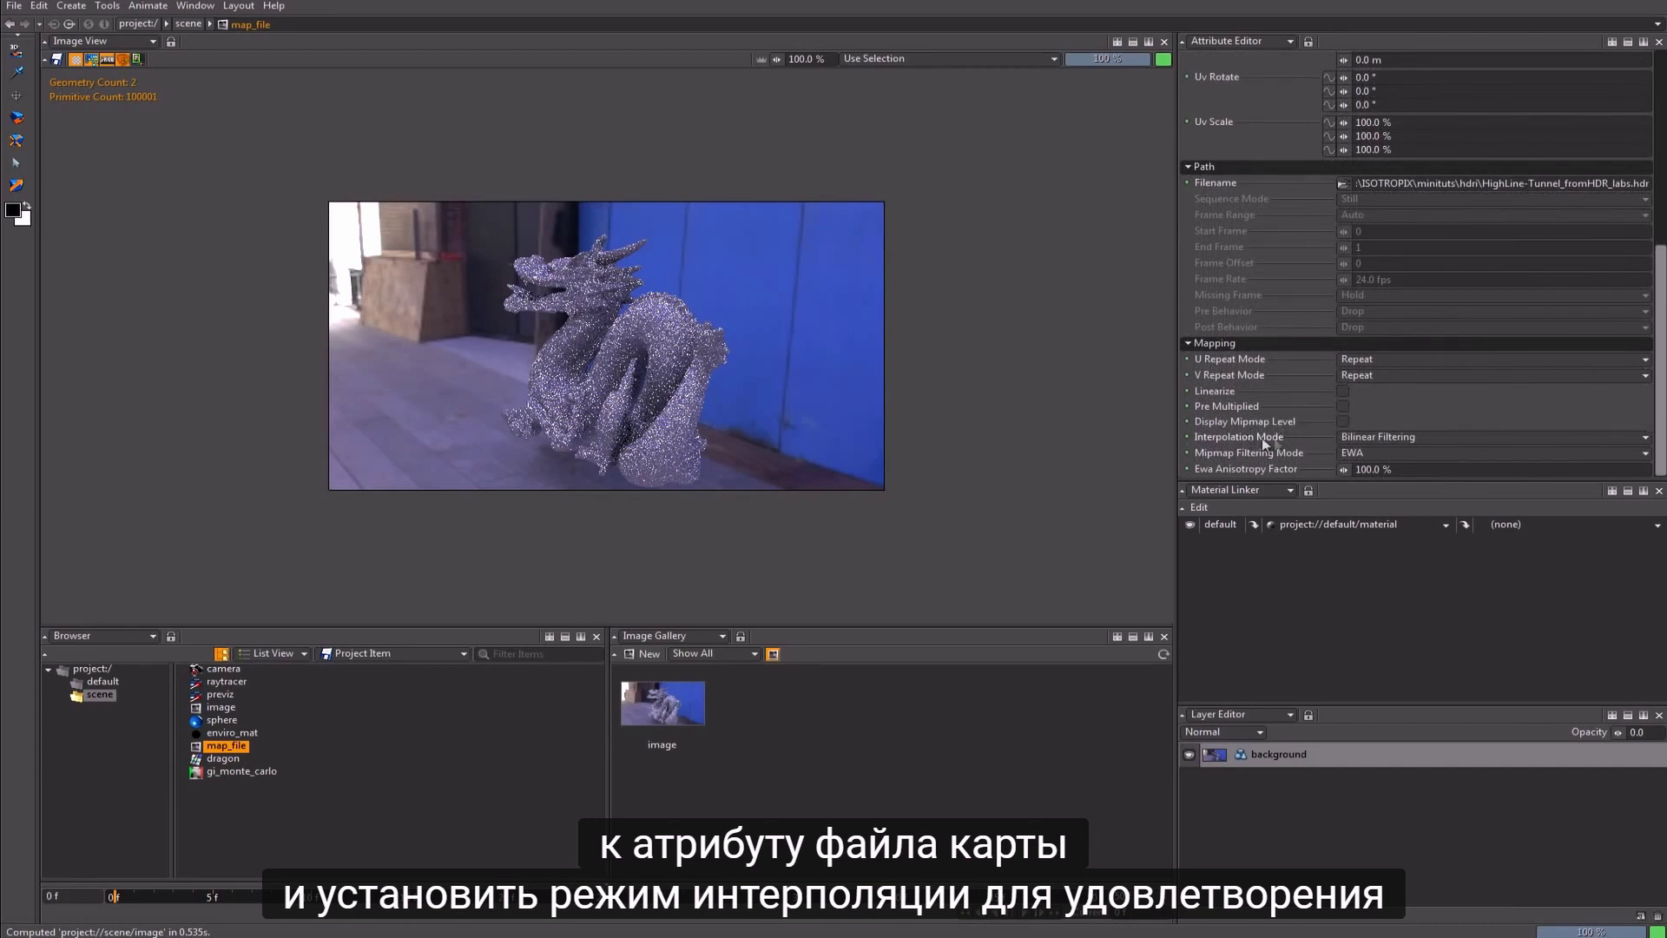
left_click(1429, 436)
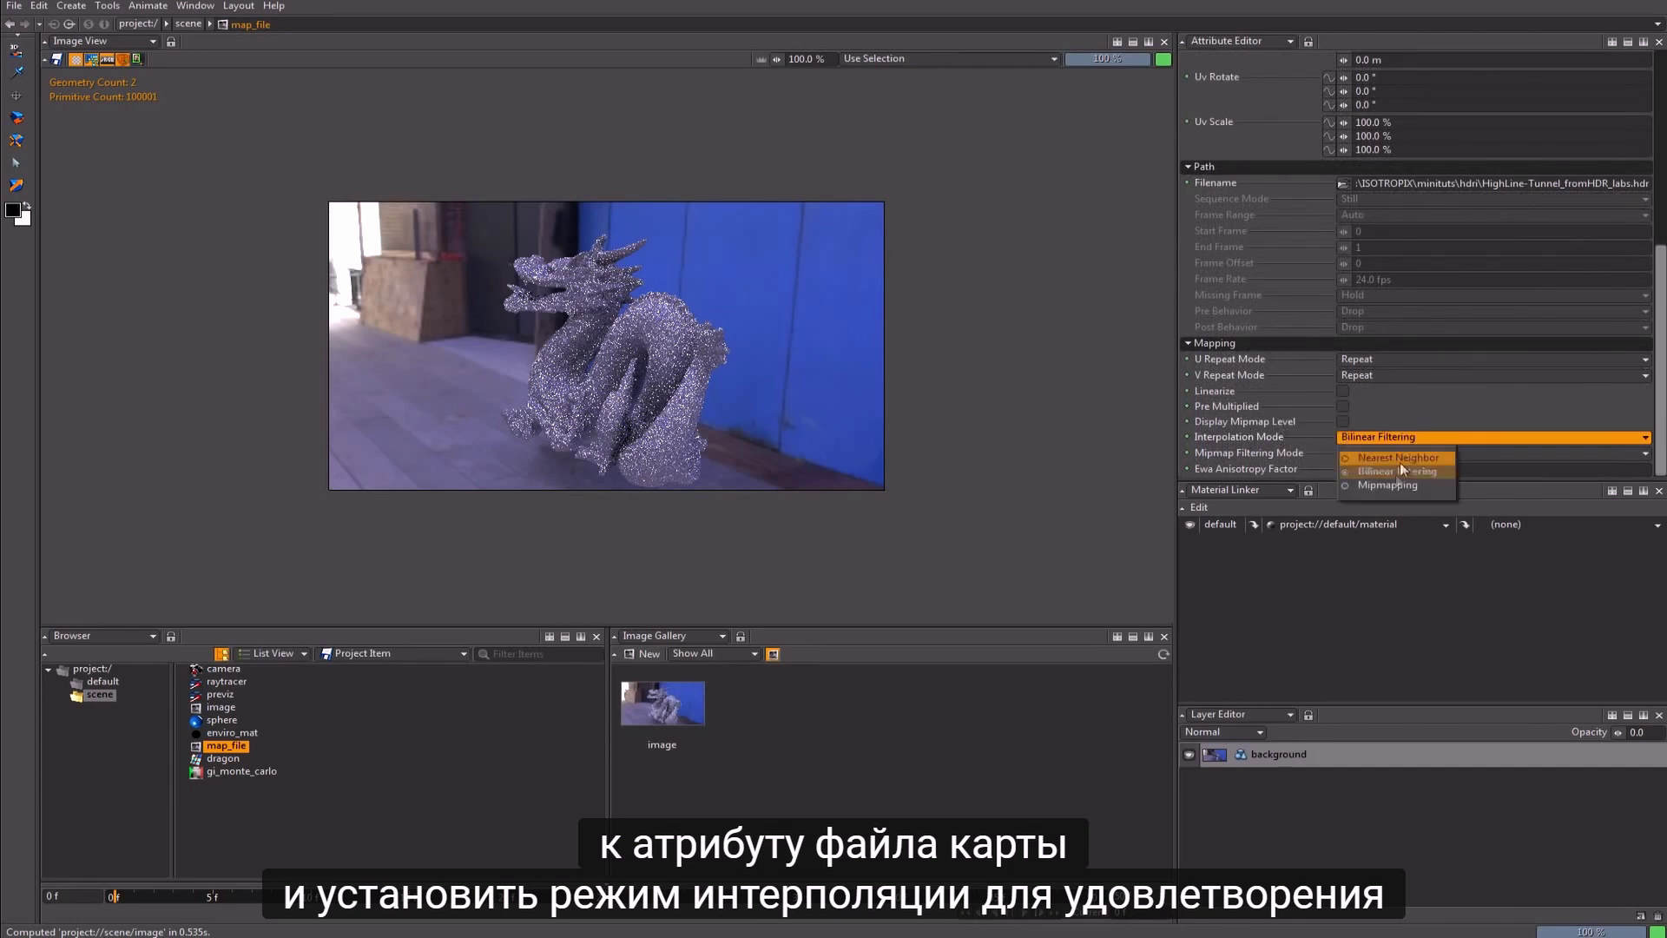
left_click(1413, 484)
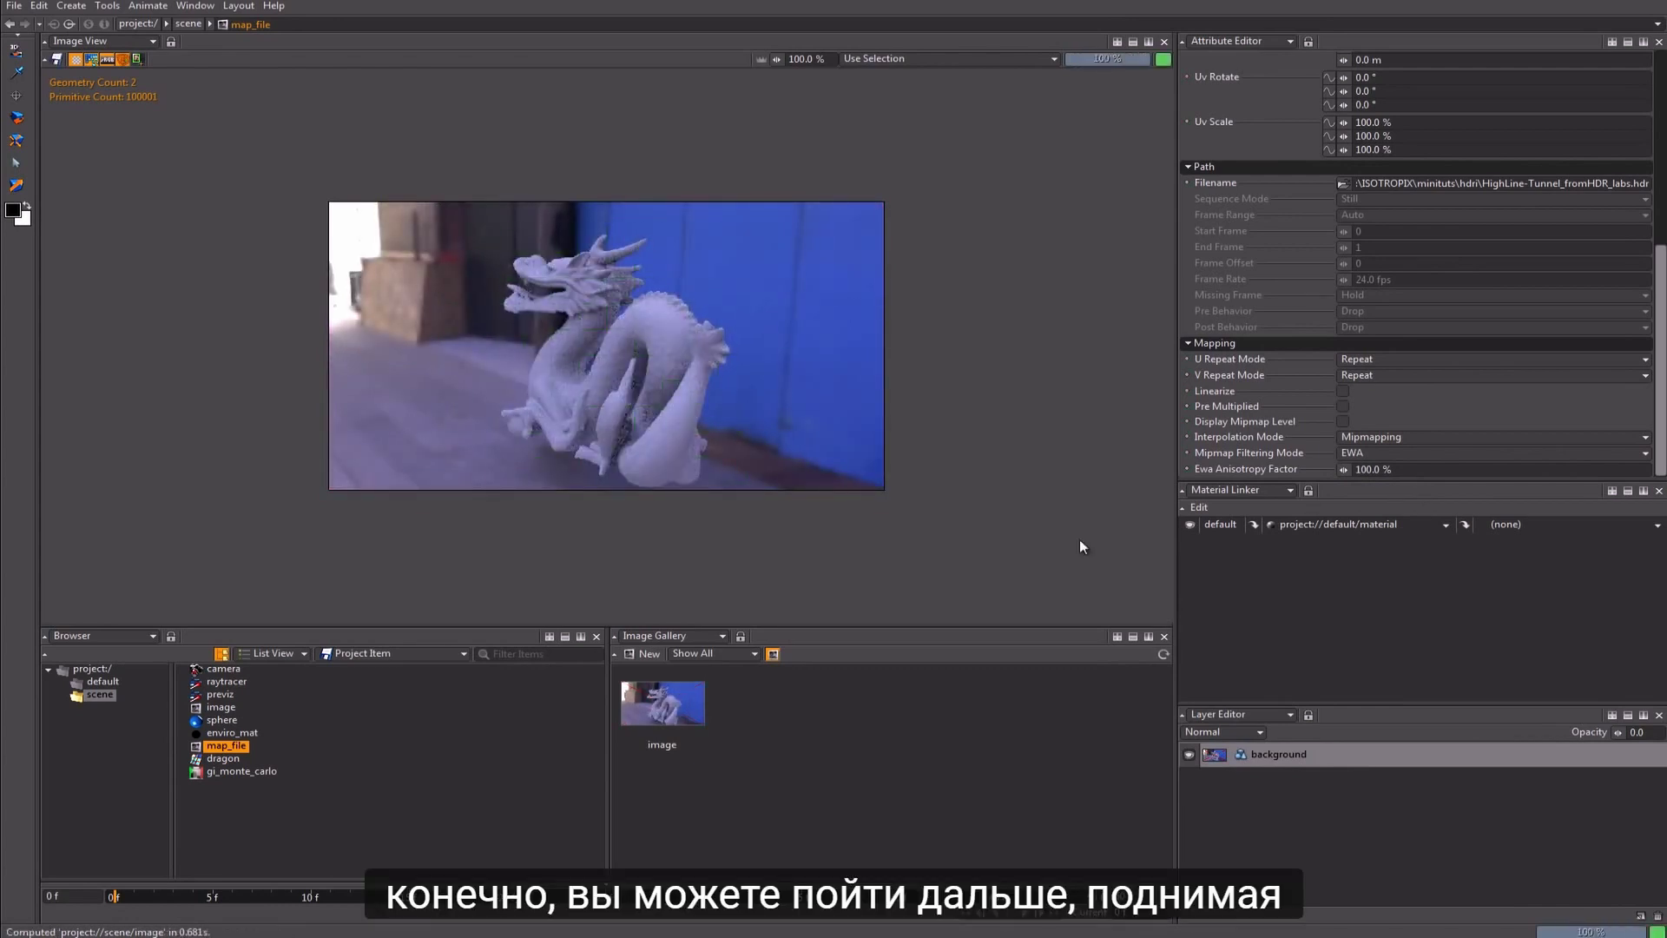
Step: Raise the Gi Monte Carlo light's sampling Quality to 10 and view the dragon from another side
left_click(256, 771)
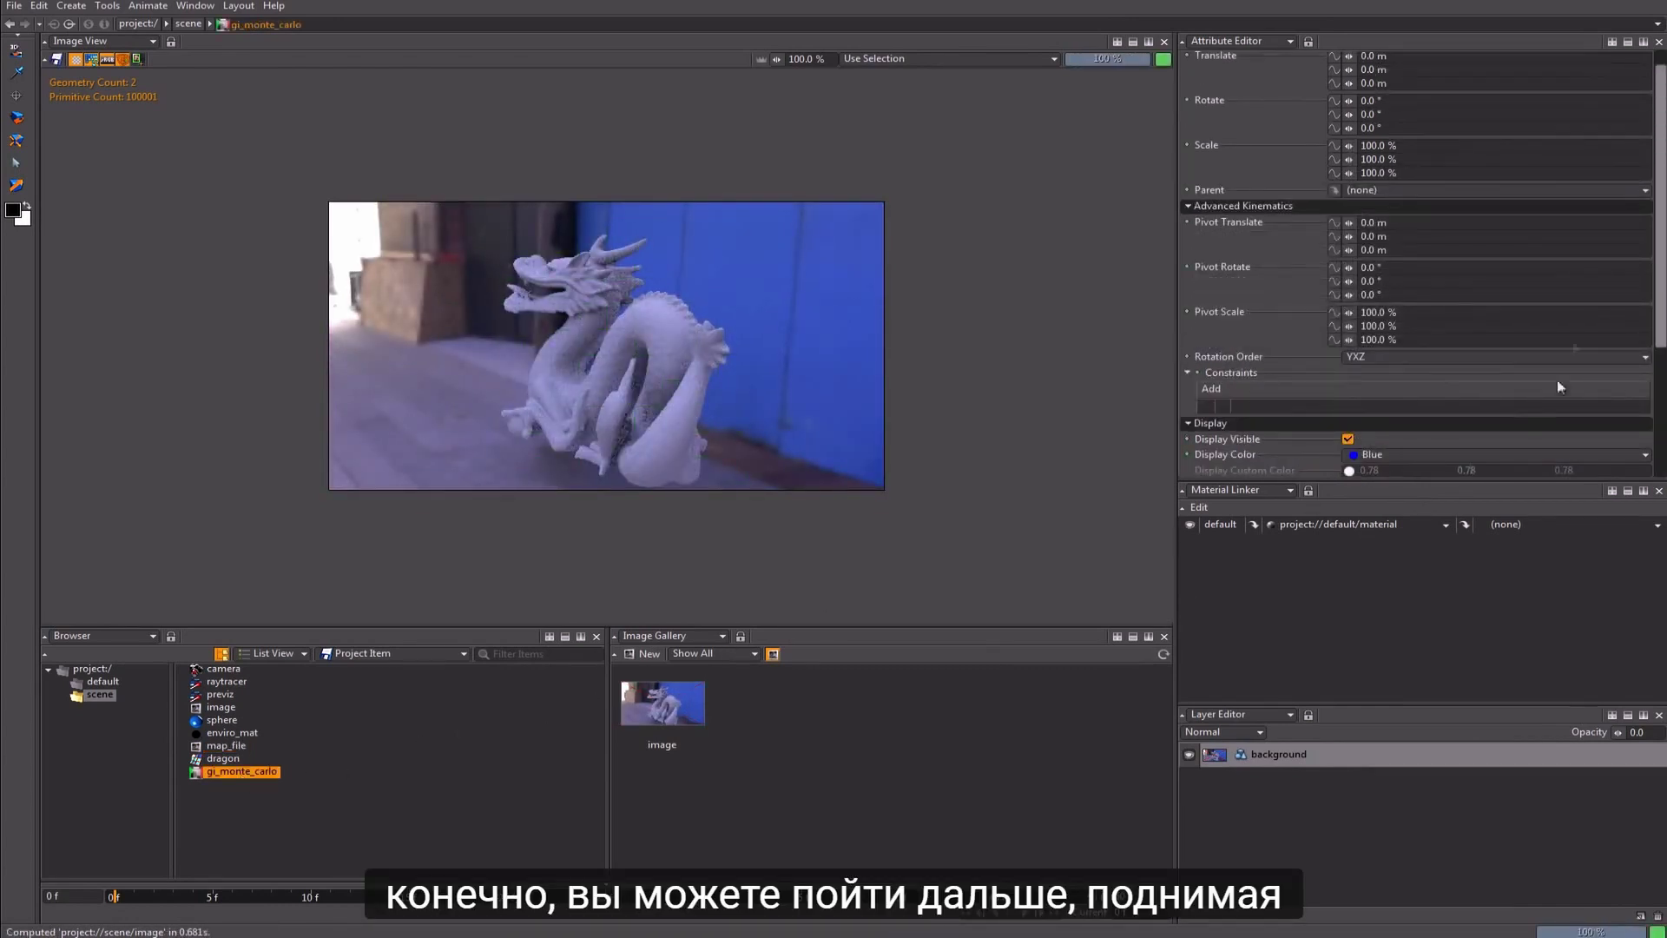
scroll(1406, 347, "down", 2)
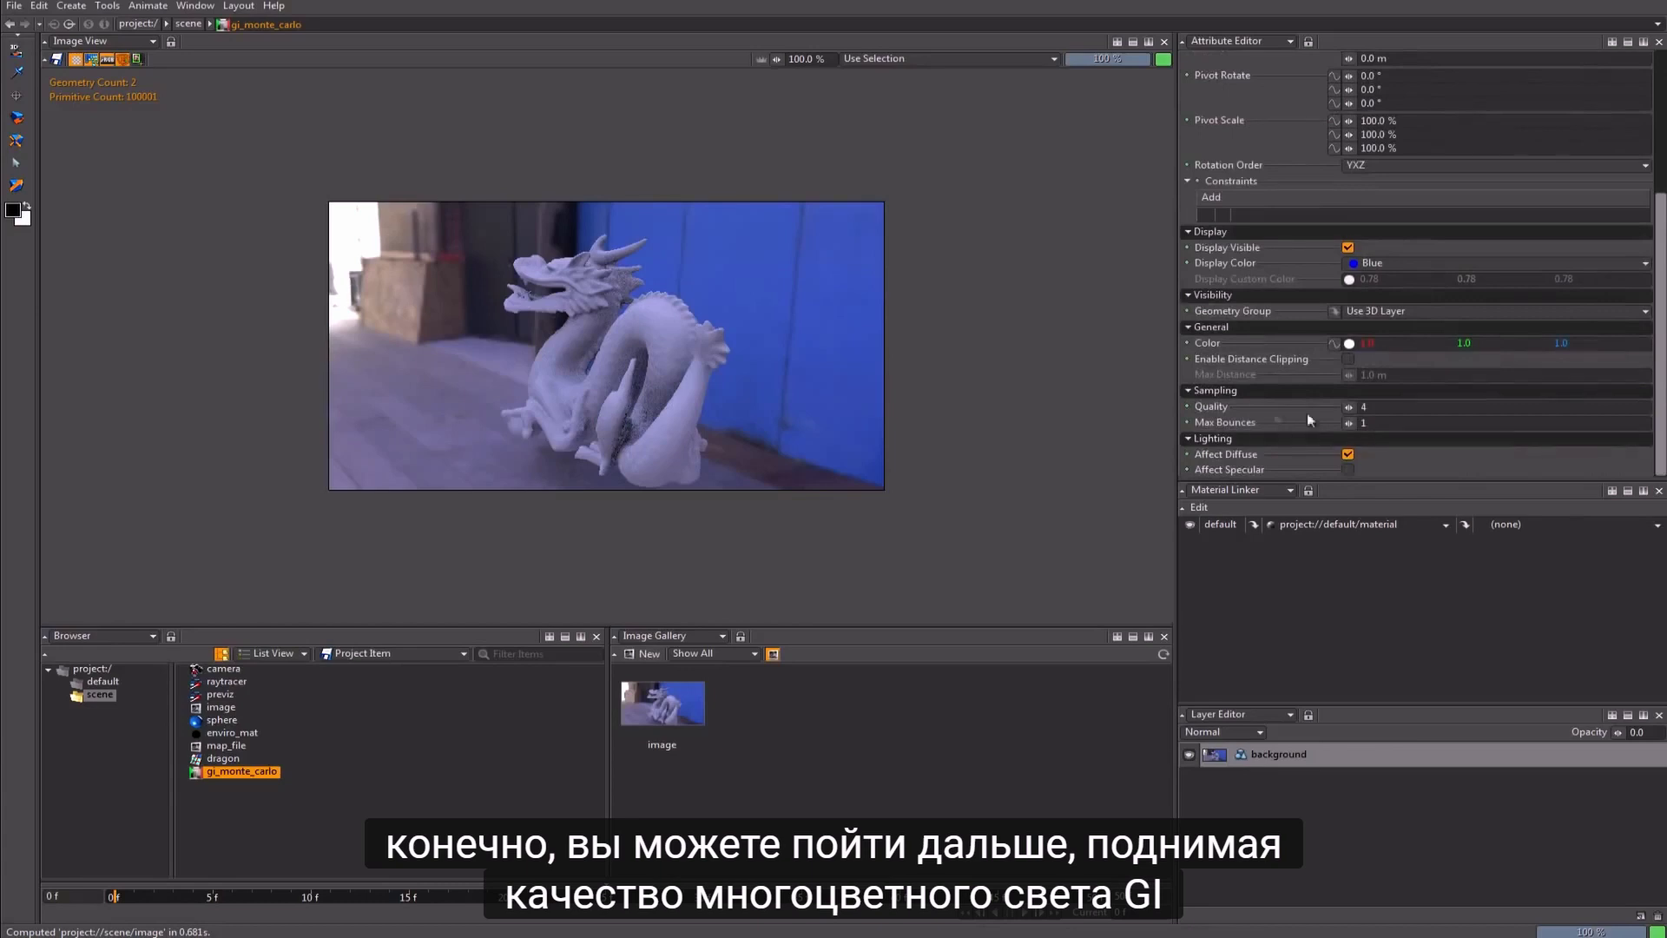
double_click(1438, 407)
type("10")
key("Return")
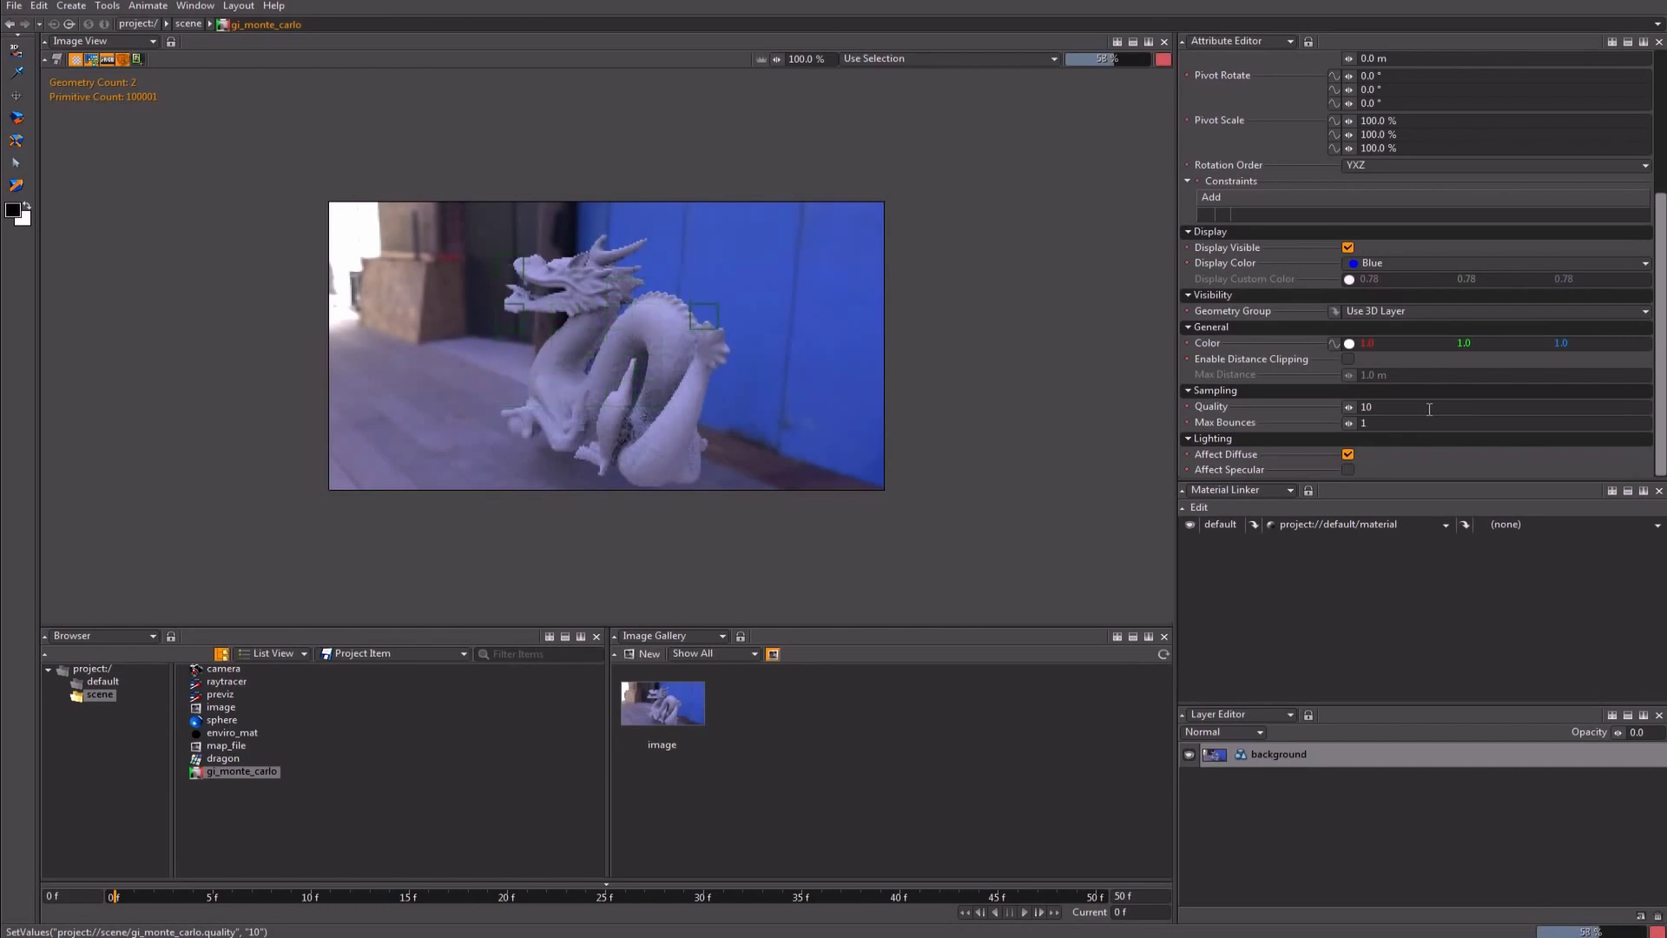
left_click_drag(811, 384, 821, 386, "alt")
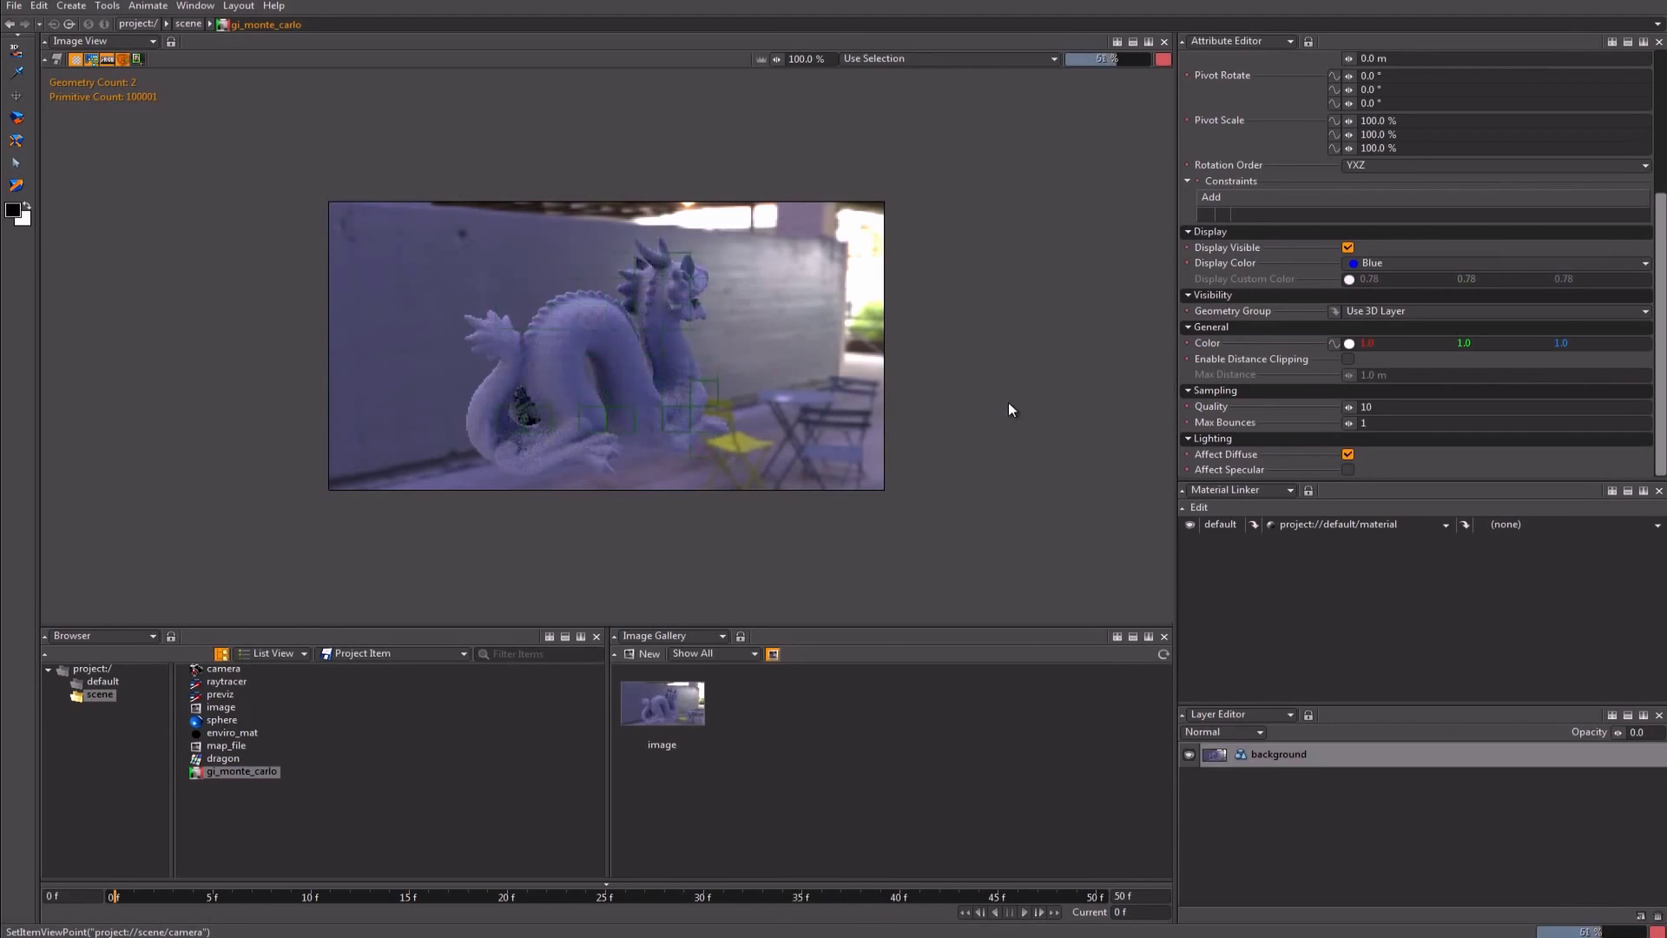
Step: Create a Standard material in the scene and assign it to the dragon
right_click(426, 737)
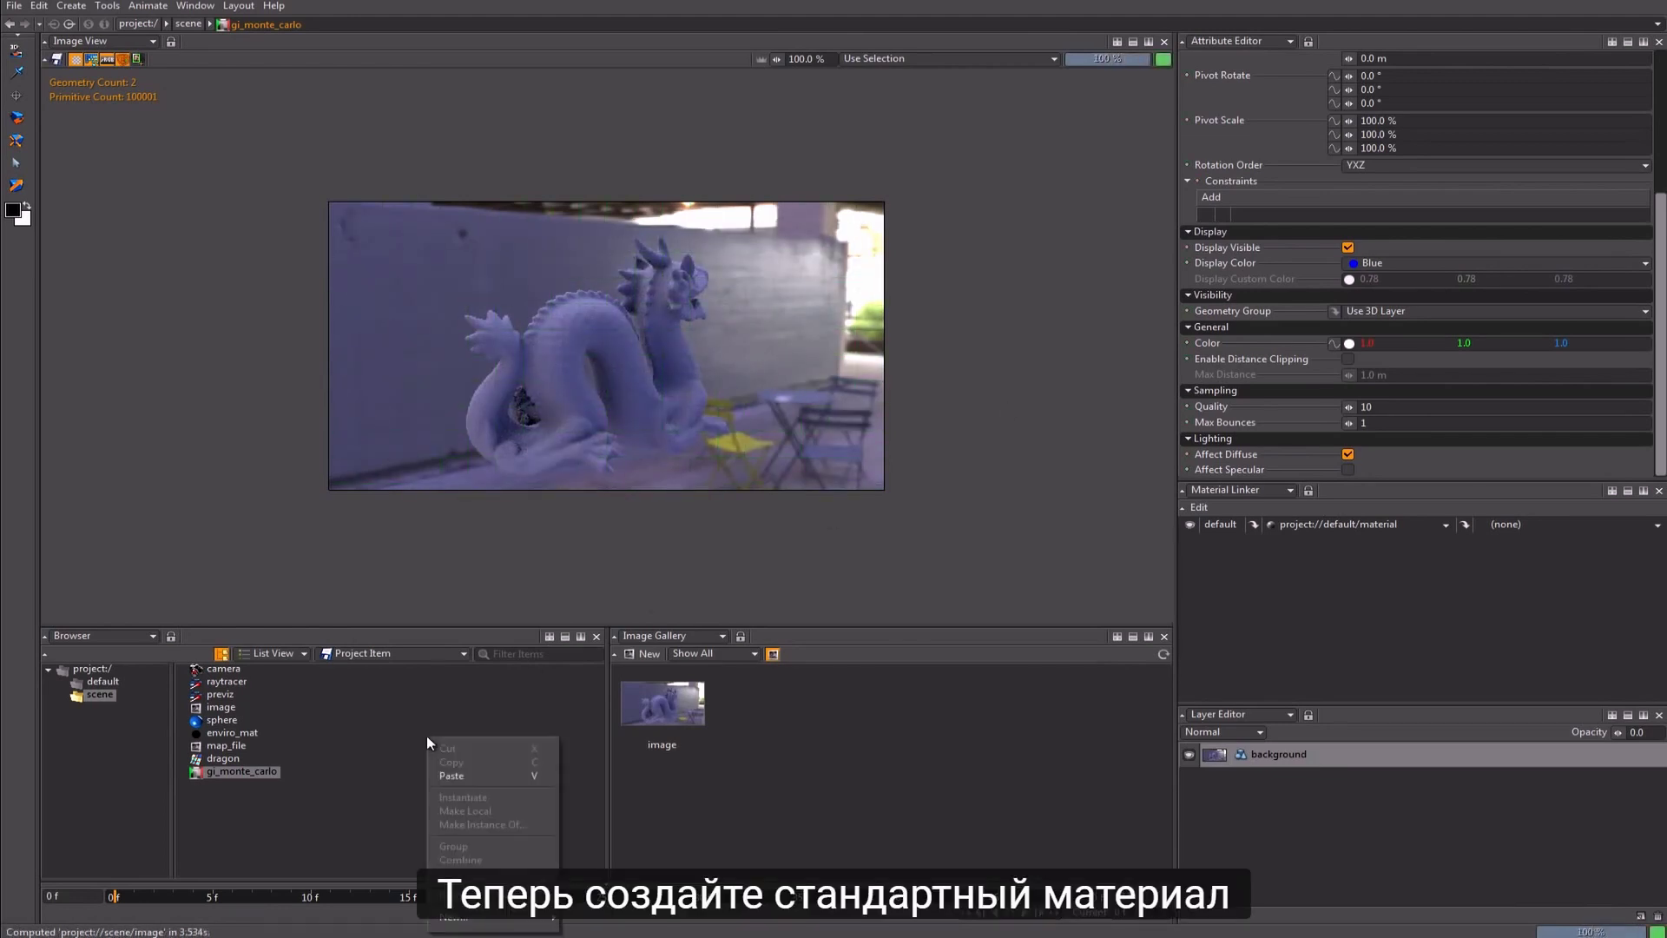
mouse_move(484, 920)
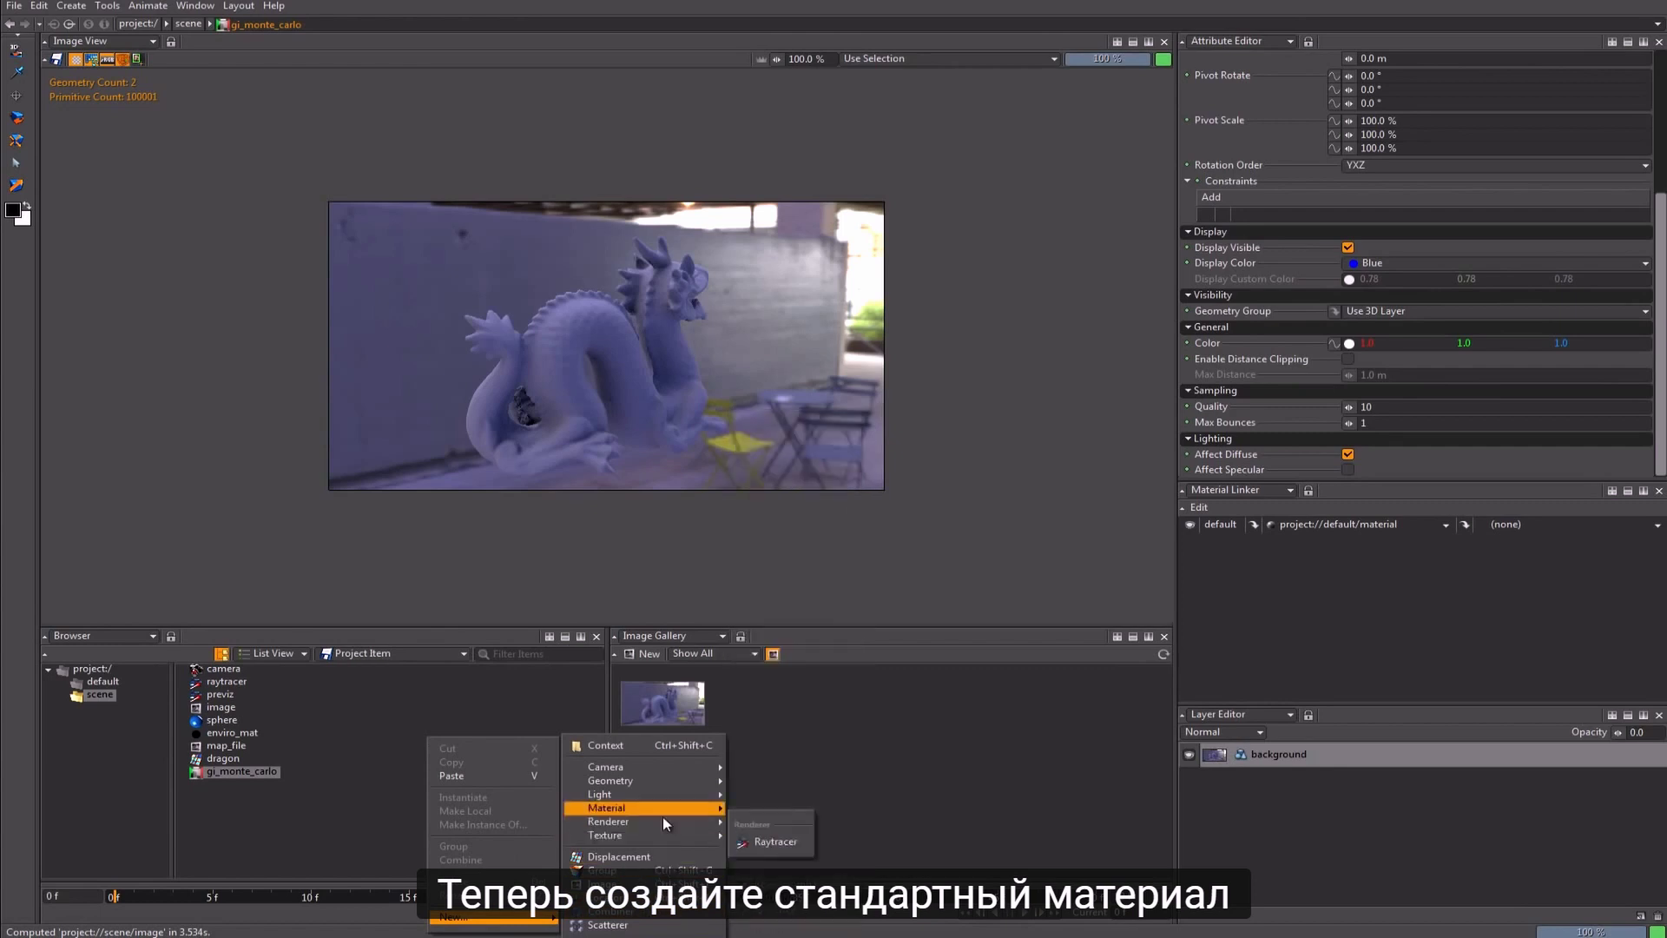
mouse_move(664, 812)
left_click(790, 914)
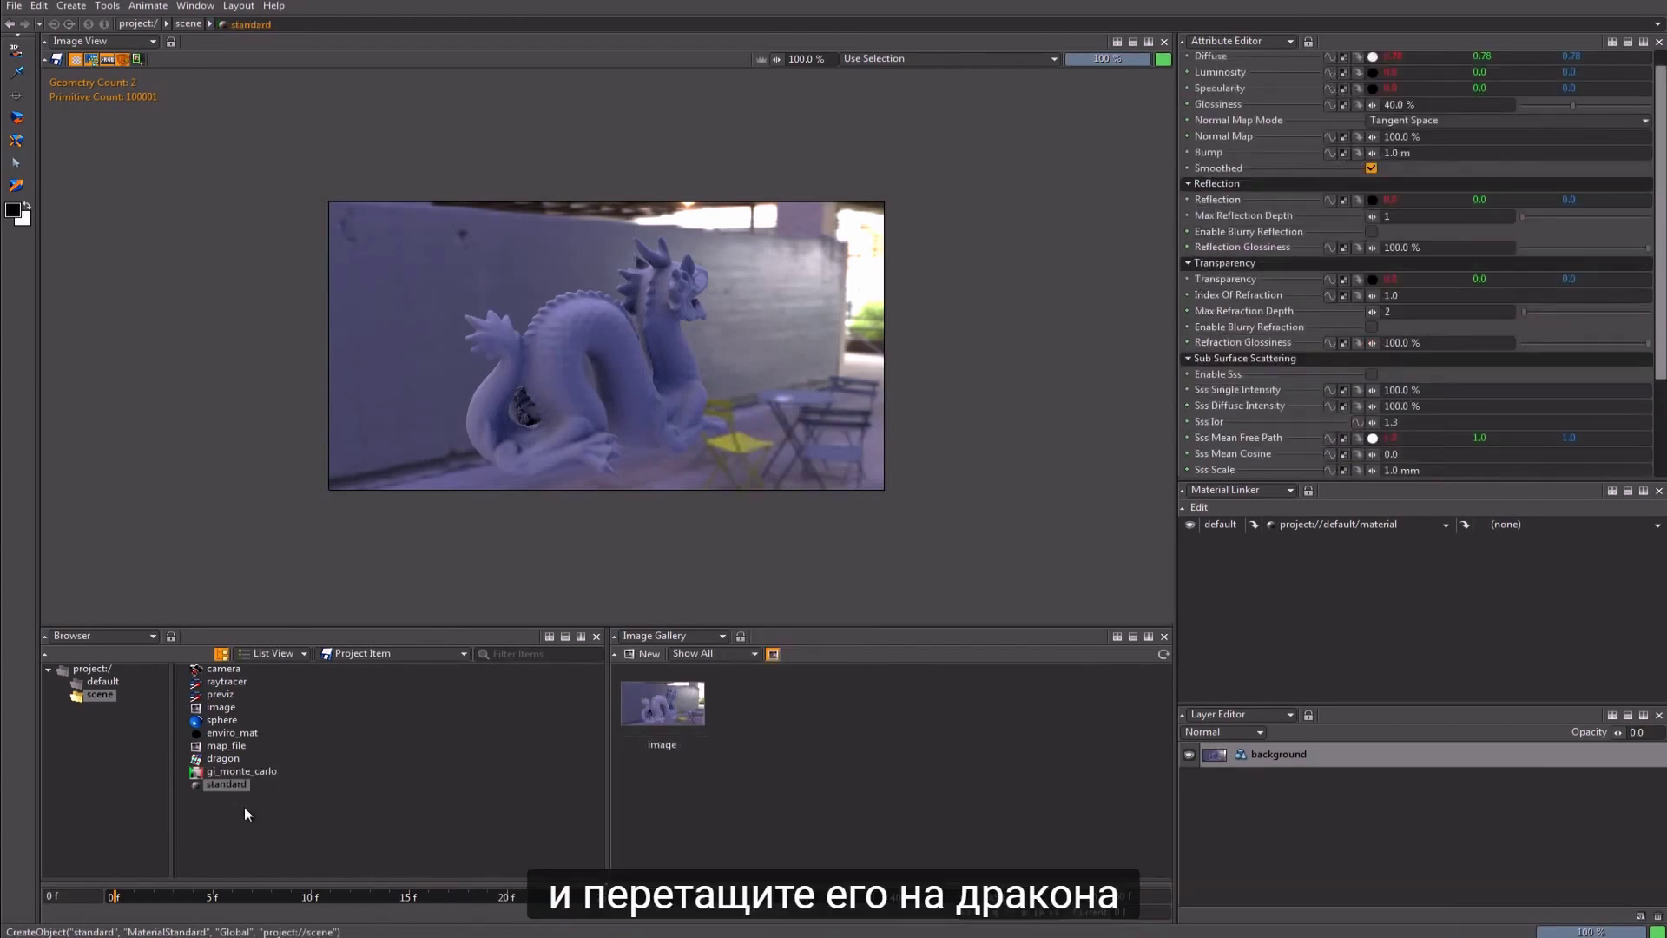
left_click_drag(221, 785, 632, 377)
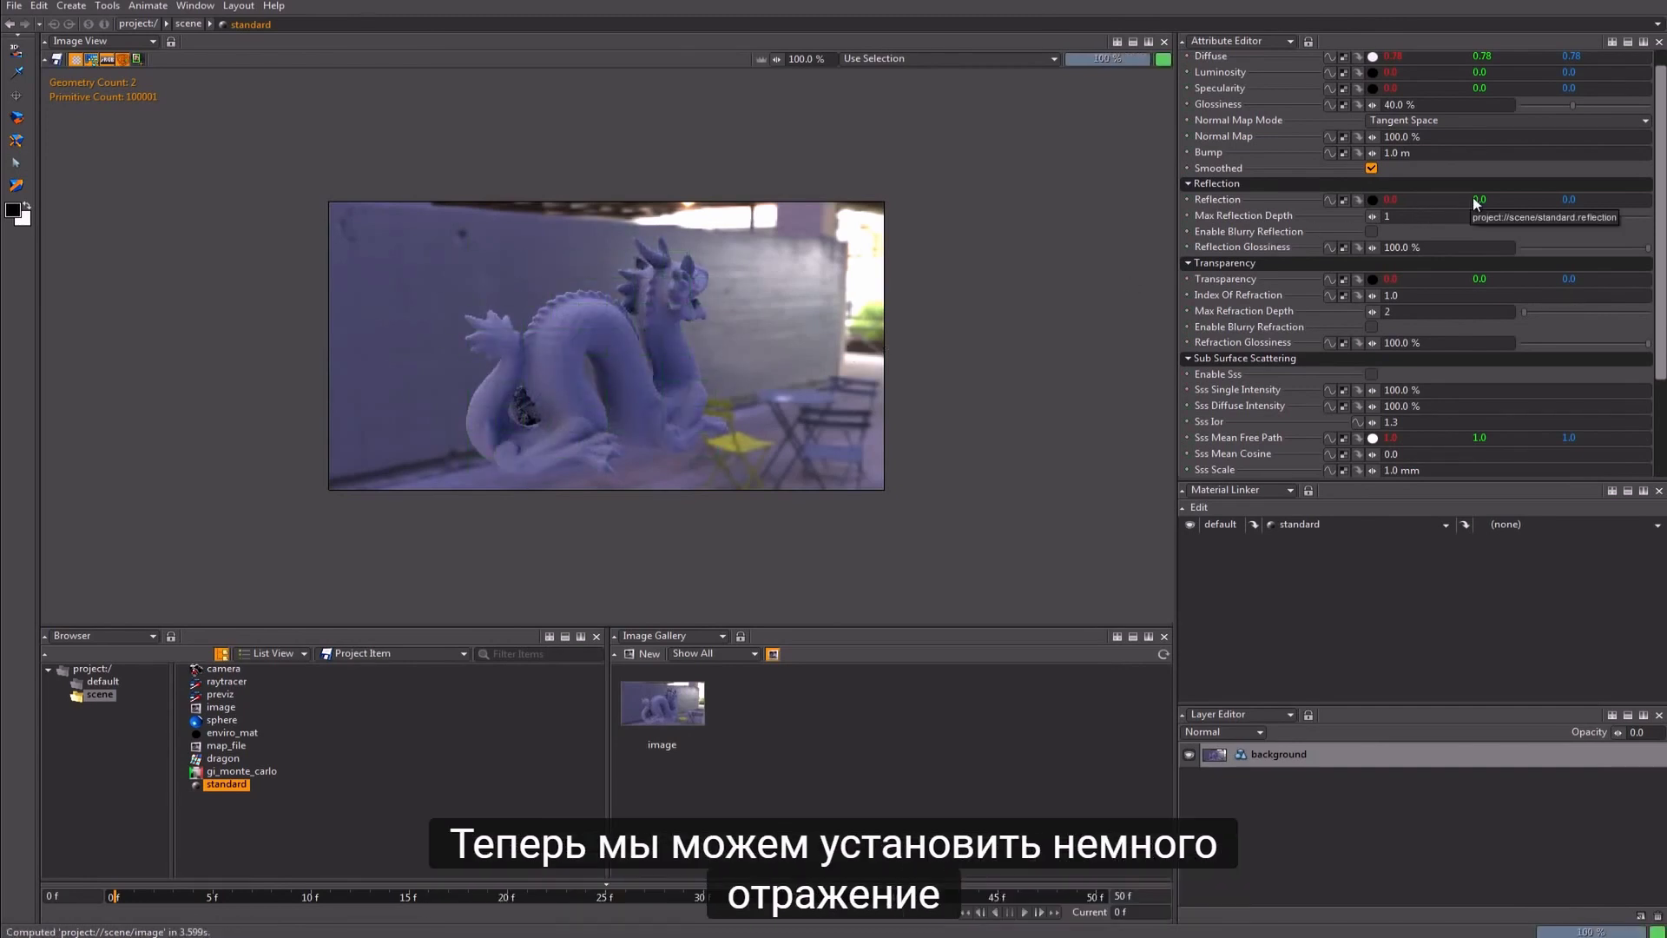
Step: Give the standard material a Reflection of 0.112 and enable Blurry Reflection with a Reflection Glossiness of 75.1 %
left_click_drag(1478, 198, 1471, 199)
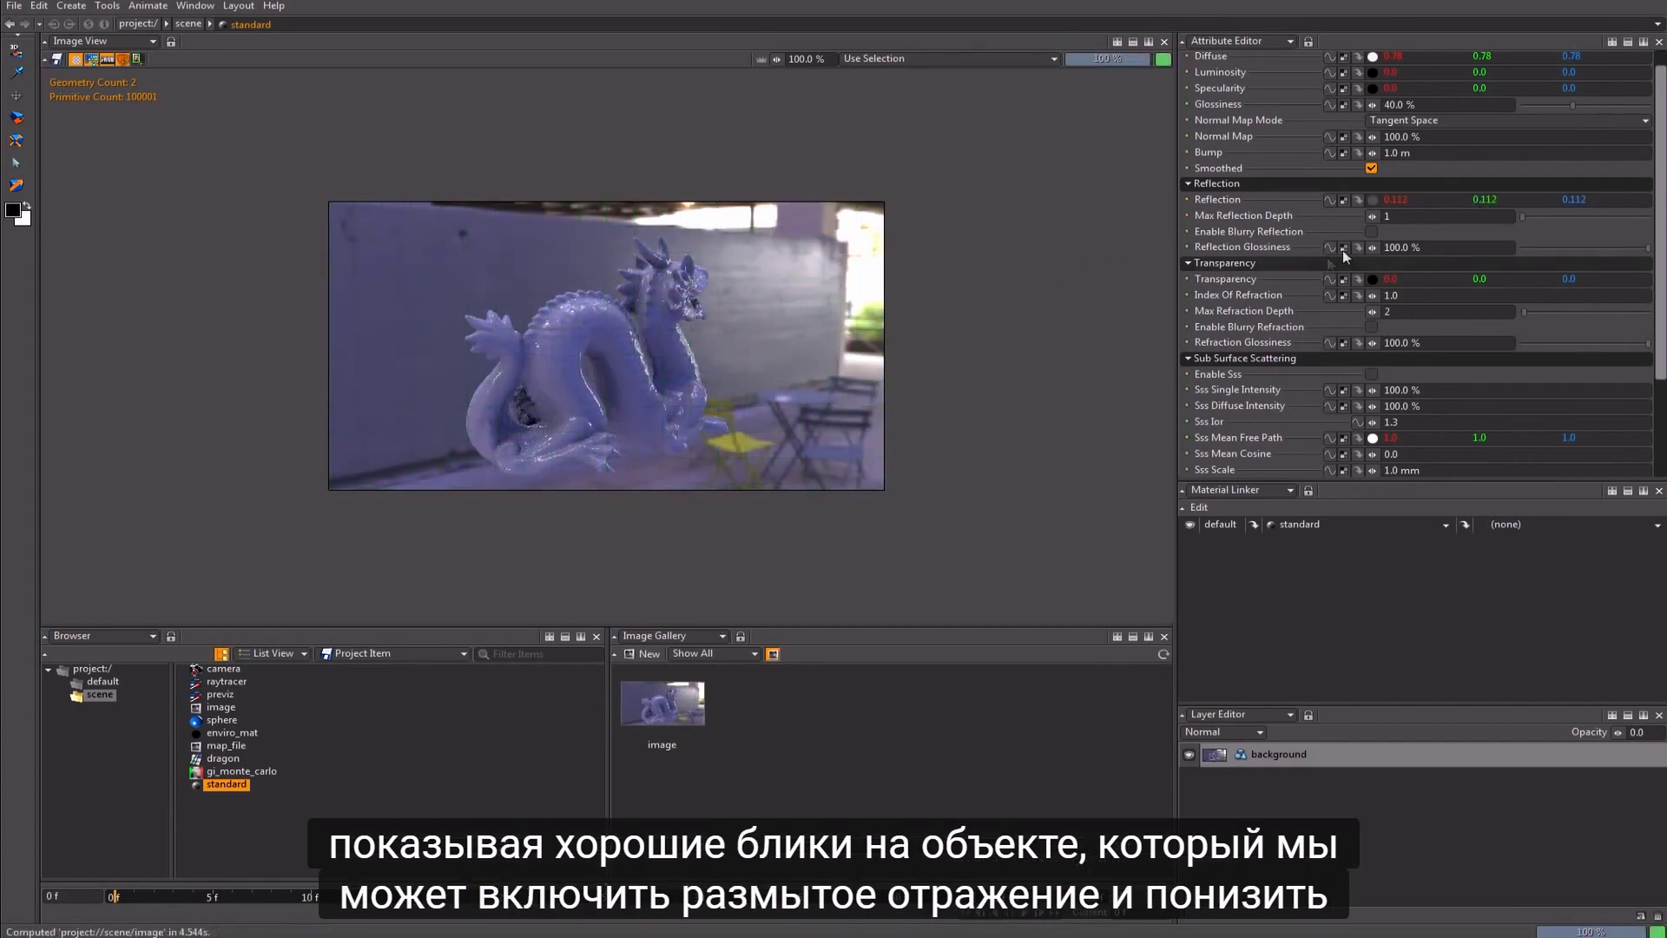
left_click(1371, 231)
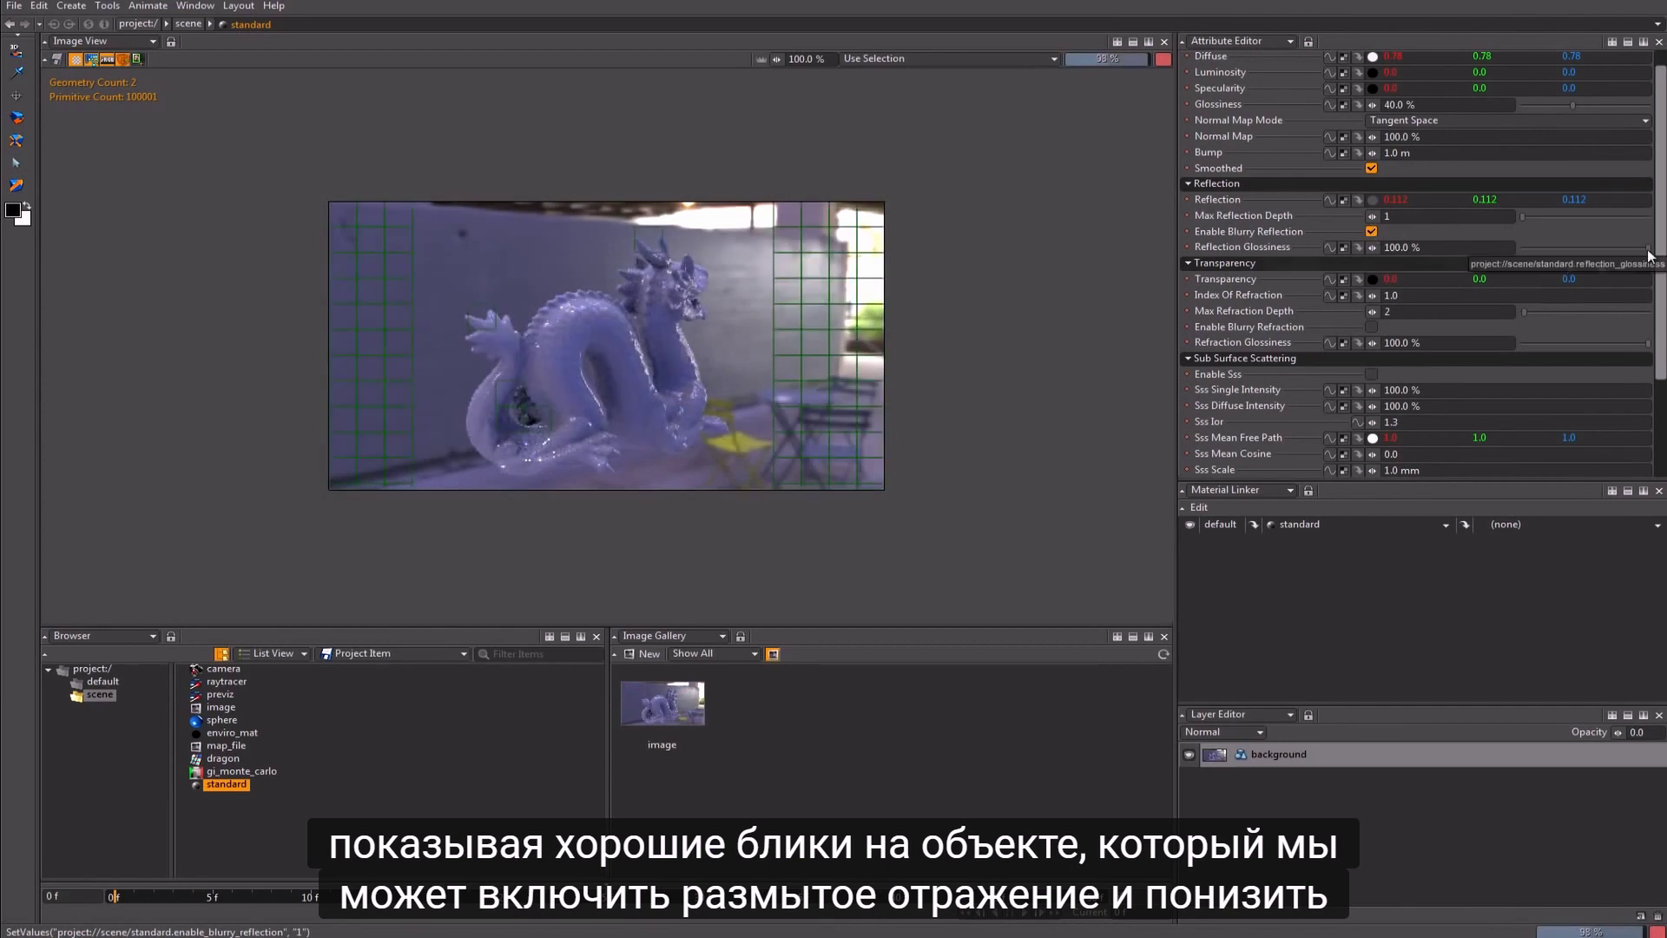
left_click_drag(1648, 248, 1616, 248)
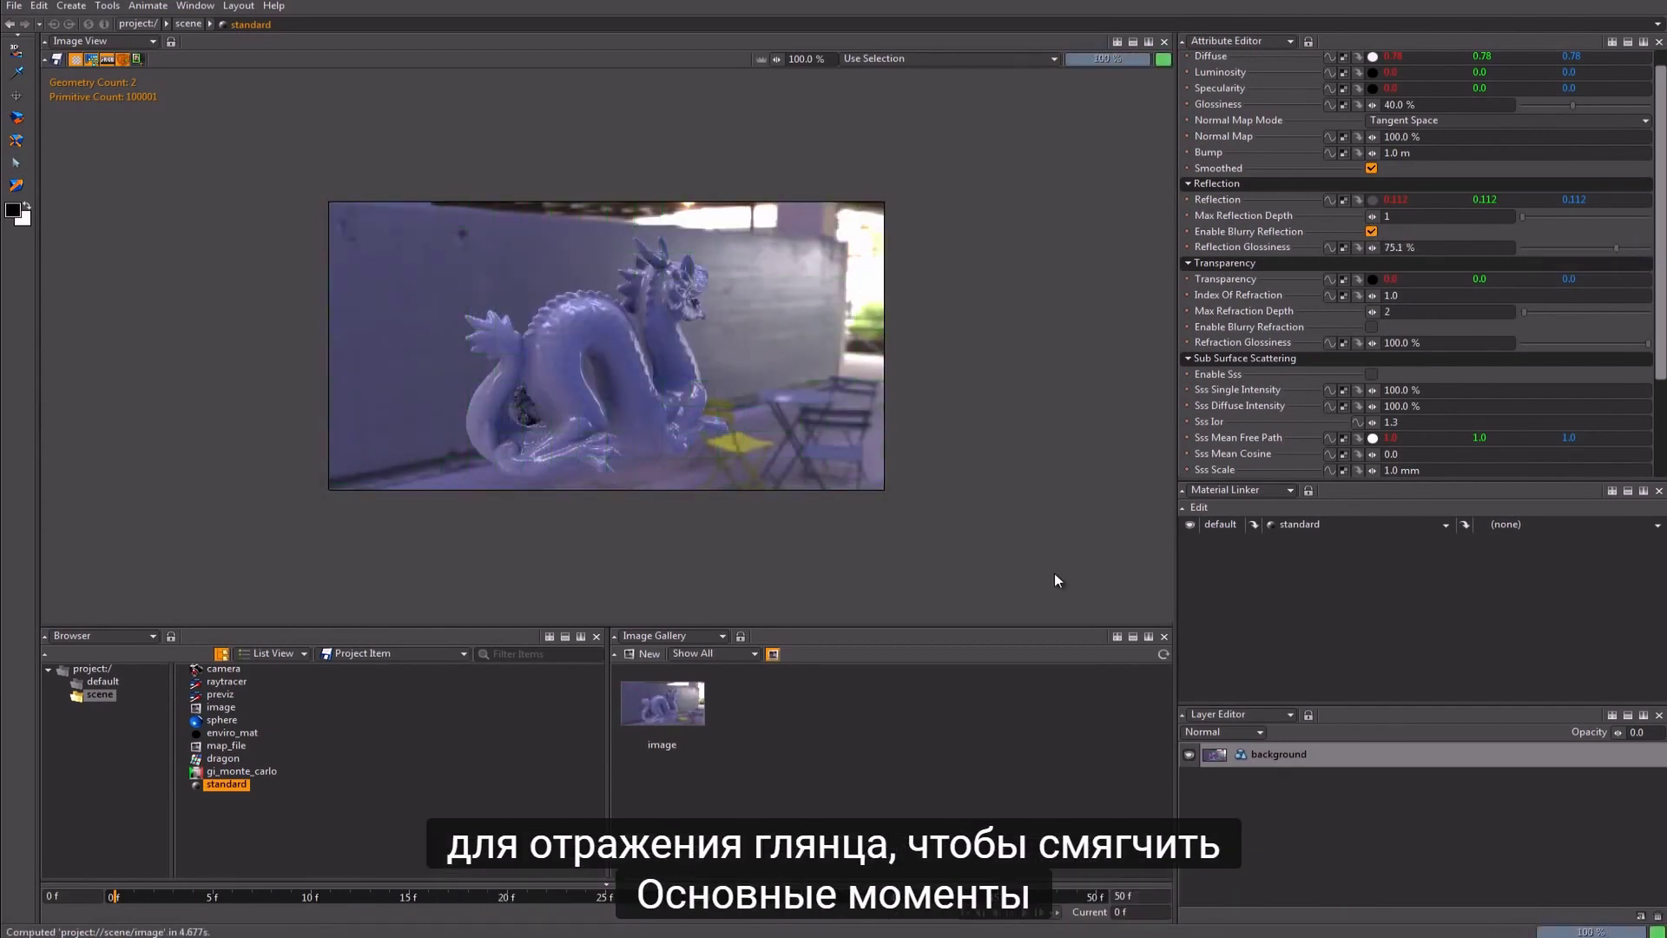
left_click_drag(1054, 574, 472, 393, "alt")
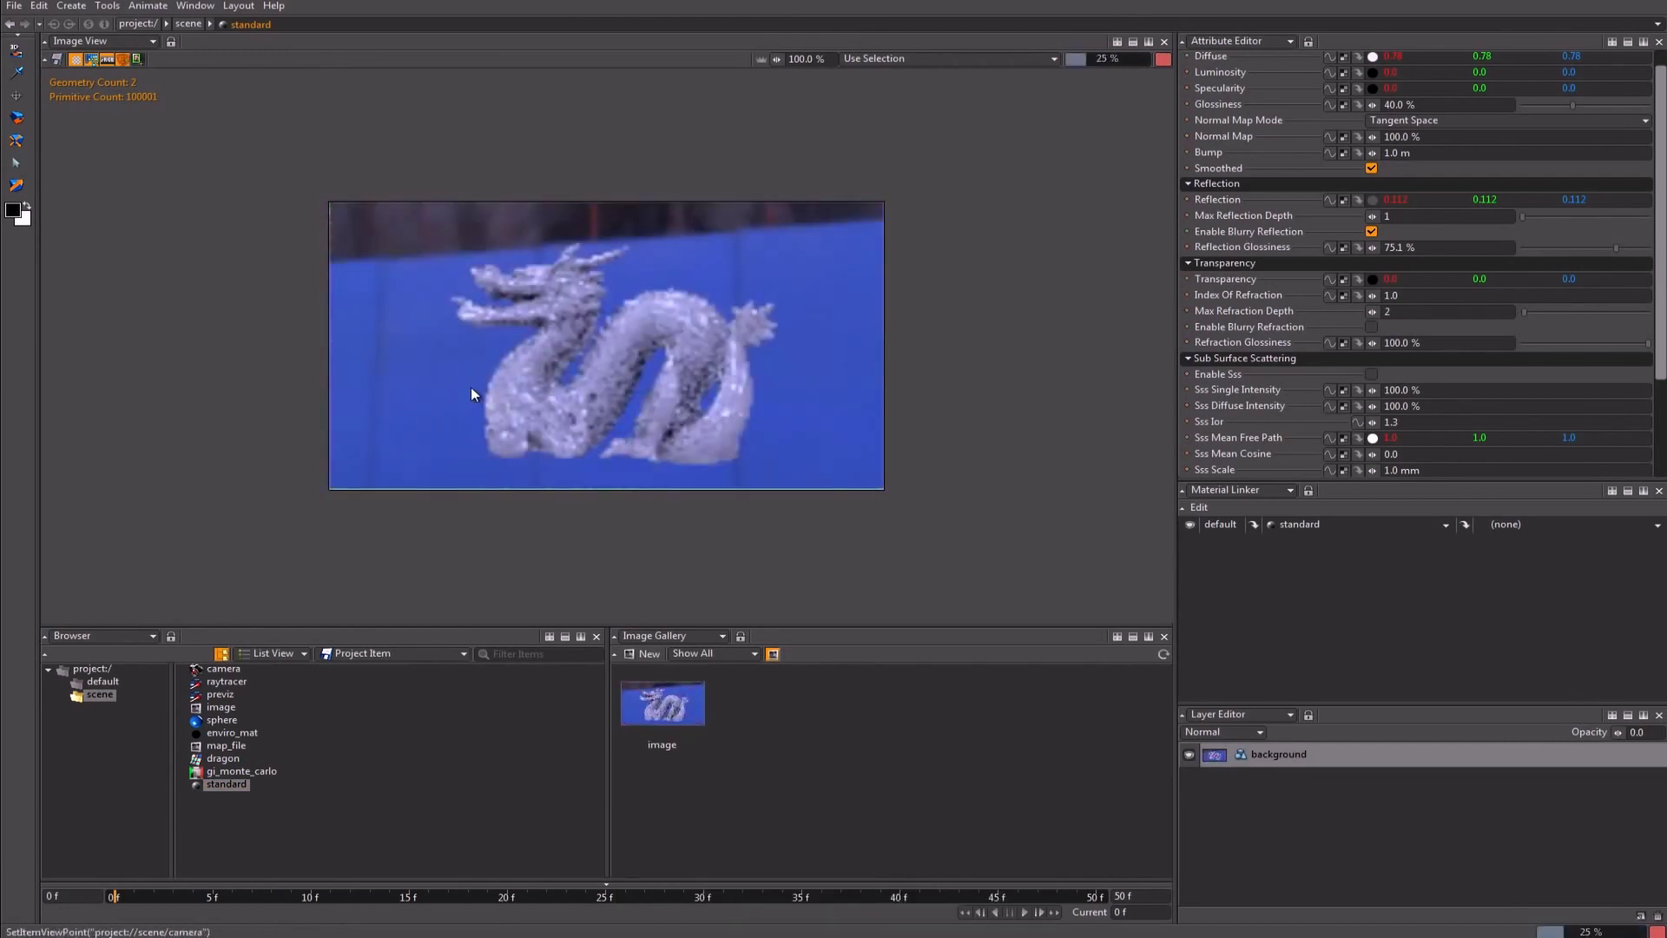
mouse_move(751, 279)
left_mouse_down("alt")
mouse_move(785, 276)
mouse_move(758, 279)
left_mouse_up("alt")
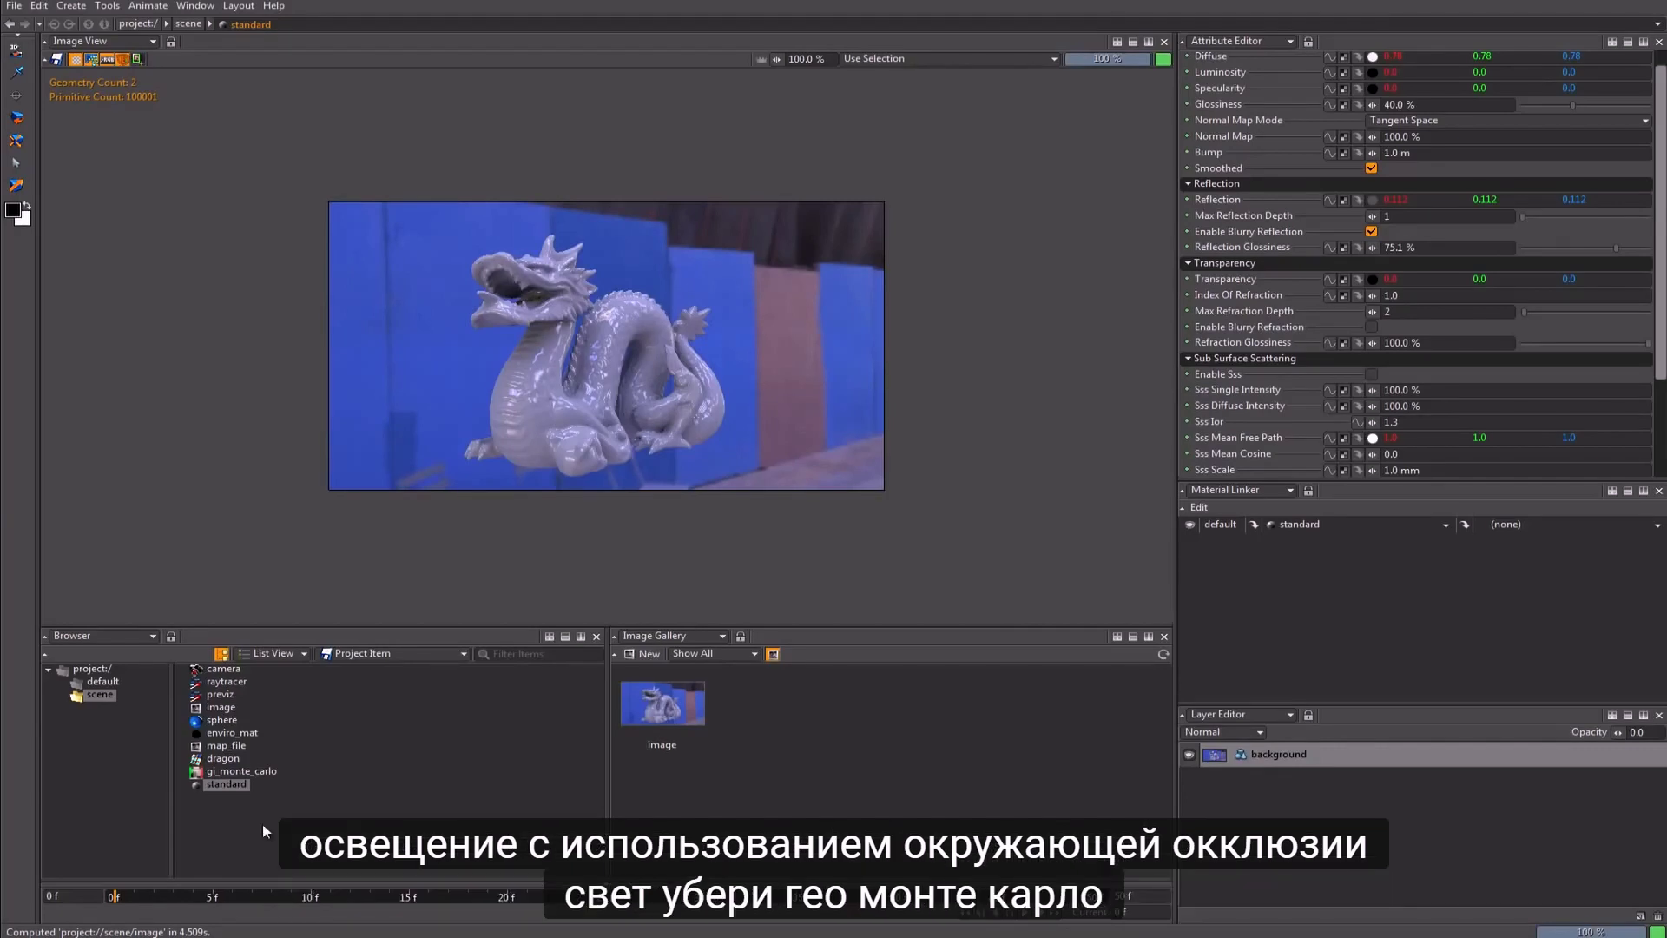
Step: Delete the Gi Monte Carlo light and add an Ambient Occlusion light in its place
left_click(264, 771)
key("Delete")
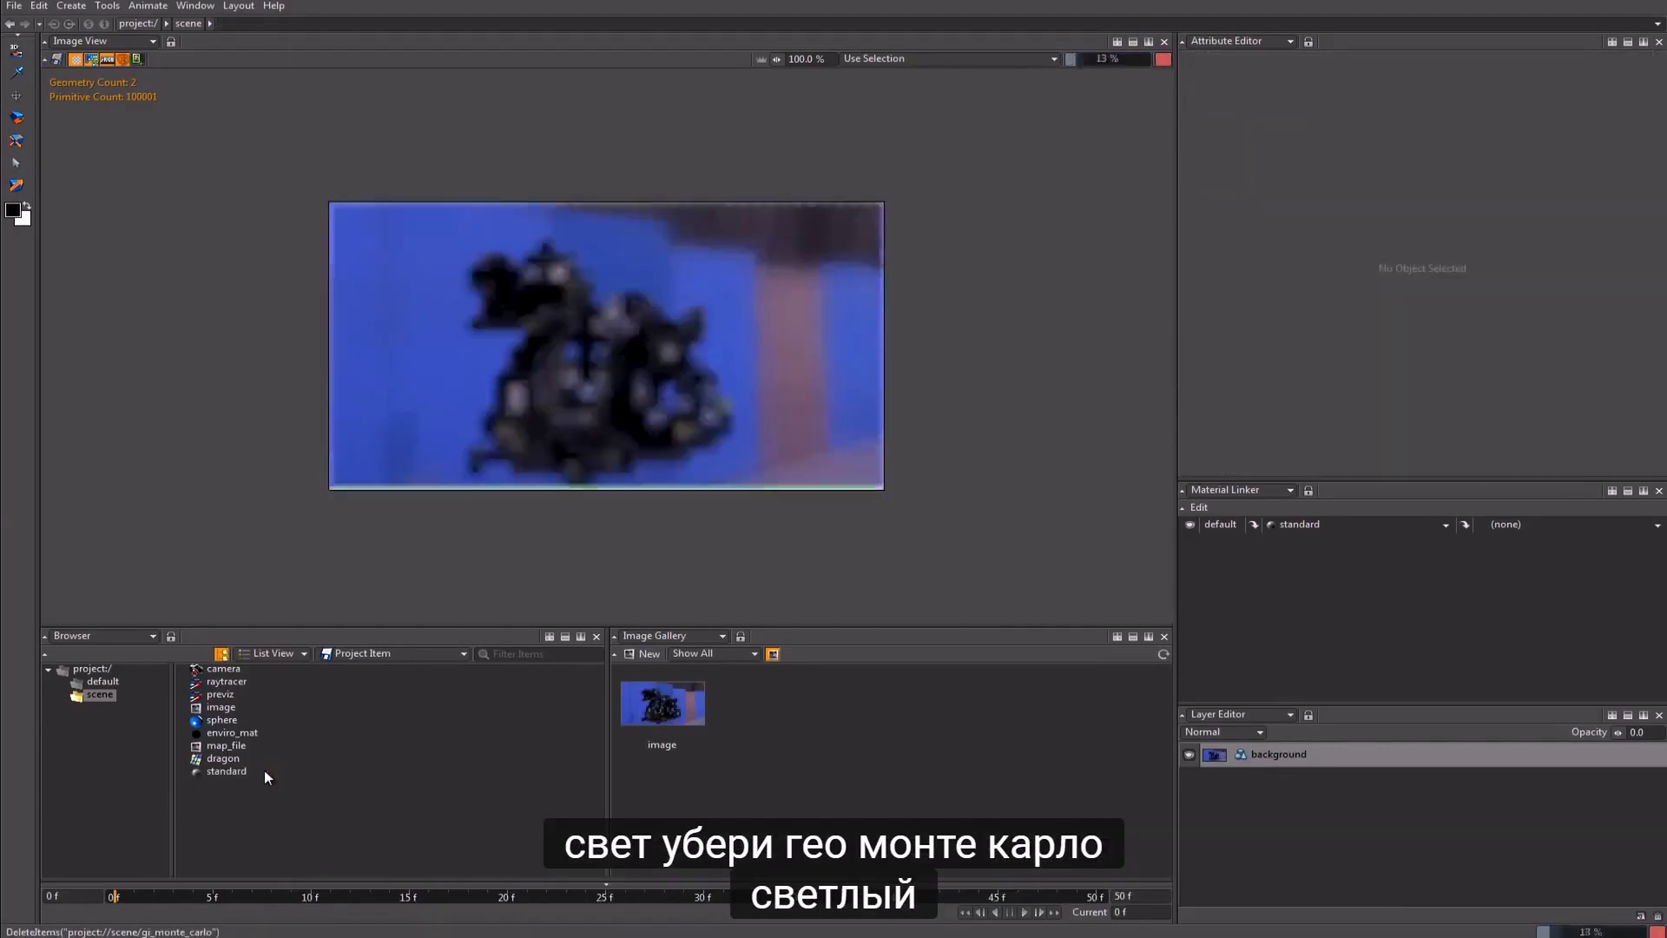
right_click(382, 710)
mouse_move(455, 891)
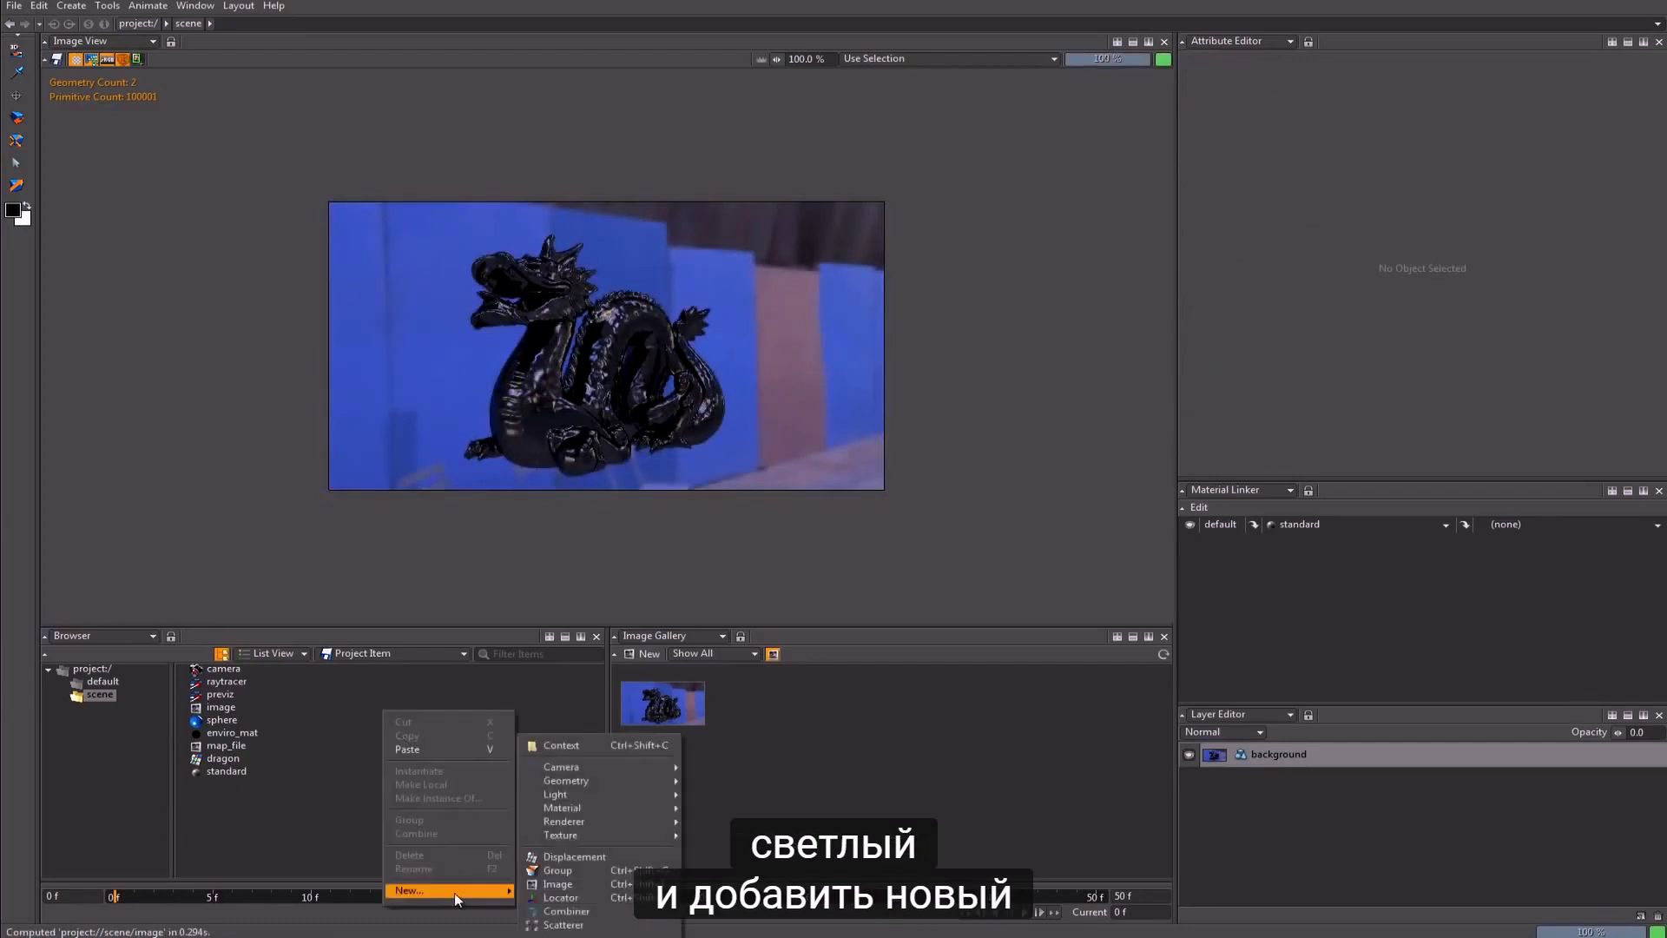
mouse_move(622, 794)
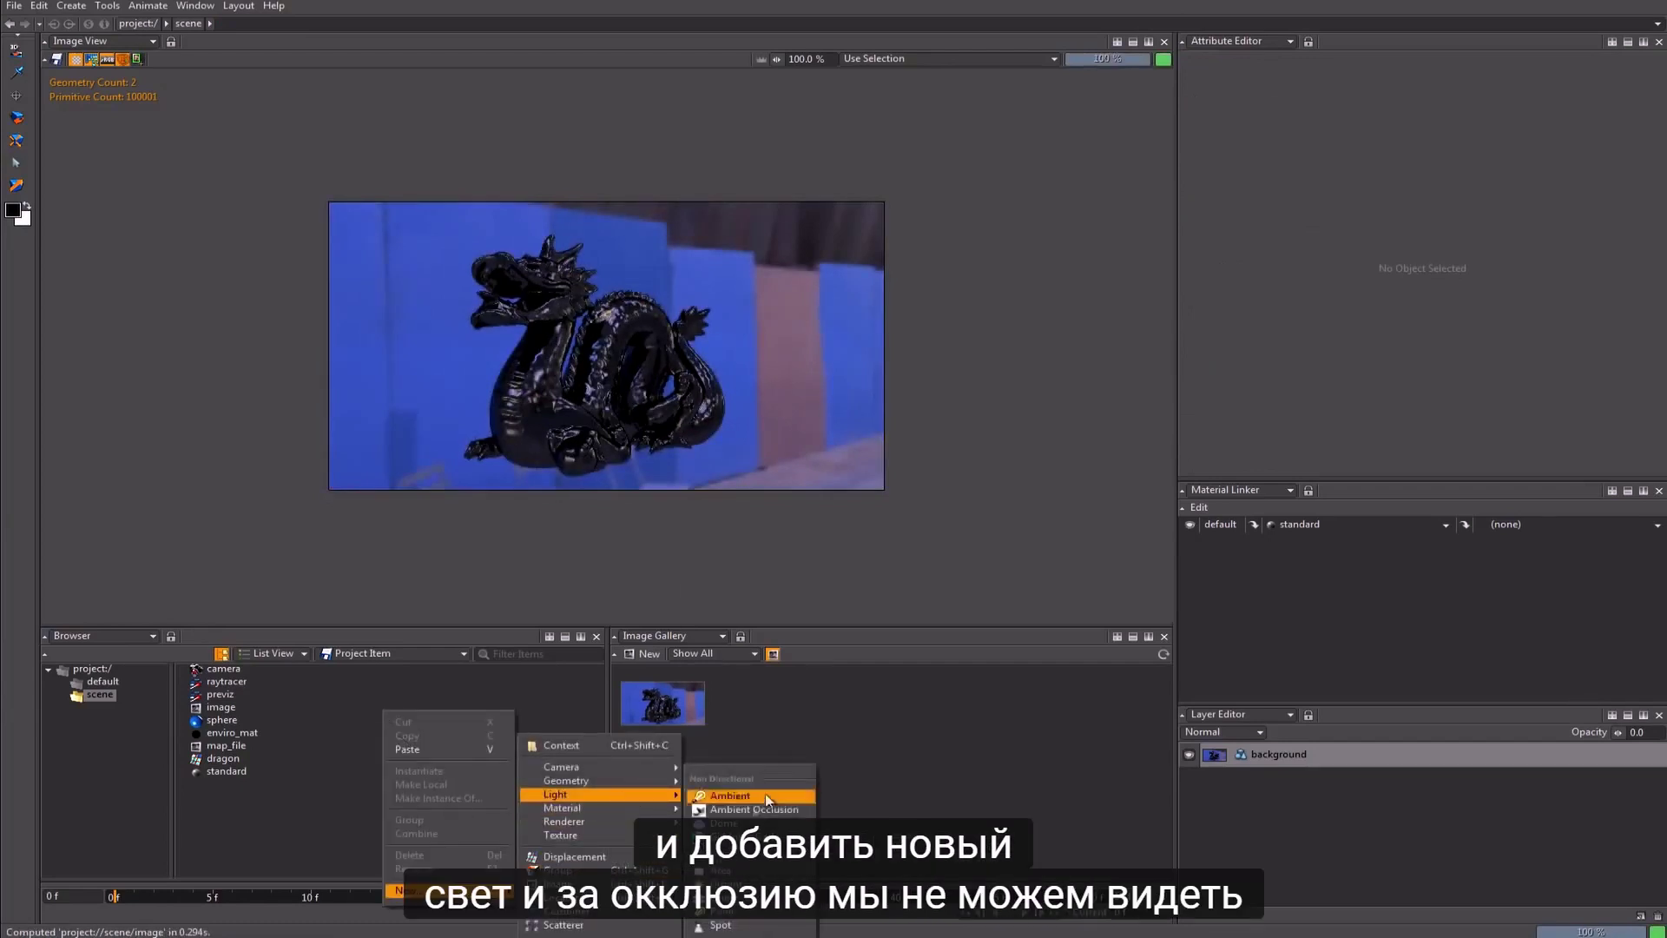
left_click(750, 812)
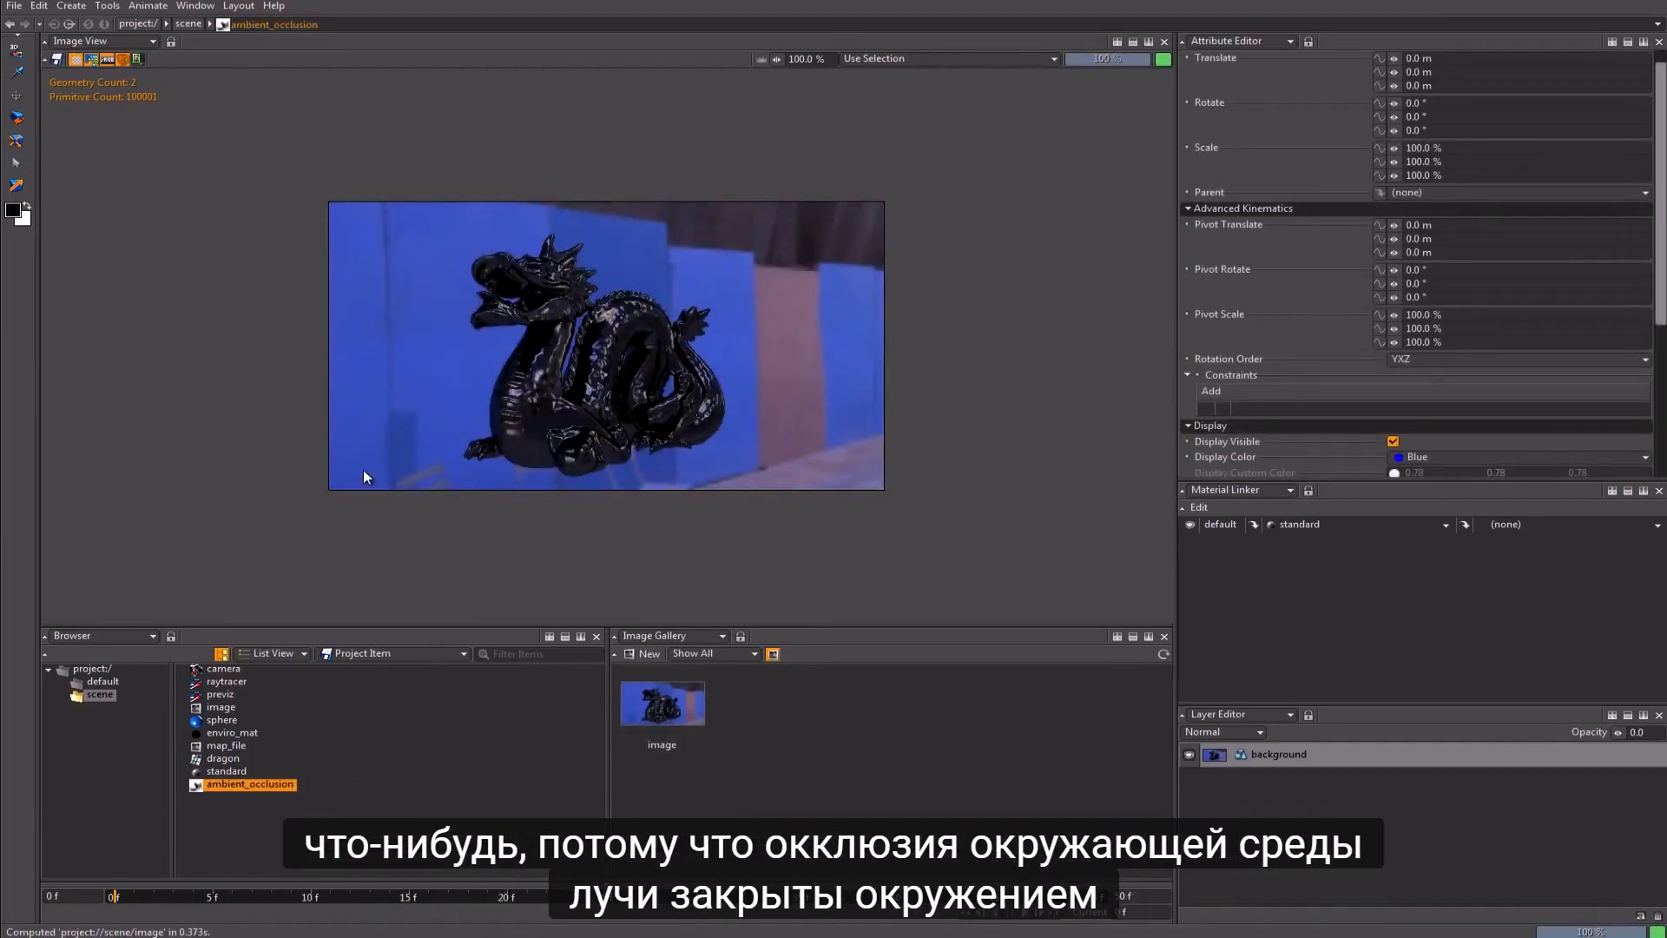
Step: Disable Cast Shadows on the environment sphere
left_click(223, 720)
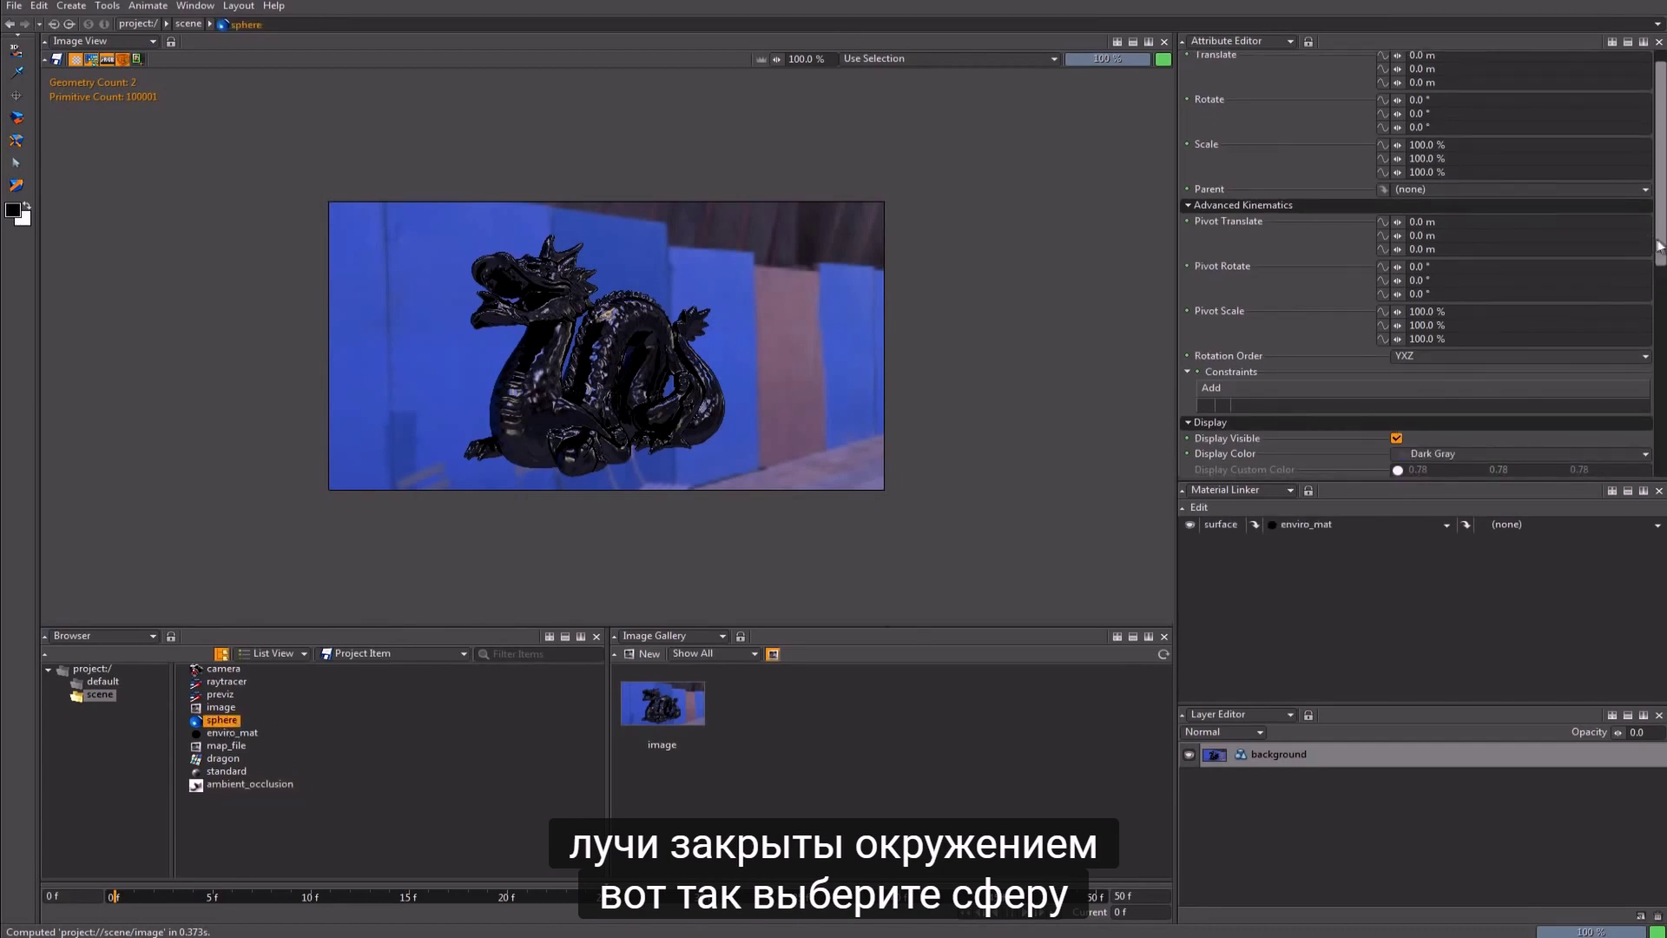
scroll(1657, 250, "down", 3)
scroll(1347, 311, "down", 3)
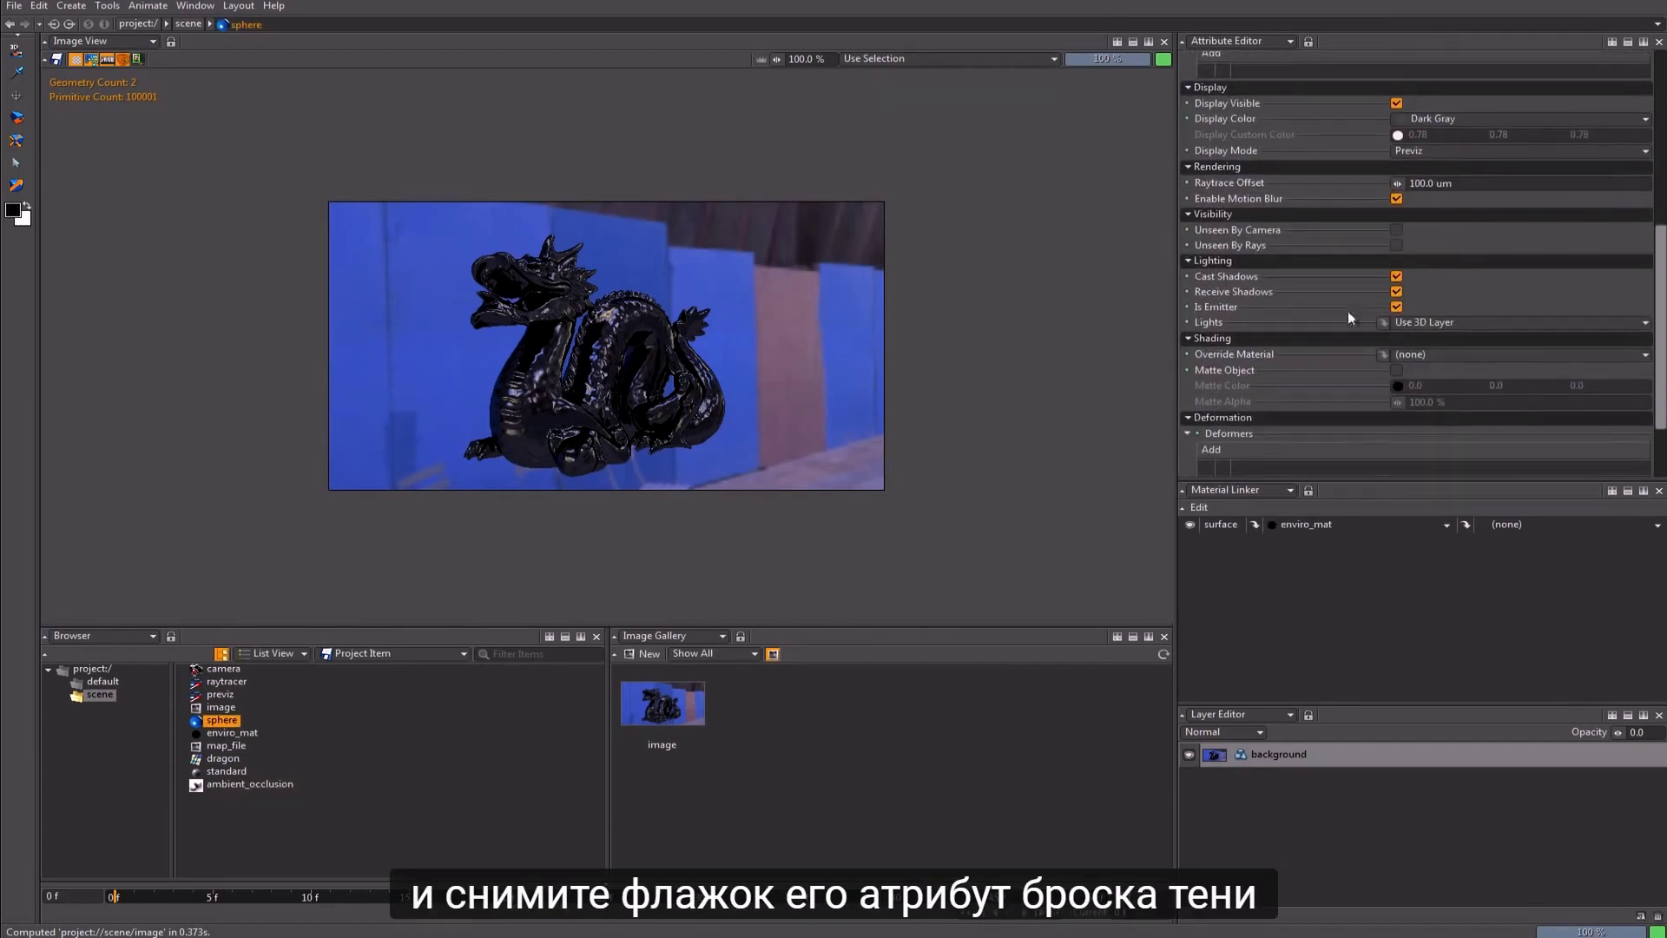
left_click(1397, 276)
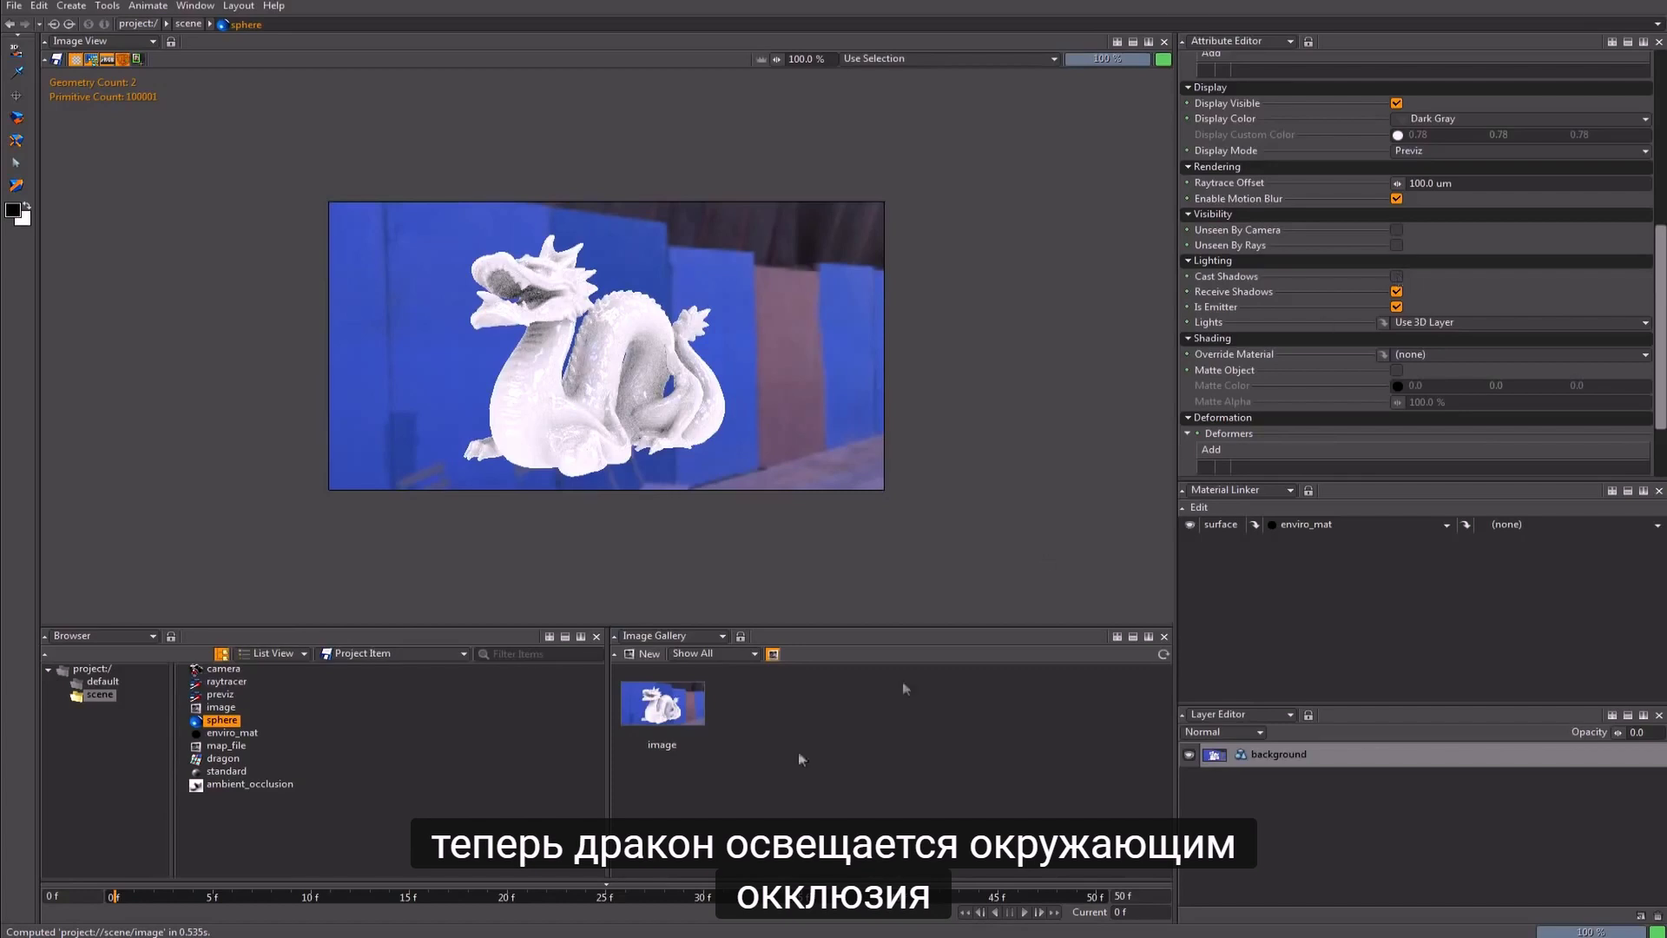
Step: Connect the map_file texture to the Color attribute of the ambient occlusion light
left_click(245, 785)
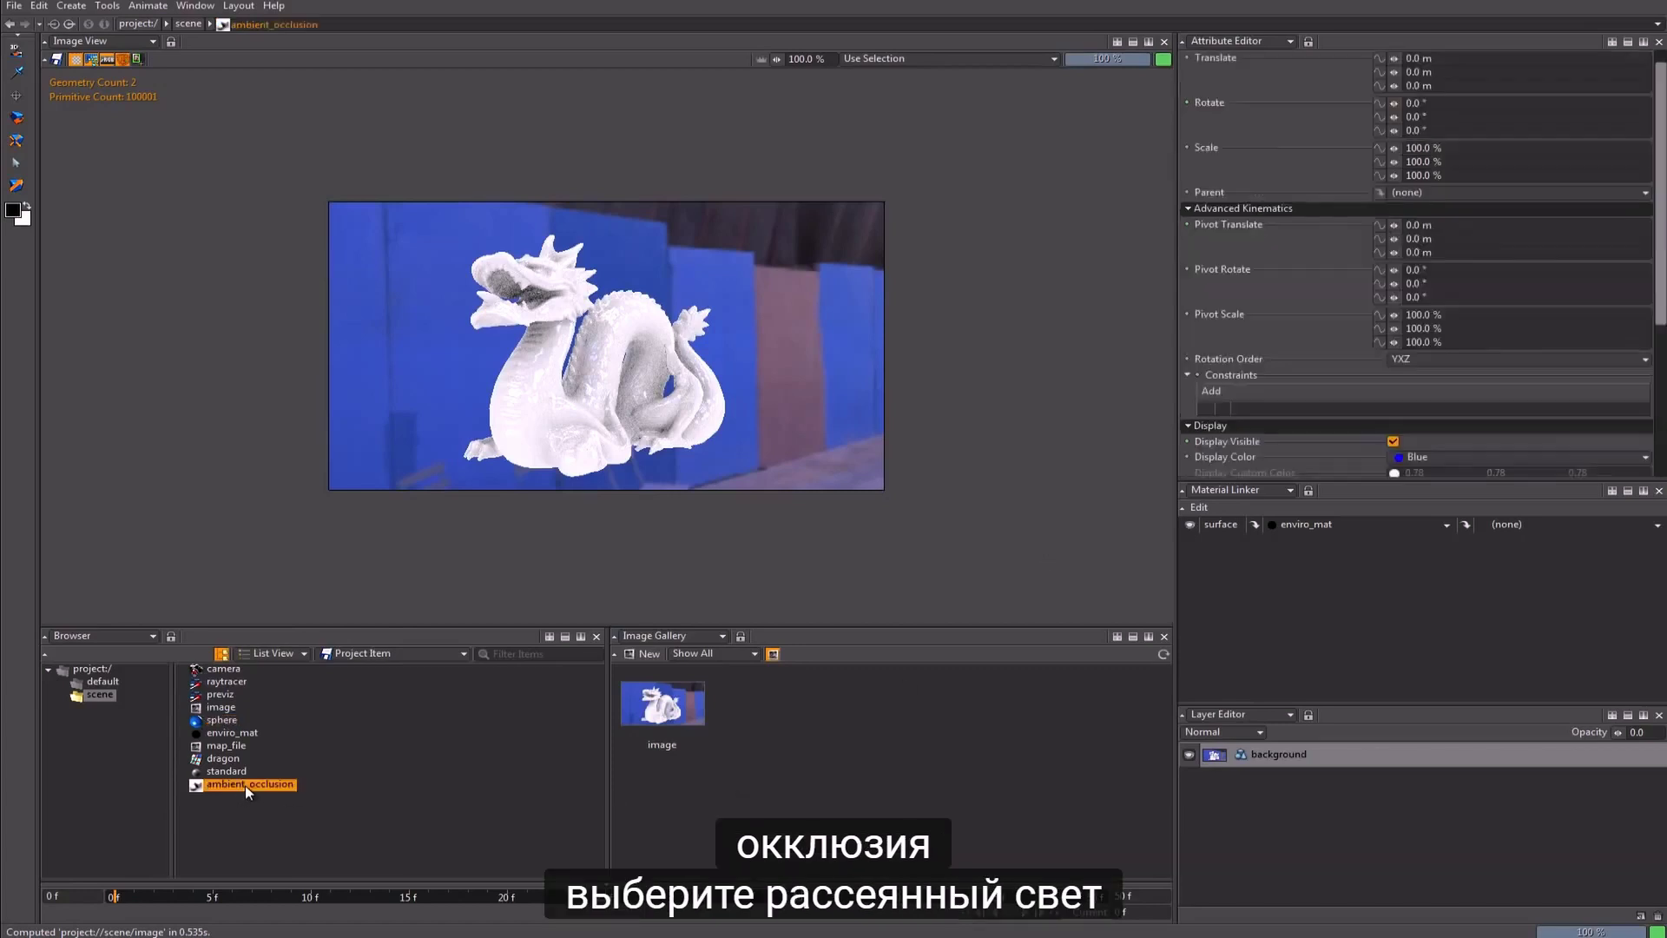
left_click_drag(1661, 313, 1661, 465)
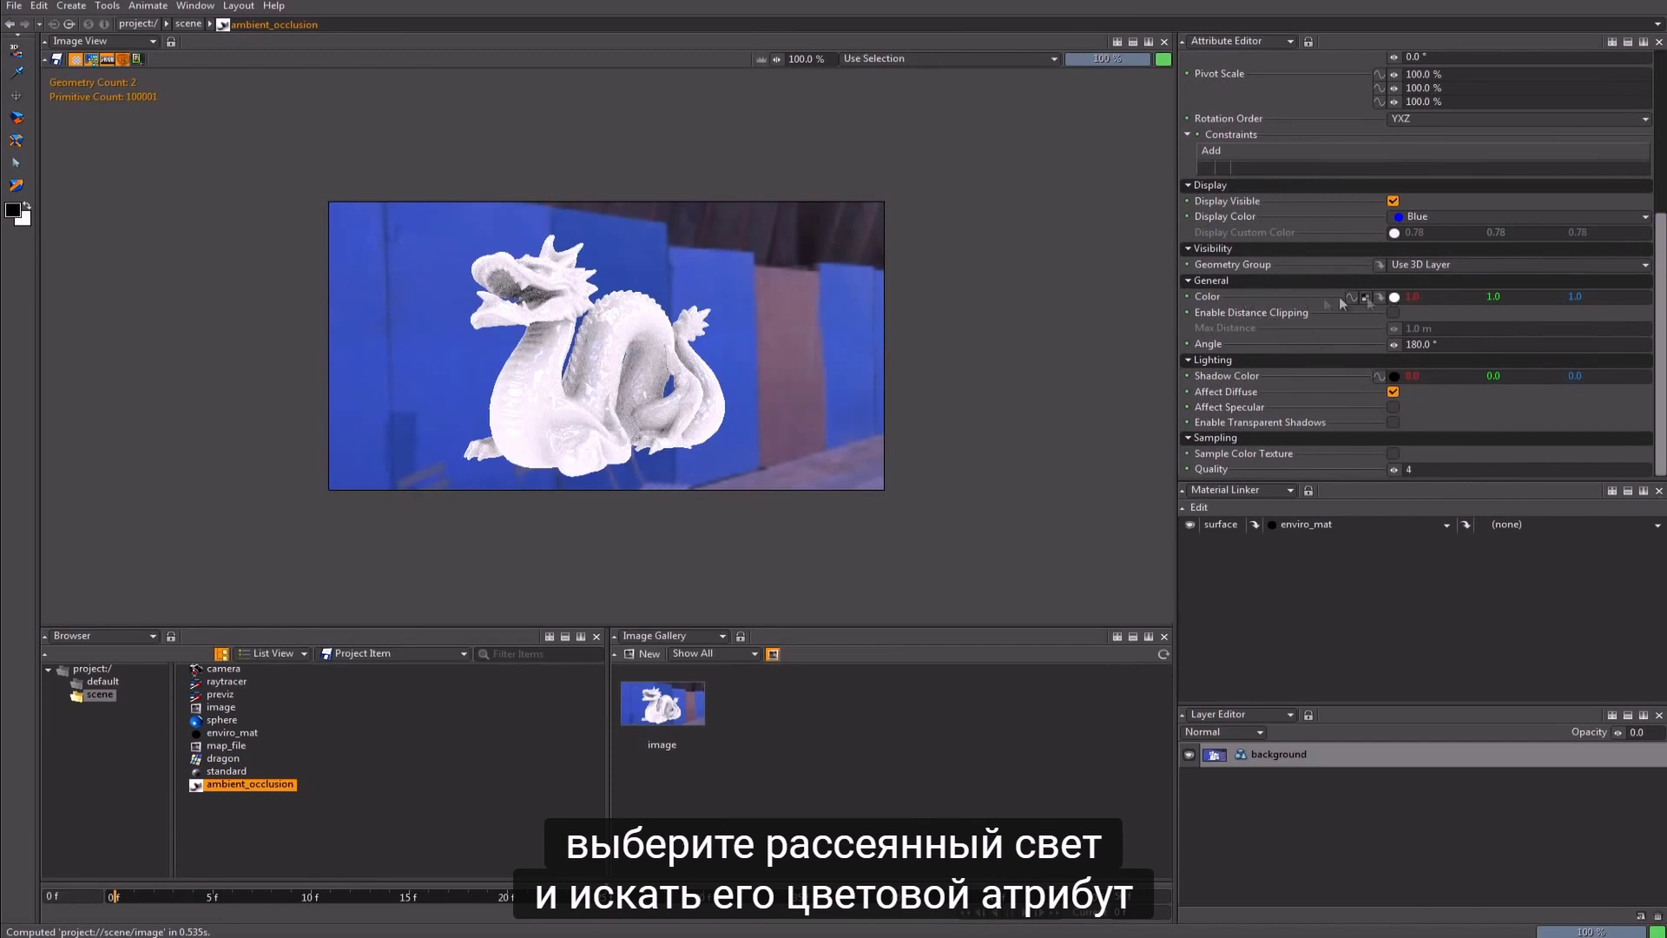
left_click_drag(202, 749, 1365, 308)
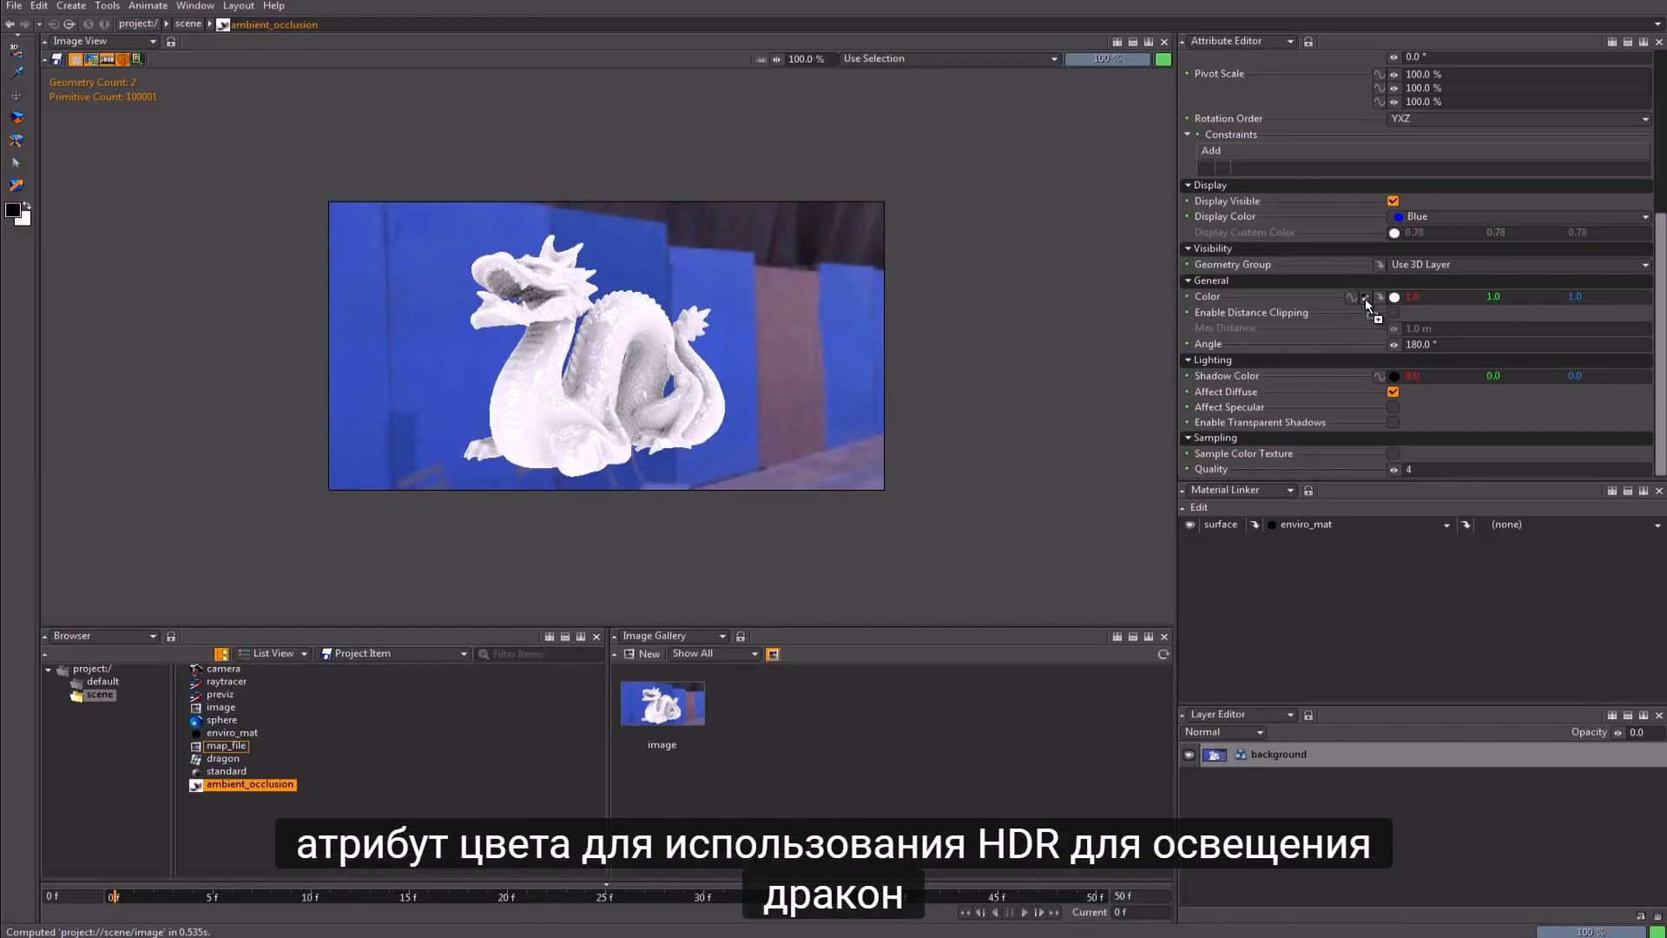
left_click_drag(1365, 299, 1365, 299)
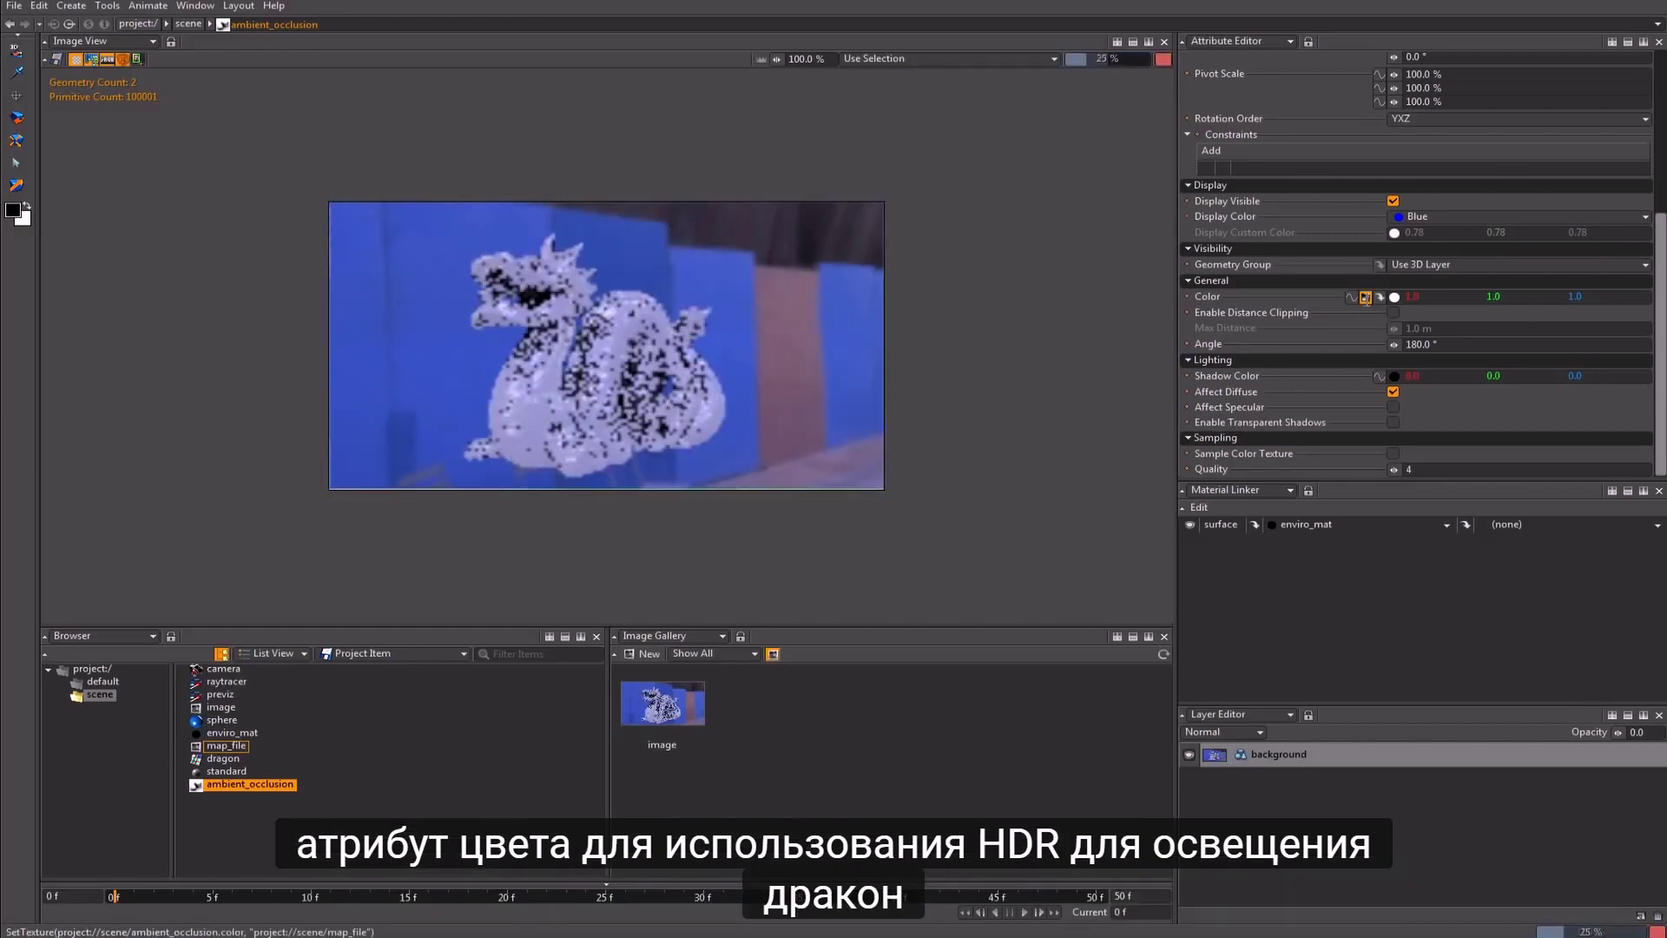
Step: Enable Sample Color Texture on the ambient occlusion light and set its Quality to 10
left_click(1393, 453)
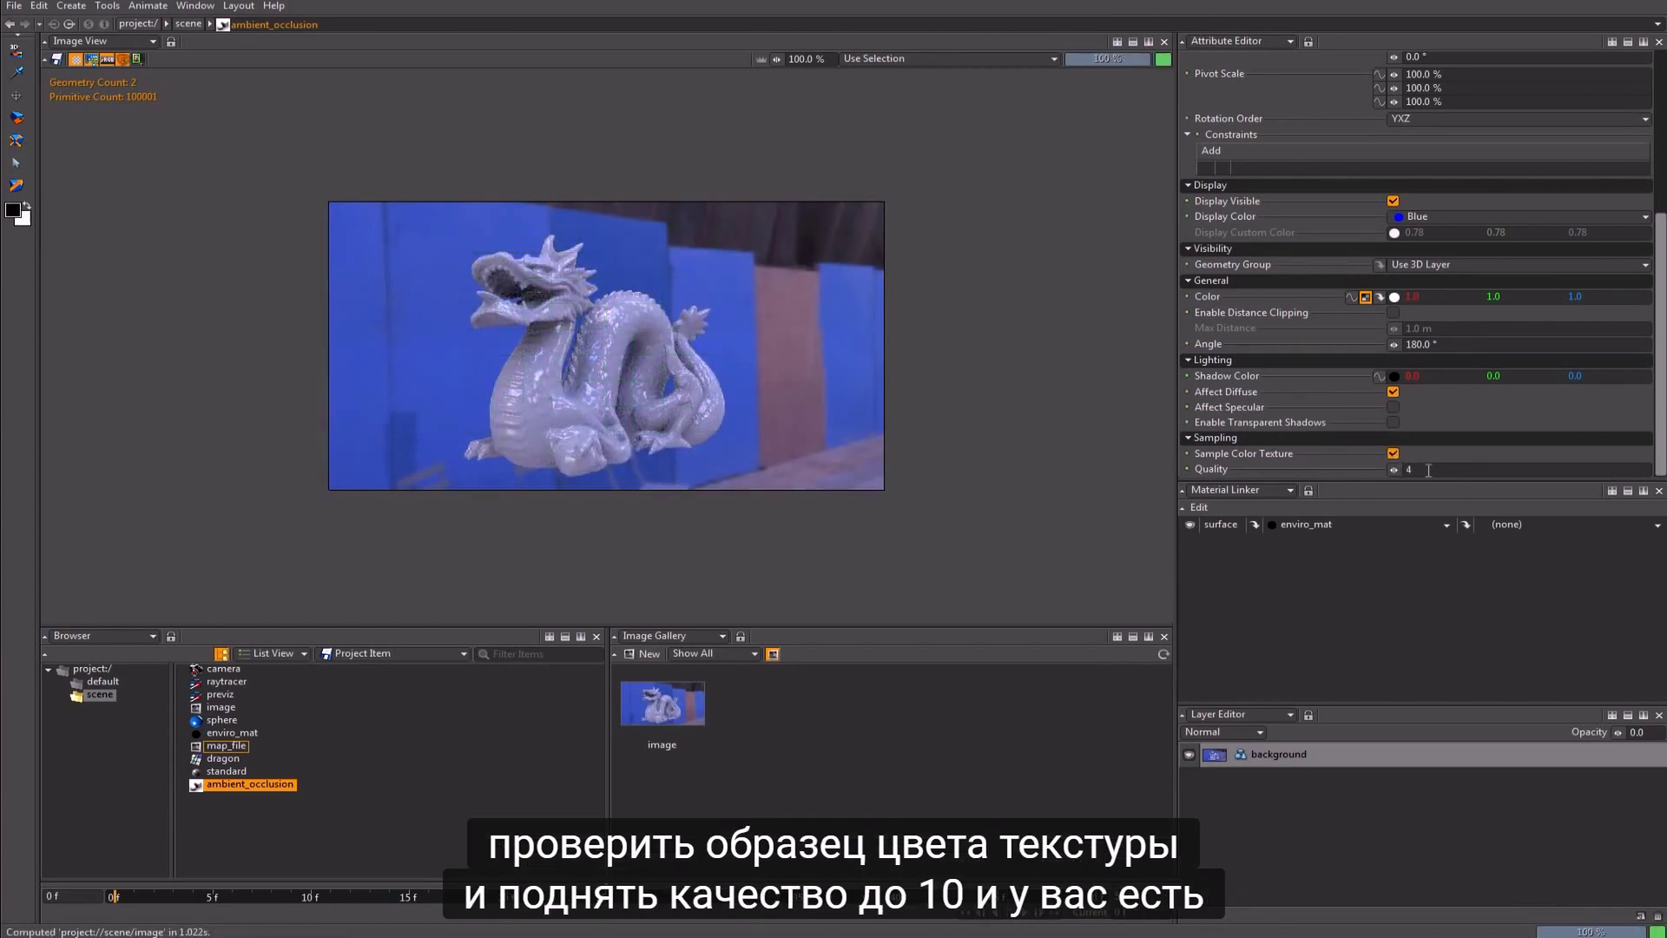
left_click(1403, 469)
key("Return")
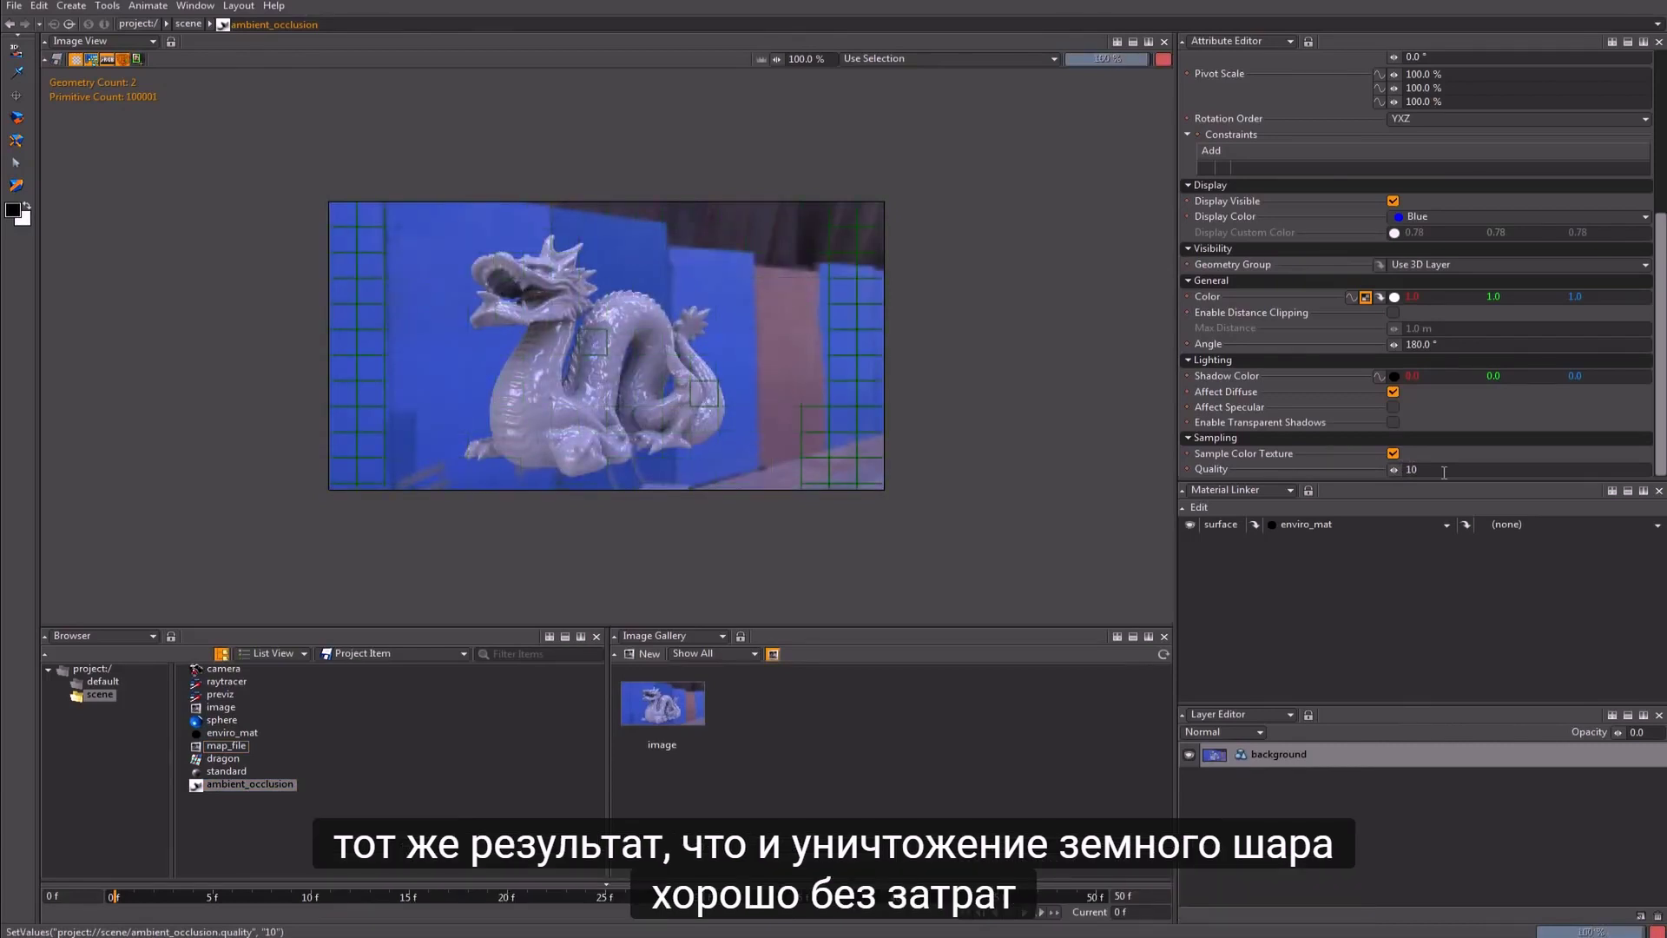
left_click_drag(278, 408, 409, 445, "alt")
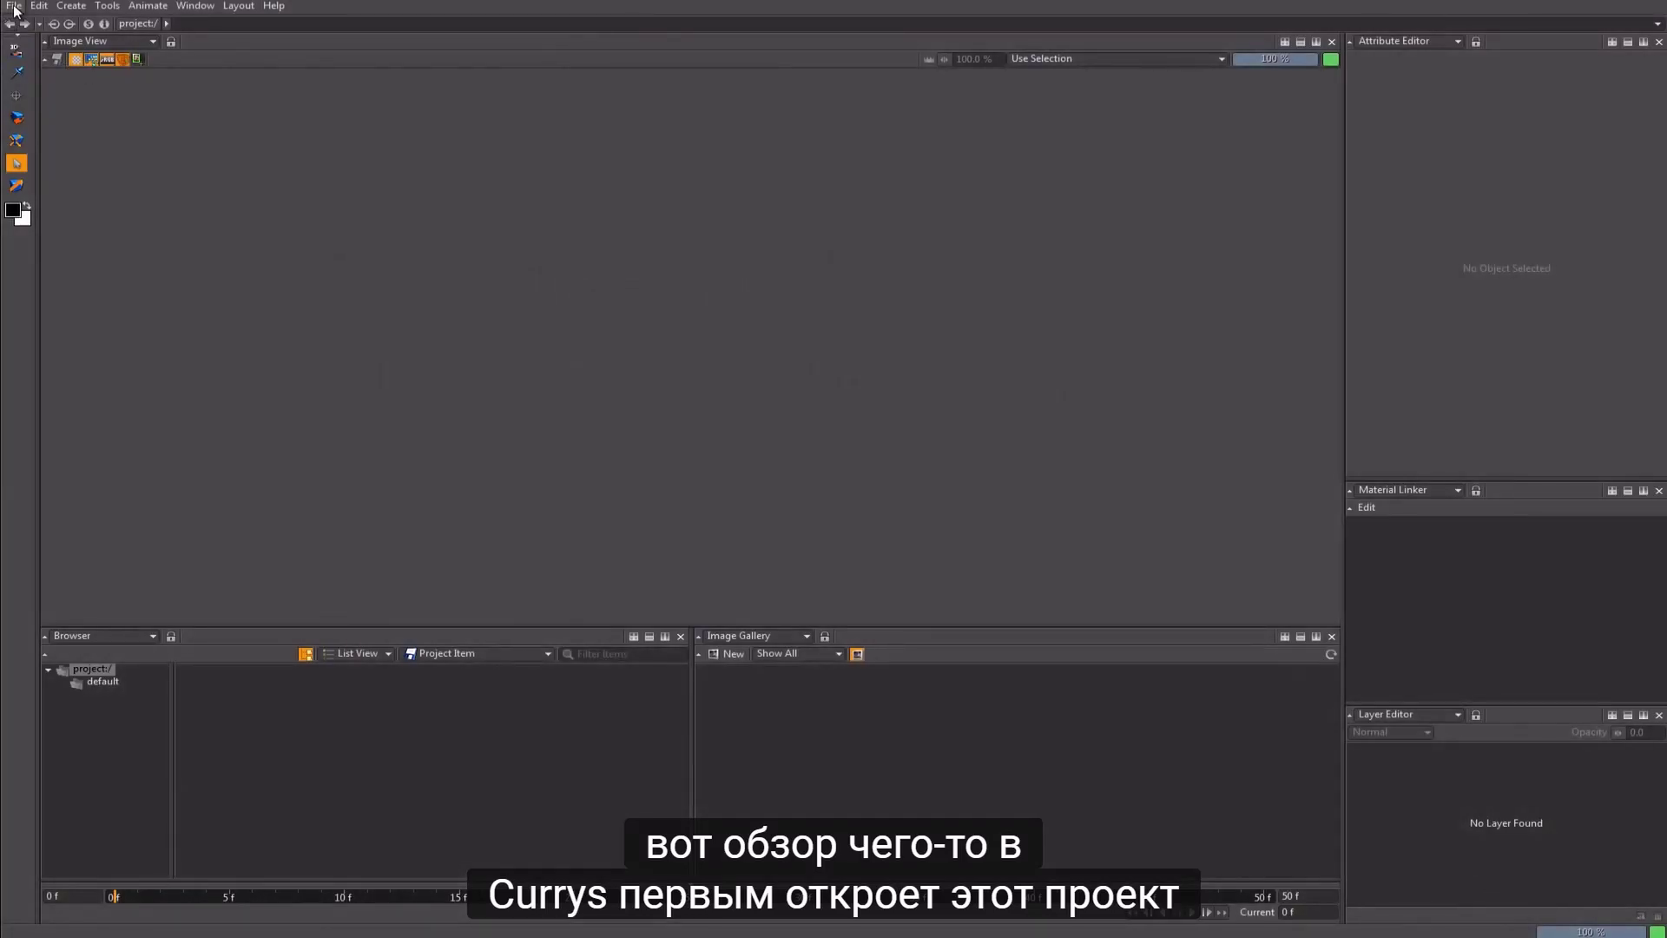
Step: Open the project file sampling.project from the minituts folder
left_click(14, 6)
left_click(34, 40)
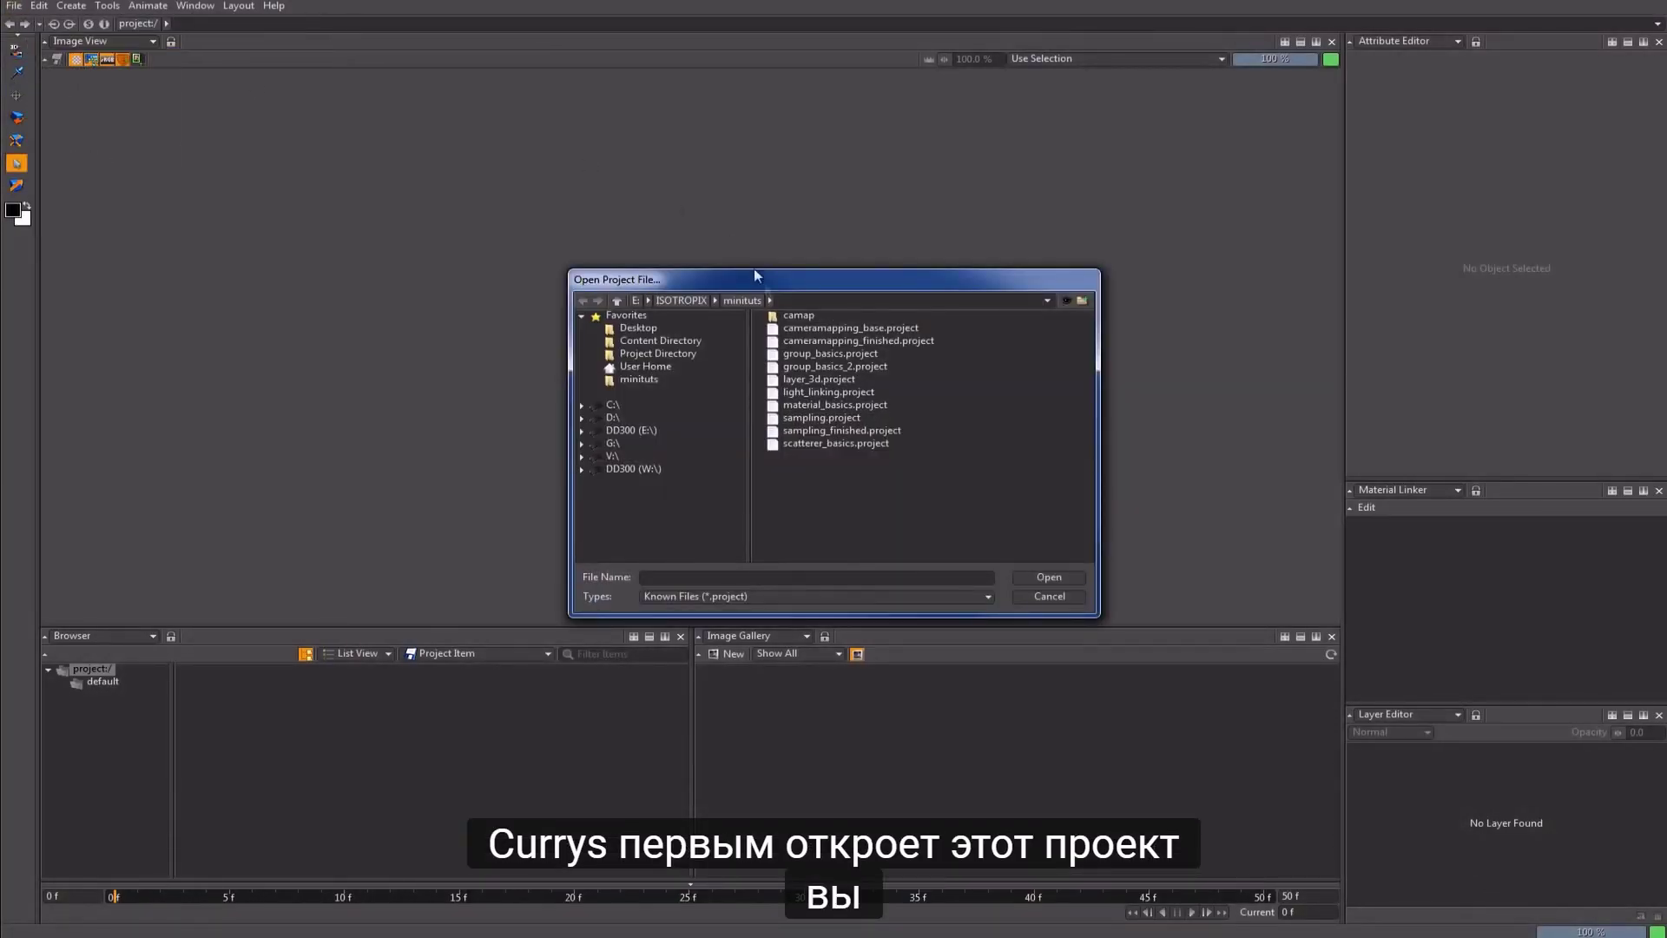
left_click(825, 418)
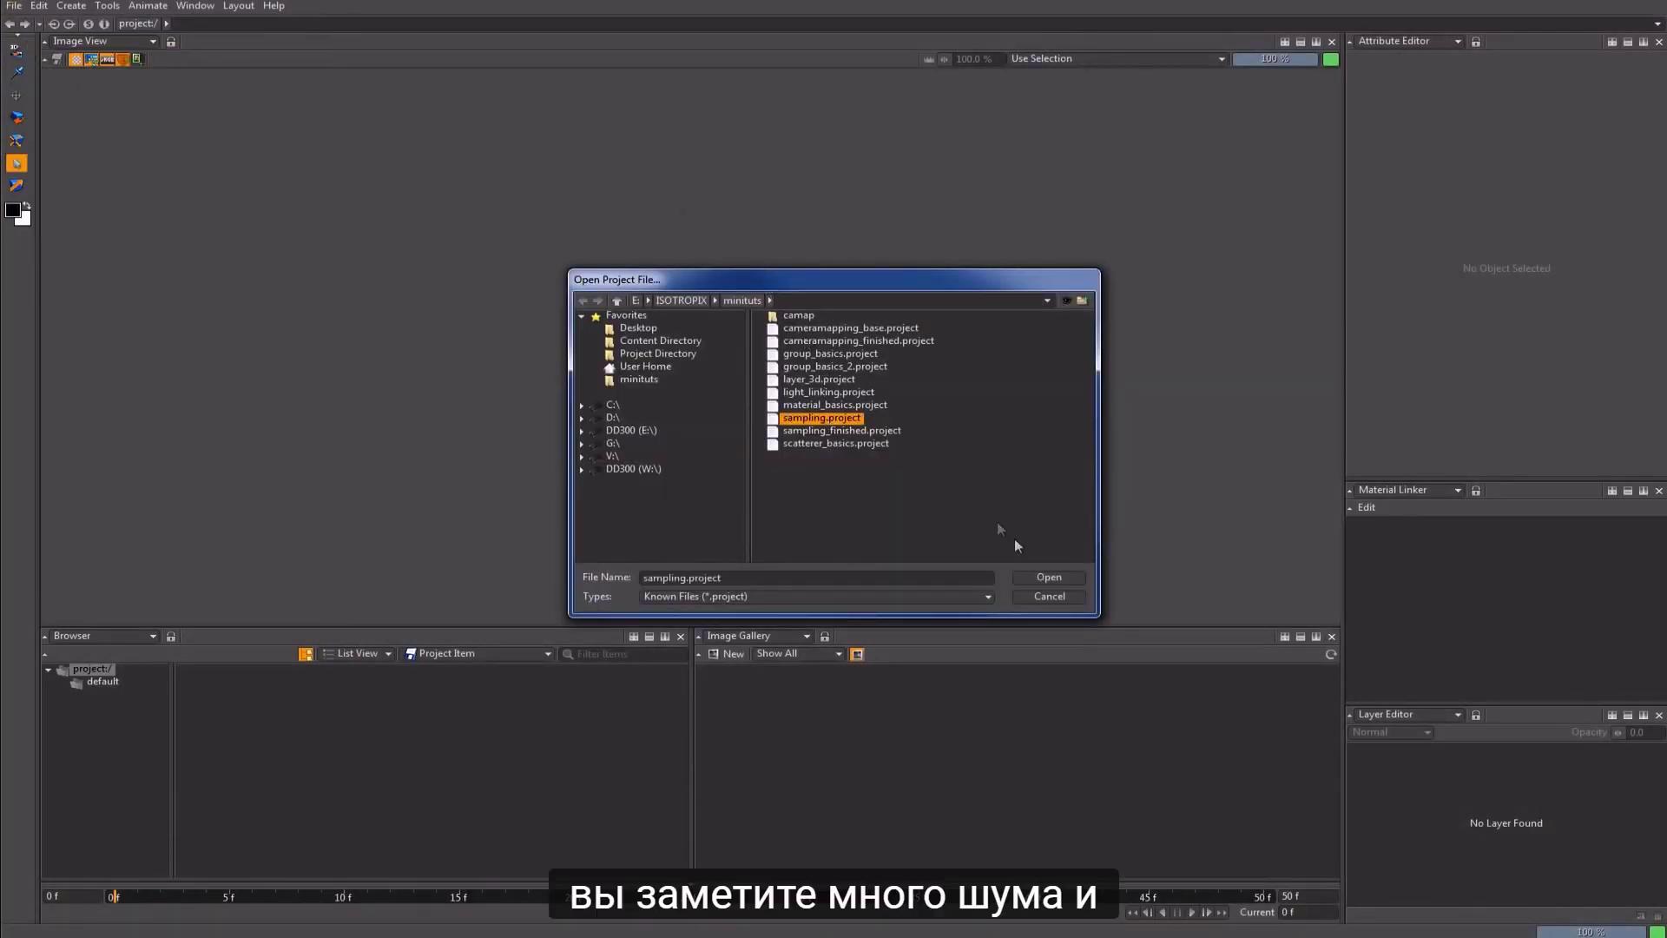
left_click(1047, 577)
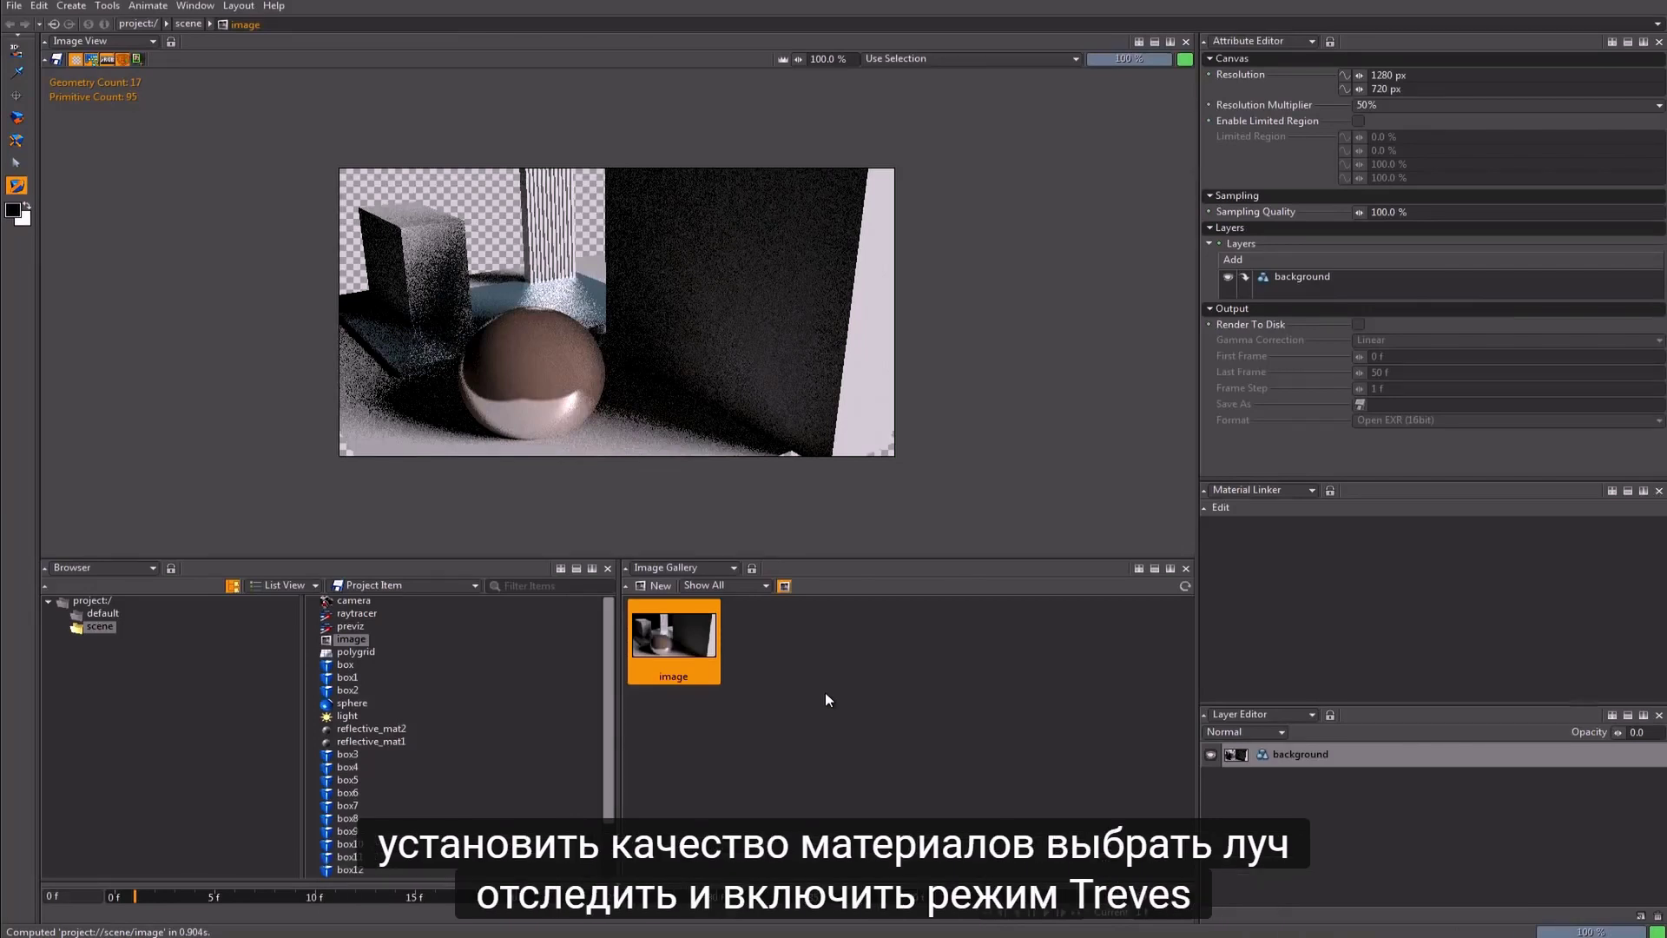
Step: Enable Previz Mode on the raytracer and set the Reflection Quality of reflective_mat1 to 10
left_click(357, 614)
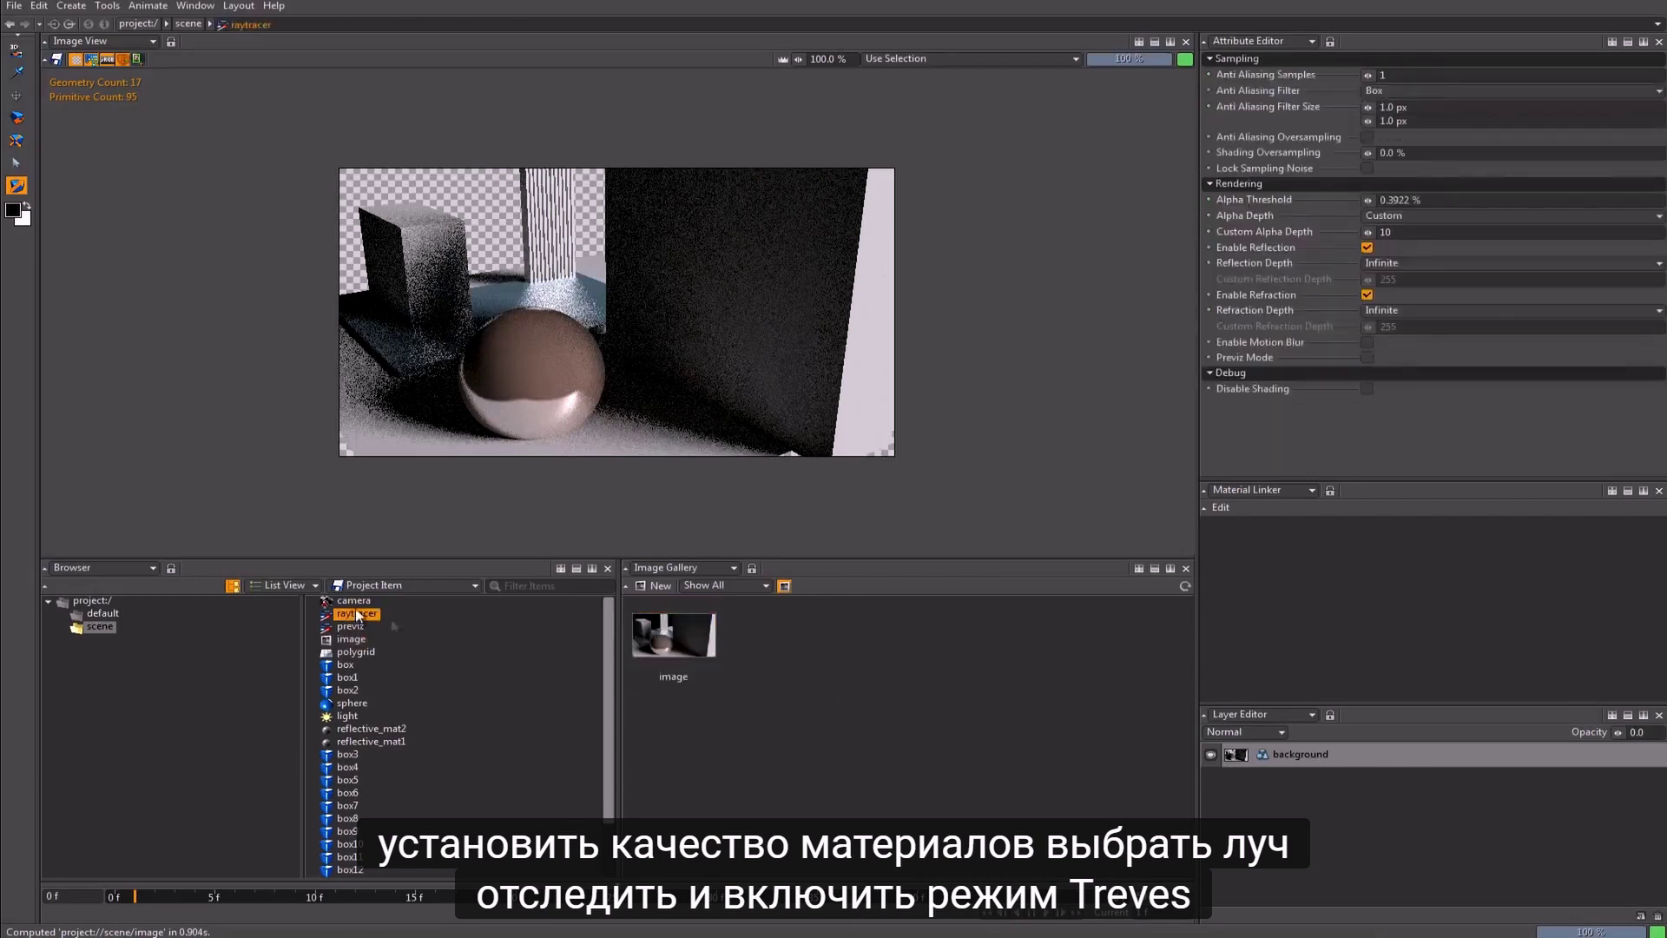
left_click(1366, 357)
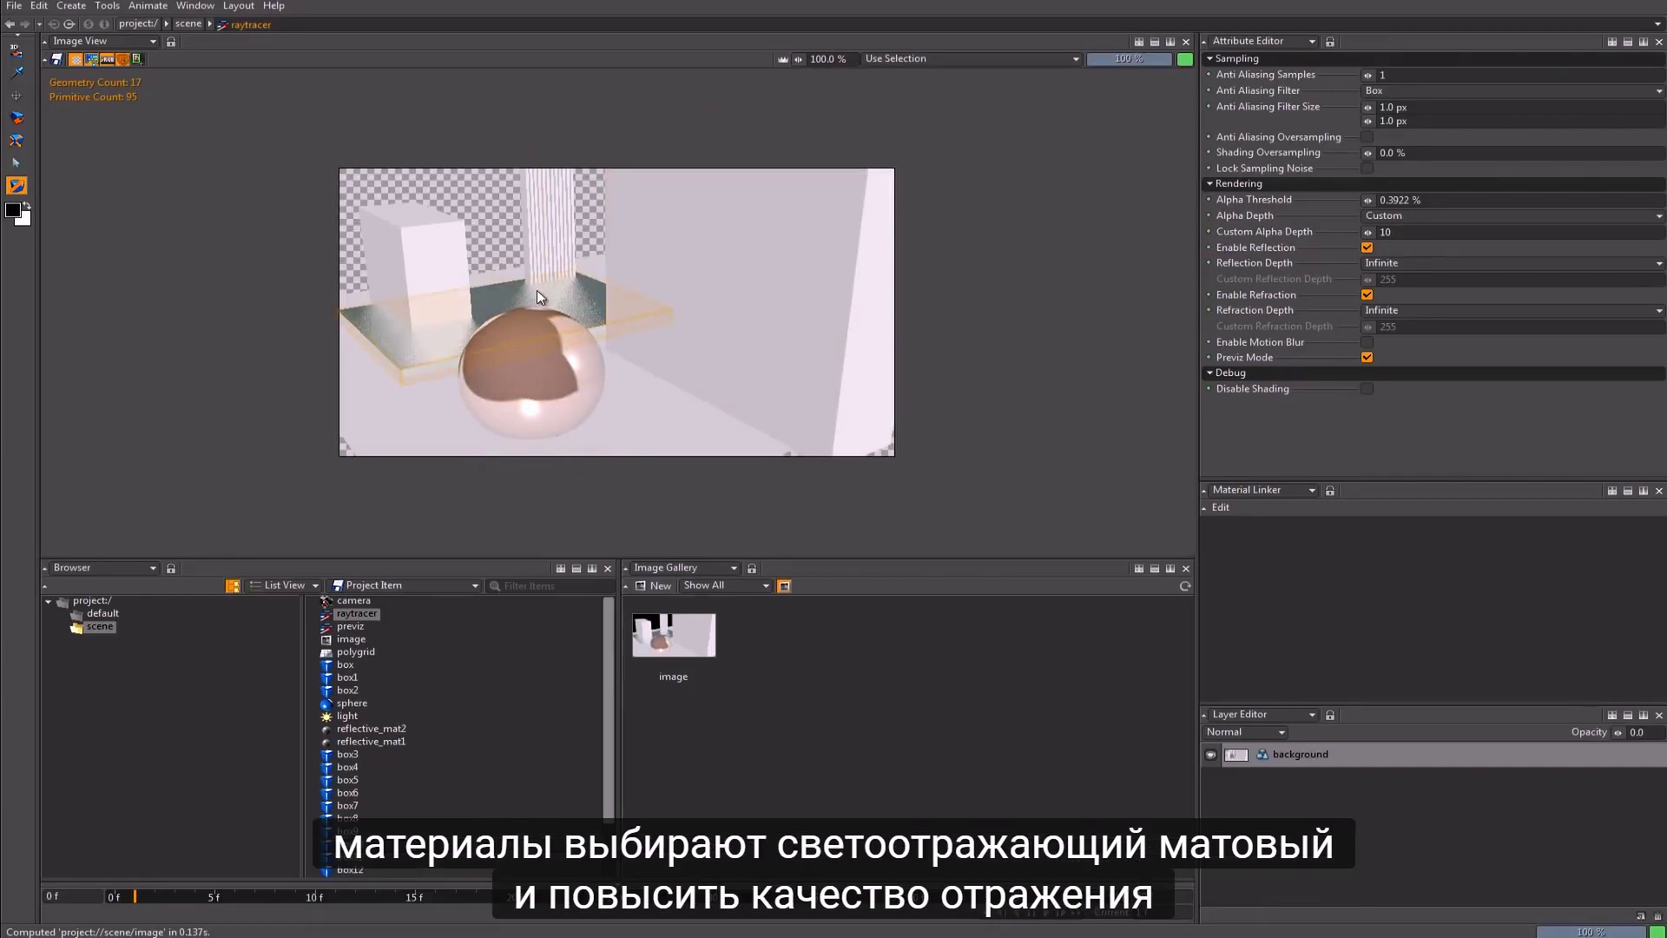
left_click(390, 743)
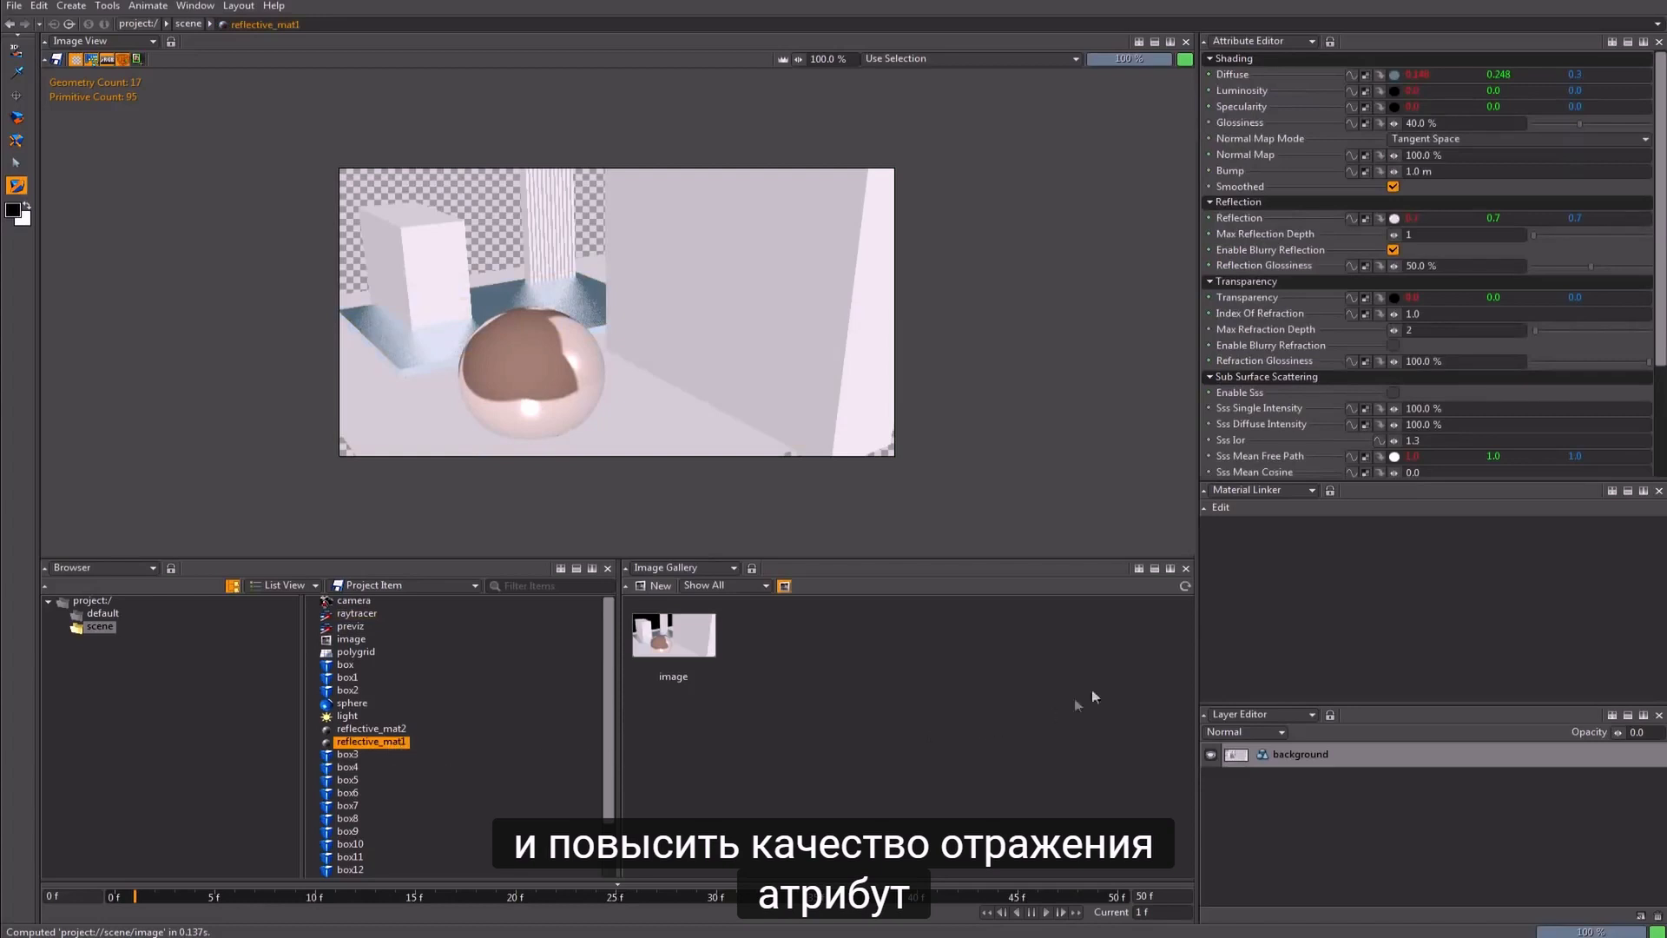
scroll(1432, 264, "down", 3)
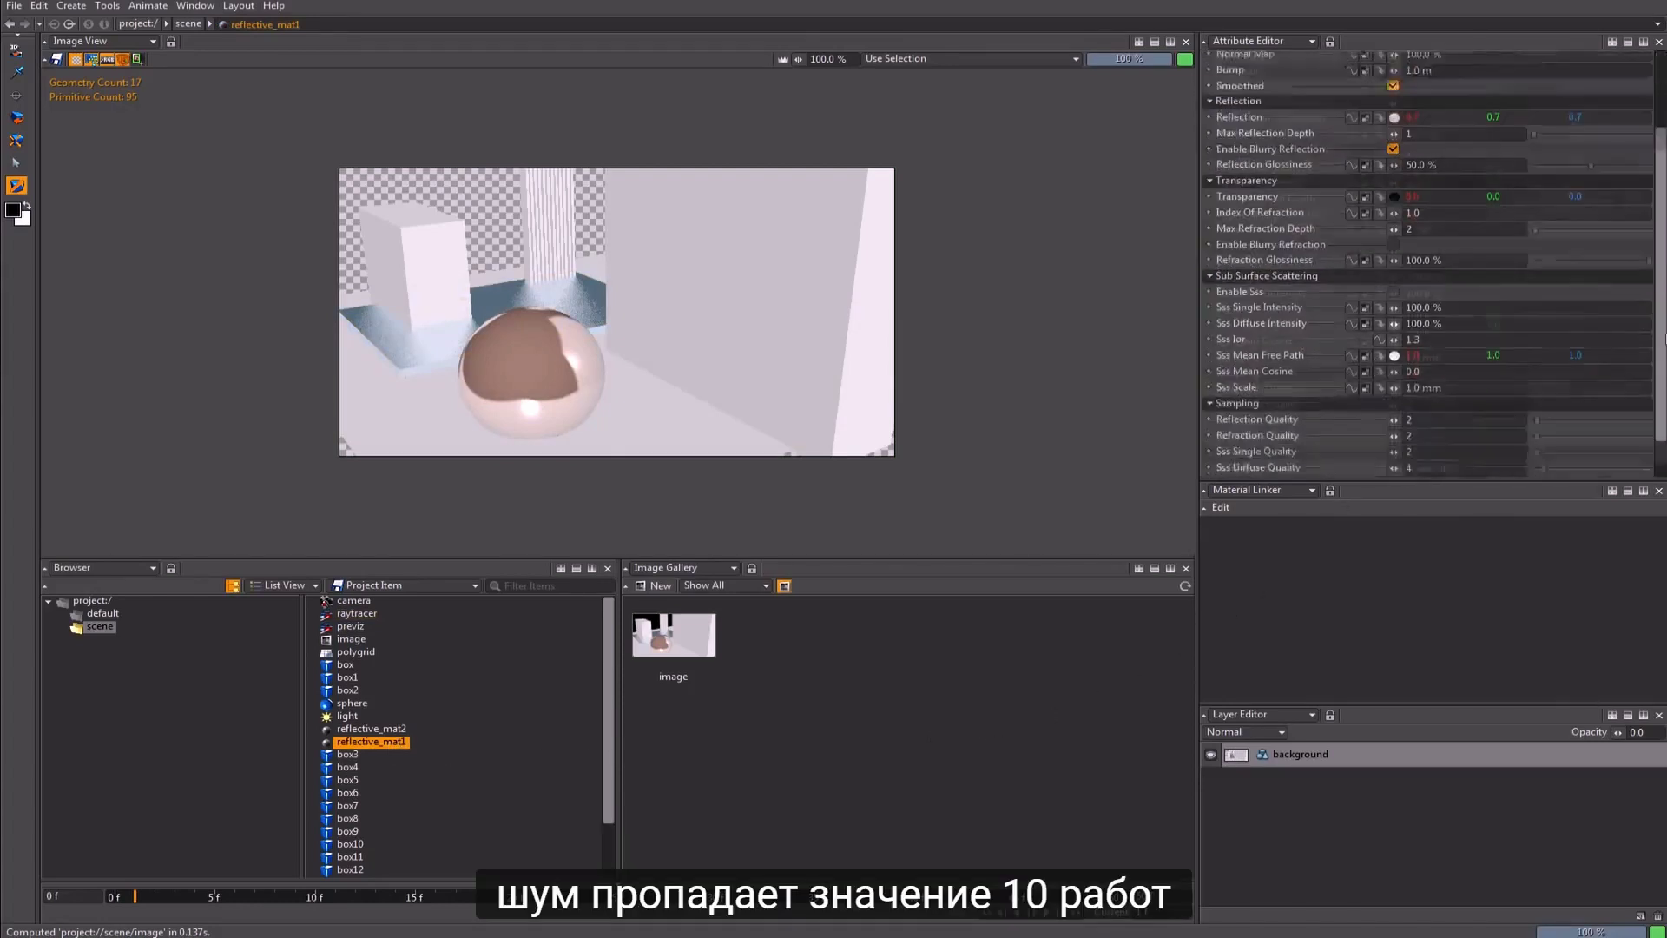
left_click(1482, 388)
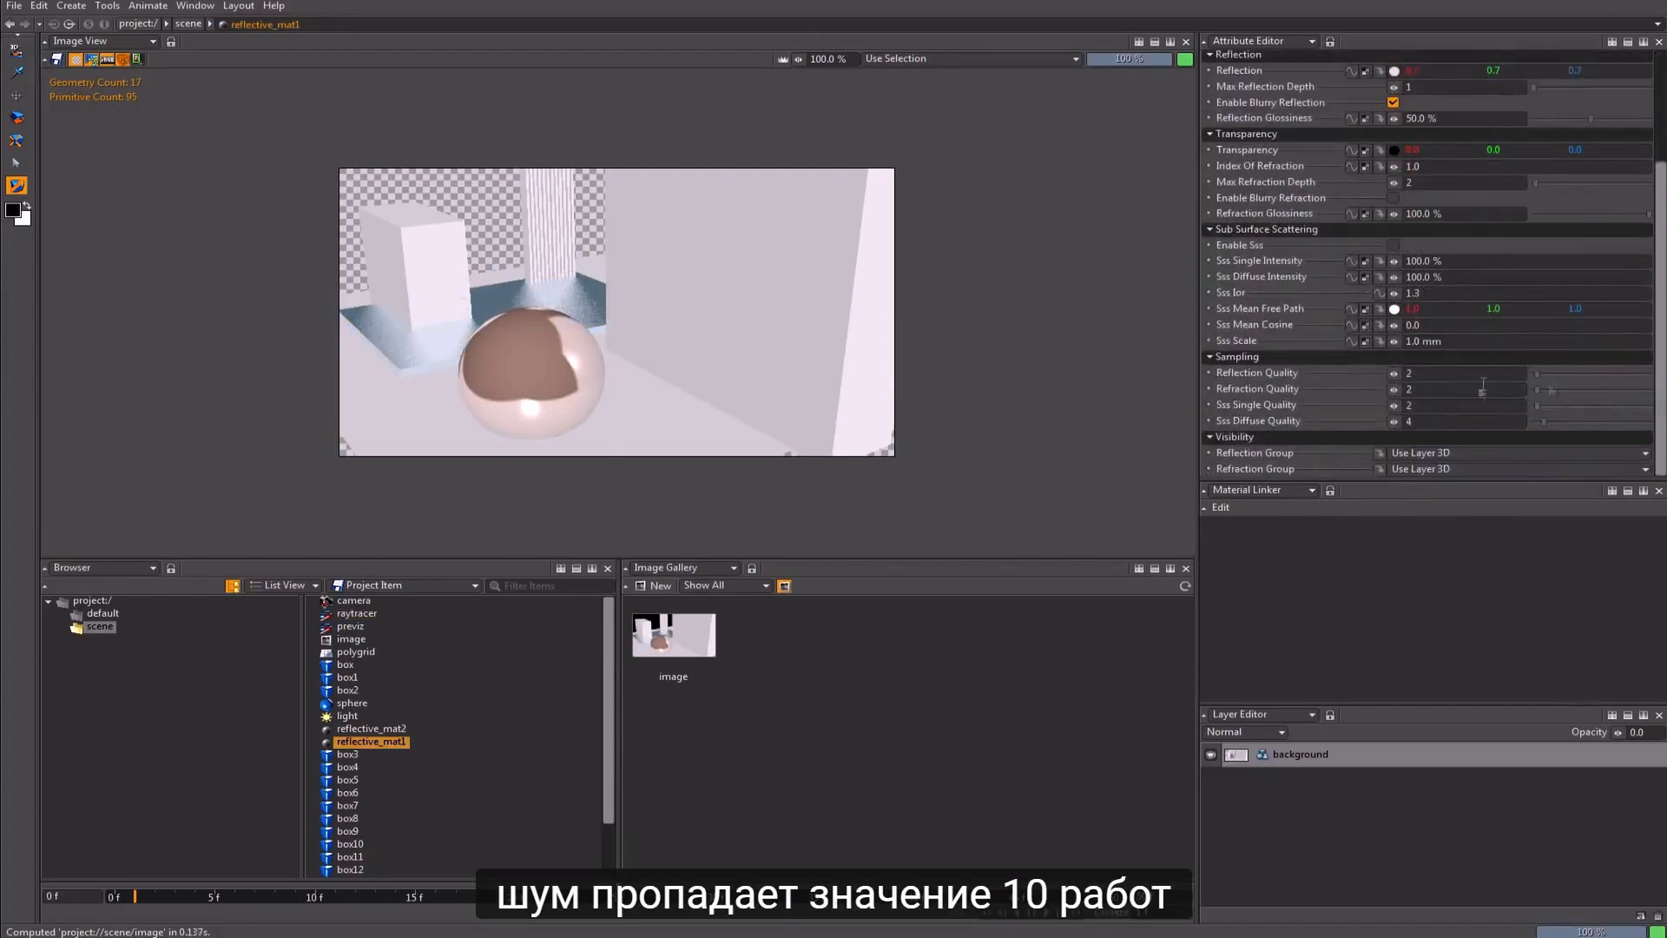
left_click_drag(1537, 373, 1576, 373)
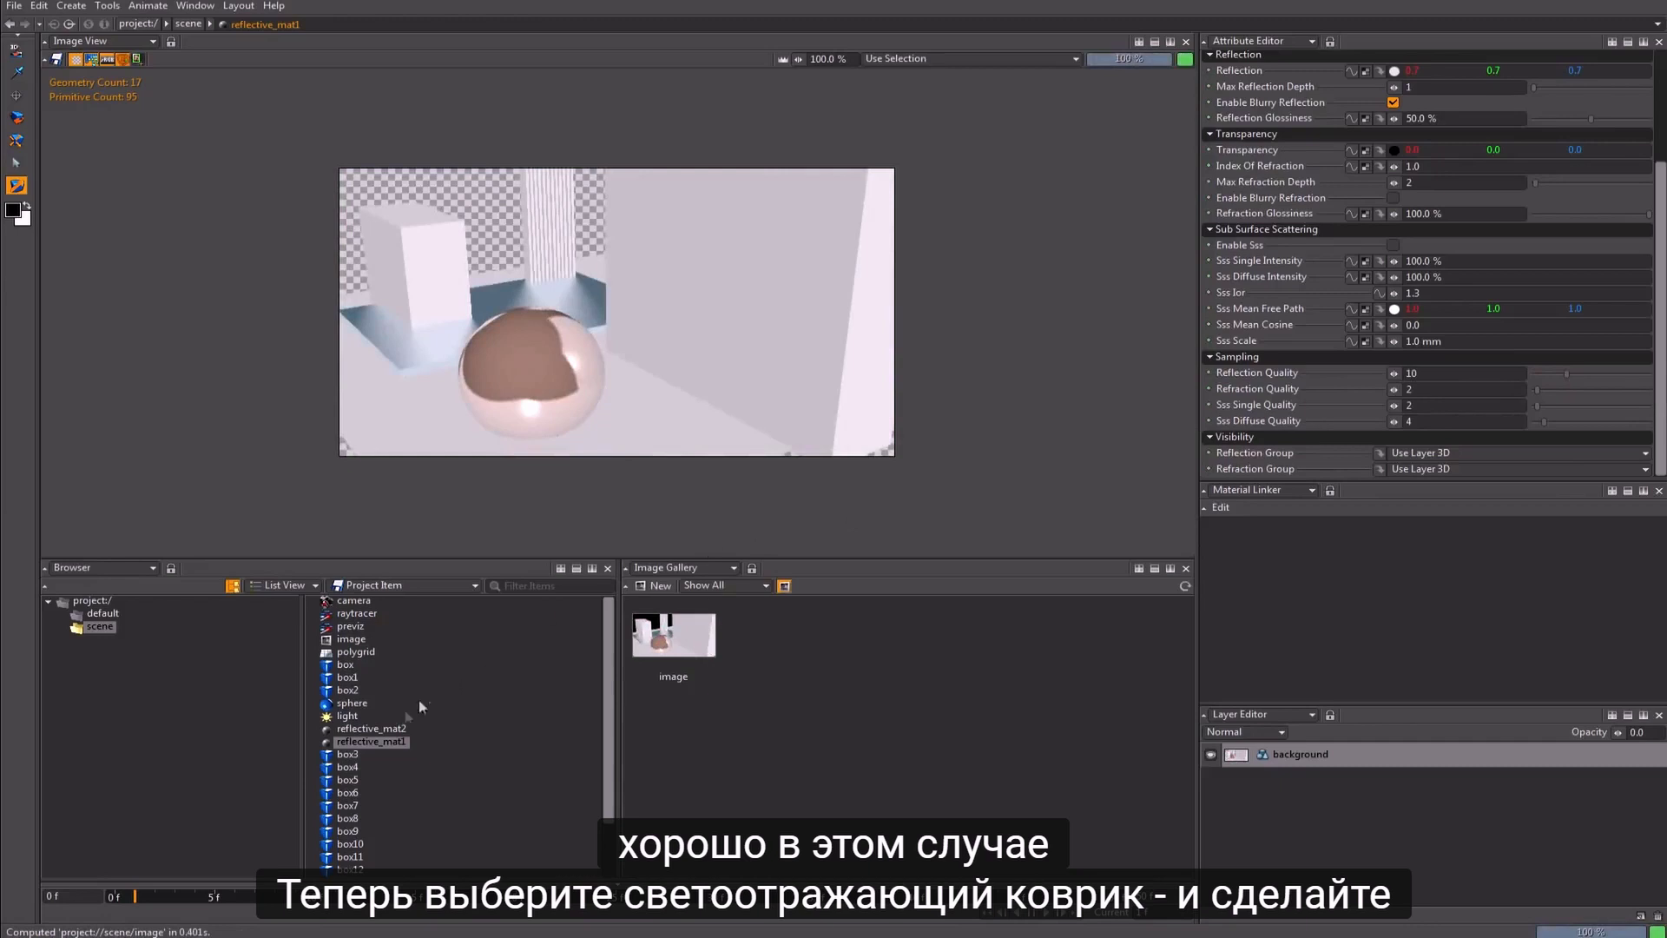
Step: Set the Reflection Quality of reflective_mat2 to 4
left_click(387, 728)
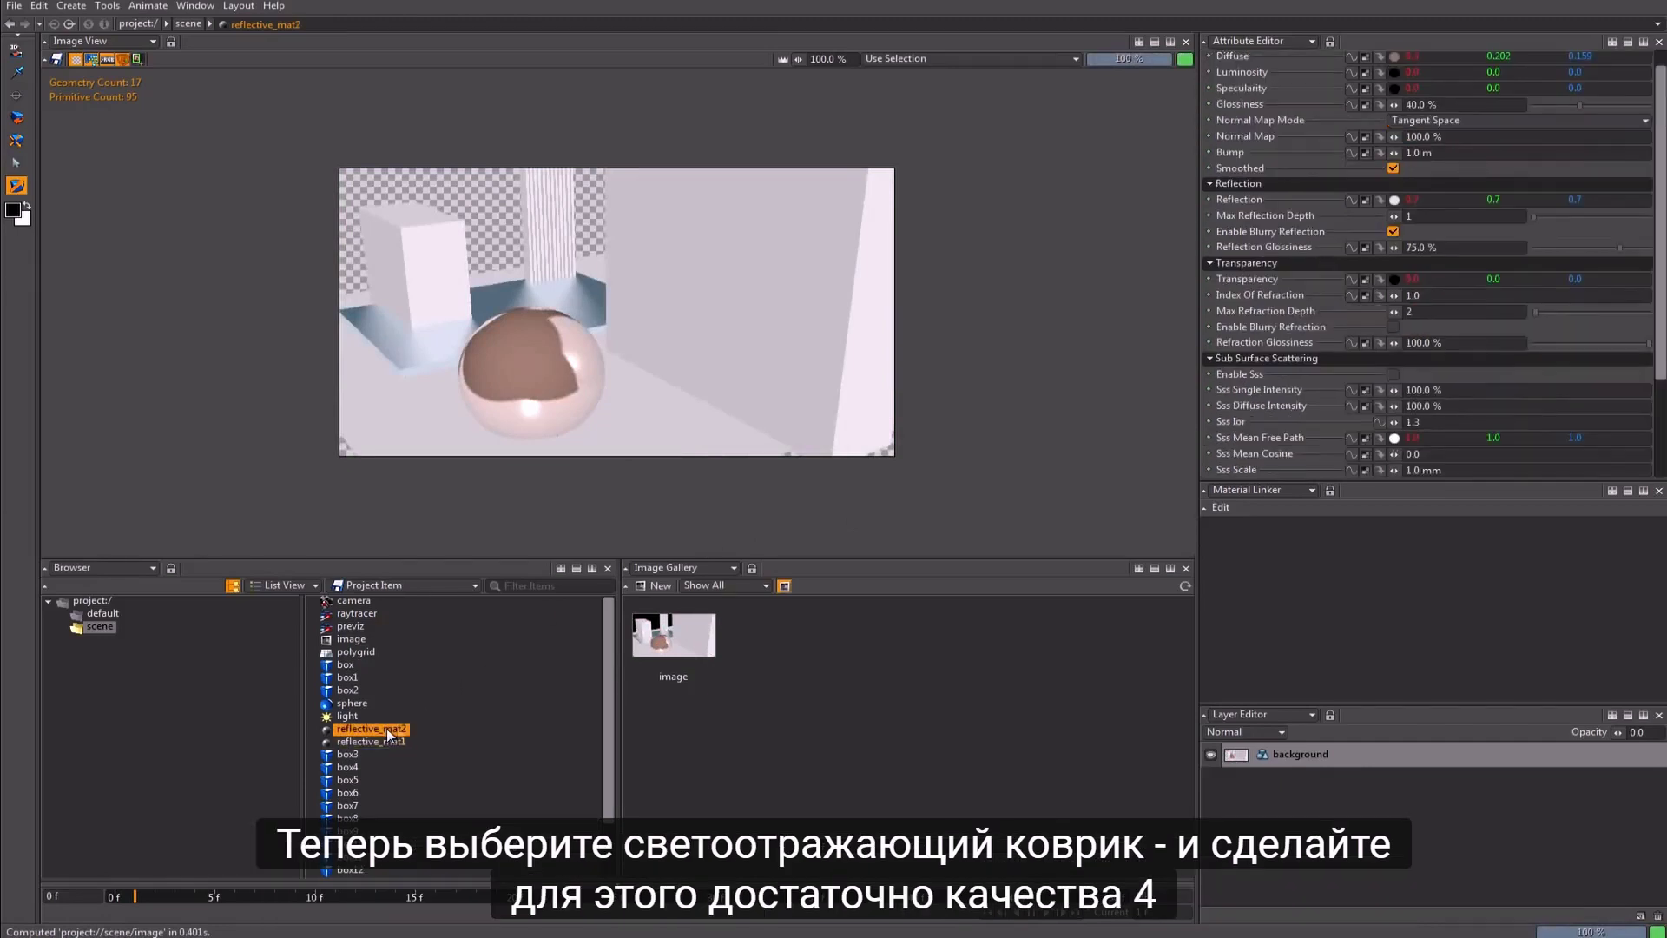
scroll(1624, 390, "down", 3)
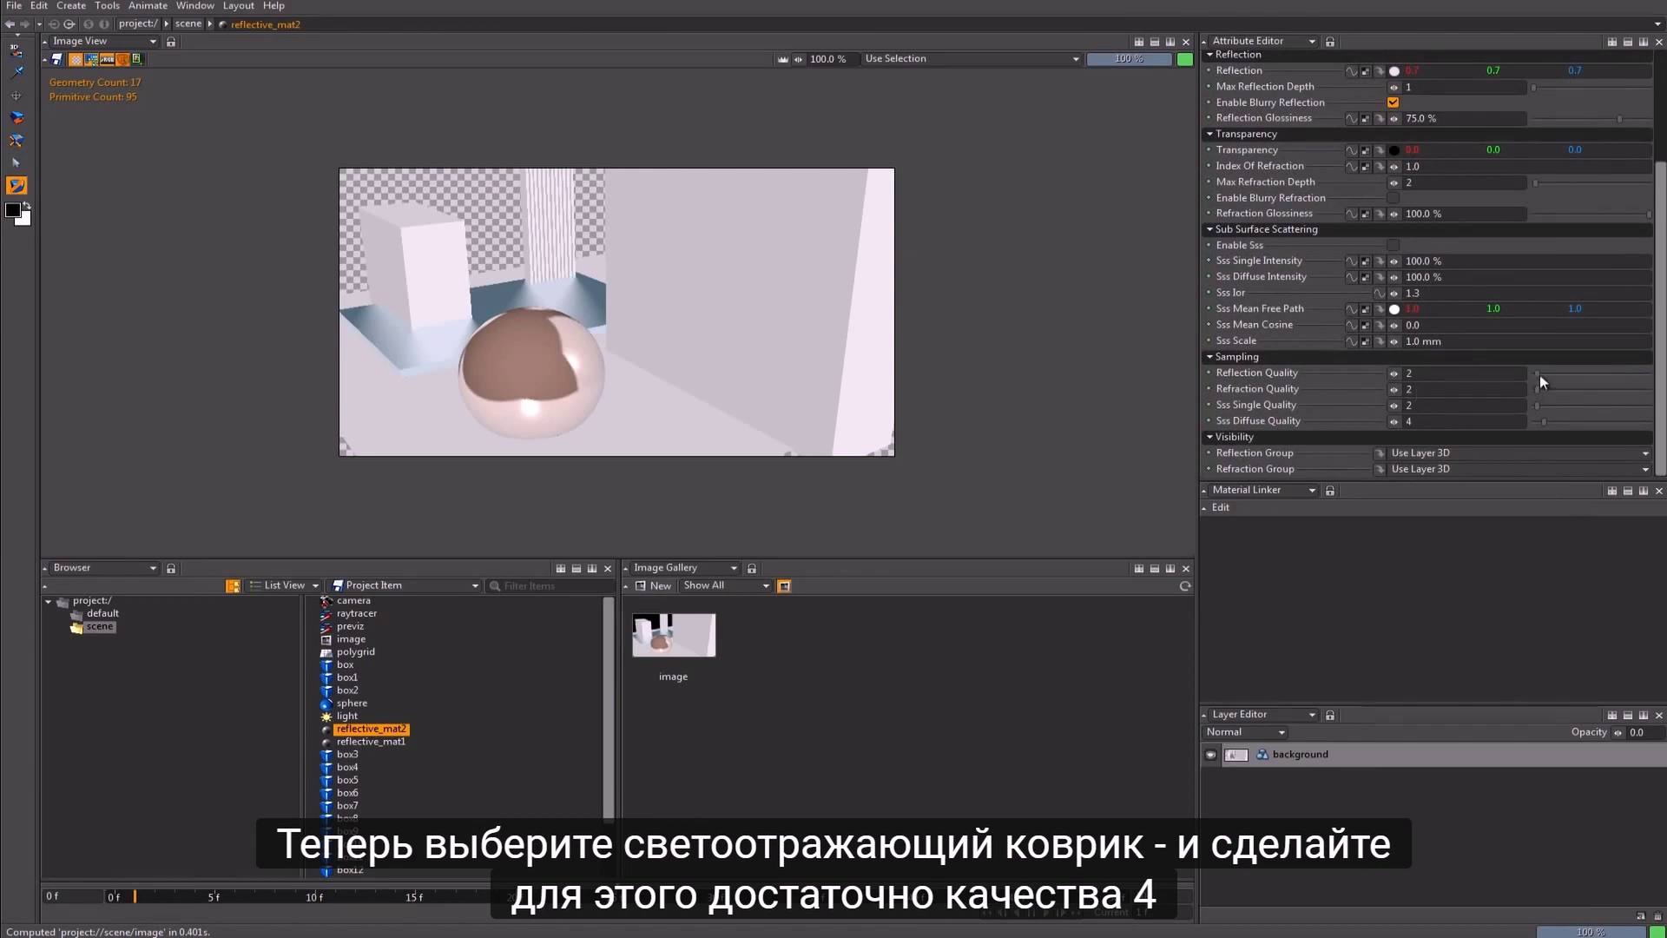
left_click_drag(1540, 373, 1545, 374)
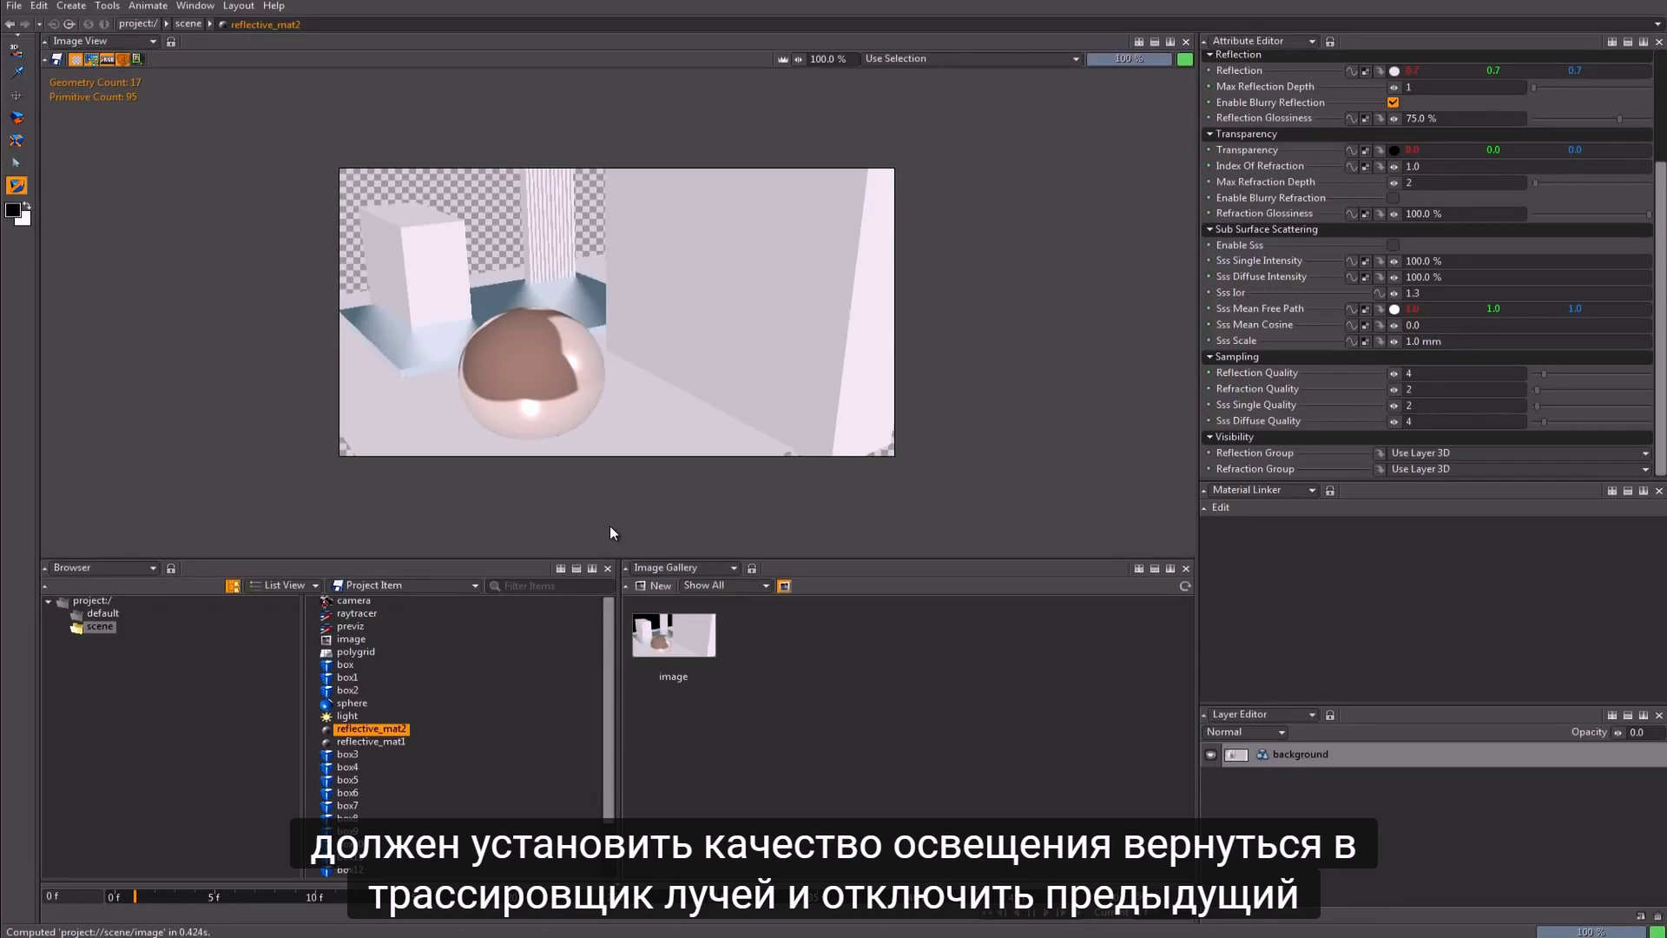
Step: Disable Previz Mode on the raytracer and turn off Affect Diffuse on gi_monte_carlo
left_click(365, 619)
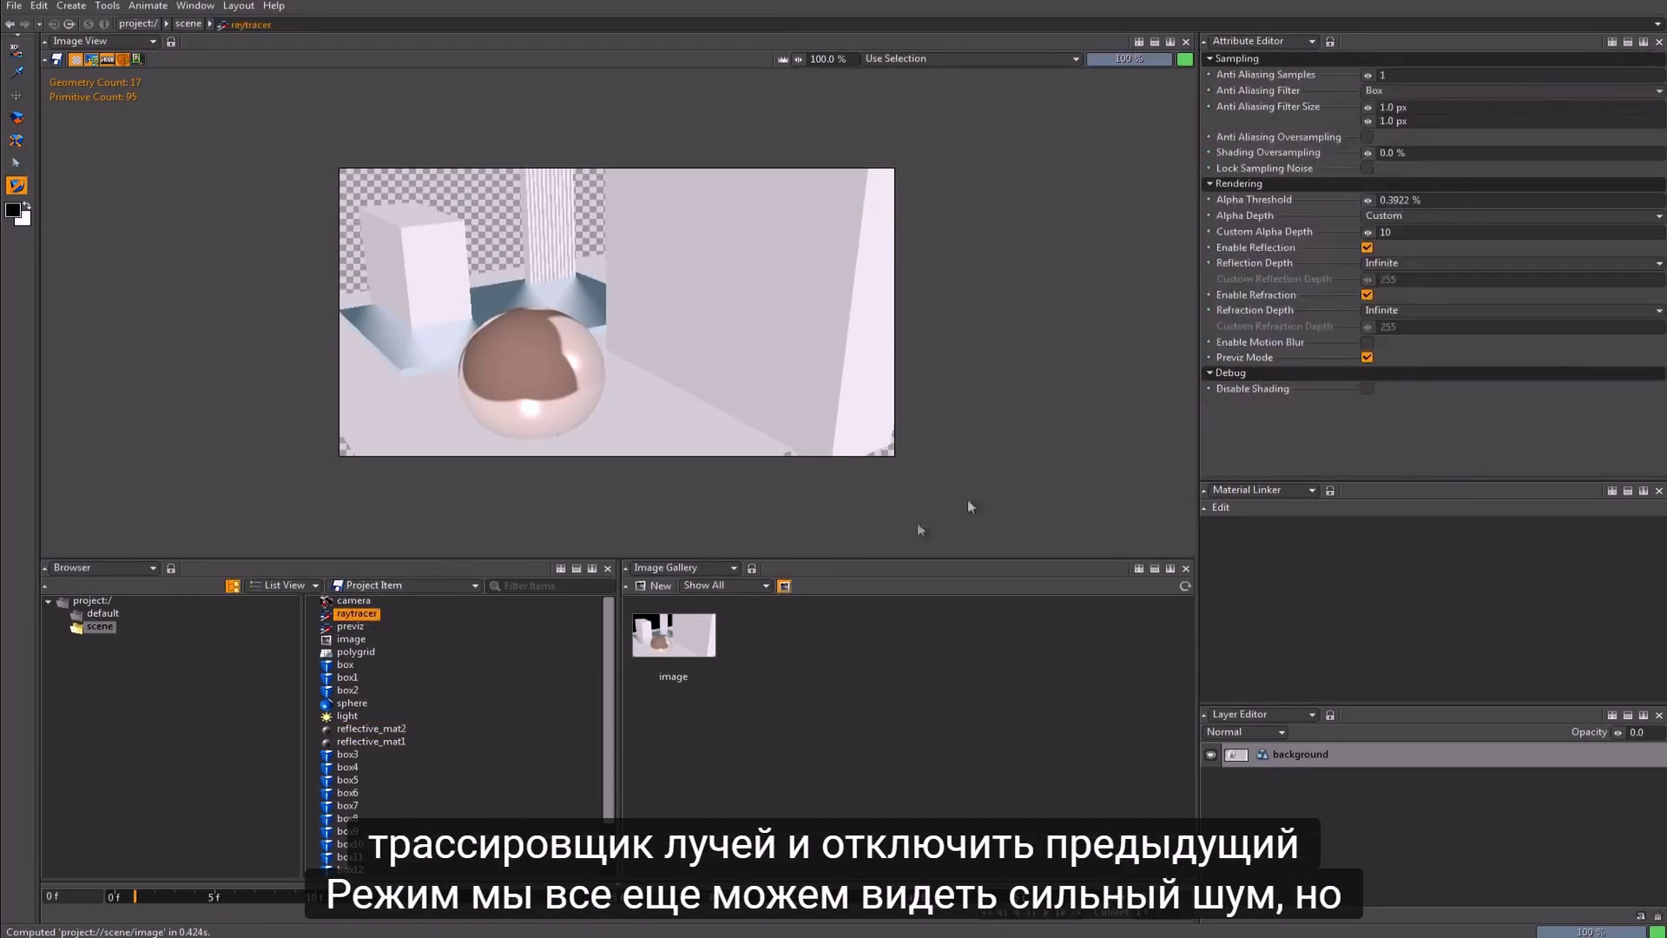
left_click(1367, 357)
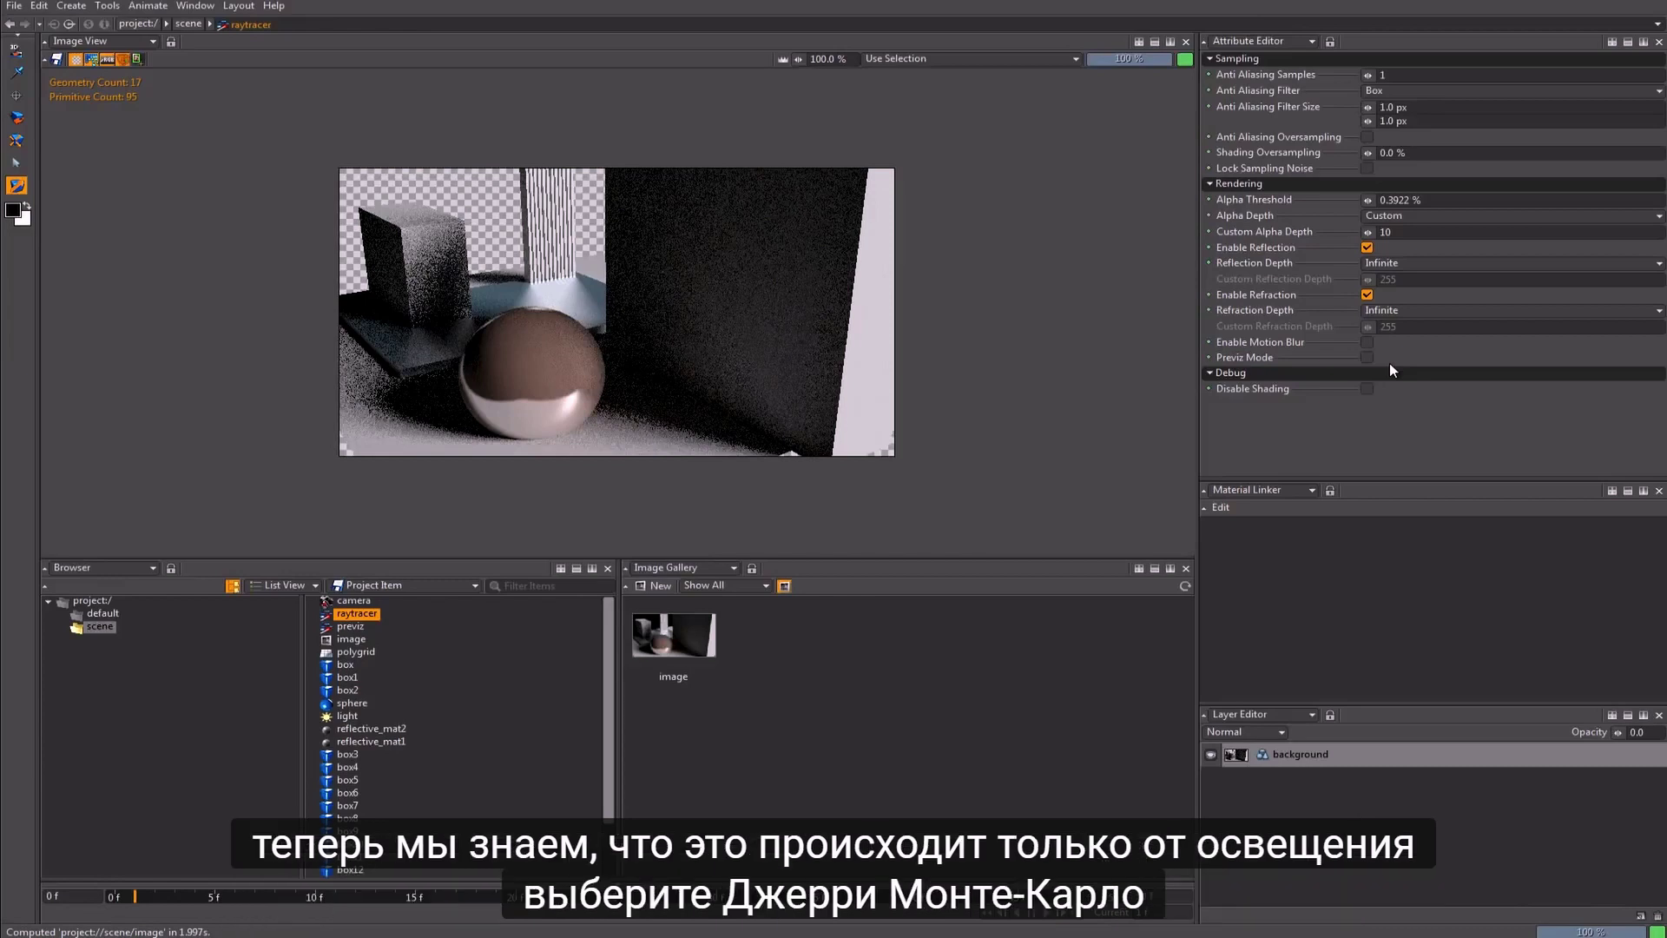
left_click(529, 690)
scroll(487, 721, "down", 2)
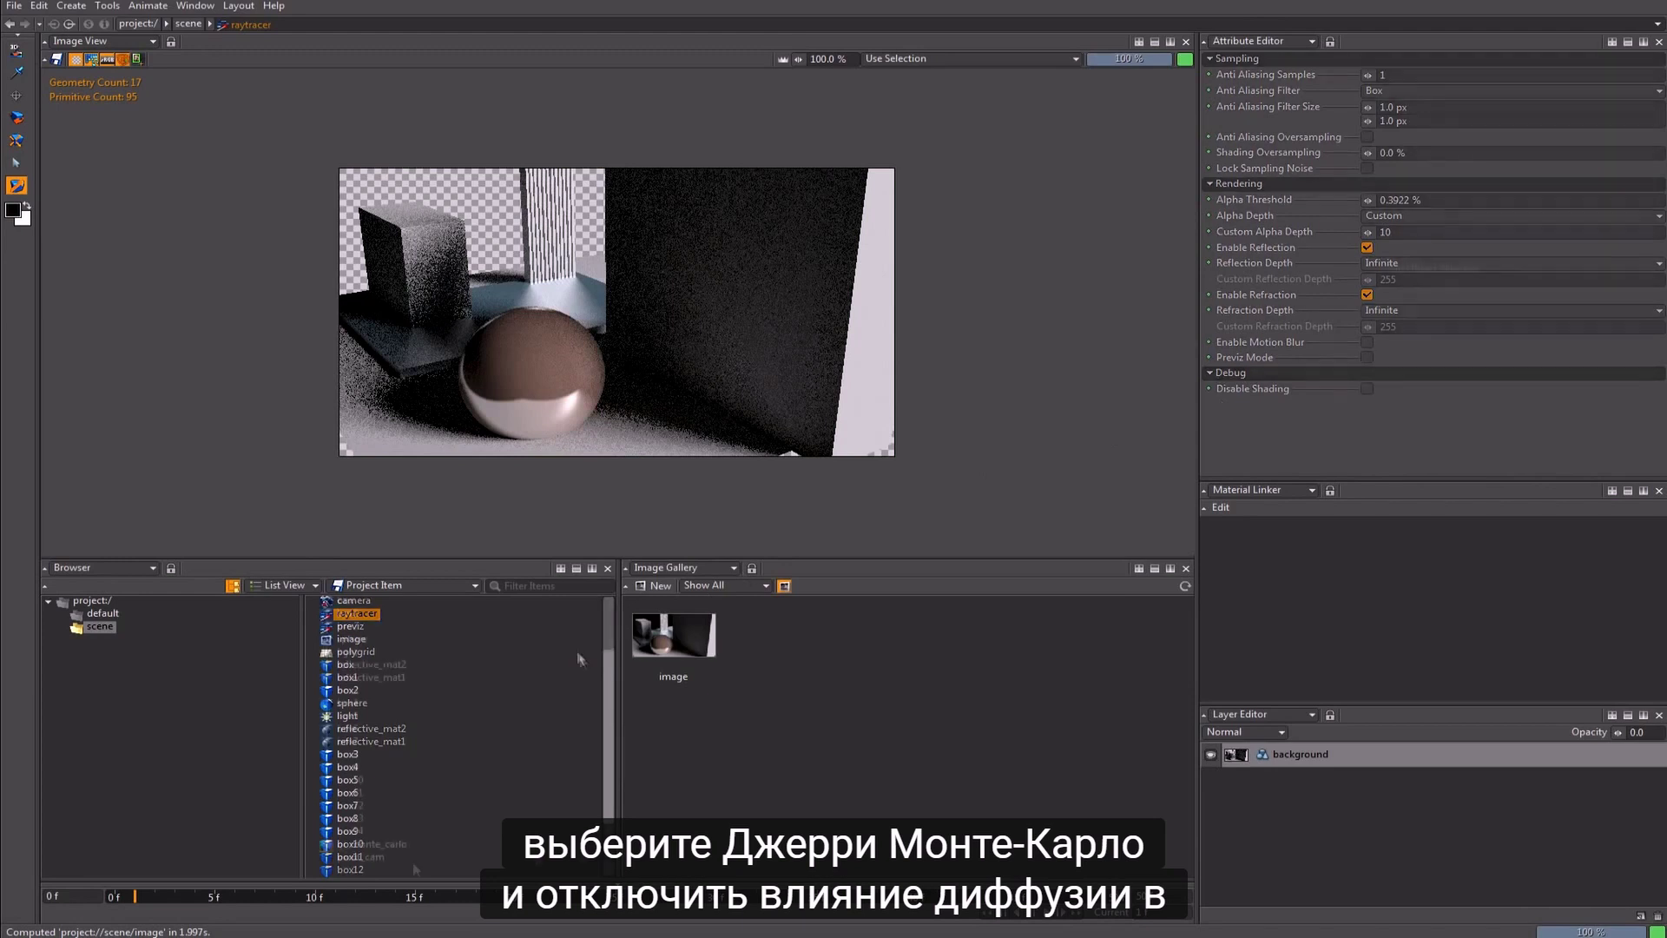
left_click(356, 844)
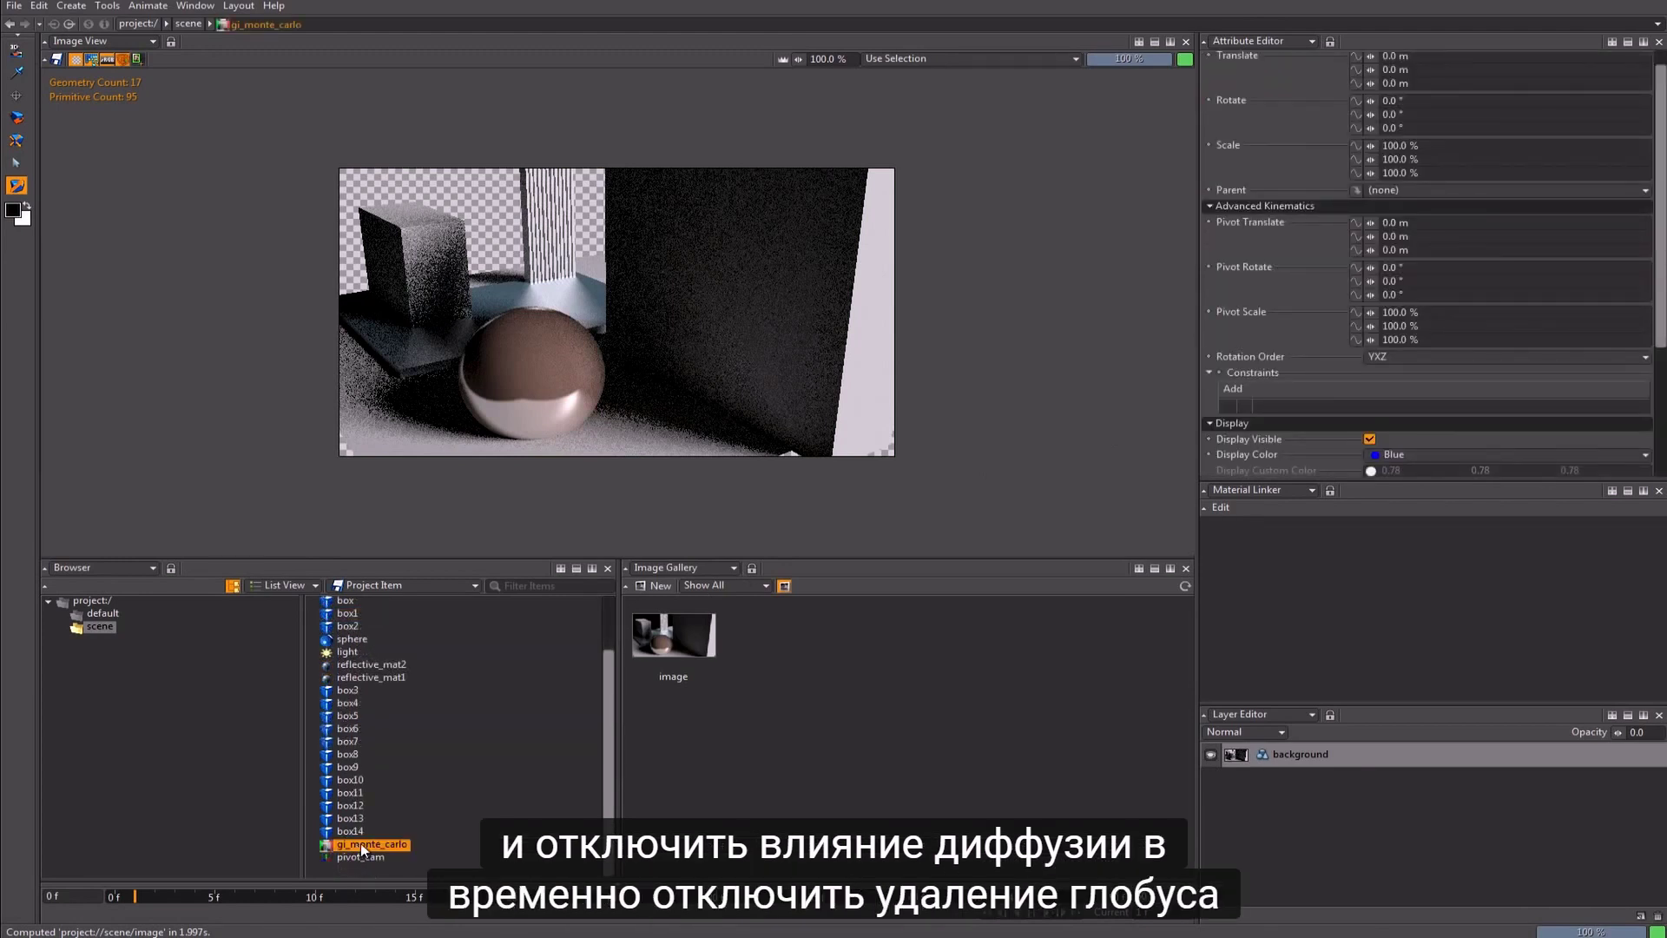
scroll(1634, 341, "down", 3)
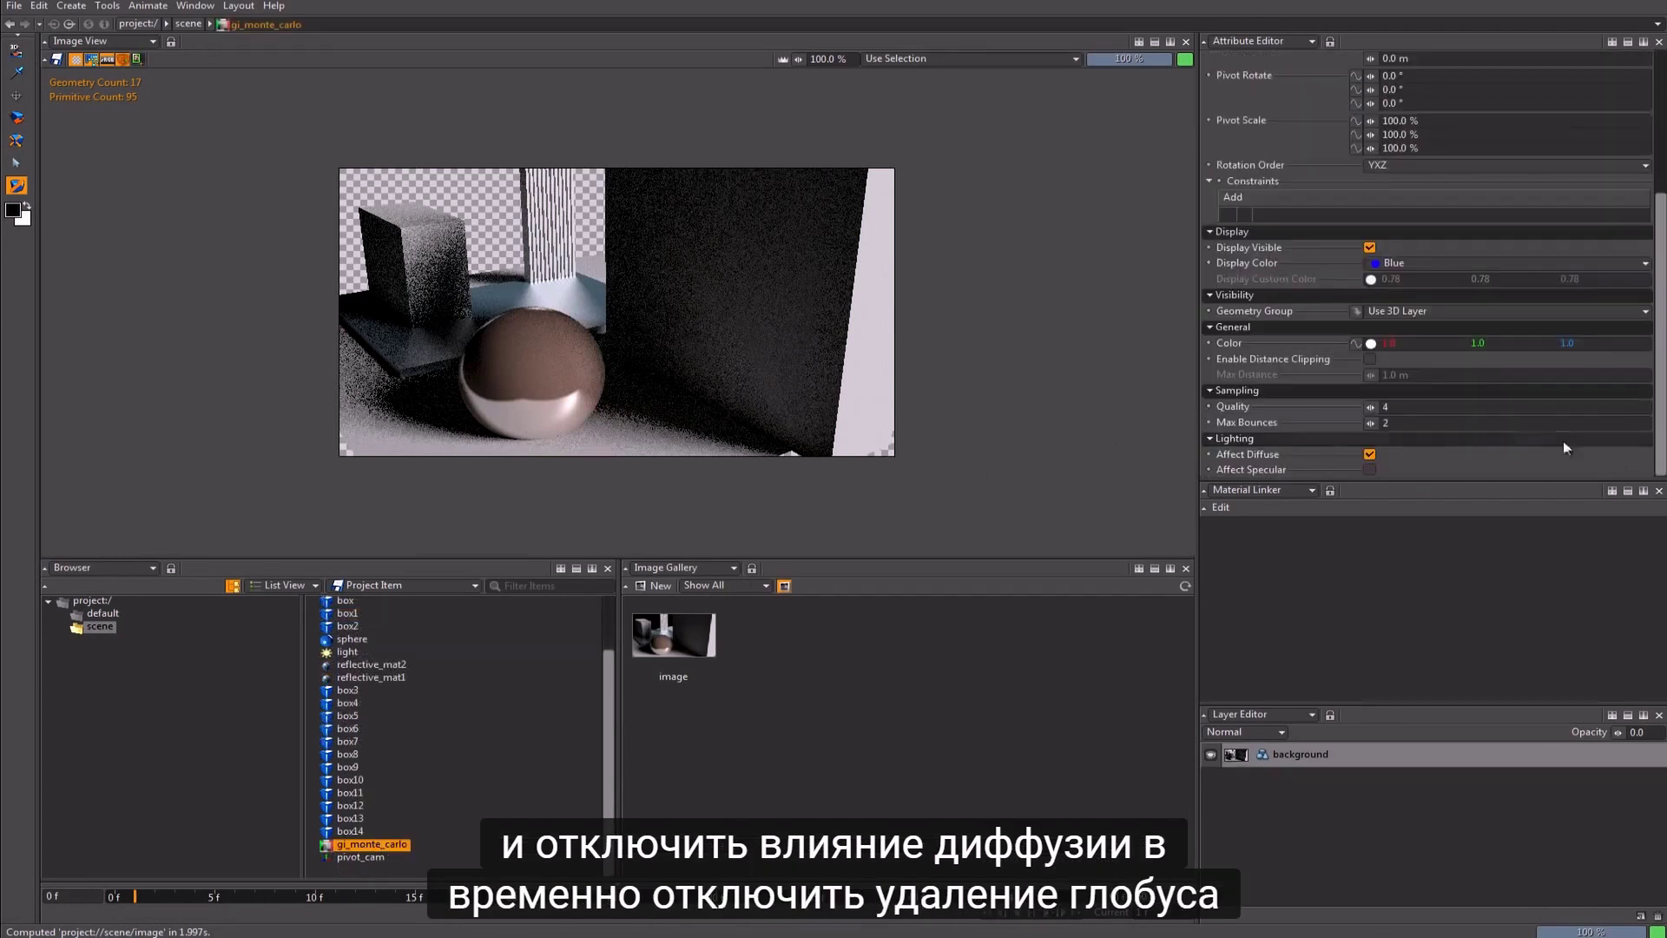
left_click(1368, 455)
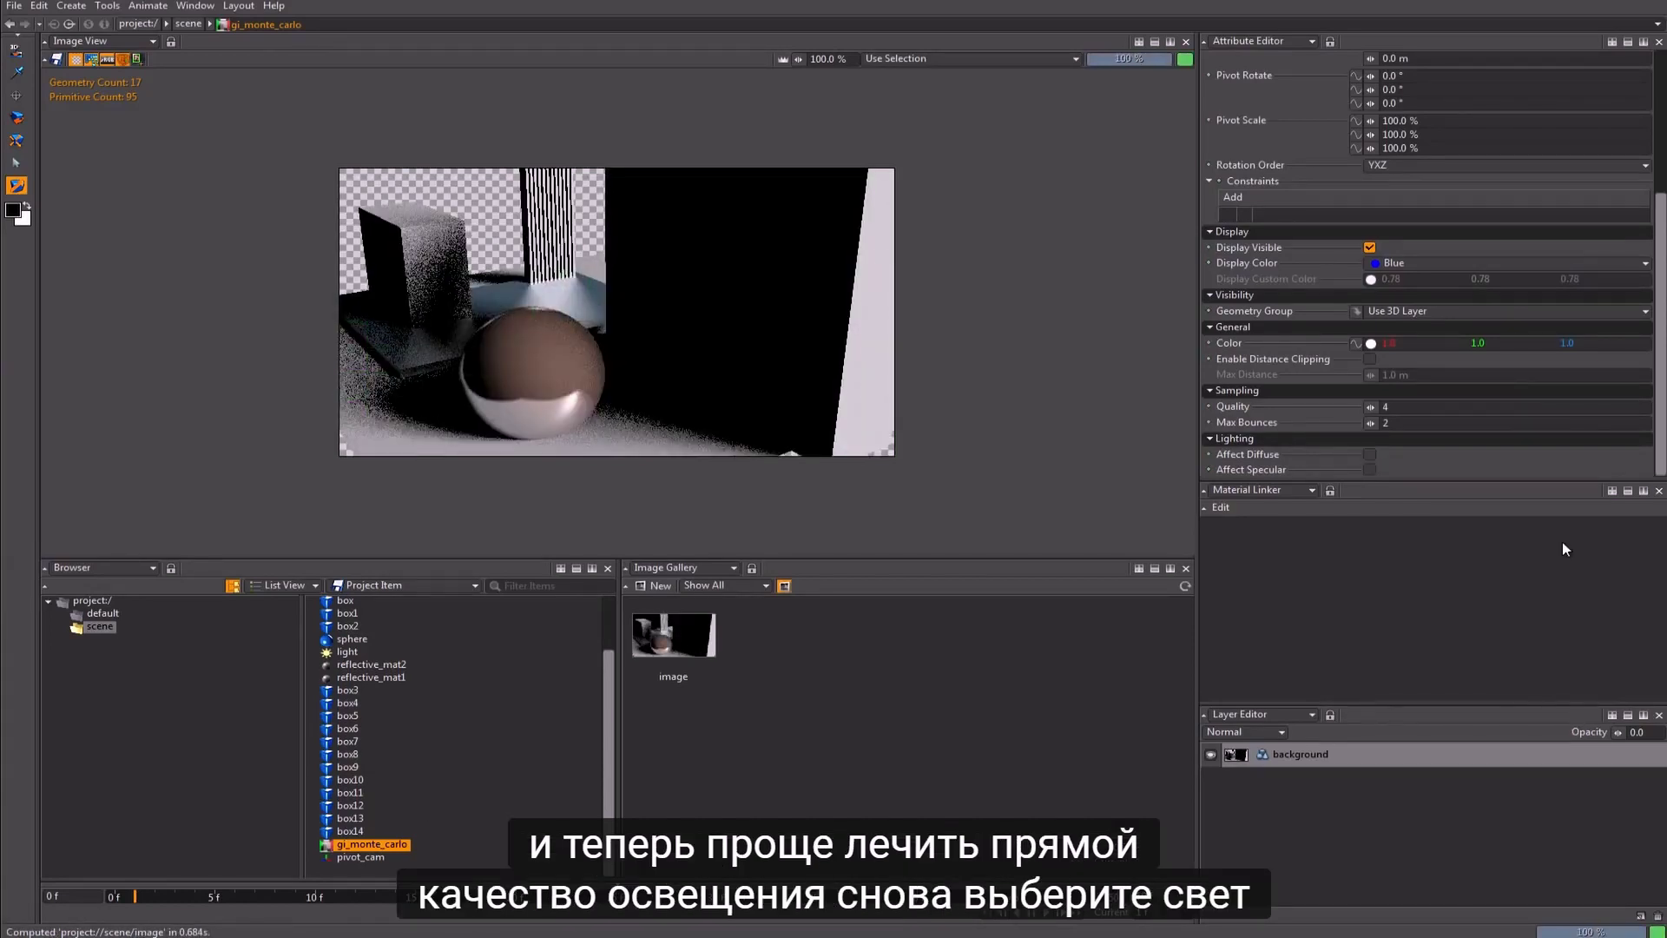
Step: Raise the sampling Quality of the scene's light to 14
left_click(349, 653)
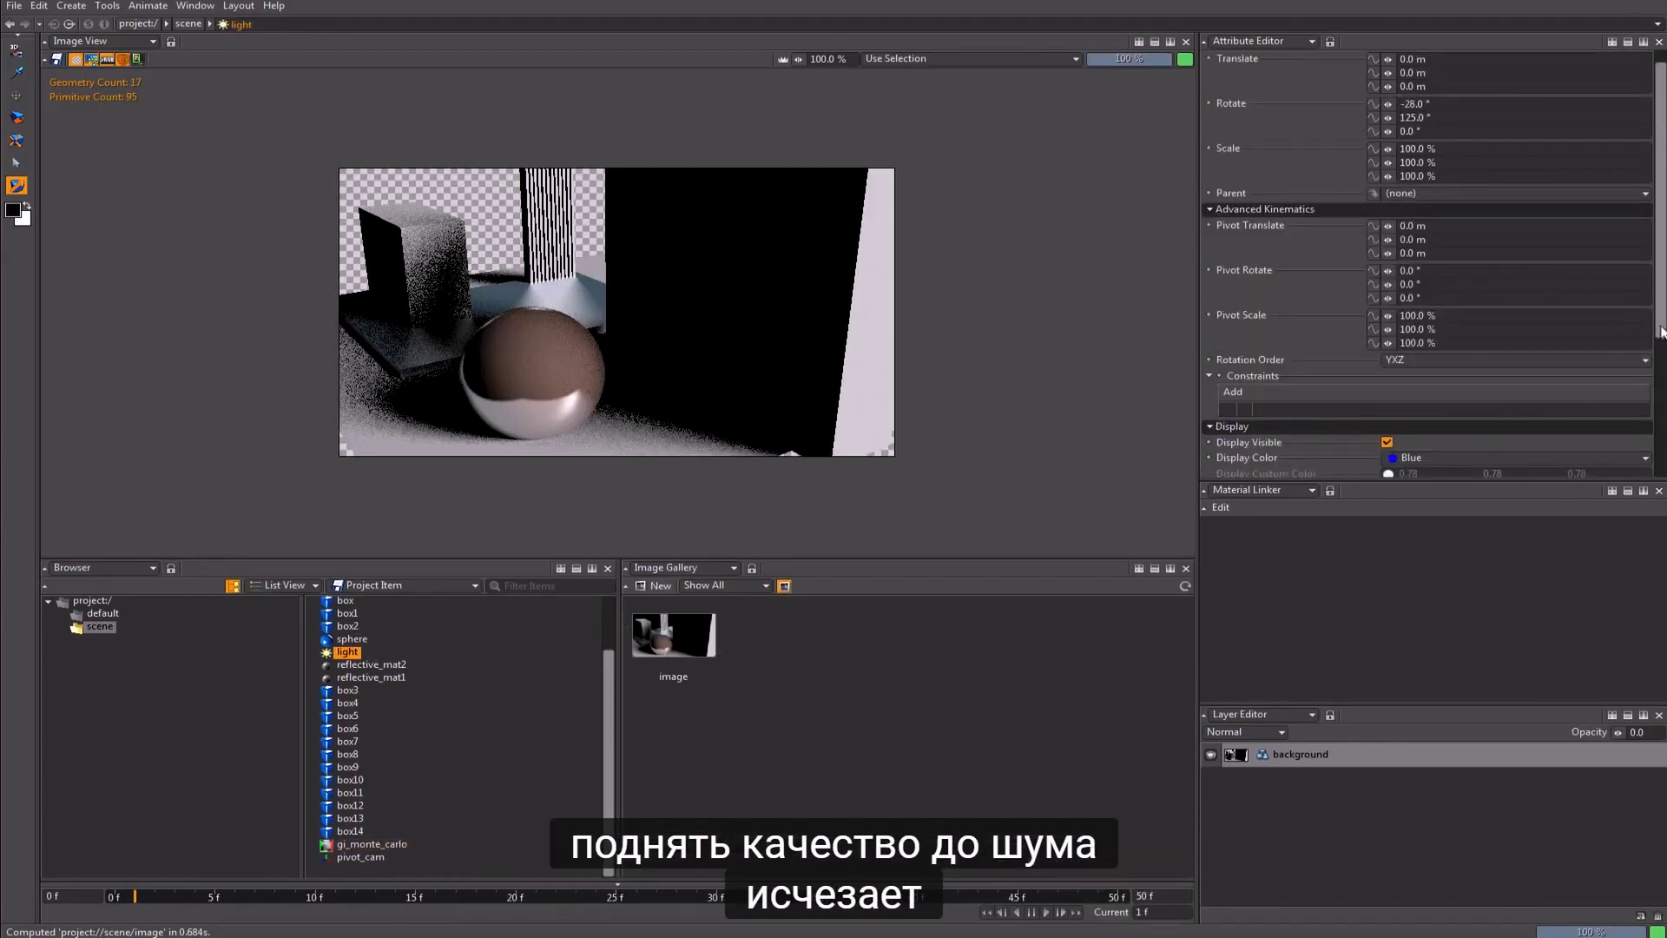
left_click_drag(1662, 333, 1662, 471)
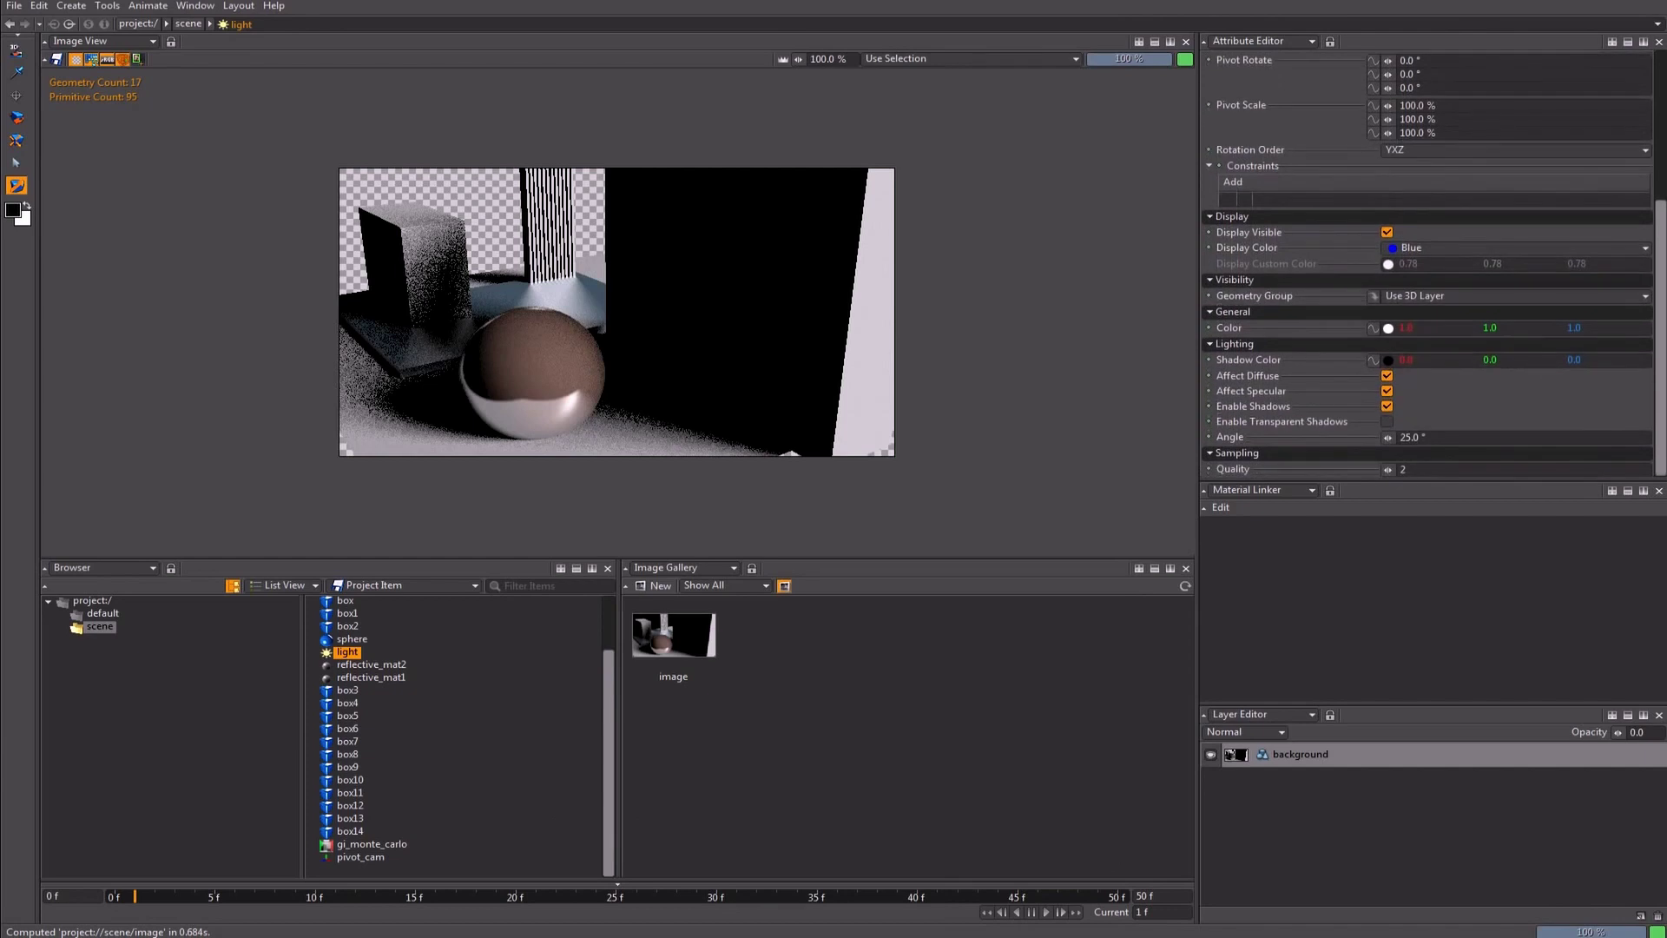
left_click_drag(1389, 471, 1375, 470)
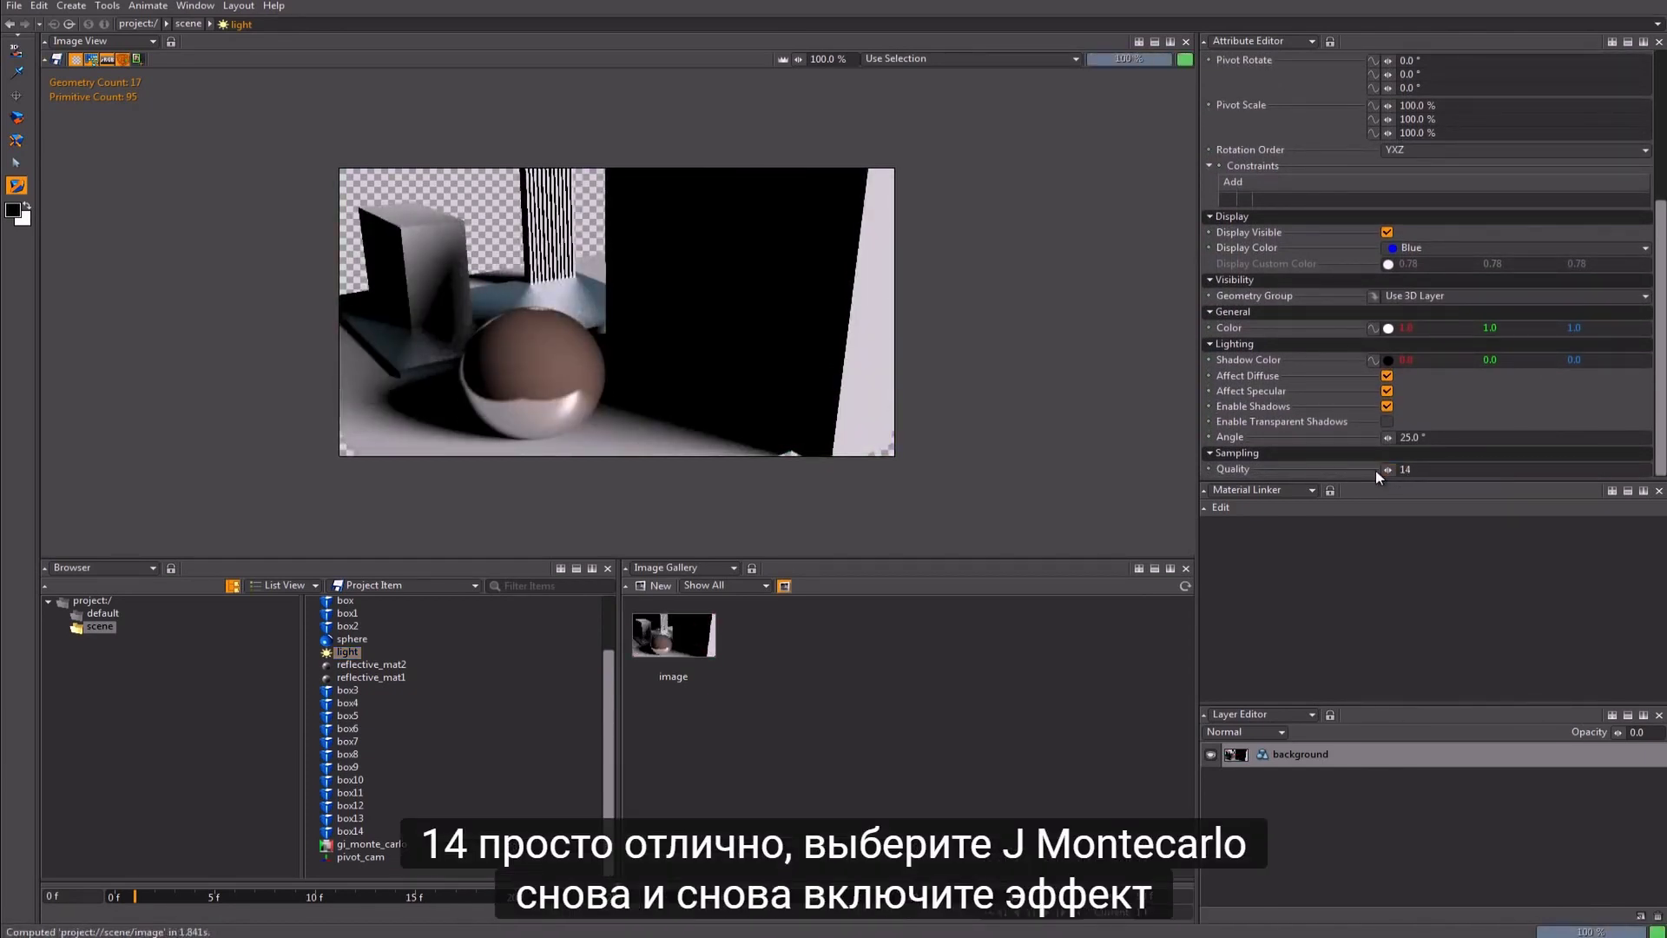
Step: Turn Affect Diffuse back on for gi_monte_carlo and set its sampling Quality to 24
left_click(373, 845)
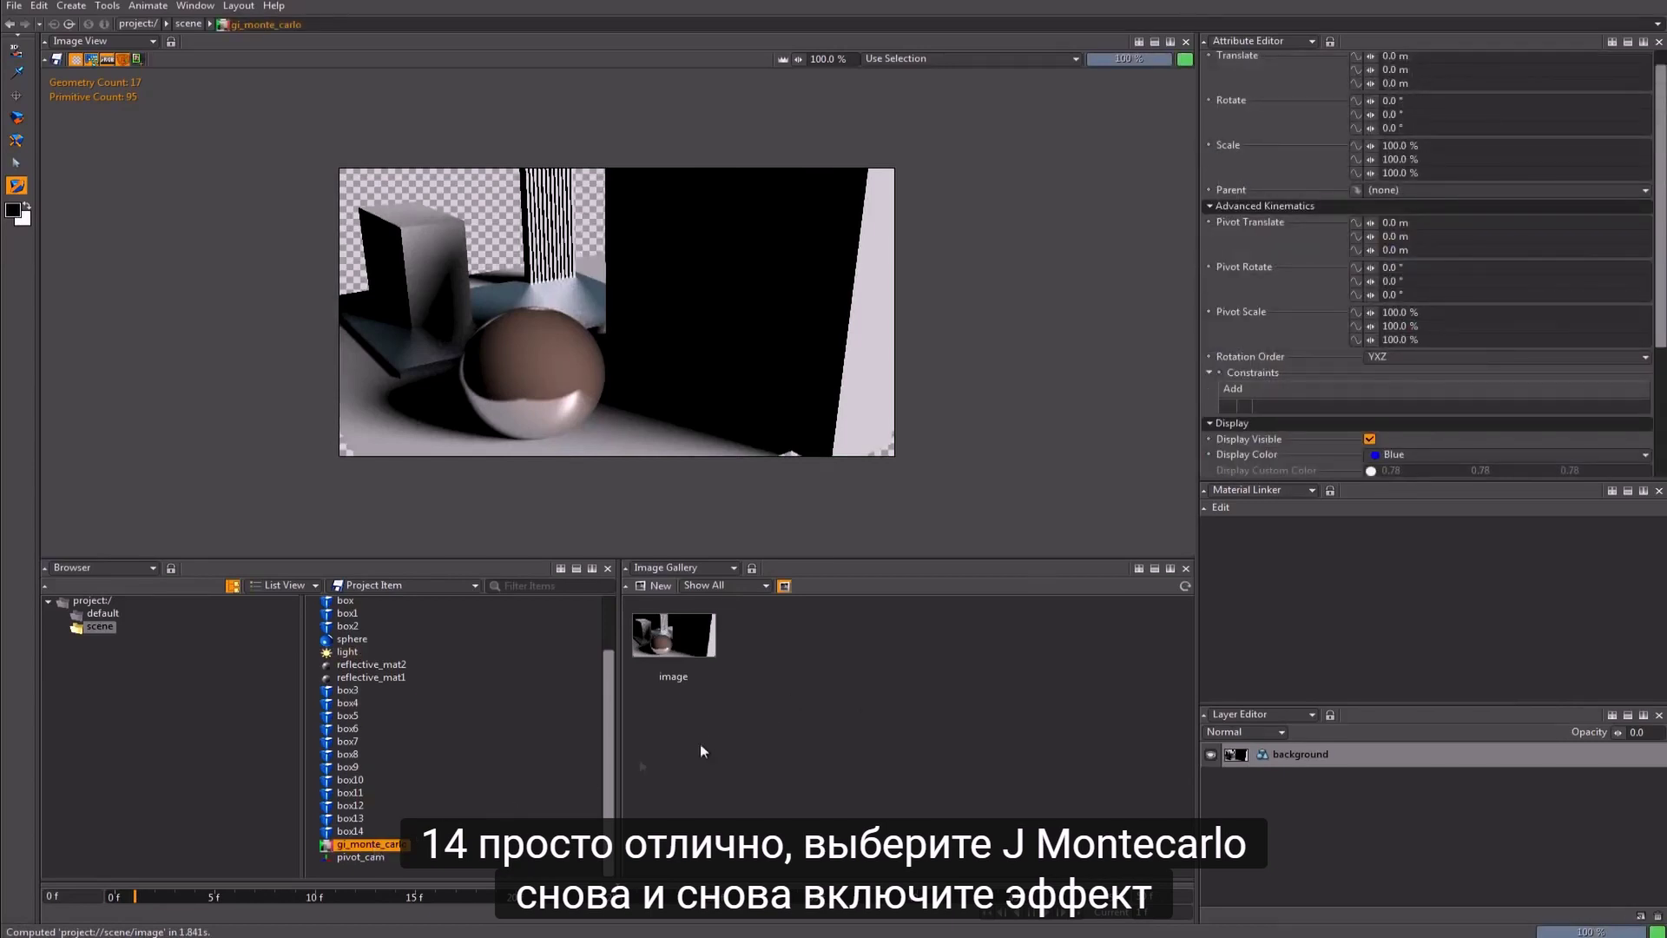
scroll(1433, 347, "down", 4)
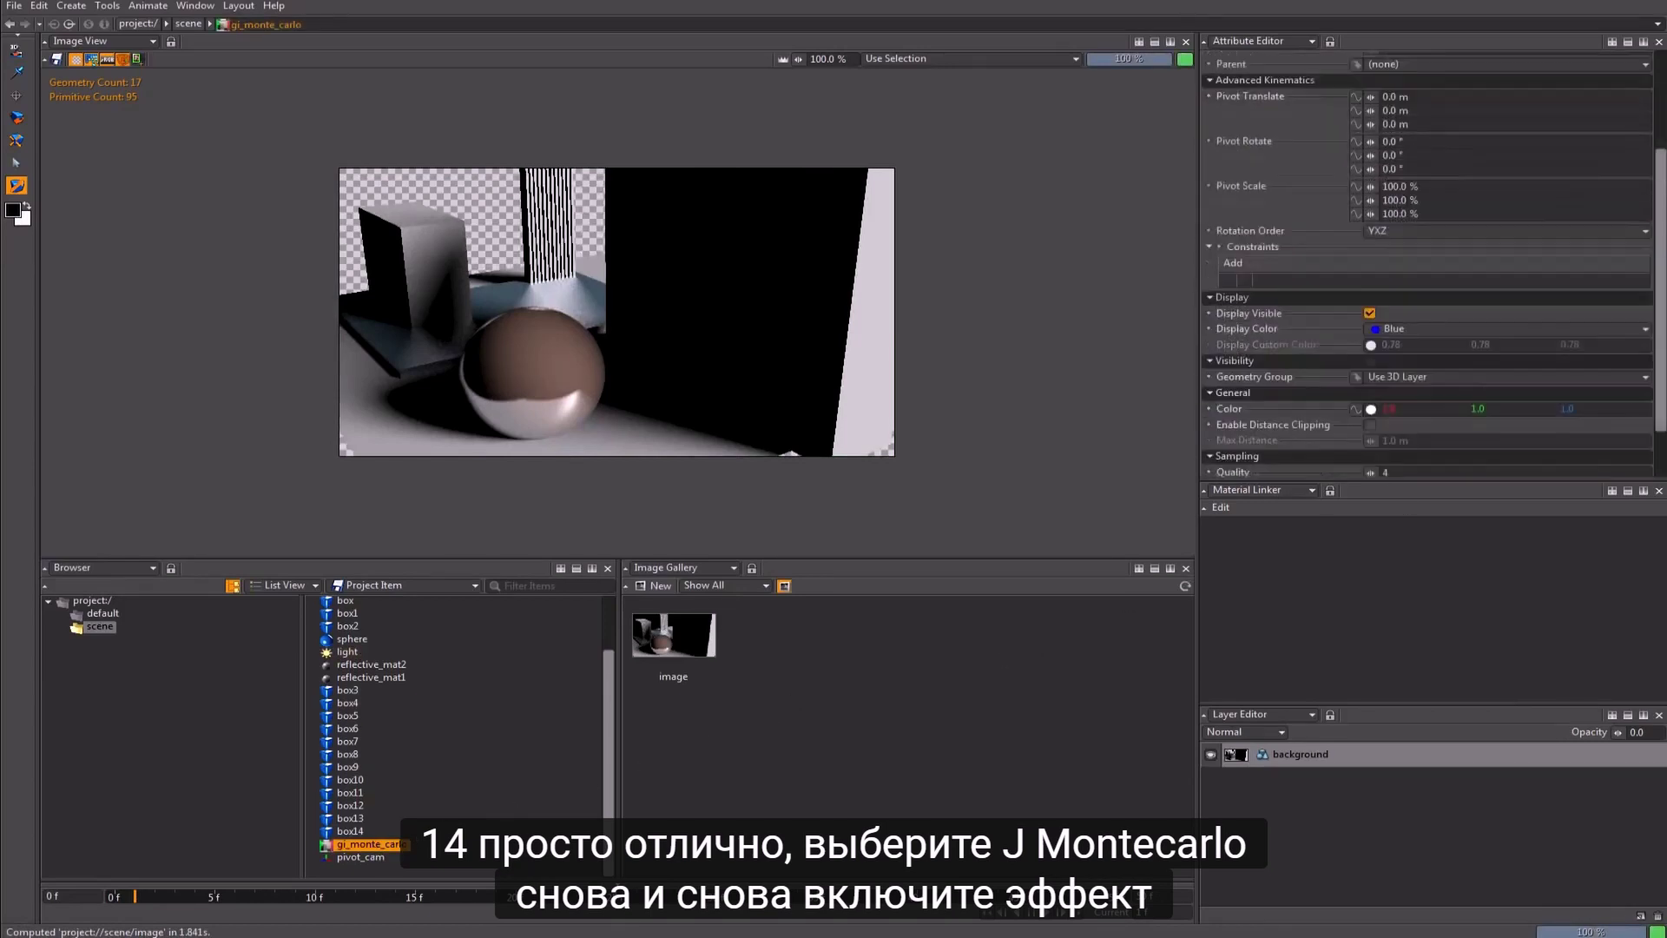
left_click(1370, 454)
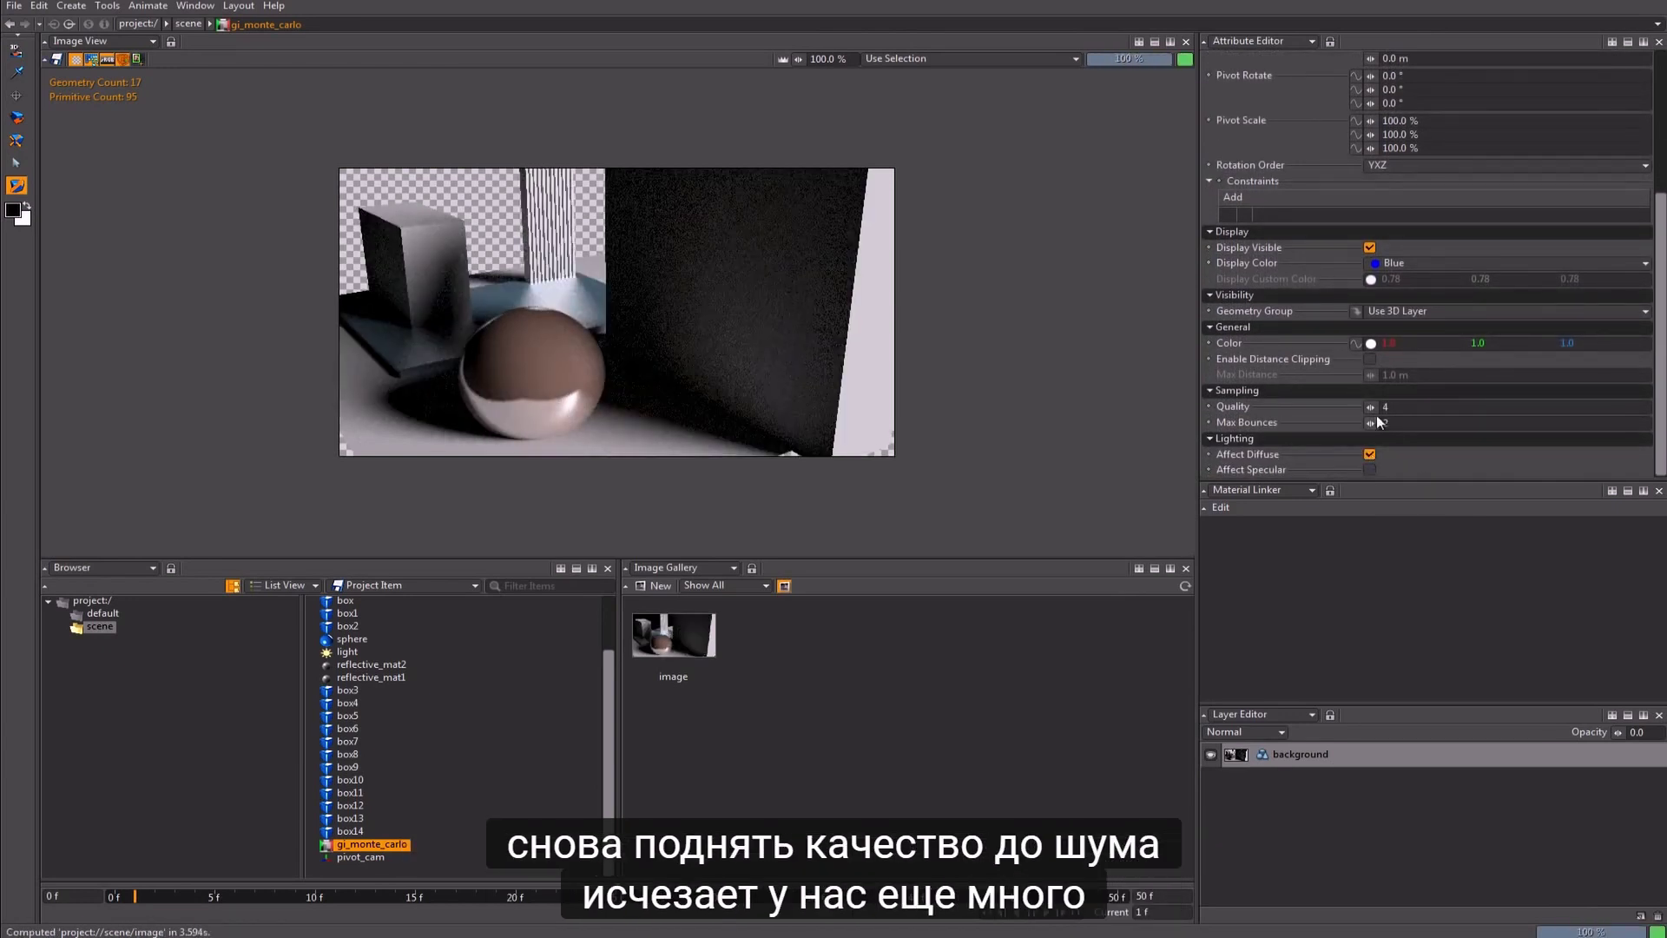
left_click_drag(1370, 406, 1374, 413)
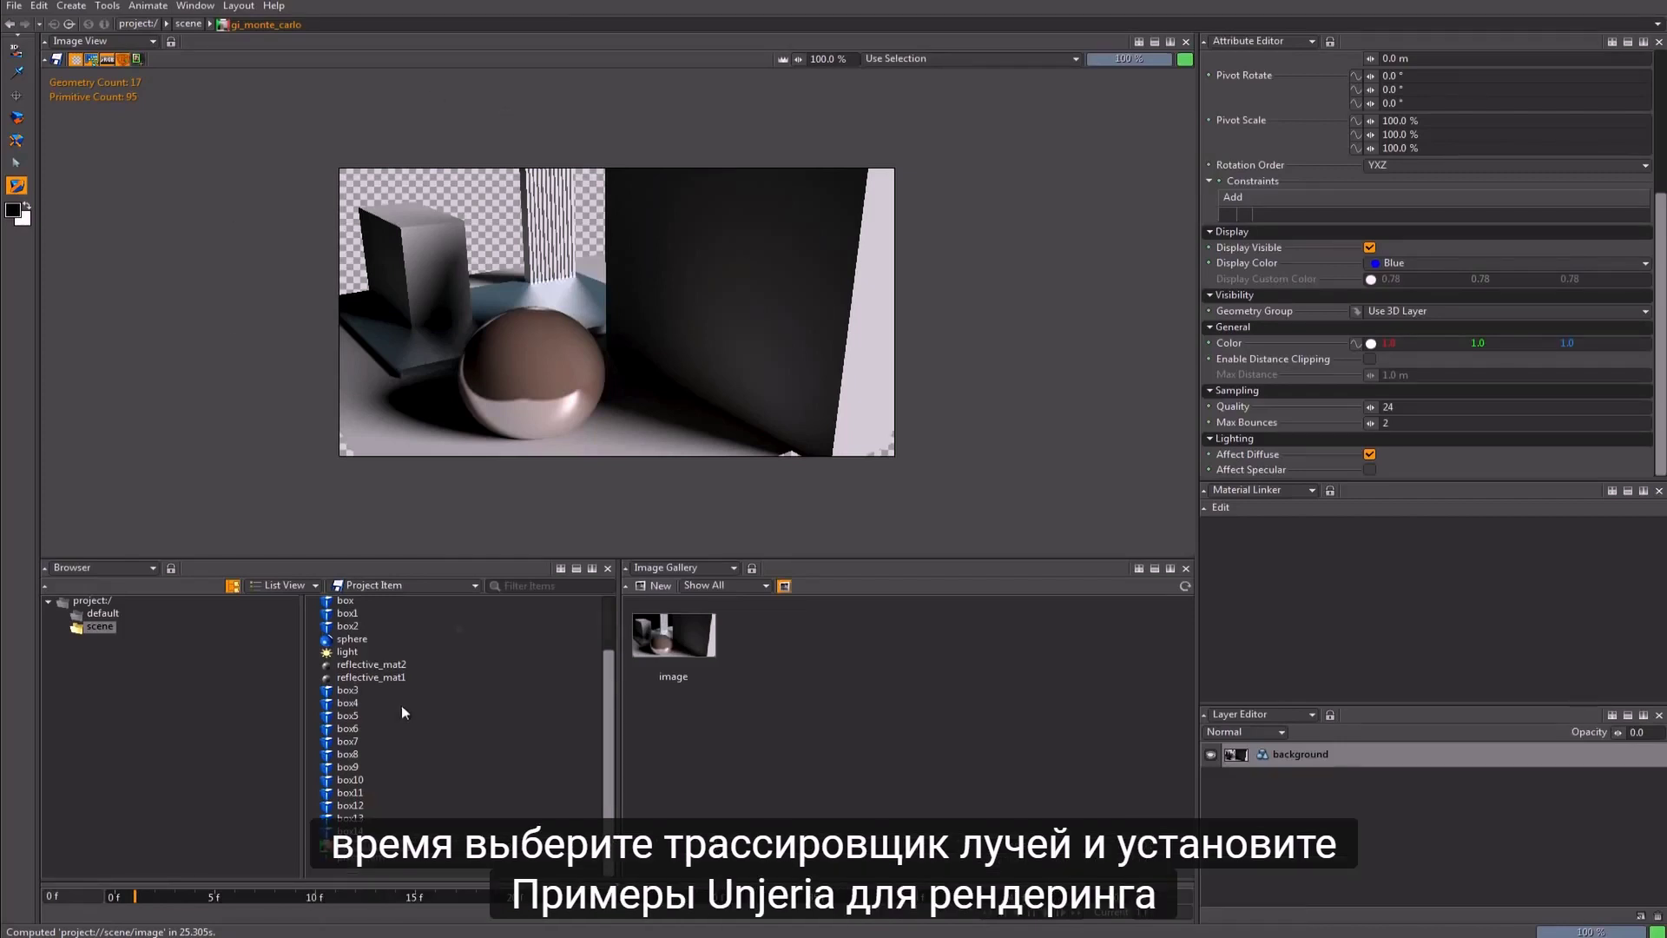
Step: Set the raytracer's Anti Aliasing Samples to 4
scroll(401, 705, "up", 2)
left_click(356, 614)
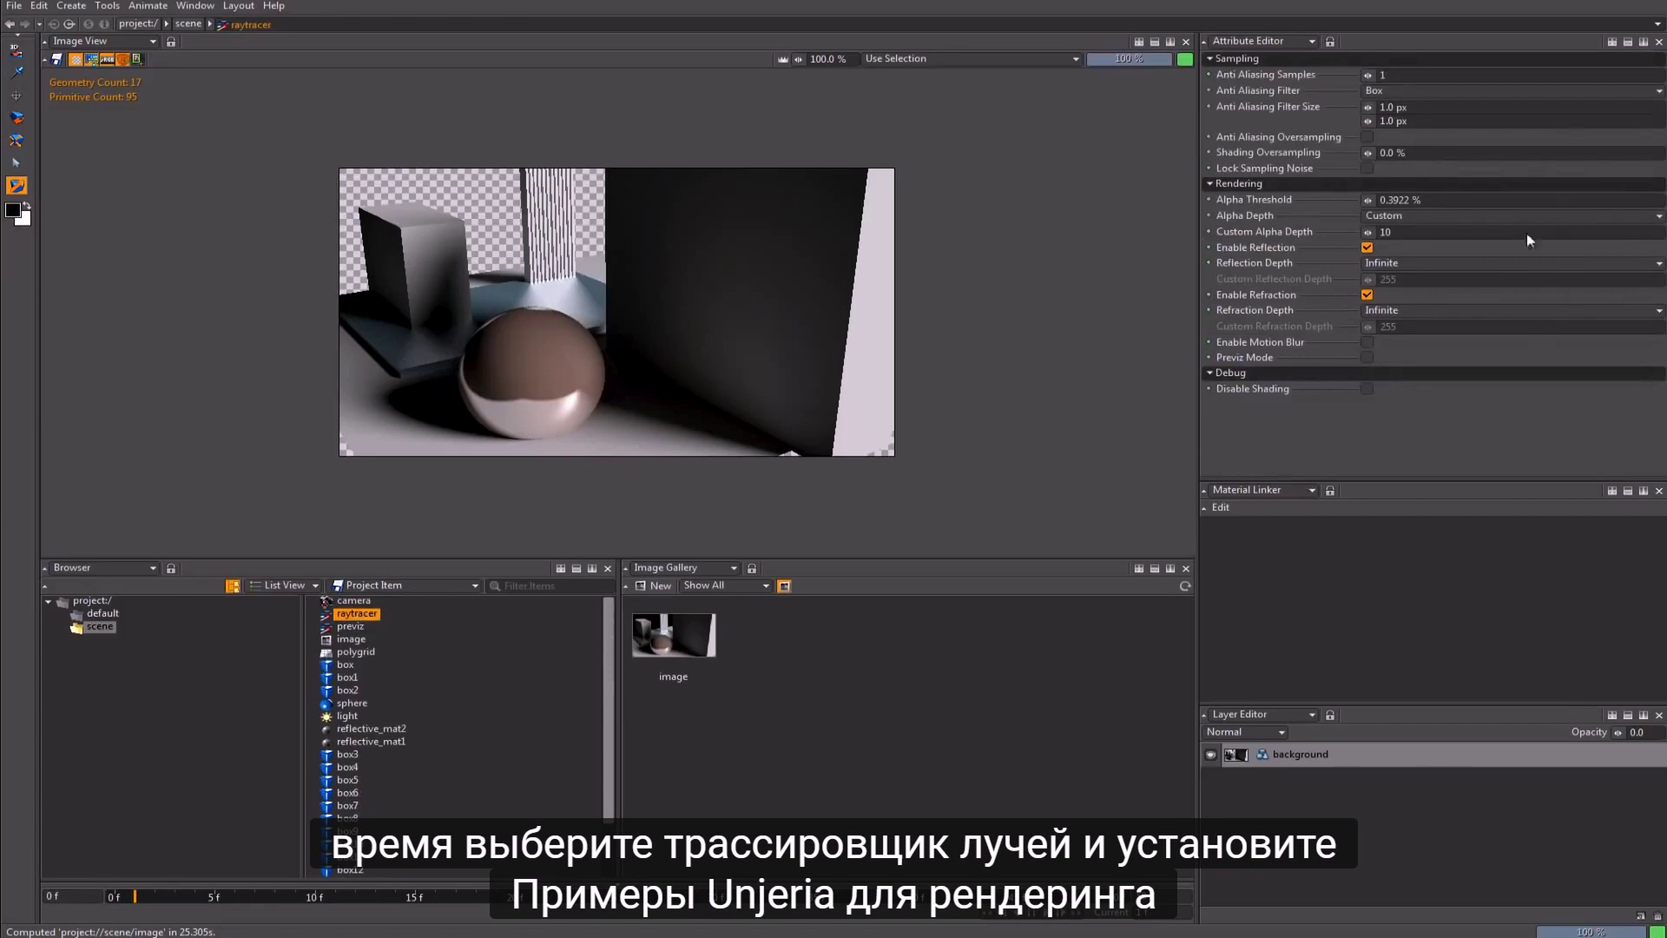
left_click_drag(1409, 78, 1287, 75)
type("4")
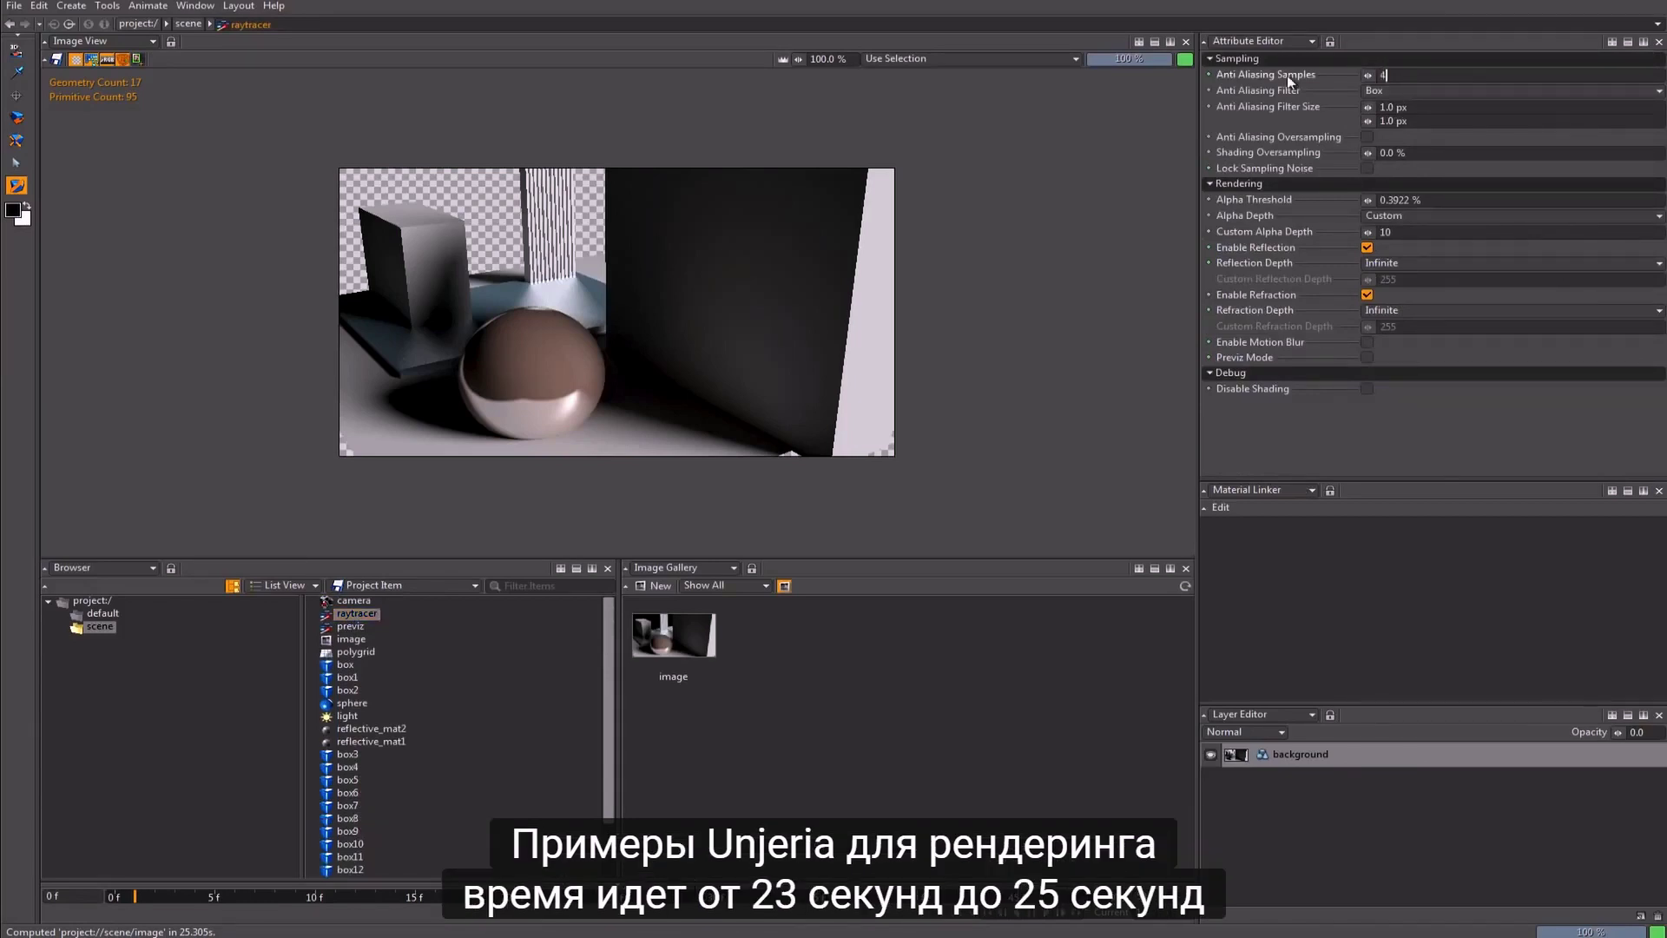
key("Return")
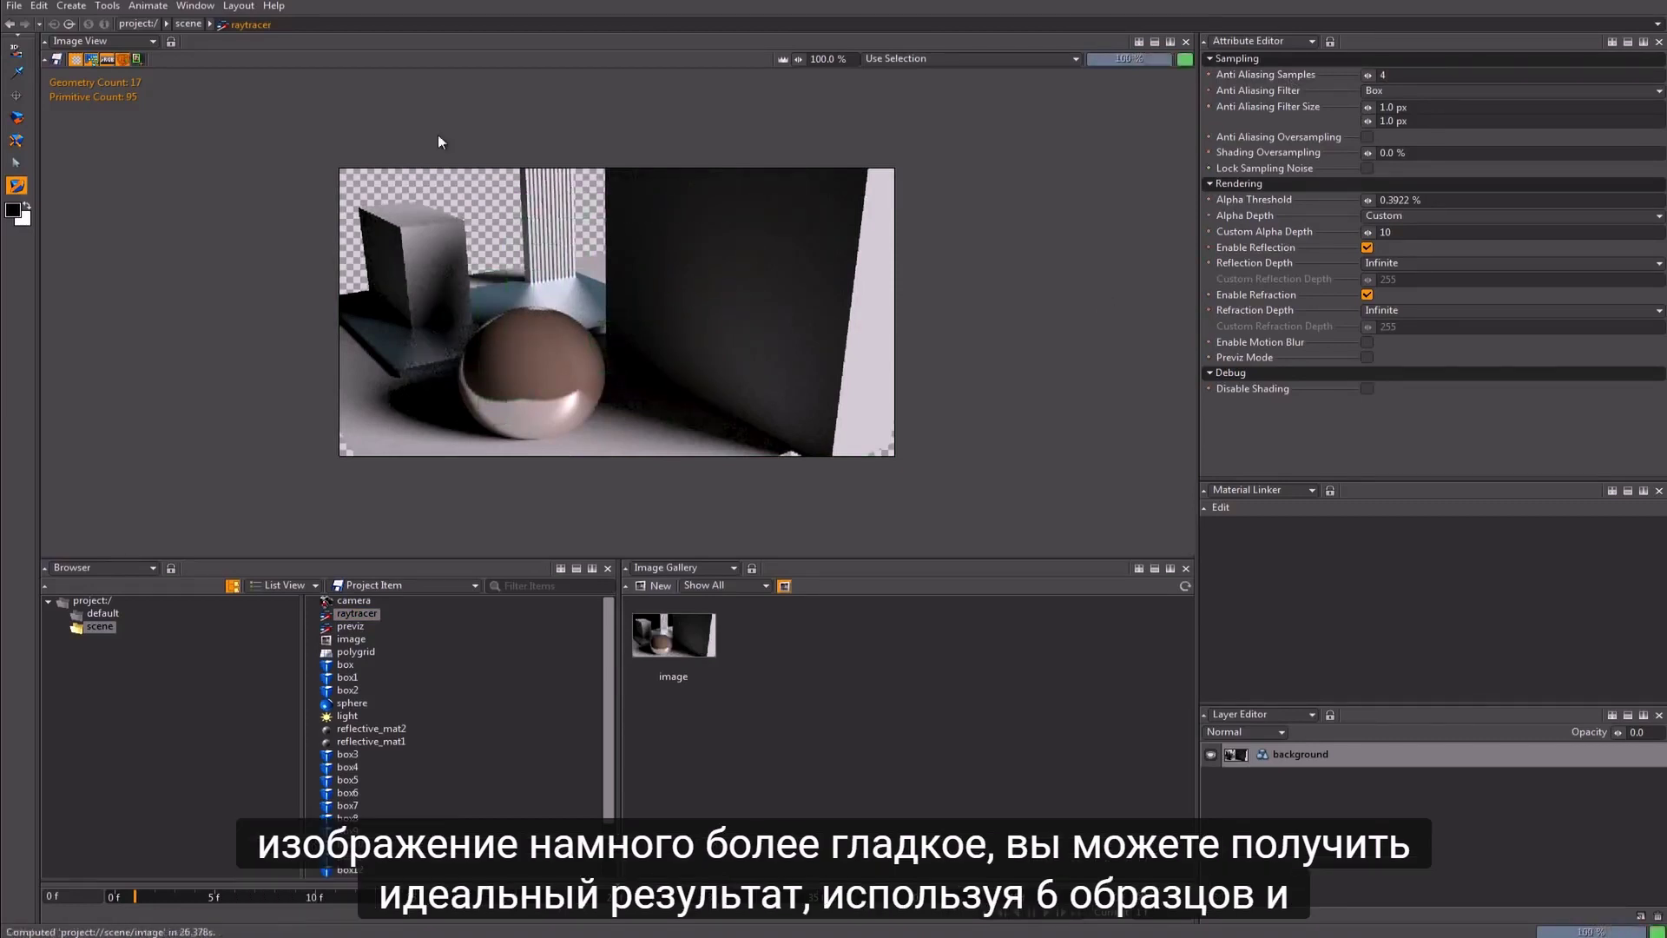
Step: Increase the raytracer's Anti Aliasing Samples to 6 and choose the Blackman-Harris anti-aliasing filter
left_click(1401, 75)
type("6")
key("Return")
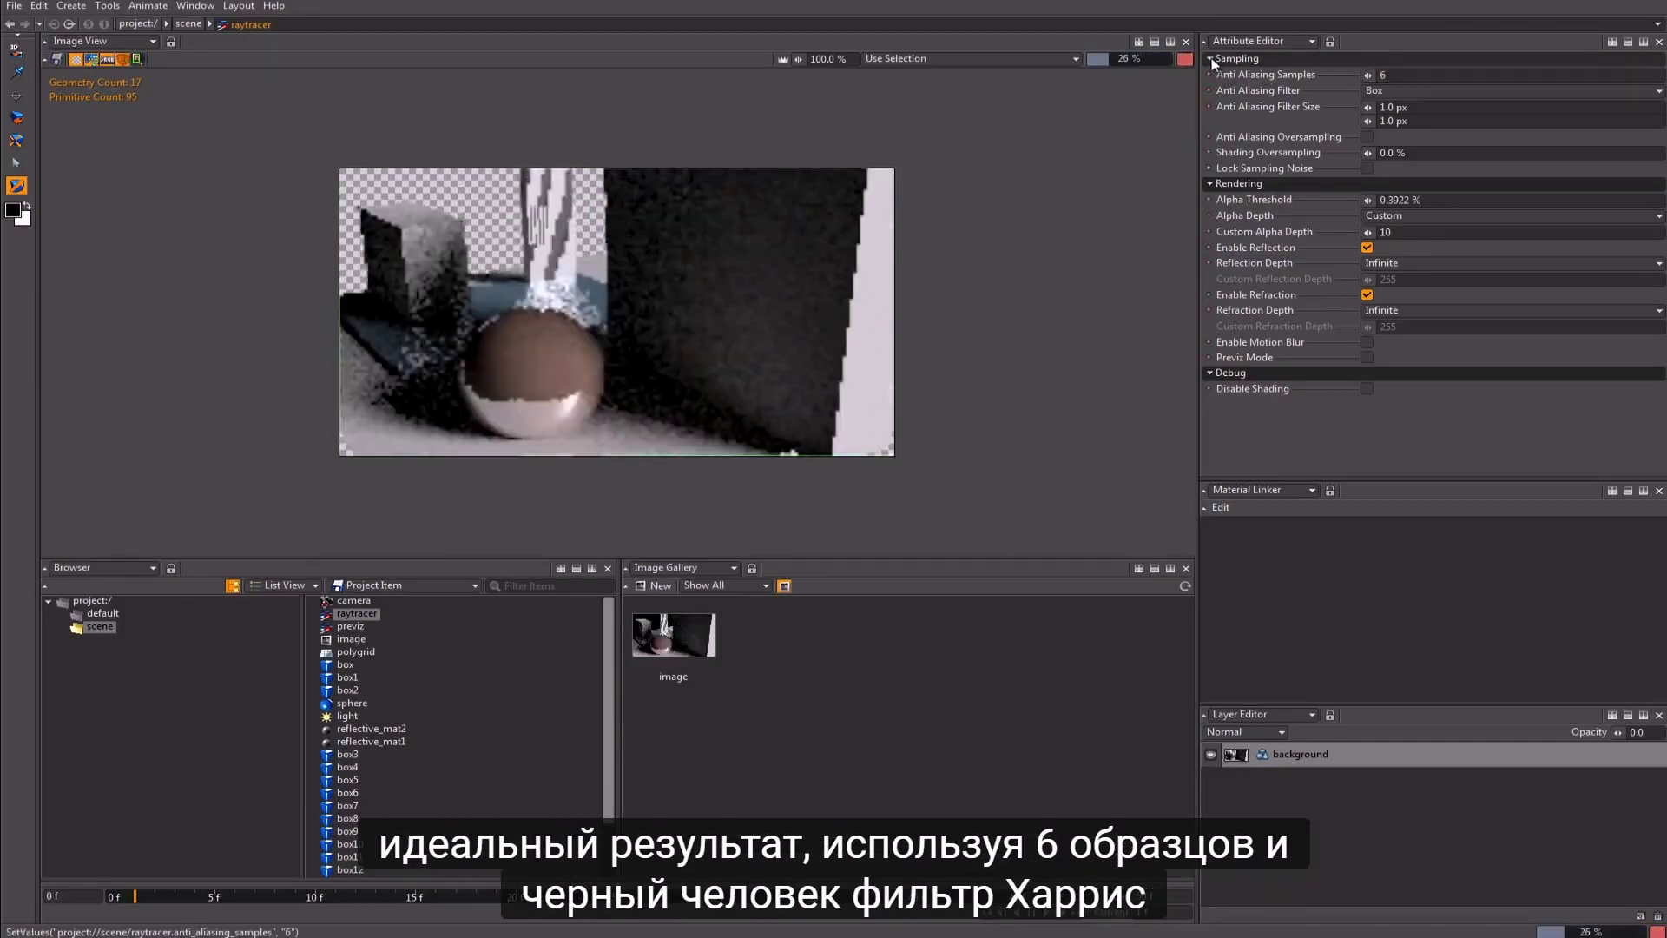
left_click(1387, 91)
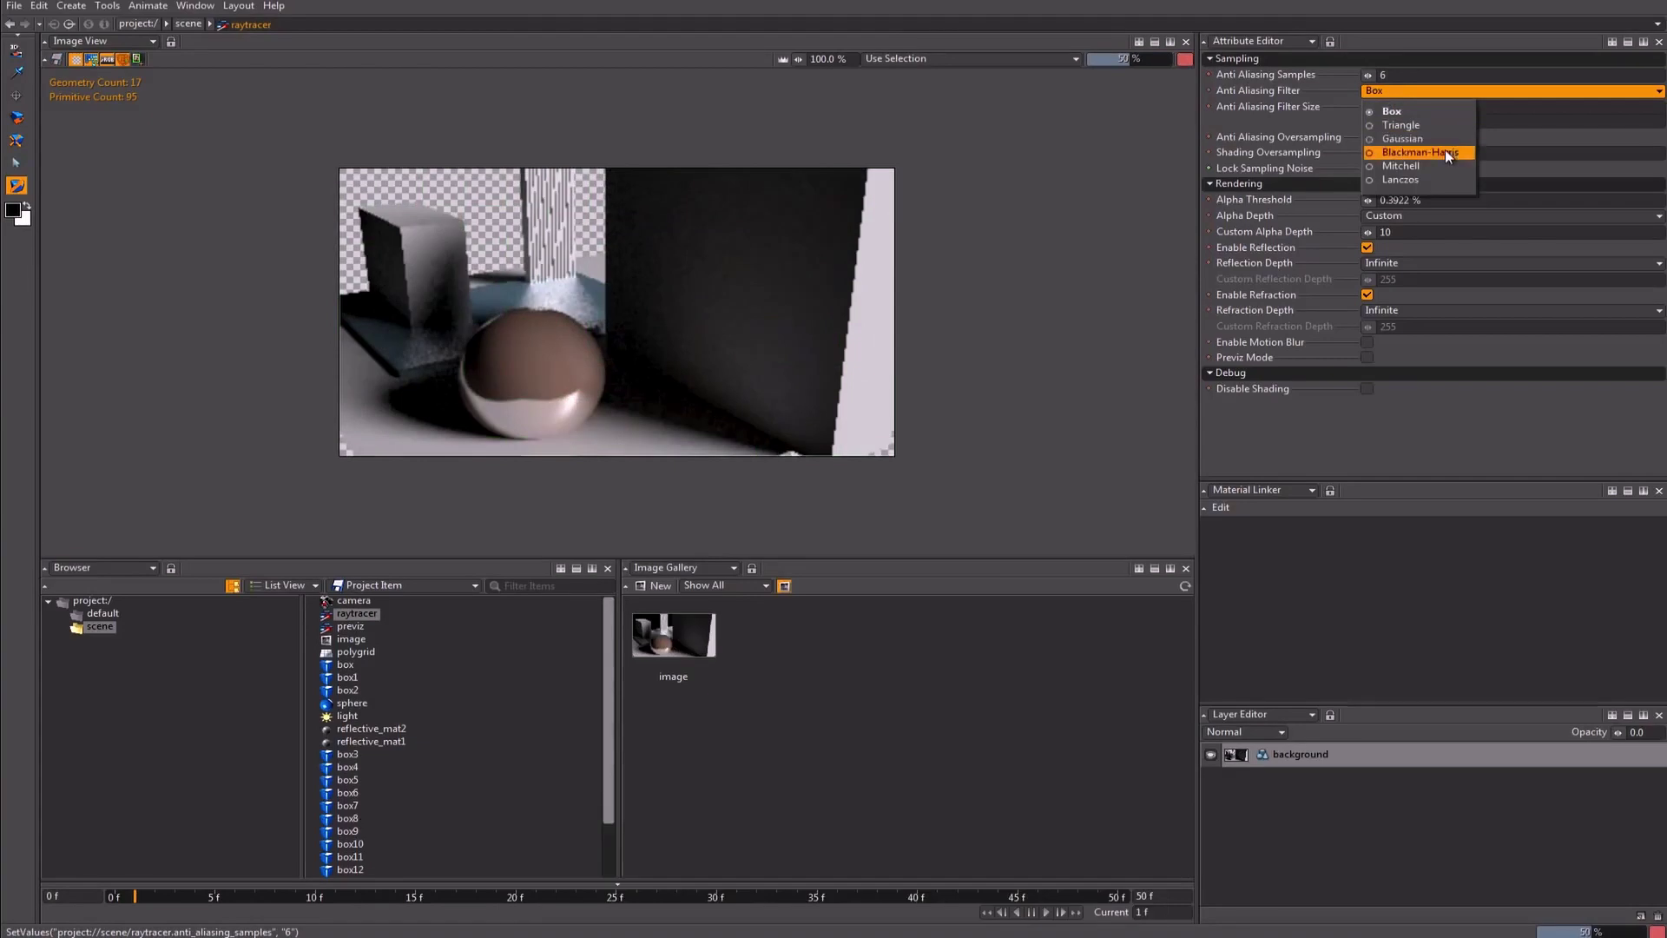
left_click(1445, 149)
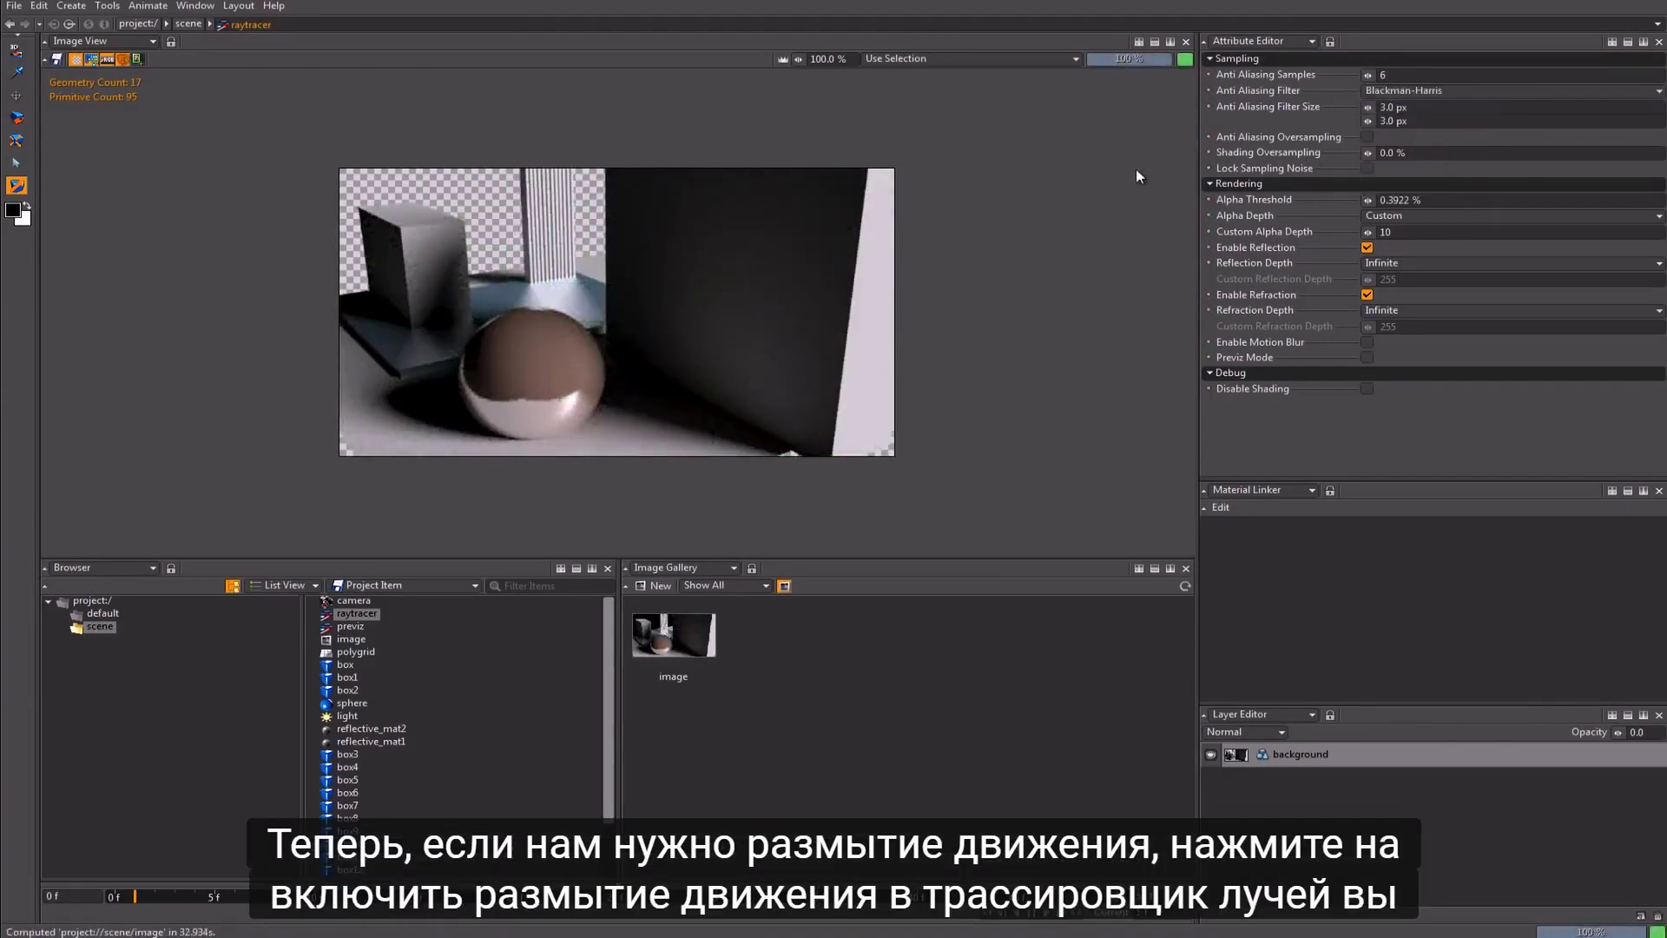
Step: Try Motion Blur and a Shading Oversampling of 100% on the raytracer, returning them to off and 0%
left_click(1368, 343)
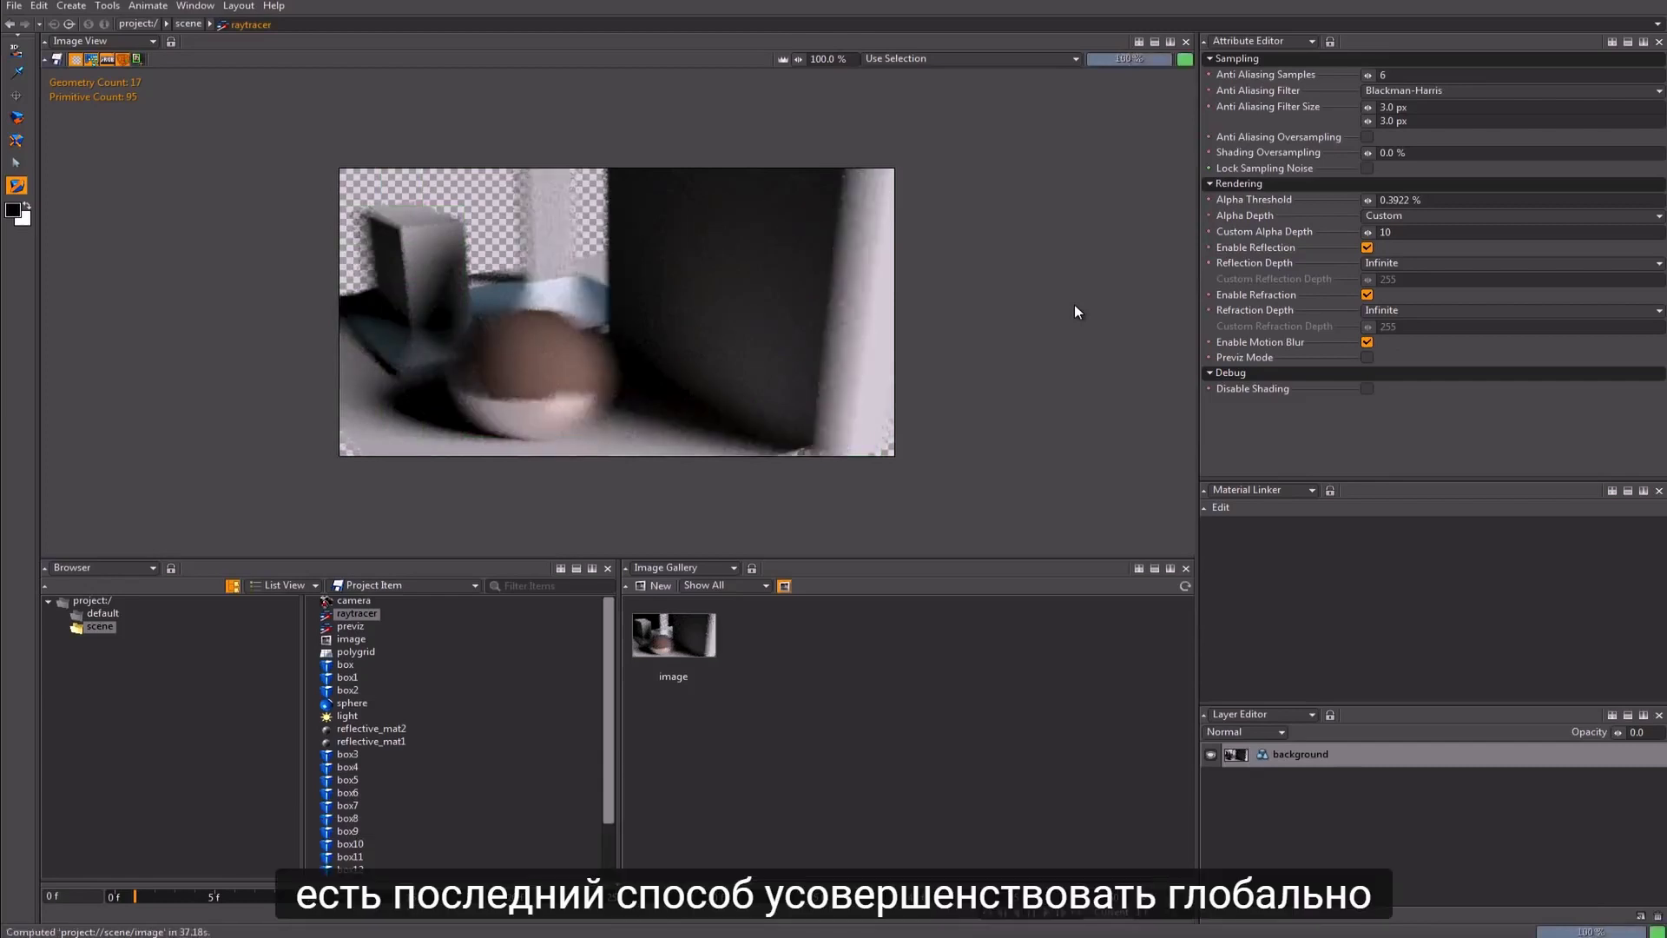
left_click(1366, 342)
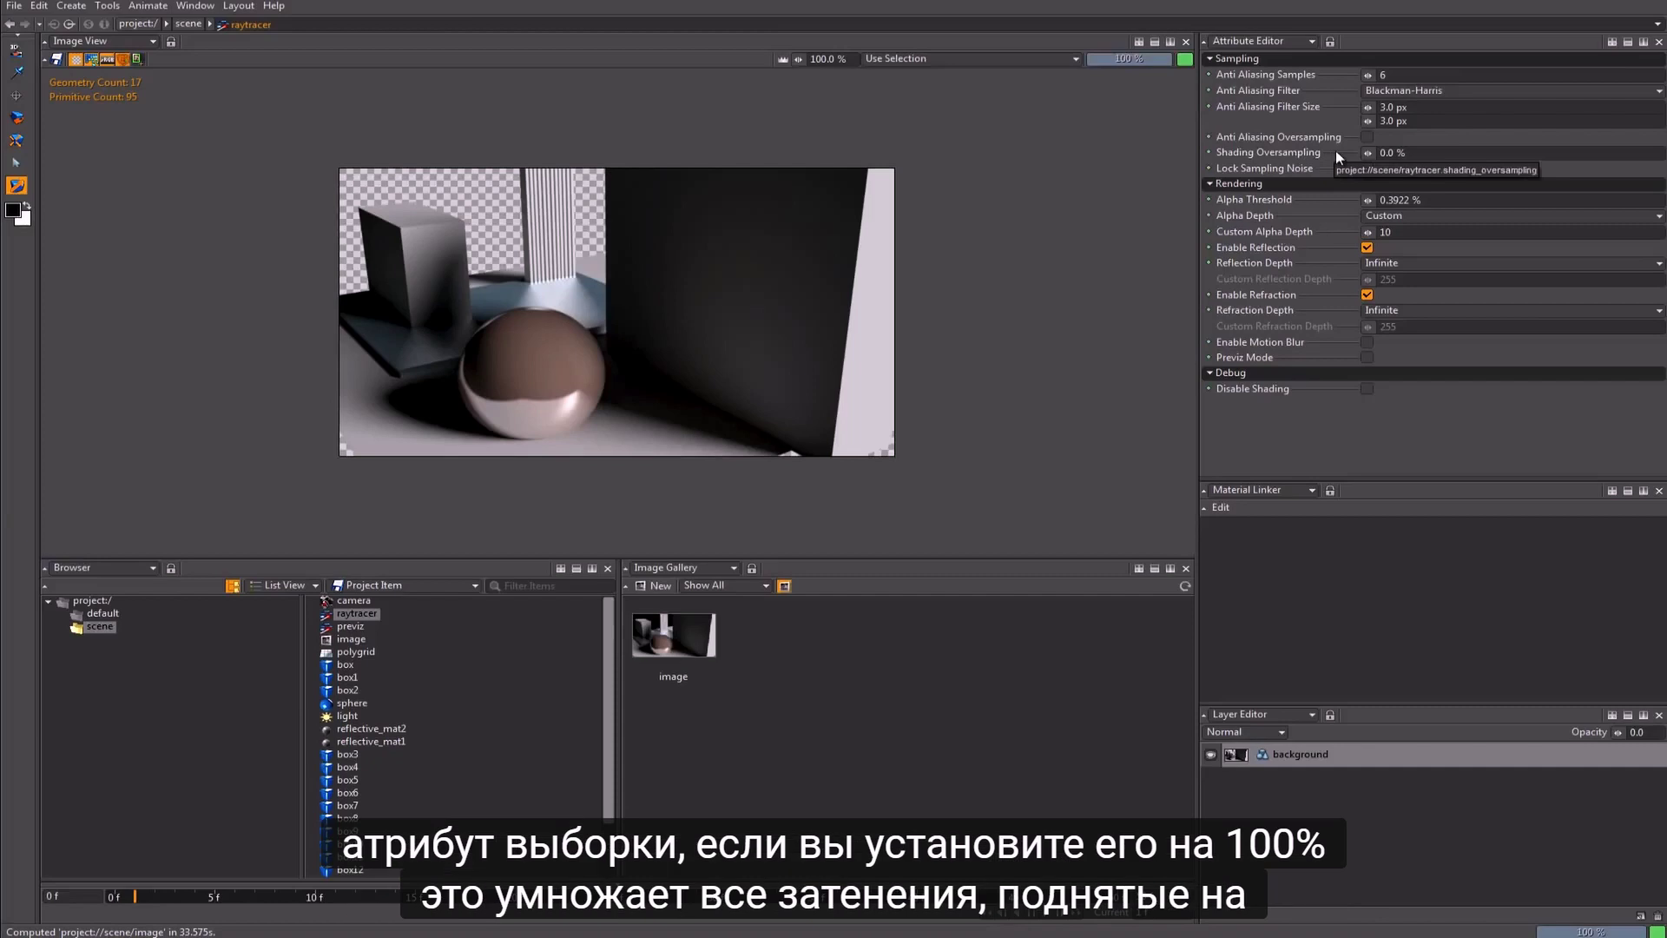
left_click(1390, 152)
type("10")
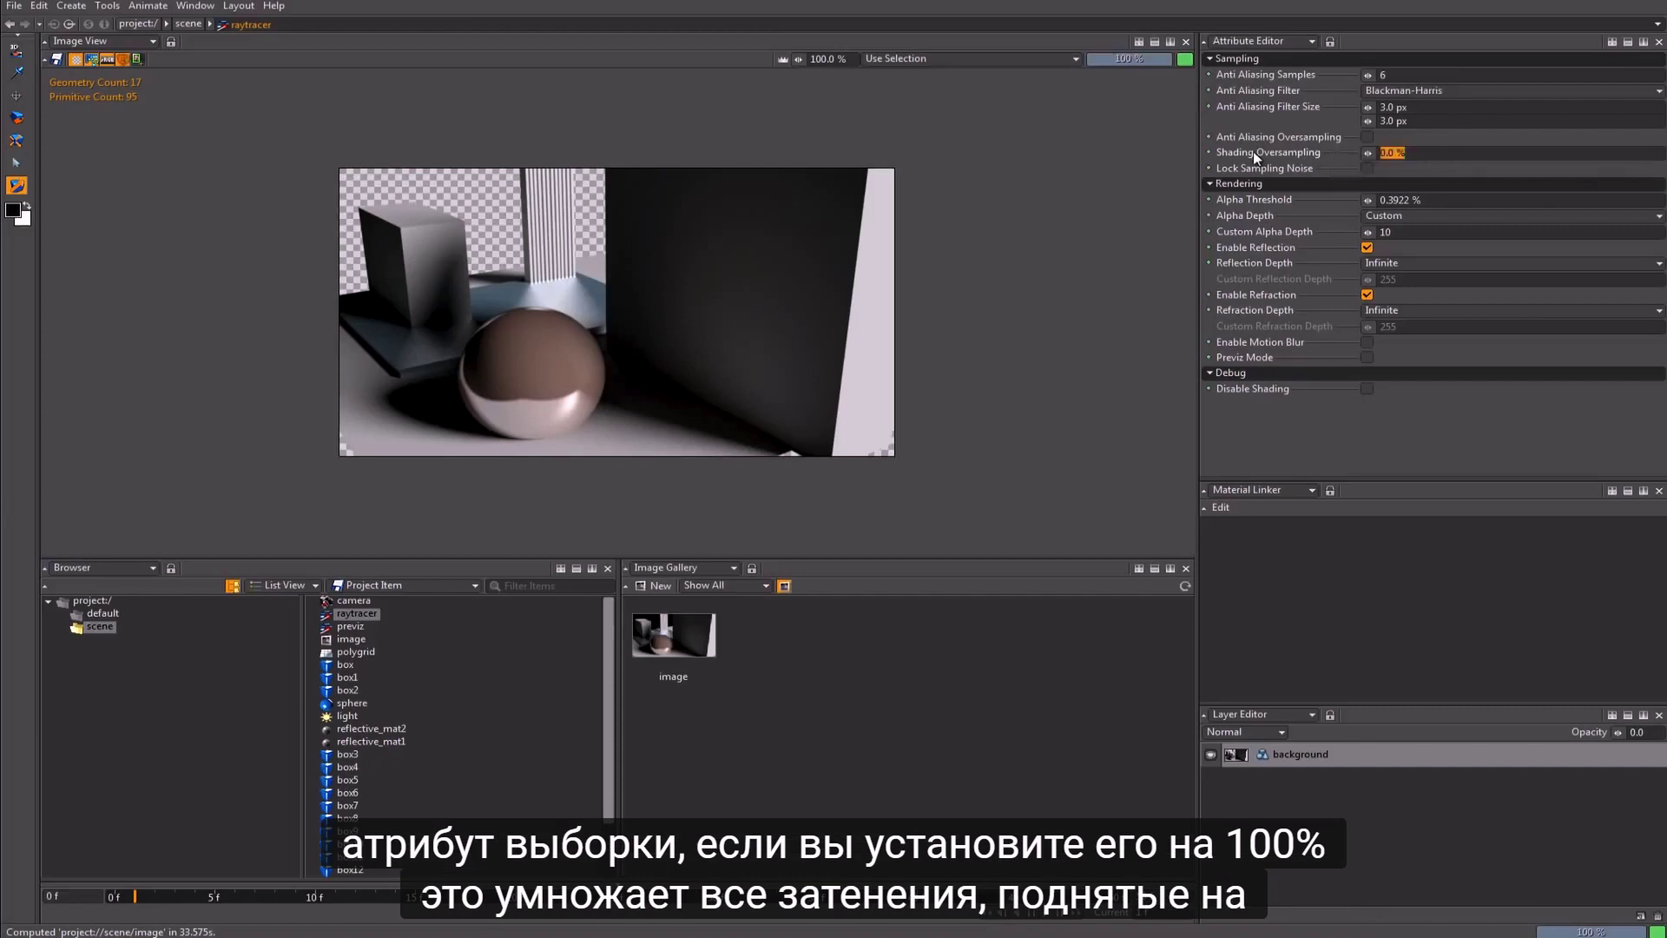
type("0")
key("Return")
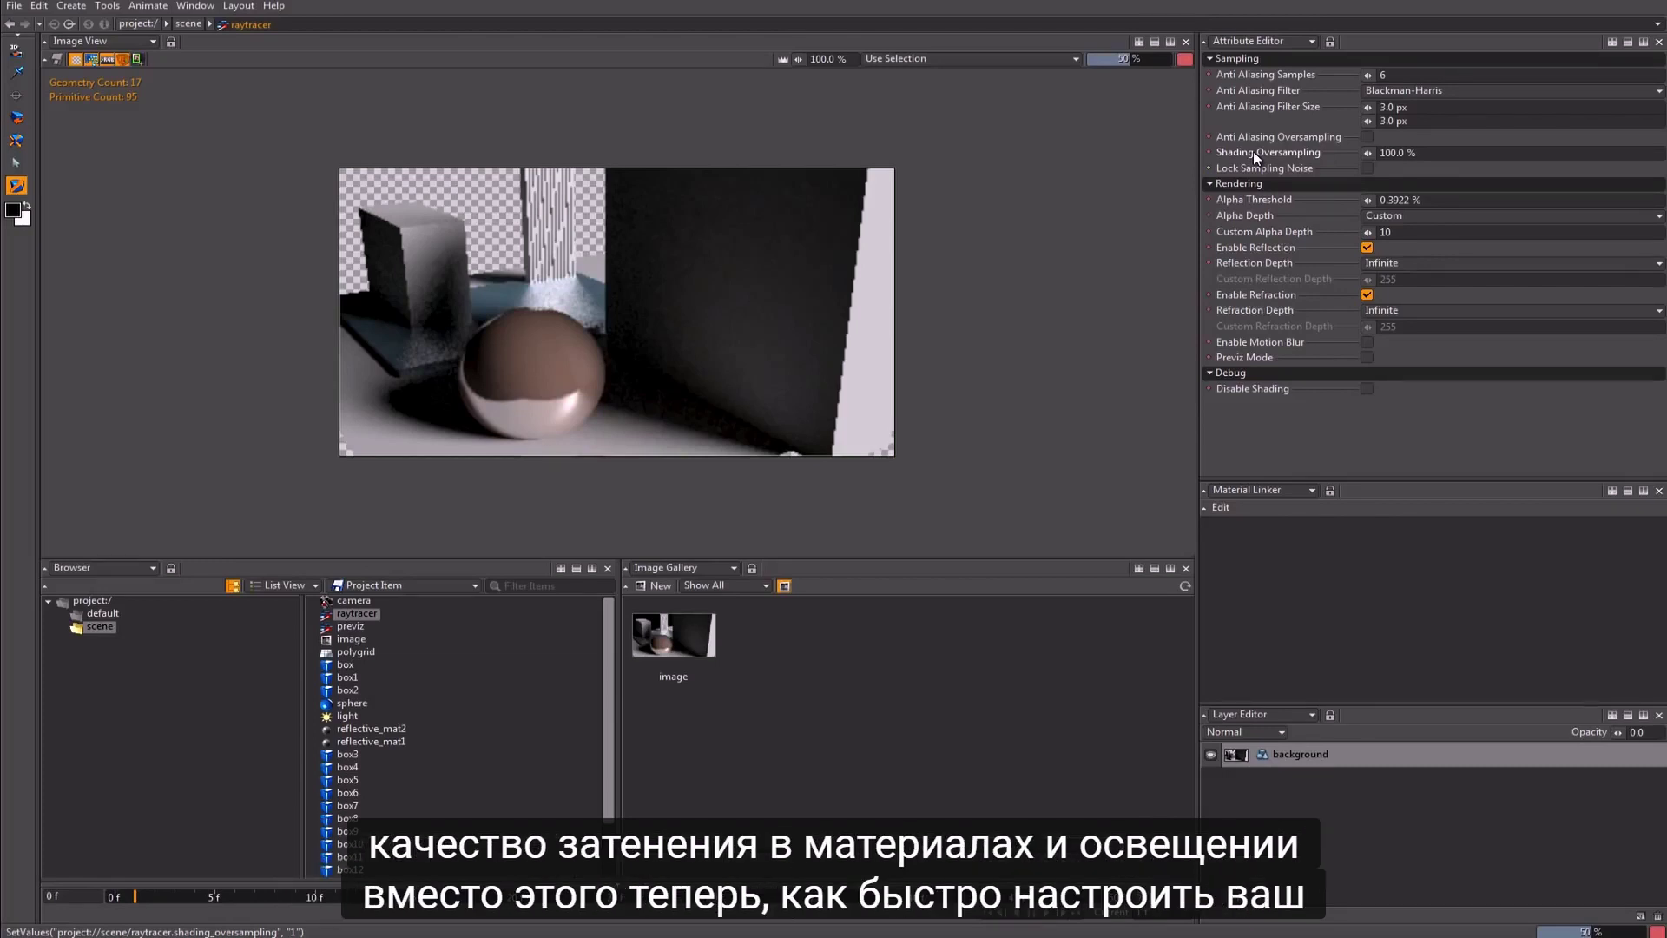
left_click_drag(1369, 153, 1344, 157)
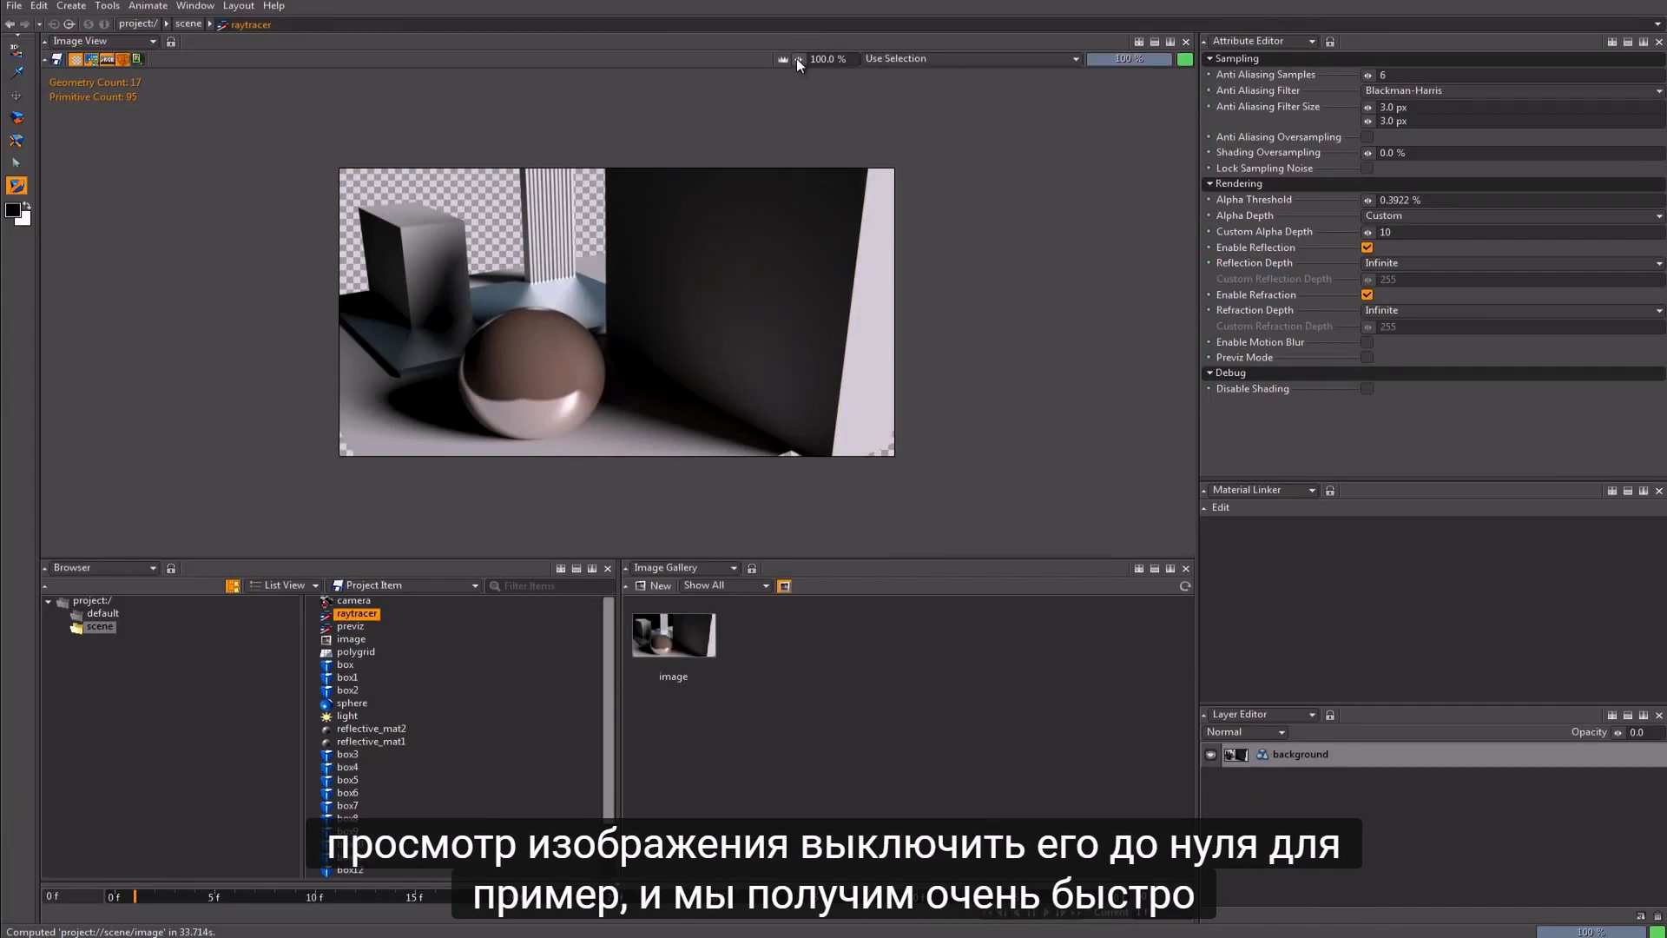
Step: Lower the image's Sampling Quality to 0% for a quick preview render
left_click_drag(795, 59, 606, 44)
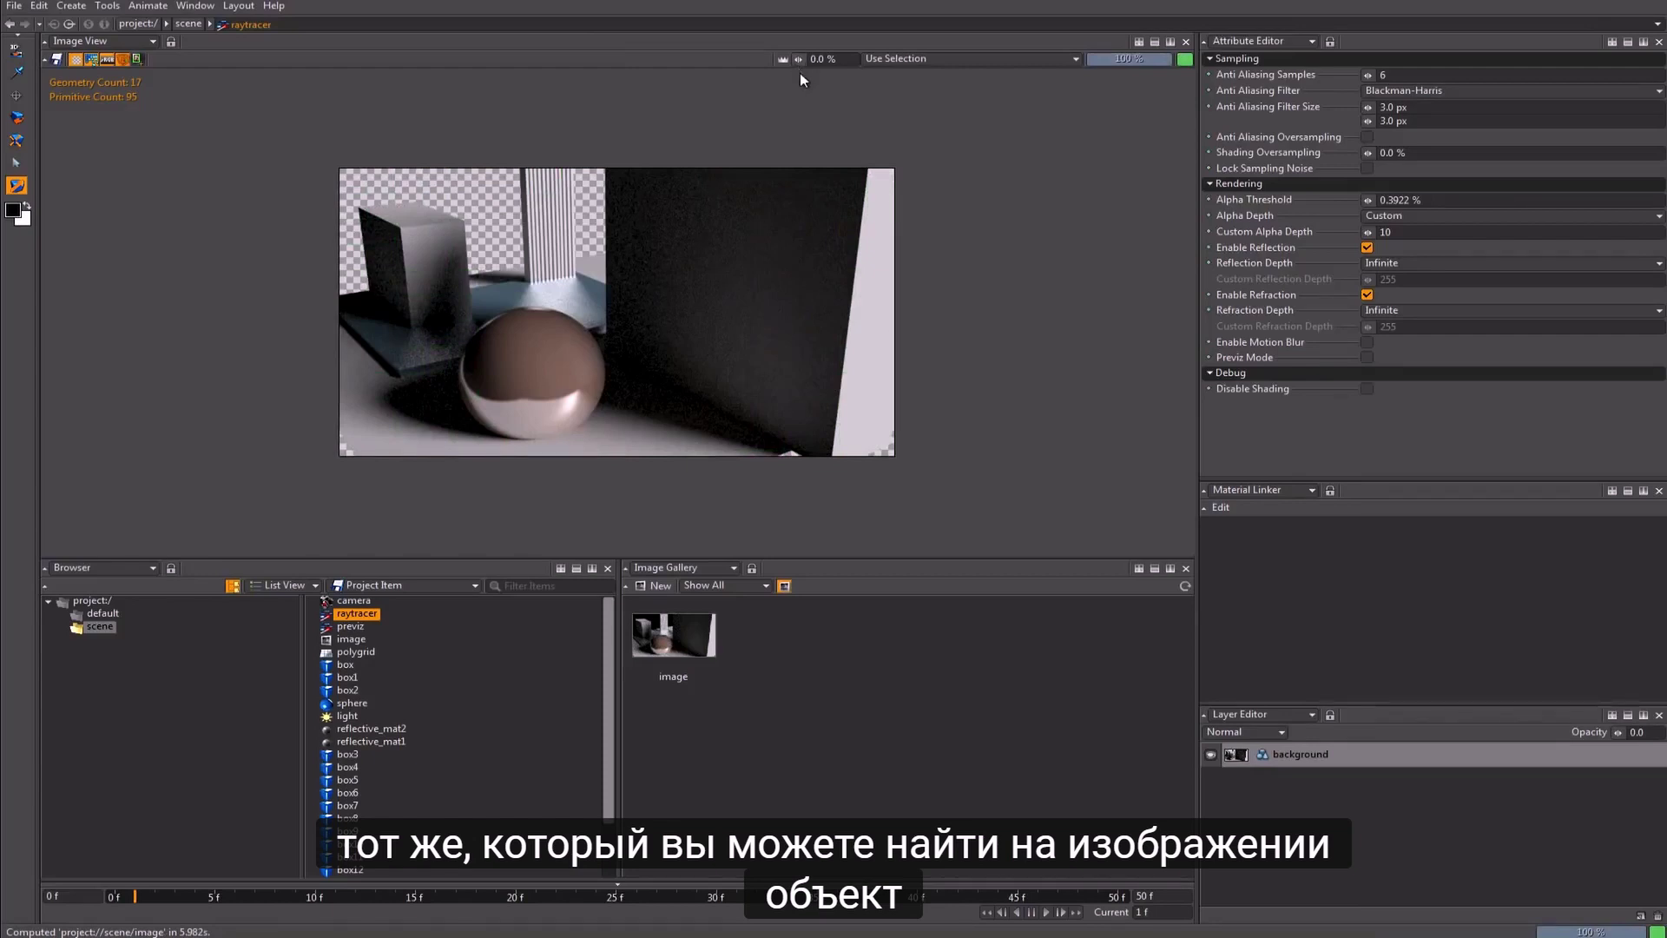
left_click(688, 639)
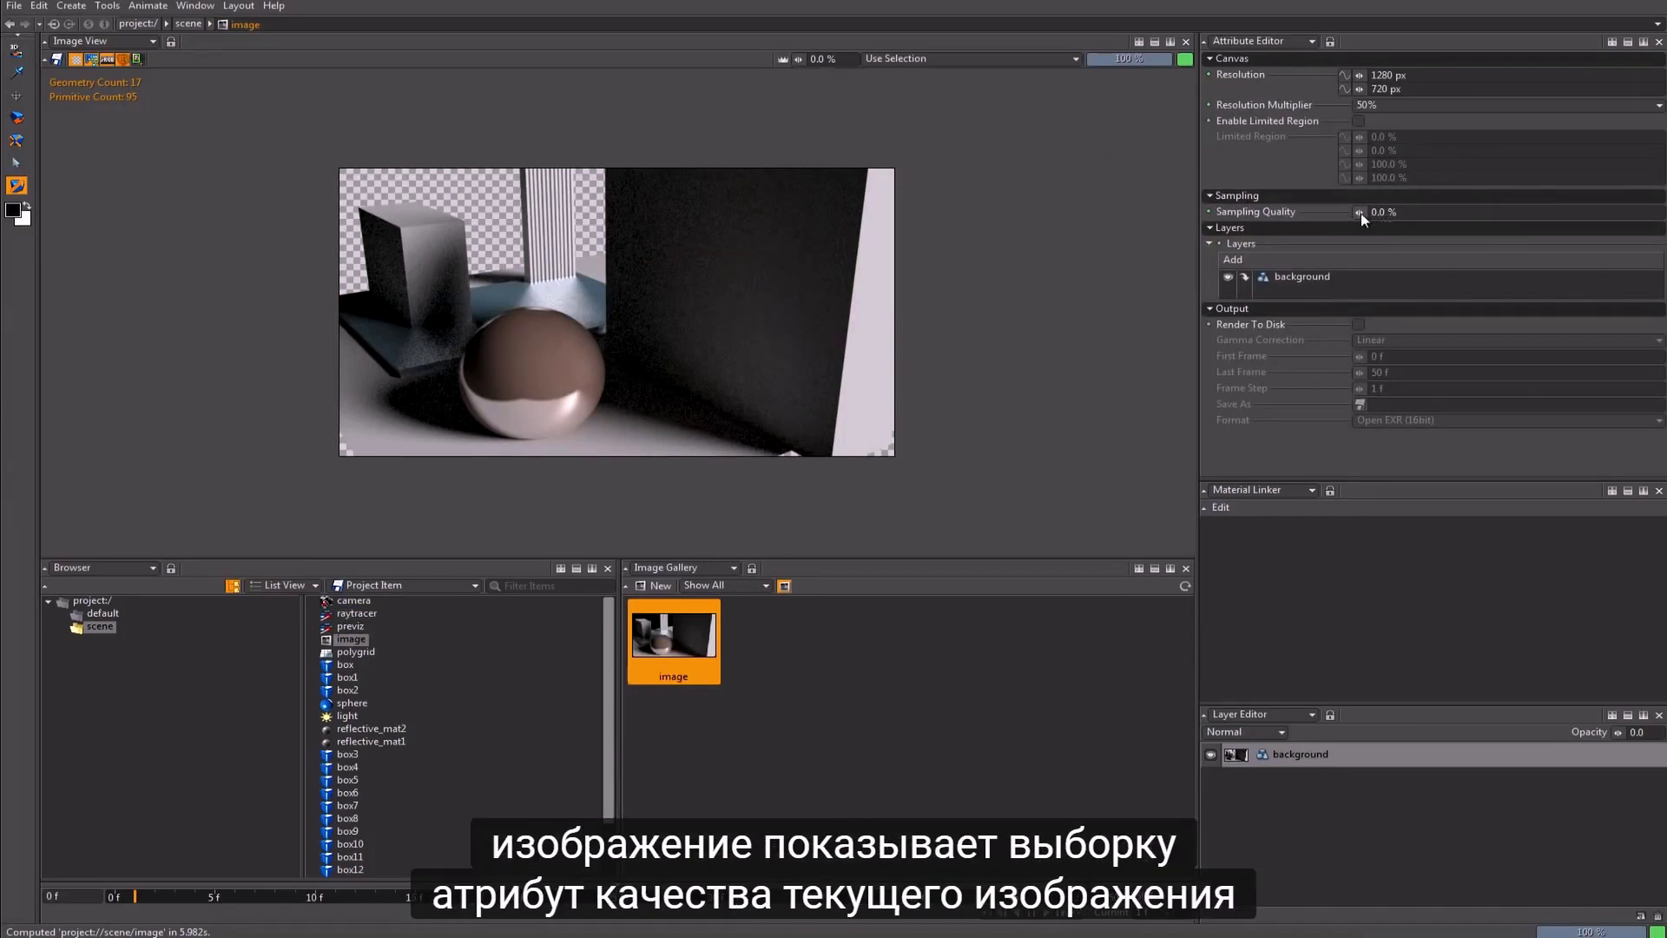
mouse_move(1361, 212)
left_mouse_down()
mouse_move(1297, 210)
mouse_move(1361, 201)
left_mouse_up()
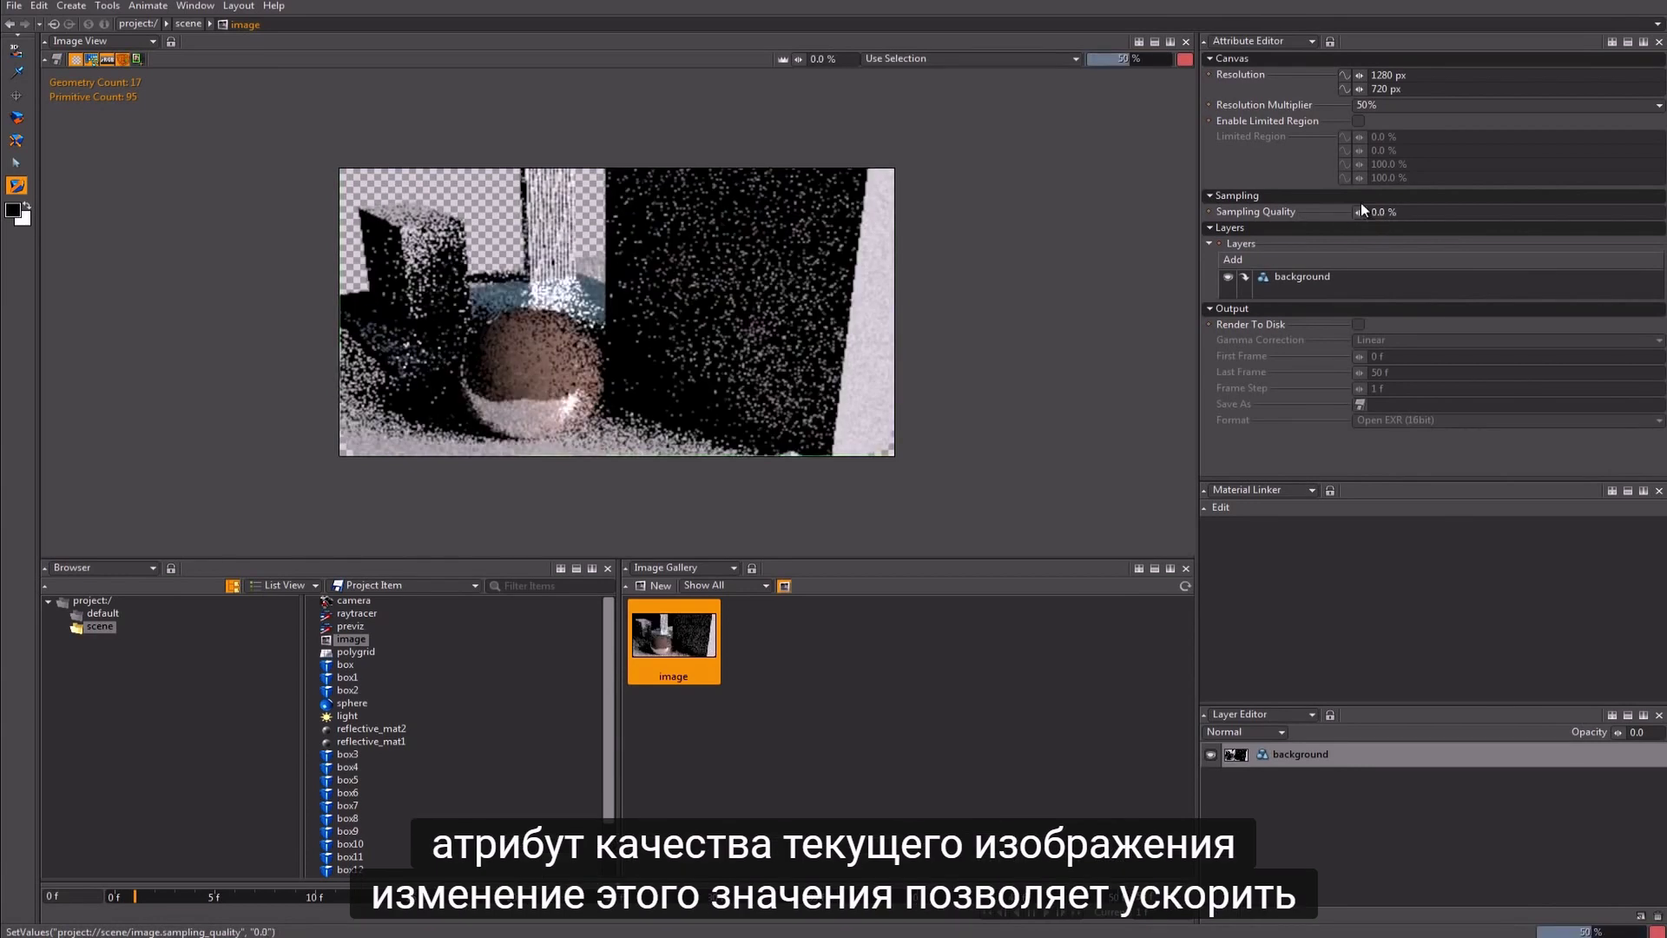
Step: Move the sphere slightly higher in the image and set the image's Sampling Quality to 100%
left_click(540, 373)
mouse_move(529, 276)
left_mouse_down()
mouse_move(525, 139)
mouse_move(512, 374)
mouse_move(534, 226)
mouse_move(531, 256)
left_mouse_up()
left_click(1008, 180)
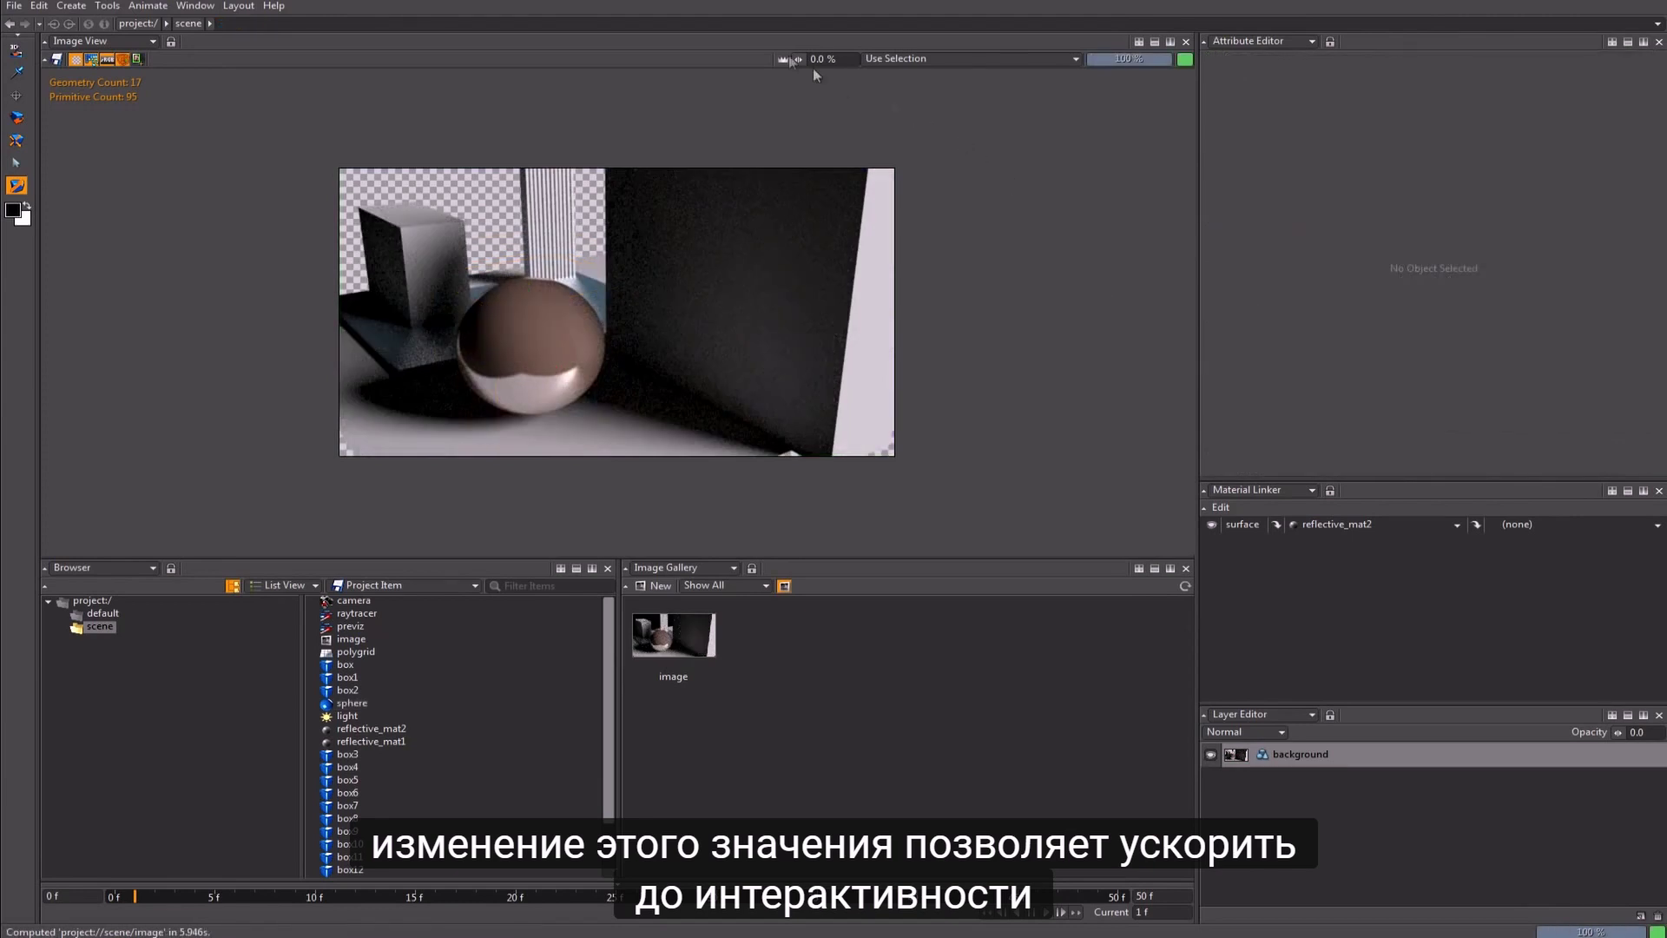
left_click_drag(800, 59, 868, 59)
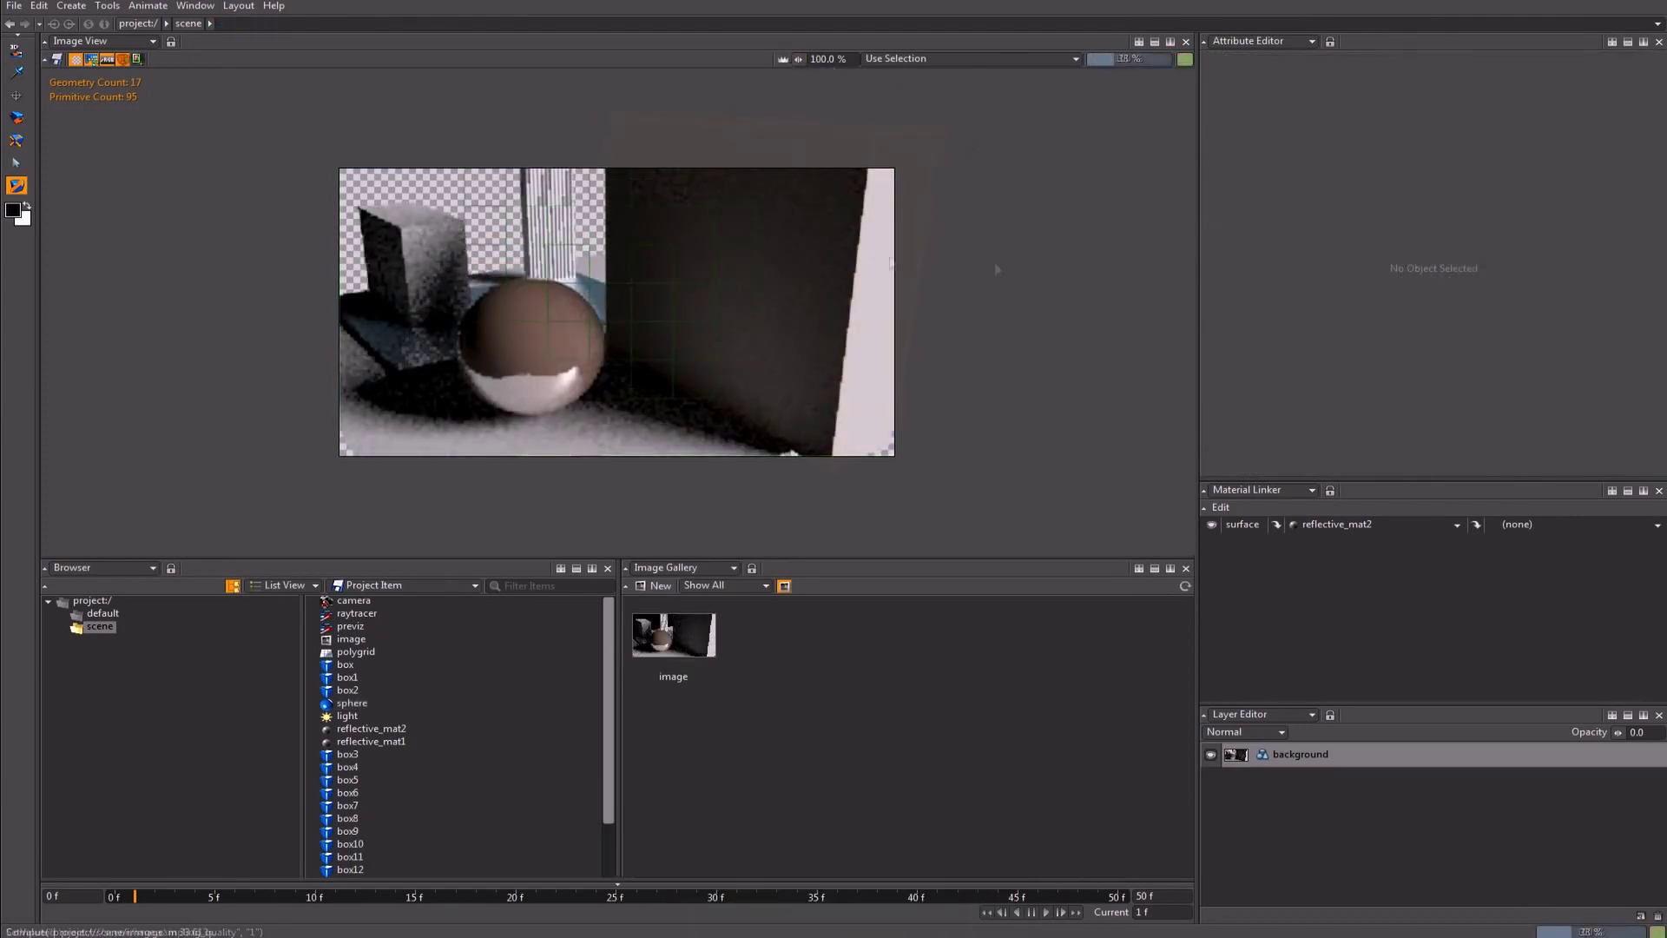